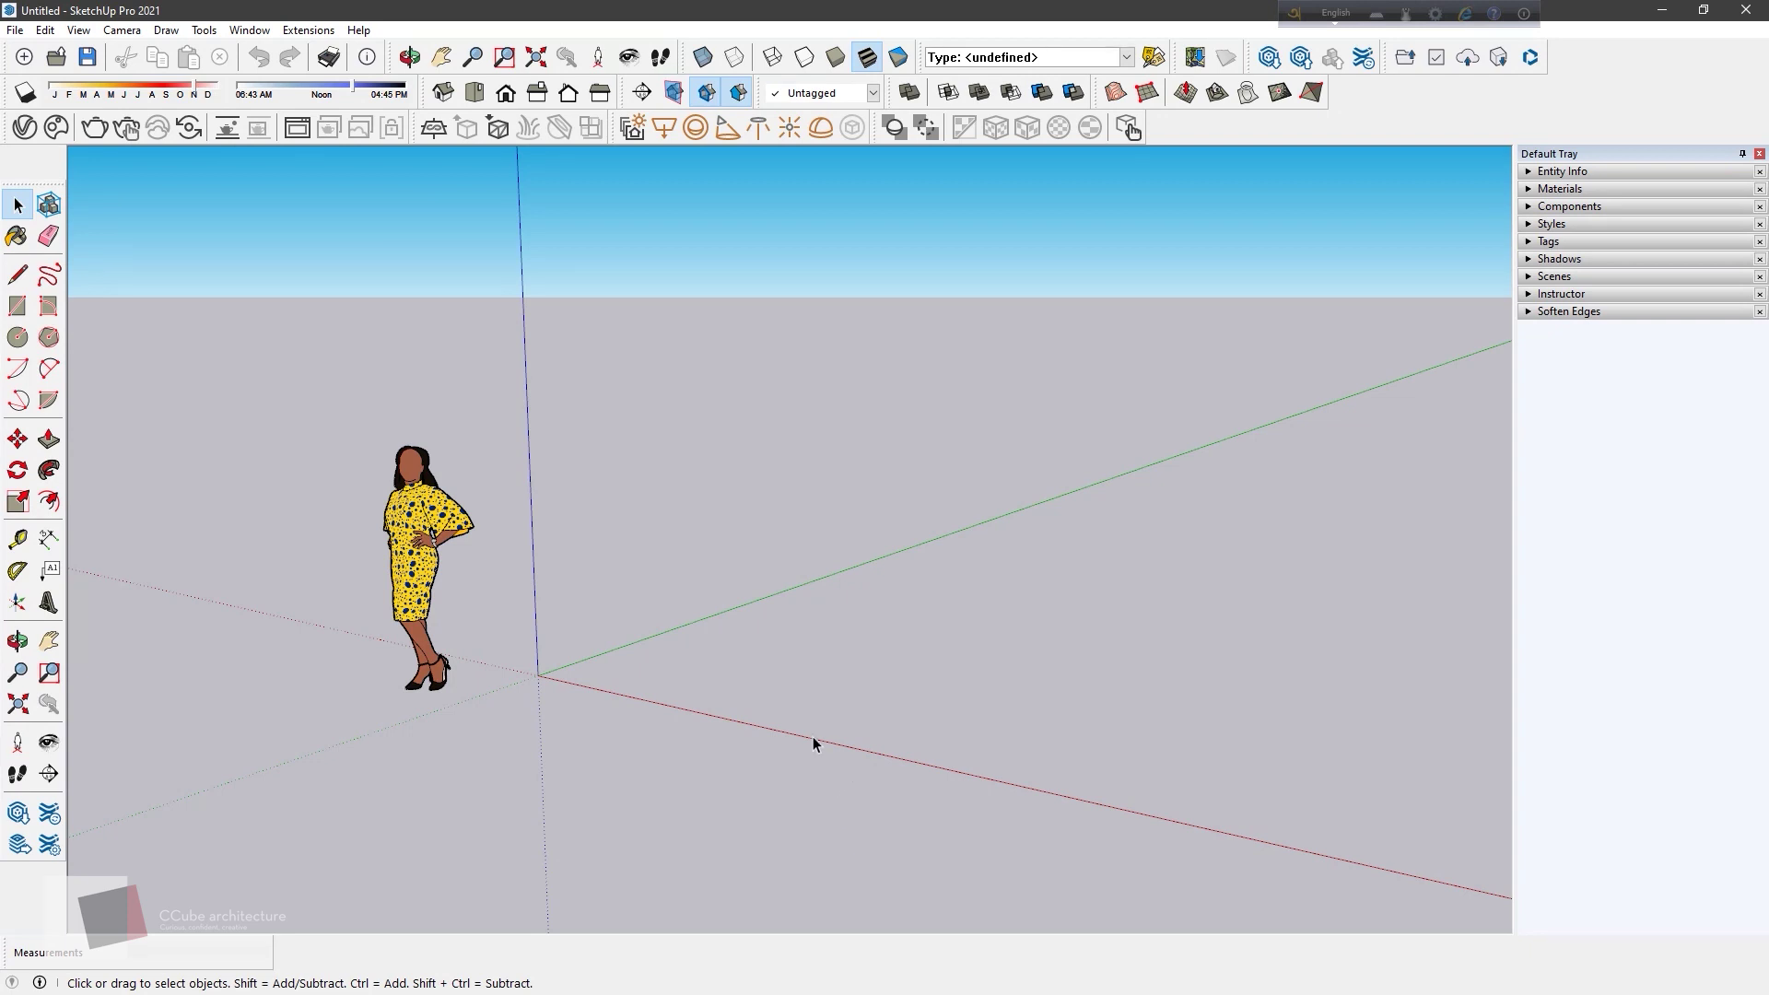
# Step: Draw a single 1 m edge along the red axis beside the origin
pyautogui.click(17, 273)
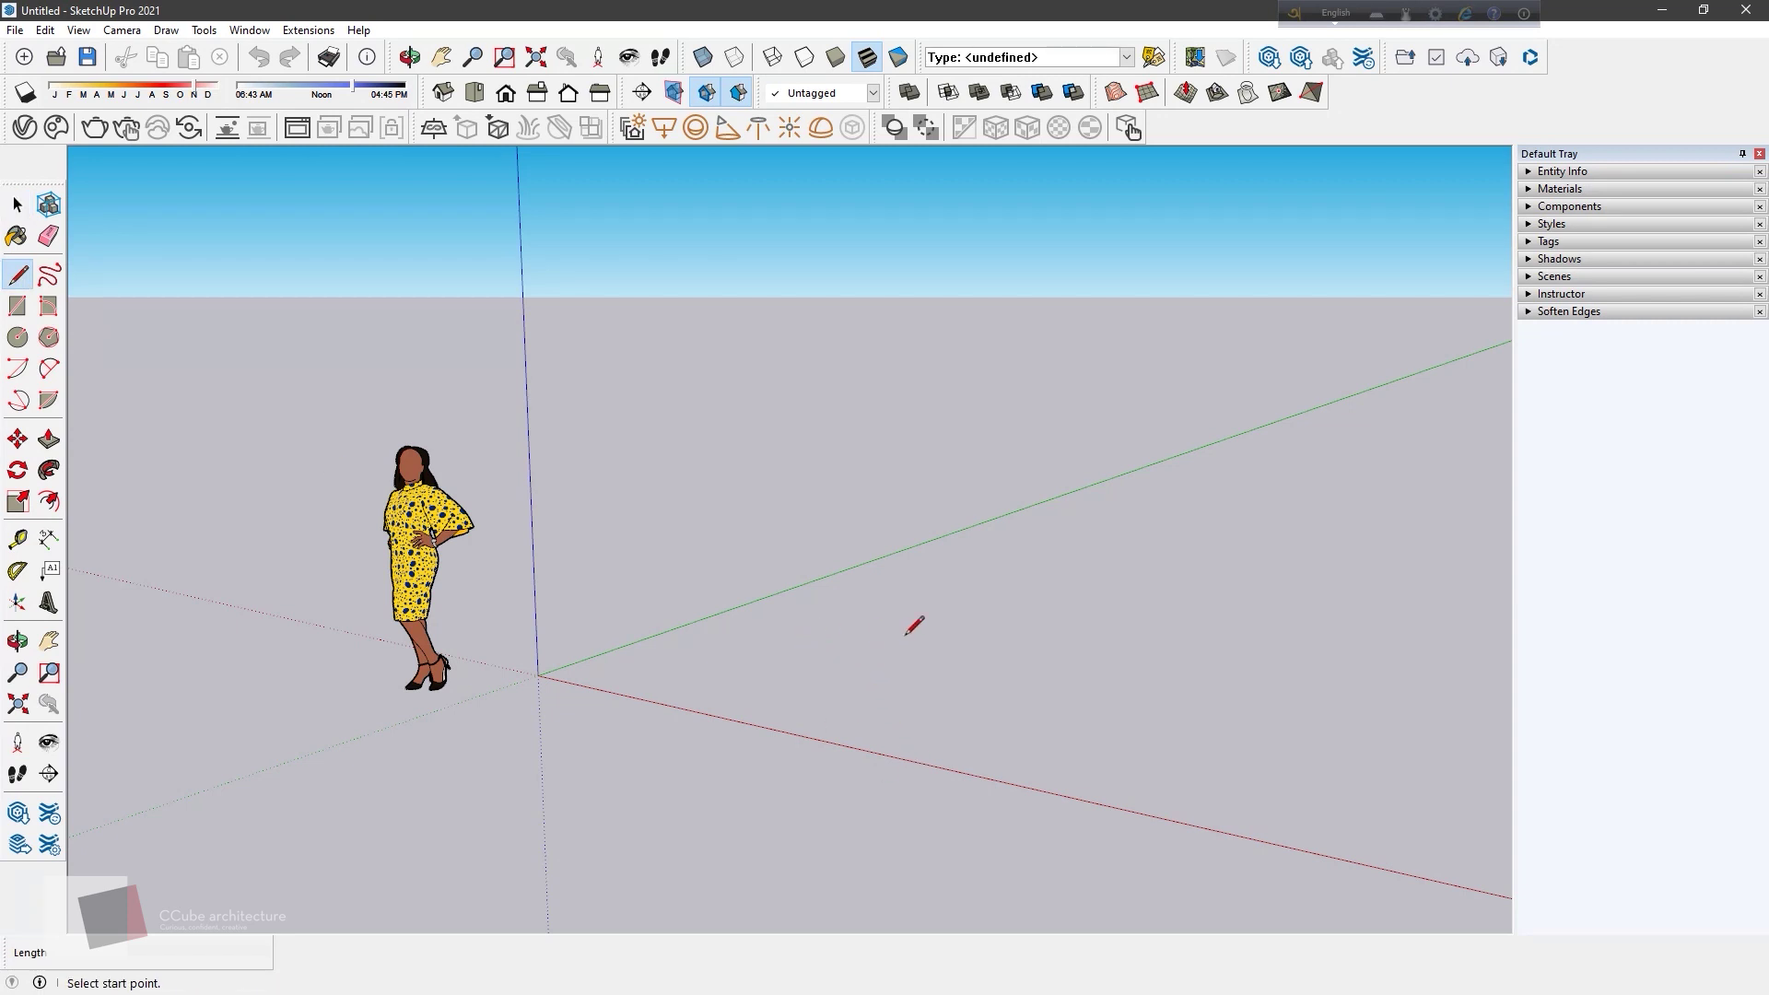
pyautogui.scroll(-1, 876, 624)
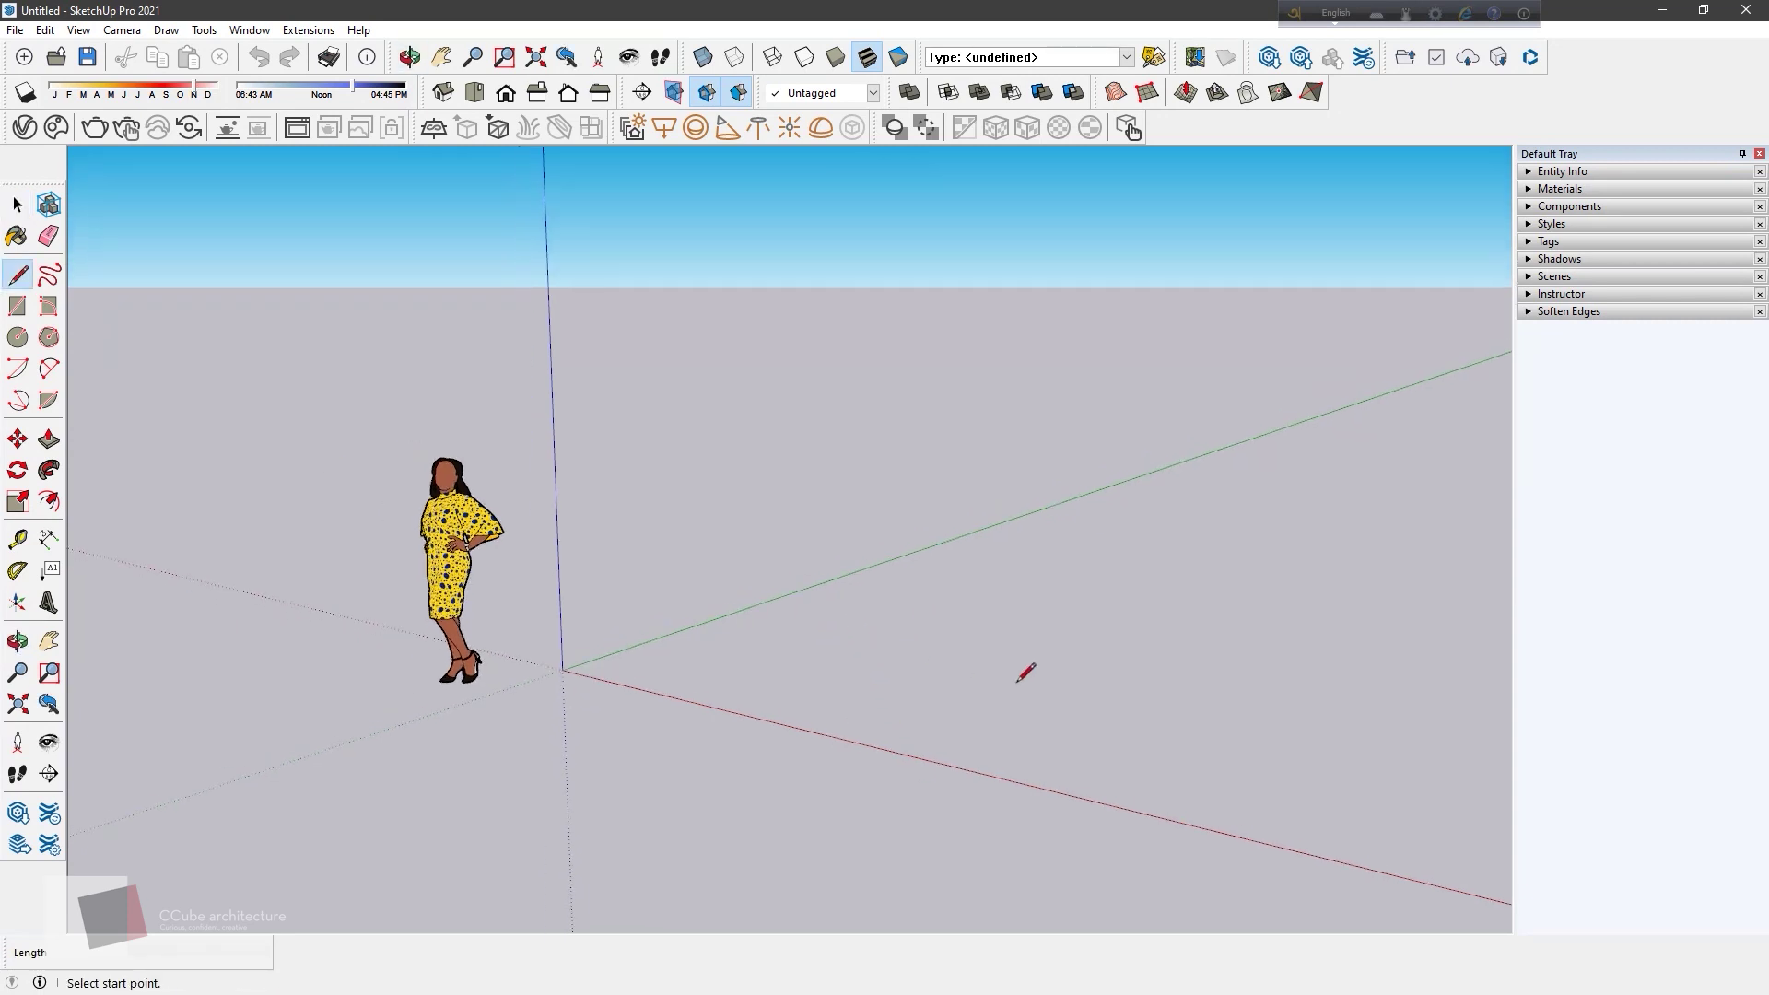
pyautogui.click(823, 645)
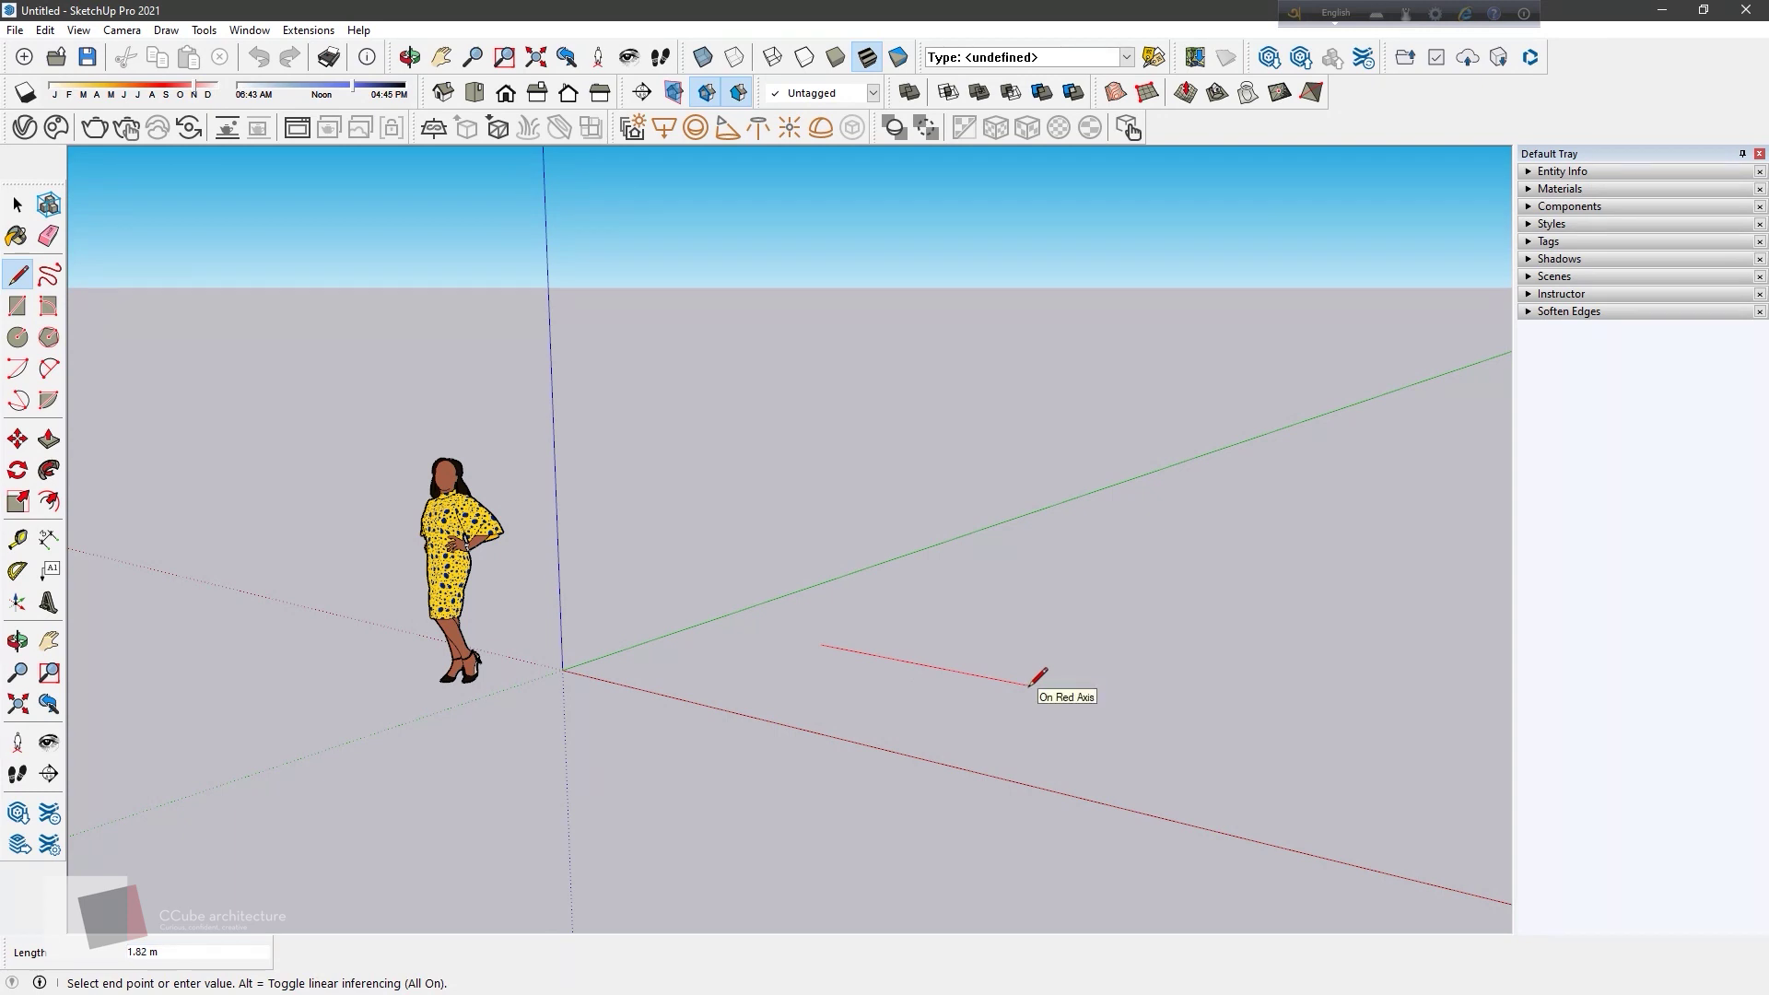
pyautogui.write('1')
pyautogui.press('Return')
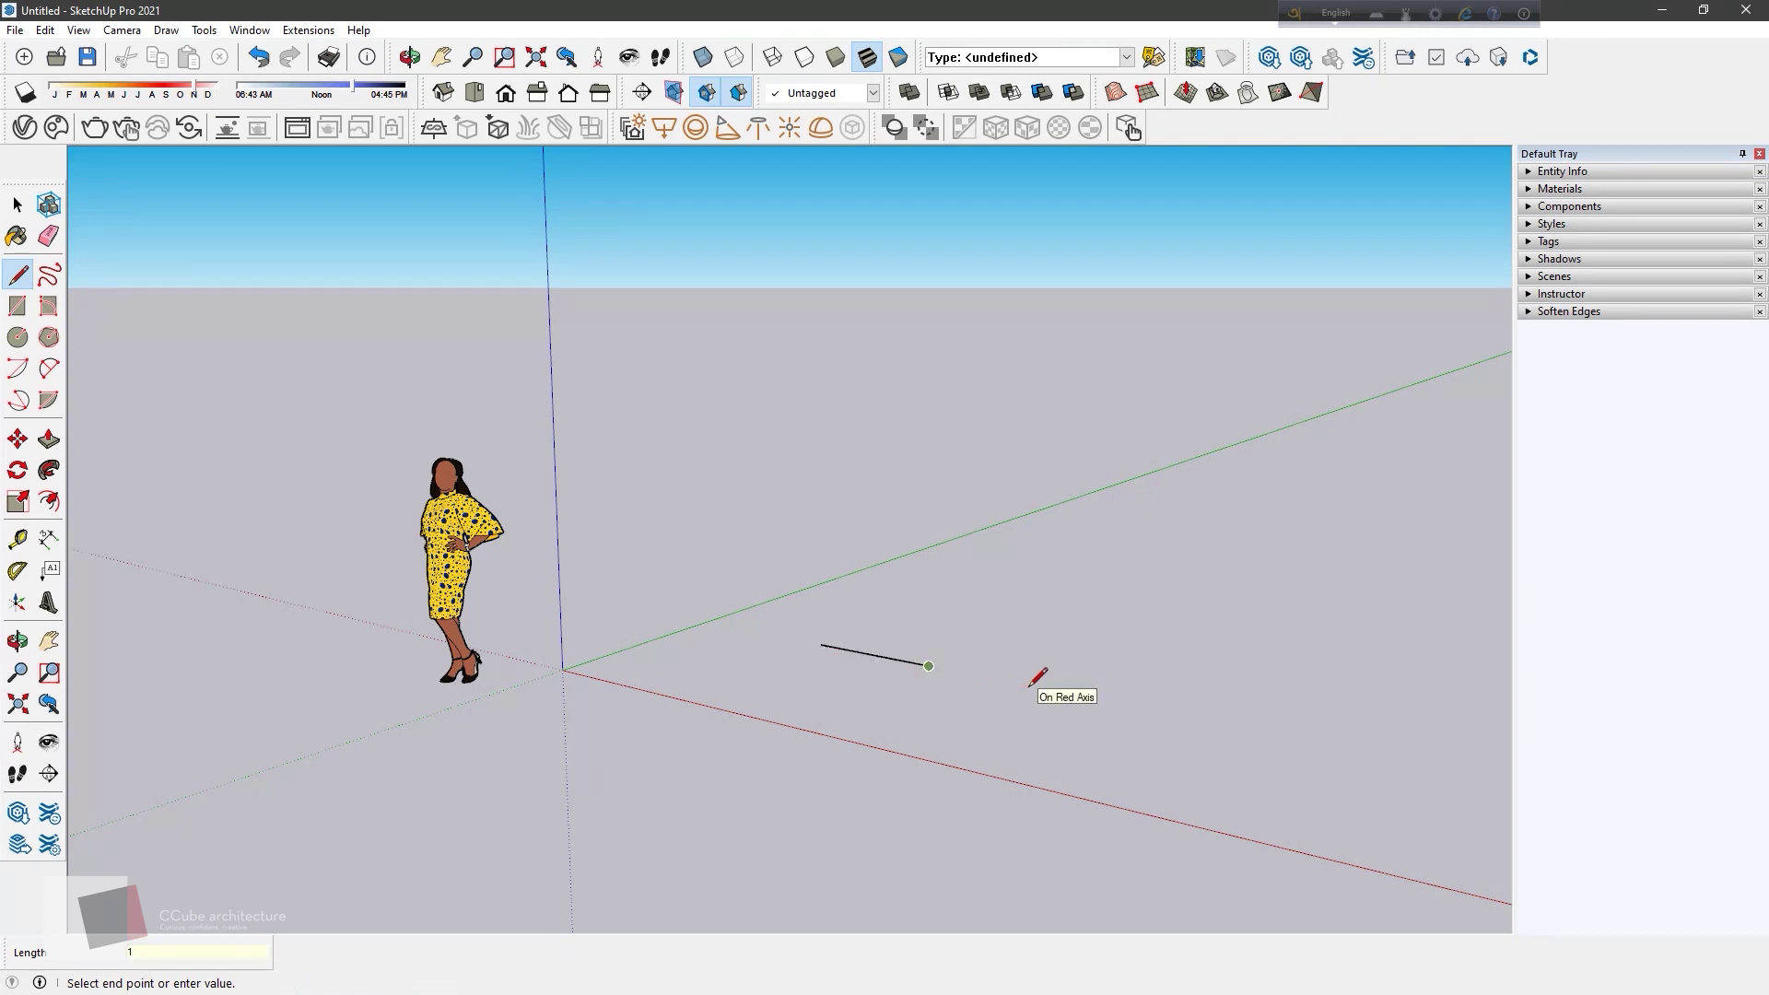
pyautogui.press('Escape')
# Step: Draw a vertical edge up the blue axis from the first edge's end
pyautogui.moveTo(817, 698); pyautogui.dragTo(840, 686, button='middle')
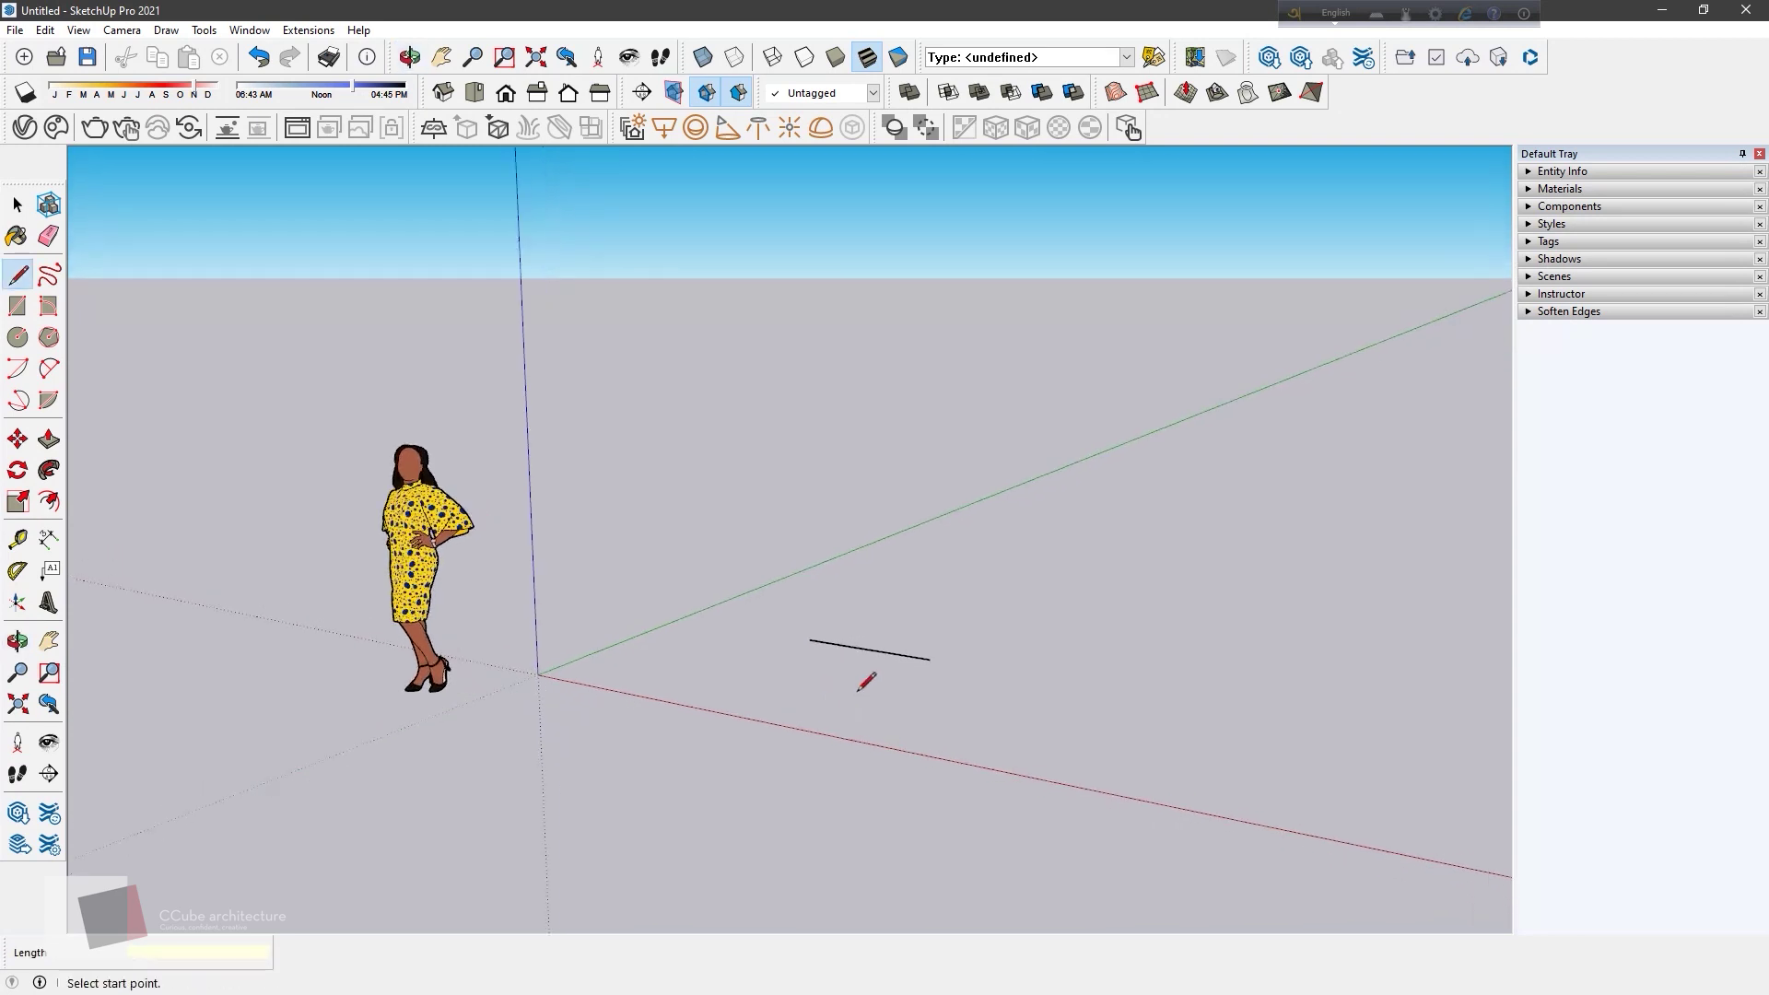
pyautogui.click(806, 637)
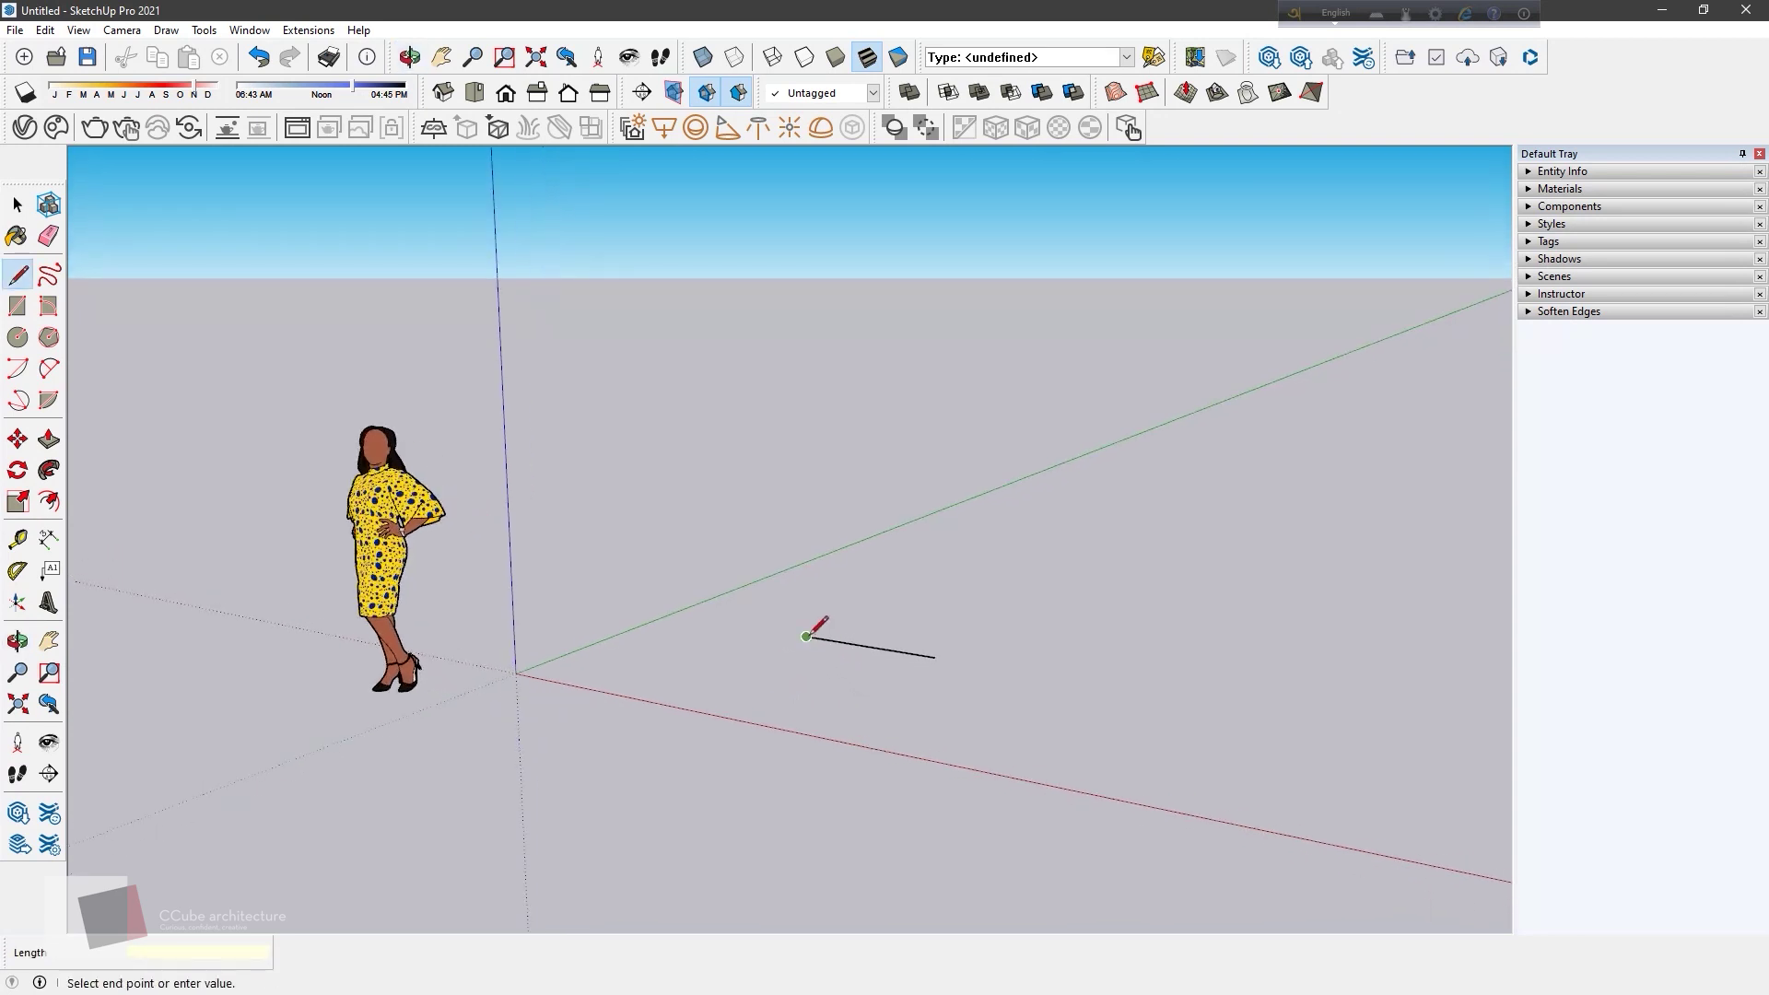
pyautogui.write('1')
pyautogui.click(807, 497)
pyautogui.press('Escape')
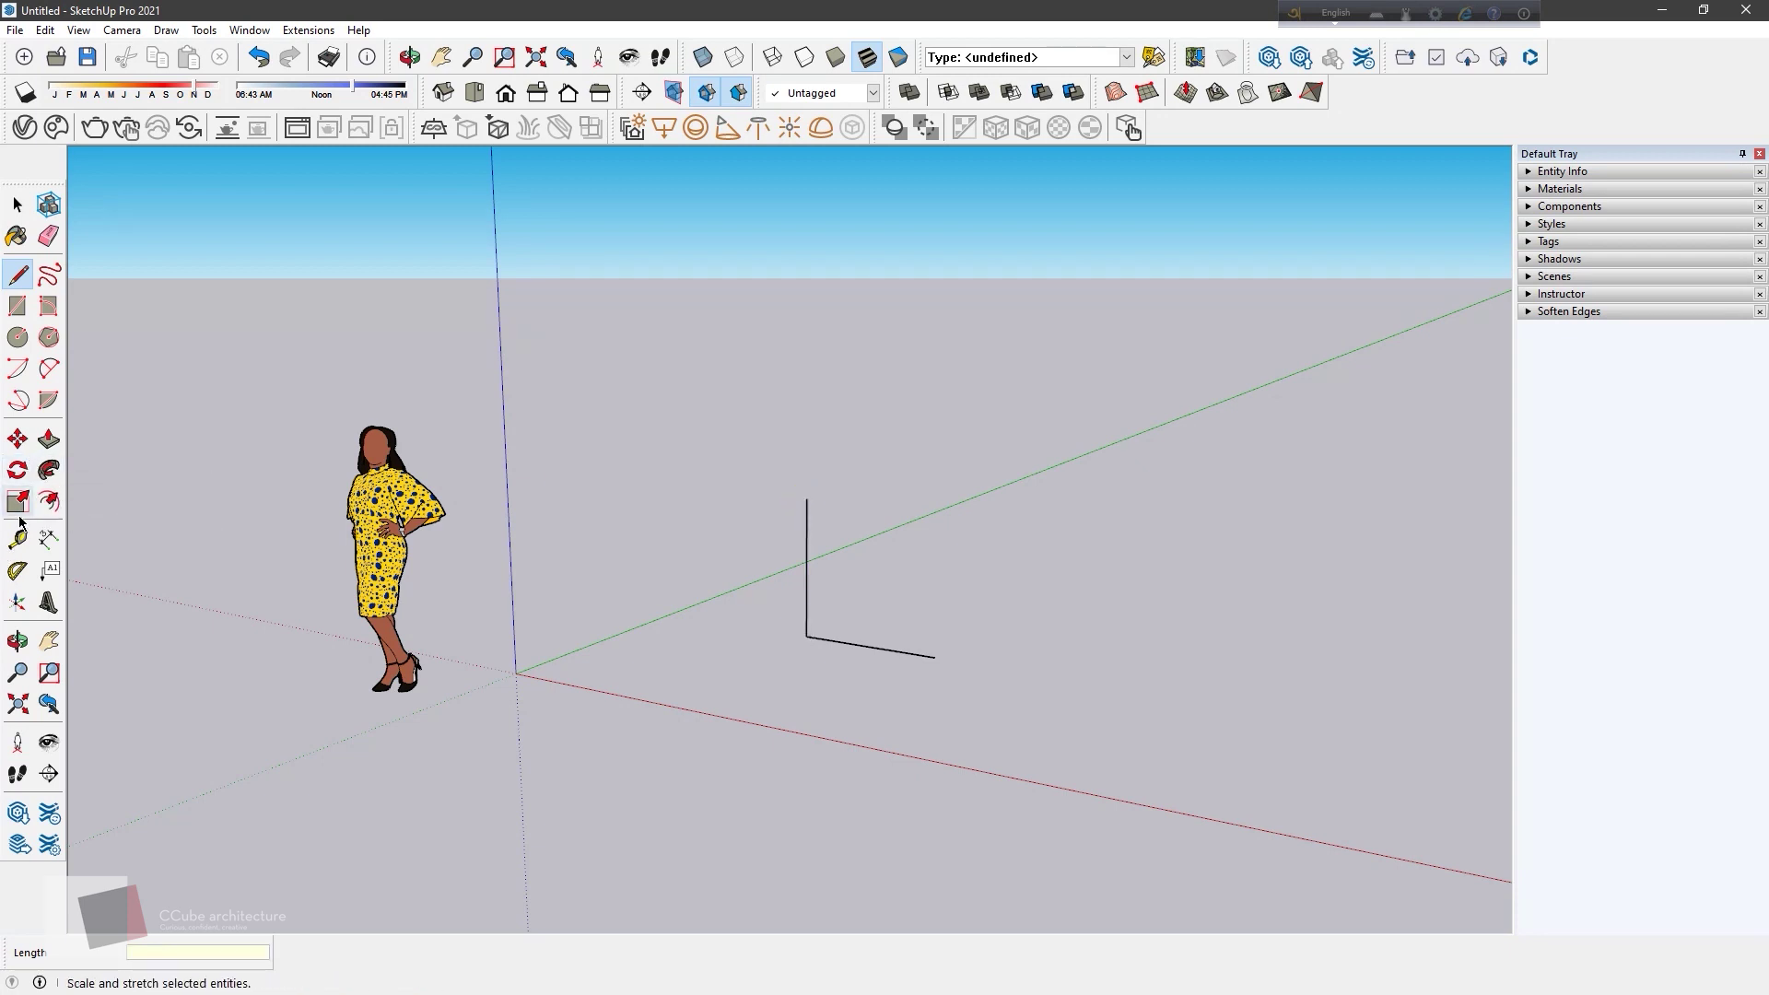
# Step: Draw a first quarter-circle pie at the corner, then delete it
pyautogui.click(17, 368)
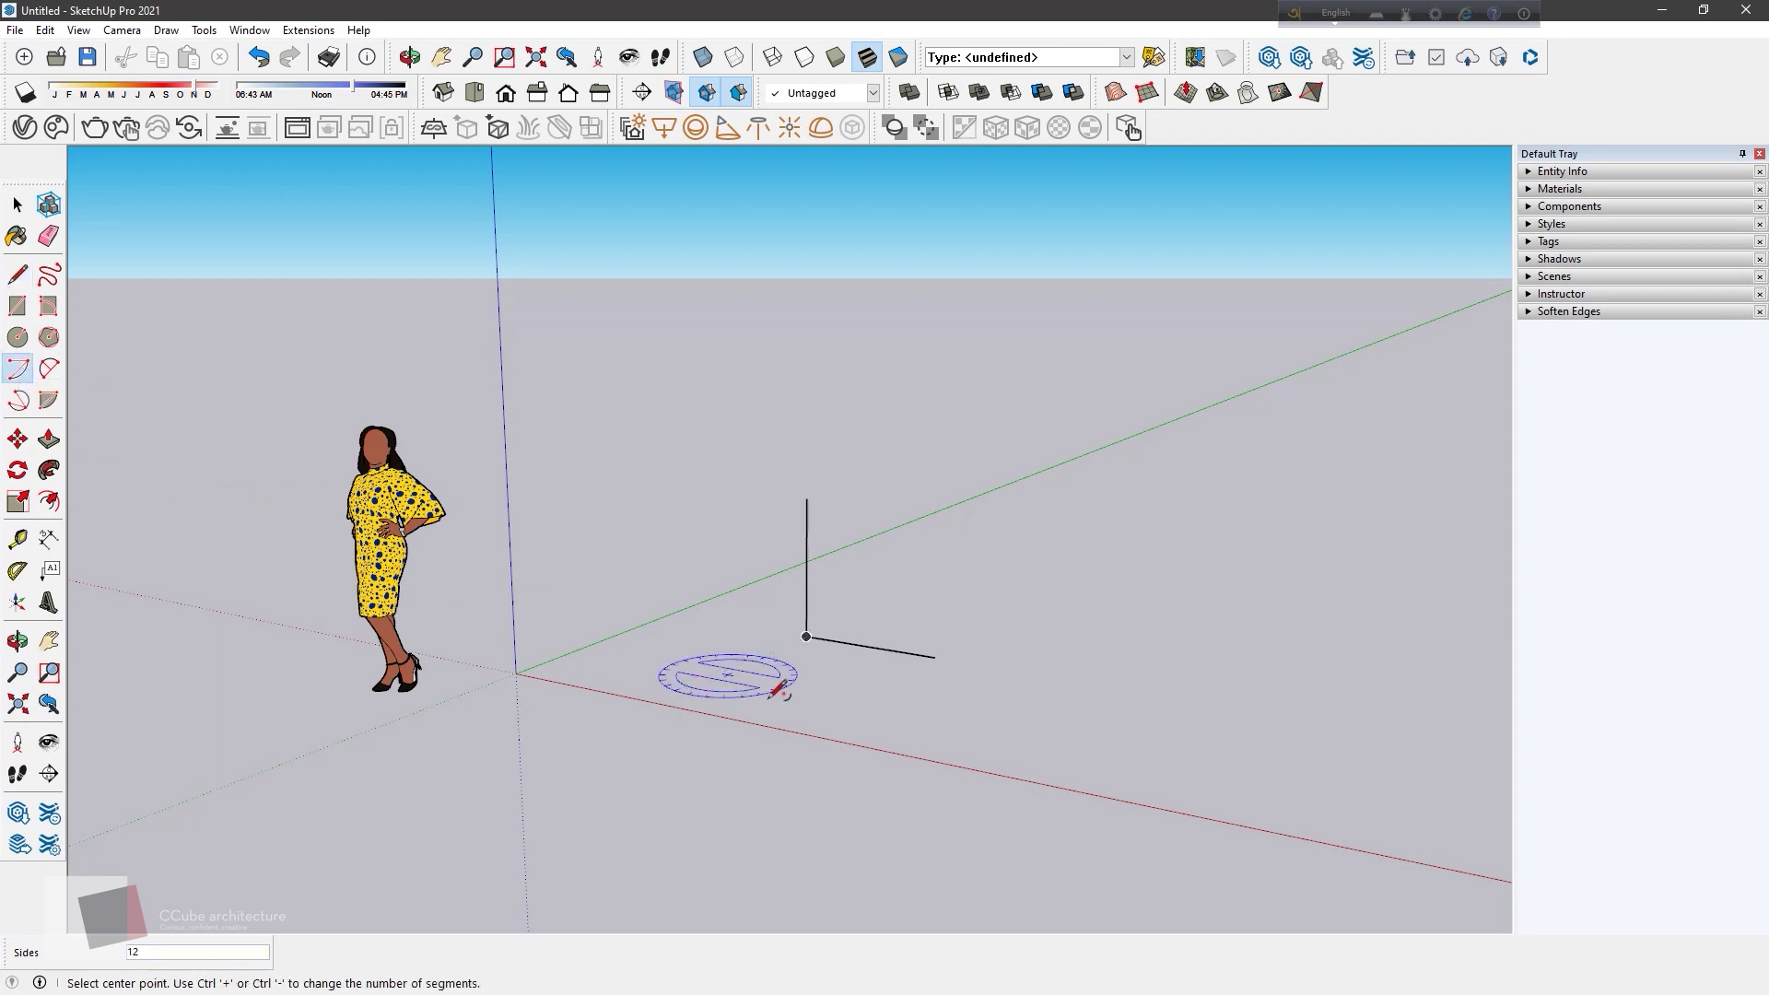
pyautogui.click(807, 636)
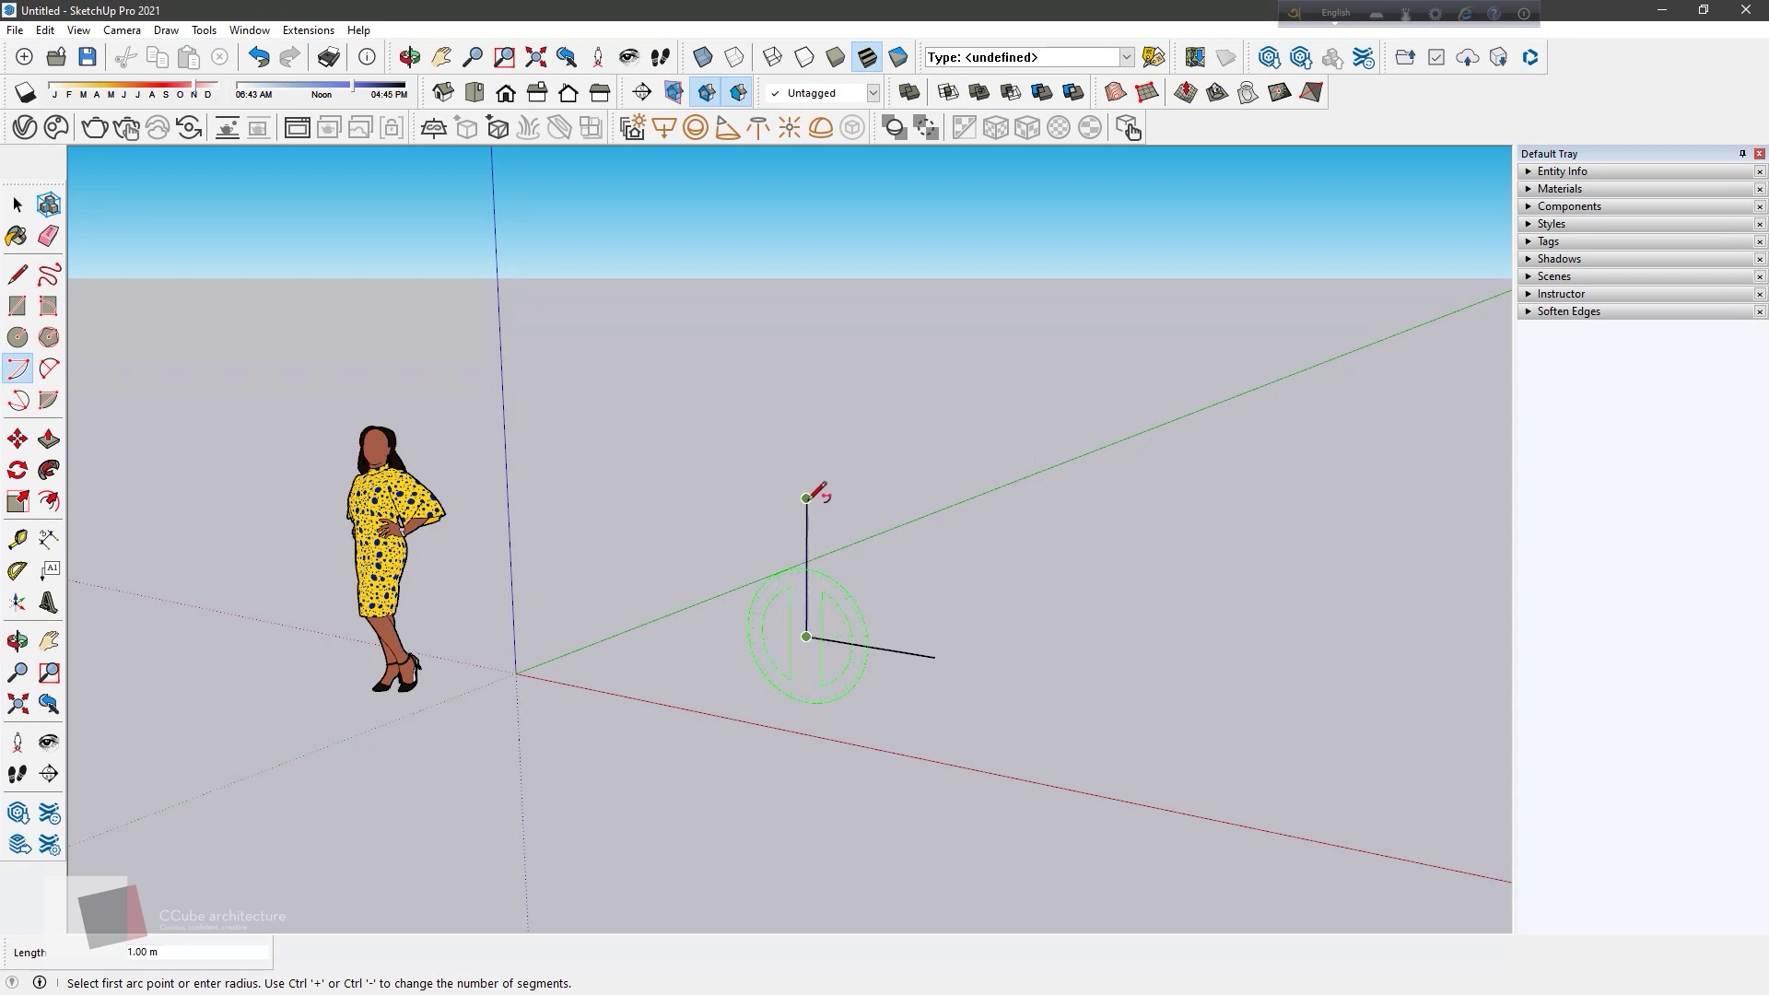
pyautogui.click(806, 498)
pyautogui.click(934, 657)
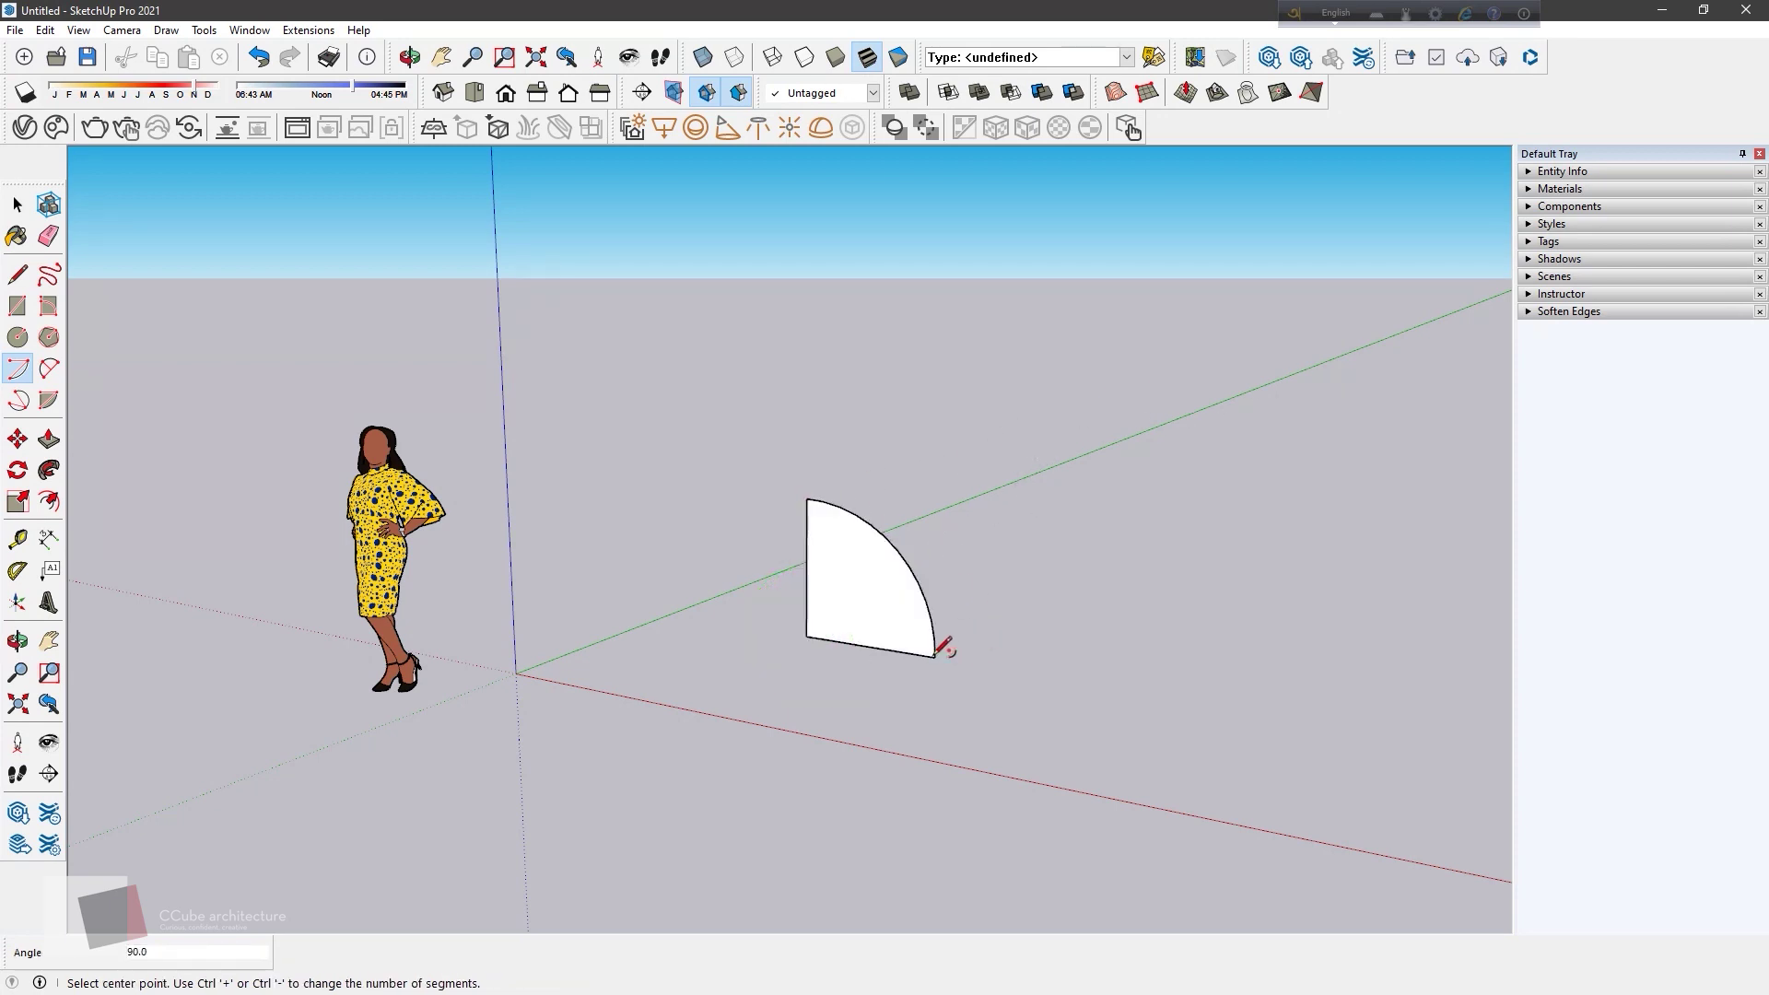
pyautogui.moveTo(870, 711); pyautogui.dragTo(852, 686, button='middle')
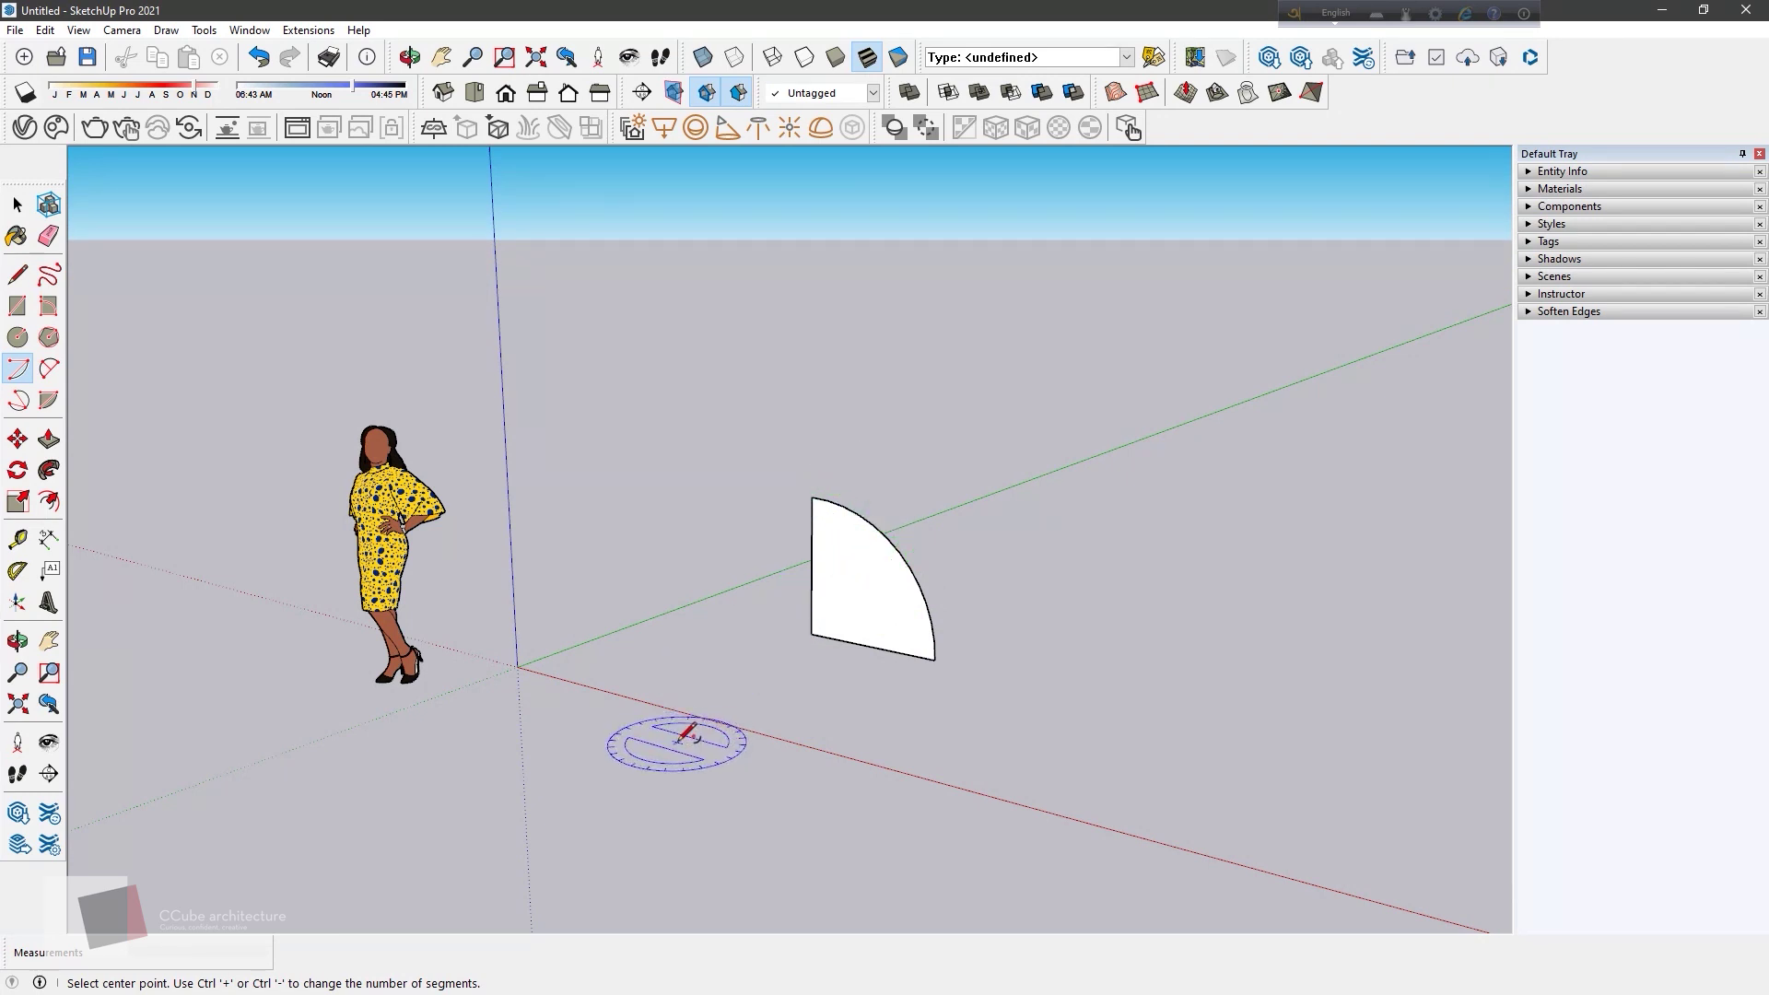
pyautogui.click(17, 203)
pyautogui.click(880, 576)
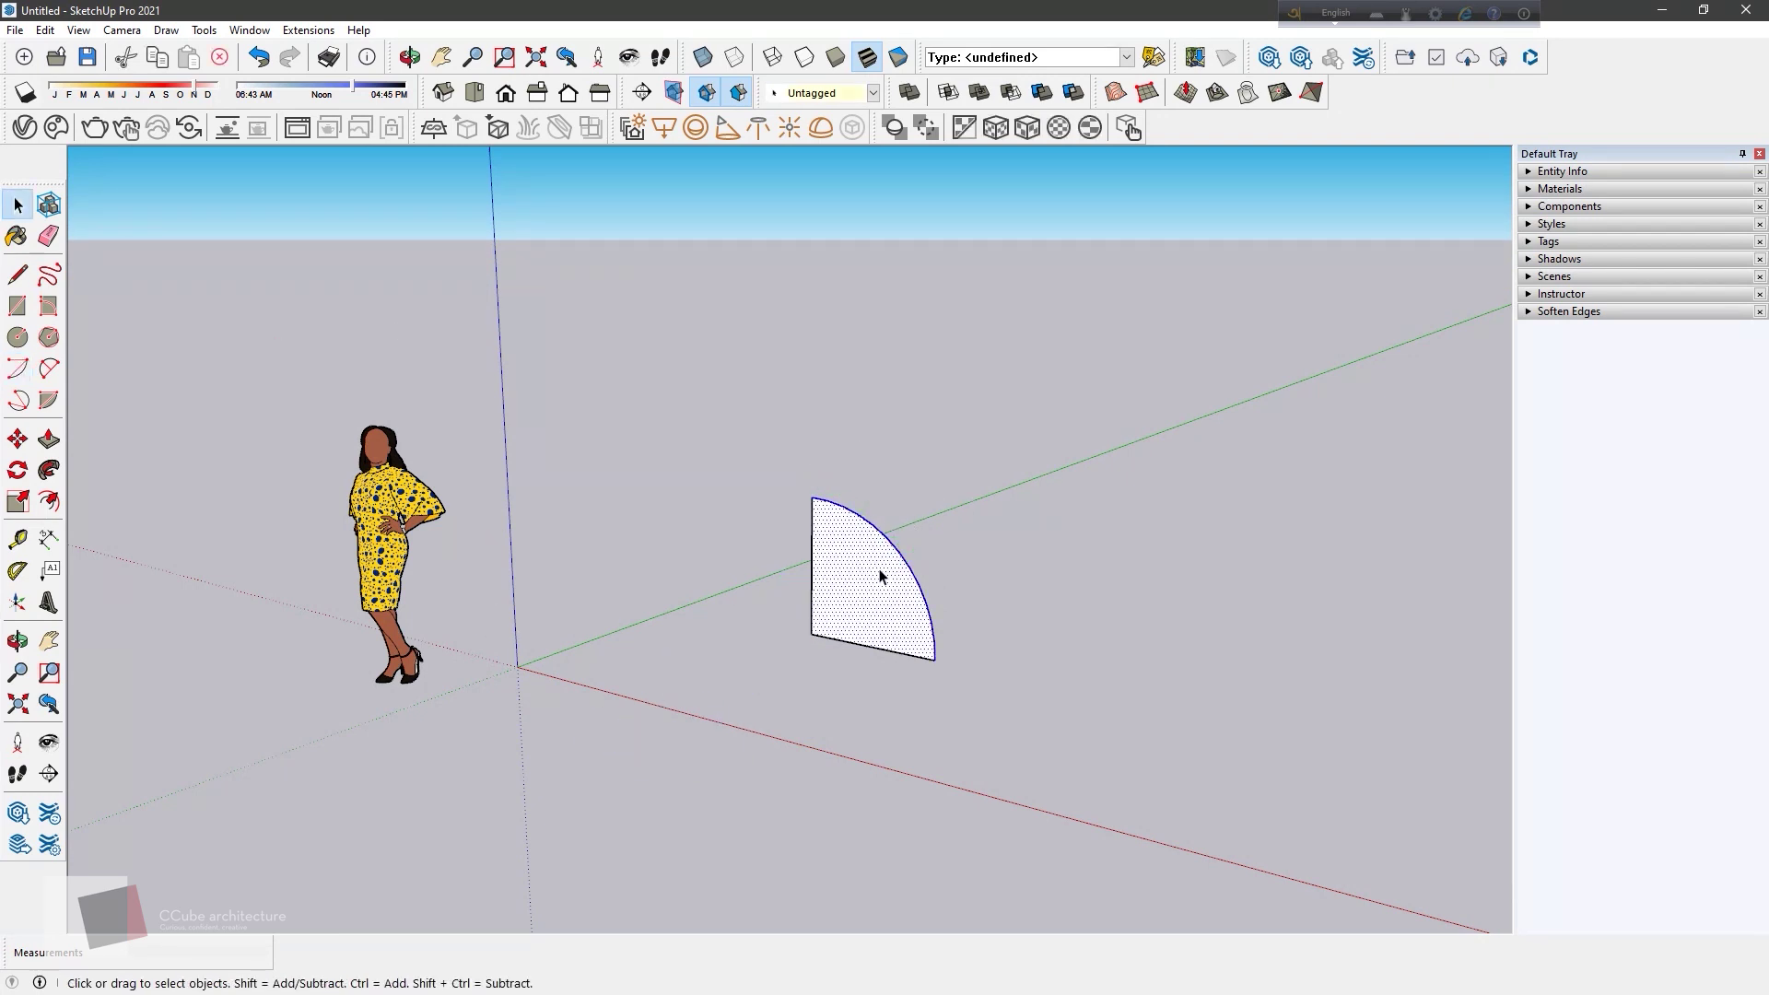
pyautogui.press('Delete')
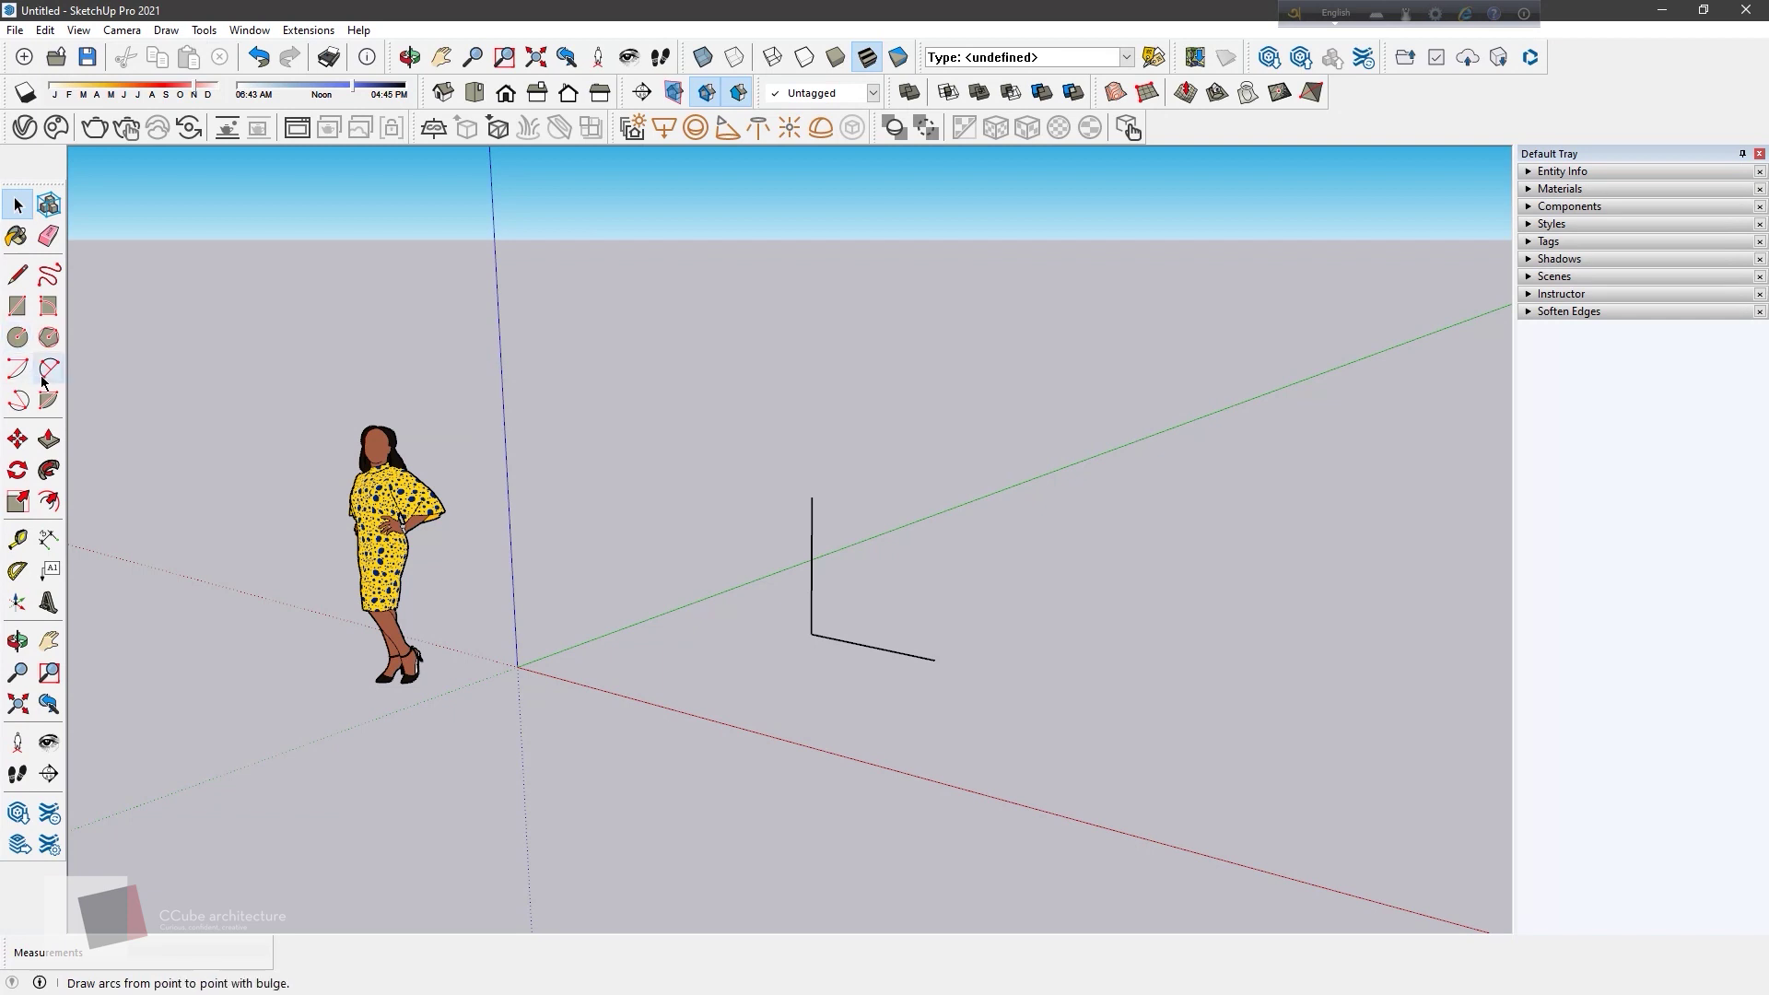
# Step: Redraw the quarter-circle pie from the corner with 24 sides
pyautogui.click(18, 369)
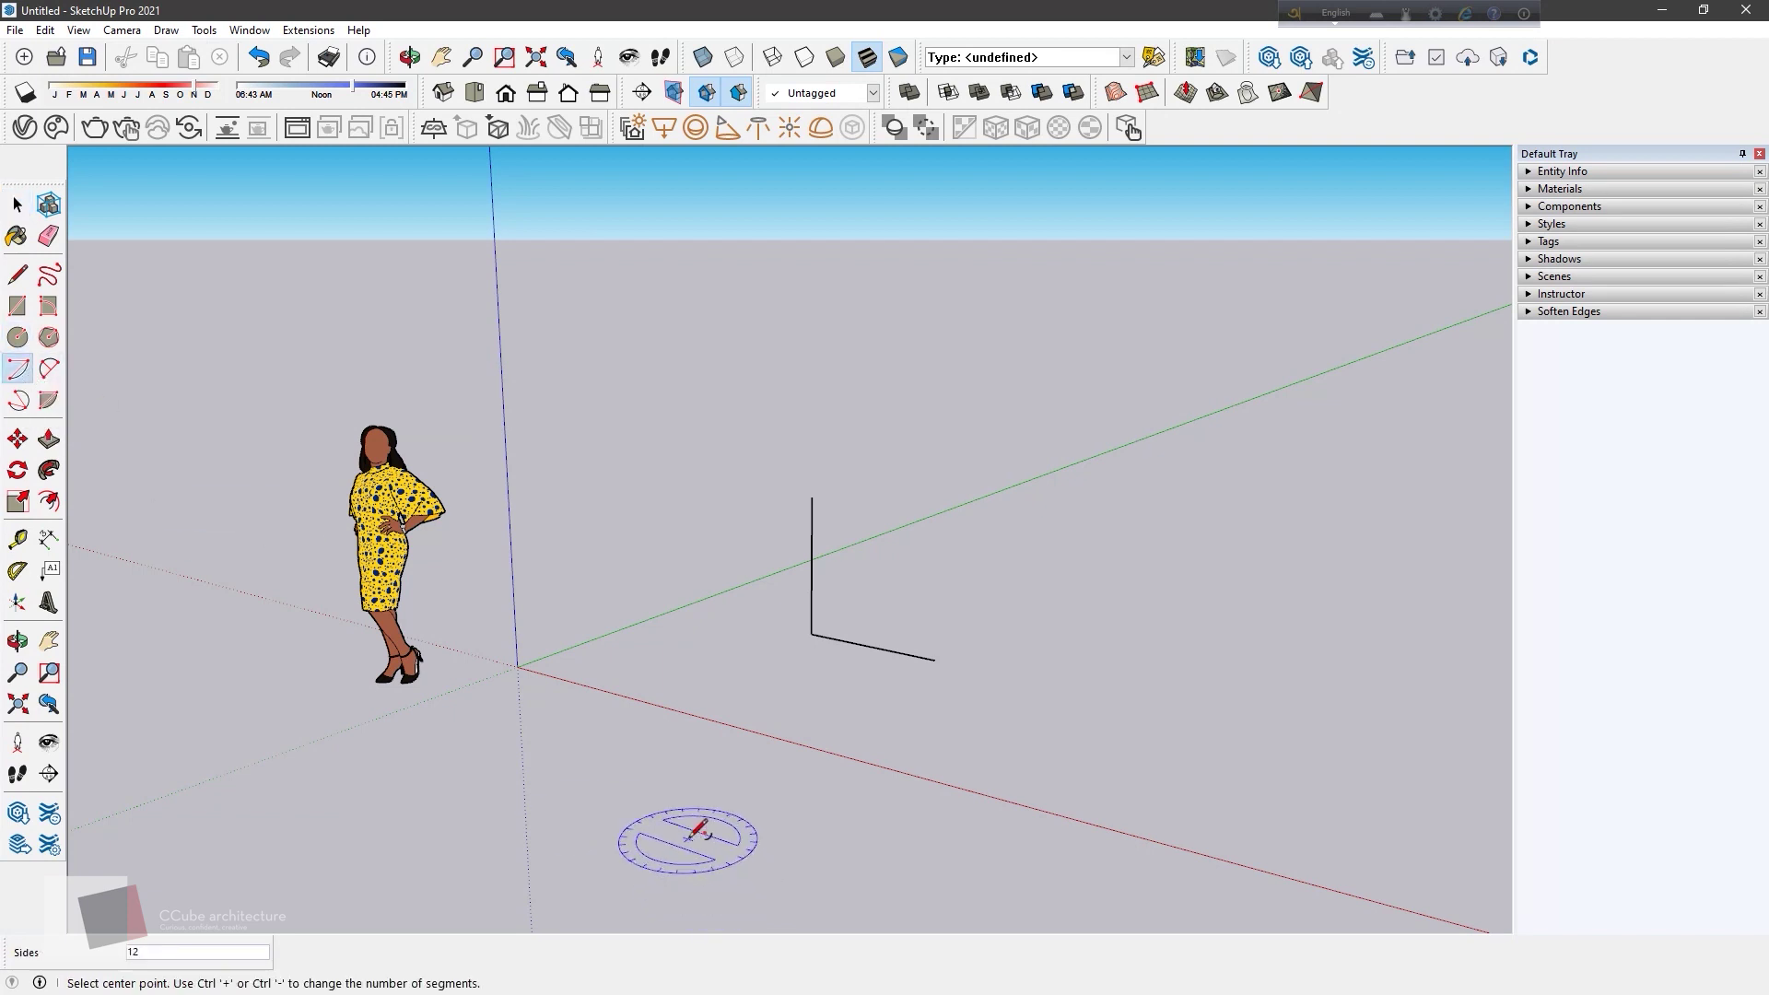
pyautogui.write('24')
pyautogui.press('Return')
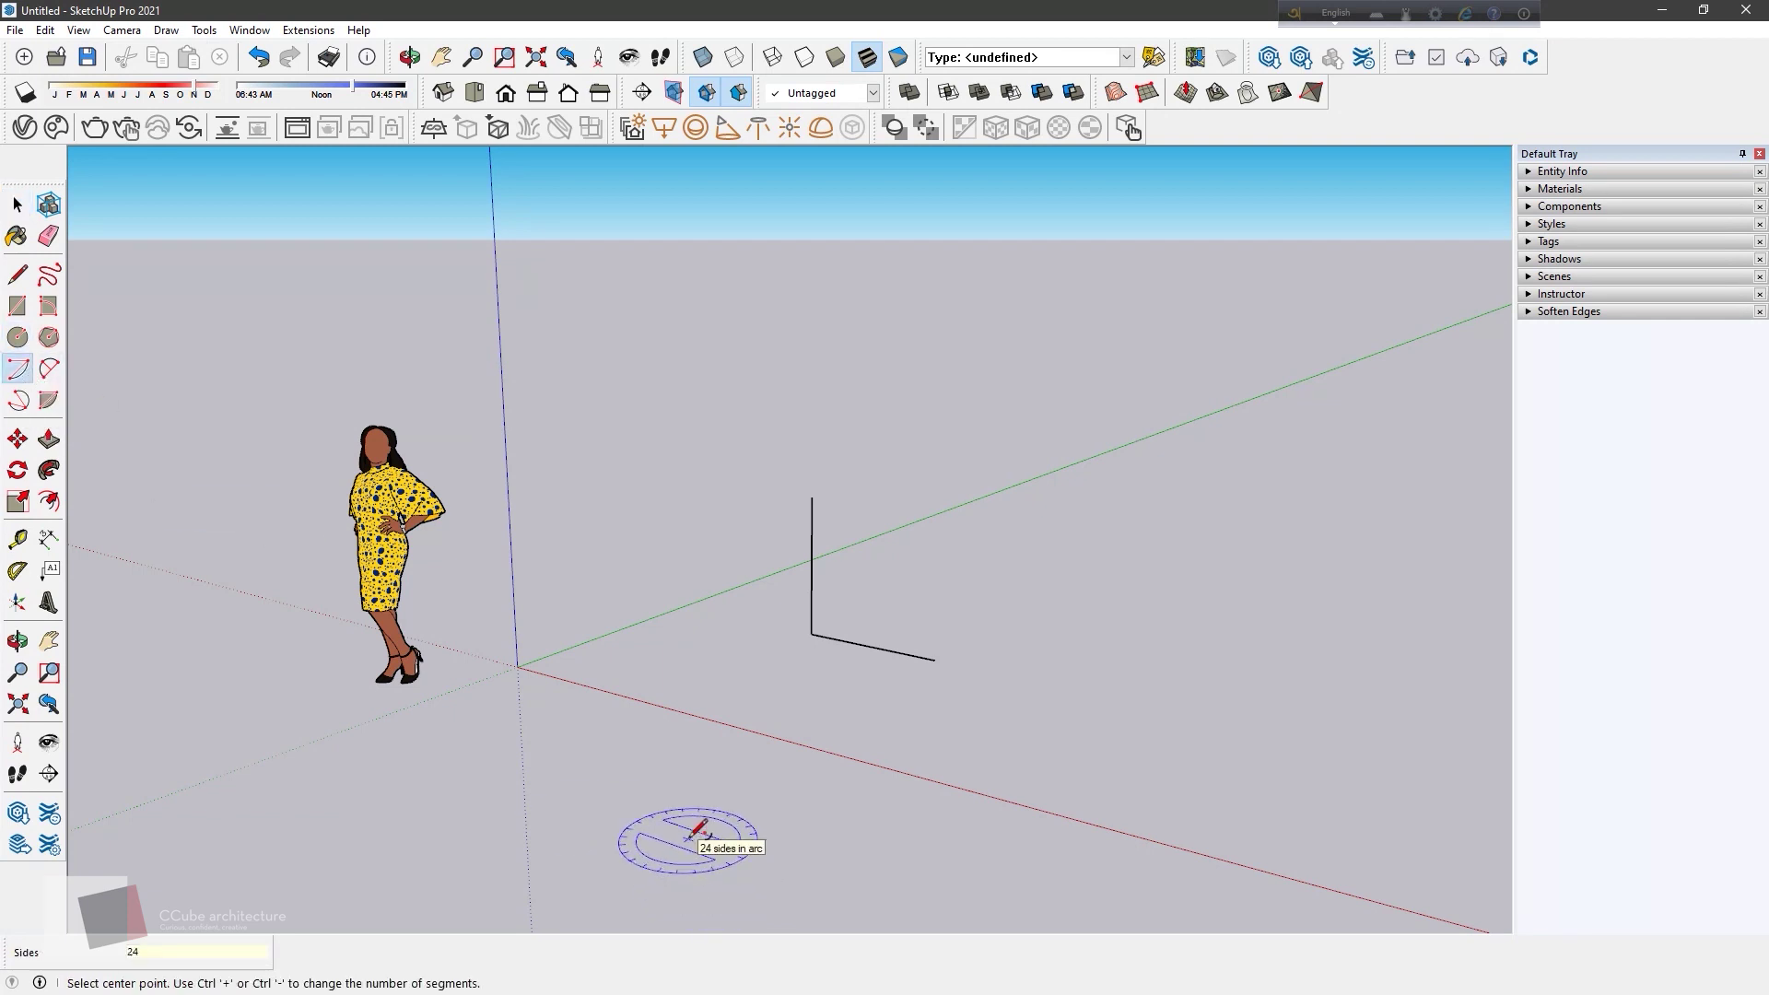
pyautogui.click(811, 634)
pyautogui.click(812, 497)
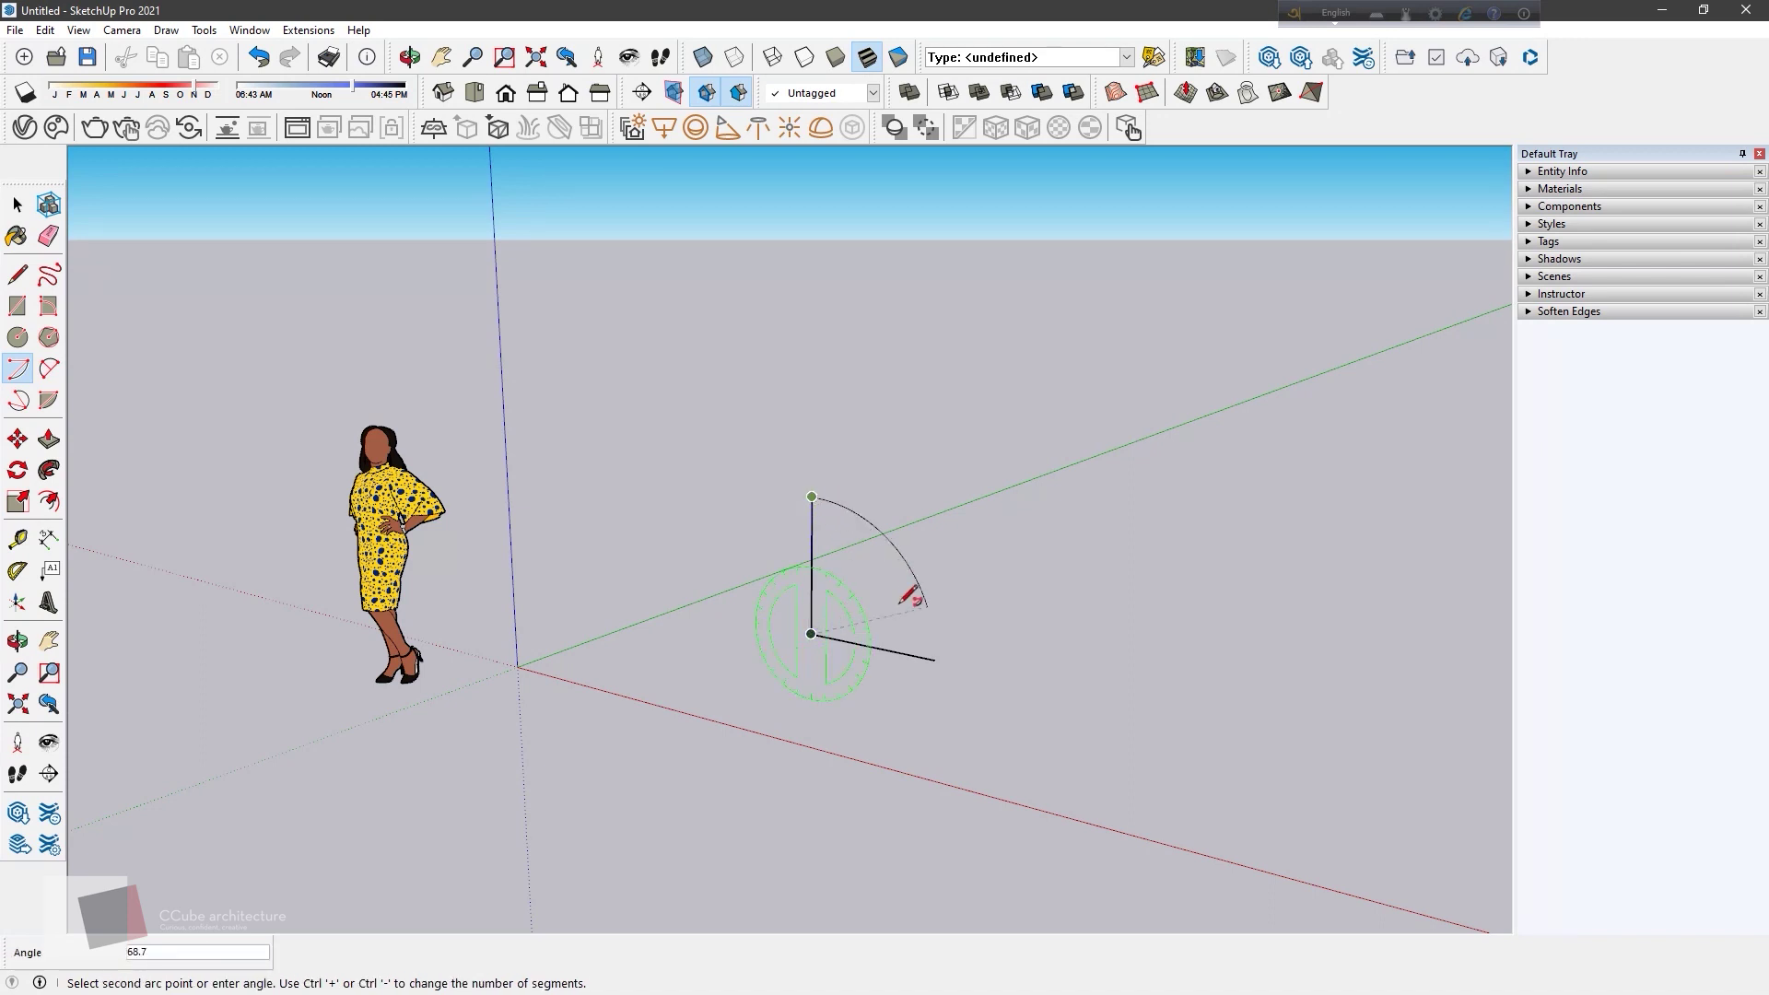
pyautogui.click(935, 660)
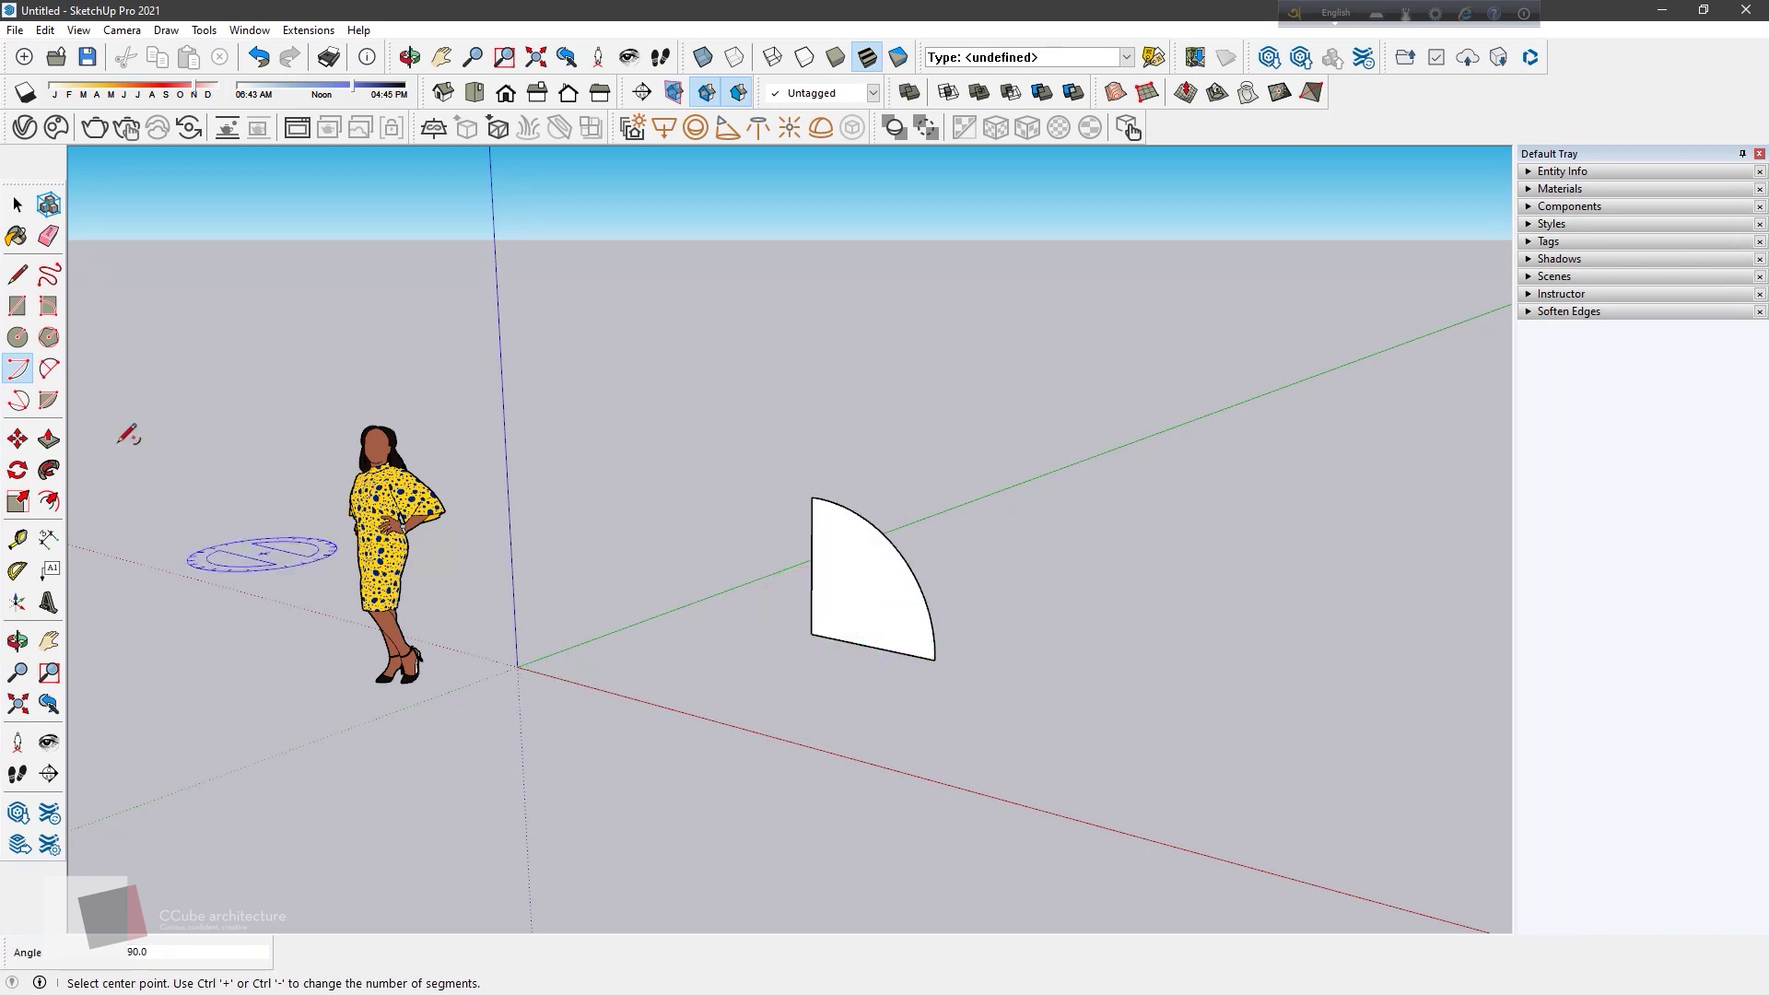
# Step: Copy the quarter-circle face downward with Move, then undo the copy
pyautogui.press('space')
pyautogui.moveTo(617, 578); pyautogui.dragTo(855, 686, button='middle')
pyautogui.moveTo(855, 686)
pyautogui.mouseDown()
pyautogui.moveTo(761, 445)
pyautogui.moveTo(775, 452)
pyautogui.mouseUp()
pyautogui.click(817, 654)
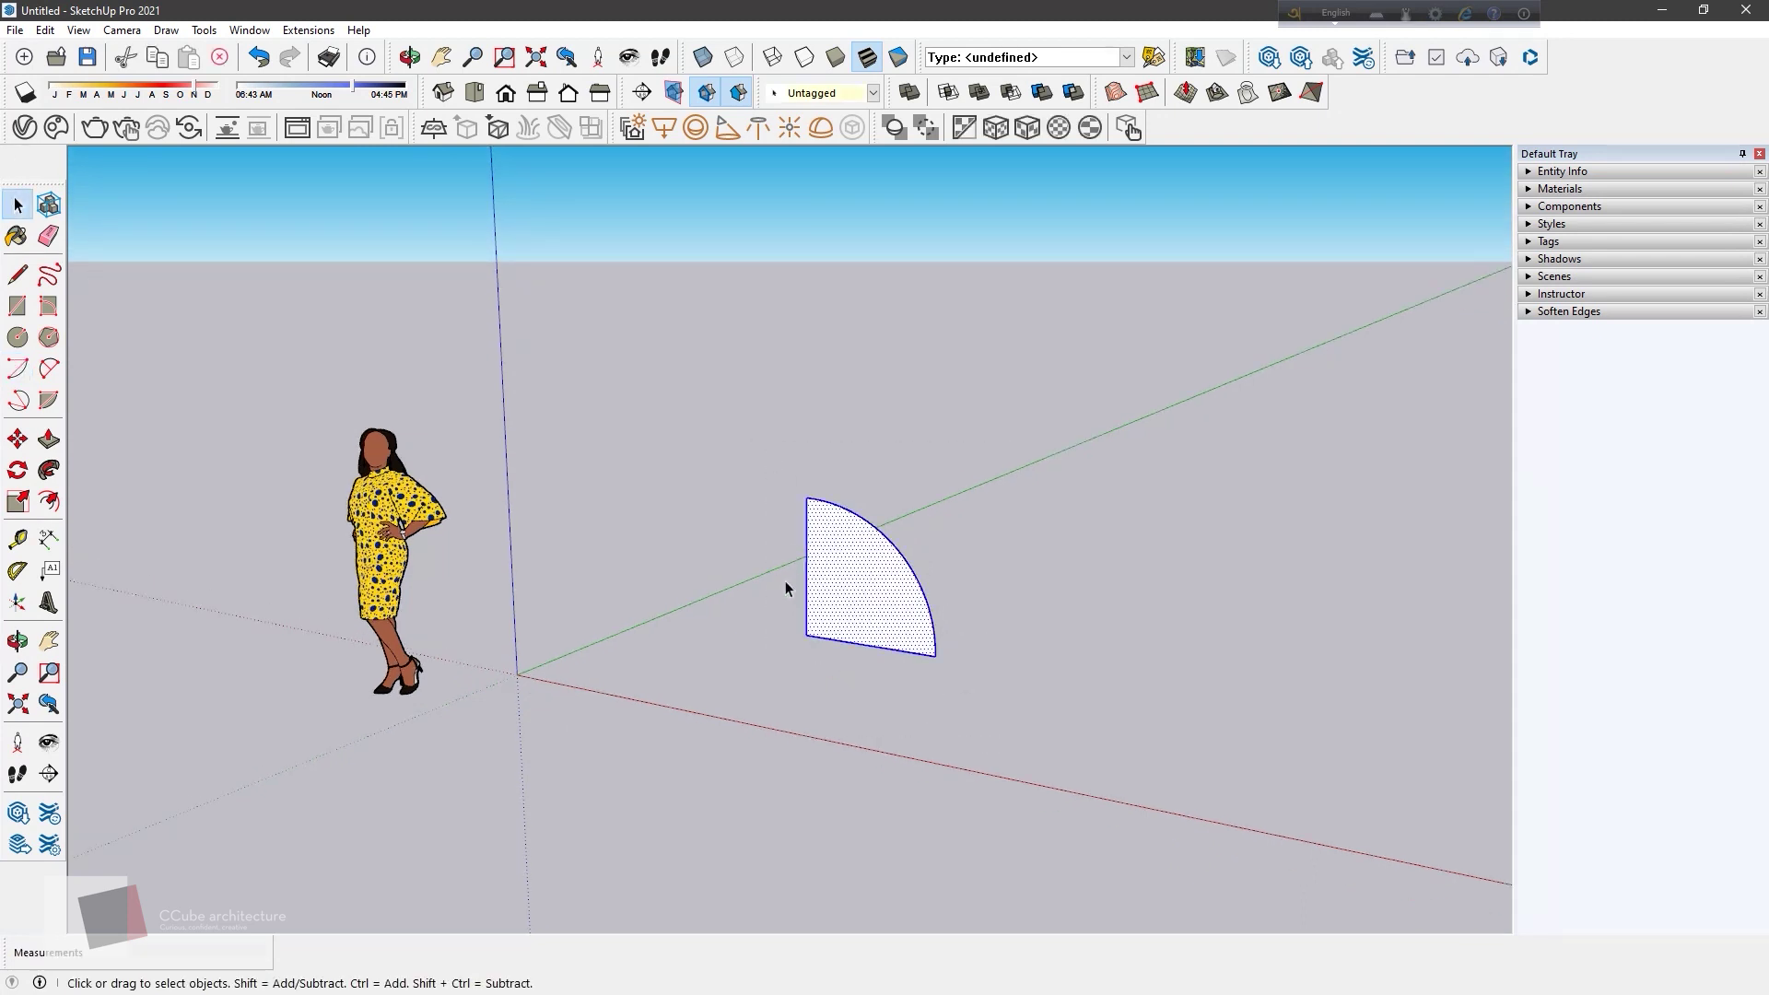
pyautogui.click(18, 439)
pyautogui.click(807, 634)
pyautogui.press('ctrl')
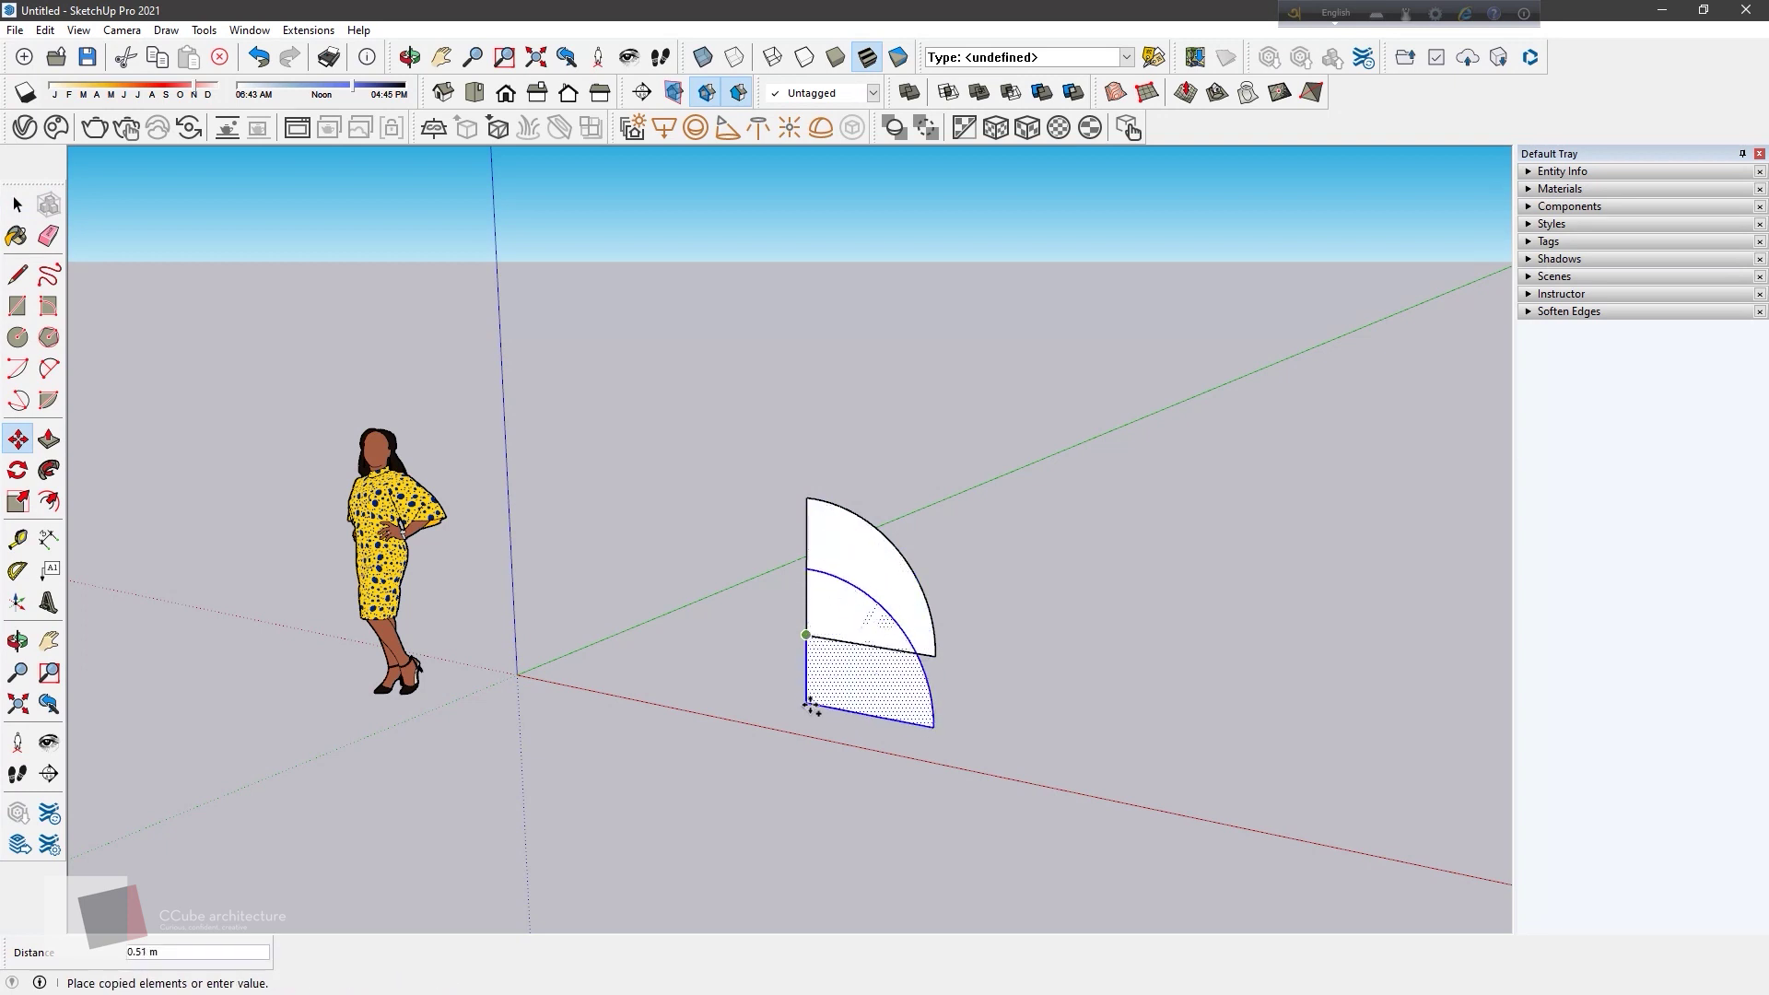
pyautogui.click(792, 882)
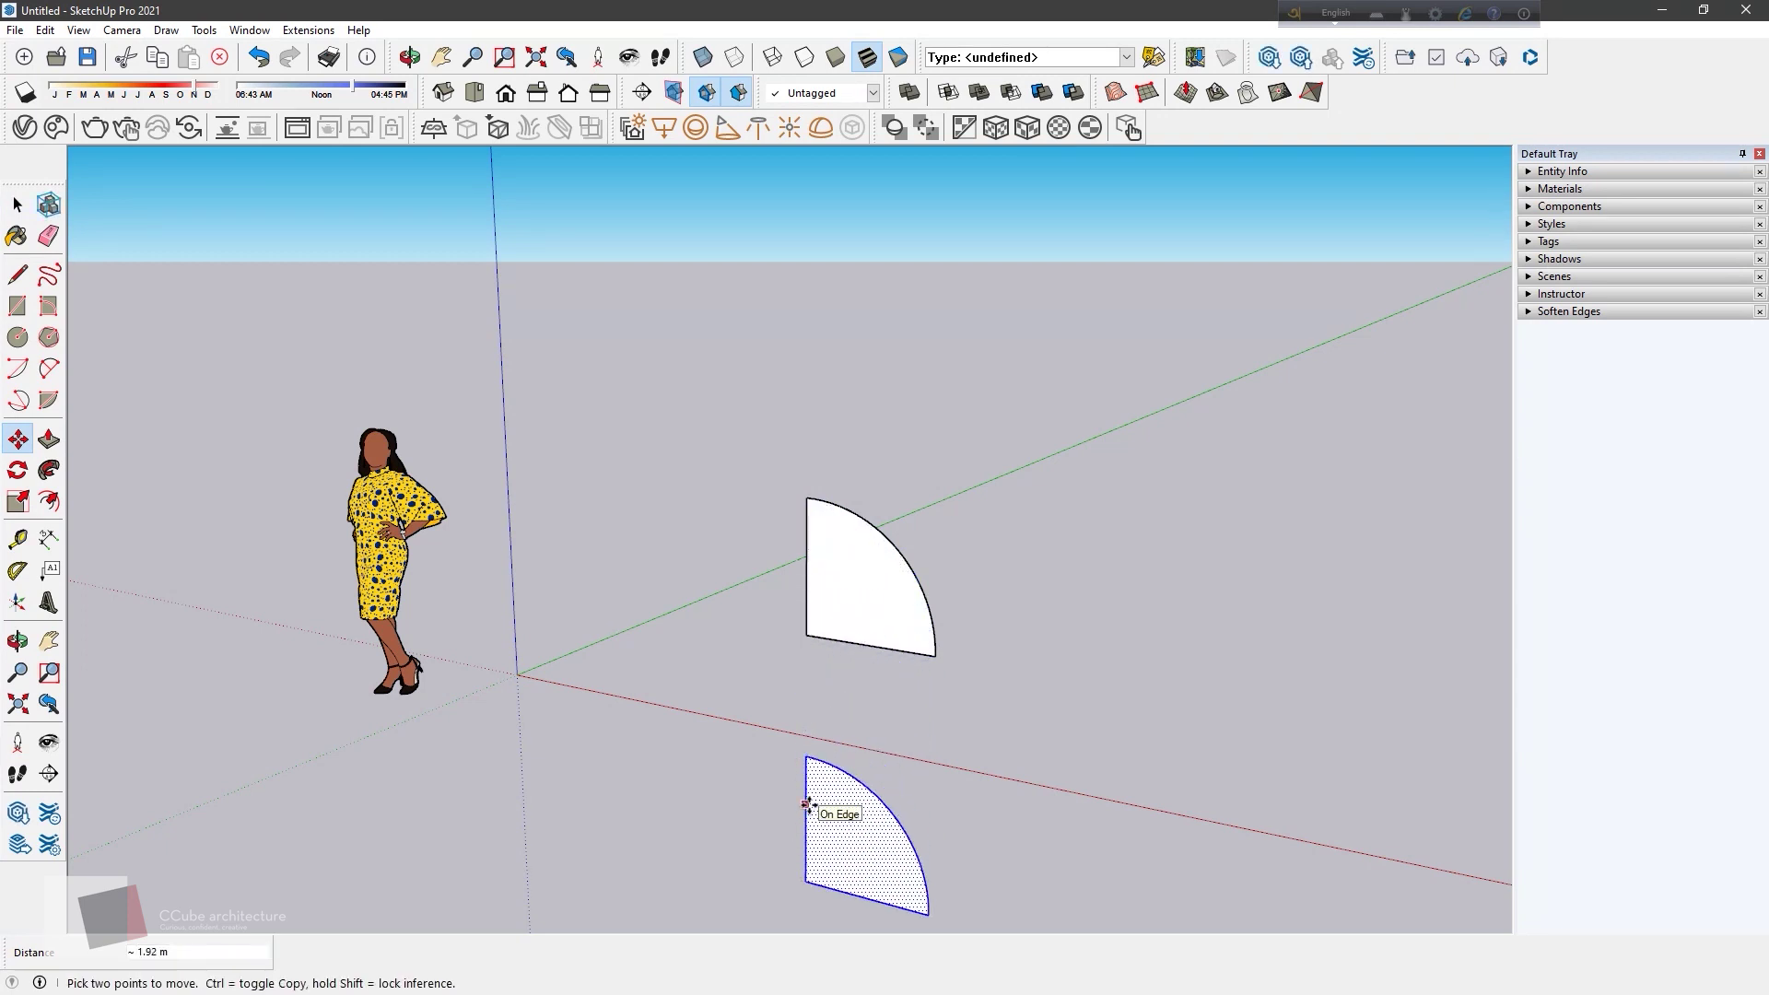
pyautogui.keyDown('shift'); pyautogui.moveTo(817, 813); pyautogui.dragTo(723, 626, button='middle'); pyautogui.keyUp('shift')
pyautogui.hotkey('ctrl', 'z')
# Step: Draw a 1 m edge straight down from the pie's corner
pyautogui.press('l')
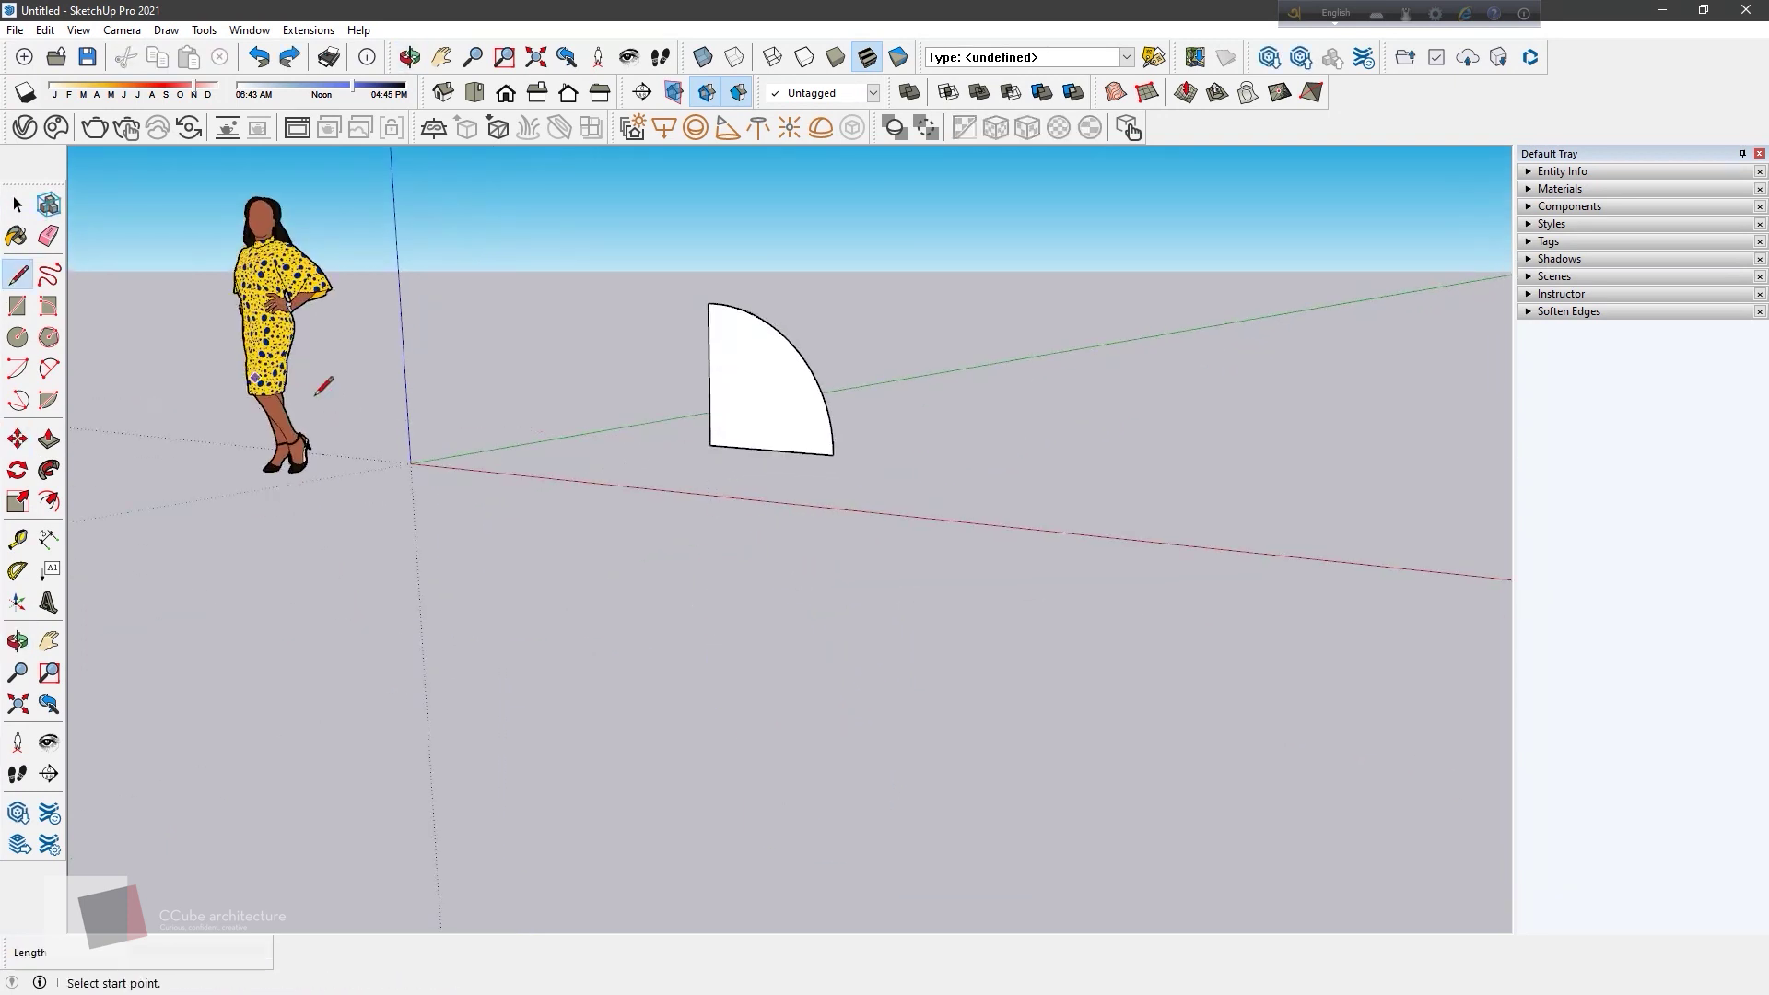
pyautogui.click(710, 446)
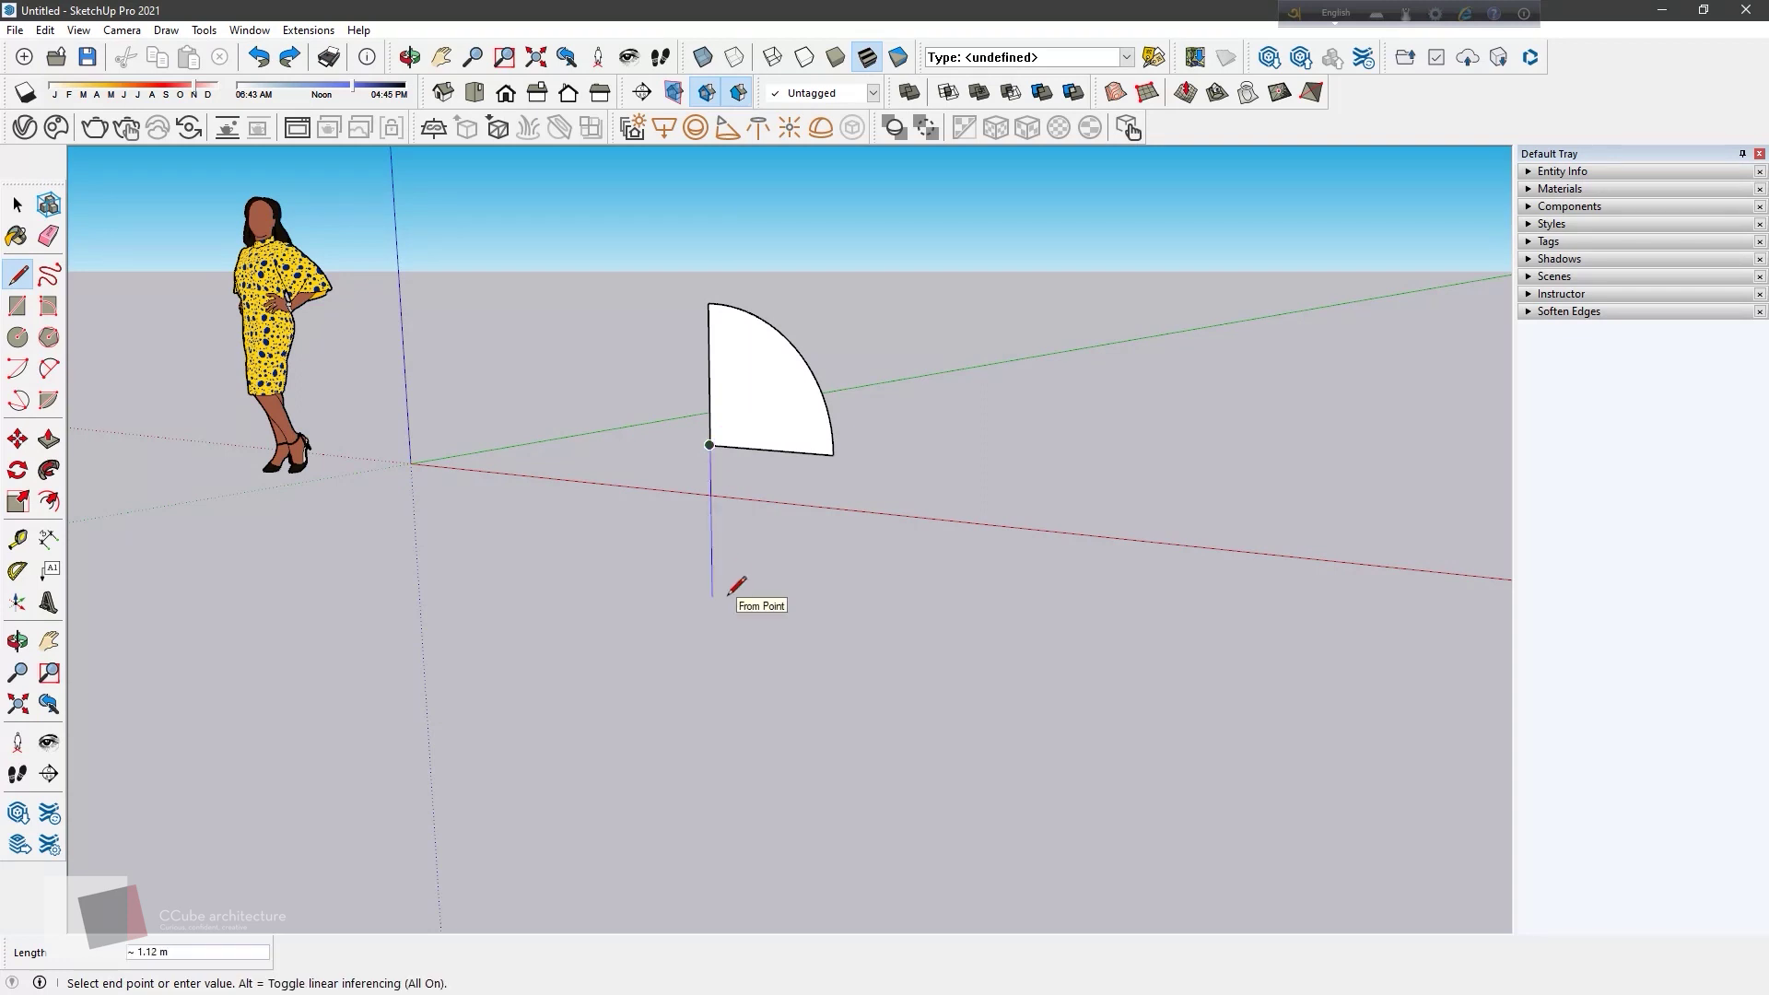
pyautogui.write('1')
pyautogui.press('Return')
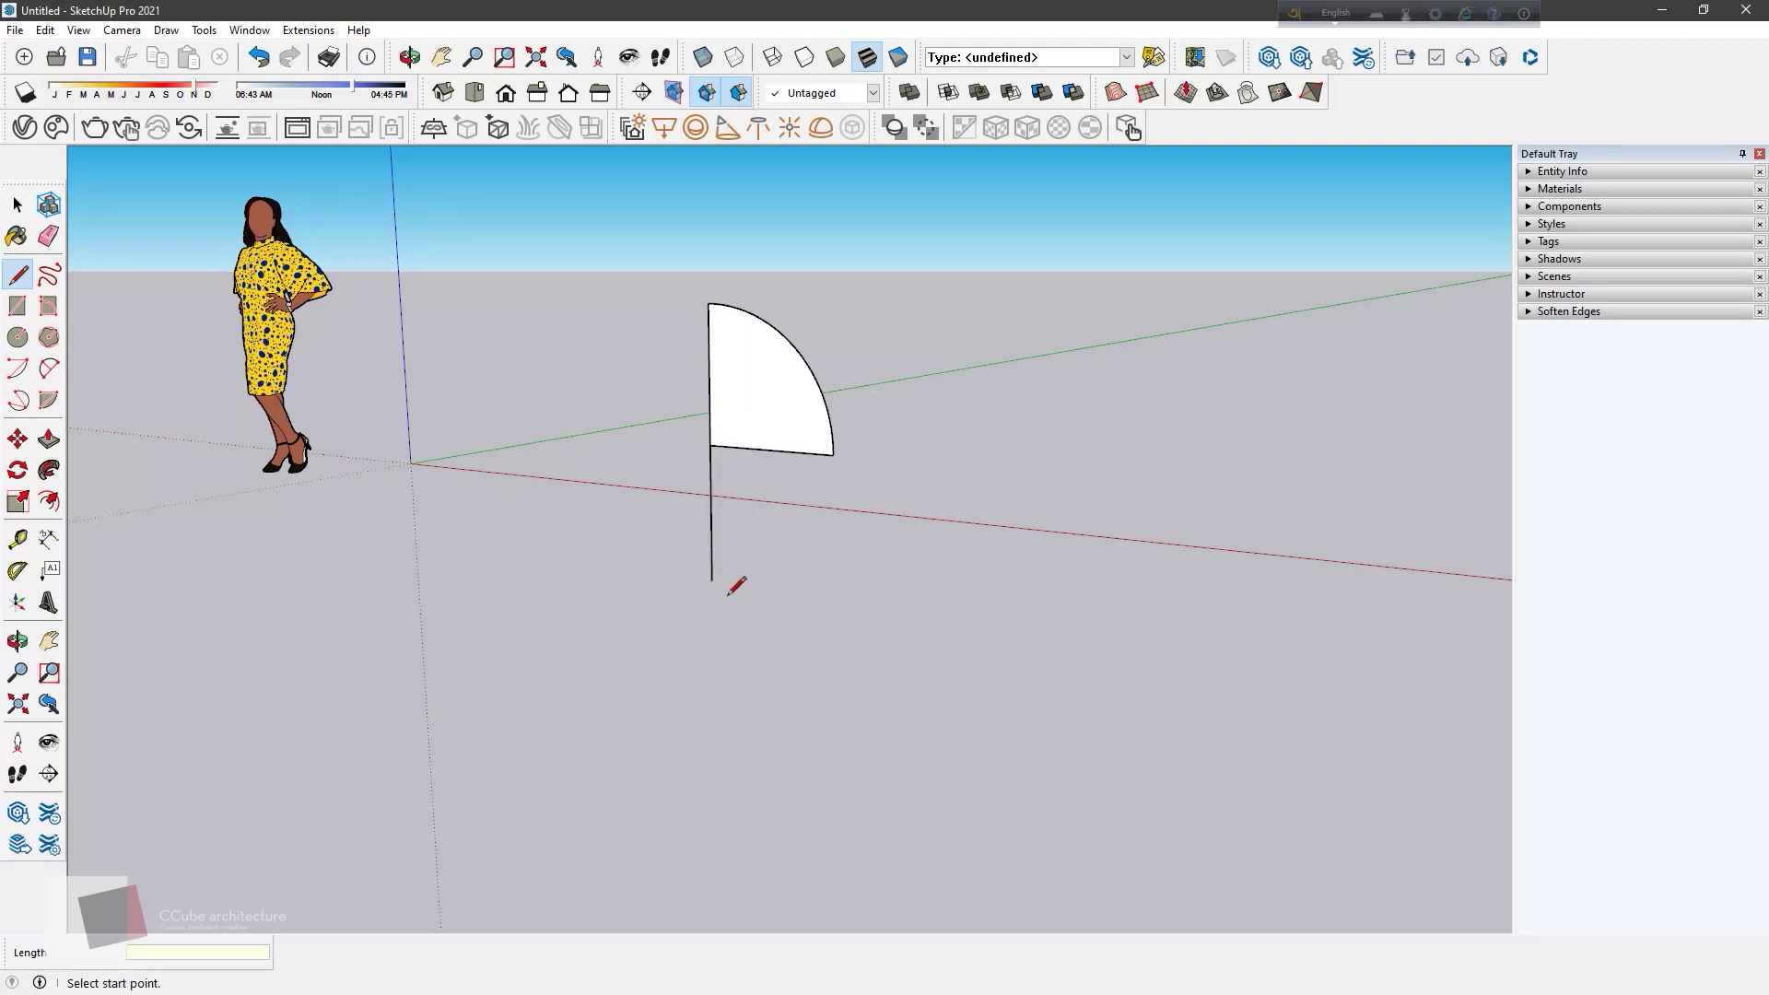
pyautogui.moveTo(644, 549); pyautogui.dragTo(653, 565, button='middle')
pyautogui.moveTo(715, 493); pyautogui.dragTo(737, 498, button='middle')
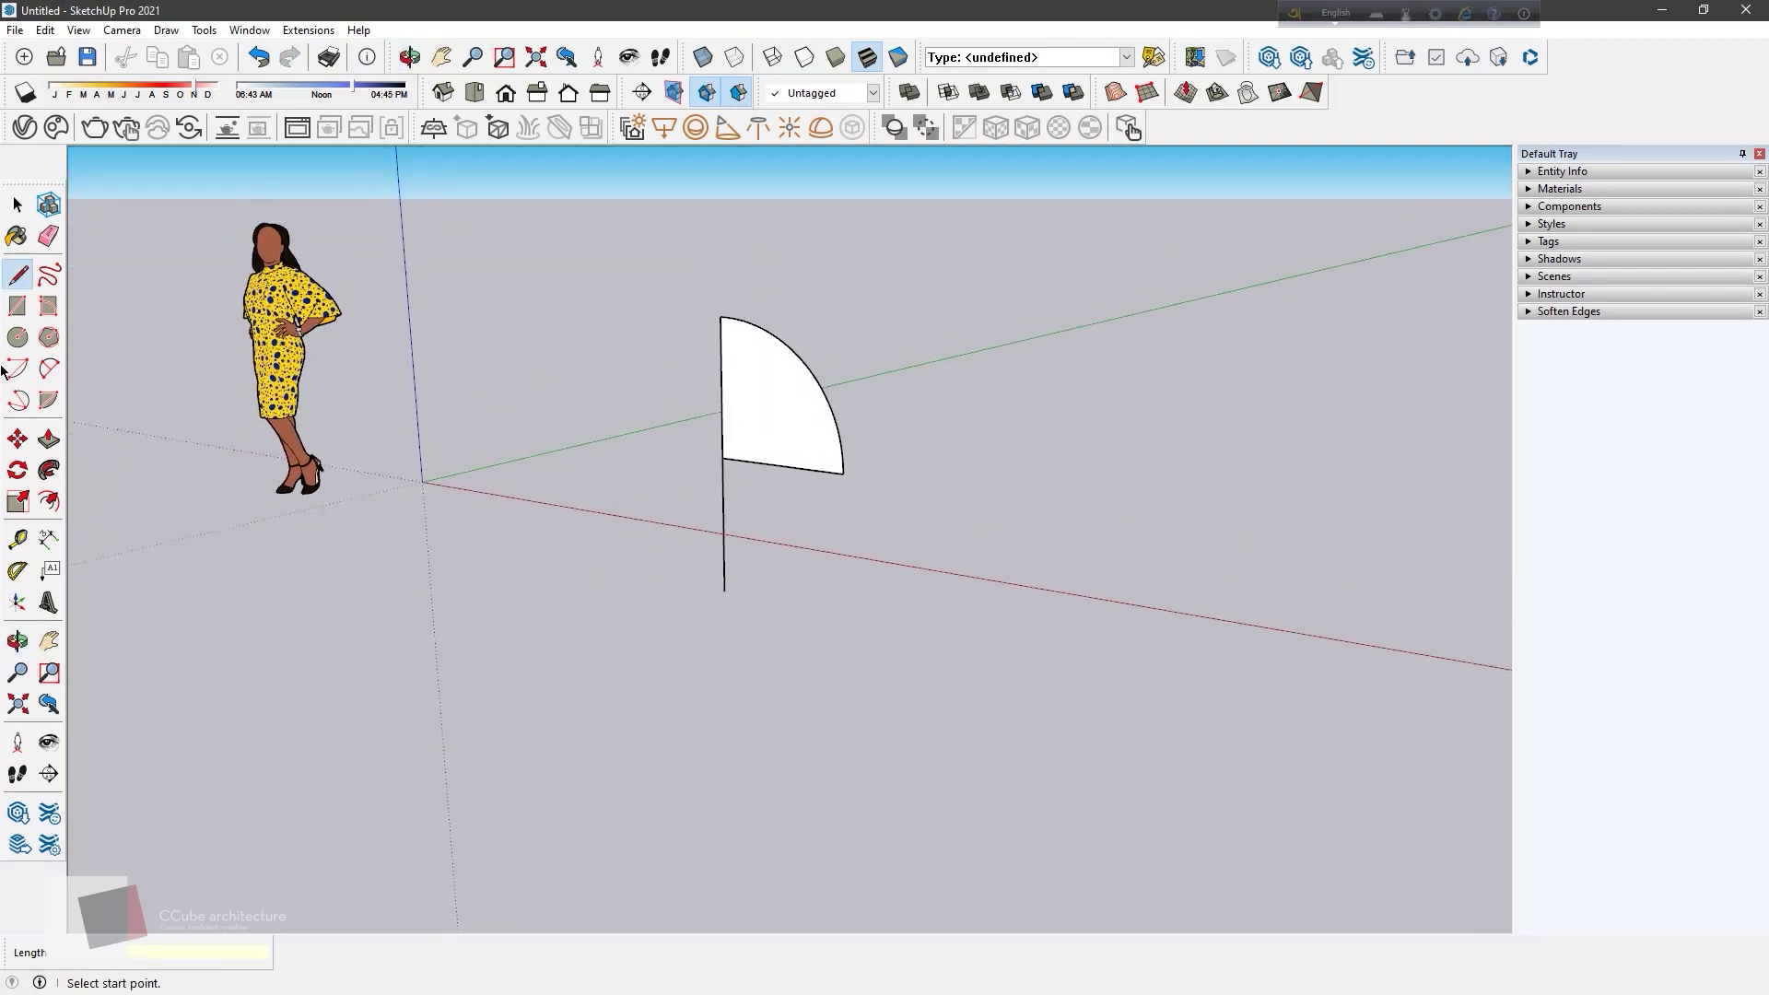
# Step: Add a second 90° pie arc from the corner to the new edge's bottom
pyautogui.click(16, 369)
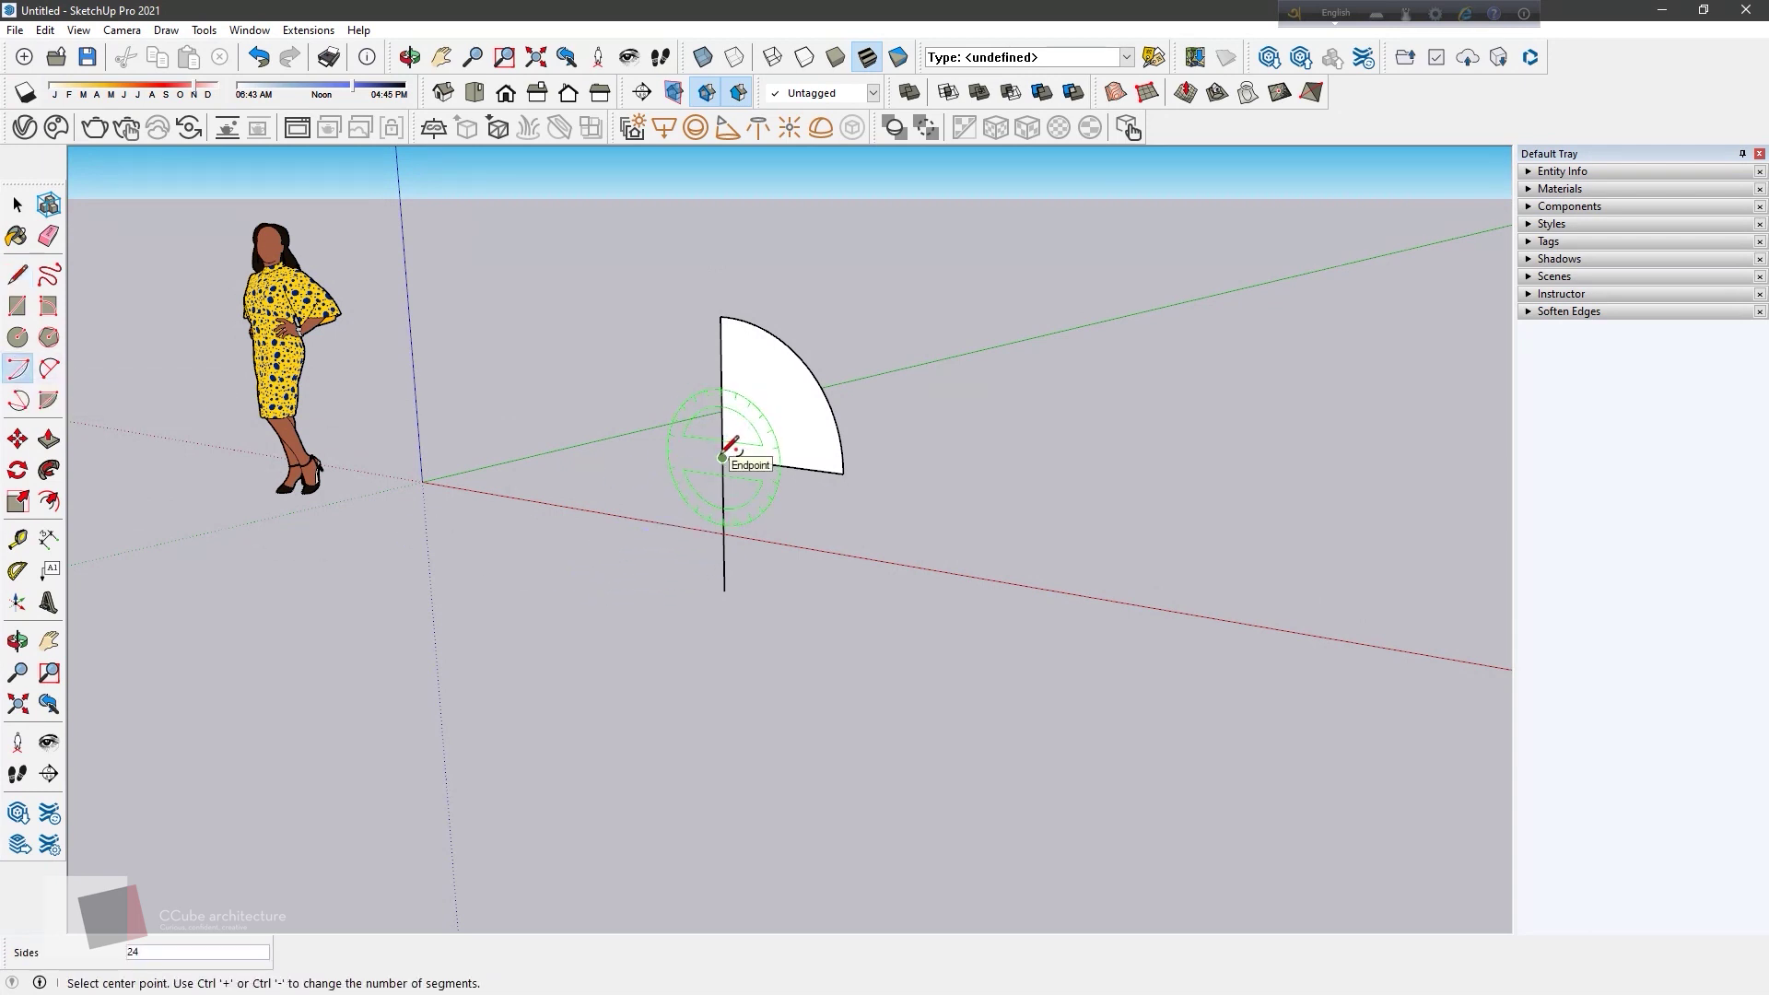
pyautogui.click(722, 458)
pyautogui.click(843, 473)
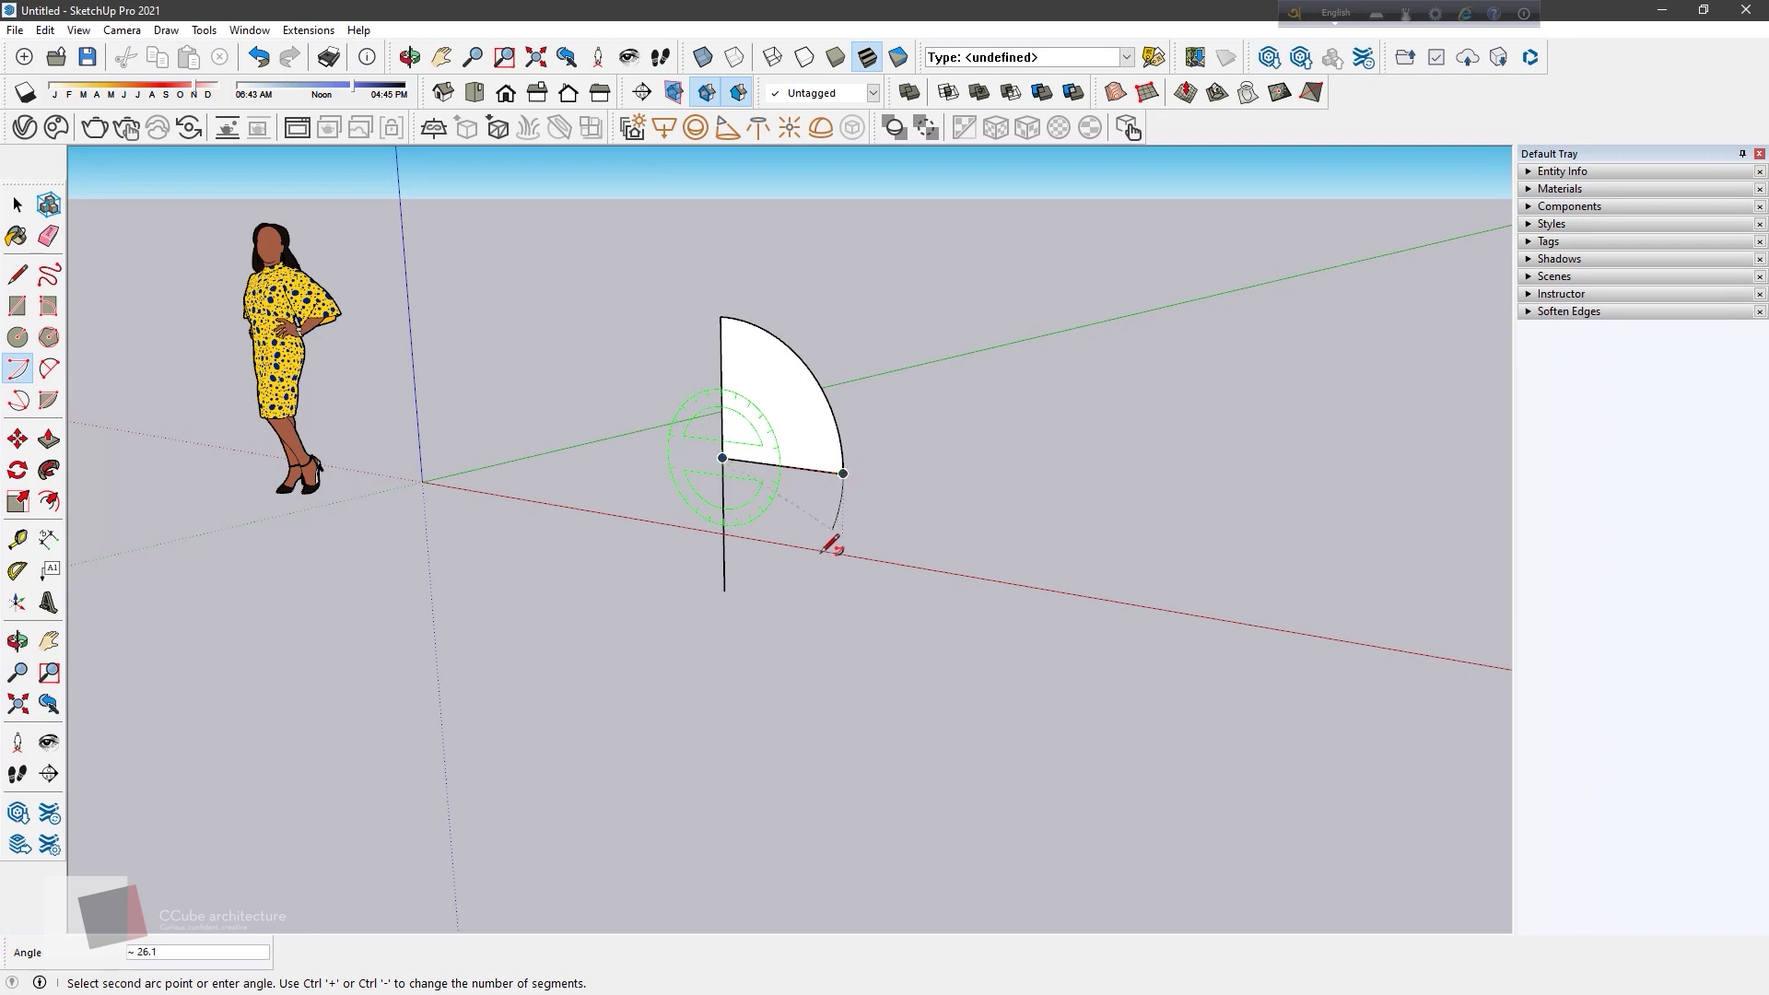
pyautogui.click(727, 589)
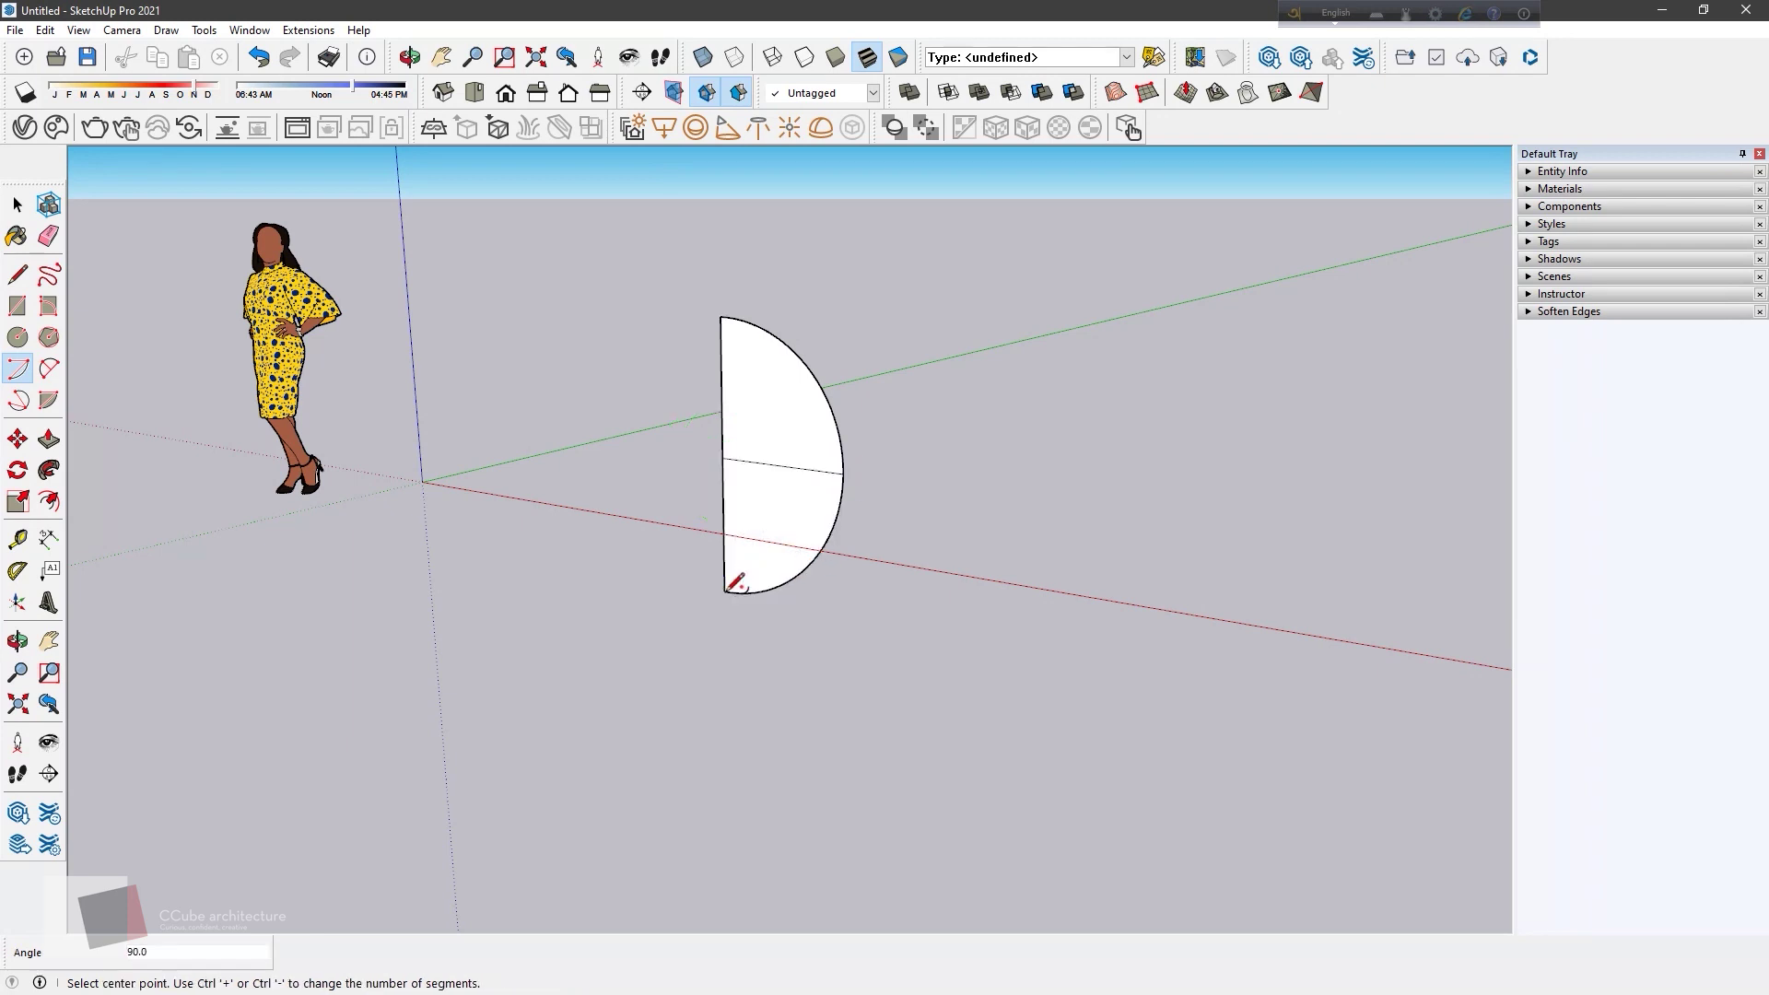
pyautogui.moveTo(658, 543); pyautogui.dragTo(701, 565, button='middle')
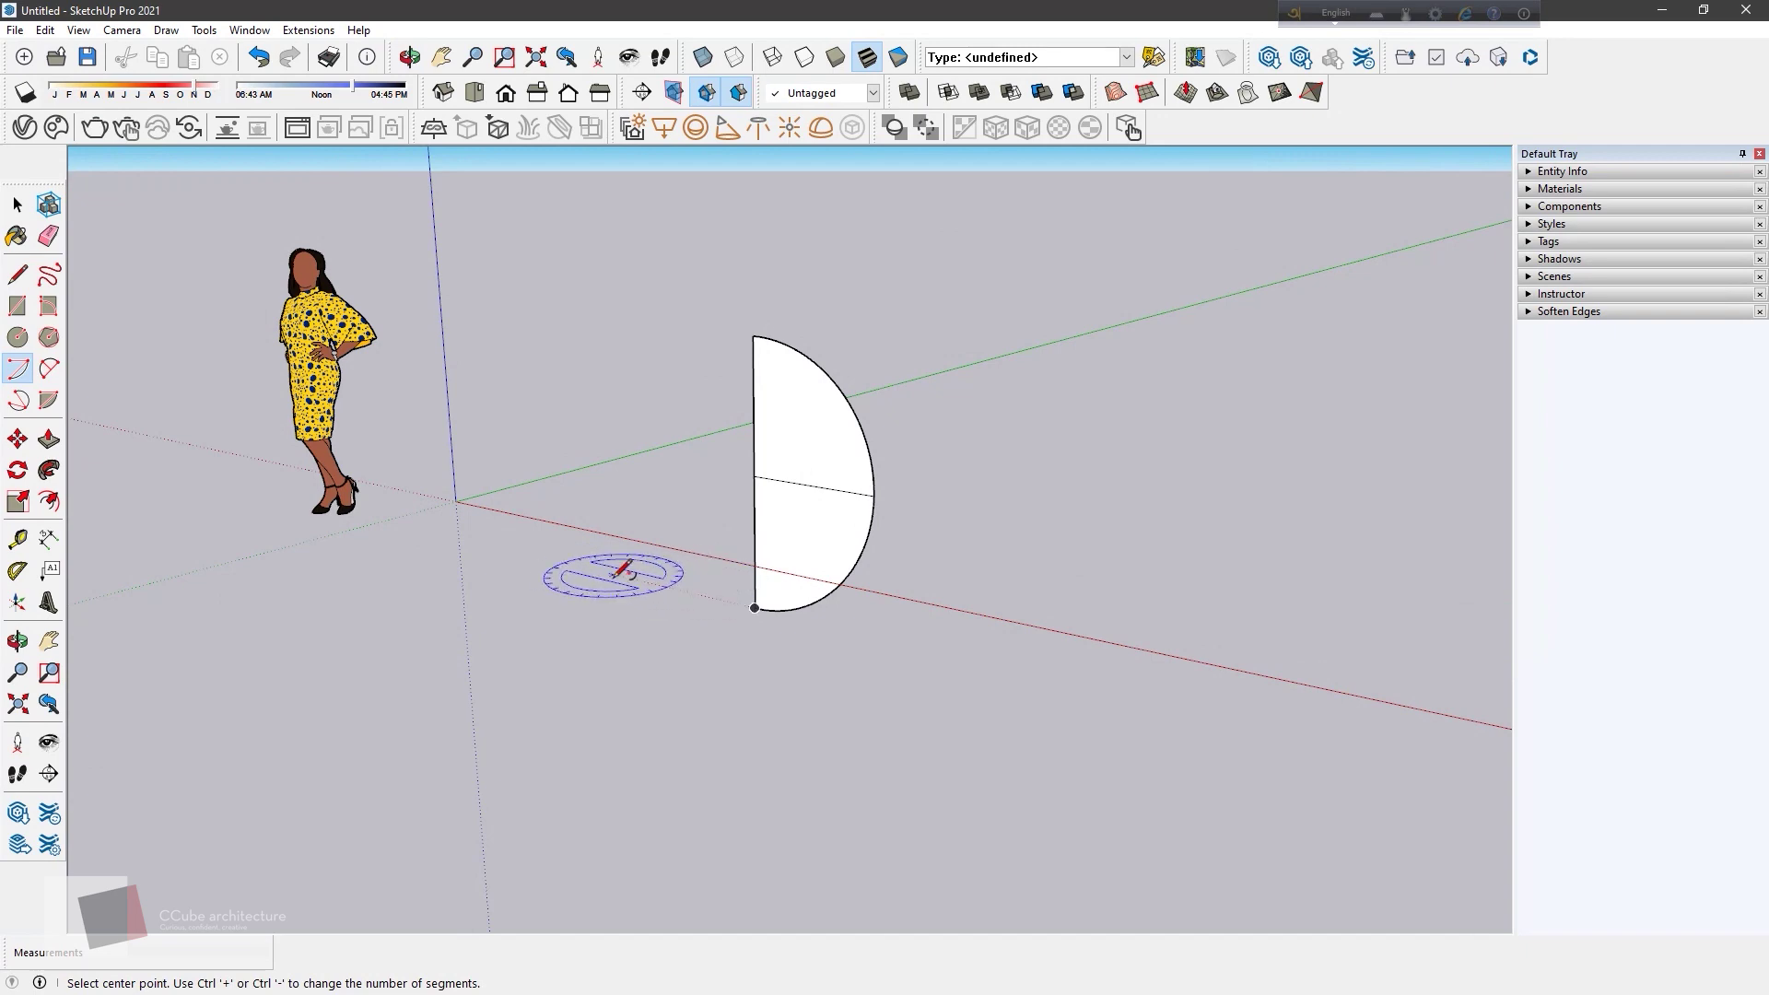
pyautogui.moveTo(820, 524)
pyautogui.mouseDown(button='middle')
pyautogui.moveTo(230, 486)
pyautogui.moveTo(623, 458)
pyautogui.moveTo(861, 470)
pyautogui.moveTo(220, 592)
pyautogui.moveTo(565, 612)
pyautogui.moveTo(565, 559)
pyautogui.mouseUp(button='middle')
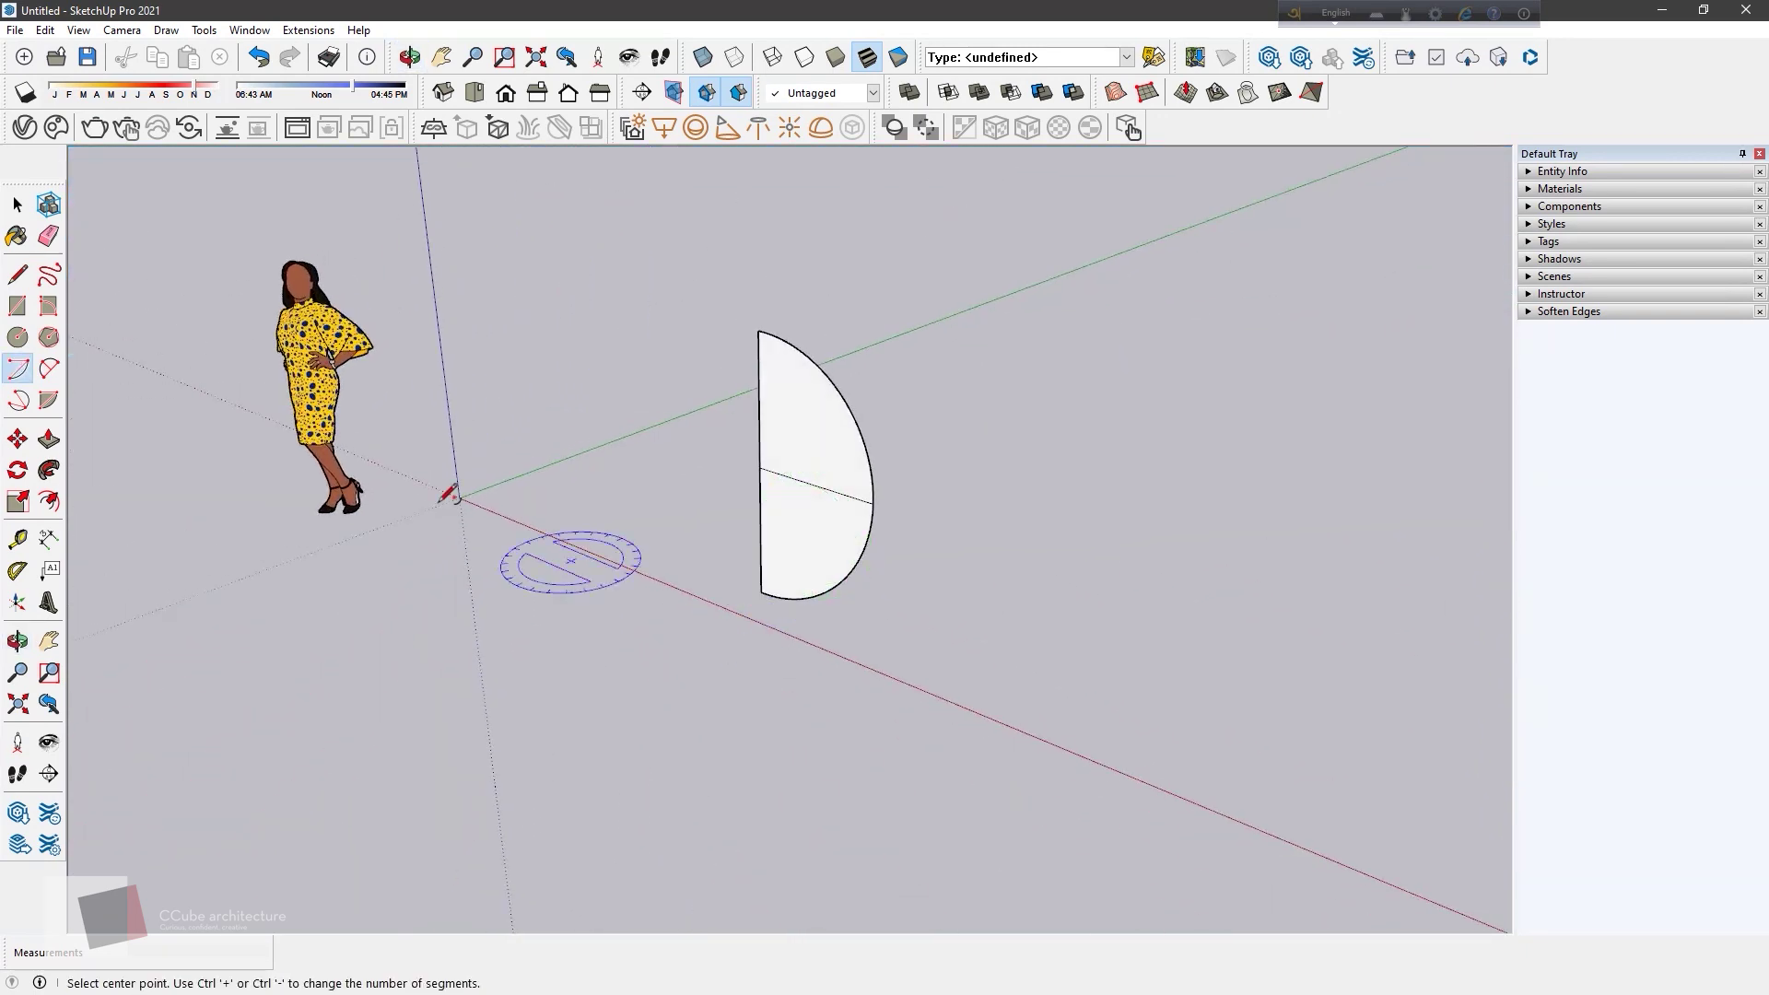
pyautogui.moveTo(372, 362); pyautogui.dragTo(276, 359, button='middle')
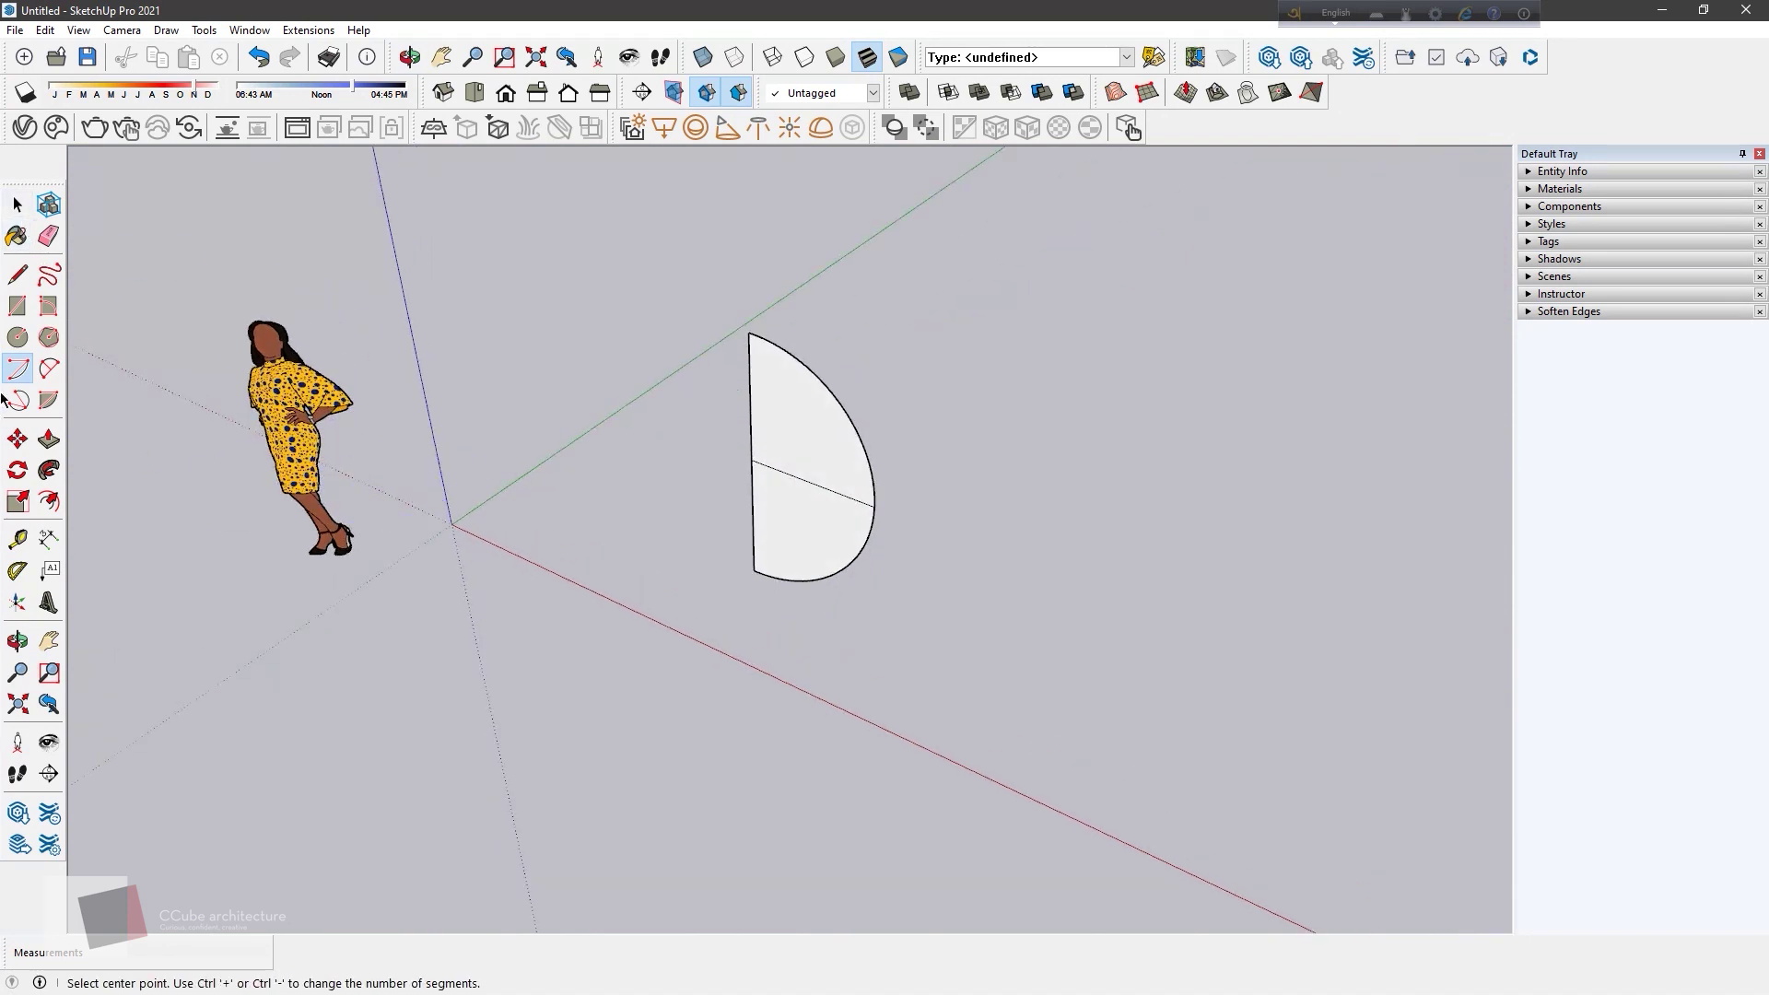
# Step: Draw a horizontal 1.00 m radius circle centred on the half-disc's straight edge
pyautogui.click(19, 346)
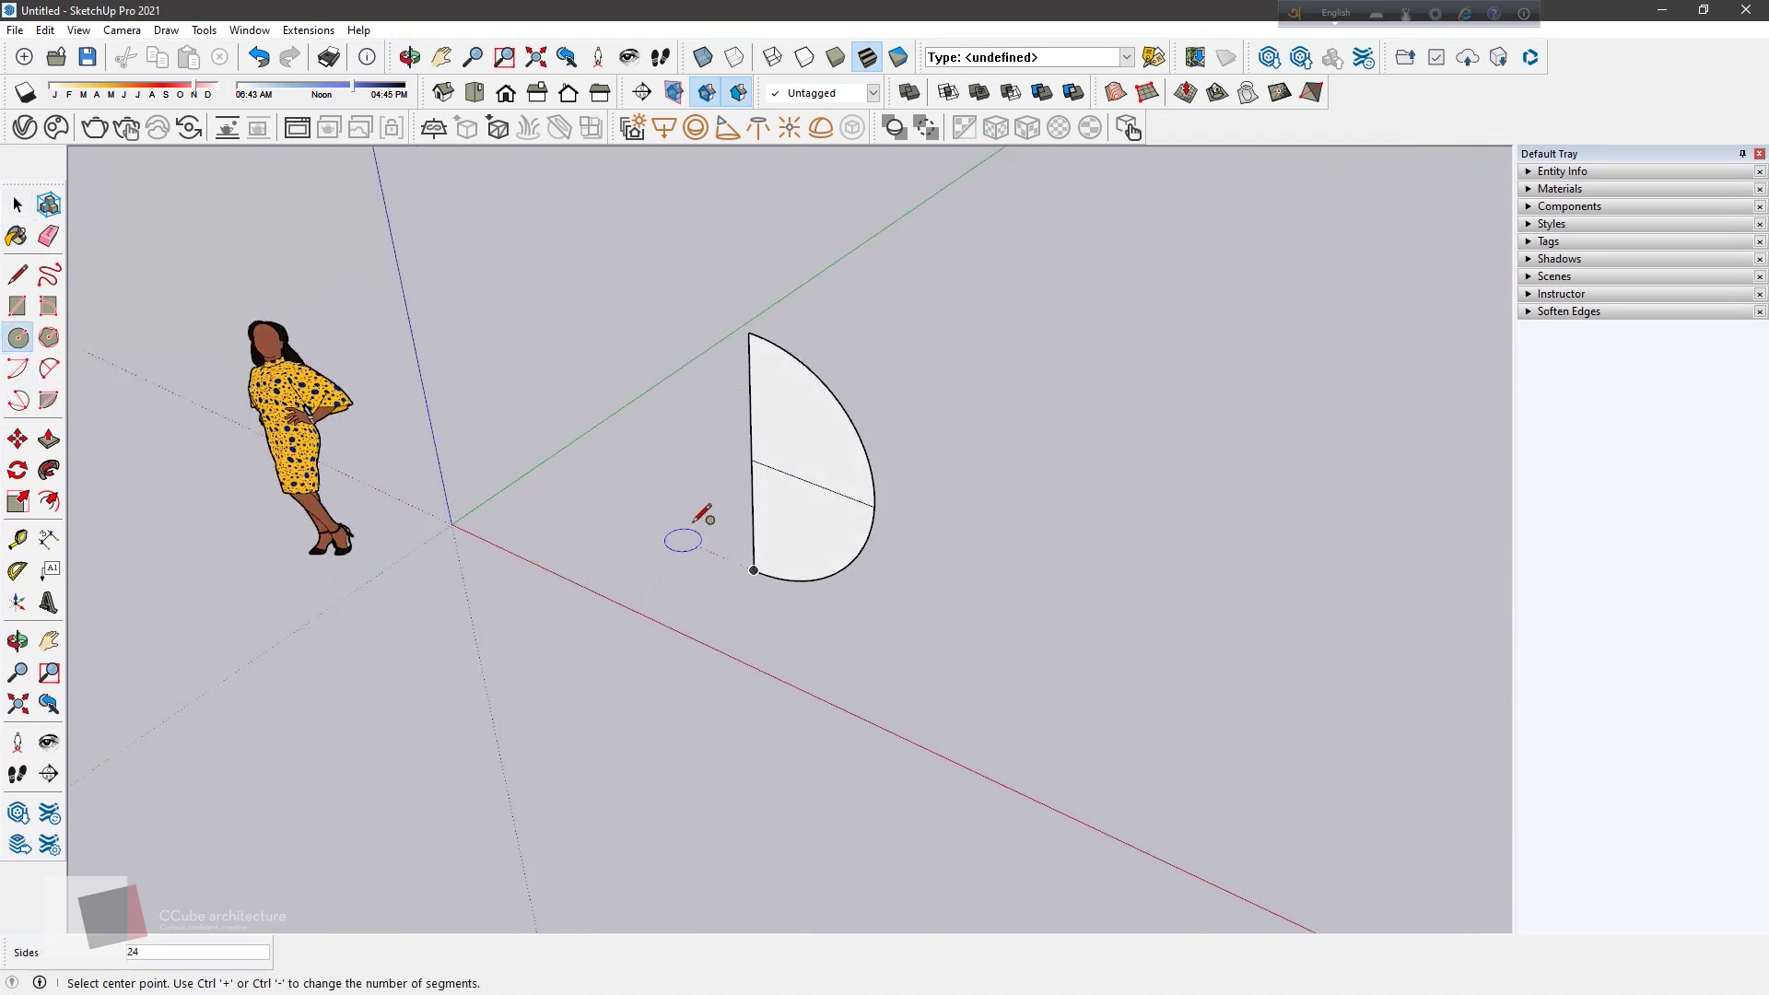
pyautogui.click(751, 459)
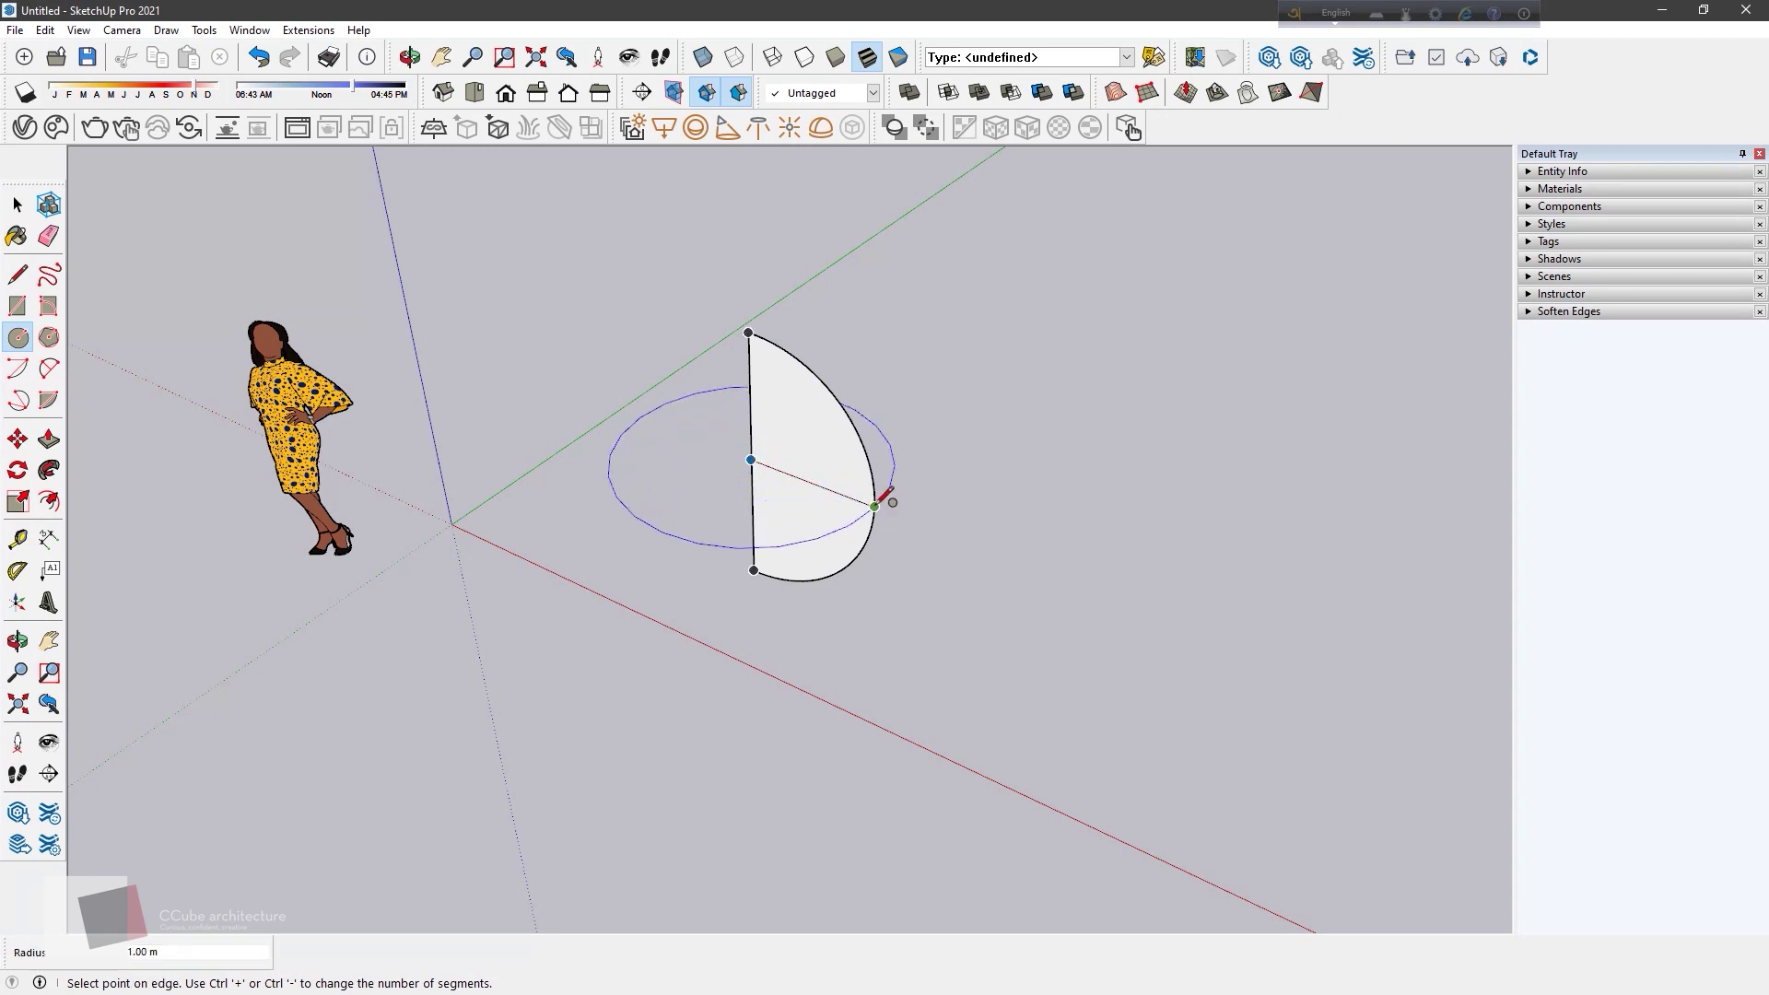
pyautogui.press('Escape')
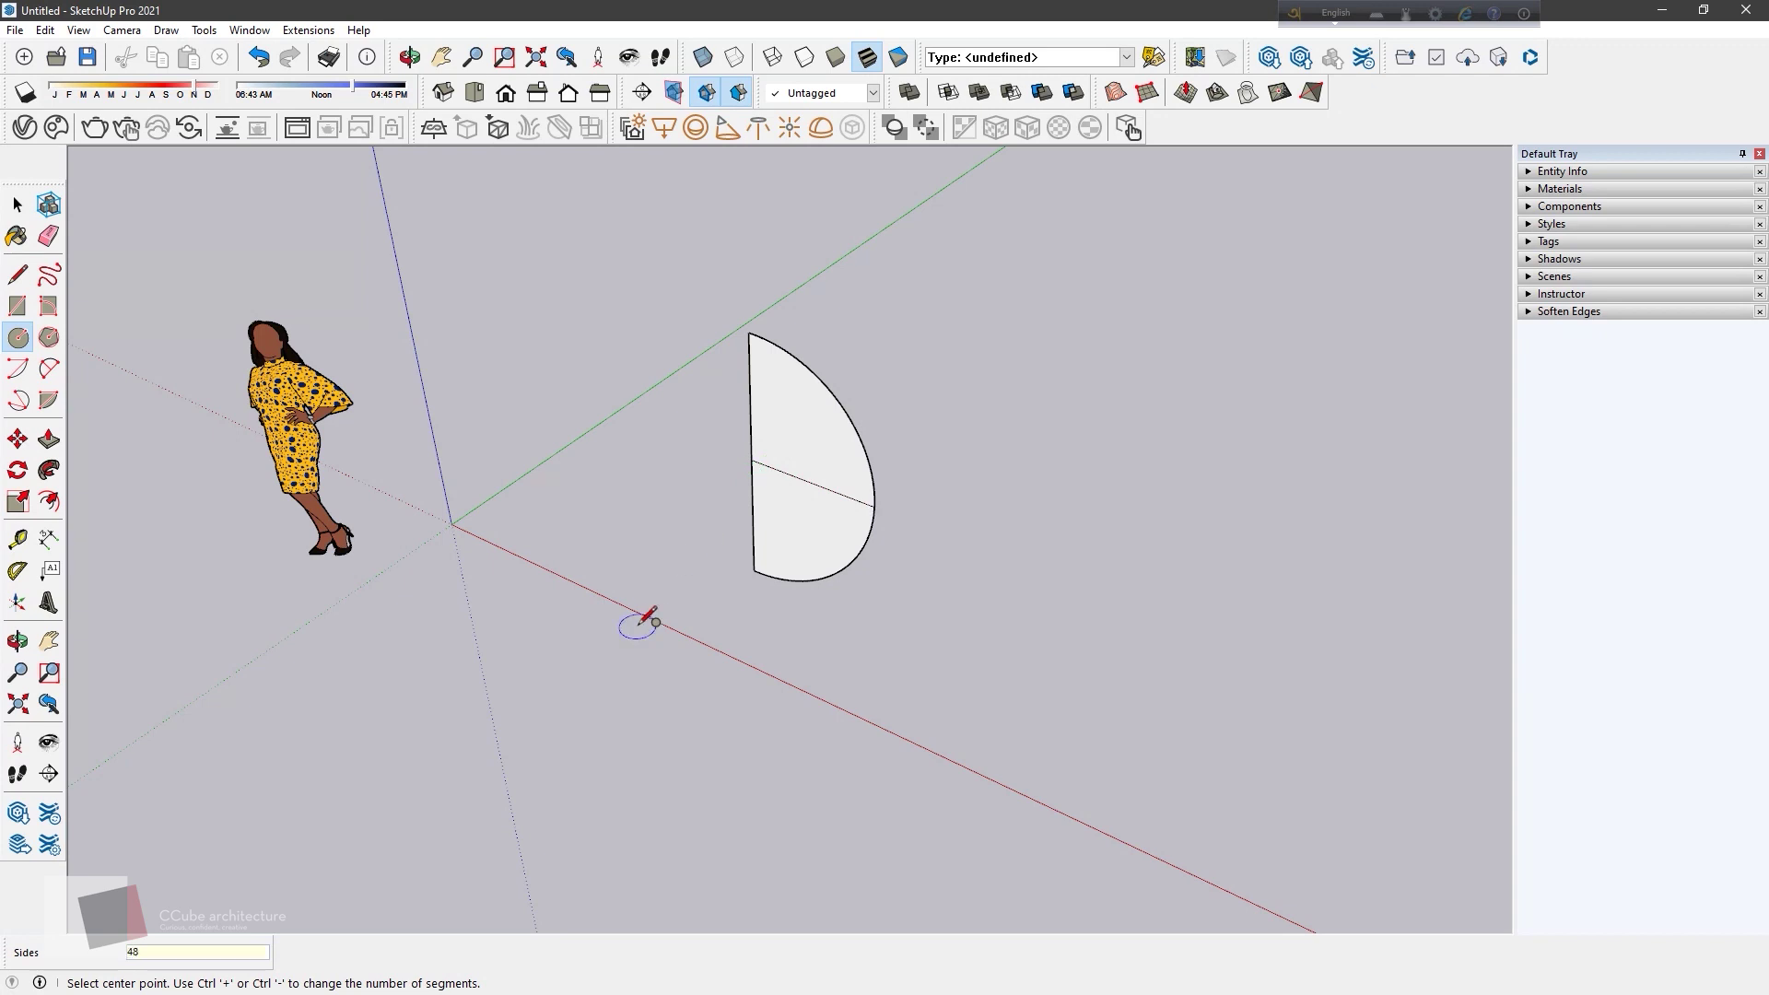
pyautogui.click(751, 458)
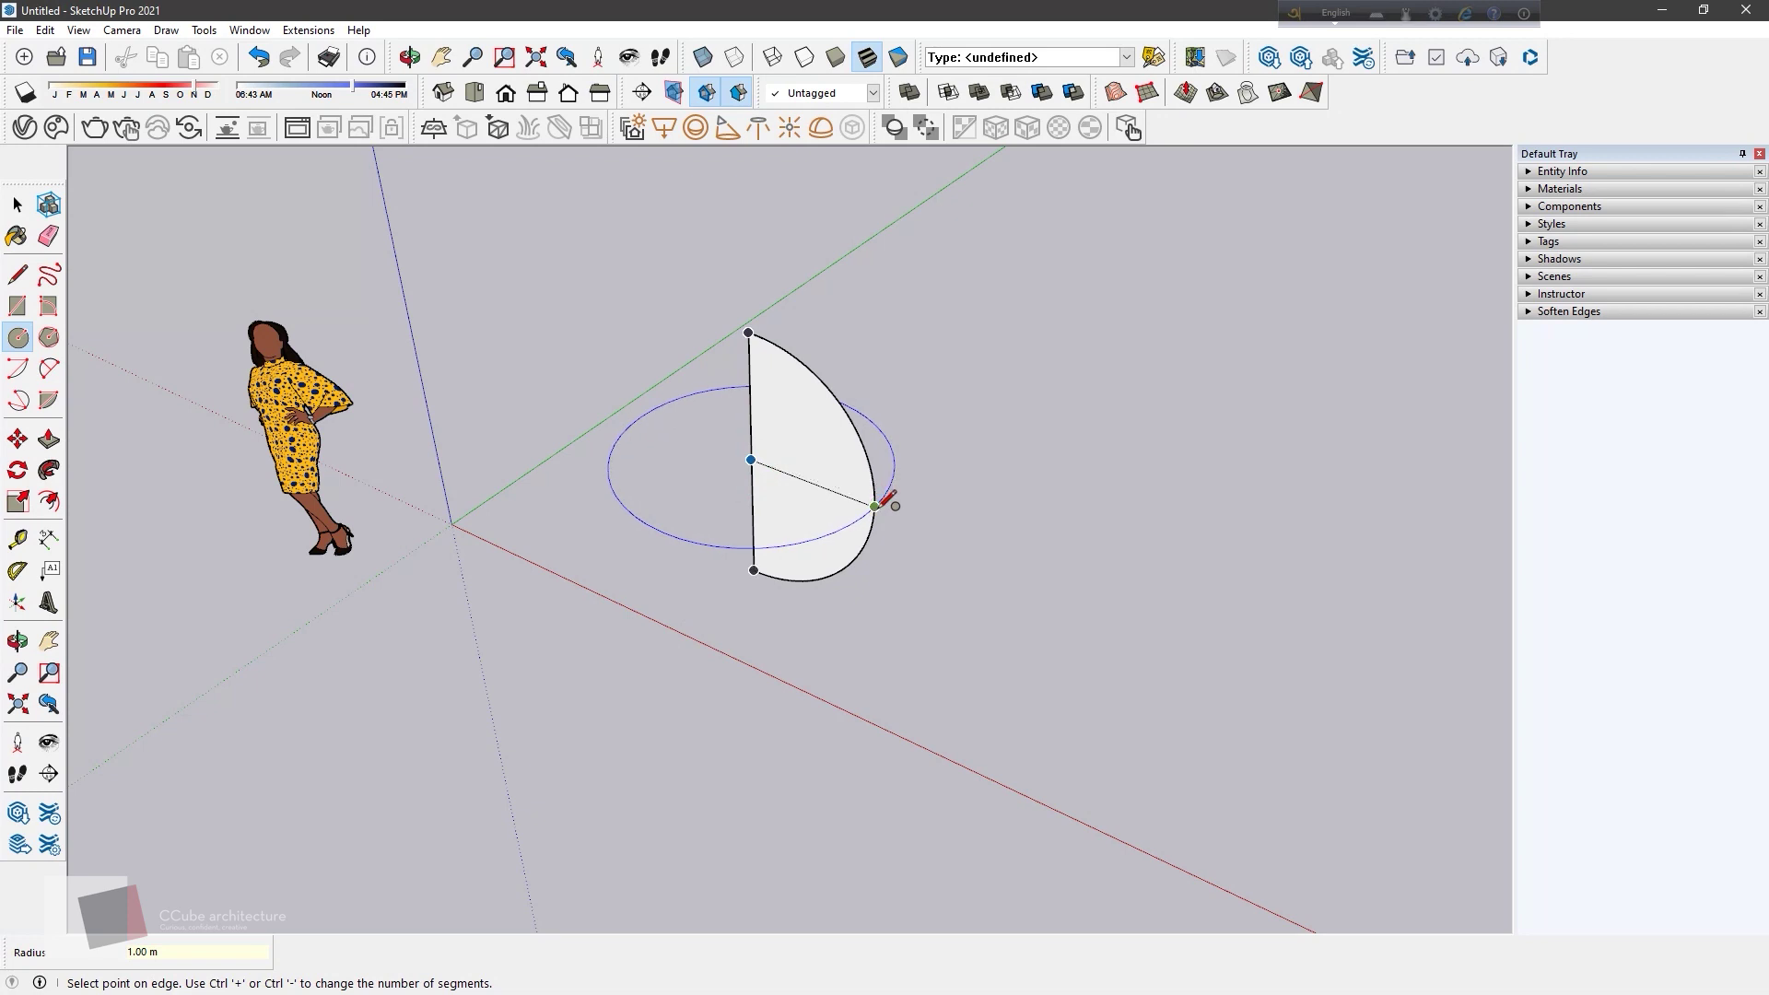
pyautogui.click(877, 506)
pyautogui.moveTo(445, 578); pyautogui.dragTo(487, 609, button='middle')
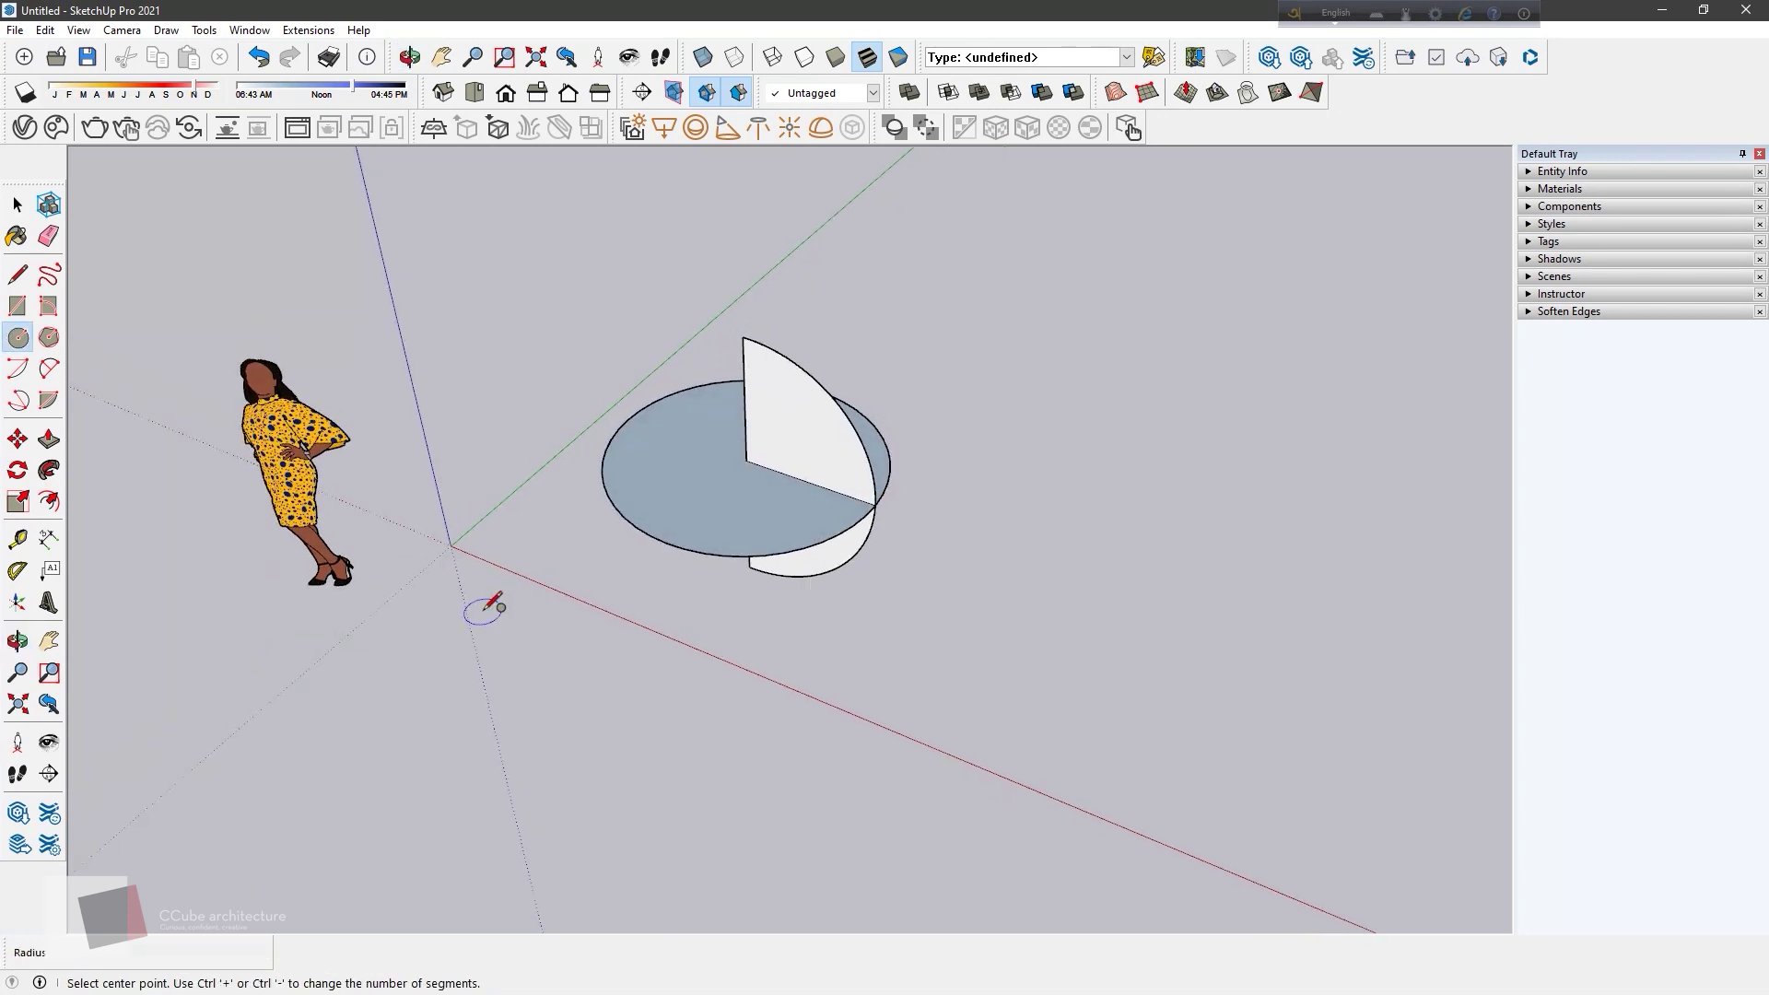
# Step: Delete the circle's fill face and the line across the half-disc
pyautogui.click(20, 210)
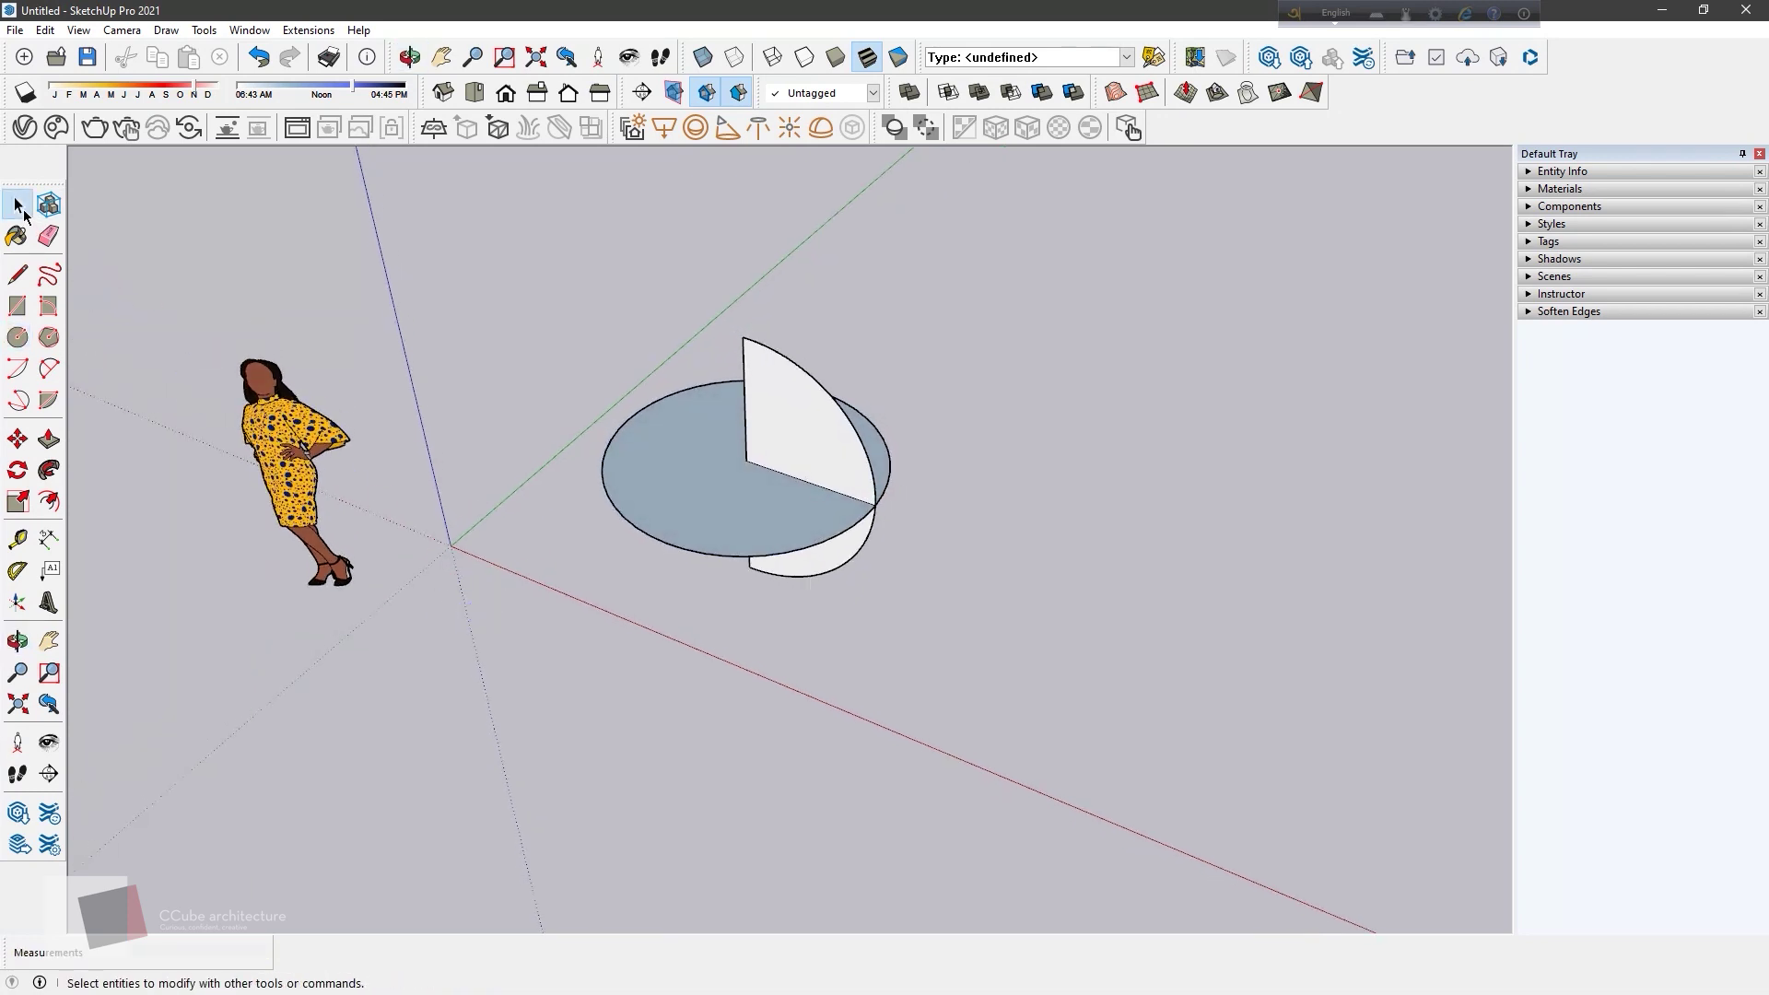
pyautogui.click(675, 473)
pyautogui.moveTo(675, 473); pyautogui.dragTo(584, 553, button='middle')
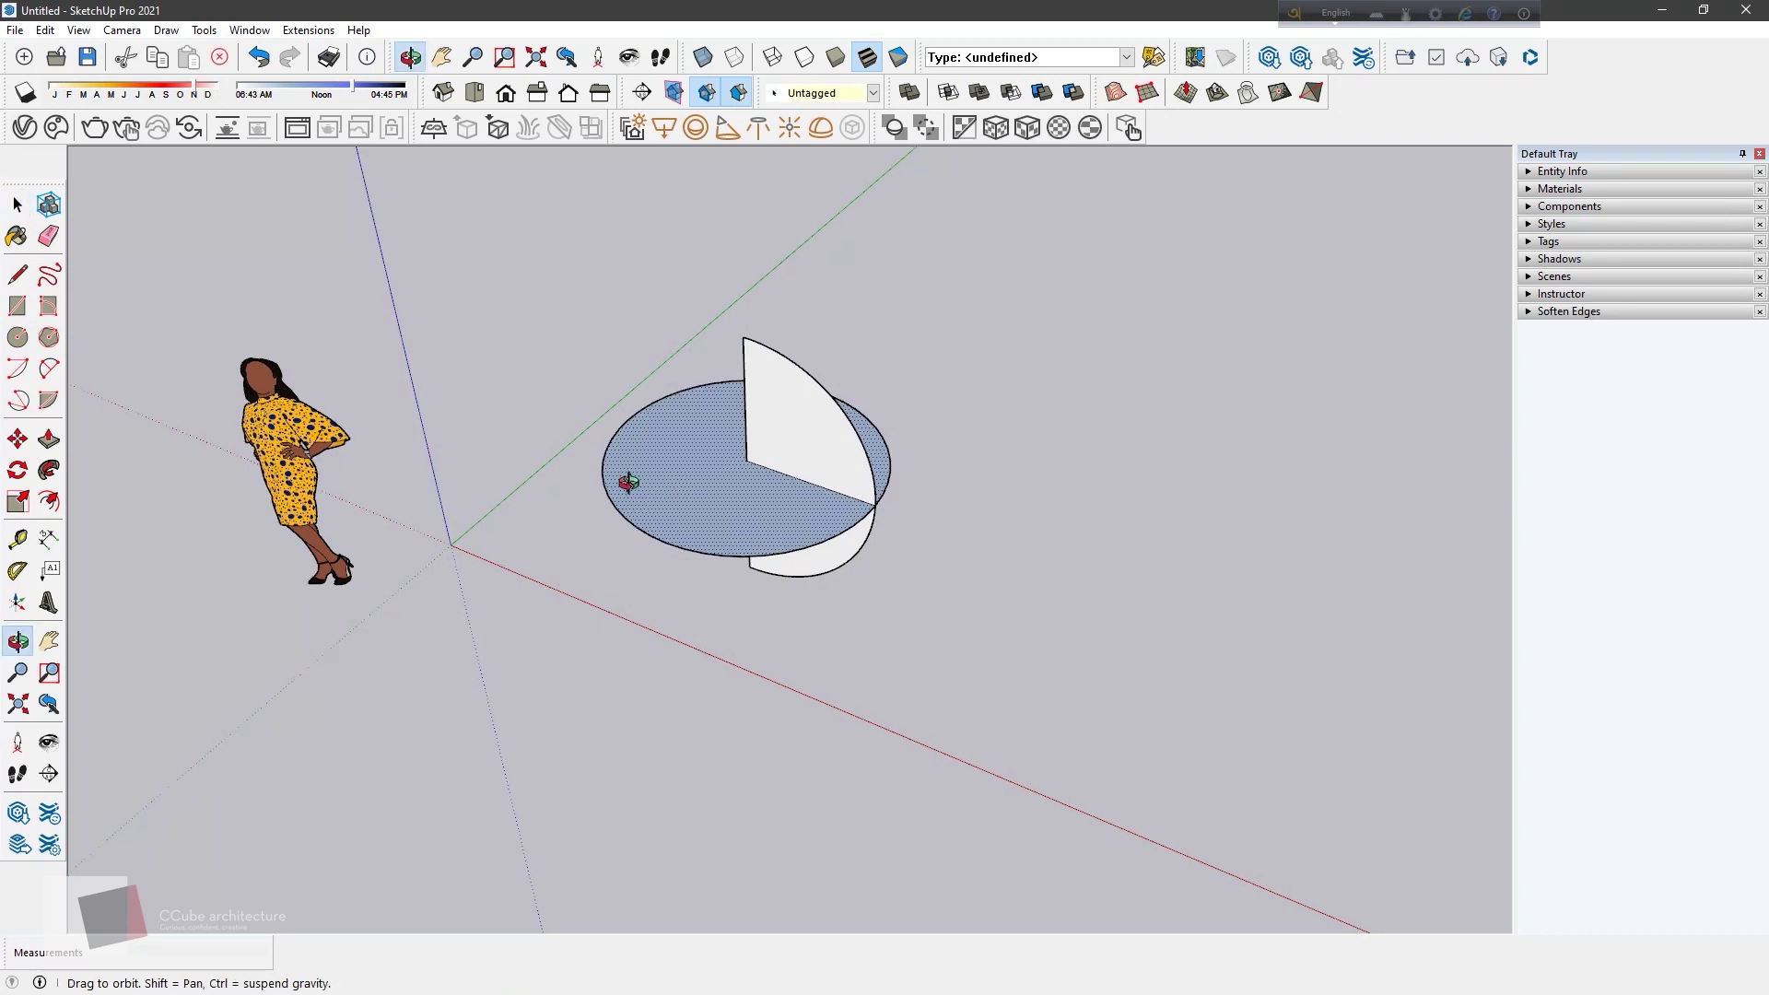
pyautogui.press('Delete')
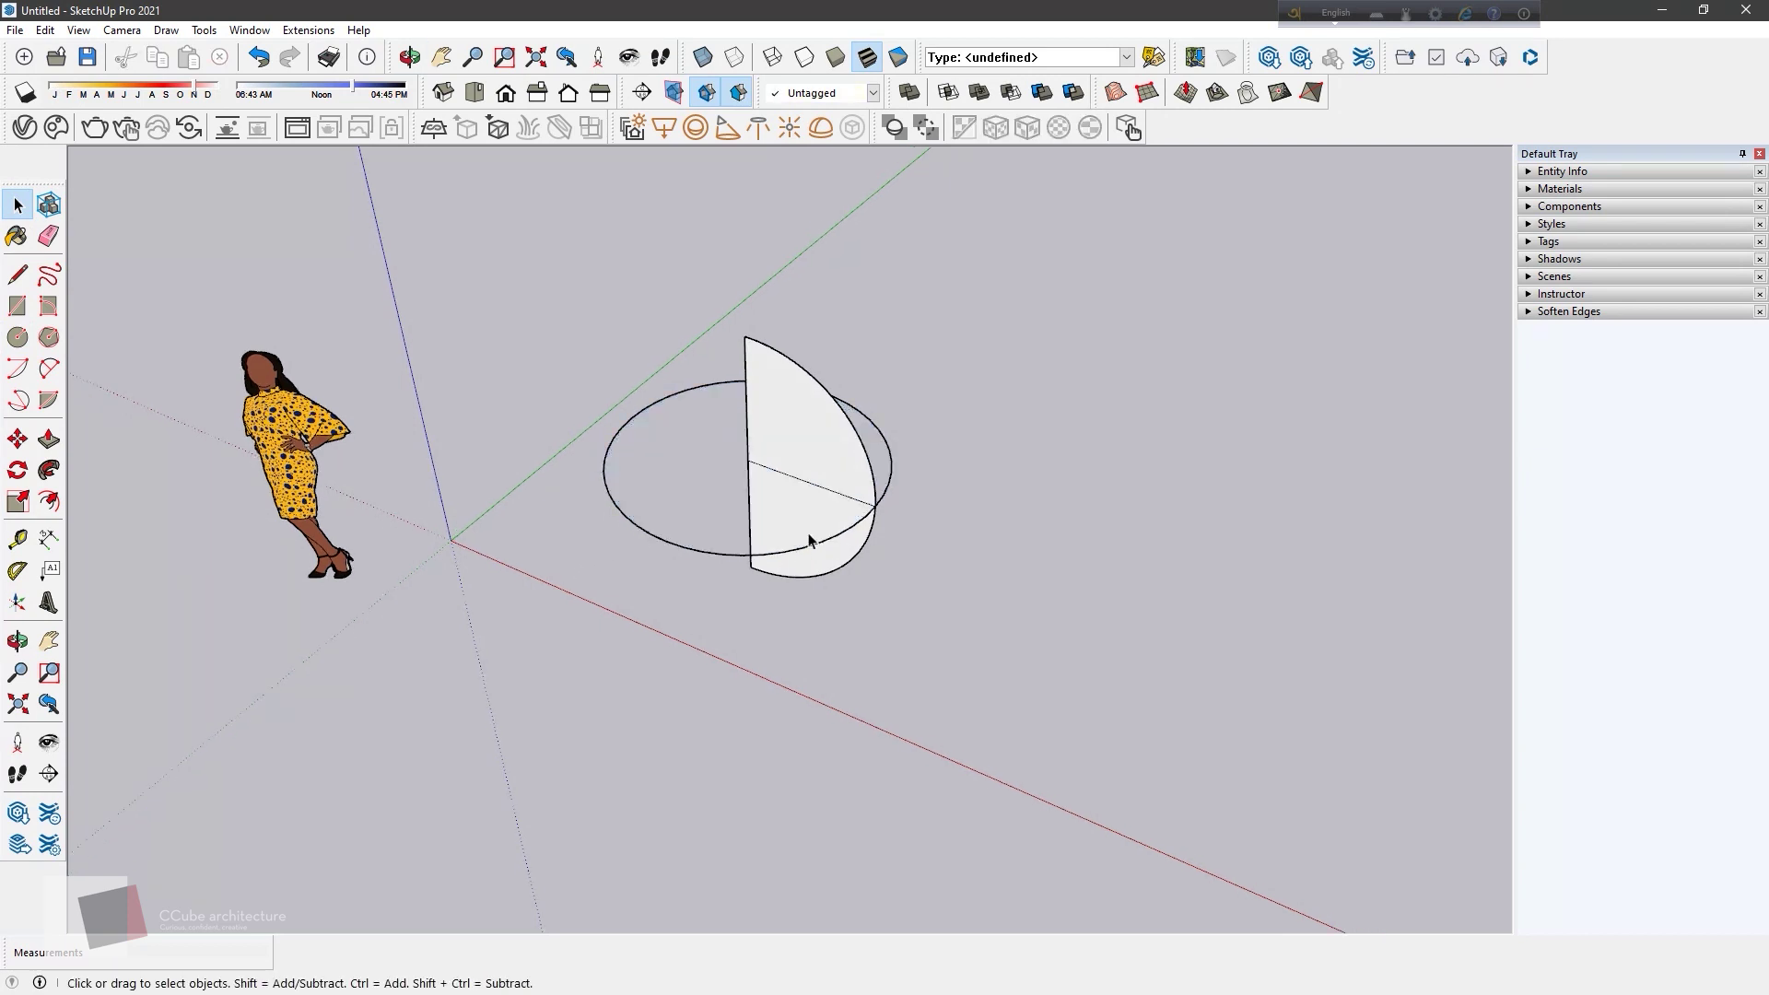
pyautogui.click(786, 476)
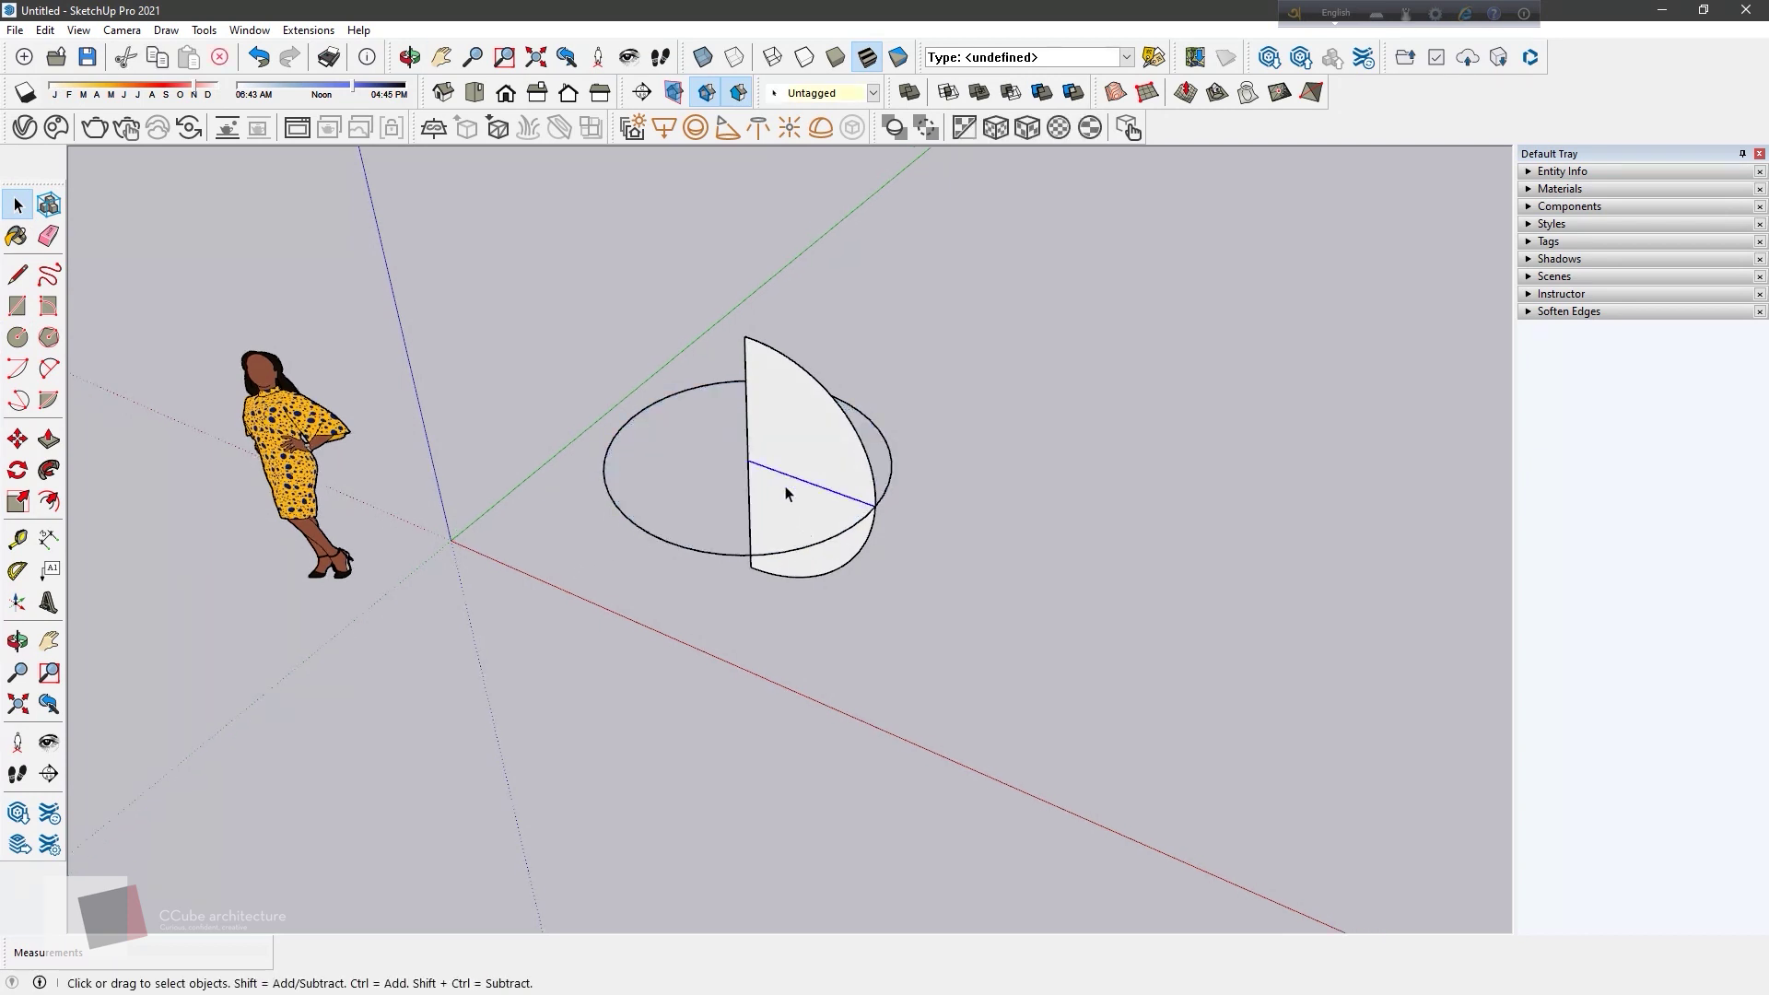
pyautogui.press('Delete')
pyautogui.moveTo(734, 486)
pyautogui.mouseDown(button='middle')
pyautogui.moveTo(600, 584)
pyautogui.moveTo(649, 541)
pyautogui.mouseUp(button='middle')
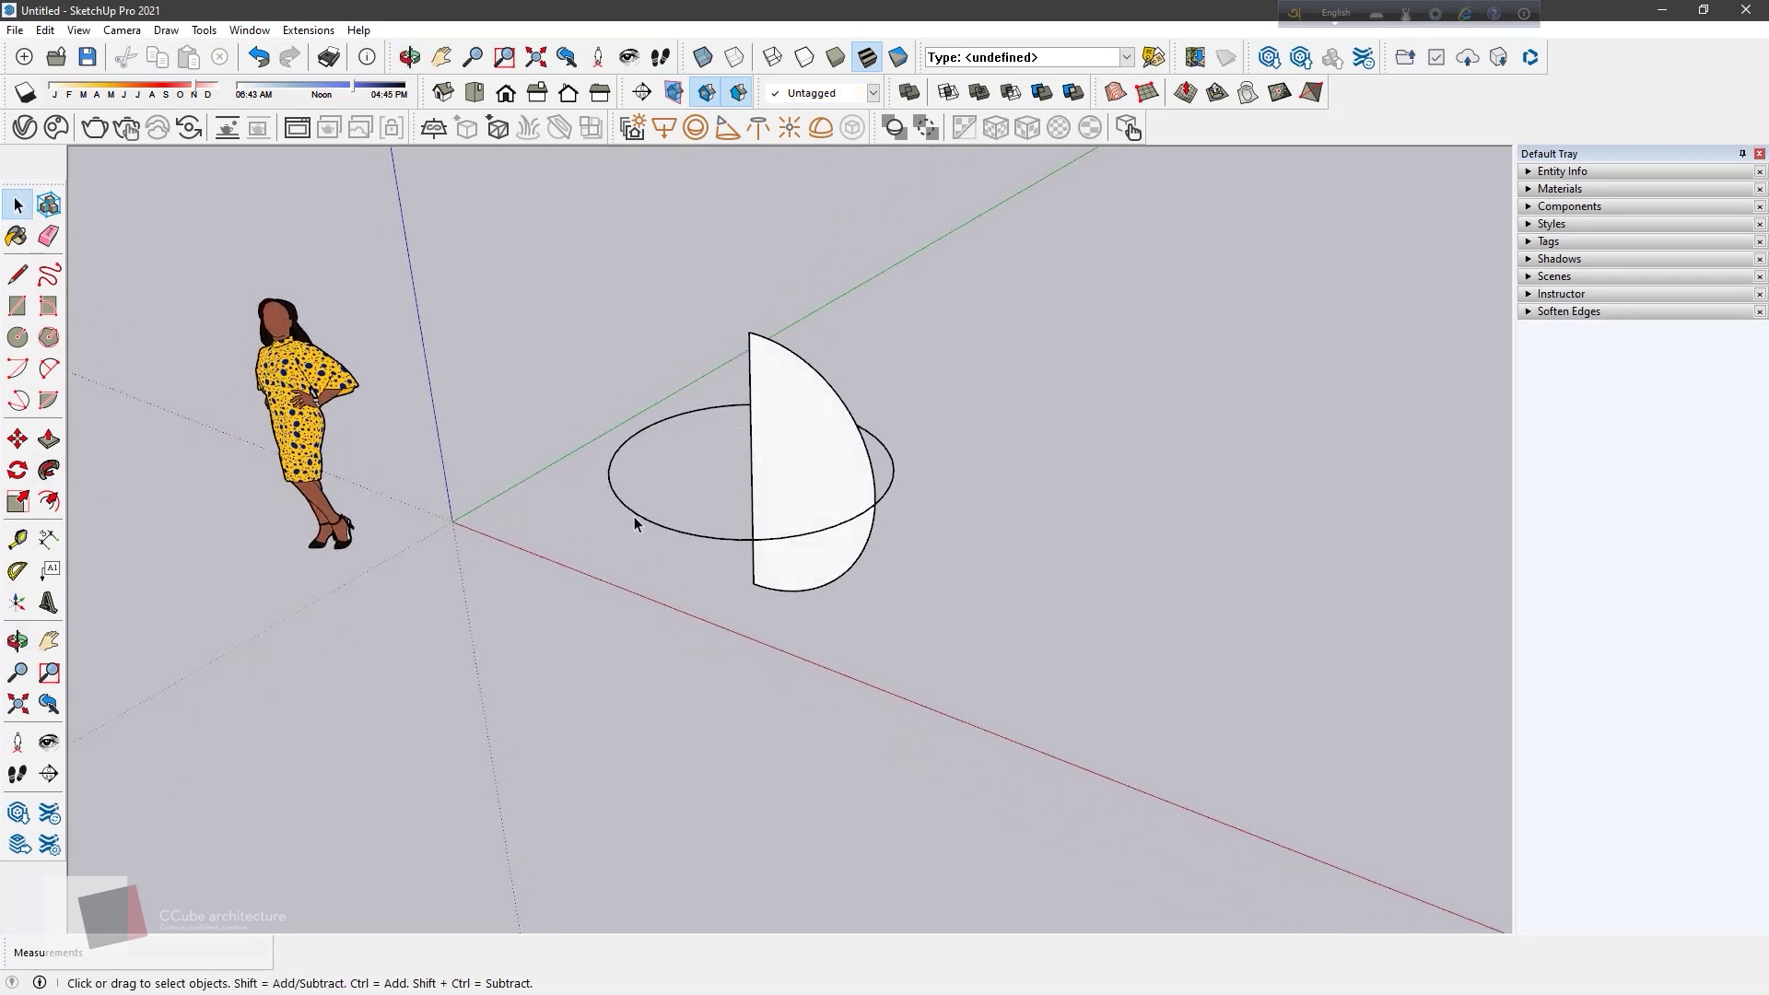
# Step: Follow Me the half-disc around the selected circle to form a sphere
pyautogui.click(637, 521)
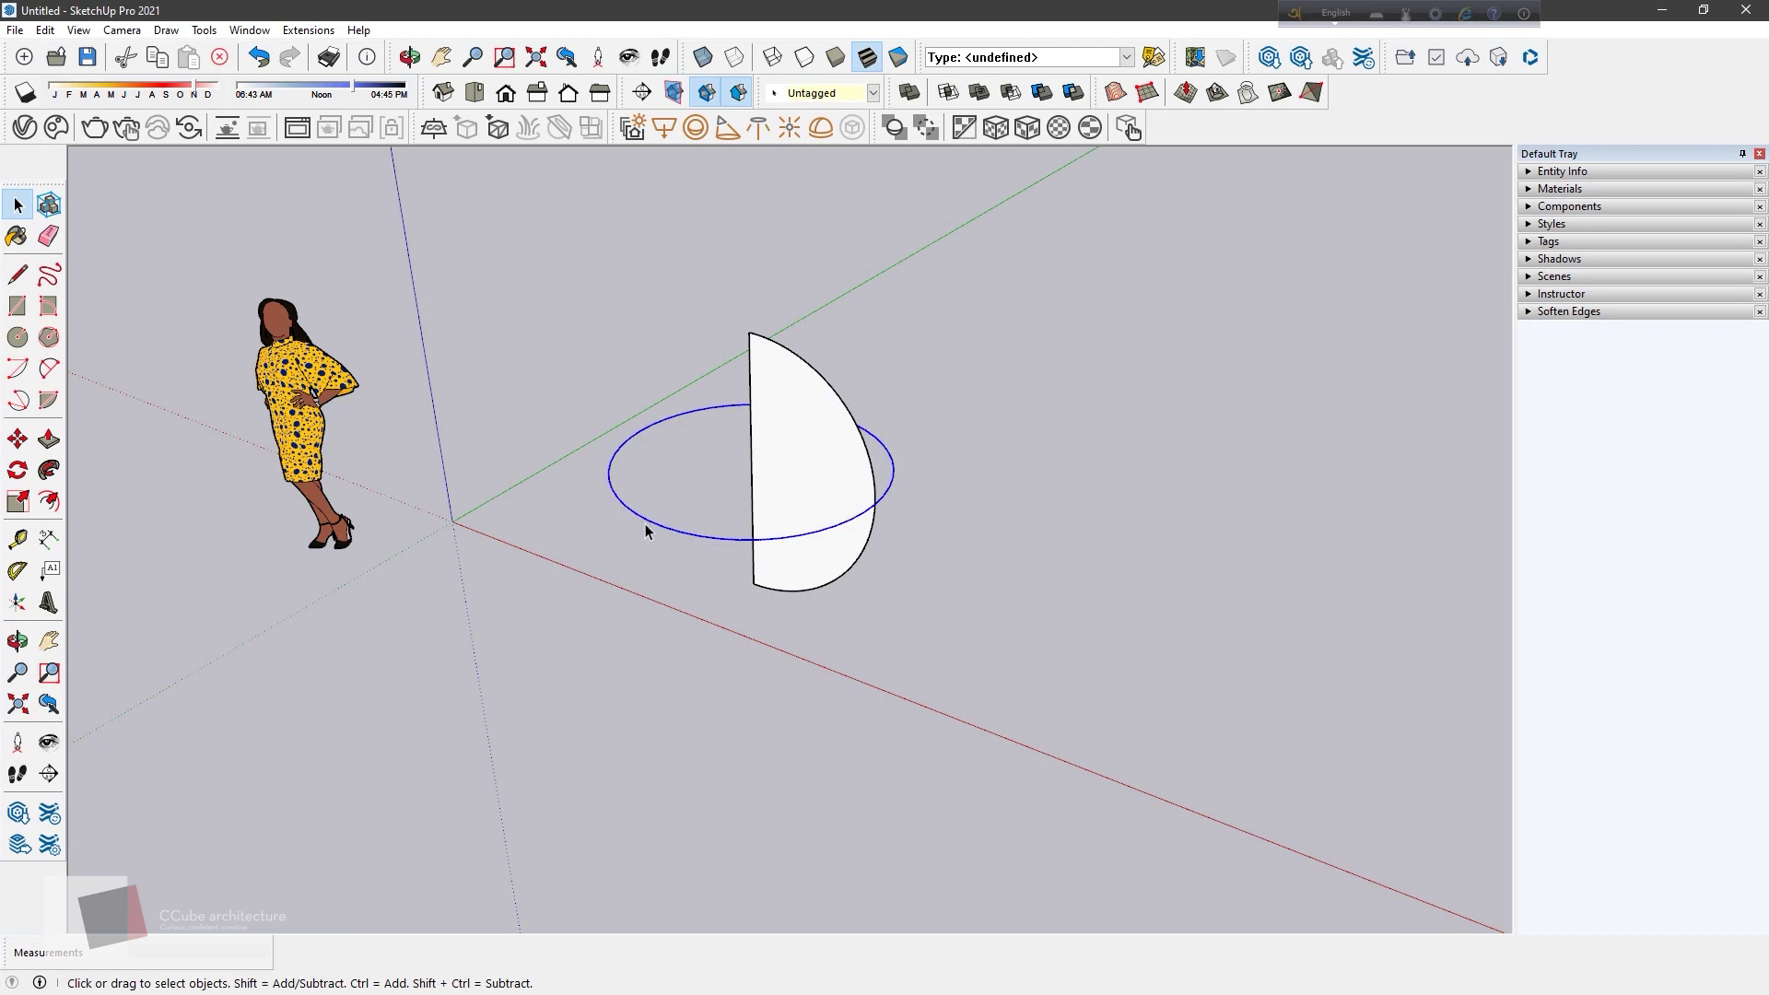
pyautogui.click(49, 473)
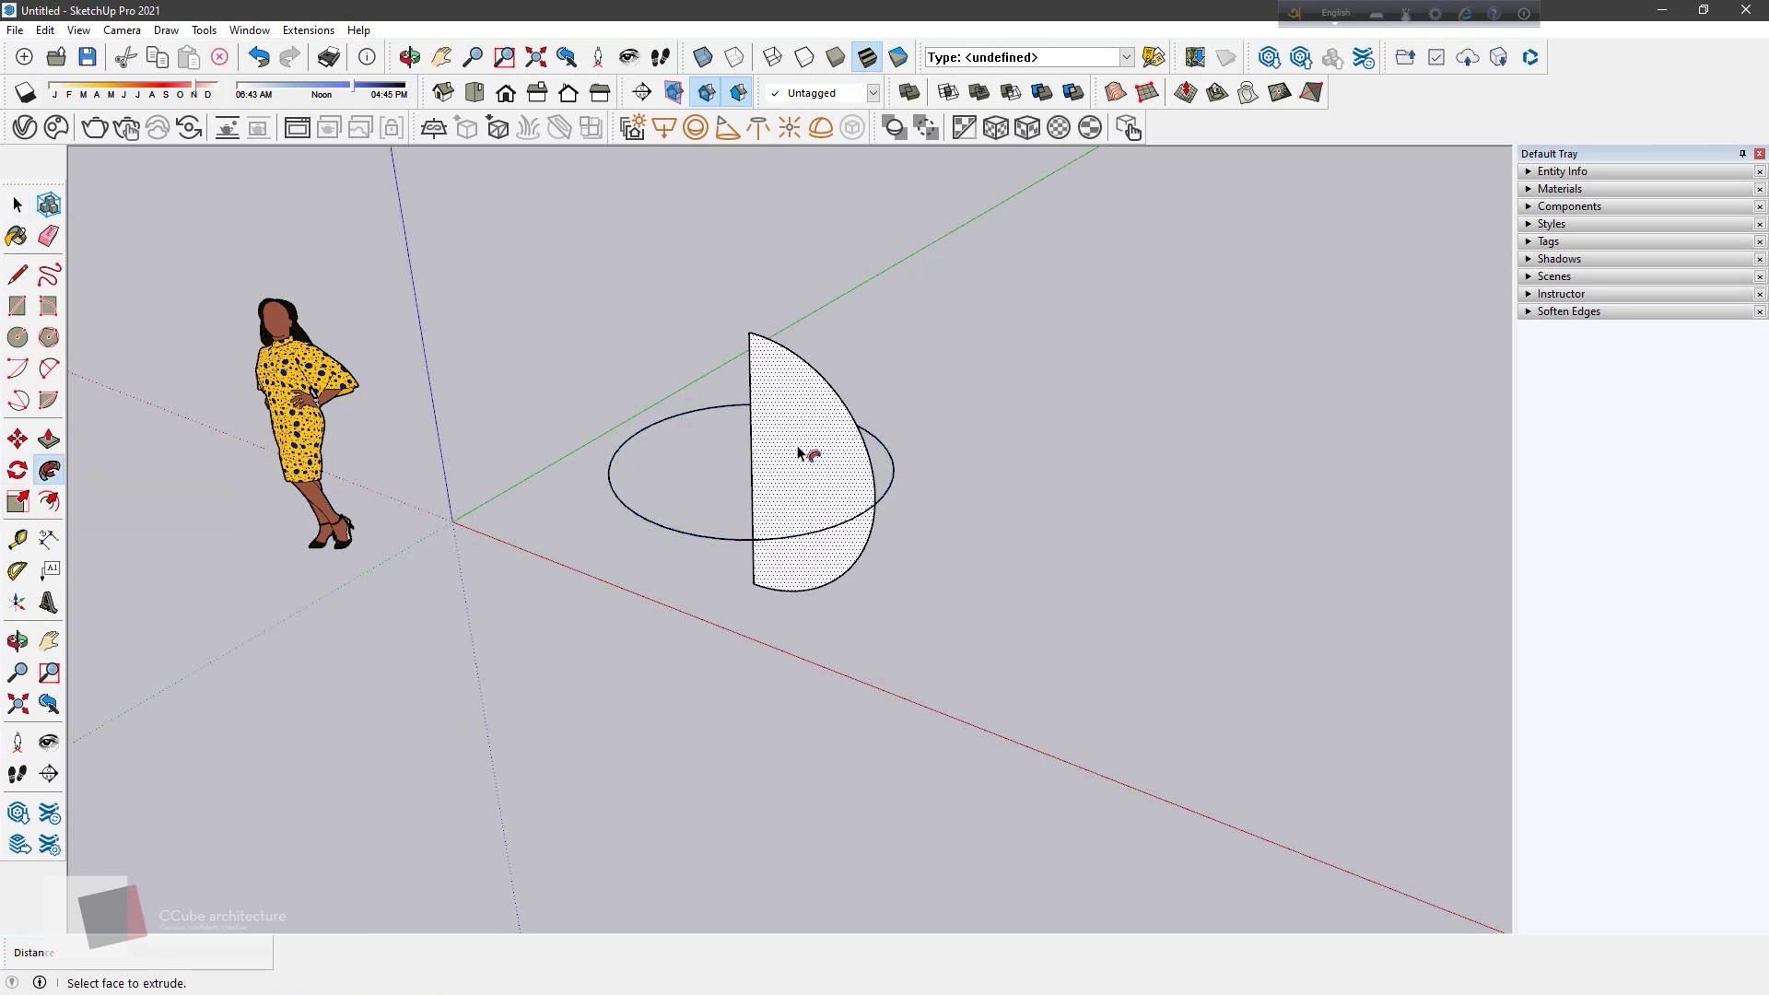
pyautogui.click(827, 472)
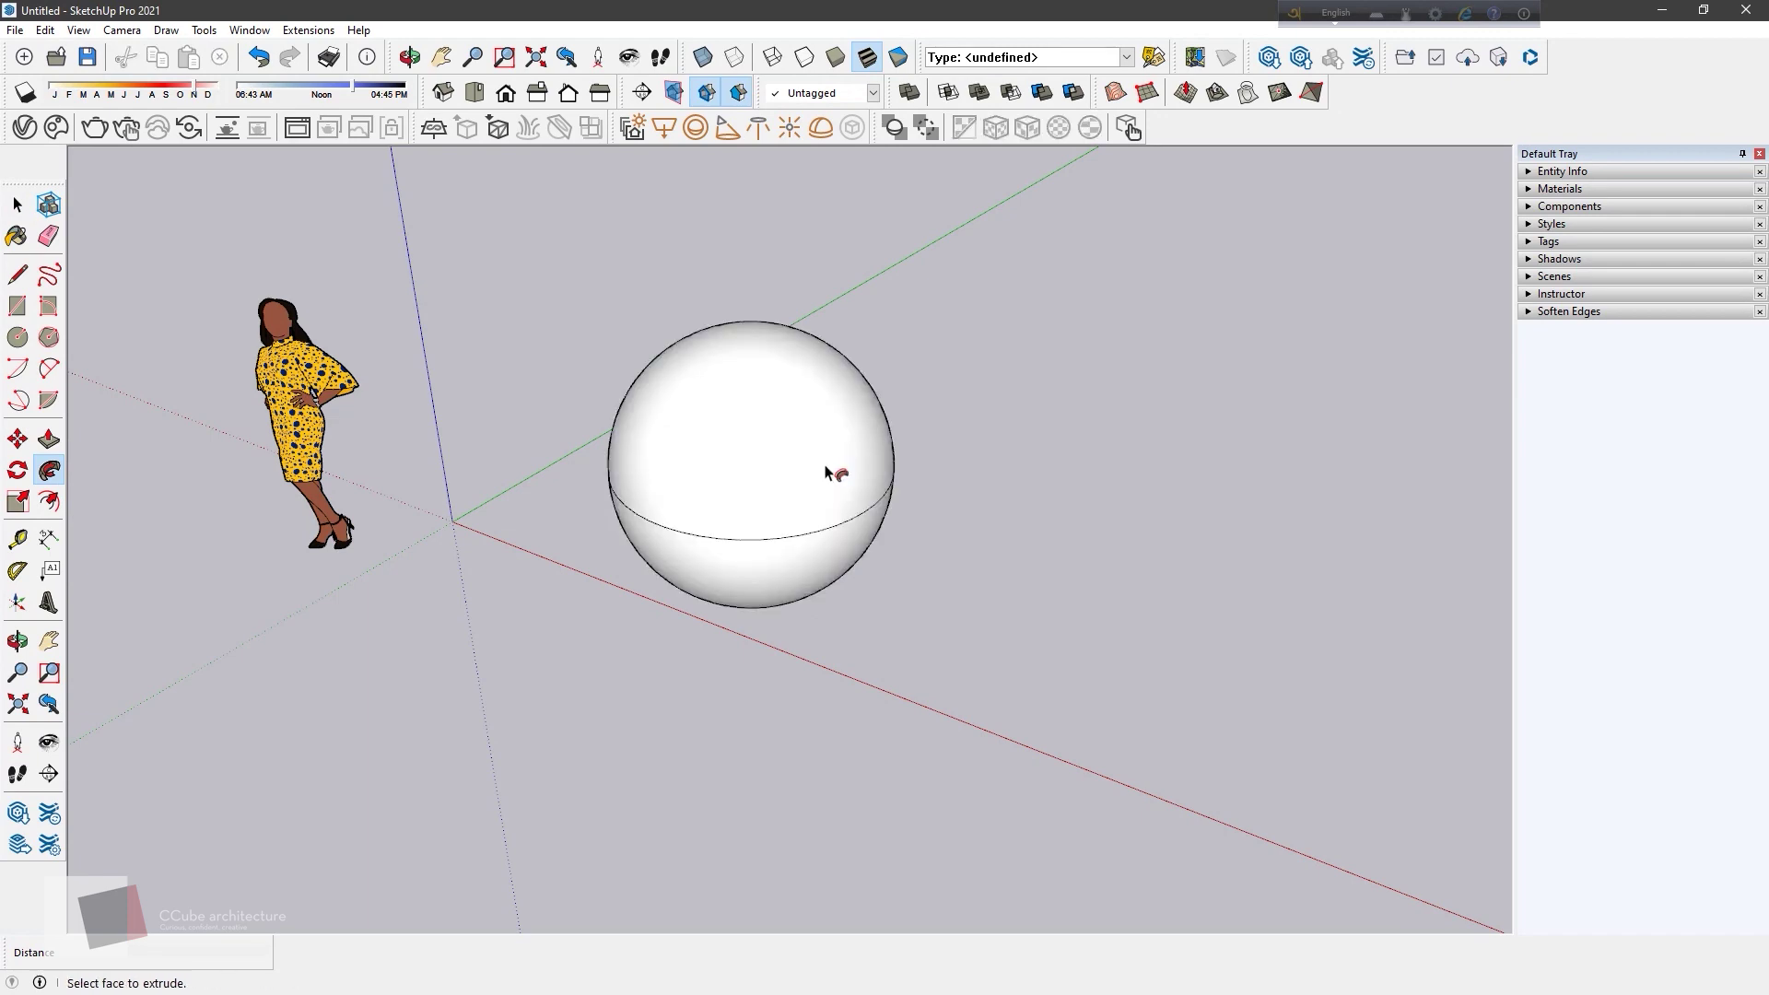
pyautogui.moveTo(1115, 593)
pyautogui.mouseDown(button='middle')
pyautogui.moveTo(592, 526)
pyautogui.moveTo(1123, 537)
pyautogui.moveTo(513, 592)
pyautogui.moveTo(774, 581)
pyautogui.moveTo(1059, 623)
pyautogui.moveTo(732, 538)
pyautogui.mouseUp(button='middle')
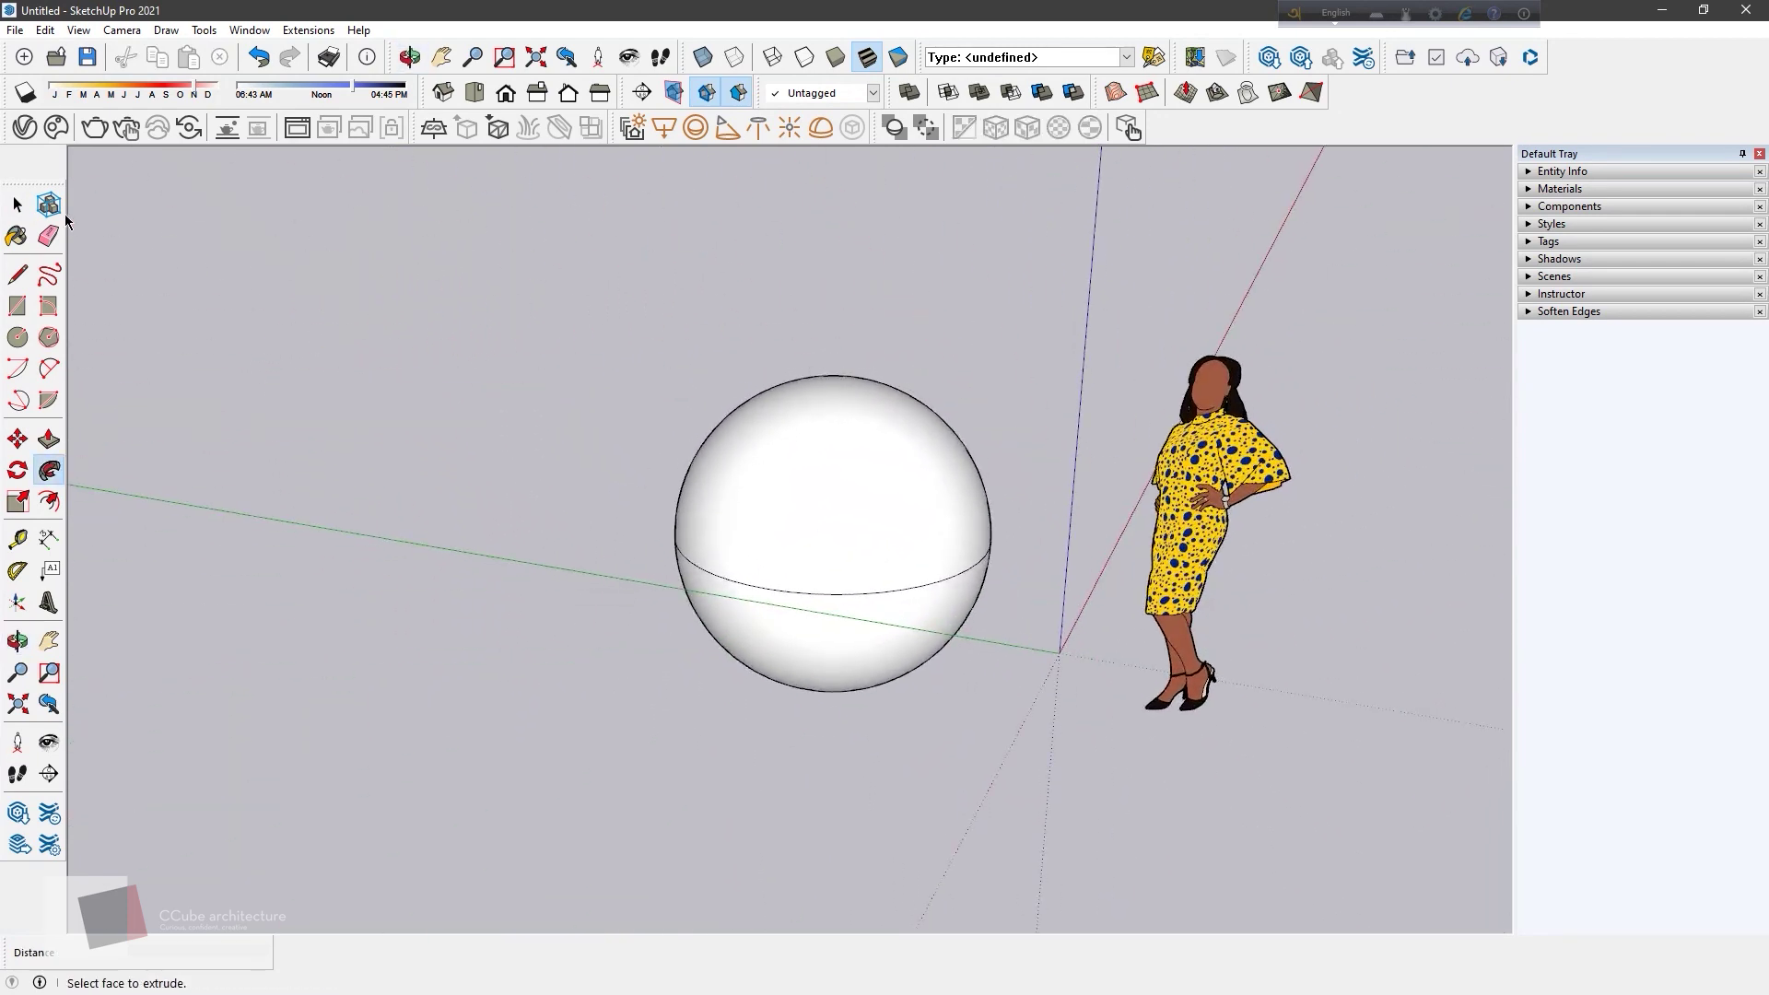
pyautogui.click(17, 204)
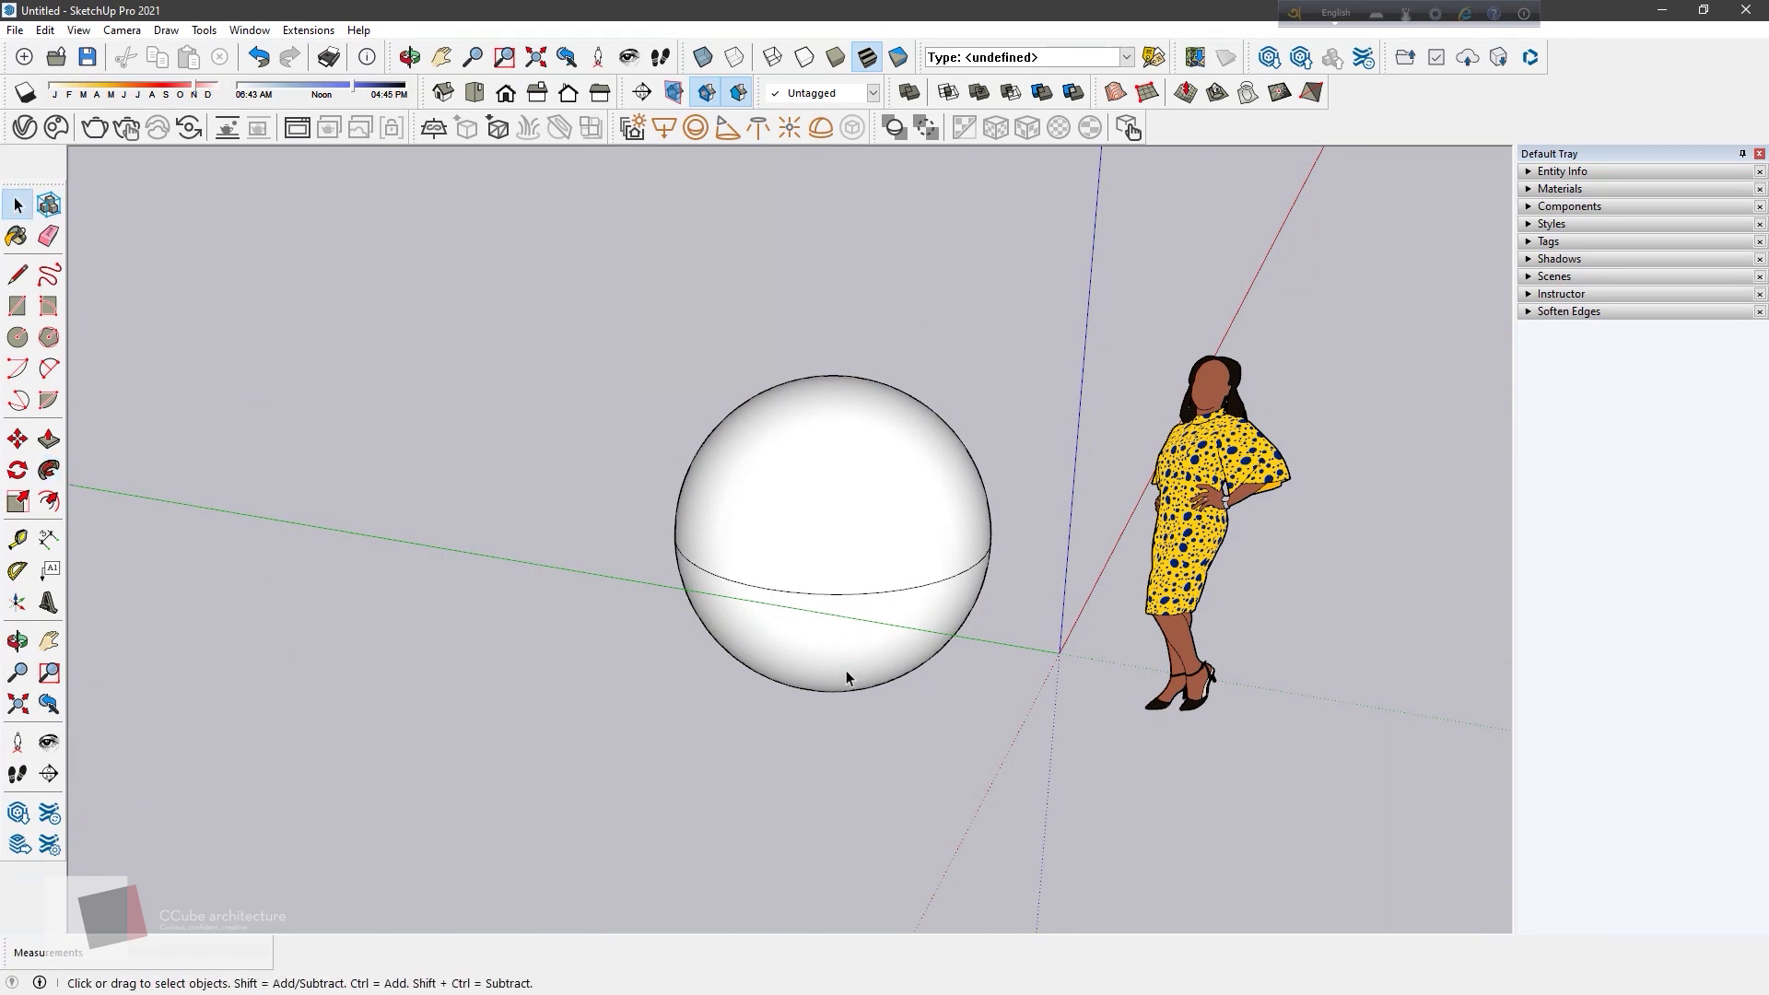
# Step: Undo the sphere to restore the half-disc and its circle
pyautogui.hotkey('ctrl', 'z')
pyautogui.moveTo(846, 671)
pyautogui.mouseDown(button='middle')
pyautogui.moveTo(948, 581)
pyautogui.moveTo(615, 612)
pyautogui.mouseUp(button='middle')
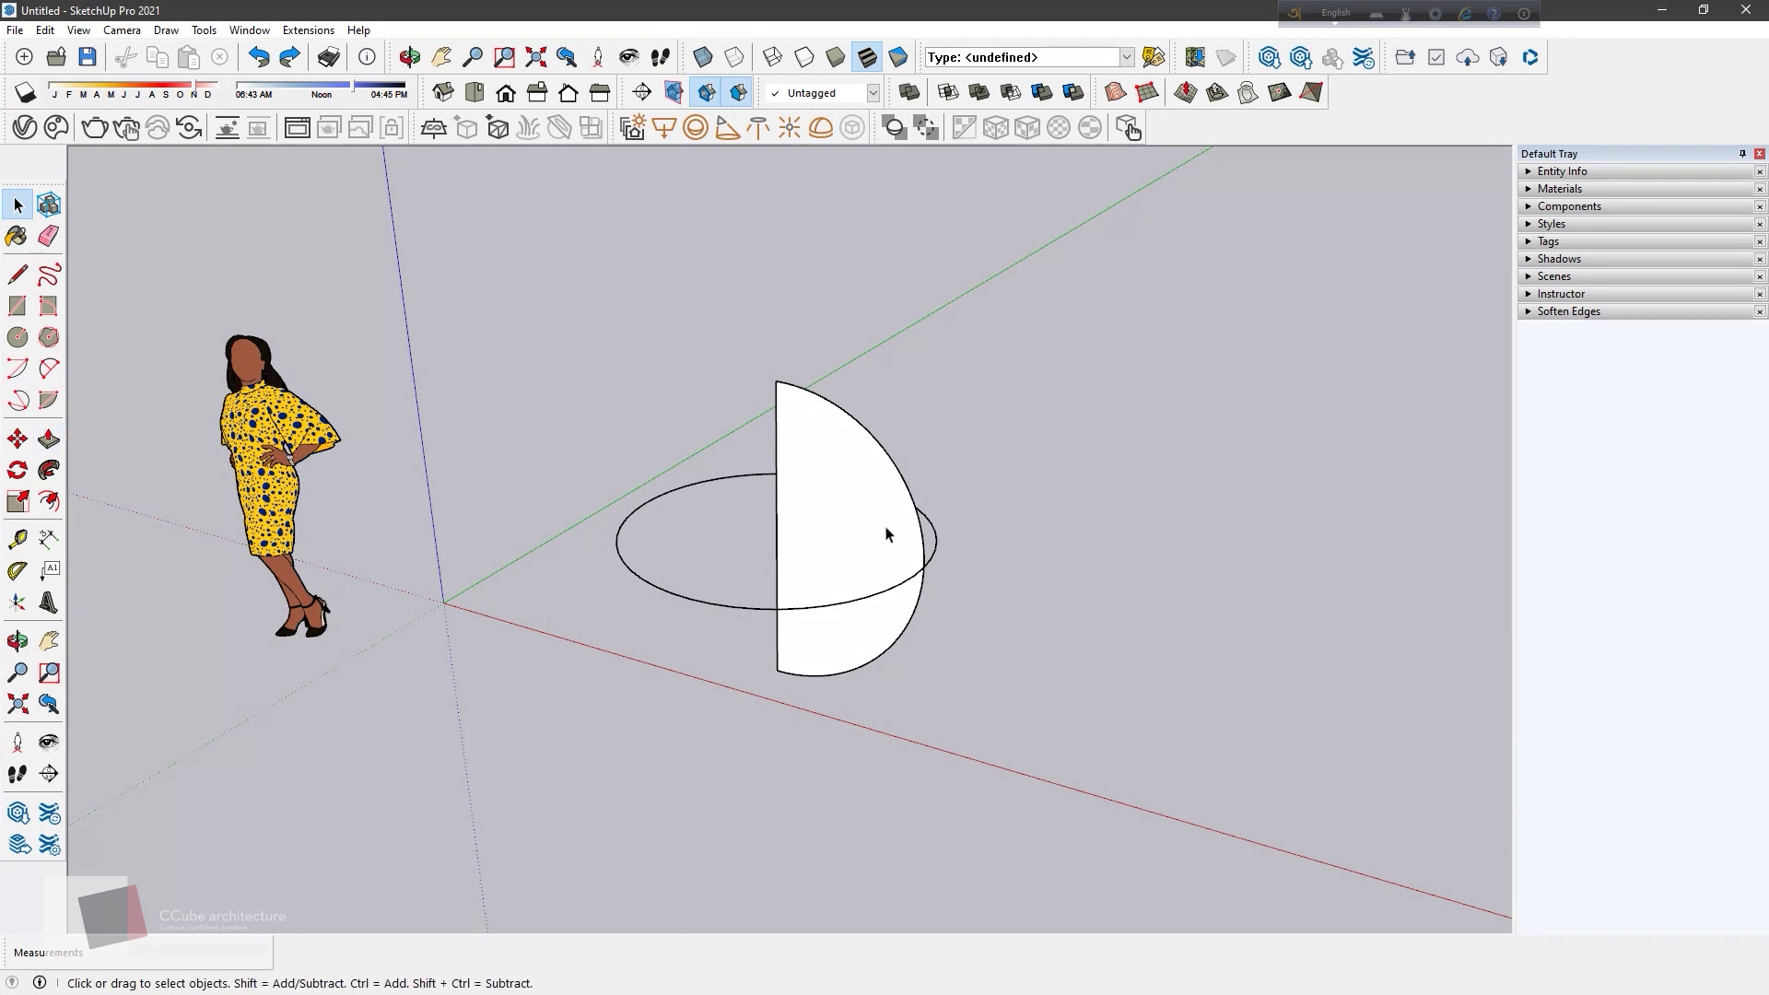
pyautogui.moveTo(841, 542); pyautogui.dragTo(828, 570, button='middle')
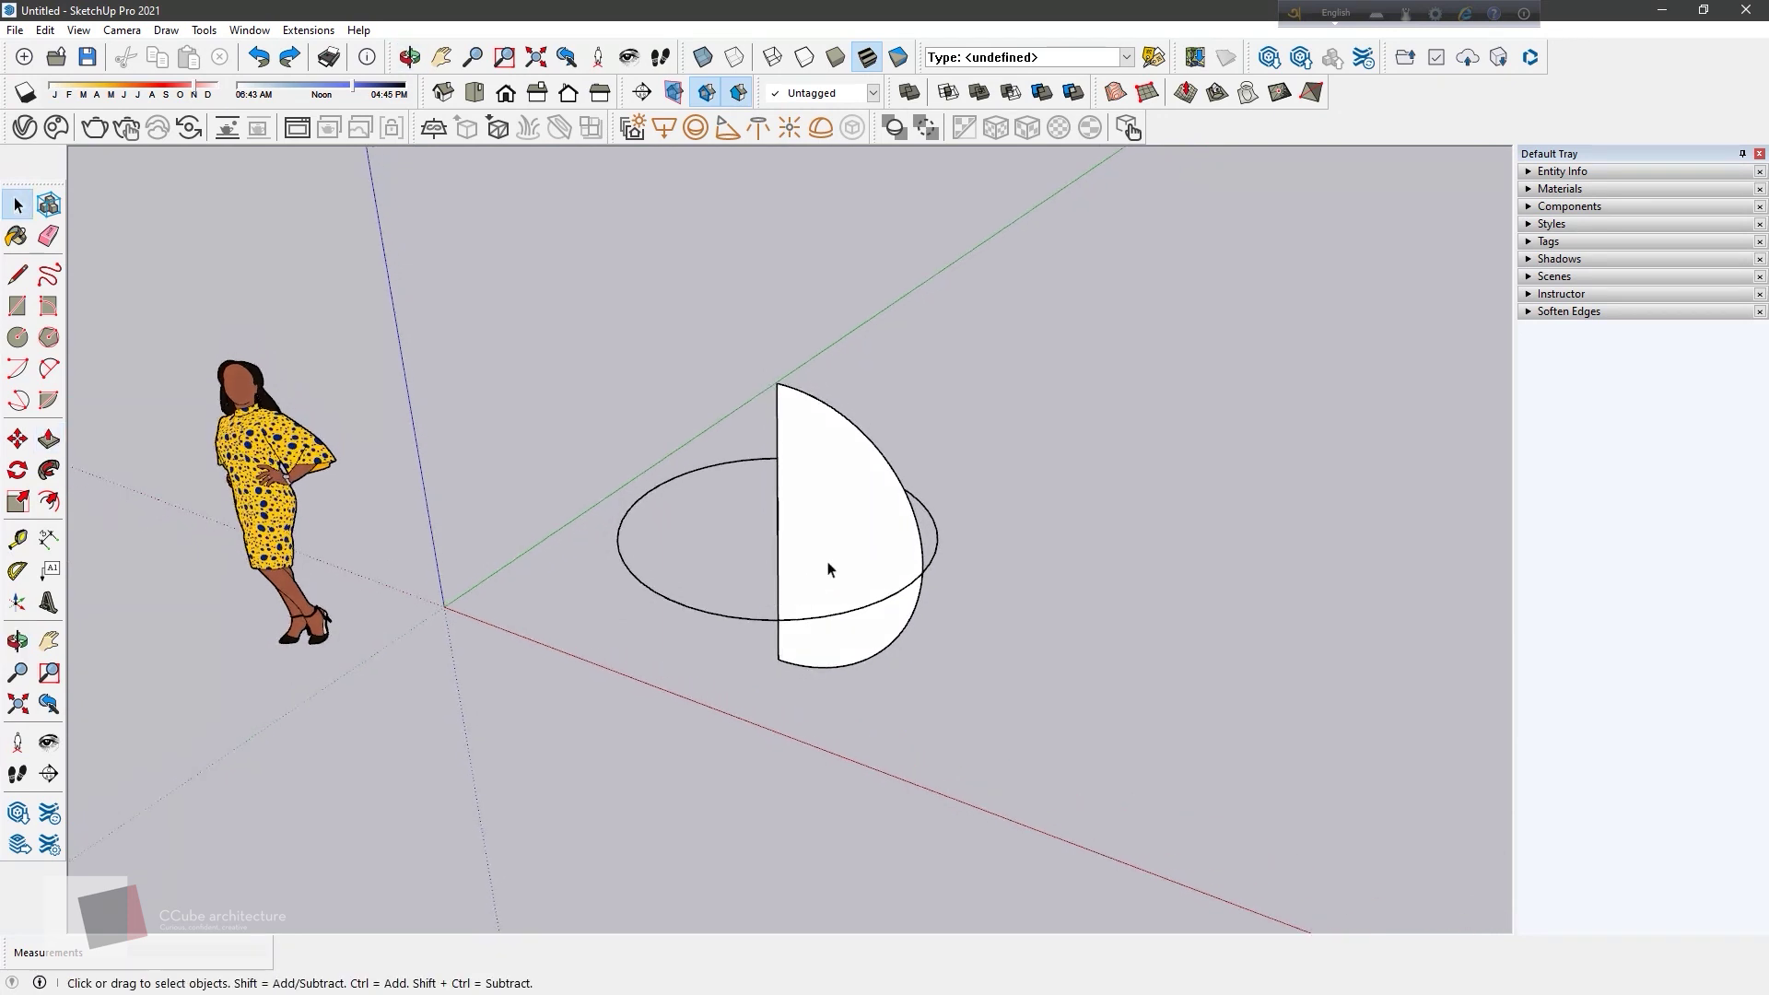
# Step: Try sweeping the half-disc along the circle by dragging, then abandon it
pyautogui.click(49, 470)
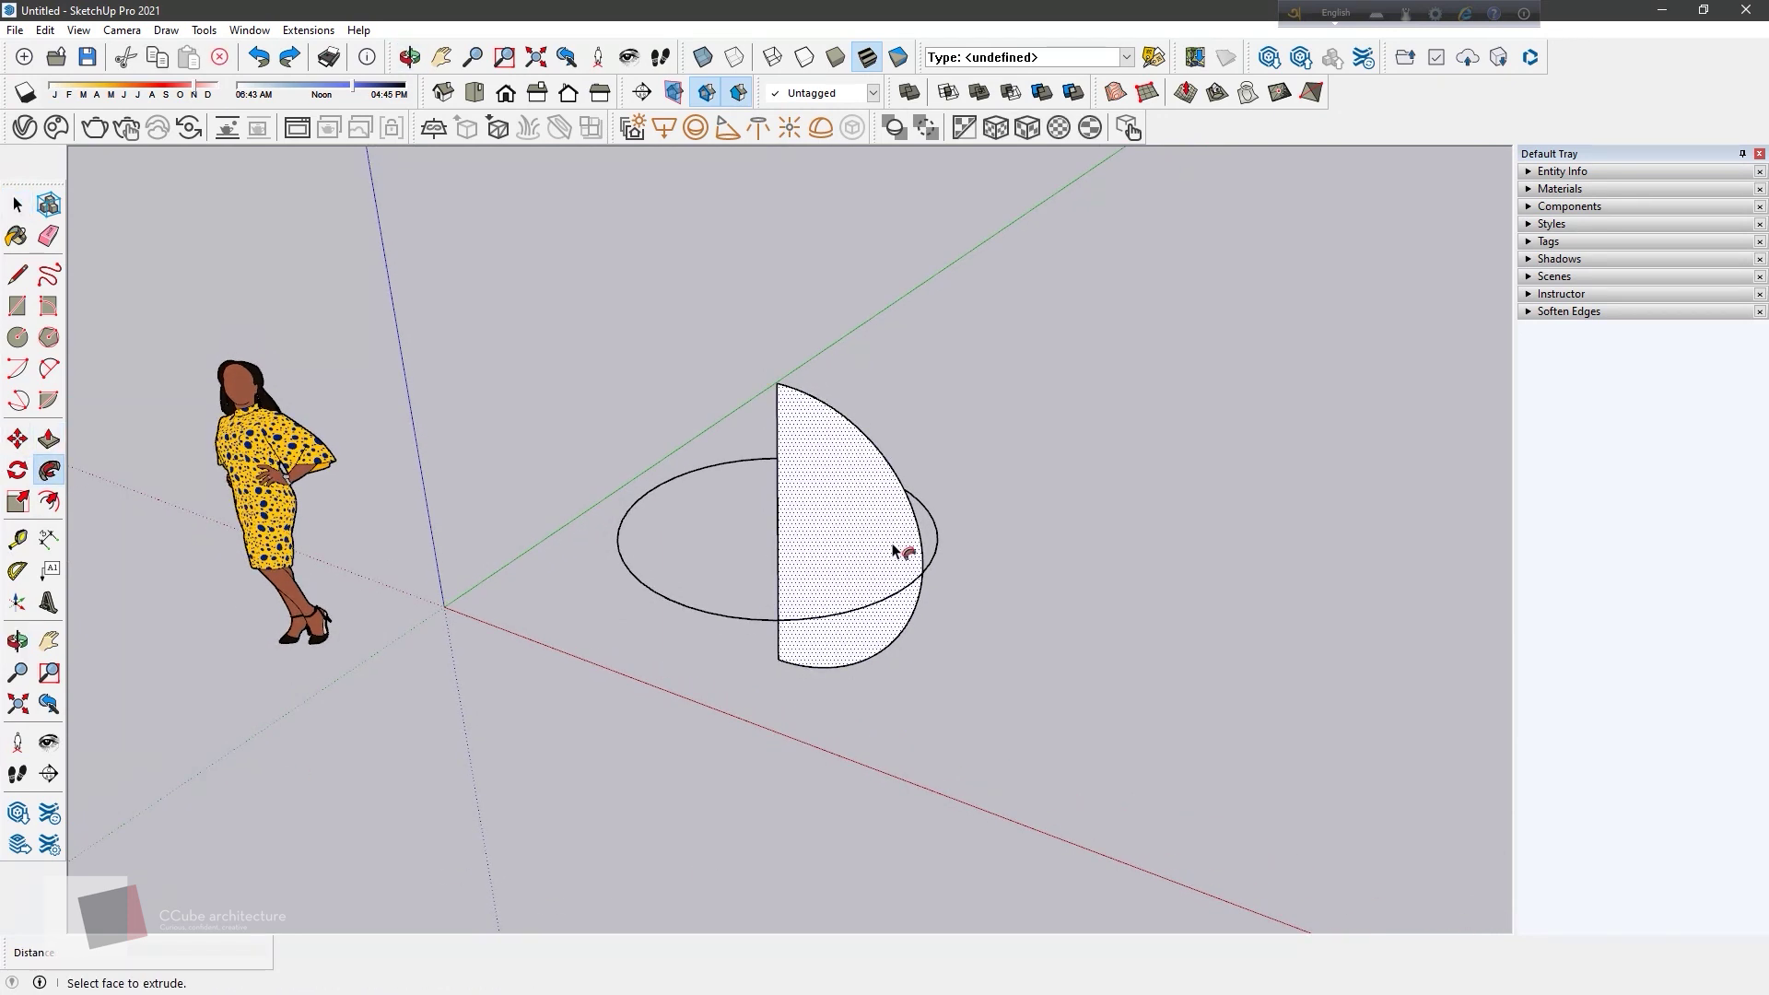
pyautogui.moveTo(890, 549)
pyautogui.mouseDown()
pyautogui.moveTo(810, 600)
pyautogui.moveTo(640, 617)
pyautogui.moveTo(585, 577)
pyautogui.moveTo(578, 471)
pyautogui.moveTo(712, 388)
pyautogui.mouseUp()
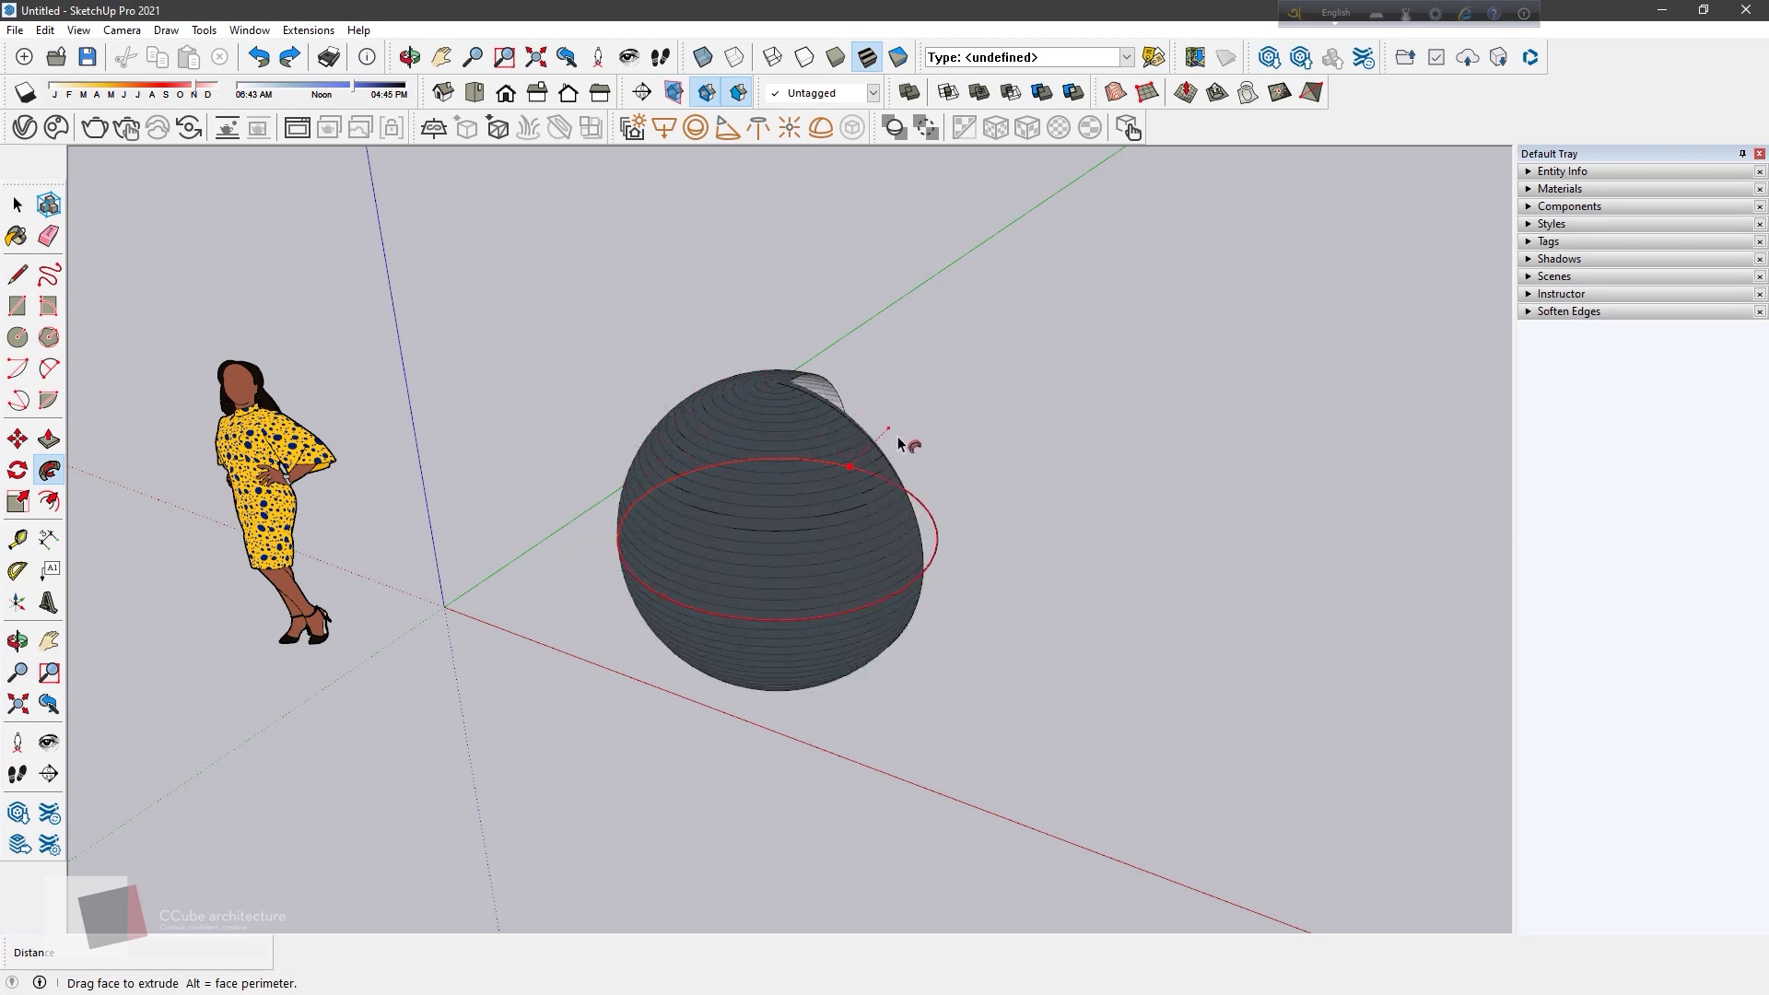
pyautogui.moveTo(900, 443); pyautogui.dragTo(928, 558)
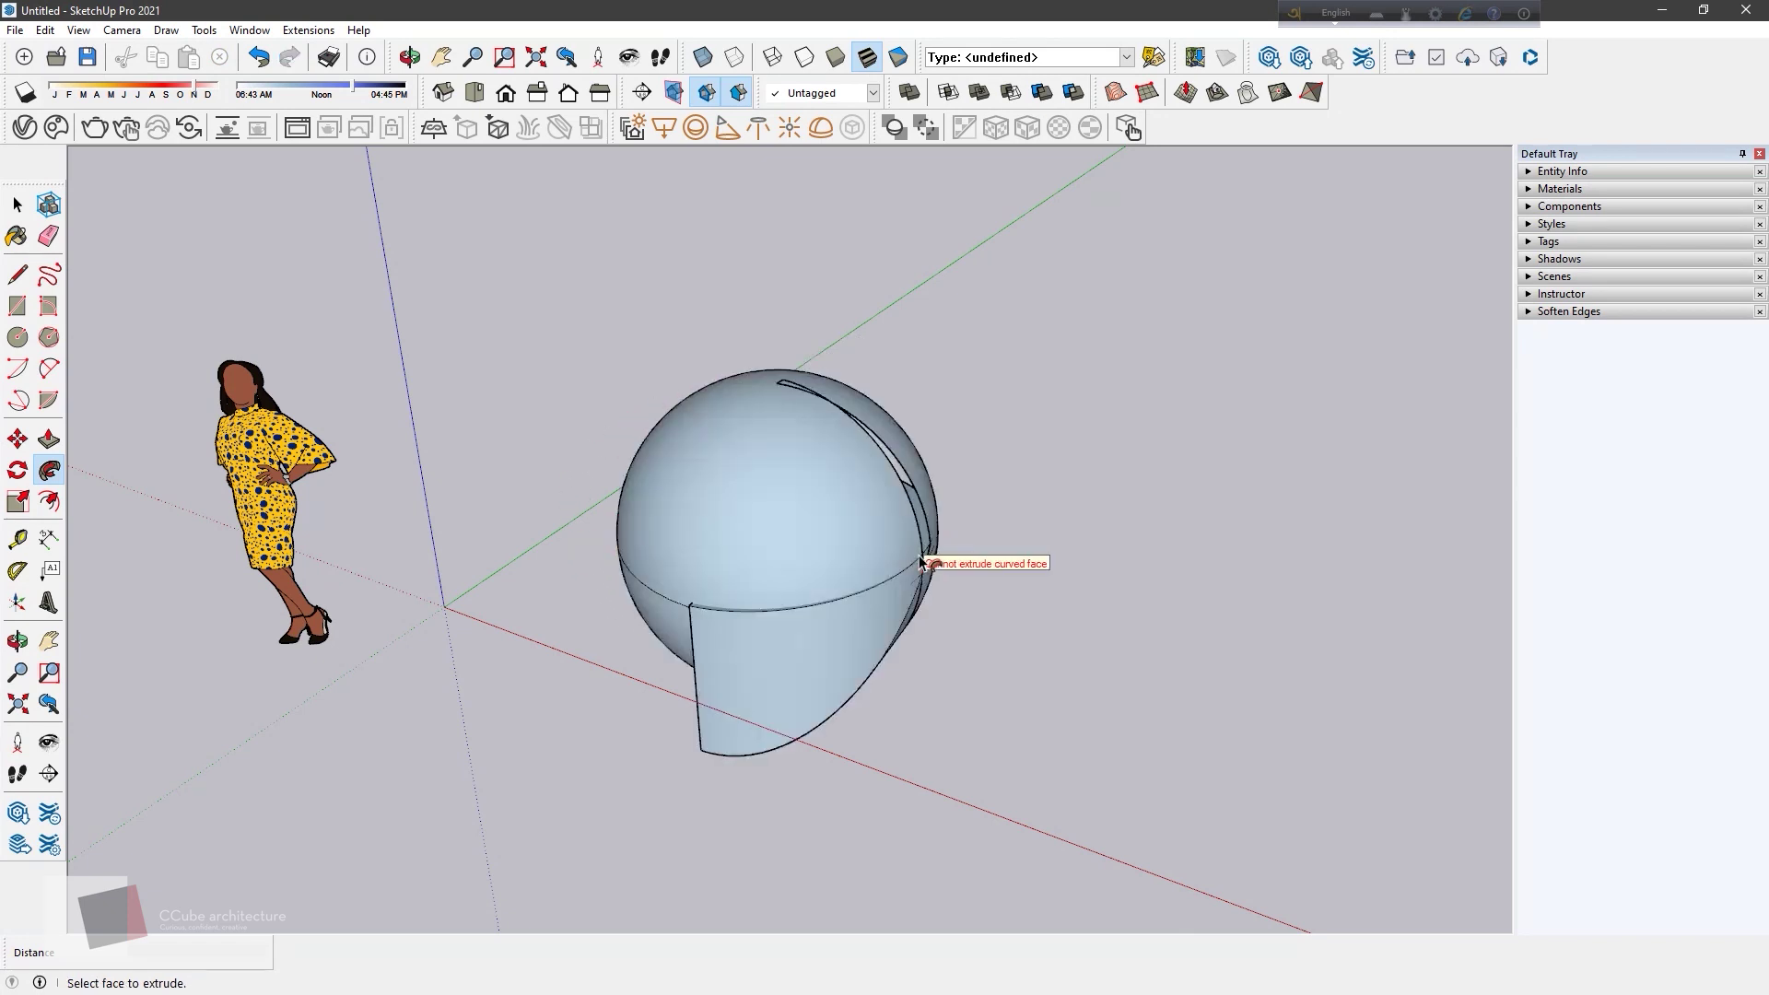
pyautogui.hotkey('ctrl', 'z')
pyautogui.moveTo(929, 557); pyautogui.dragTo(869, 703, button='middle')
pyautogui.moveTo(889, 601)
pyautogui.mouseDown()
pyautogui.moveTo(780, 652)
pyautogui.moveTo(919, 539)
pyautogui.moveTo(903, 586)
pyautogui.mouseUp()
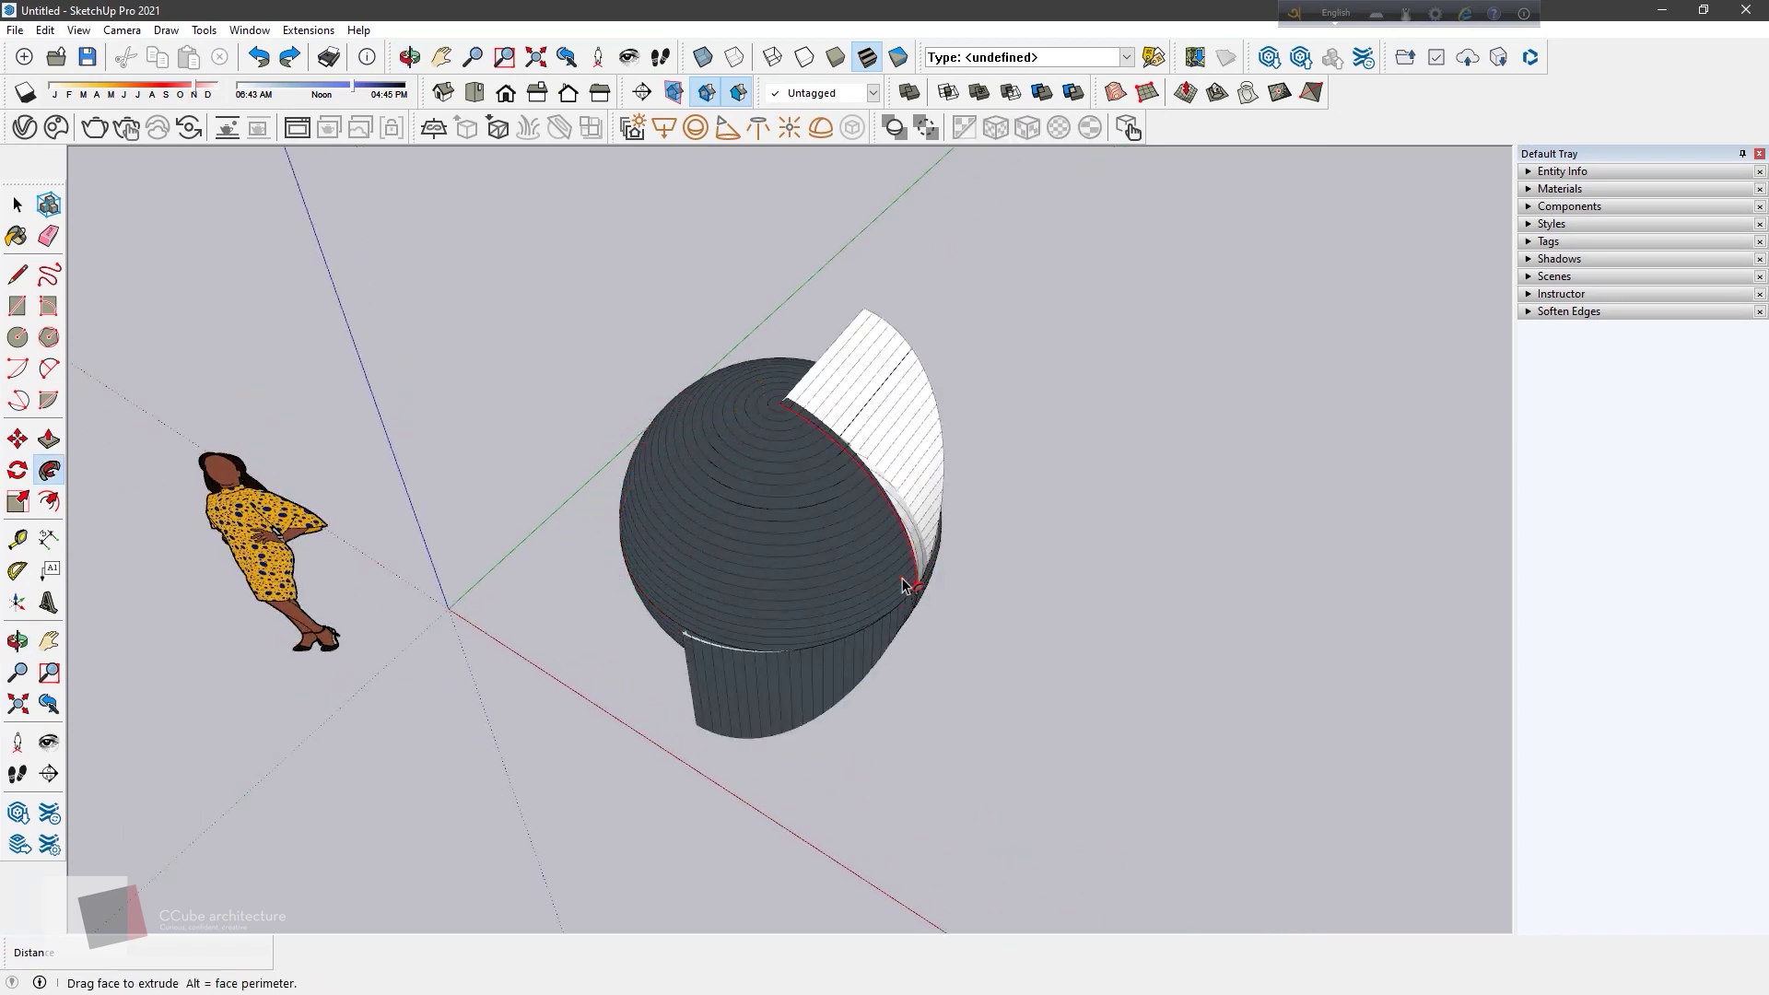
pyautogui.press('Escape')
pyautogui.moveTo(802, 759); pyautogui.dragTo(720, 698, button='middle')
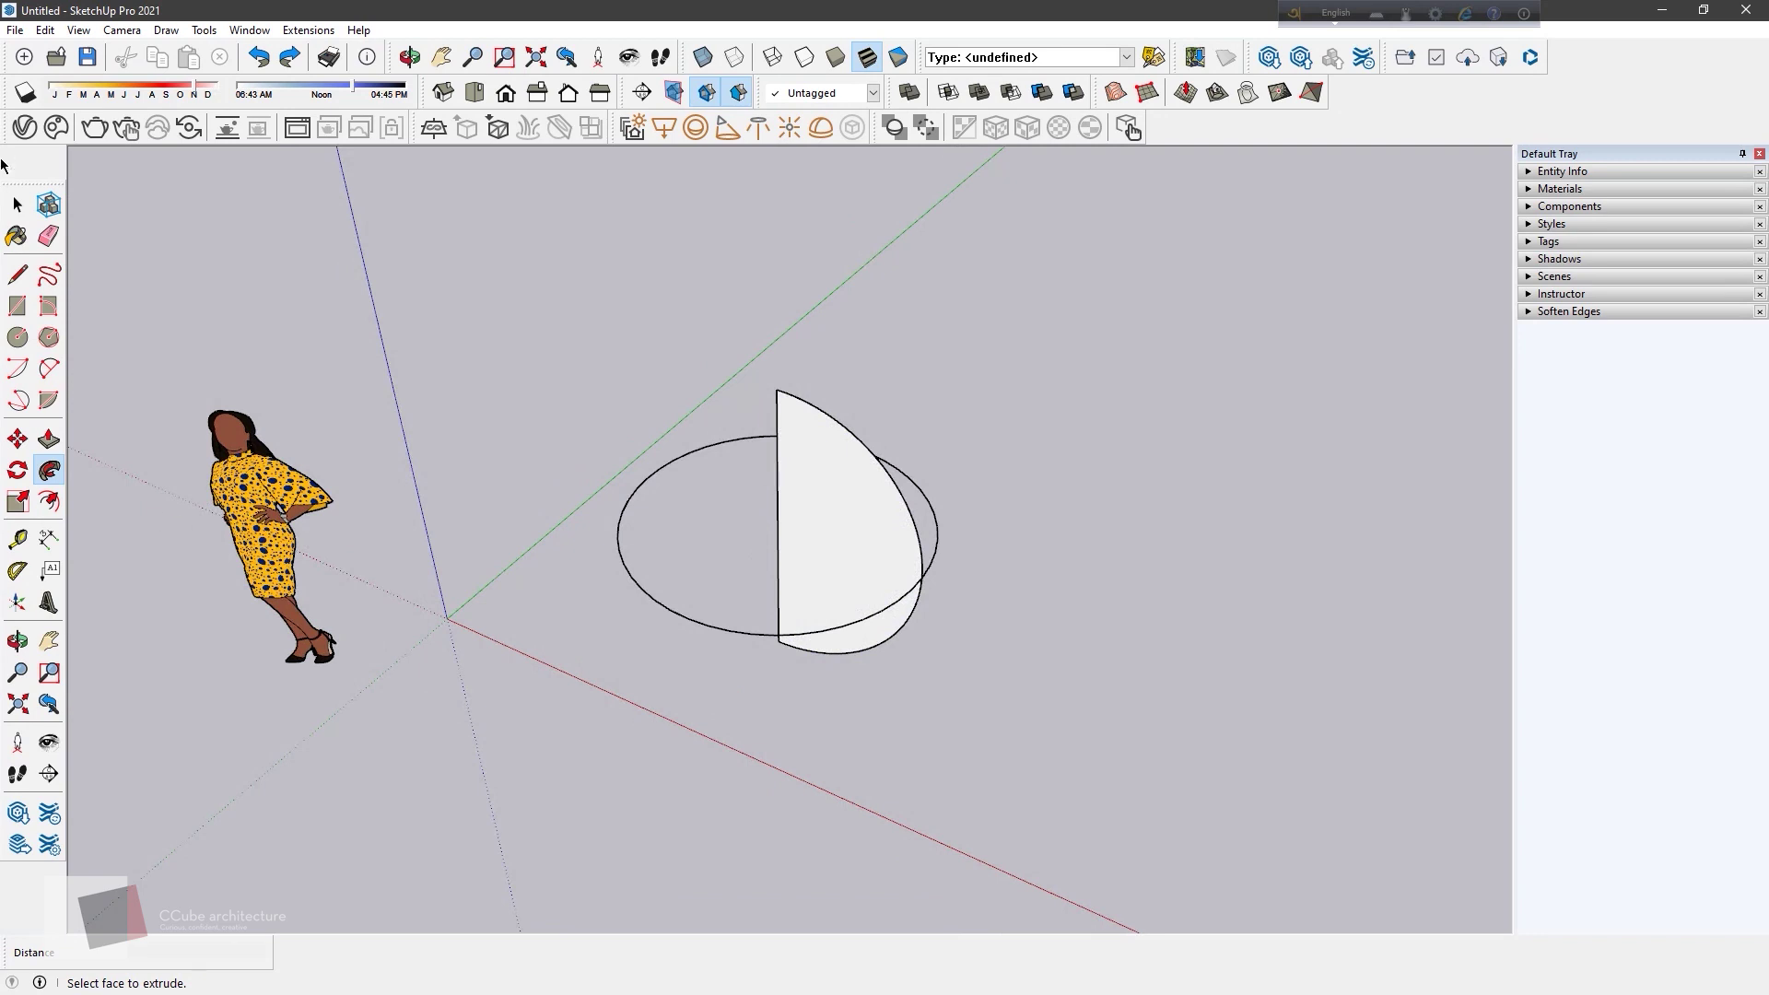
# Step: Select the circle path and Follow Me the half-disc into a sphere
pyautogui.click(17, 205)
pyautogui.click(650, 594)
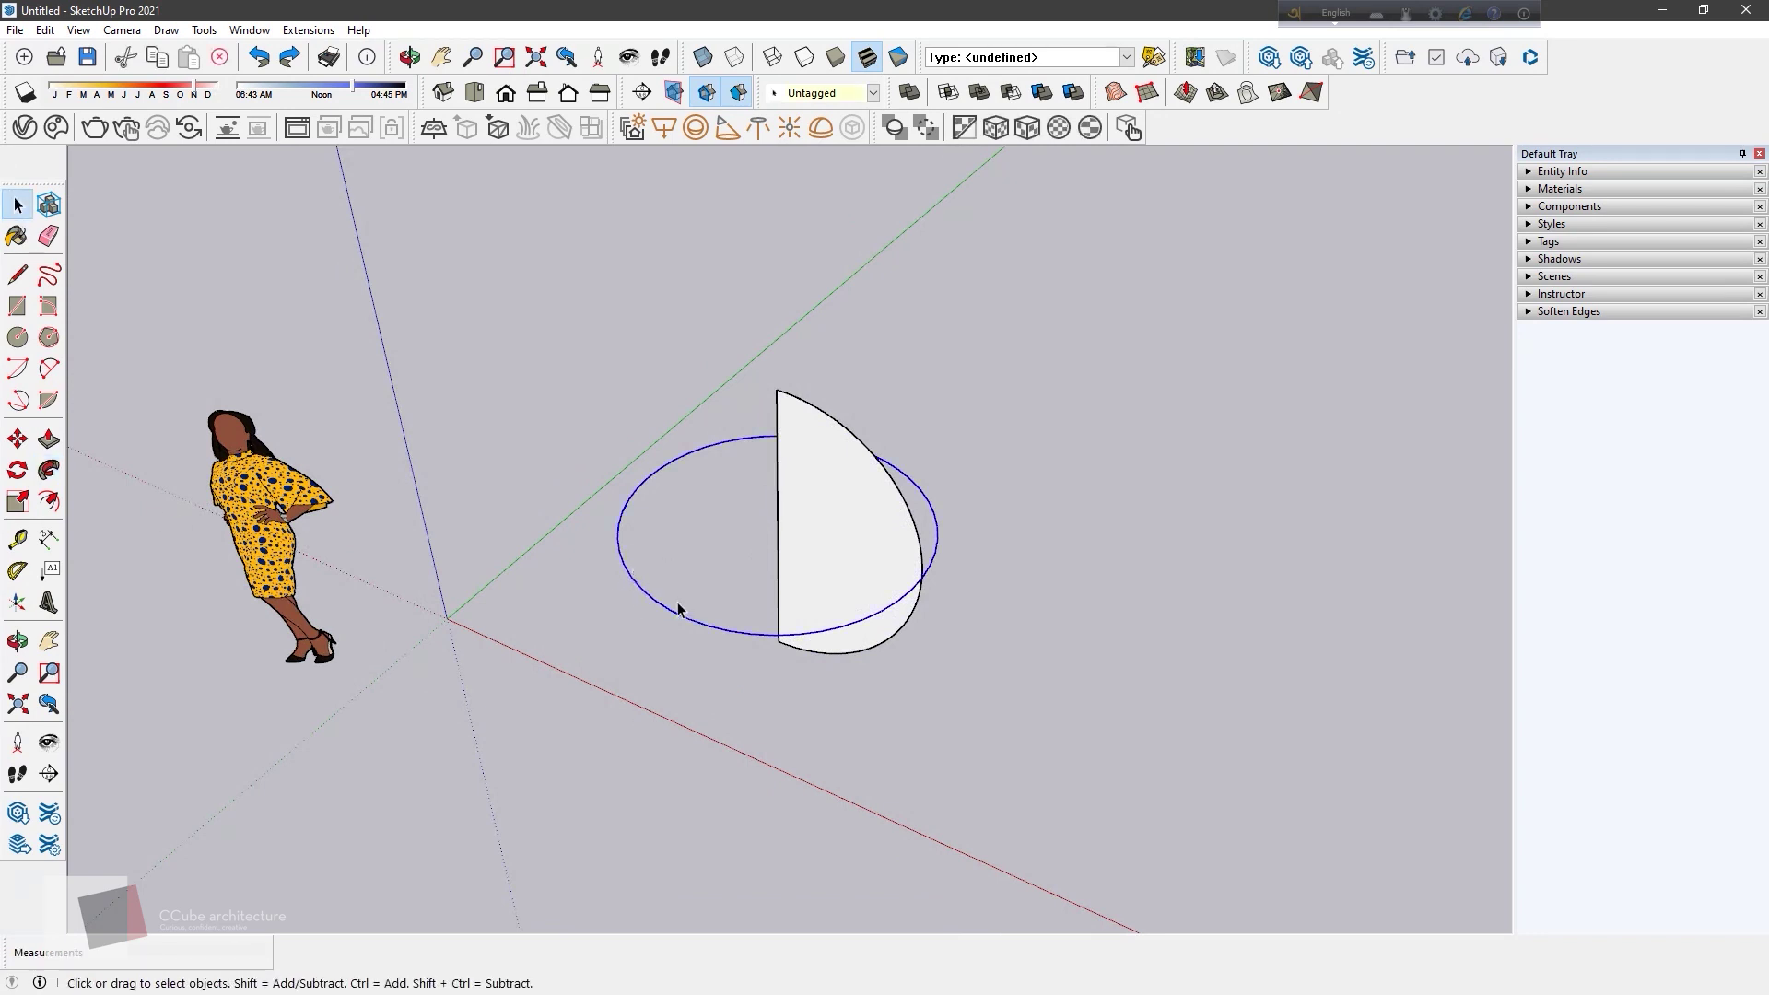
pyautogui.click(49, 470)
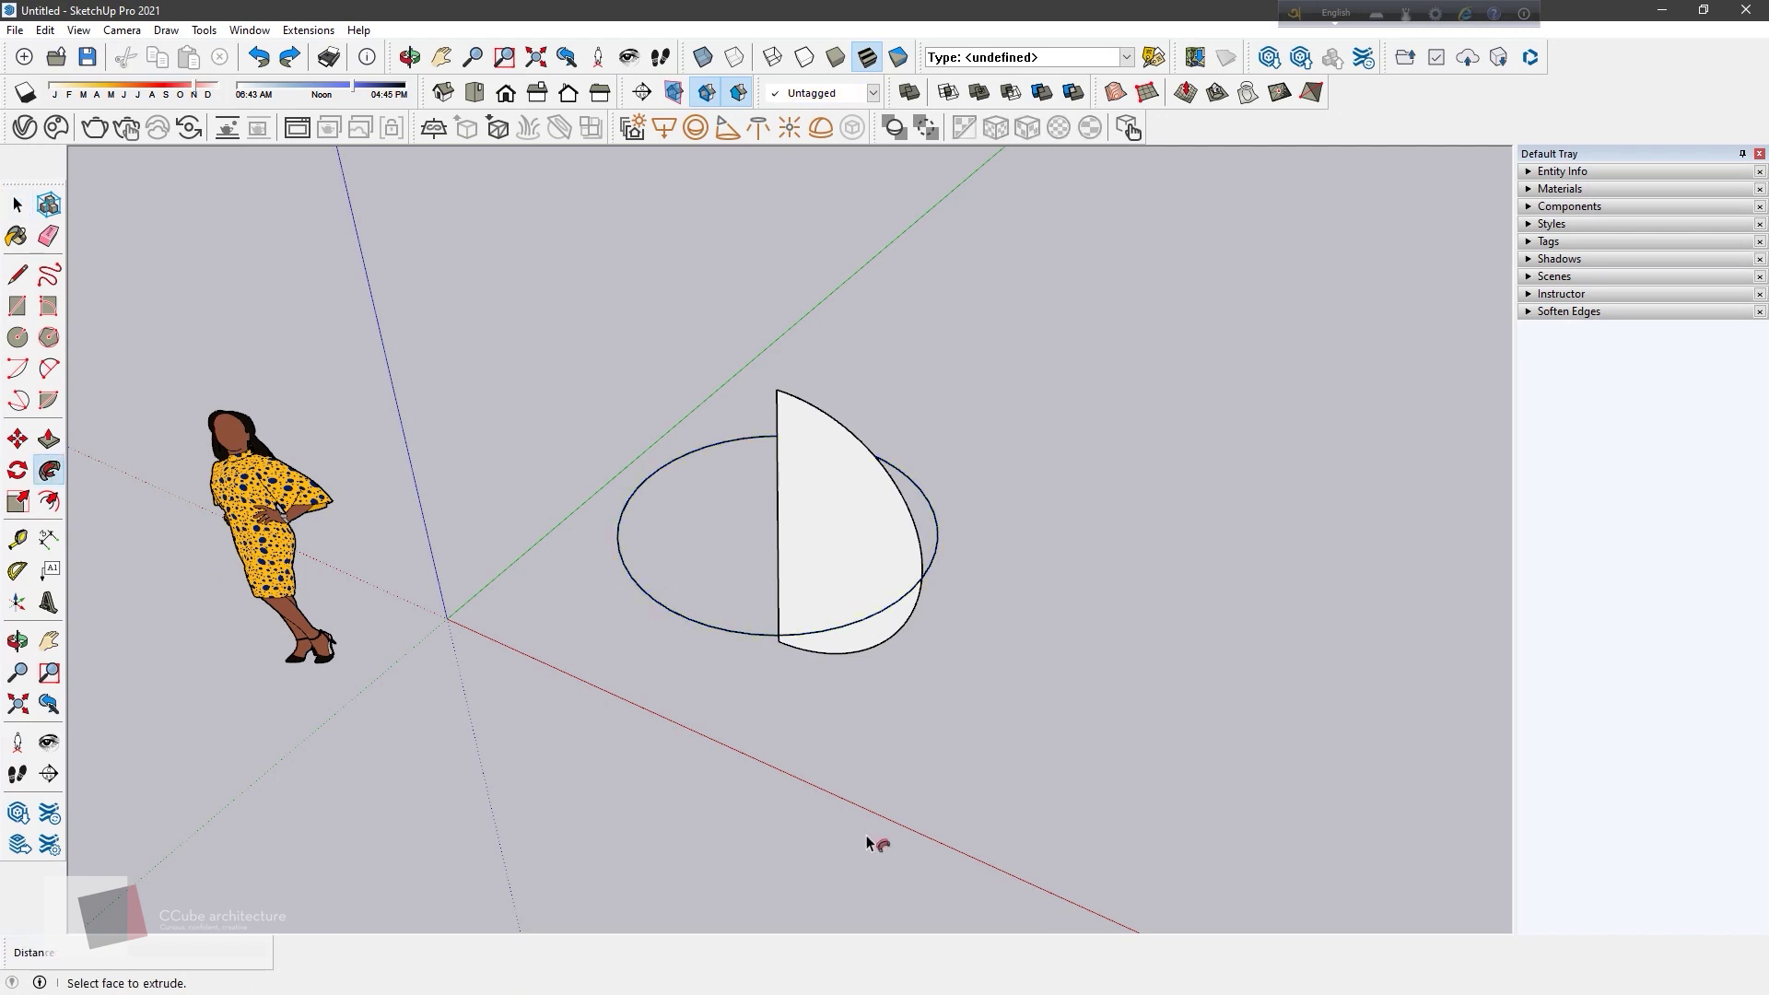
pyautogui.click(856, 525)
# Step: Window-select the sphere and delete it
pyautogui.scroll(-2, 934, 717)
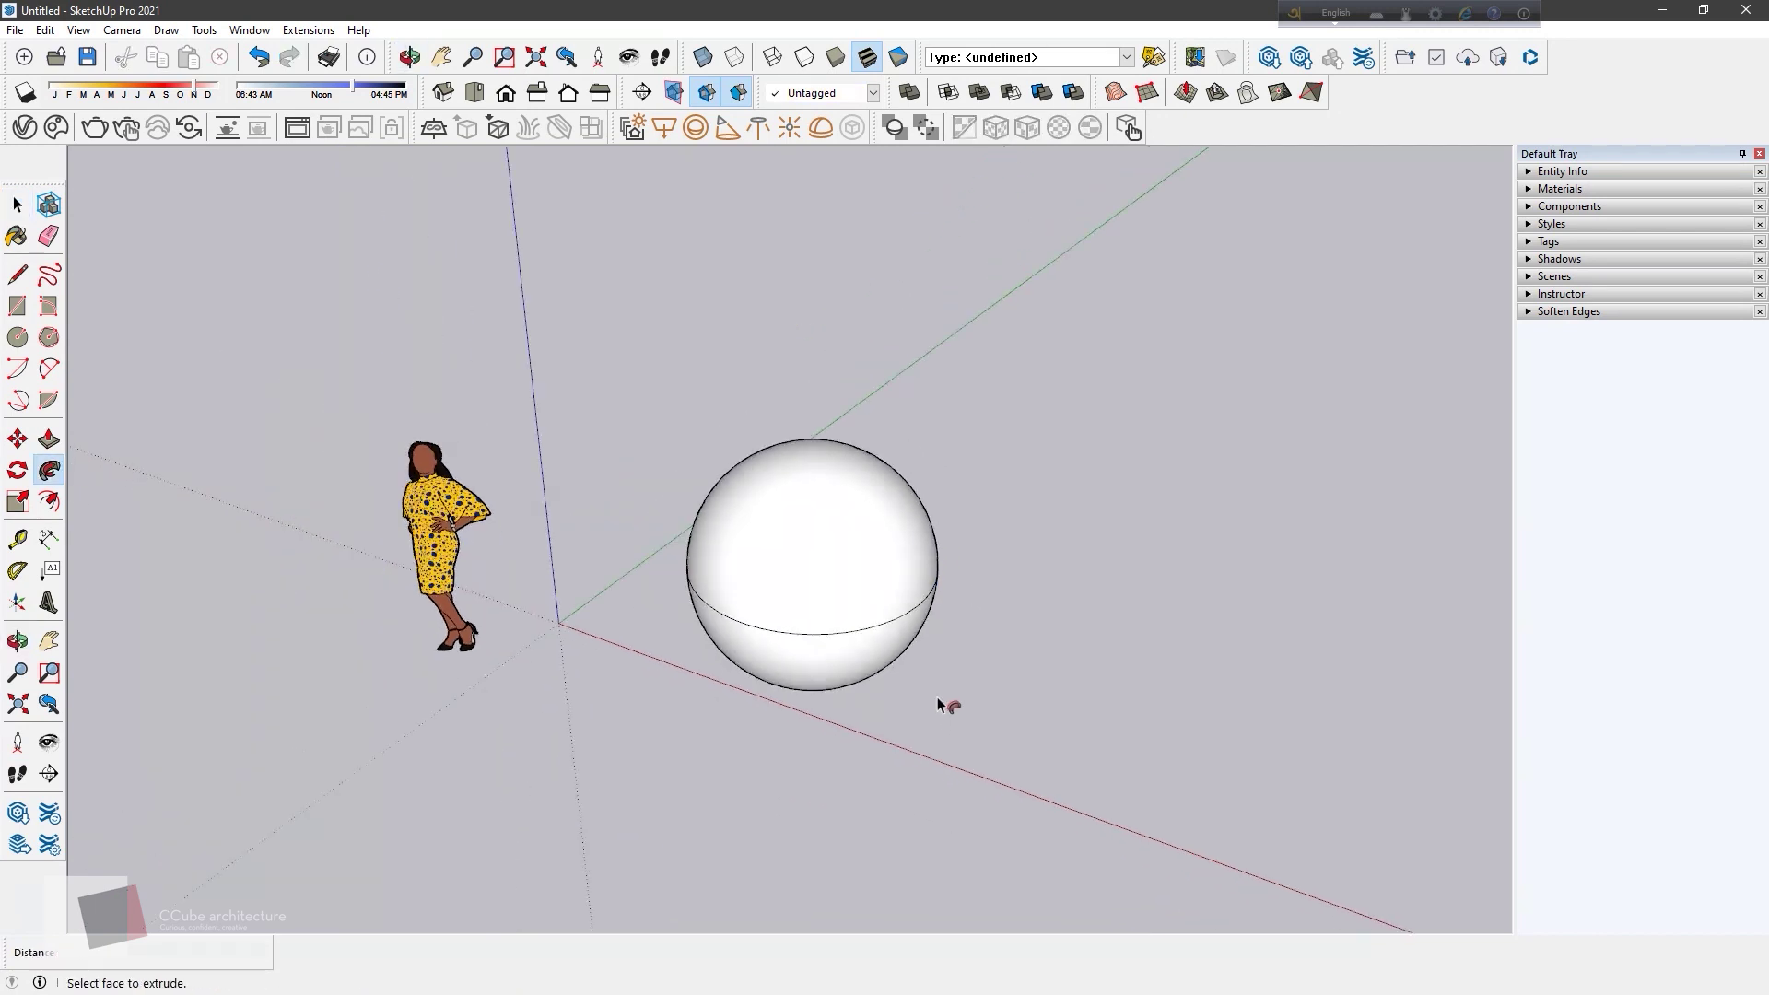
pyautogui.scroll(-1, 937, 697)
pyautogui.press('space')
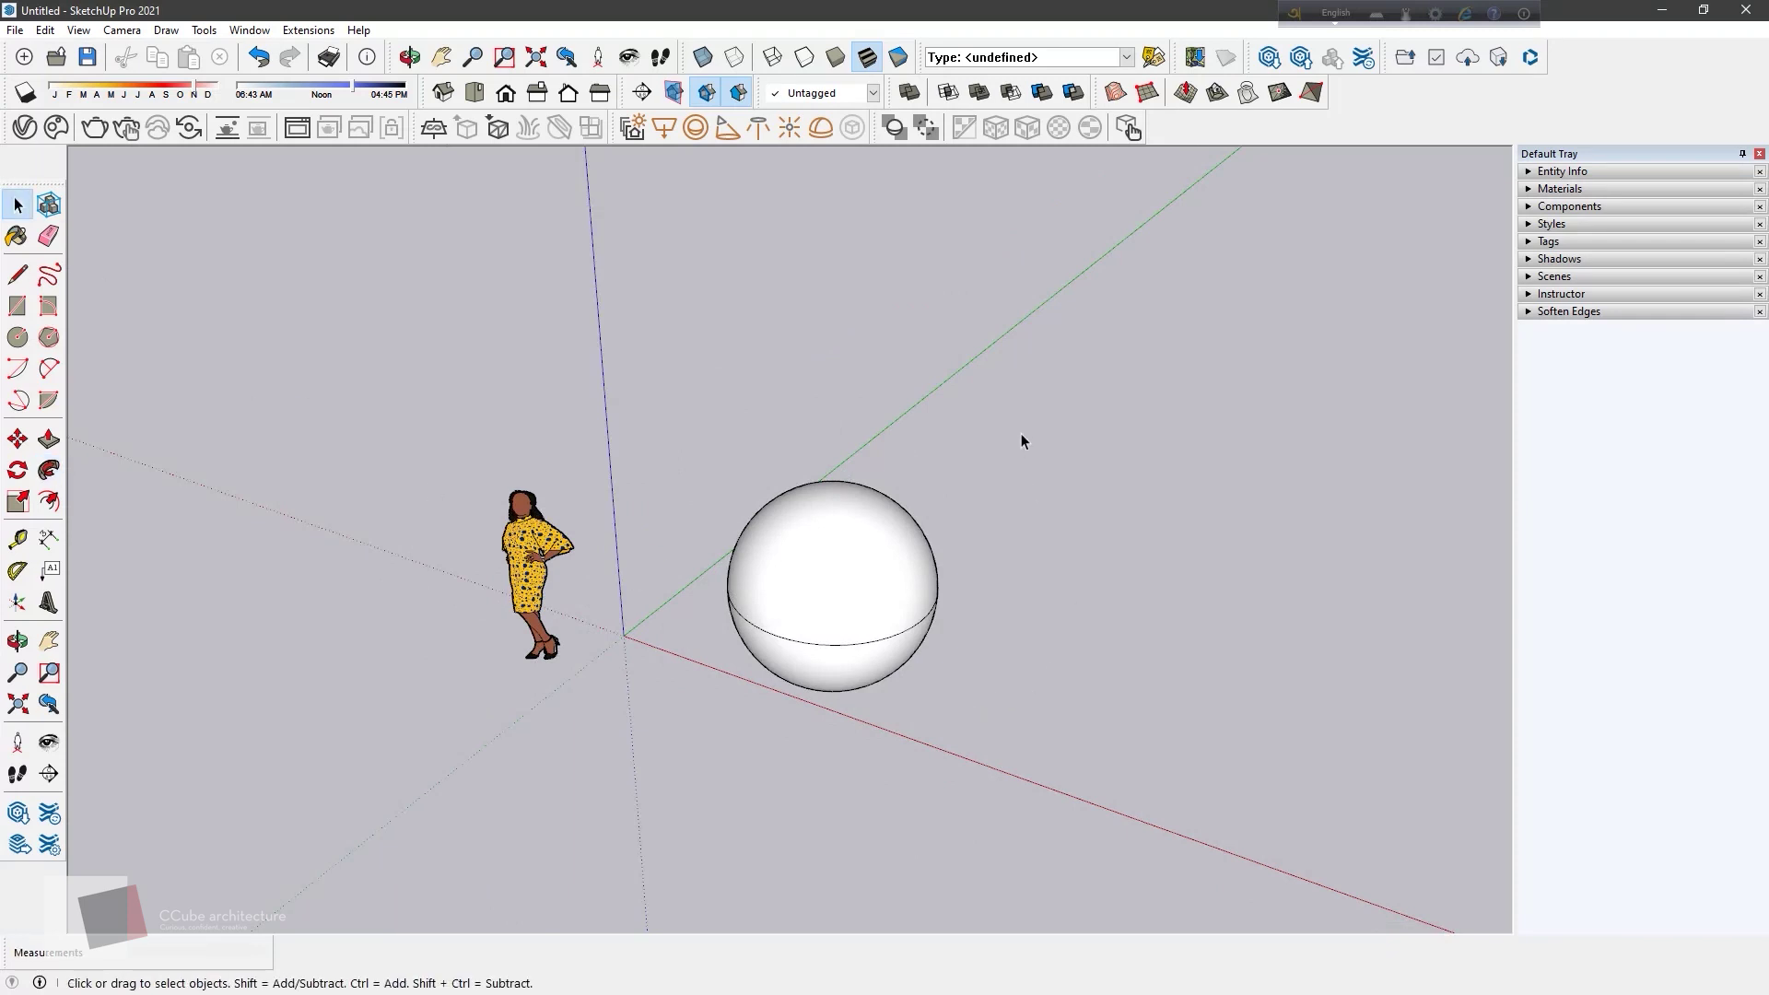
pyautogui.moveTo(722, 749); pyautogui.dragTo(722, 750)
pyautogui.press('Delete')
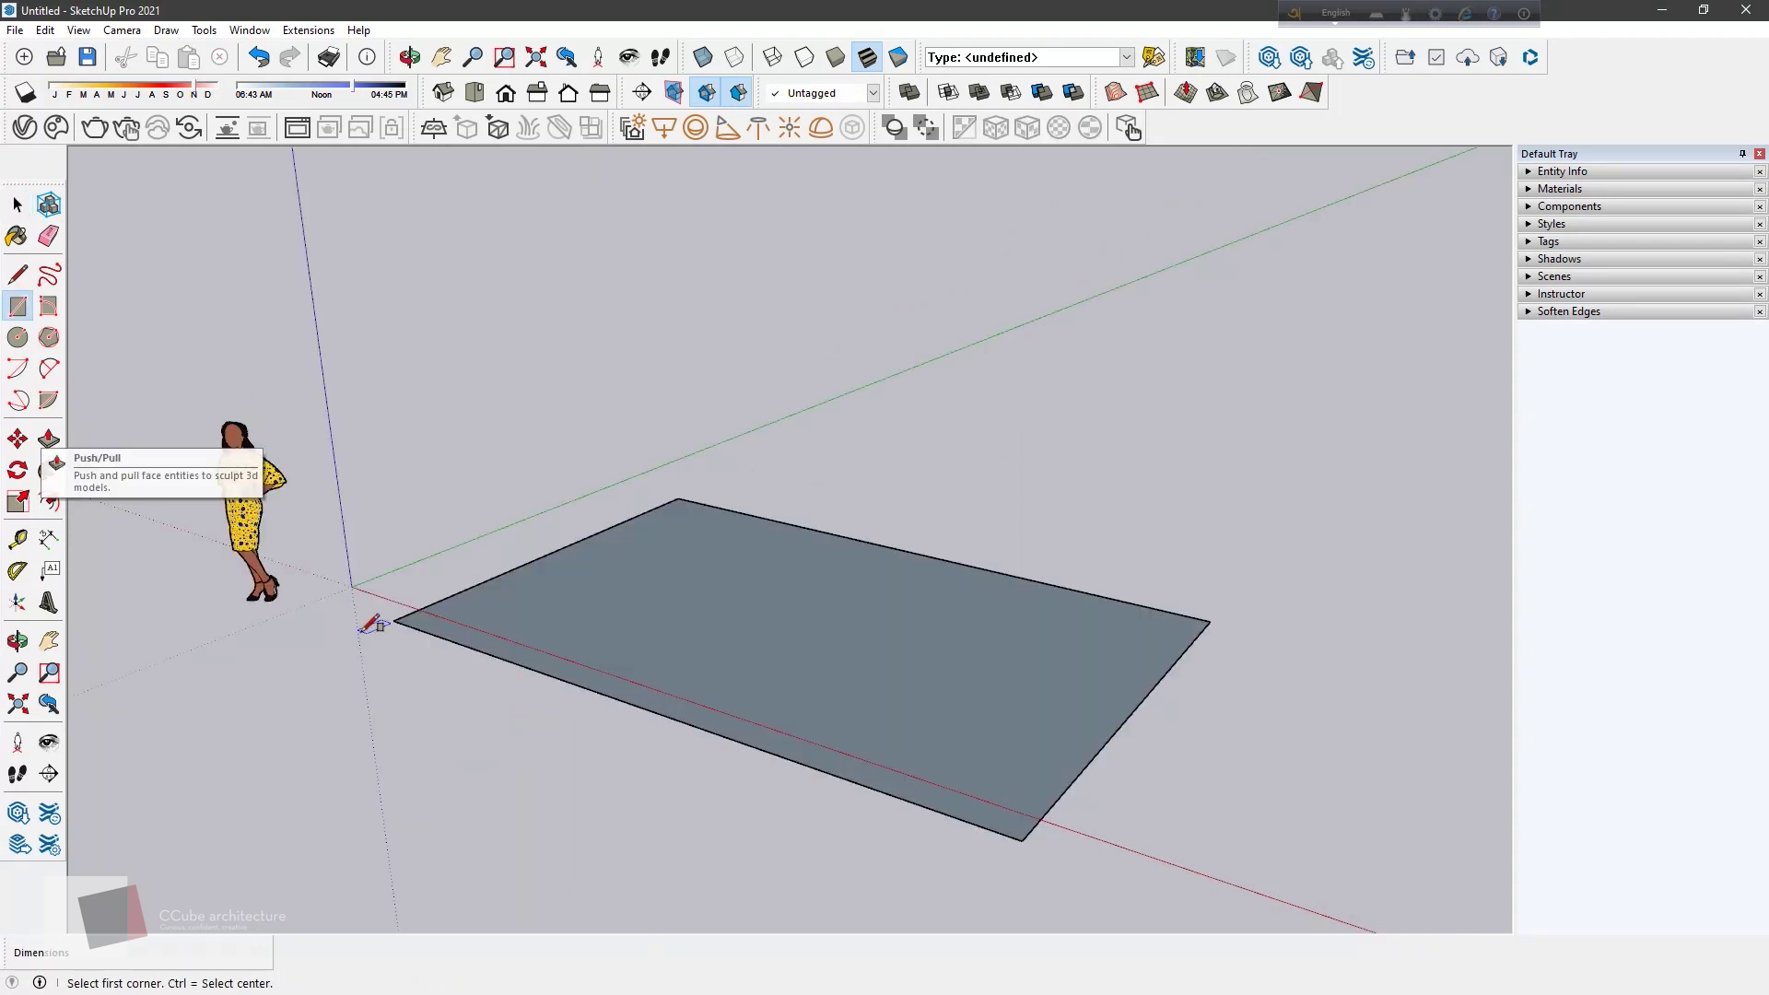
# Step: Draw a 5.54 m by 1.69 m ground rectangle and pull it up 0.82 m
pyautogui.hotkey('ctrl', 'z')
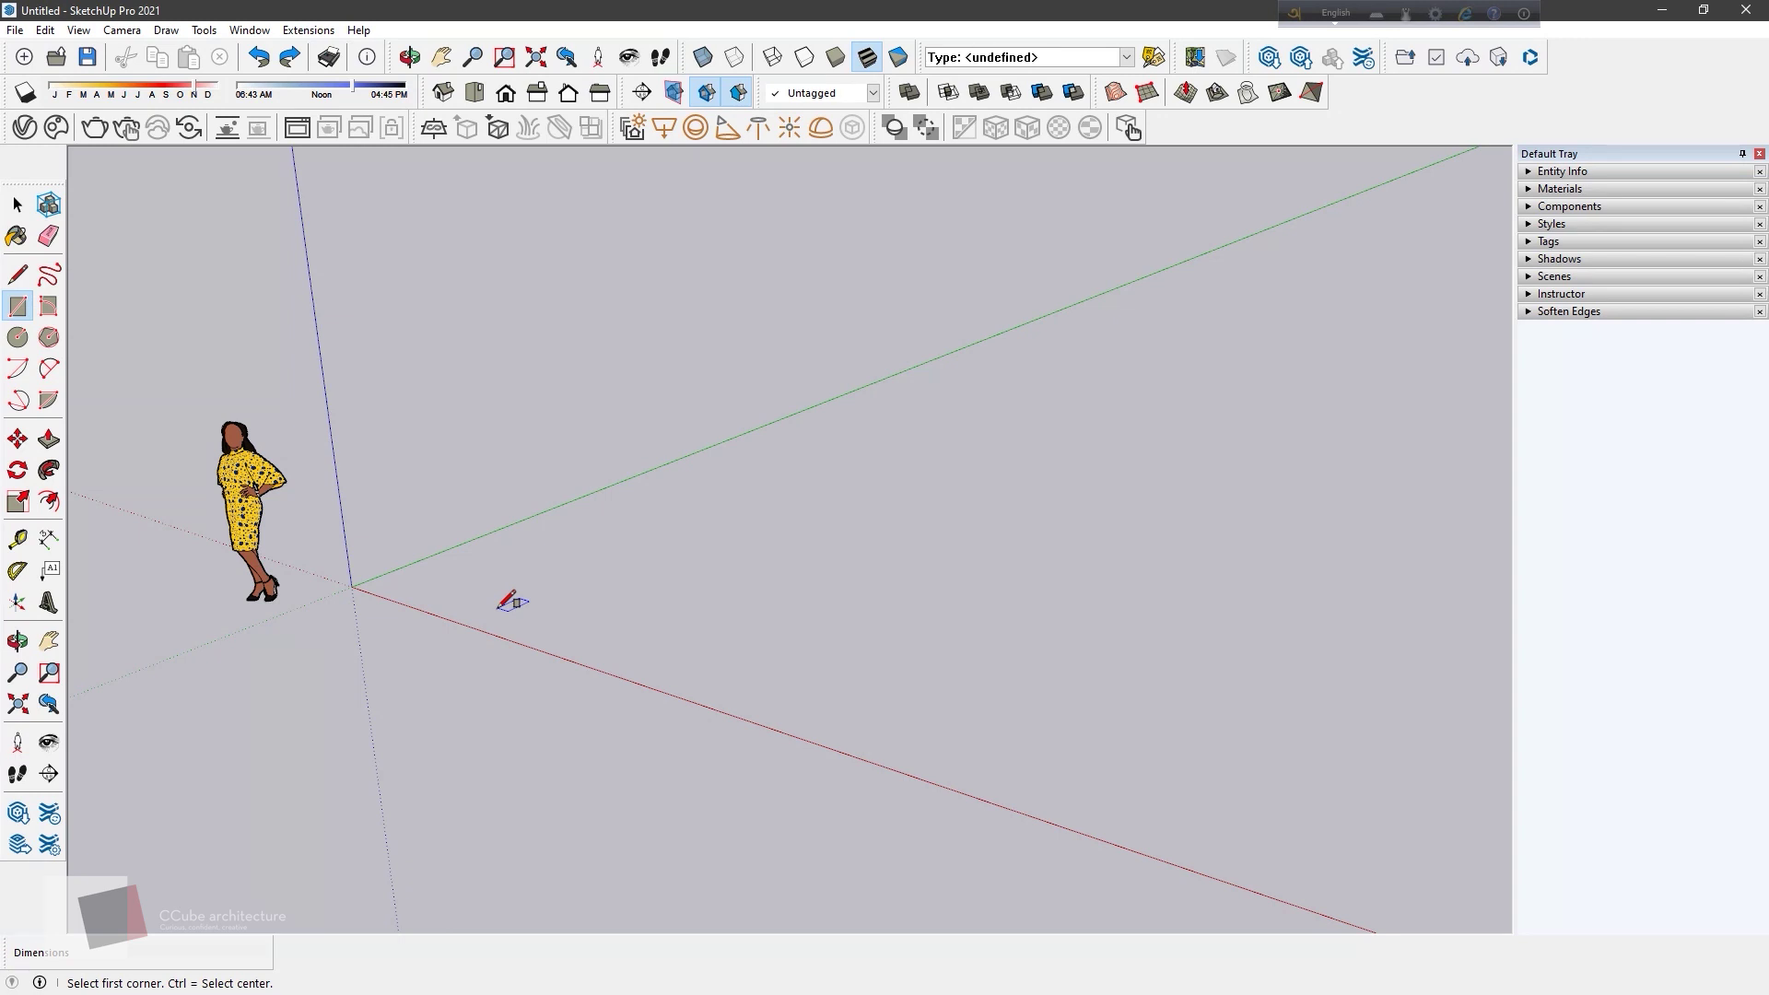
pyautogui.click(523, 623)
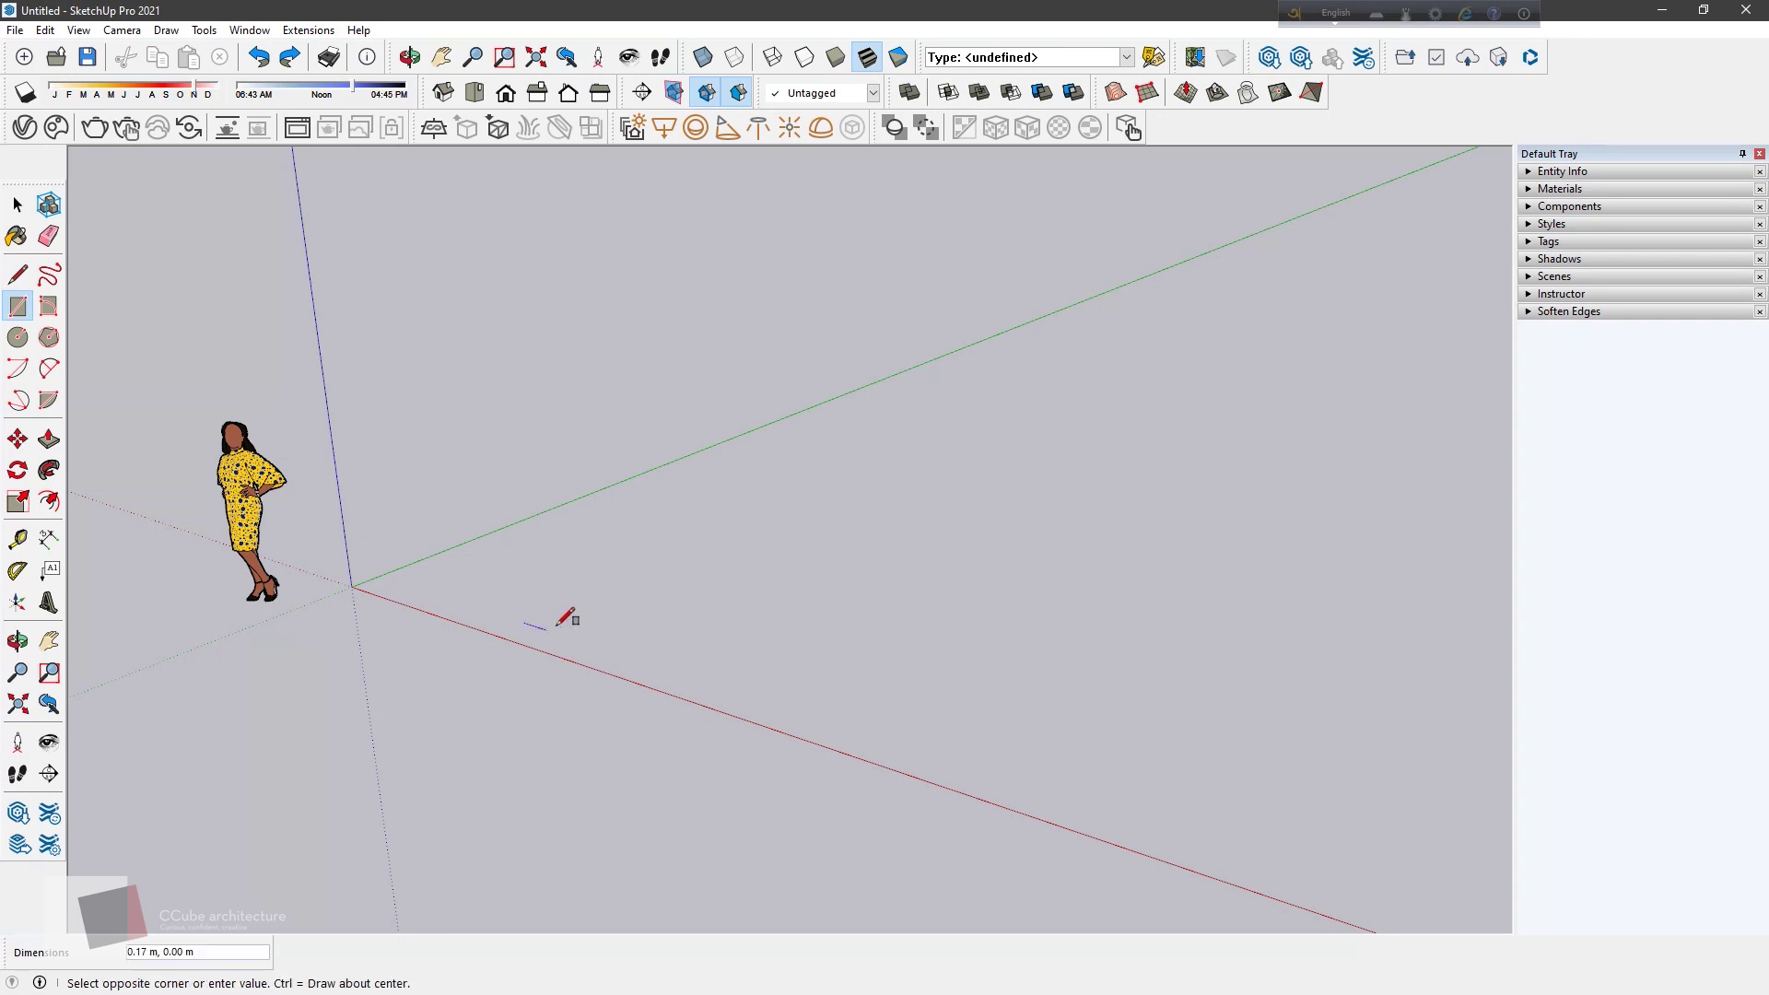
pyautogui.click(1234, 720)
pyautogui.press('p')
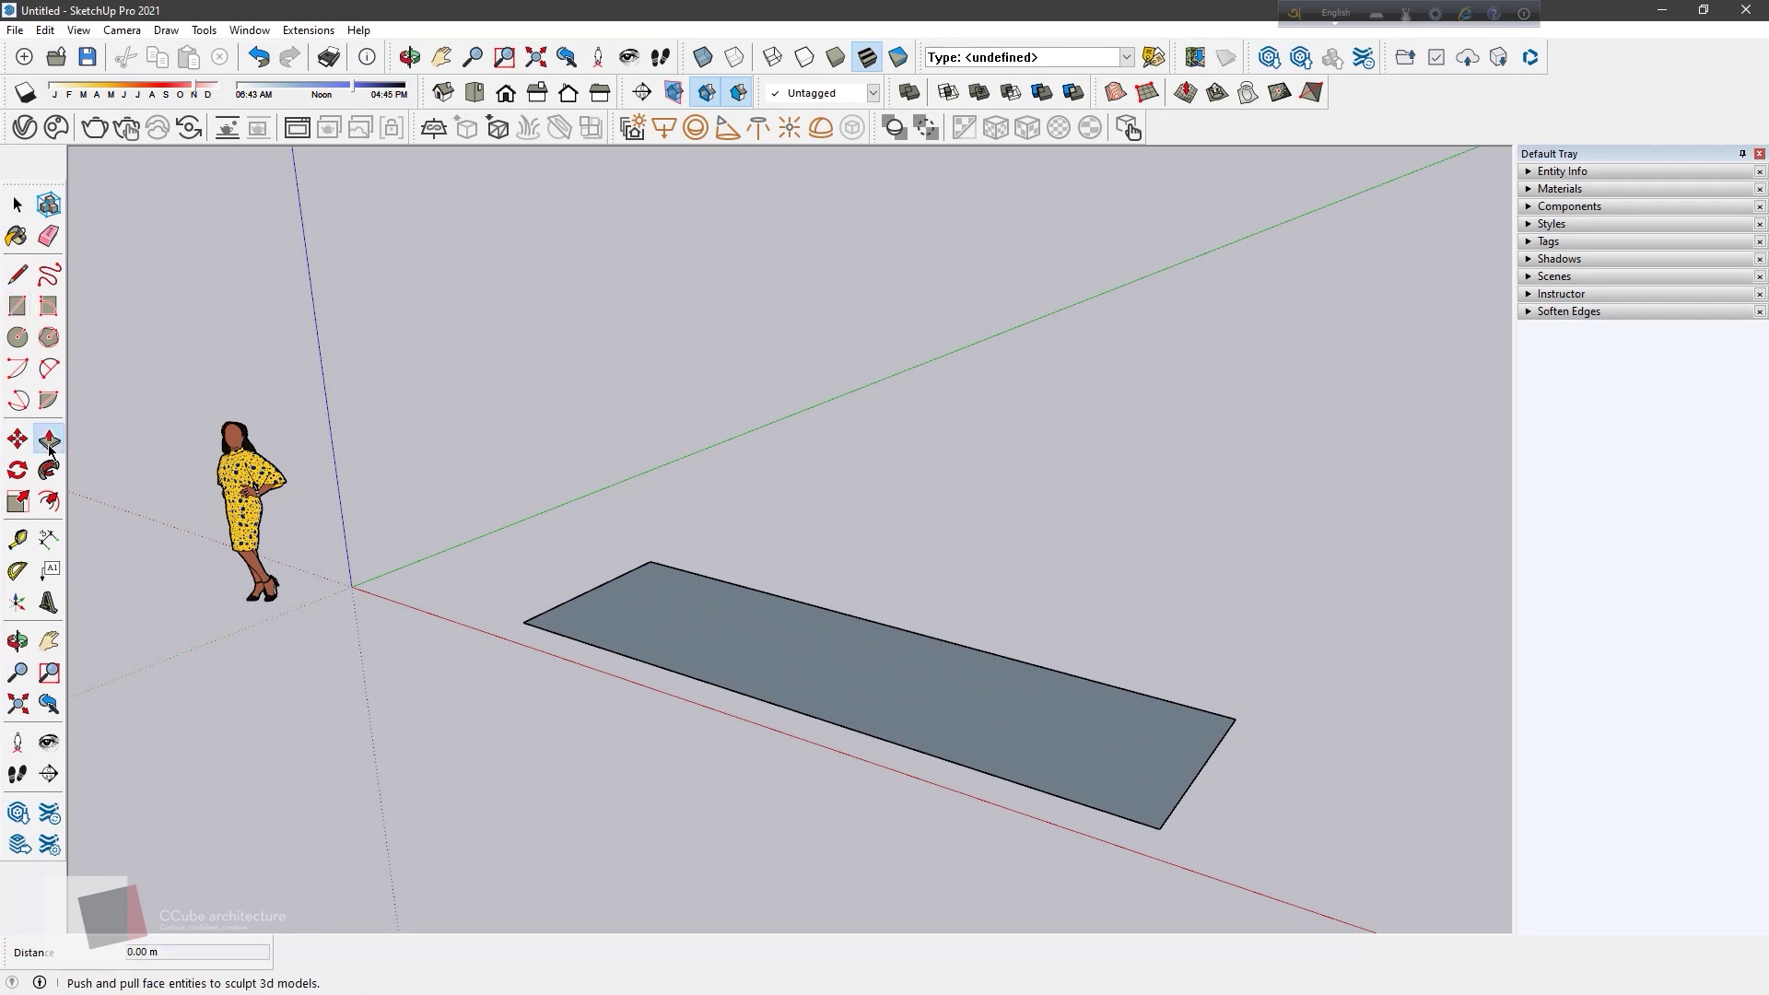
pyautogui.click(940, 659)
pyautogui.click(917, 613)
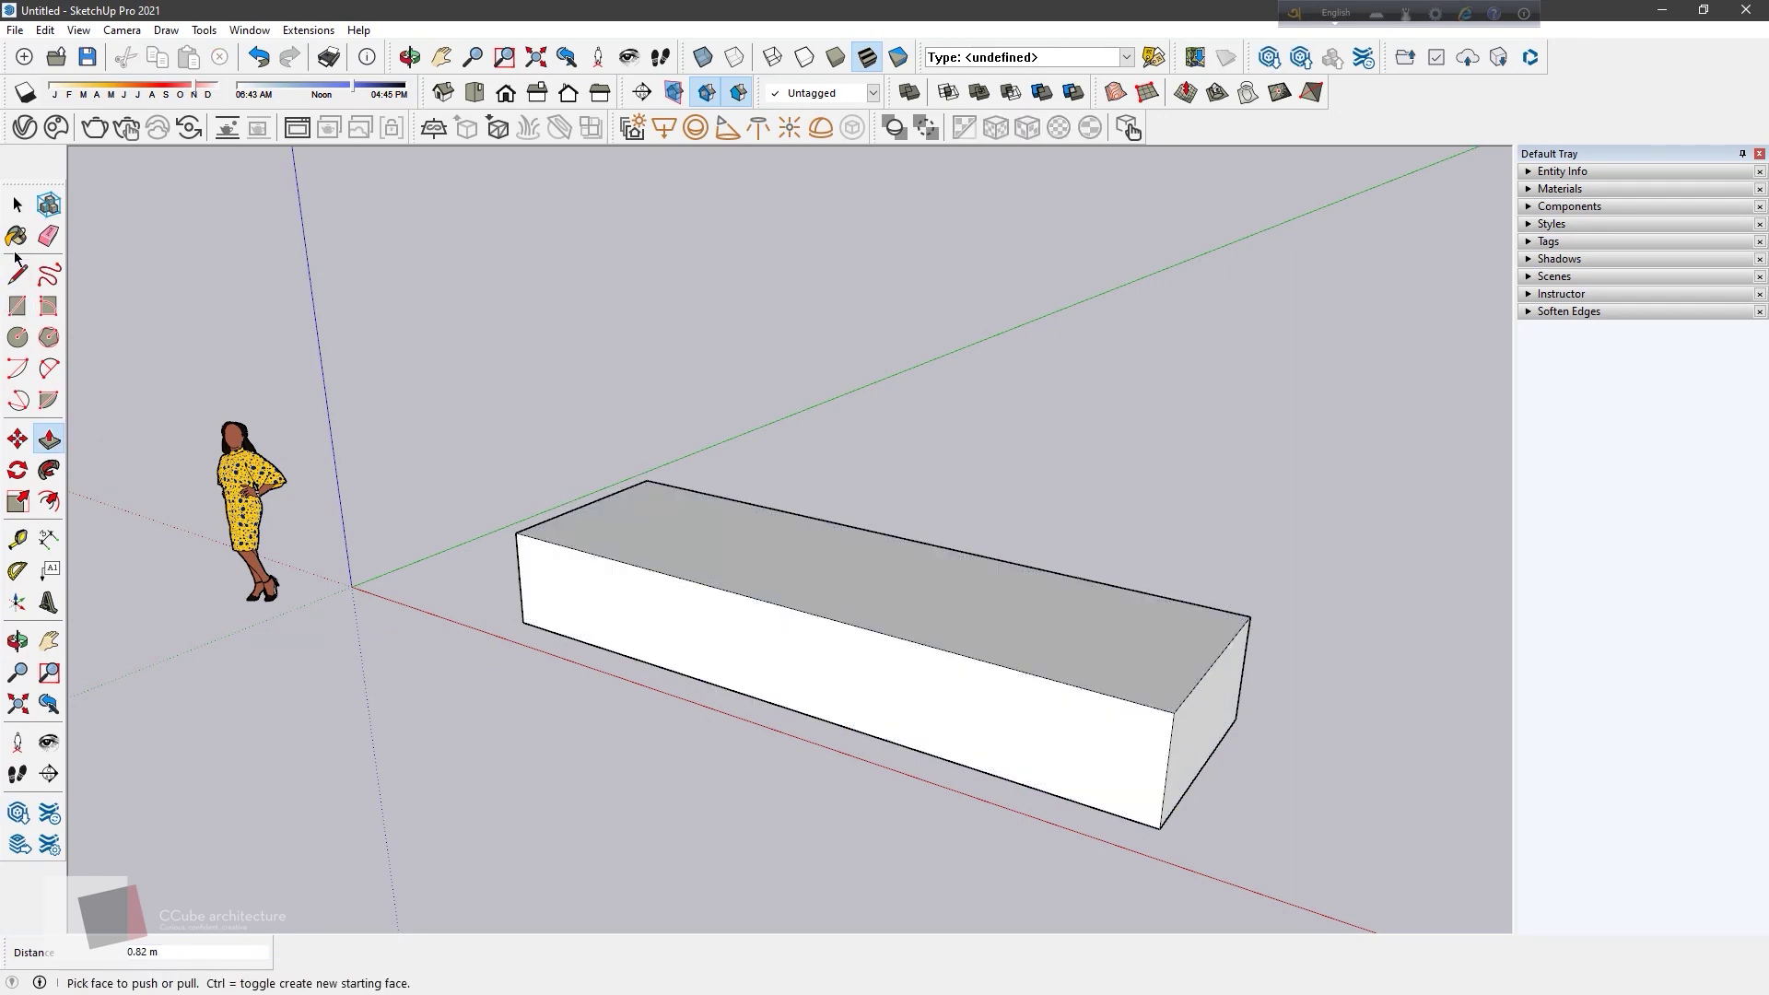
pyautogui.press('space')
# Step: Make the long box a group
pyautogui.tripleClick(783, 572)
pyautogui.rightClick(786, 572)
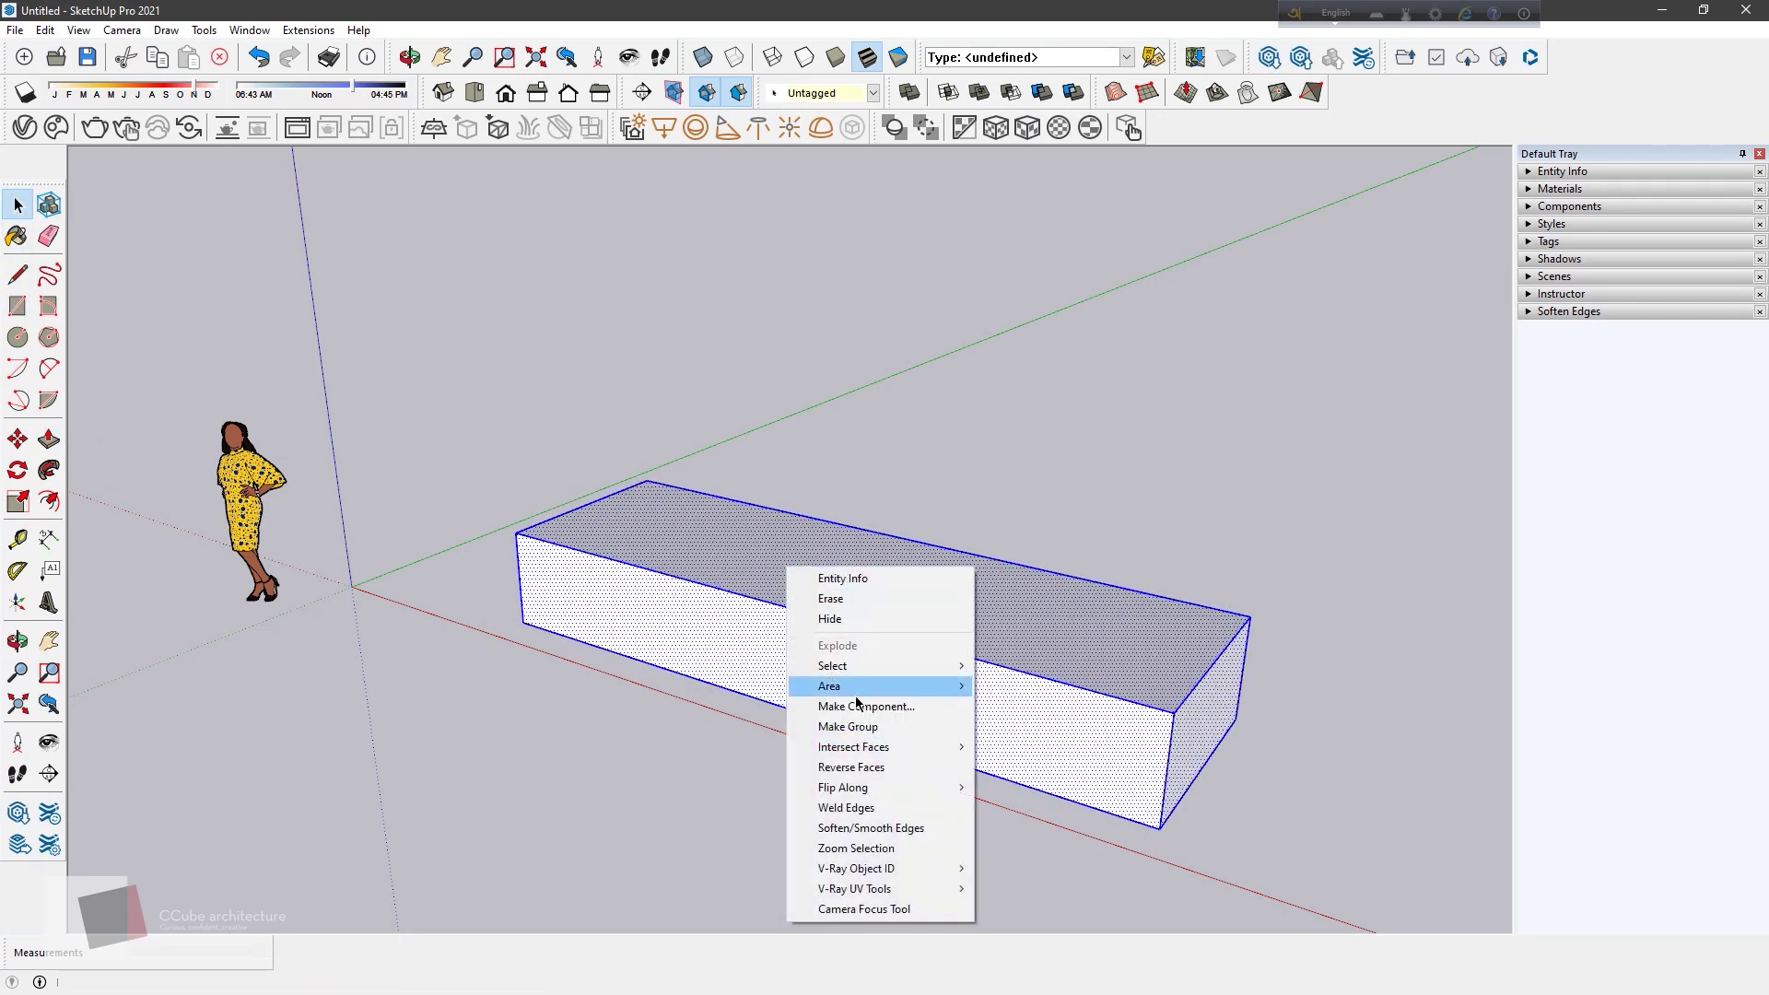
pyautogui.click(848, 727)
pyautogui.click(463, 759)
# Step: Draw a small rectangle at the box top's right end and pull it up into a block
pyautogui.click(17, 306)
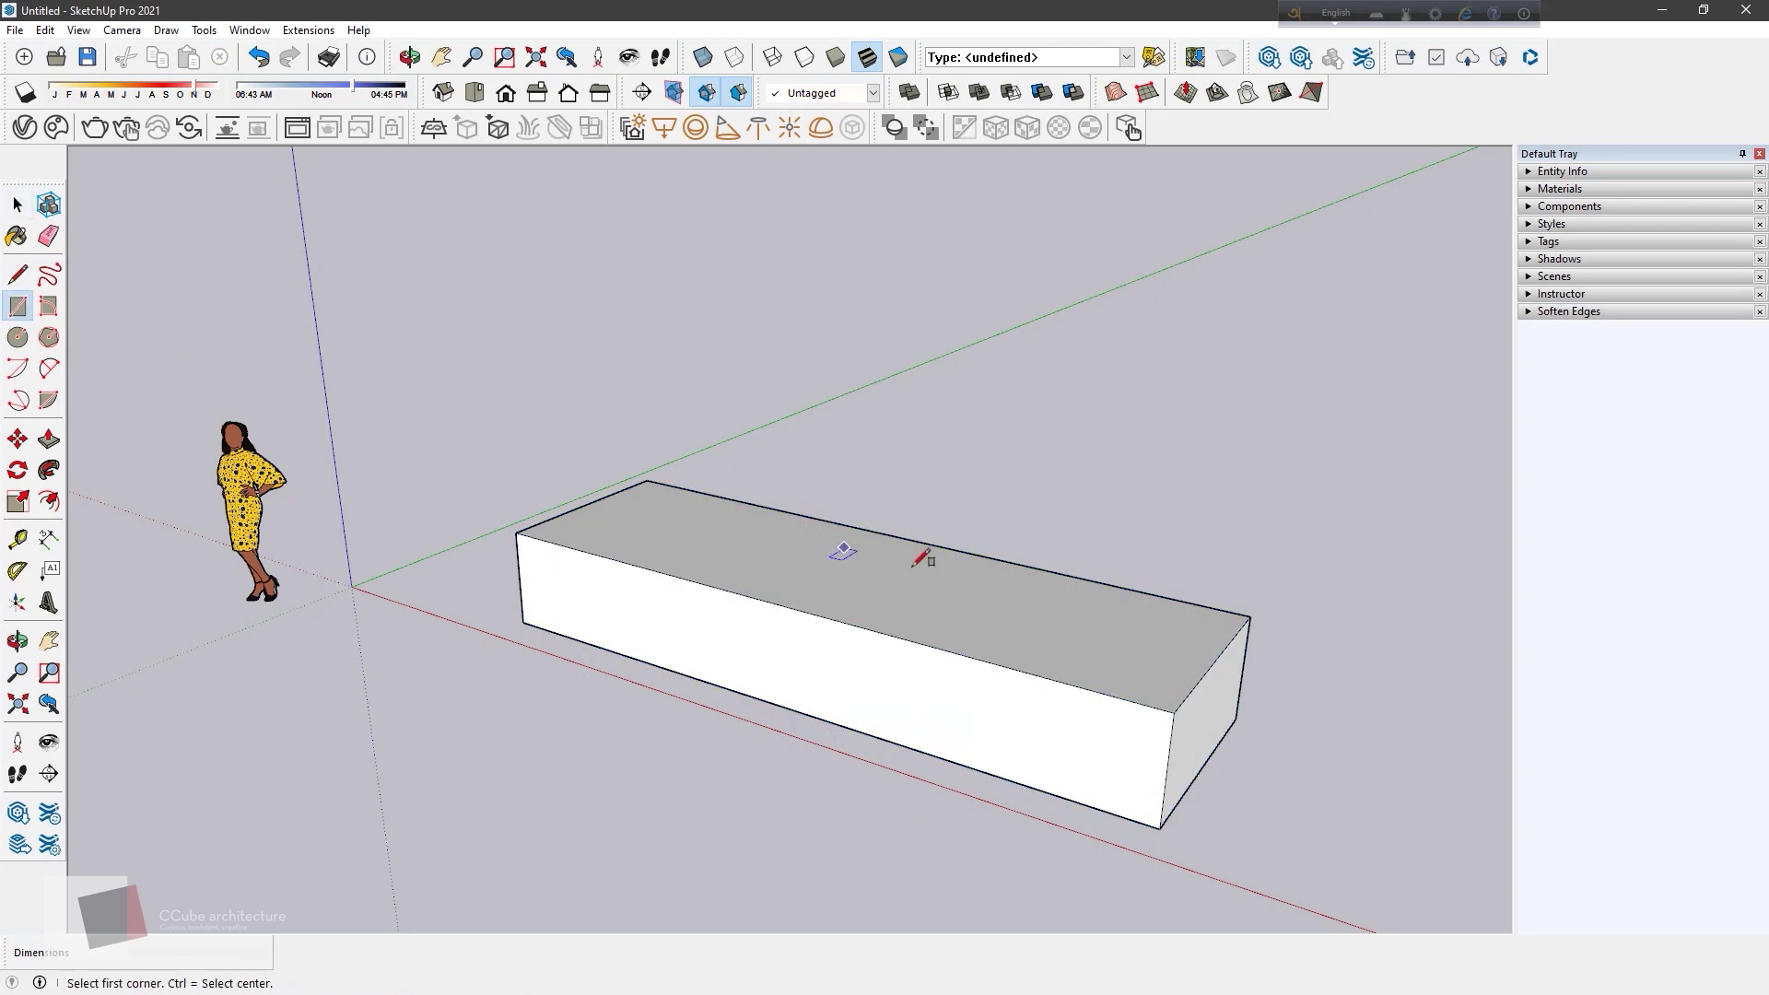
pyautogui.click(1195, 685)
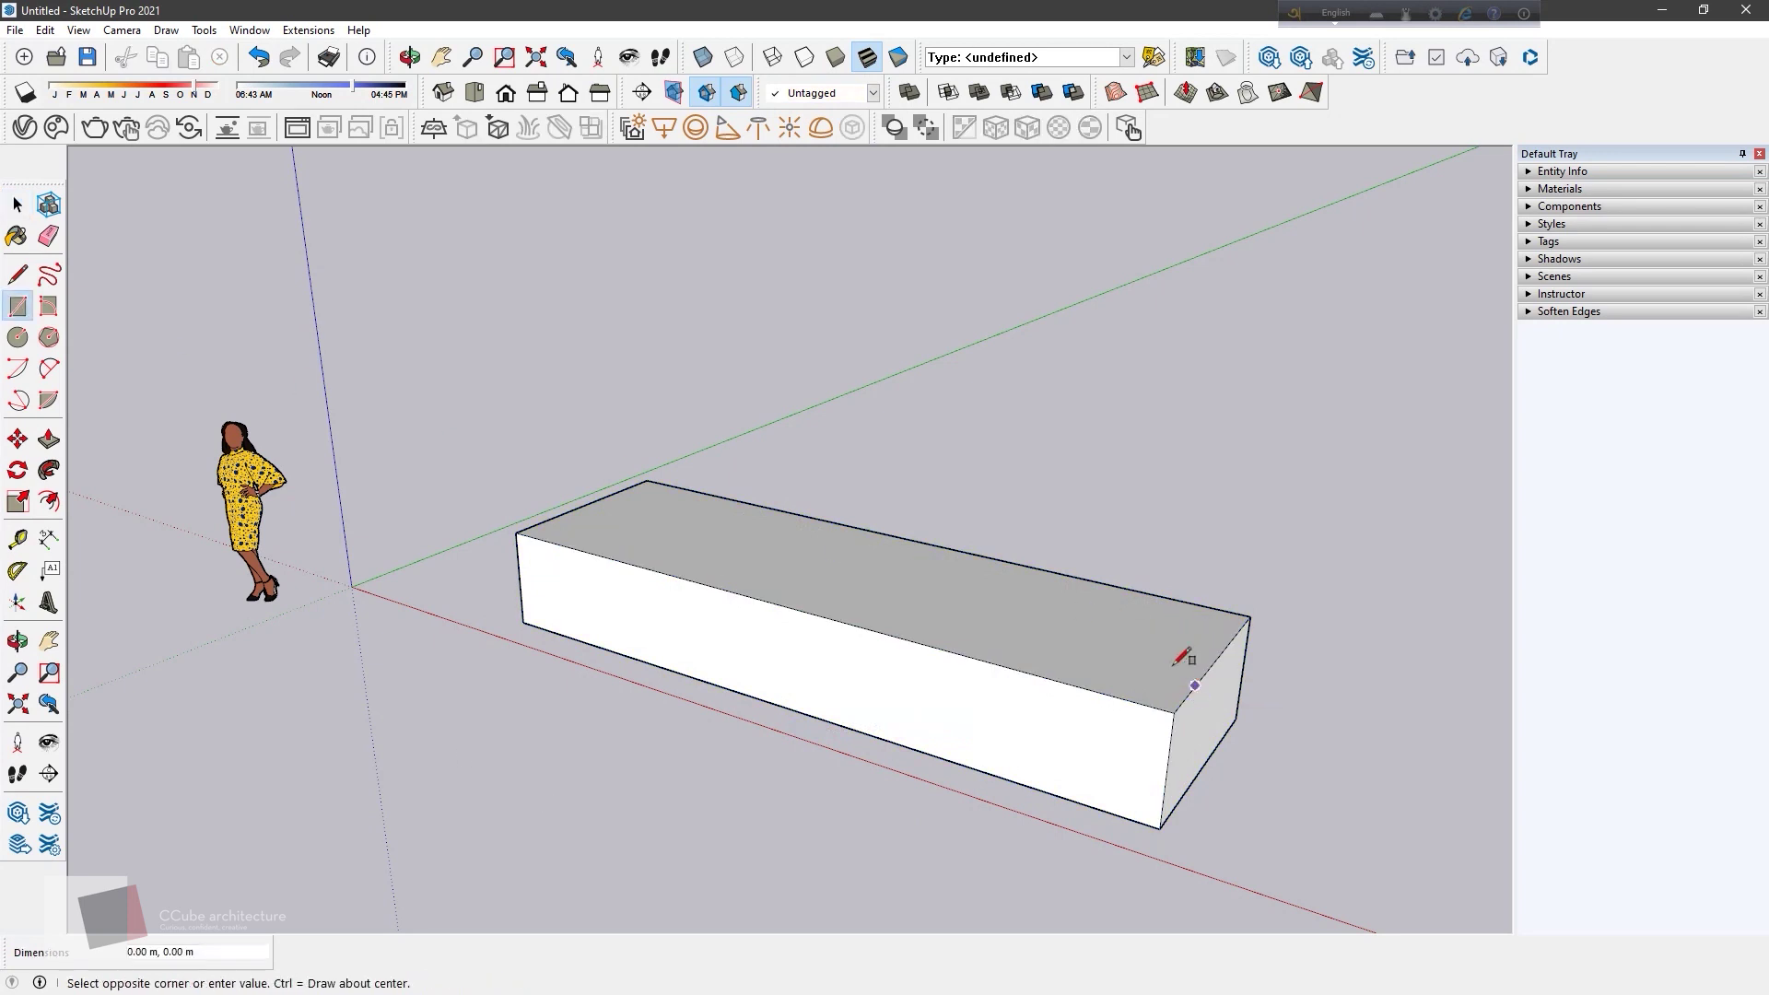
pyautogui.click(1087, 610)
pyautogui.click(49, 440)
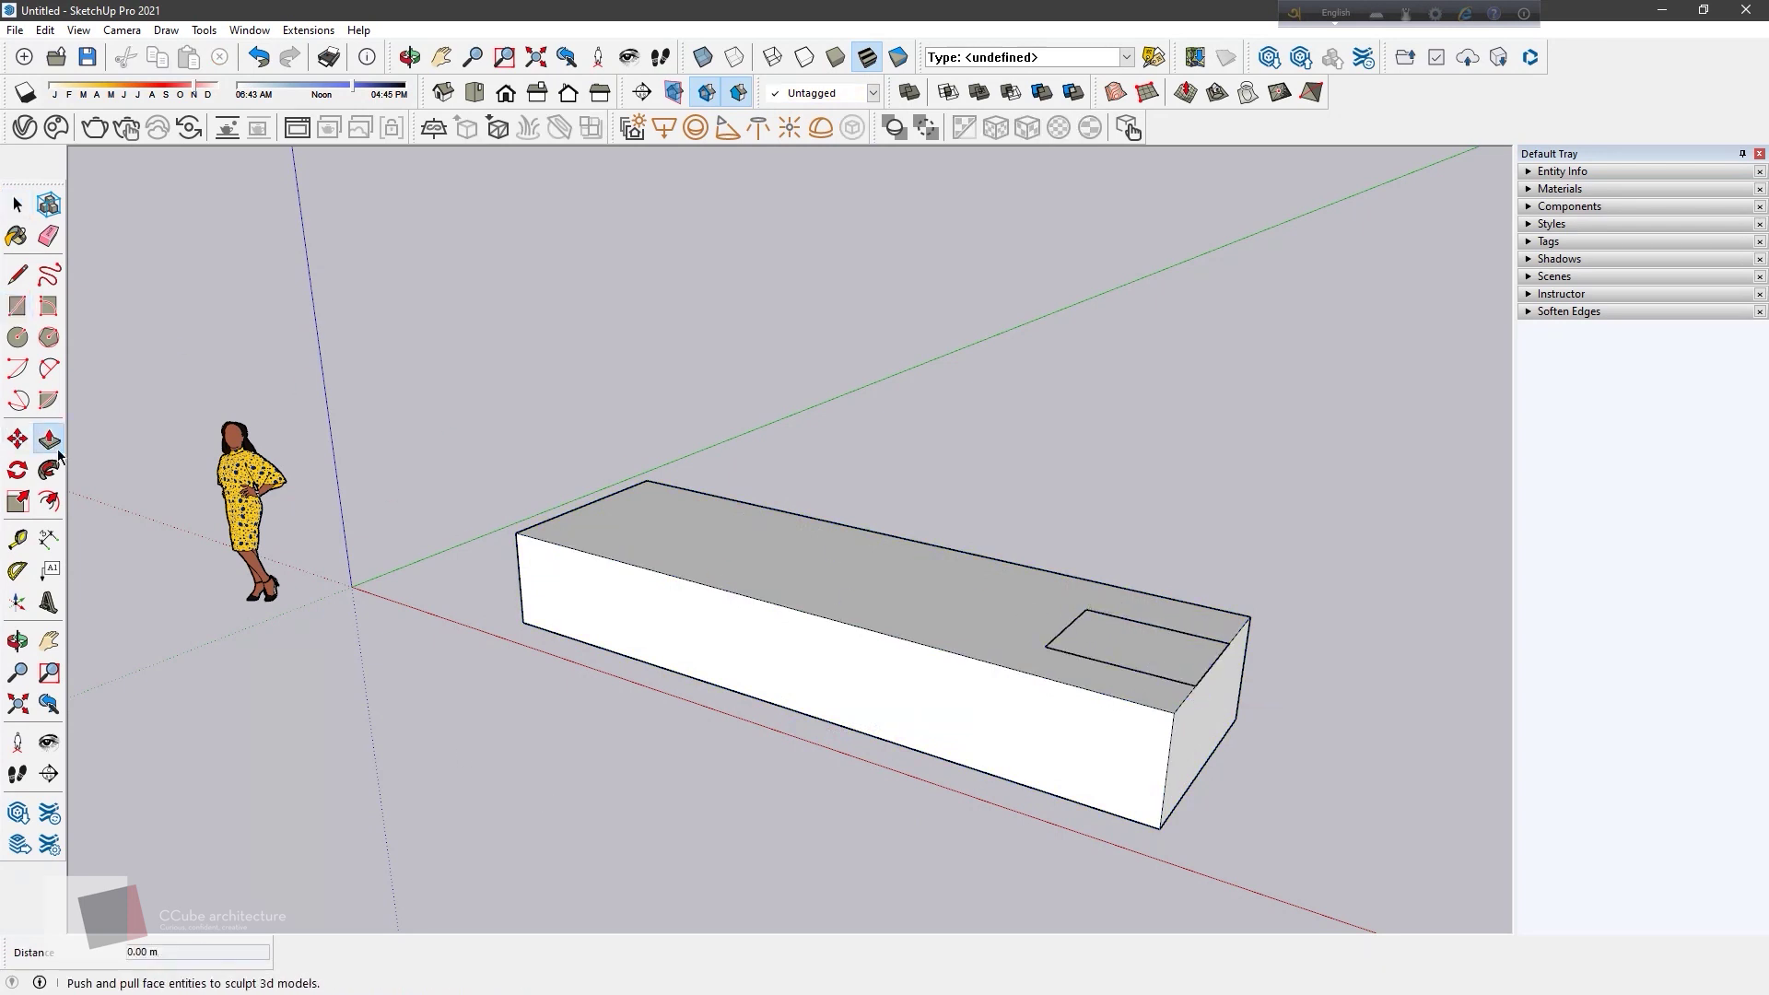
pyautogui.click(1149, 664)
pyautogui.click(1187, 505)
# Step: Make the raised block a group
pyautogui.click(17, 204)
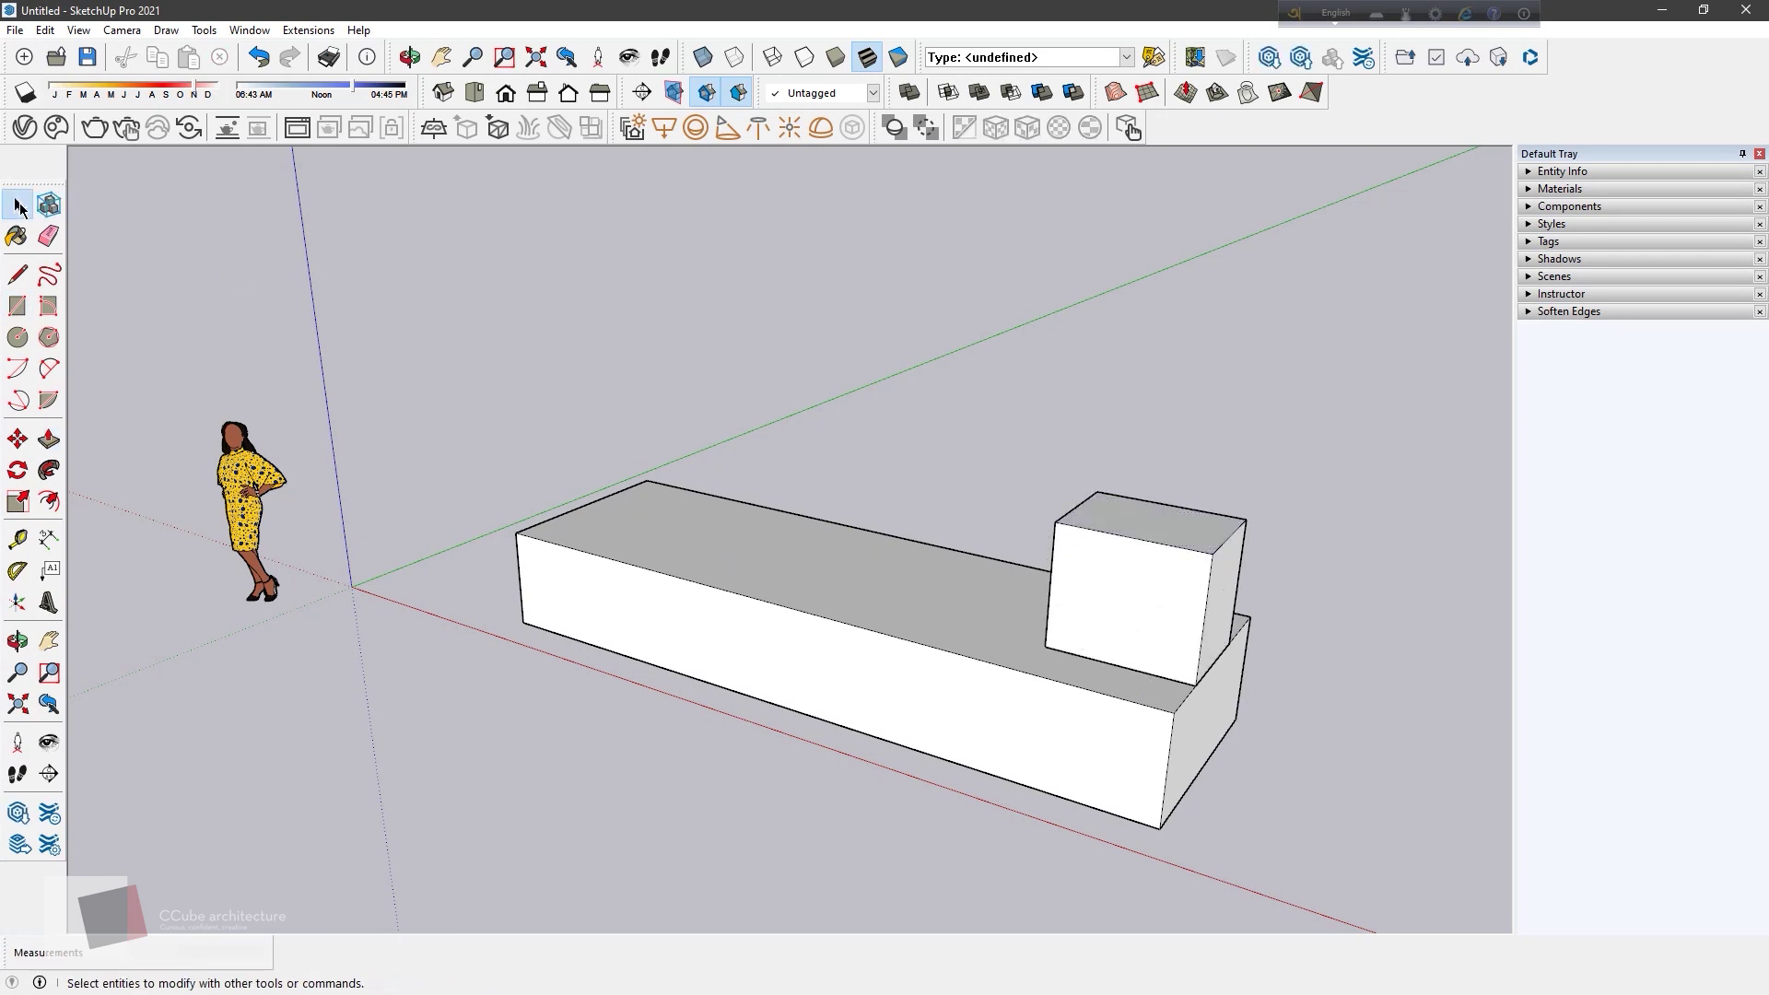
pyautogui.tripleClick(1069, 557)
pyautogui.rightClick(1069, 557)
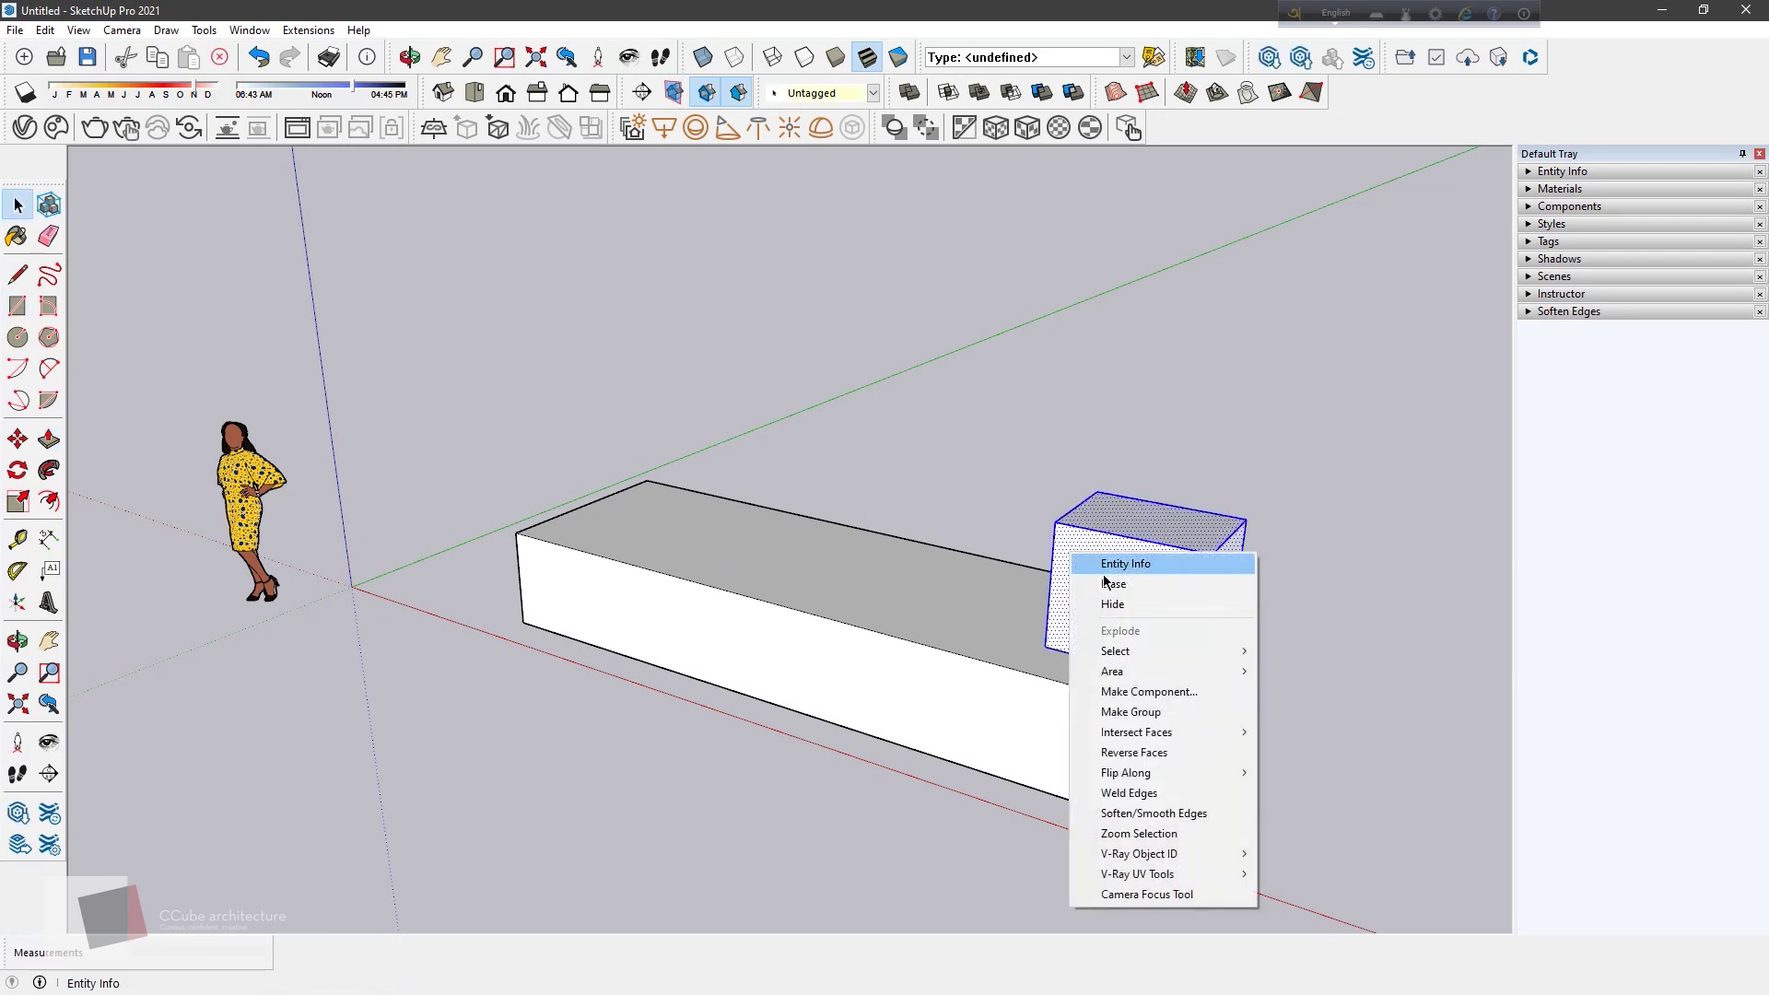
pyautogui.click(1131, 711)
pyautogui.click(948, 769)
pyautogui.moveTo(674, 655)
pyautogui.mouseDown(button='middle')
pyautogui.moveTo(1272, 710)
pyautogui.moveTo(348, 600)
pyautogui.mouseUp(button='middle')
pyautogui.click(17, 470)
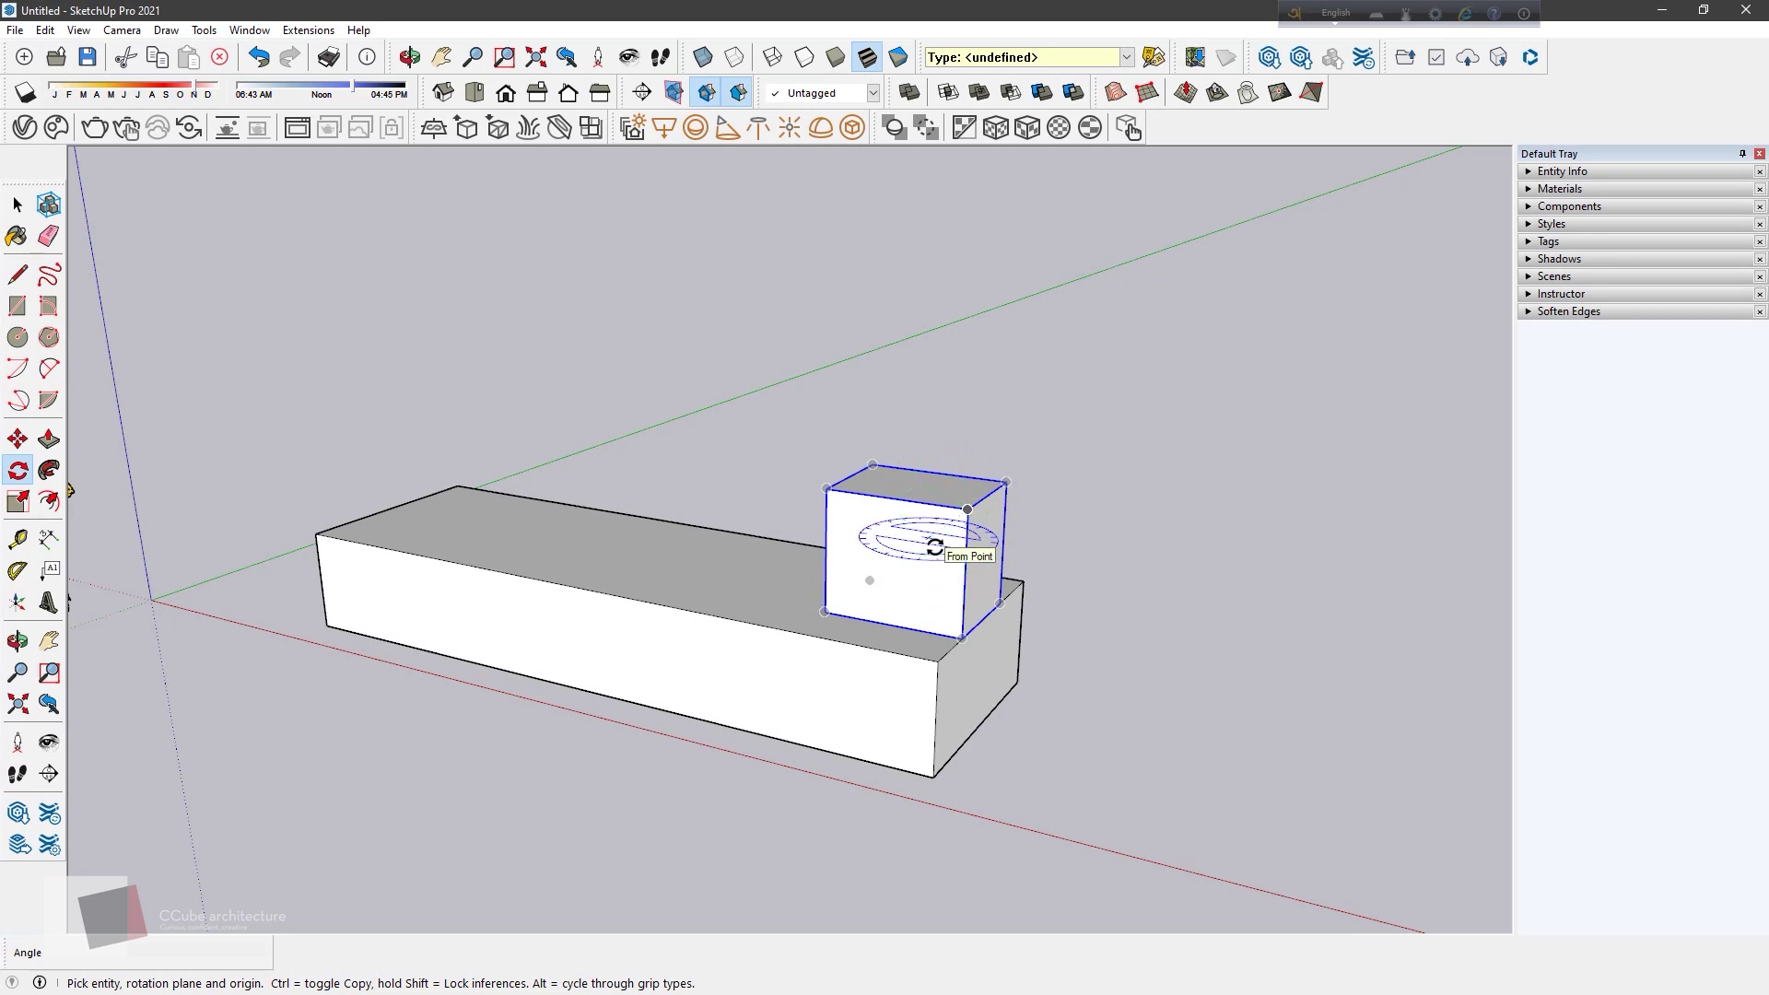
pyautogui.press('Left')
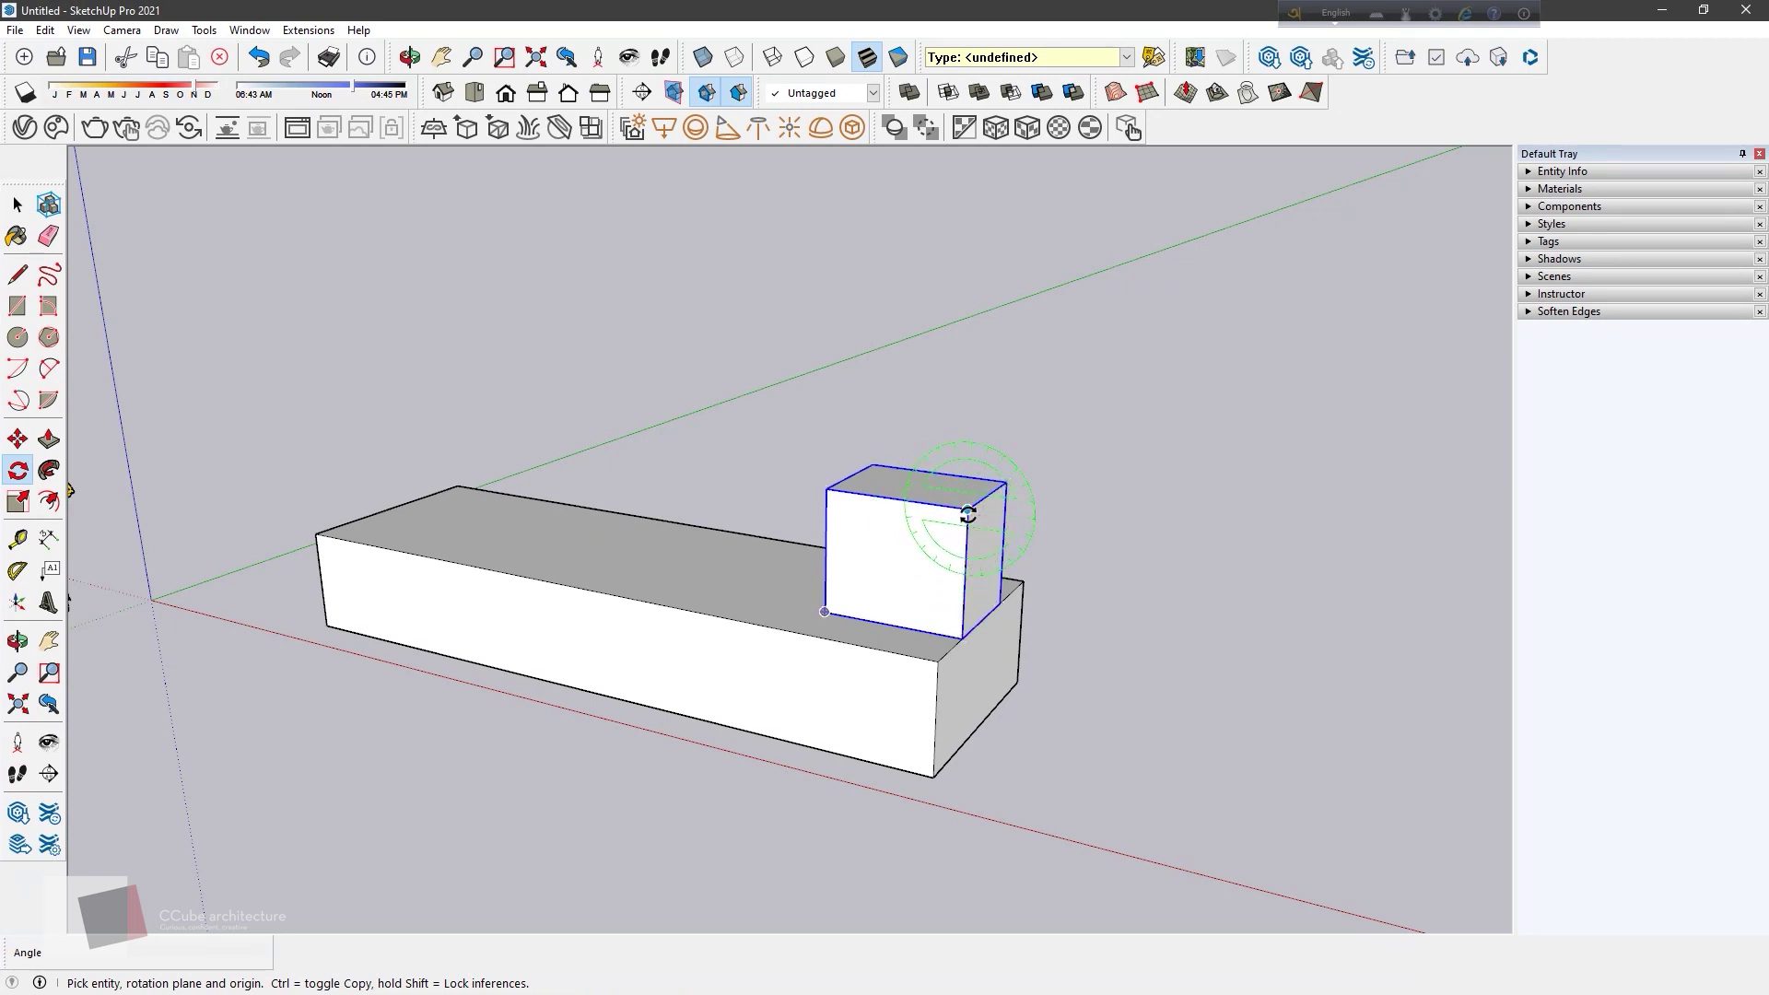
pyautogui.click(967, 514)
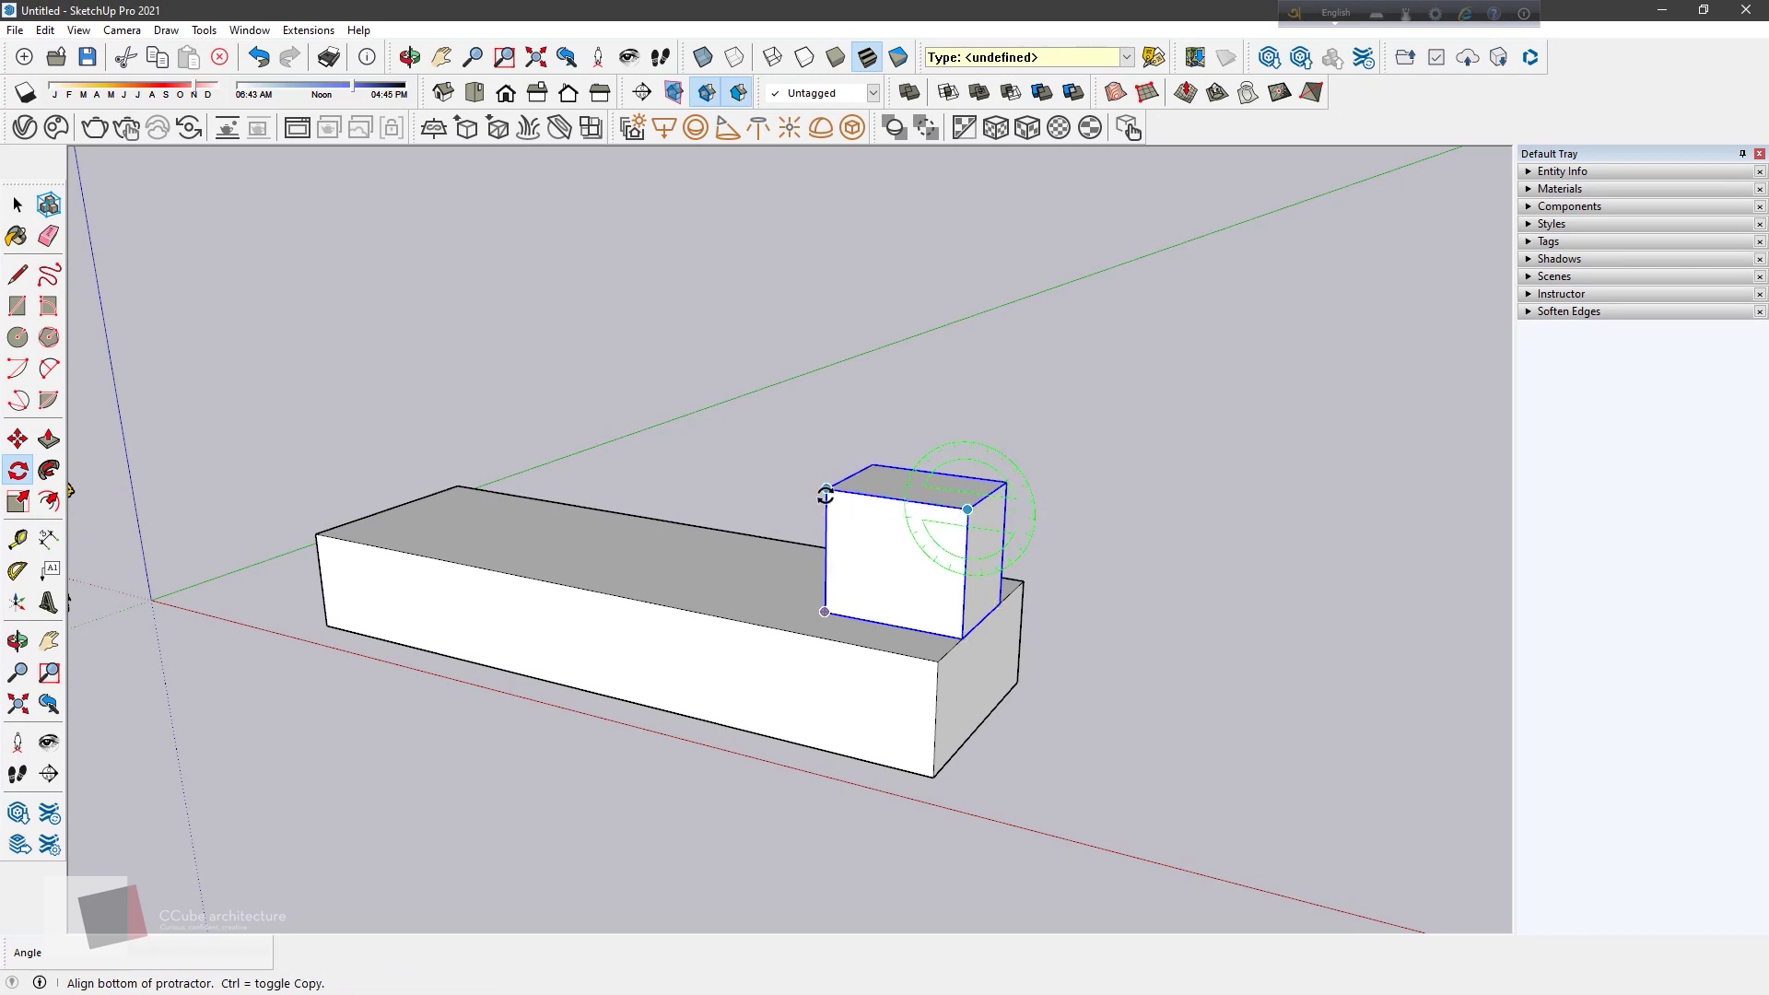
pyautogui.click(826, 495)
pyautogui.press('Escape')
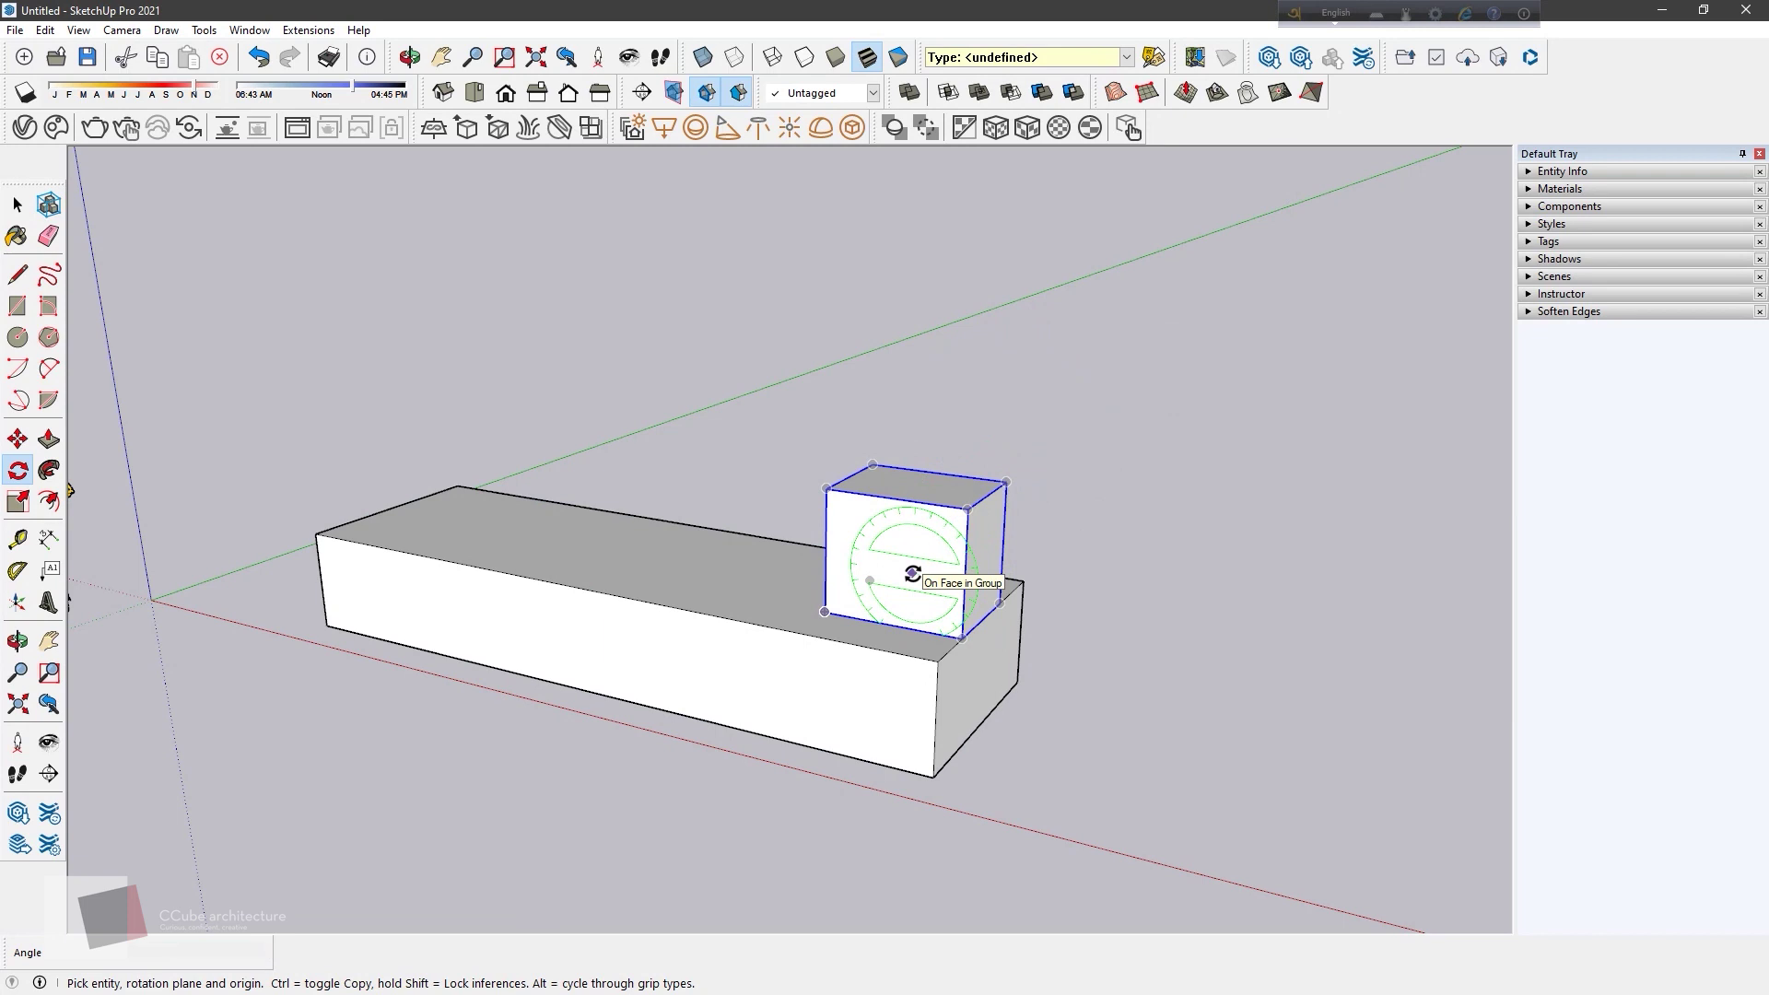
pyautogui.moveTo(913, 574); pyautogui.dragTo(861, 592, button='middle')
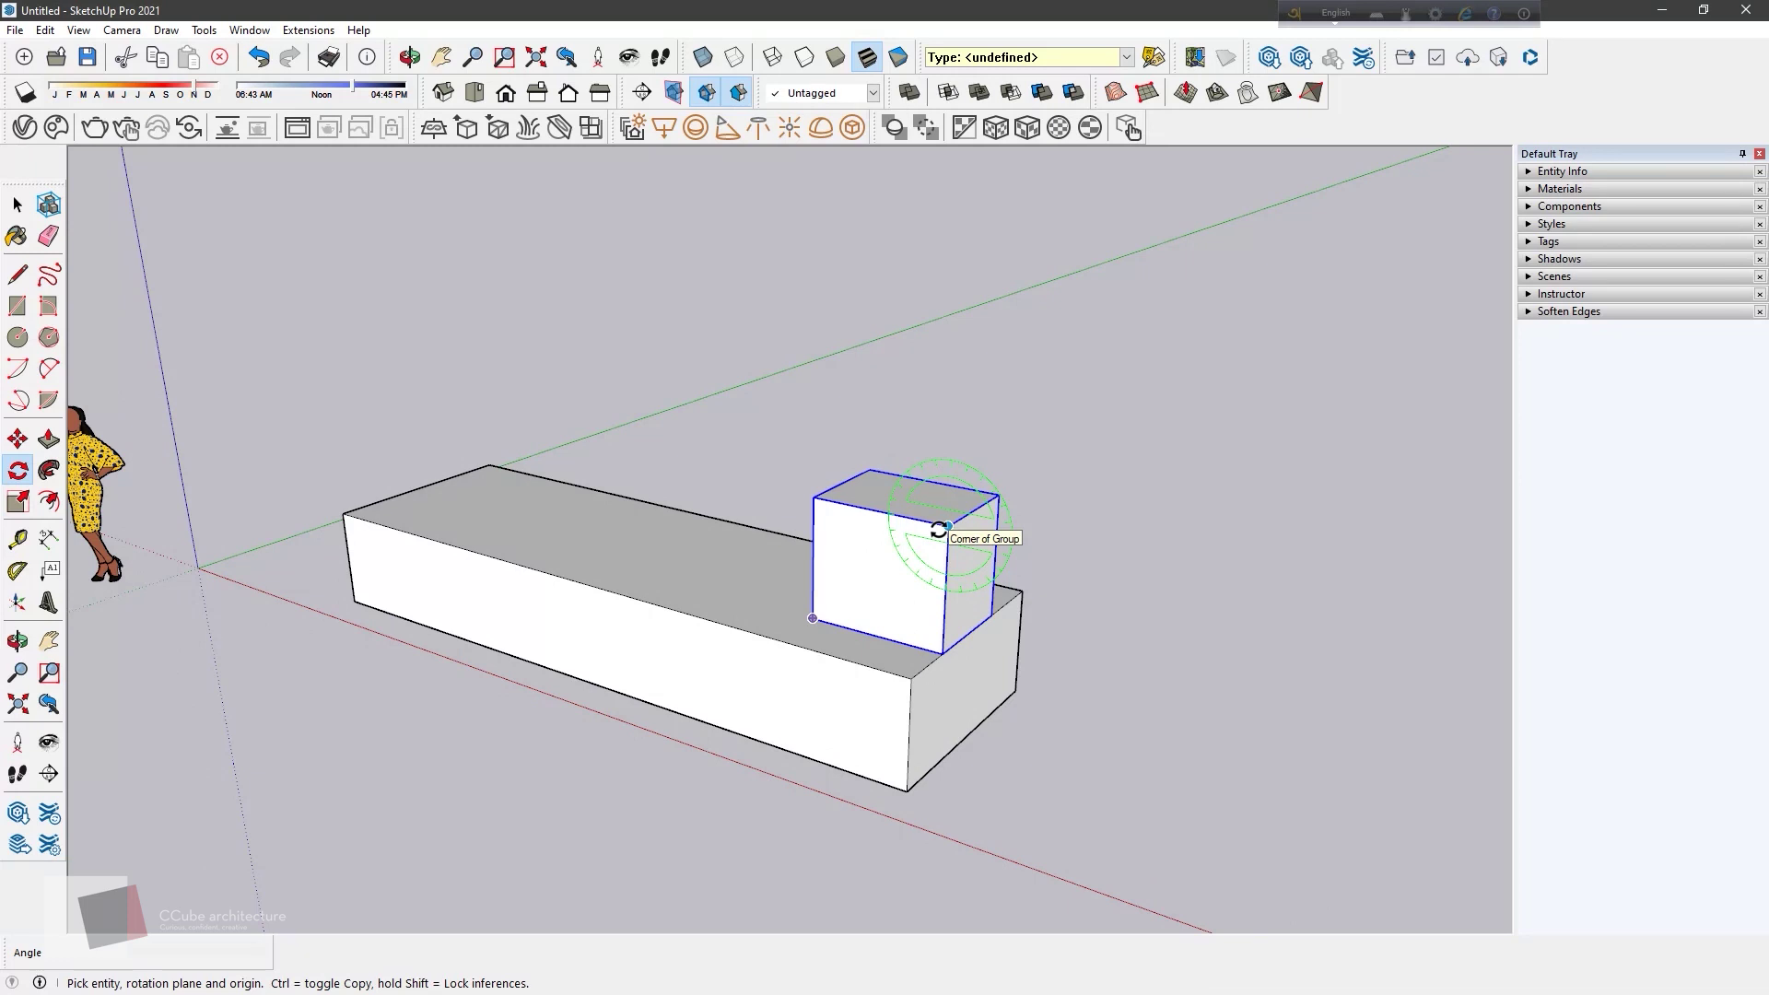
pyautogui.click(939, 531)
pyautogui.press('Escape')
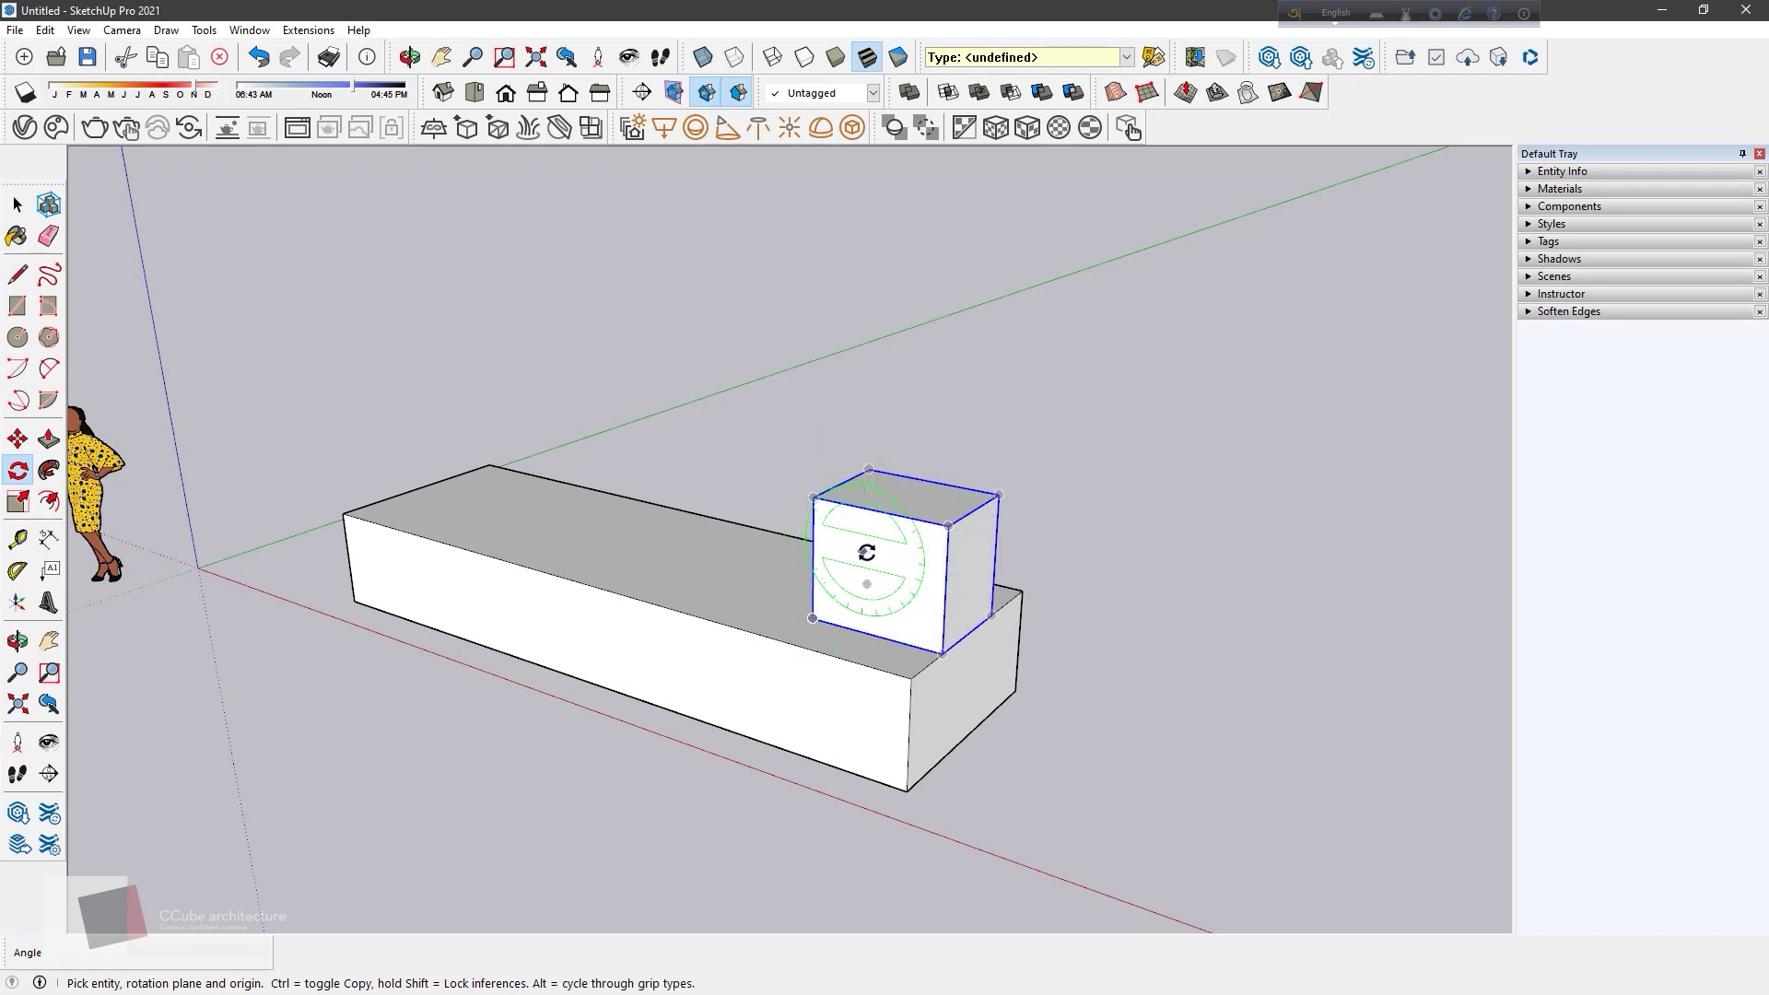
pyautogui.moveTo(843, 543); pyautogui.dragTo(908, 555, button='middle')
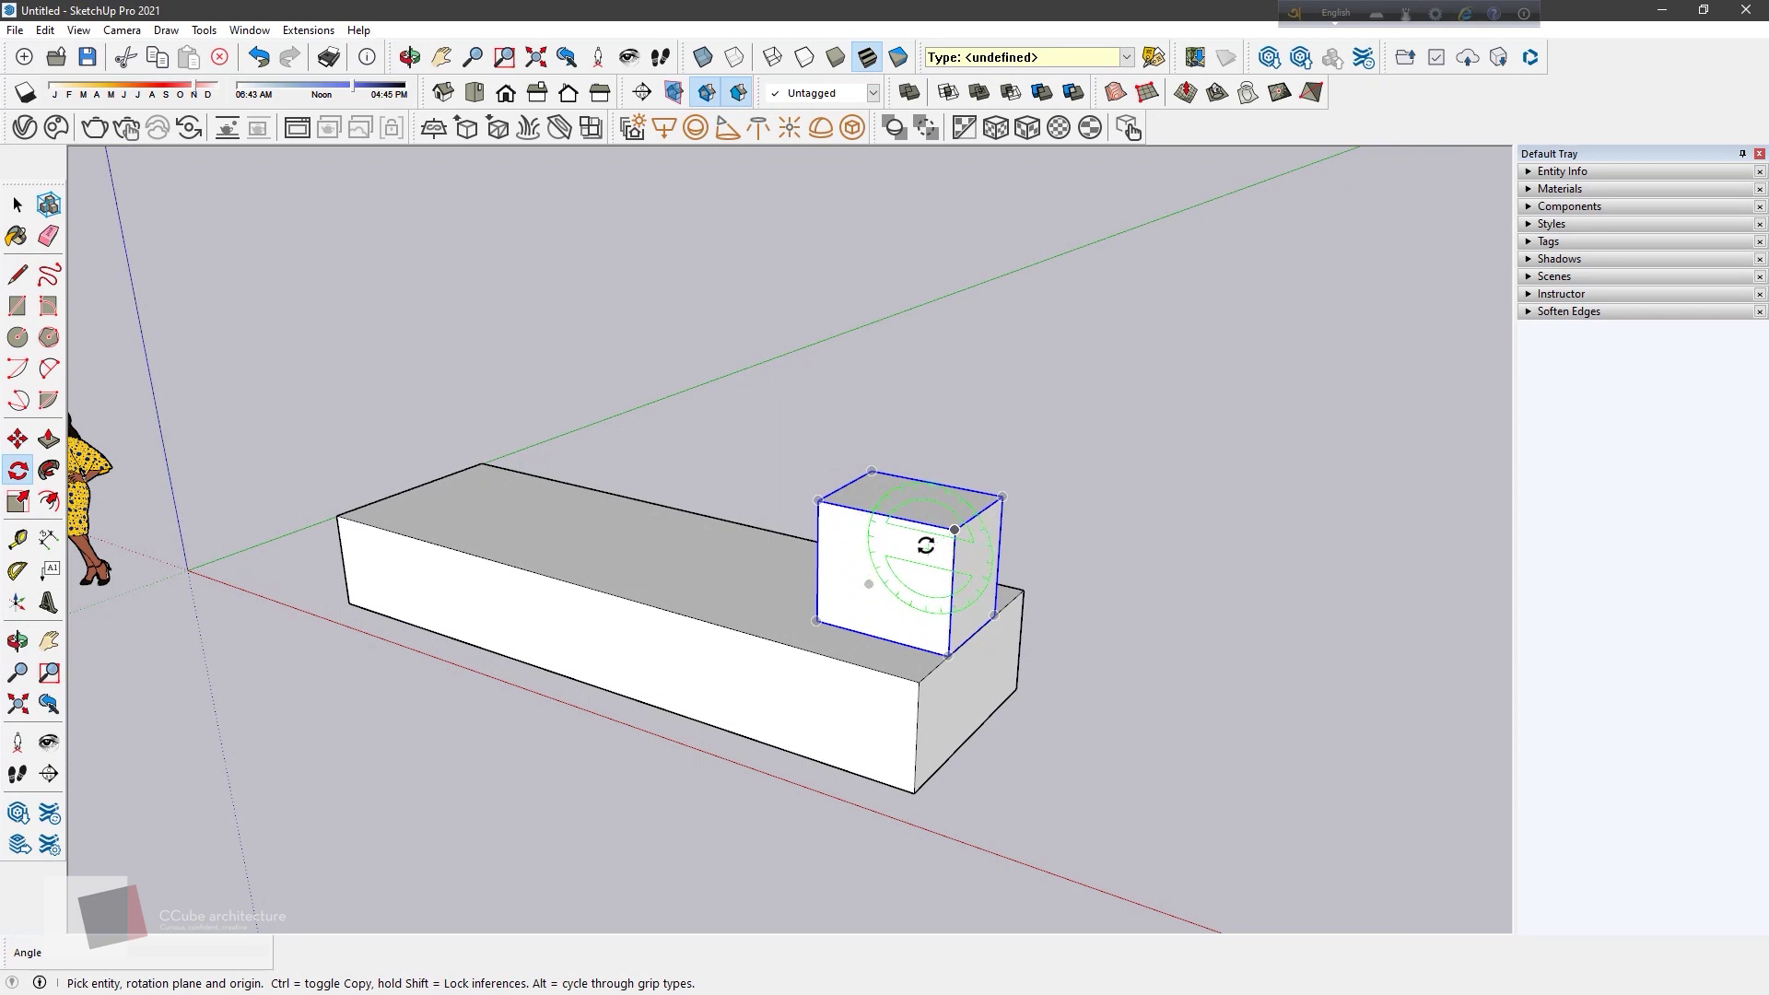
pyautogui.press('Down')
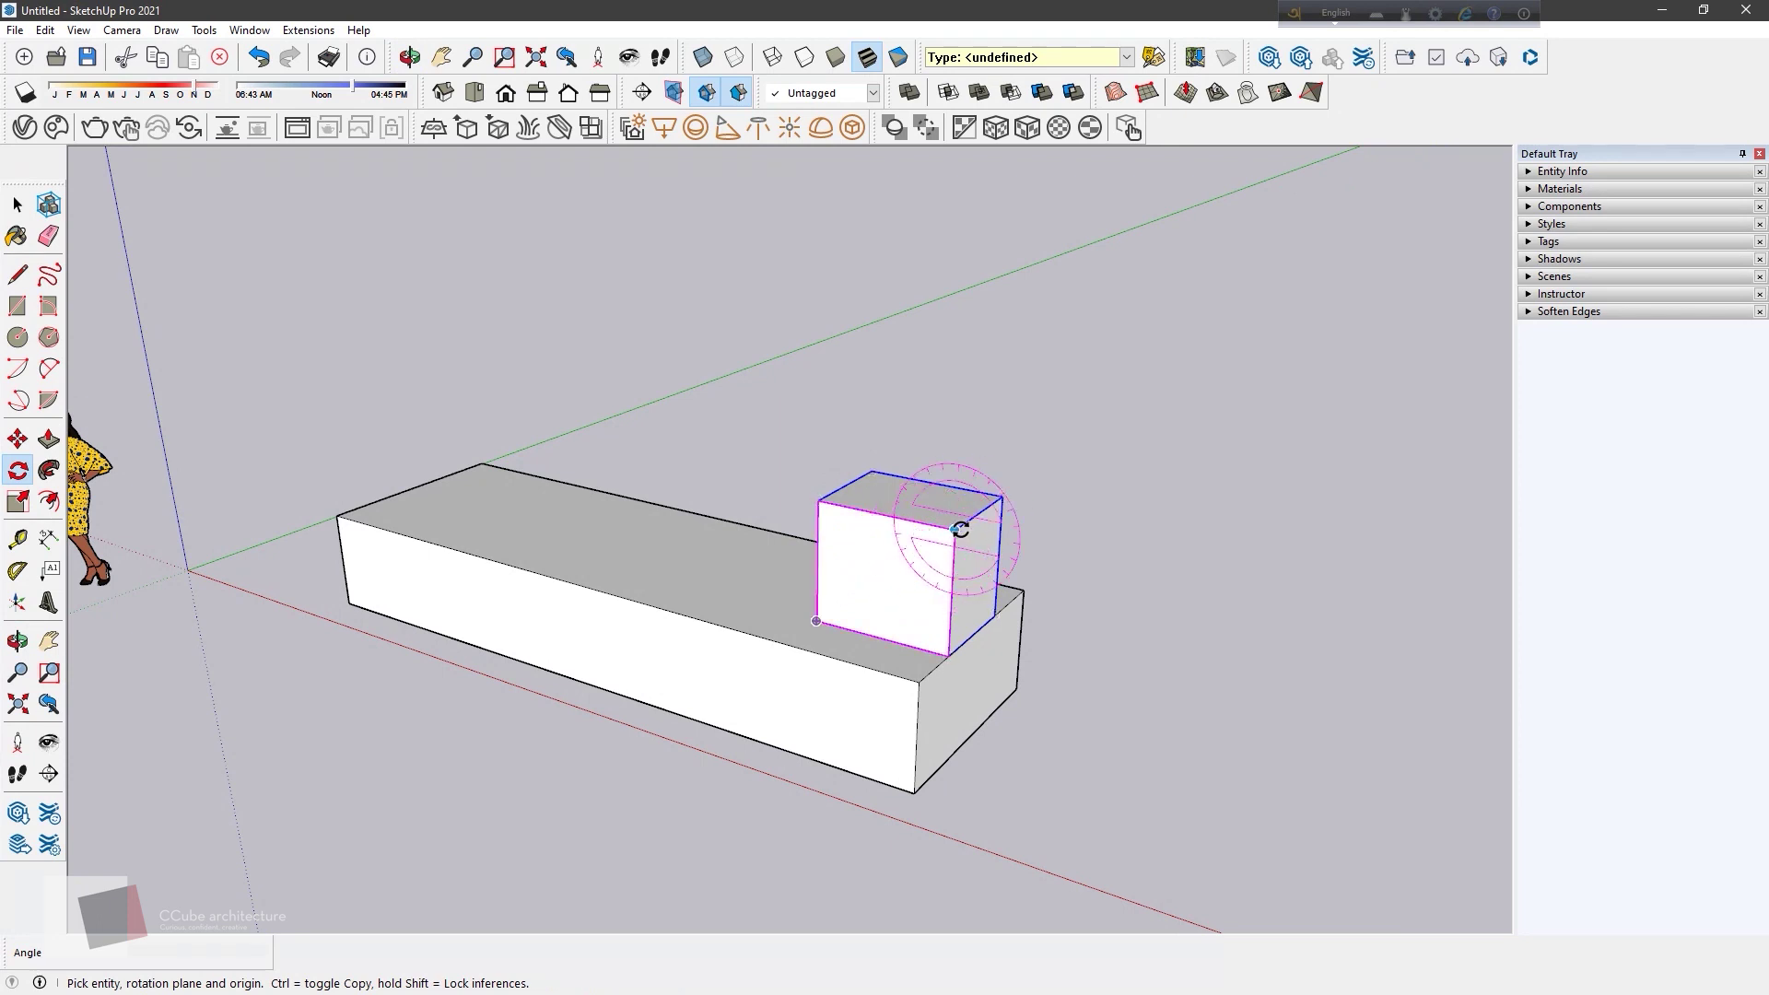
pyautogui.press('Left')
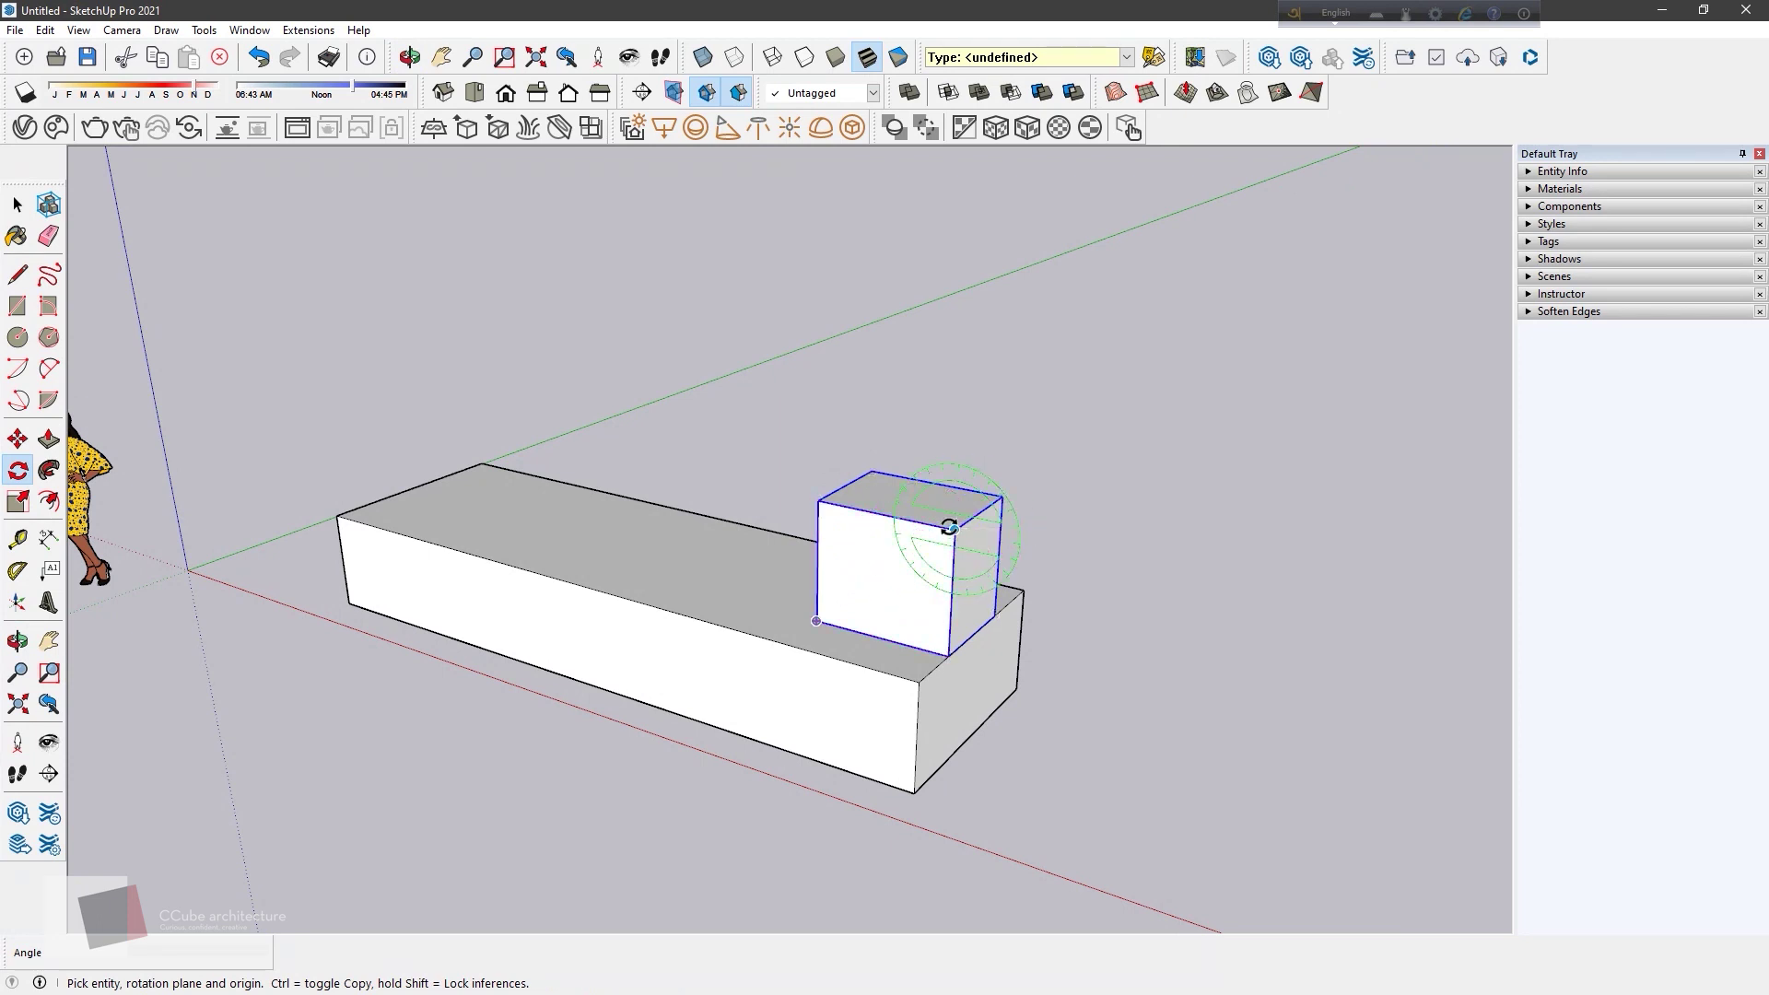
# Step: Try tilting the cube block with Rotate, then undo and cancel so it stays upright
pyautogui.click(949, 527)
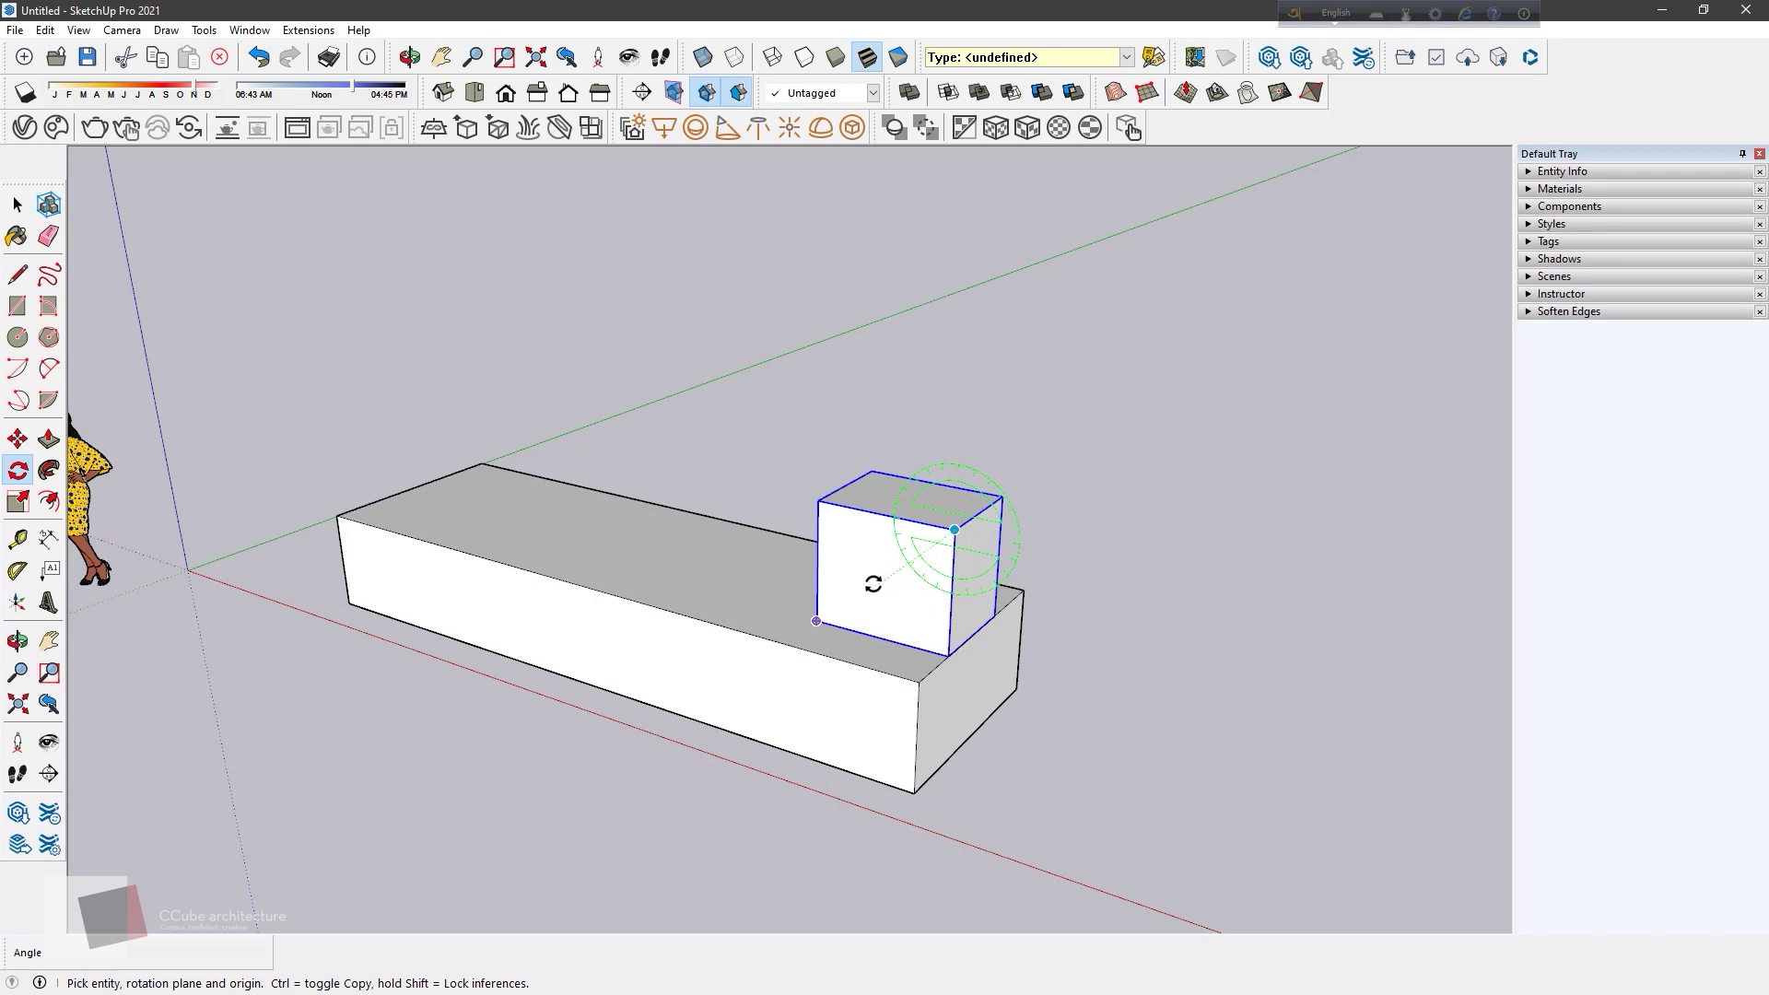
pyautogui.click(790, 687)
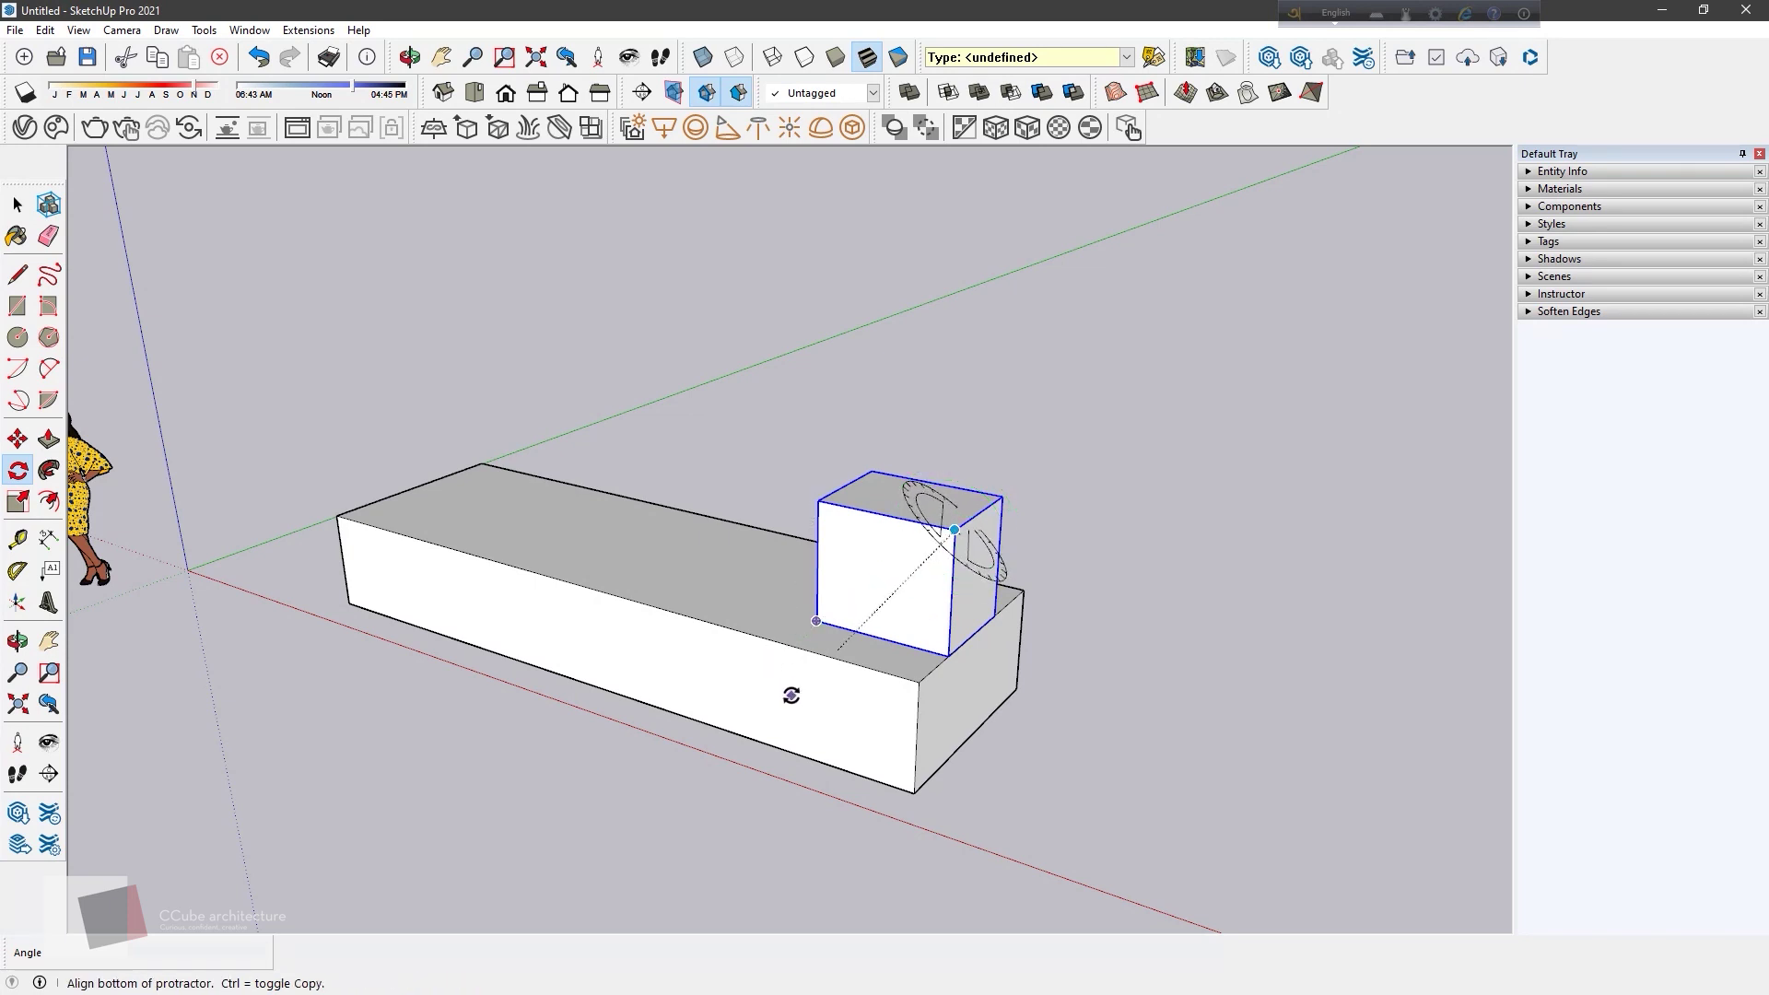
pyautogui.click(814, 615)
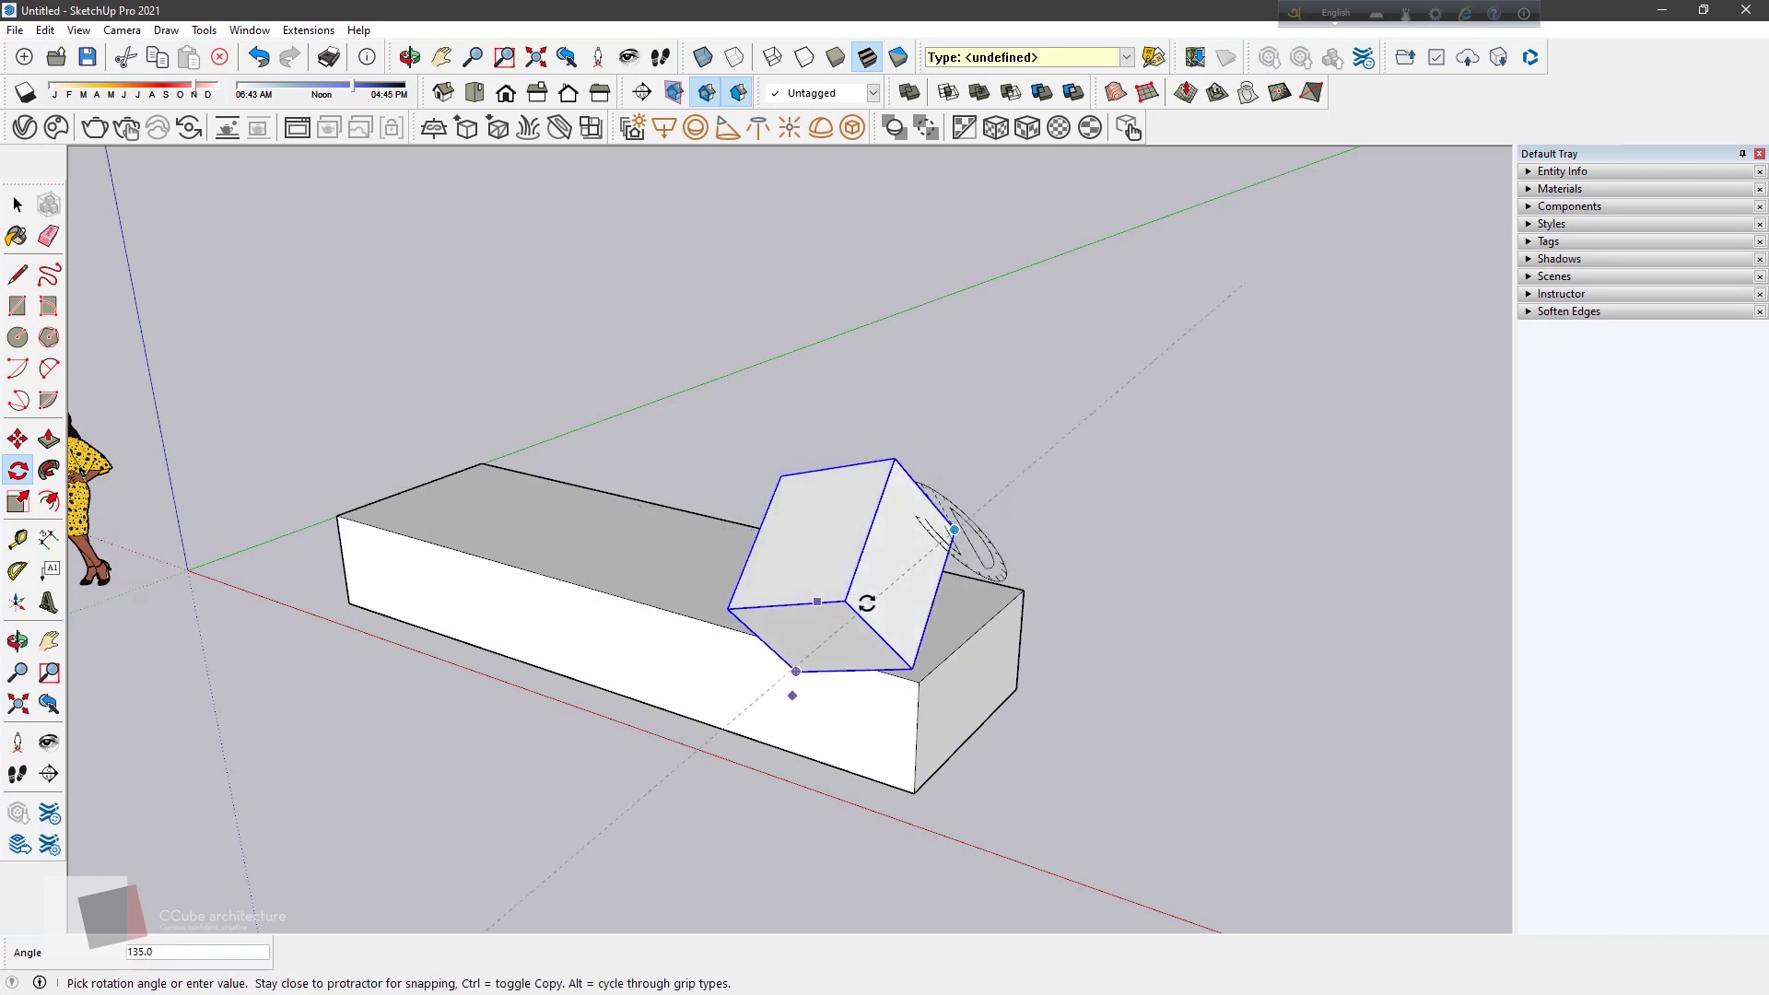
pyautogui.click(742, 598)
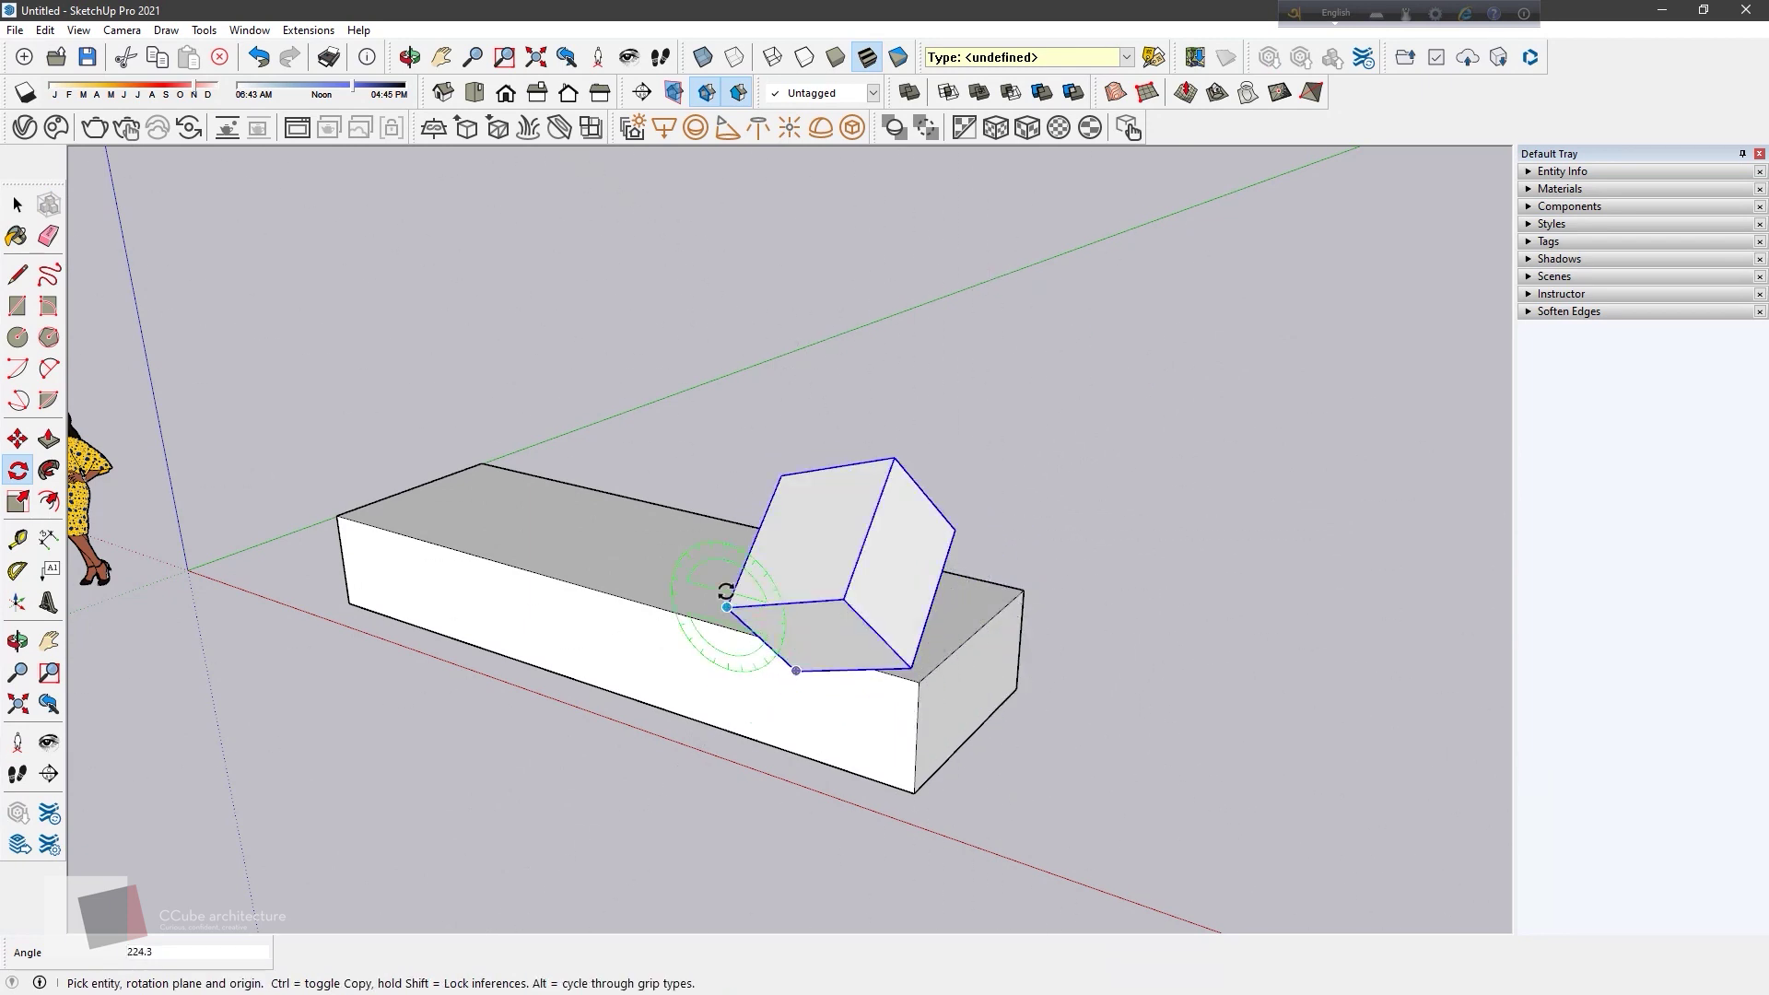
pyautogui.hotkey('ctrl', 'z')
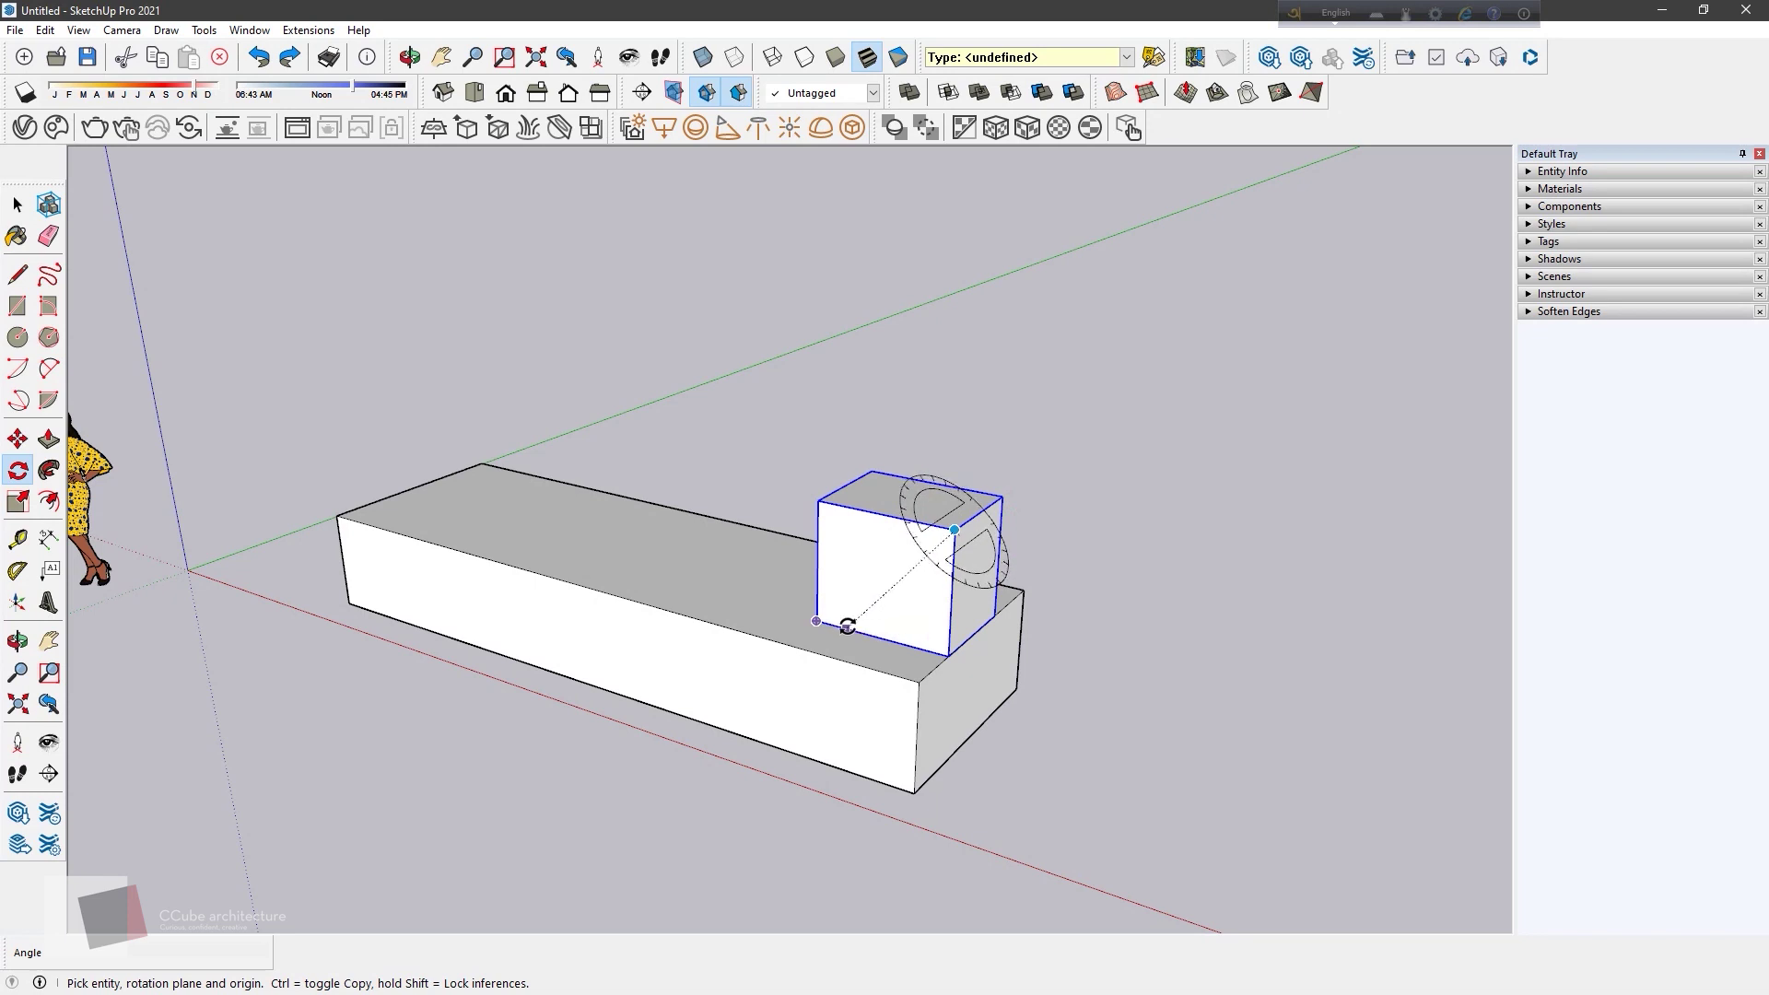
pyautogui.click(863, 634)
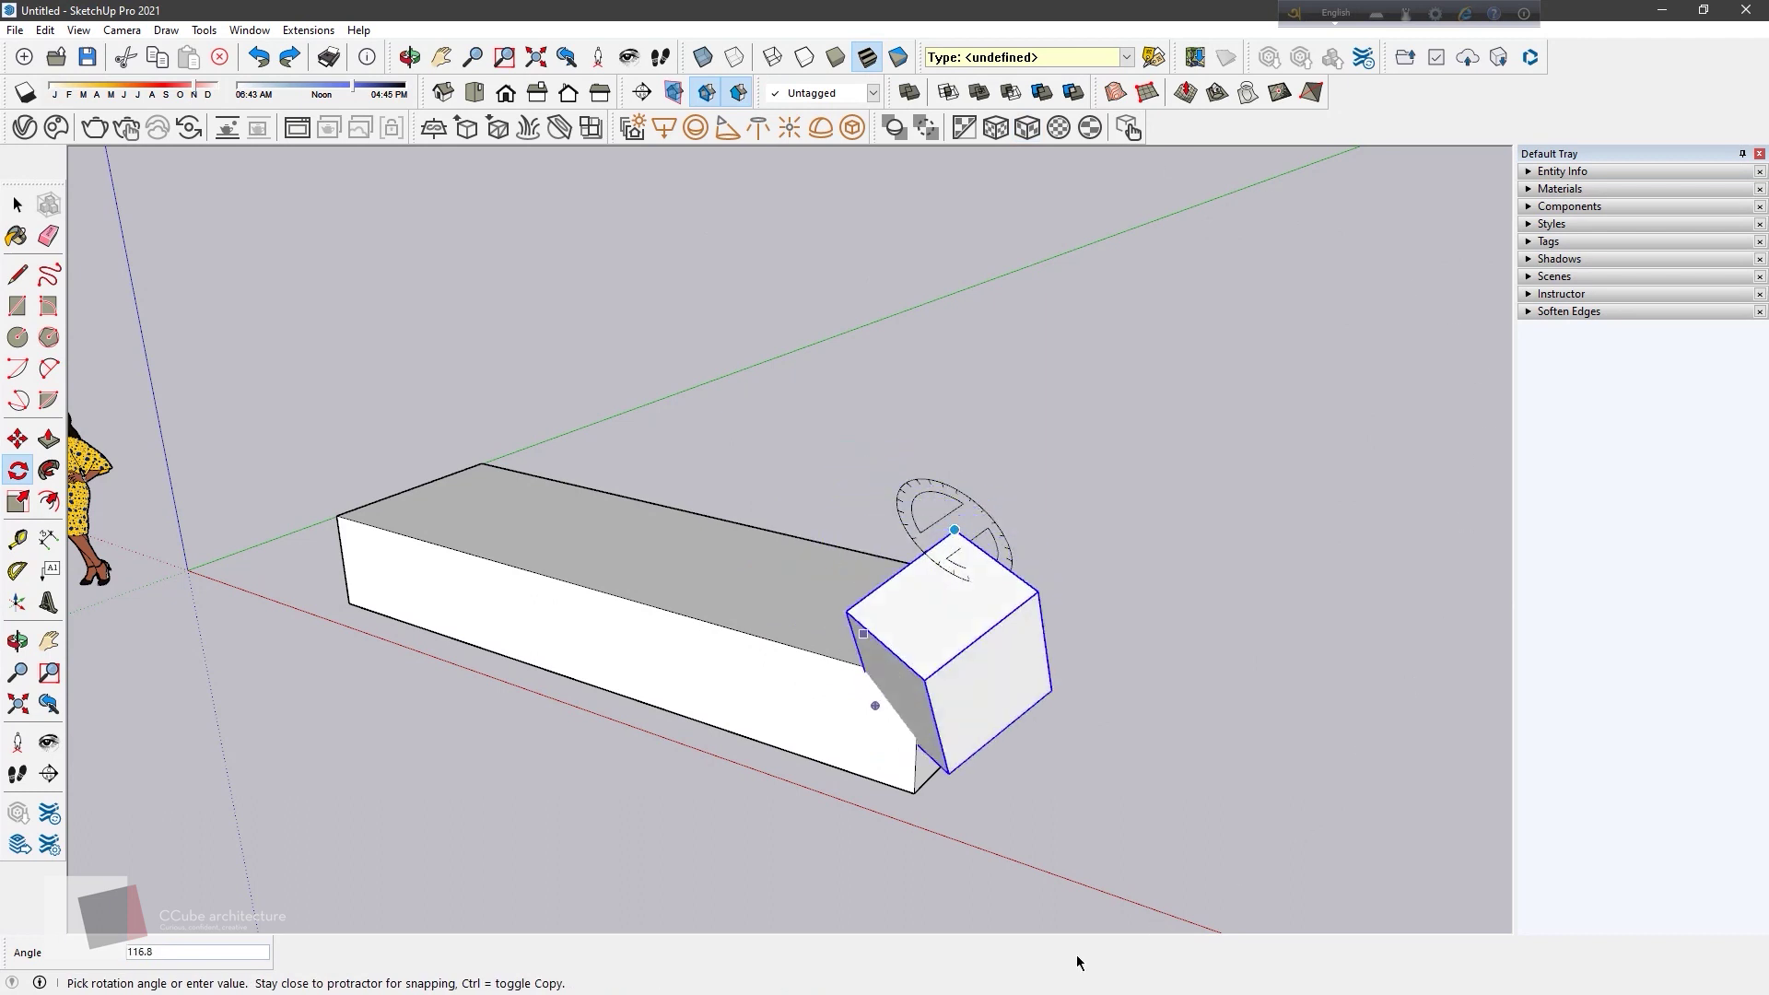
pyautogui.press('Escape')
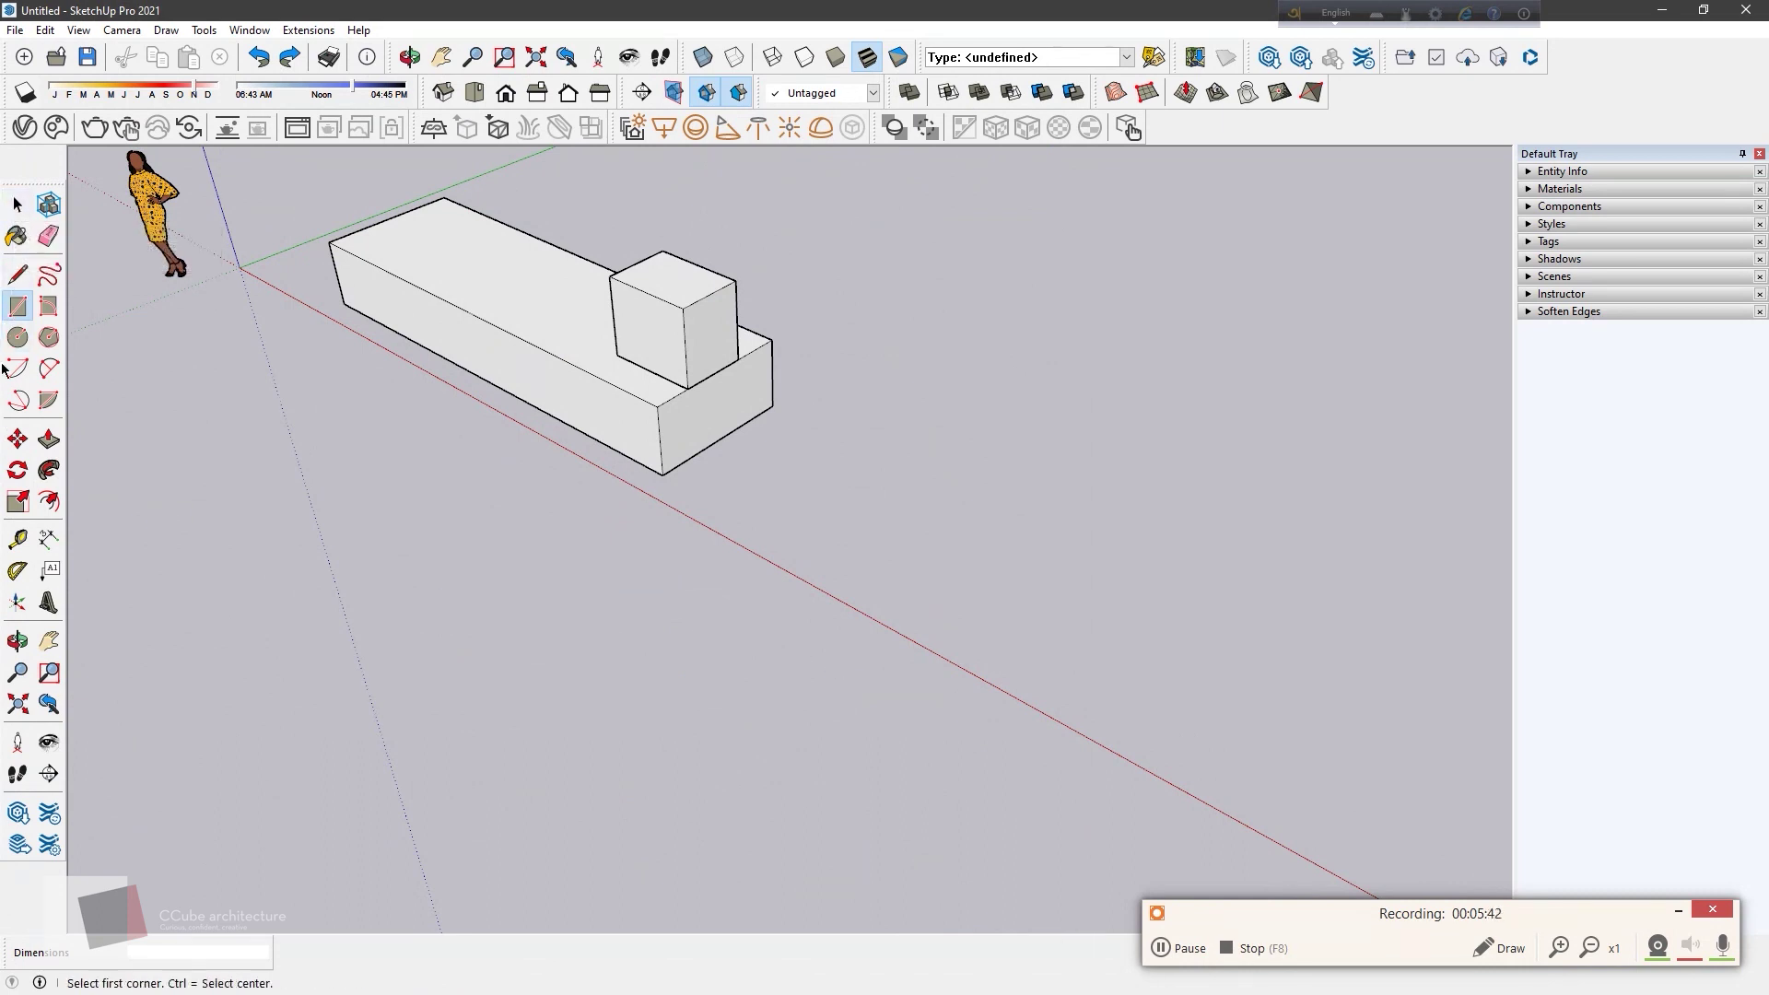
# Step: Draw the 1.95 m by 4.00 m ground rectangle and pull it up into a box
pyautogui.click(936, 471)
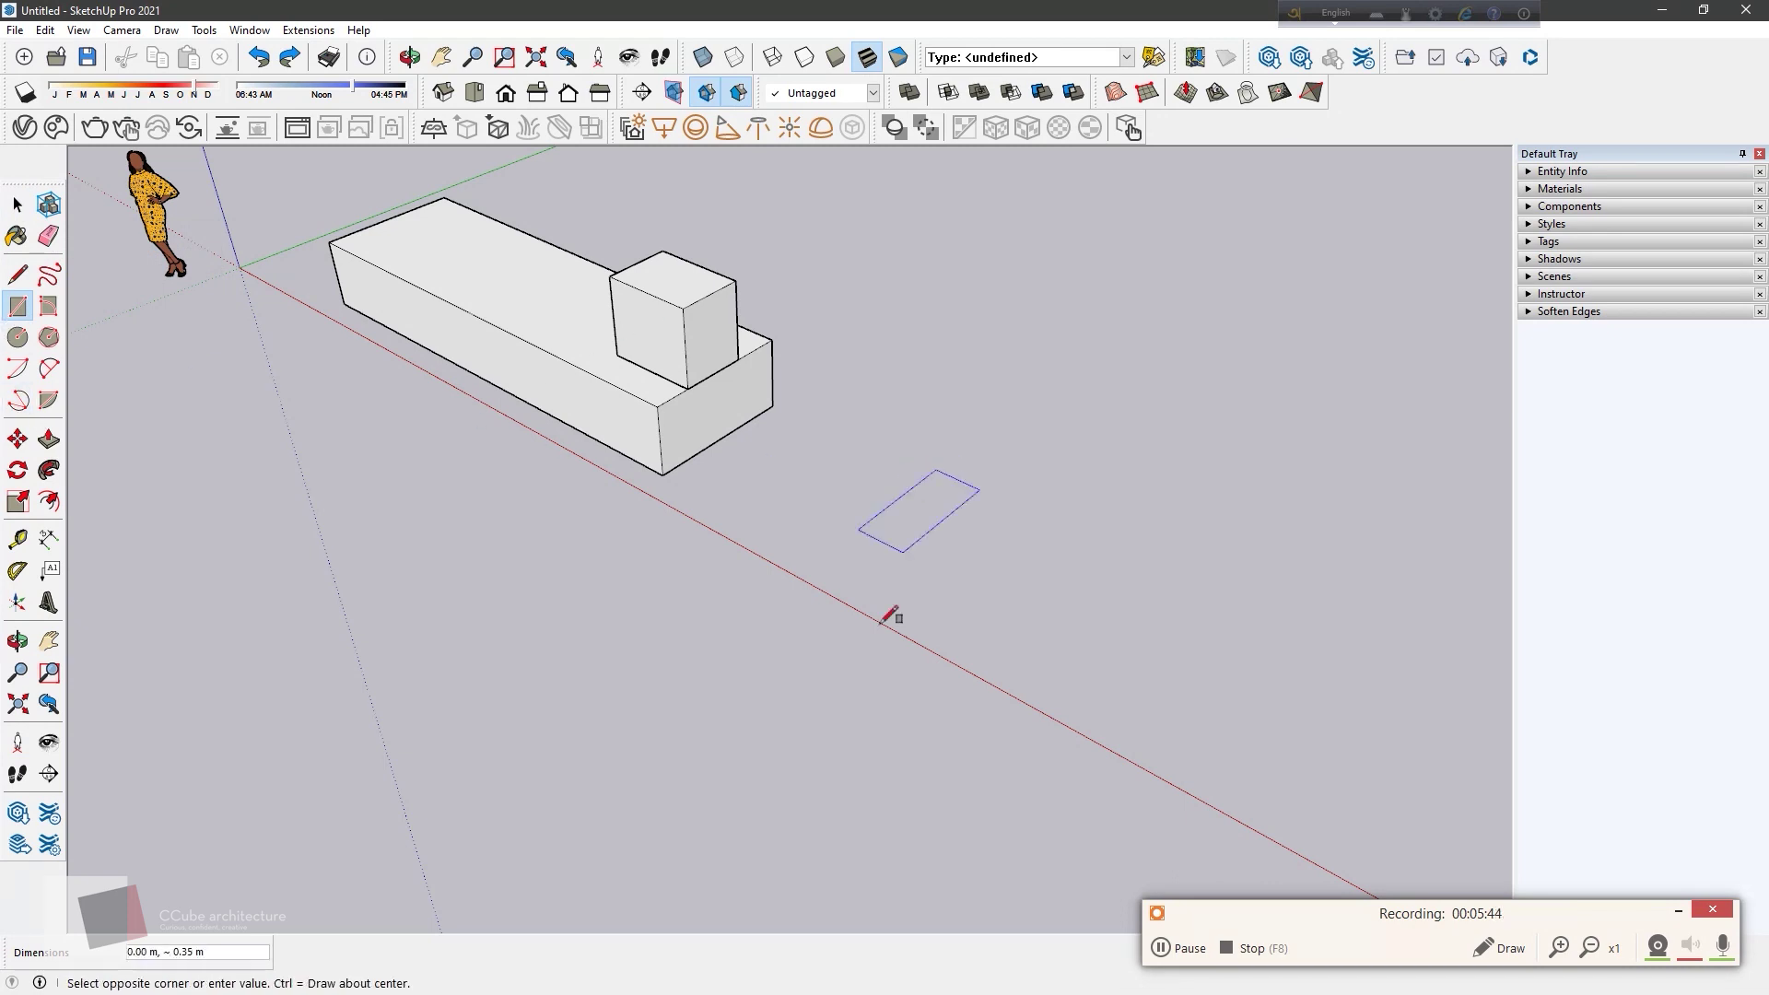
pyautogui.click(839, 806)
pyautogui.click(46, 449)
pyautogui.moveTo(474, 619); pyautogui.dragTo(840, 556, button='middle')
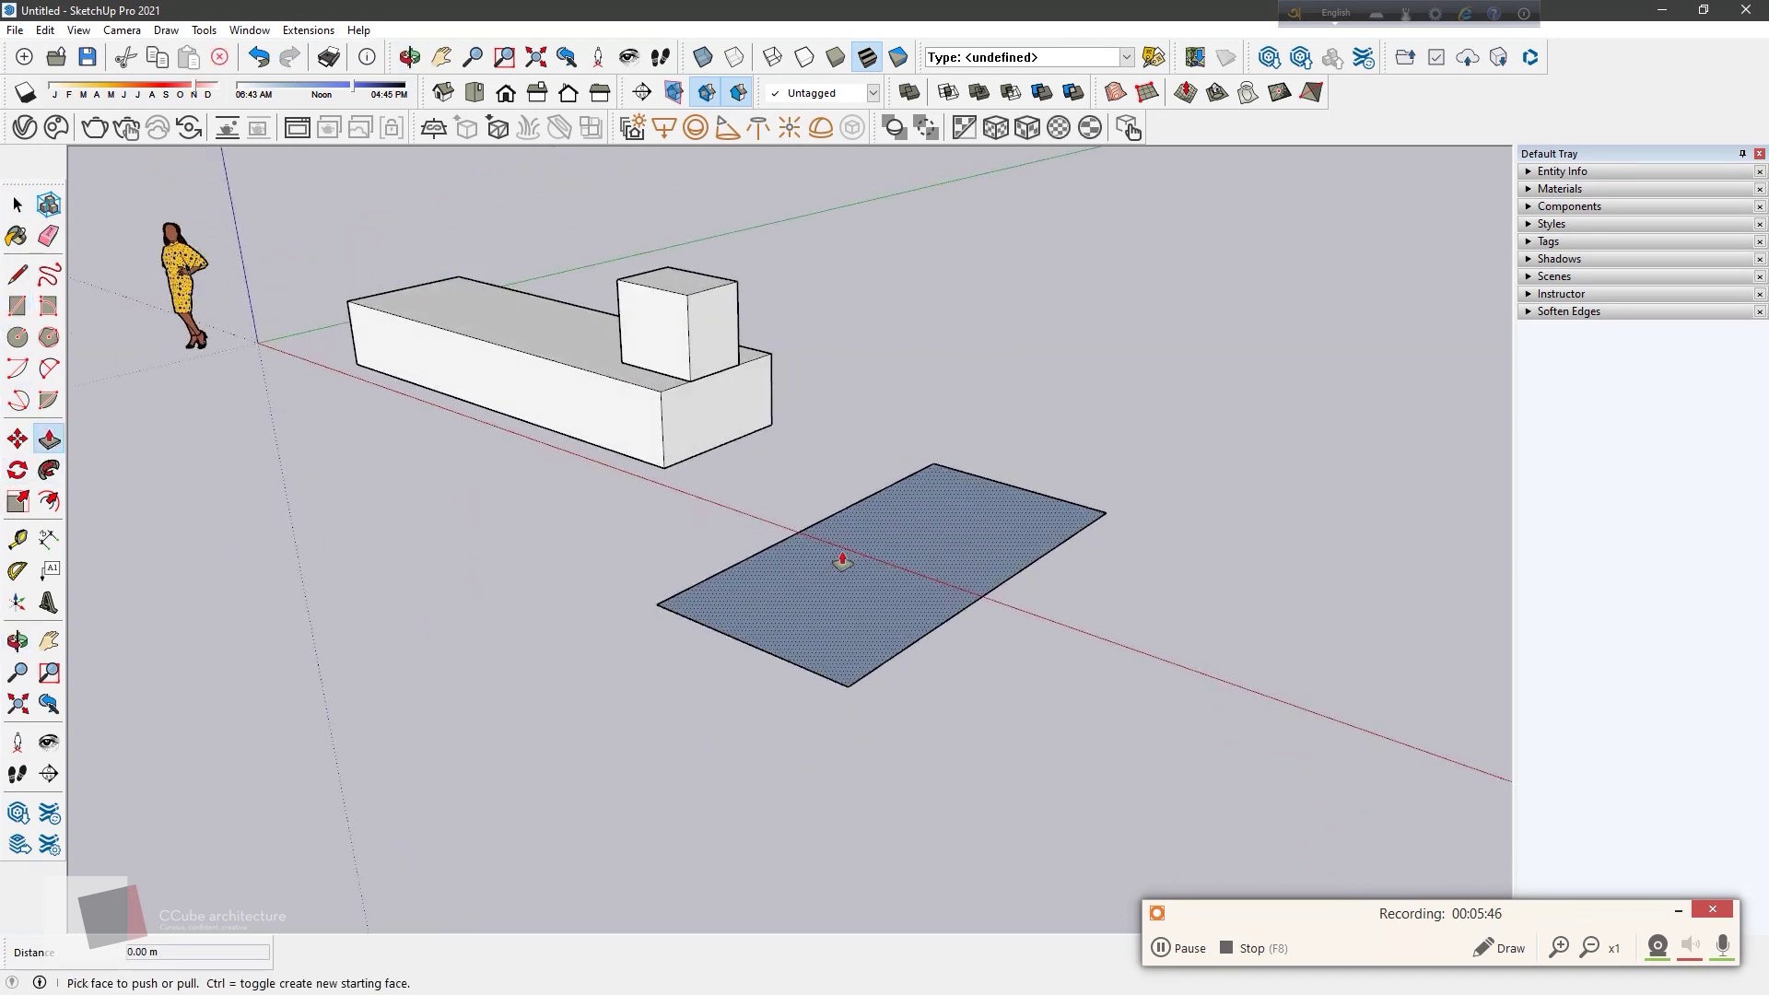
pyautogui.moveTo(840, 555)
pyautogui.mouseDown()
pyautogui.moveTo(844, 450)
pyautogui.moveTo(853, 478)
pyautogui.mouseUp()
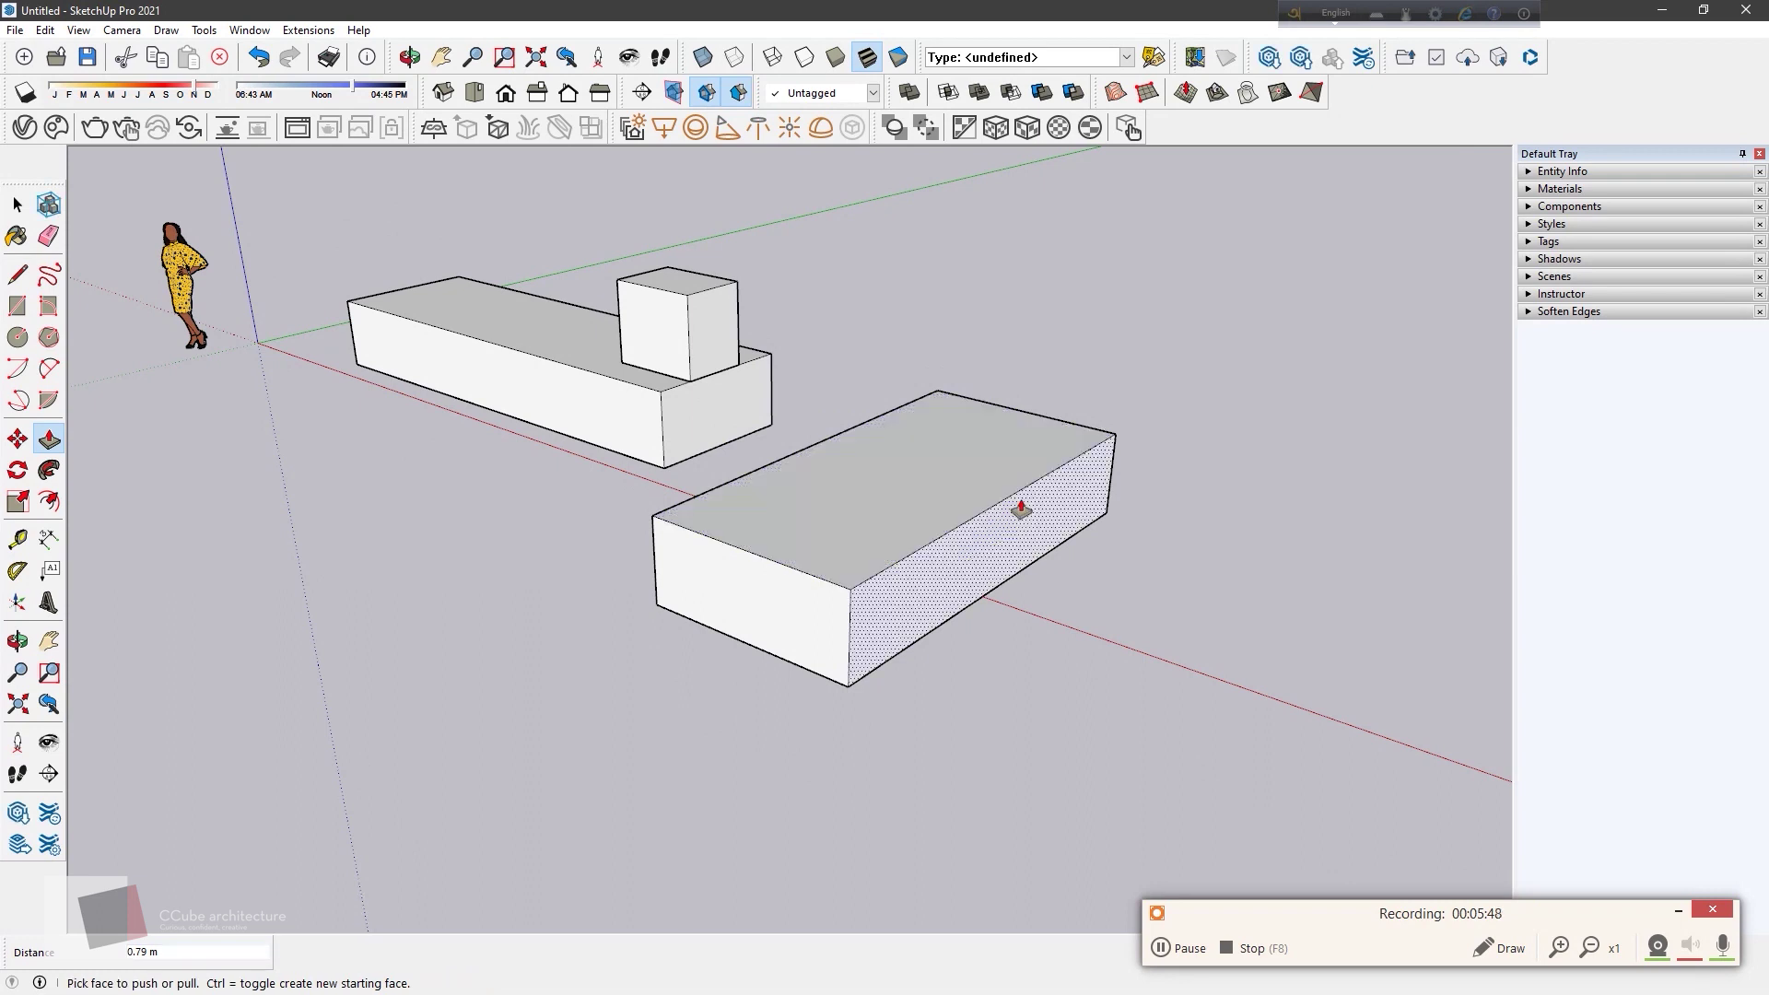
# Step: Select the new box's top face and start raising it, then cancel, keeping its height
pyautogui.press('space')
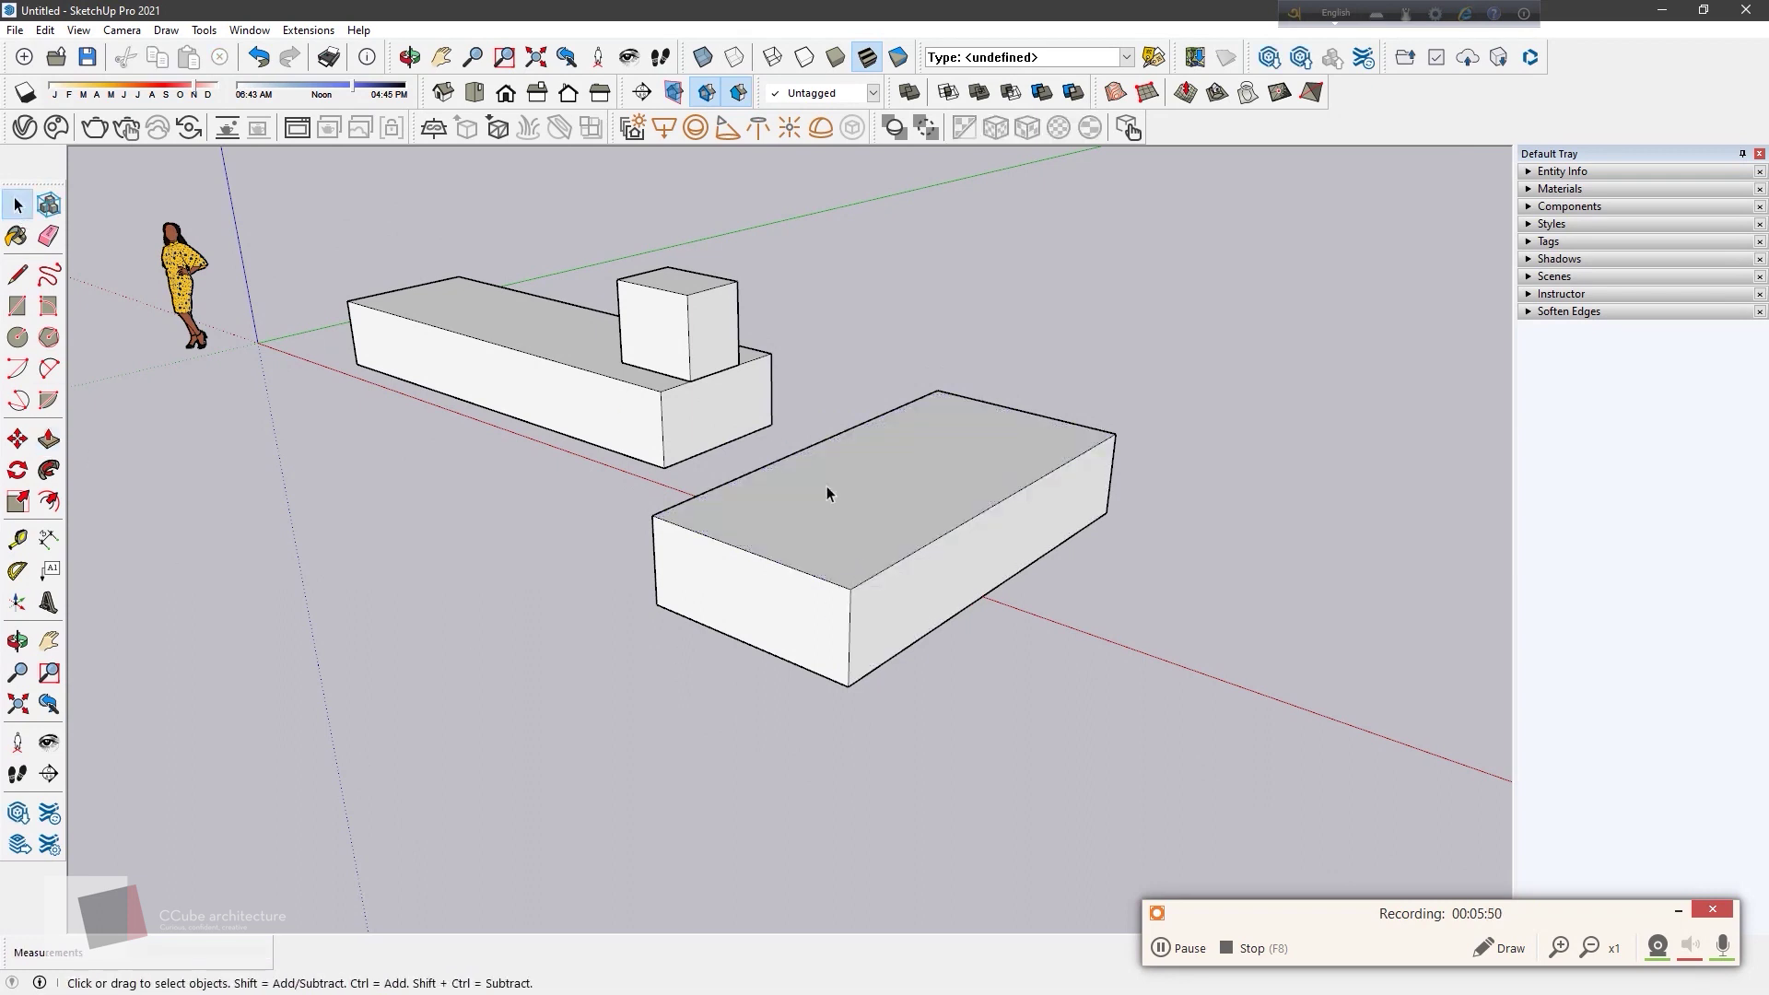
pyautogui.click(827, 487)
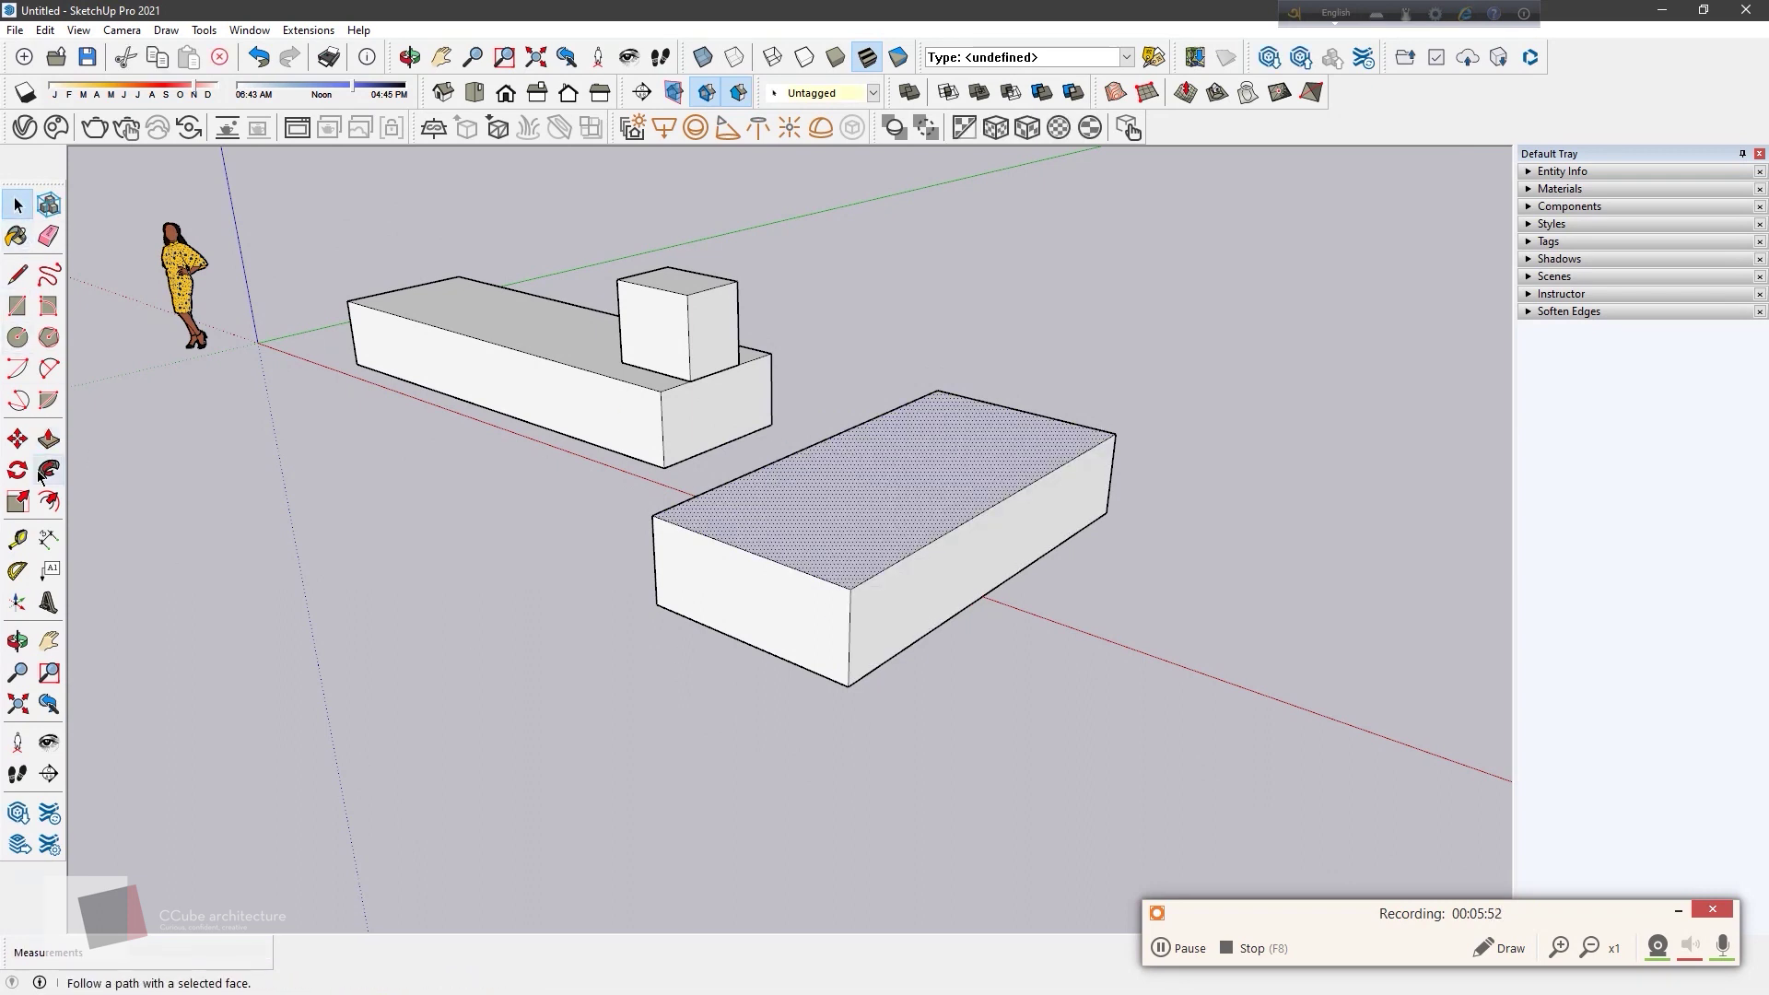
pyautogui.click(49, 439)
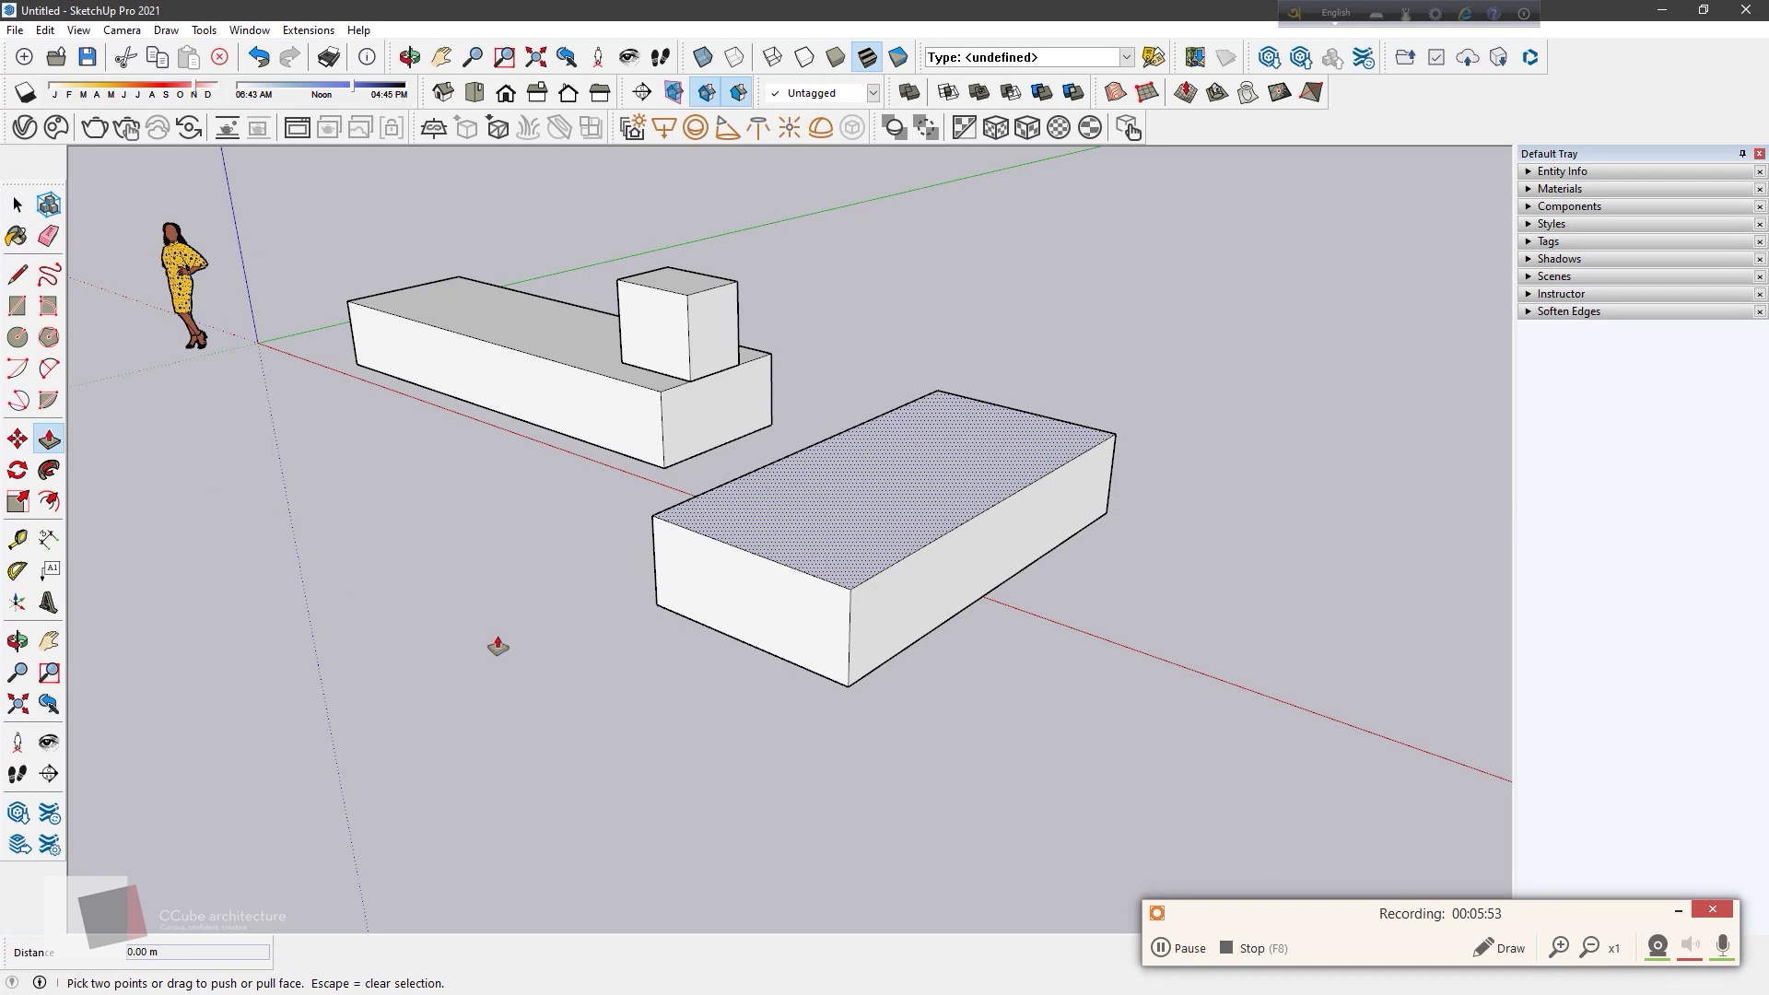
pyautogui.click(941, 582)
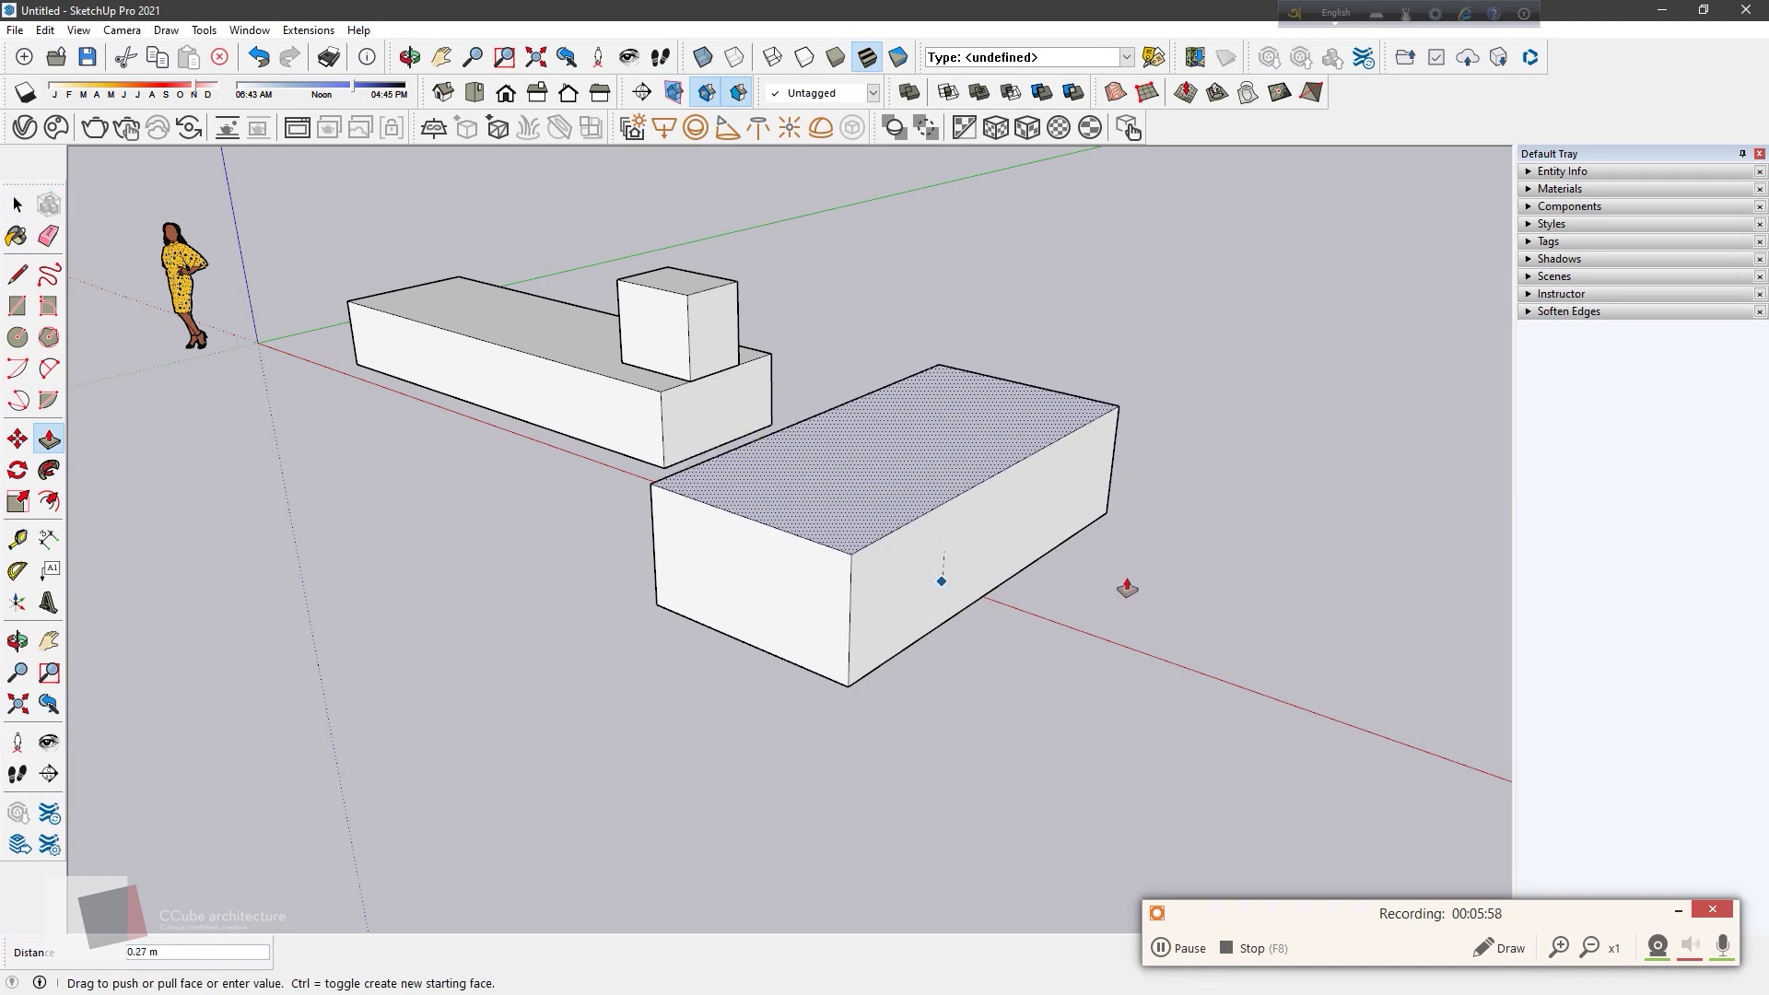
pyautogui.press('Escape')
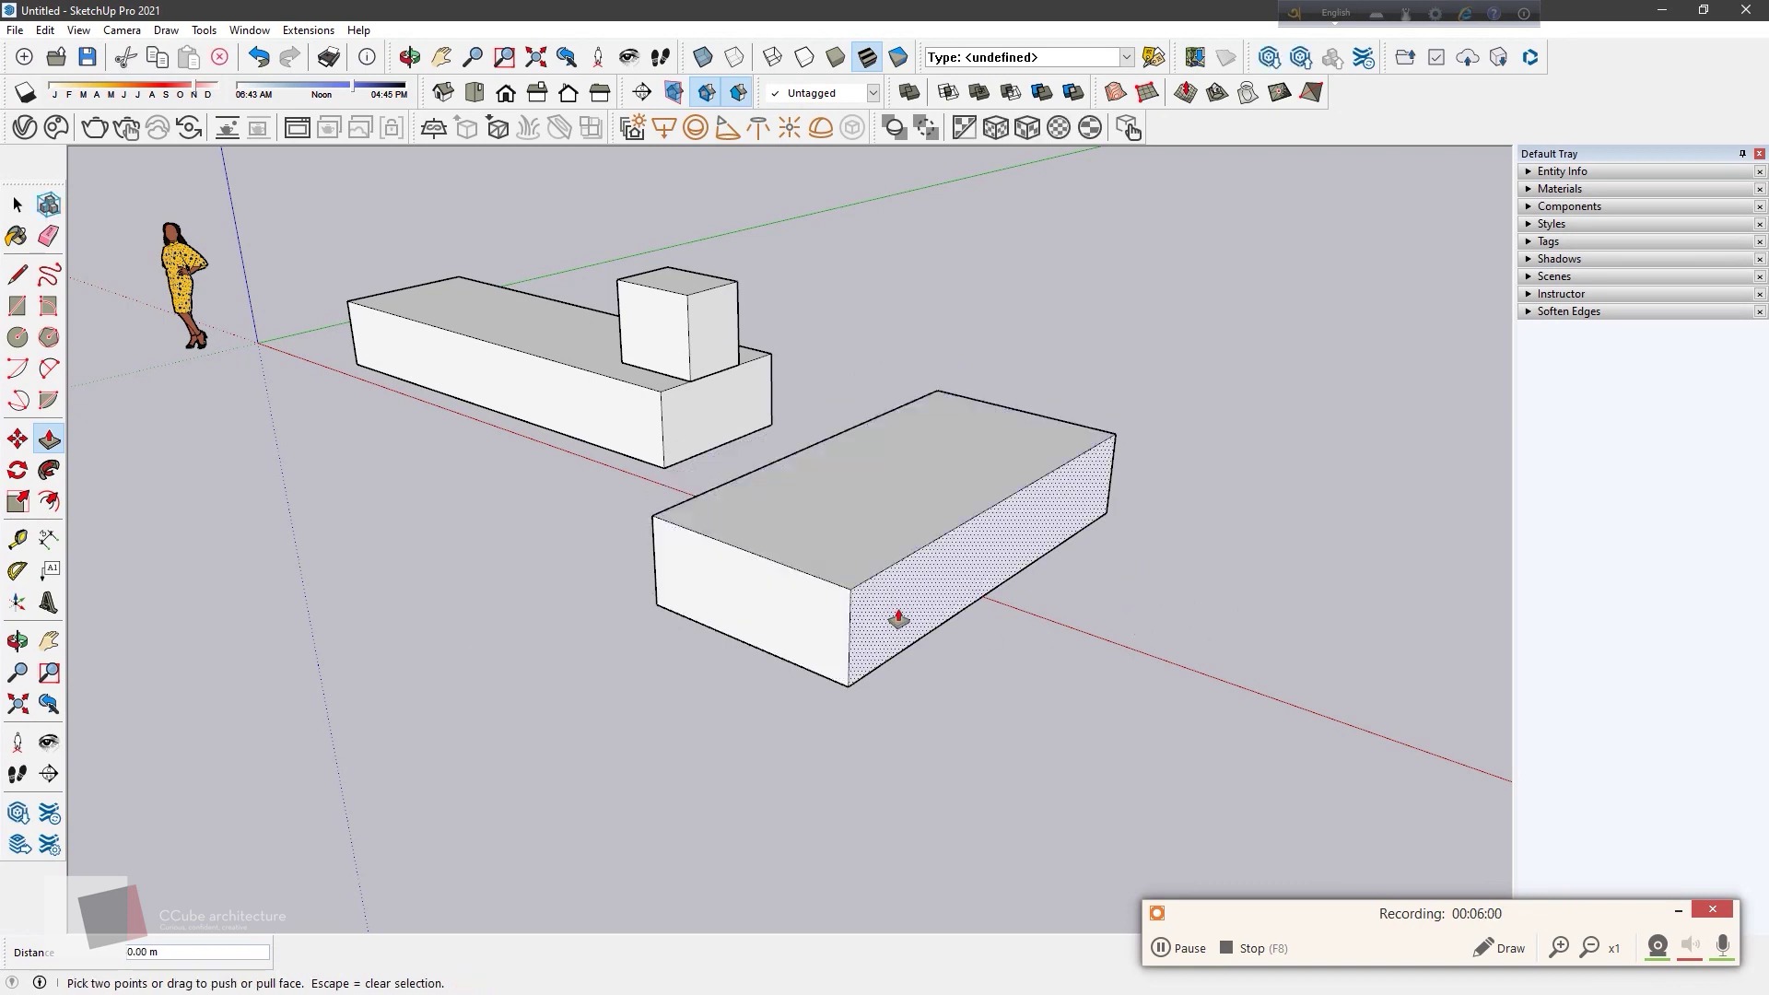
pyautogui.press('space')
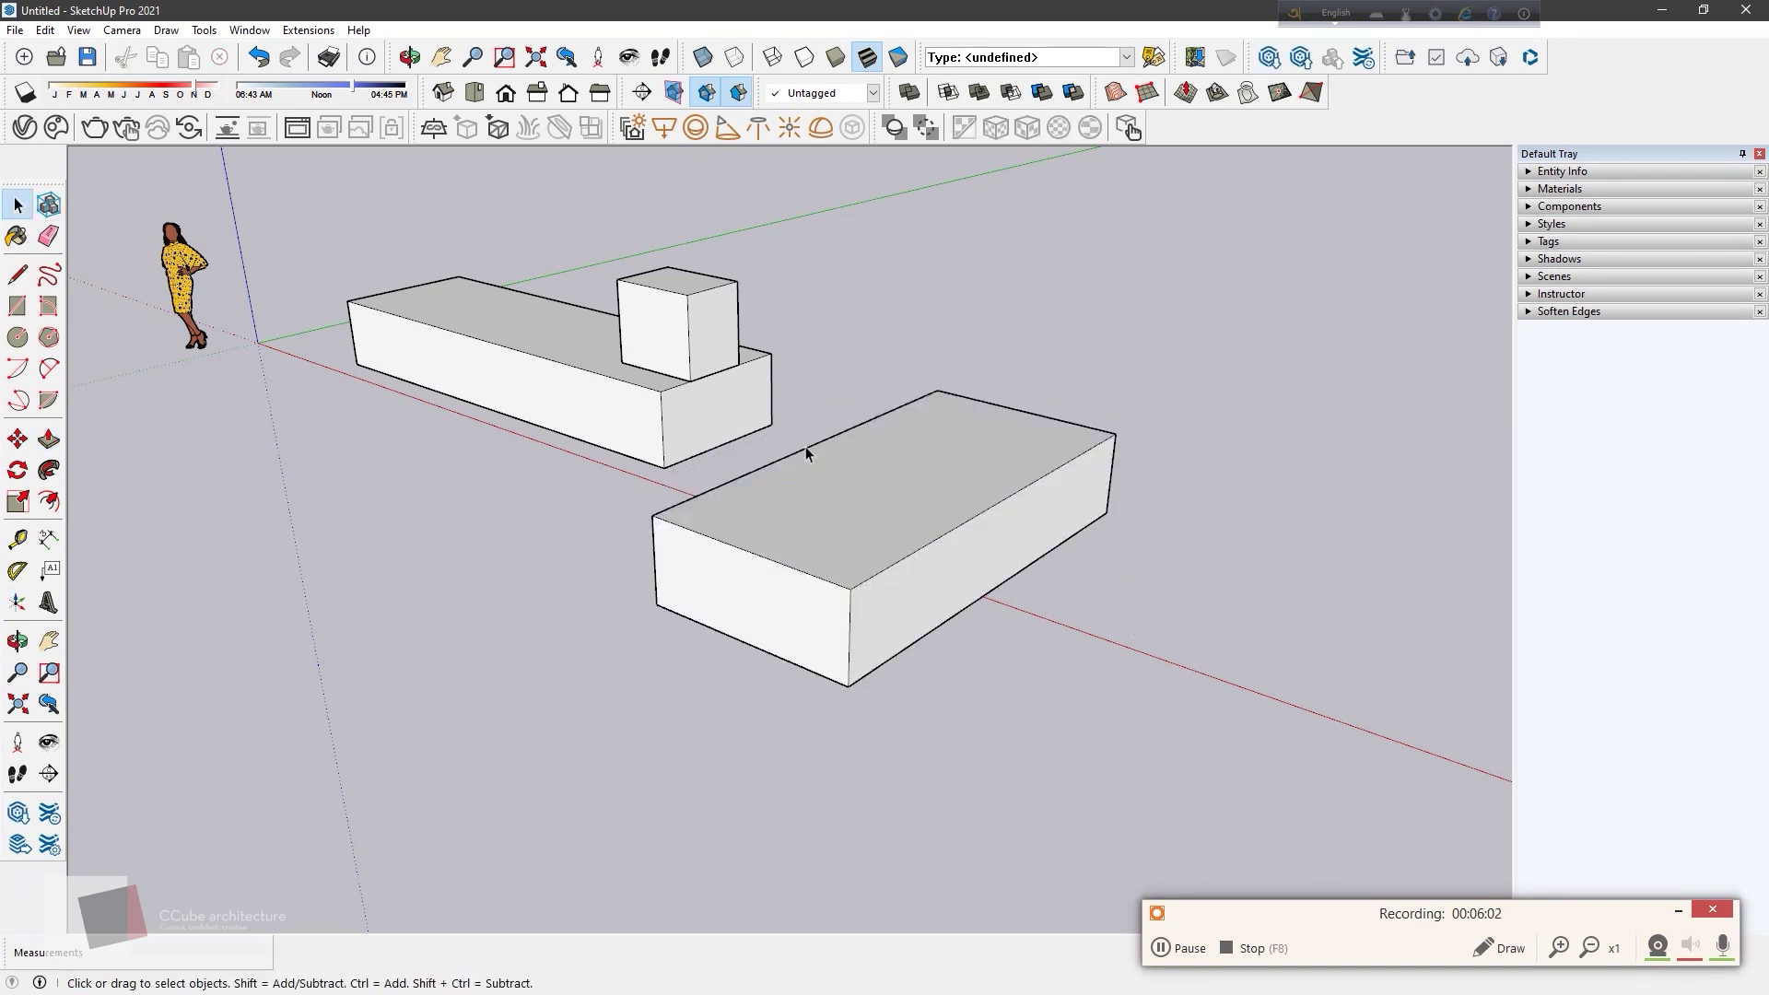
# Step: Select the right box's top face and then its side face, clearing each selection
pyautogui.click(807, 476)
pyautogui.click(48, 438)
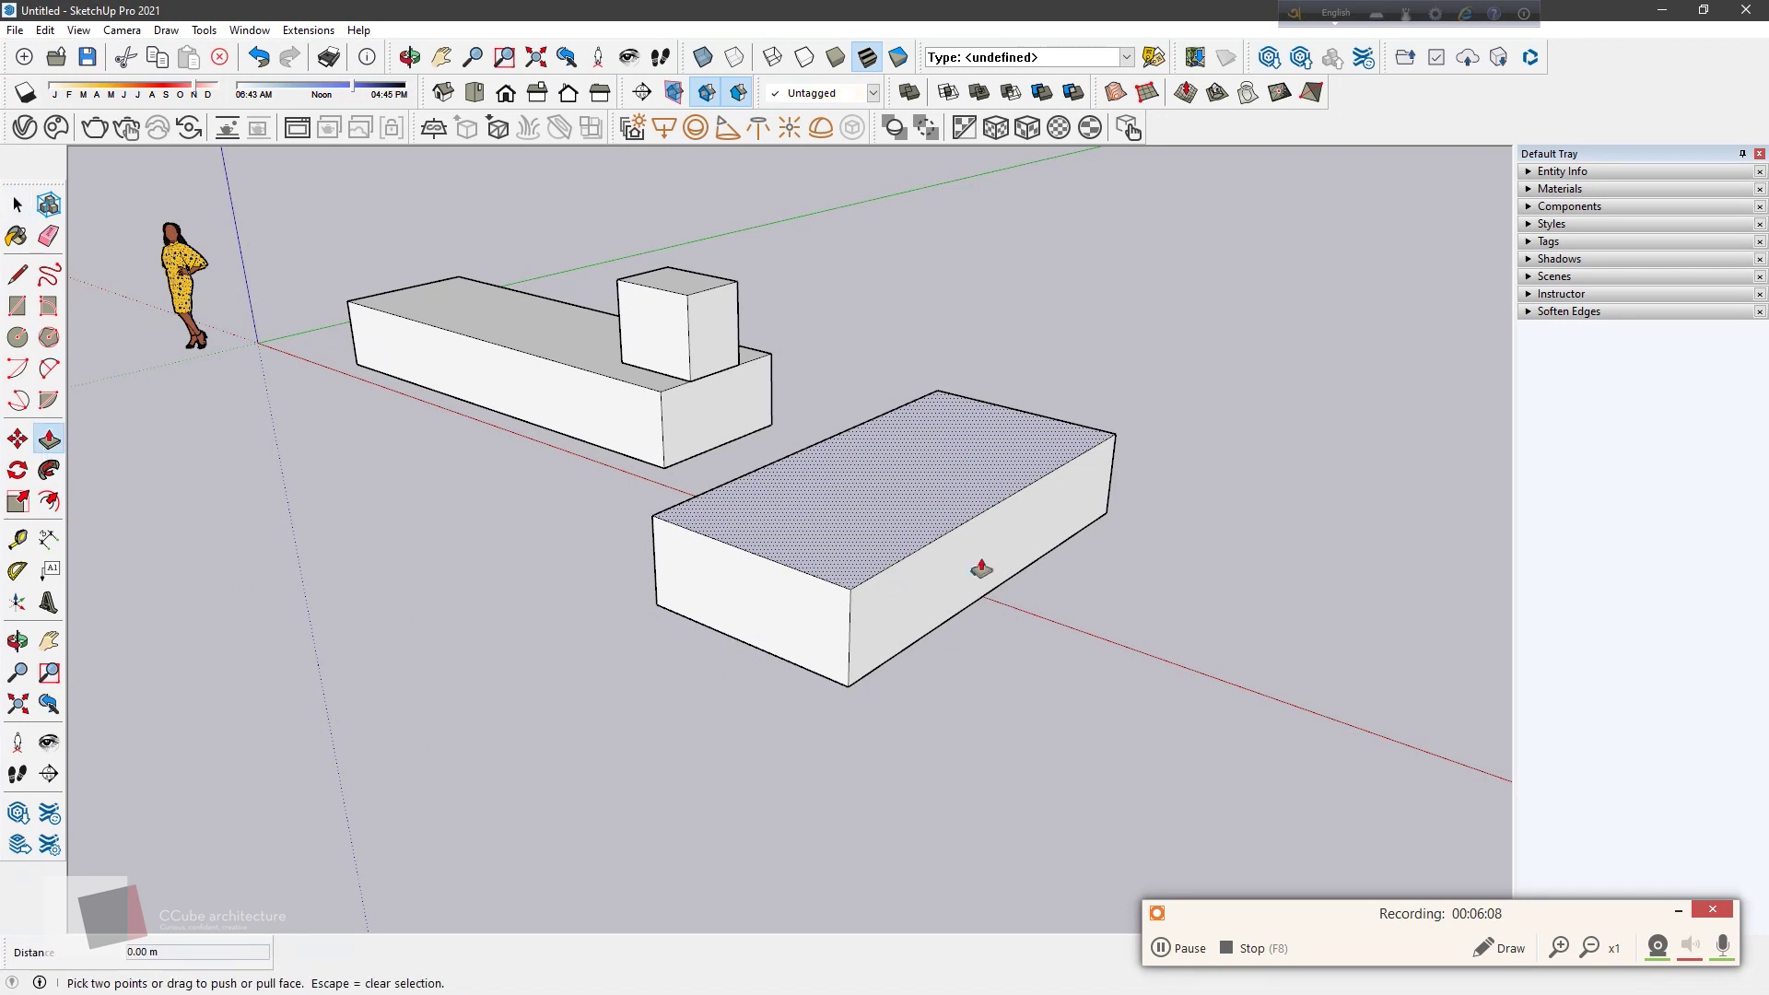
pyautogui.moveTo(940, 571); pyautogui.dragTo(950, 613, button='middle')
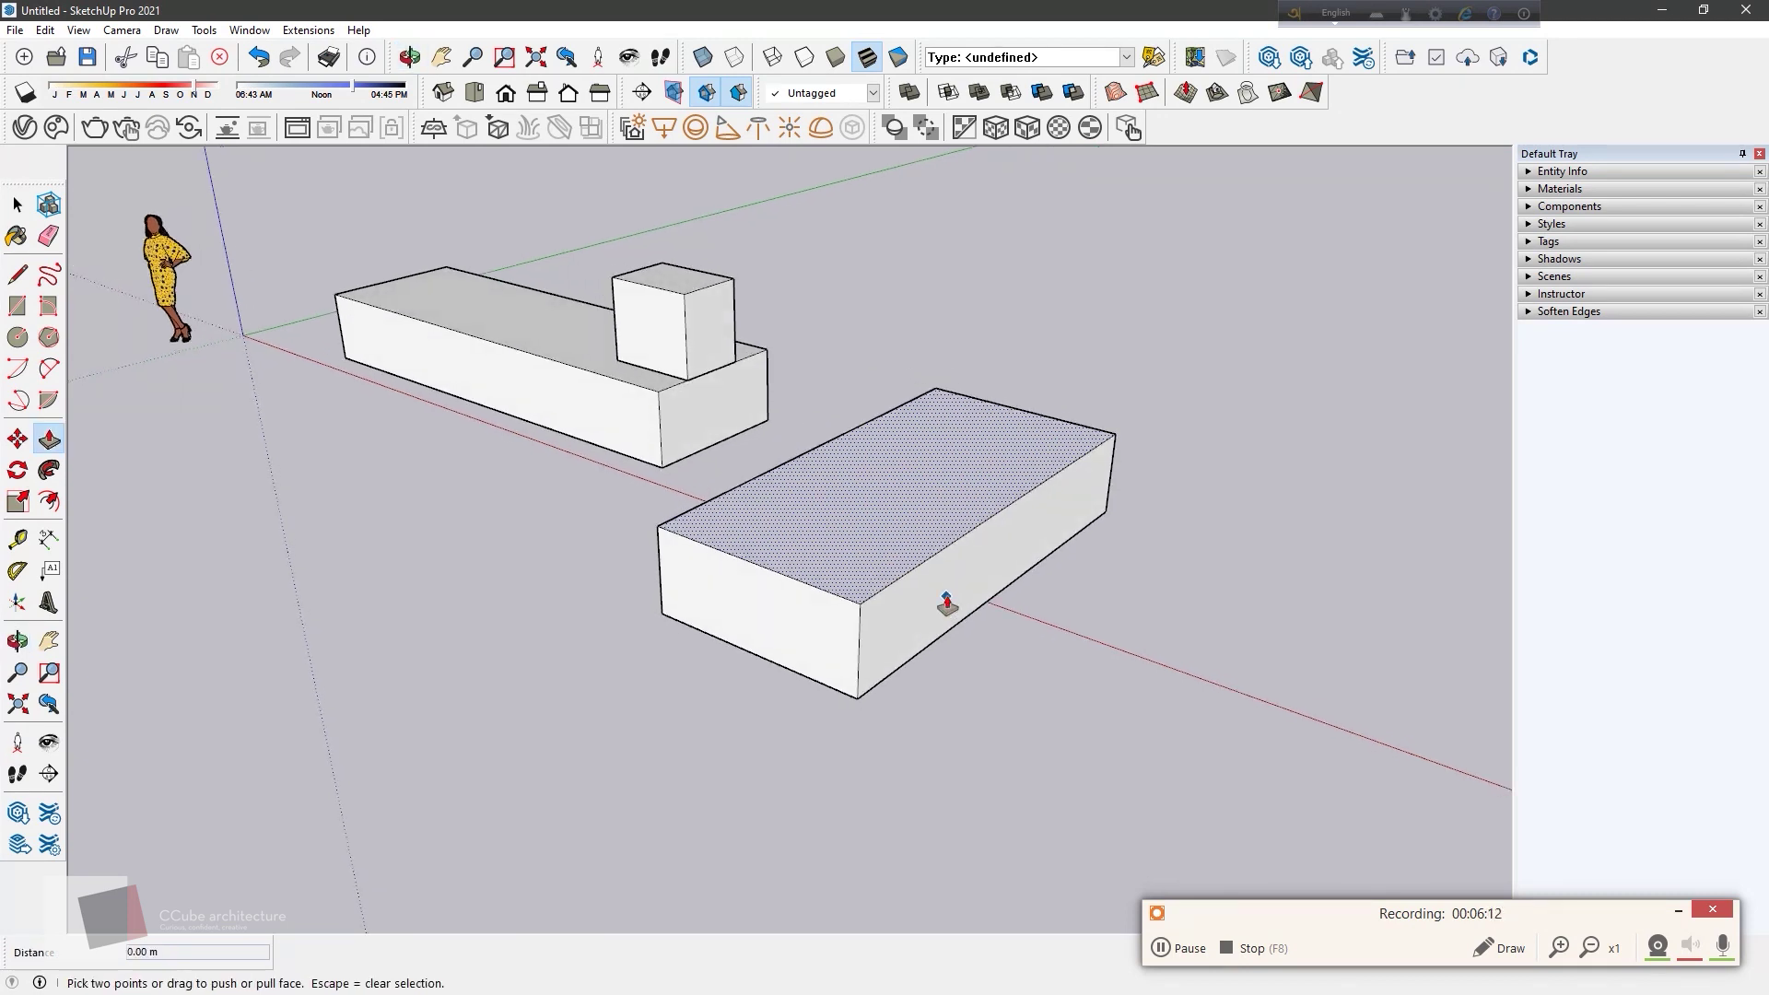
pyautogui.press('Escape')
pyautogui.click(914, 650)
pyautogui.press('Escape')
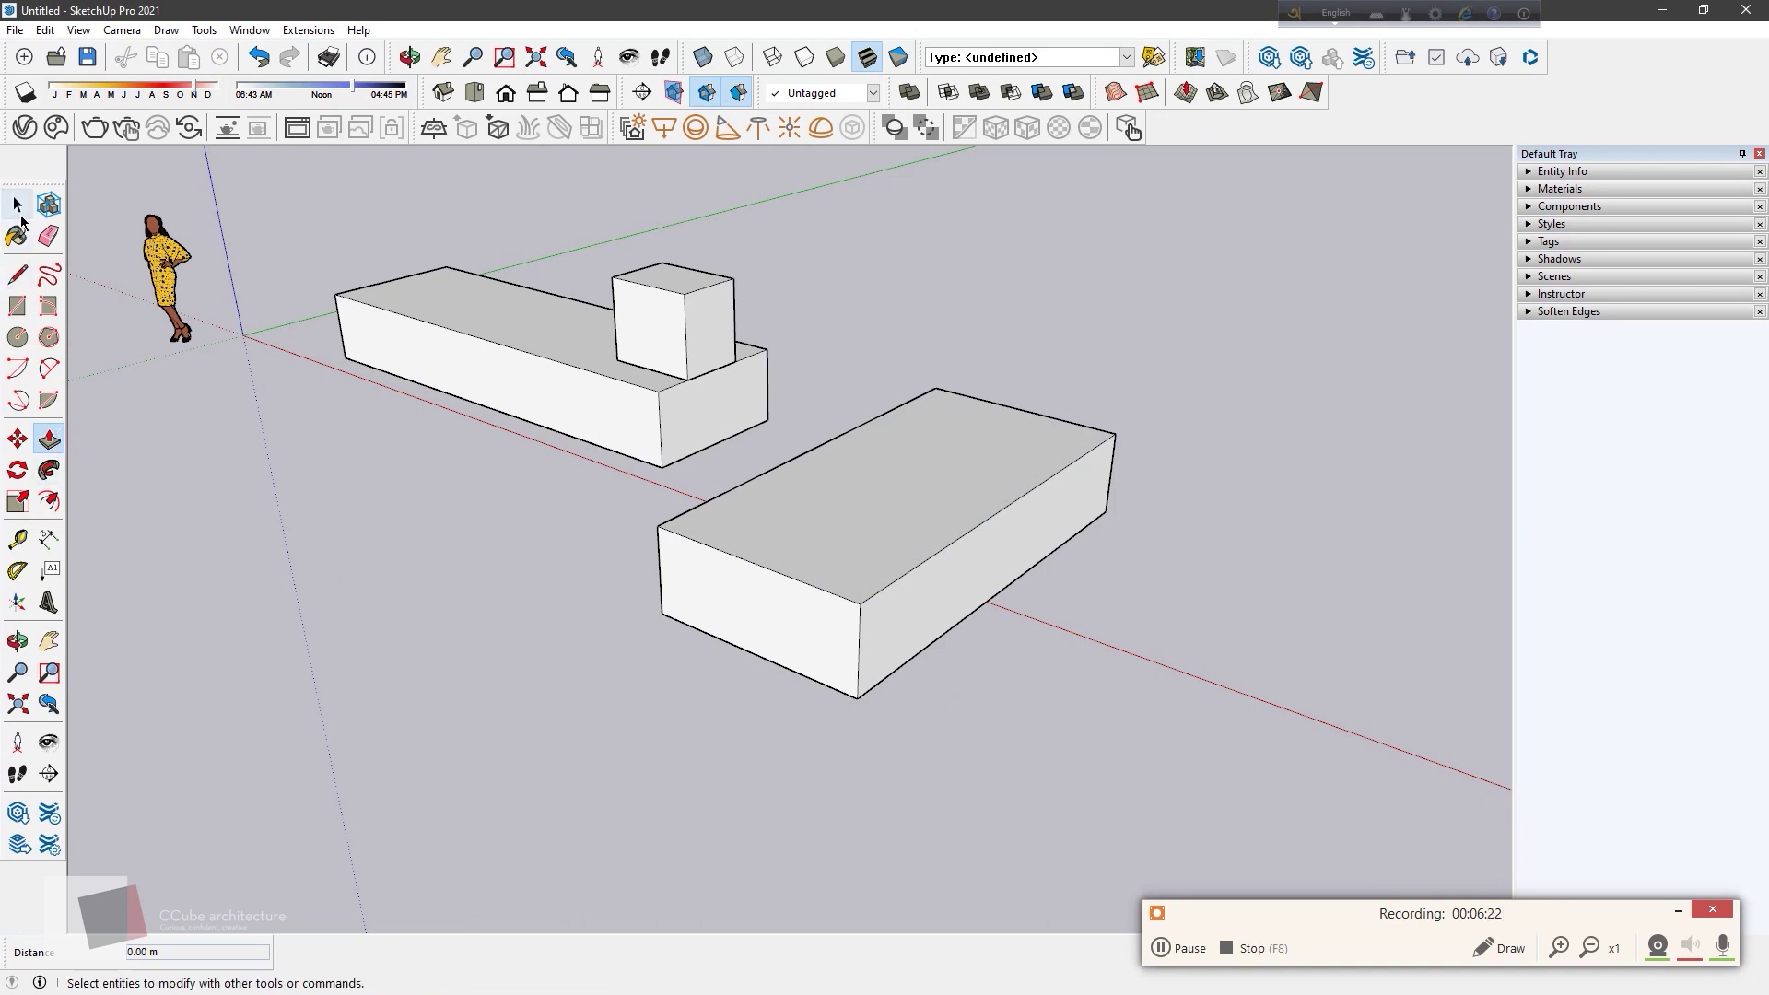
pyautogui.click(17, 210)
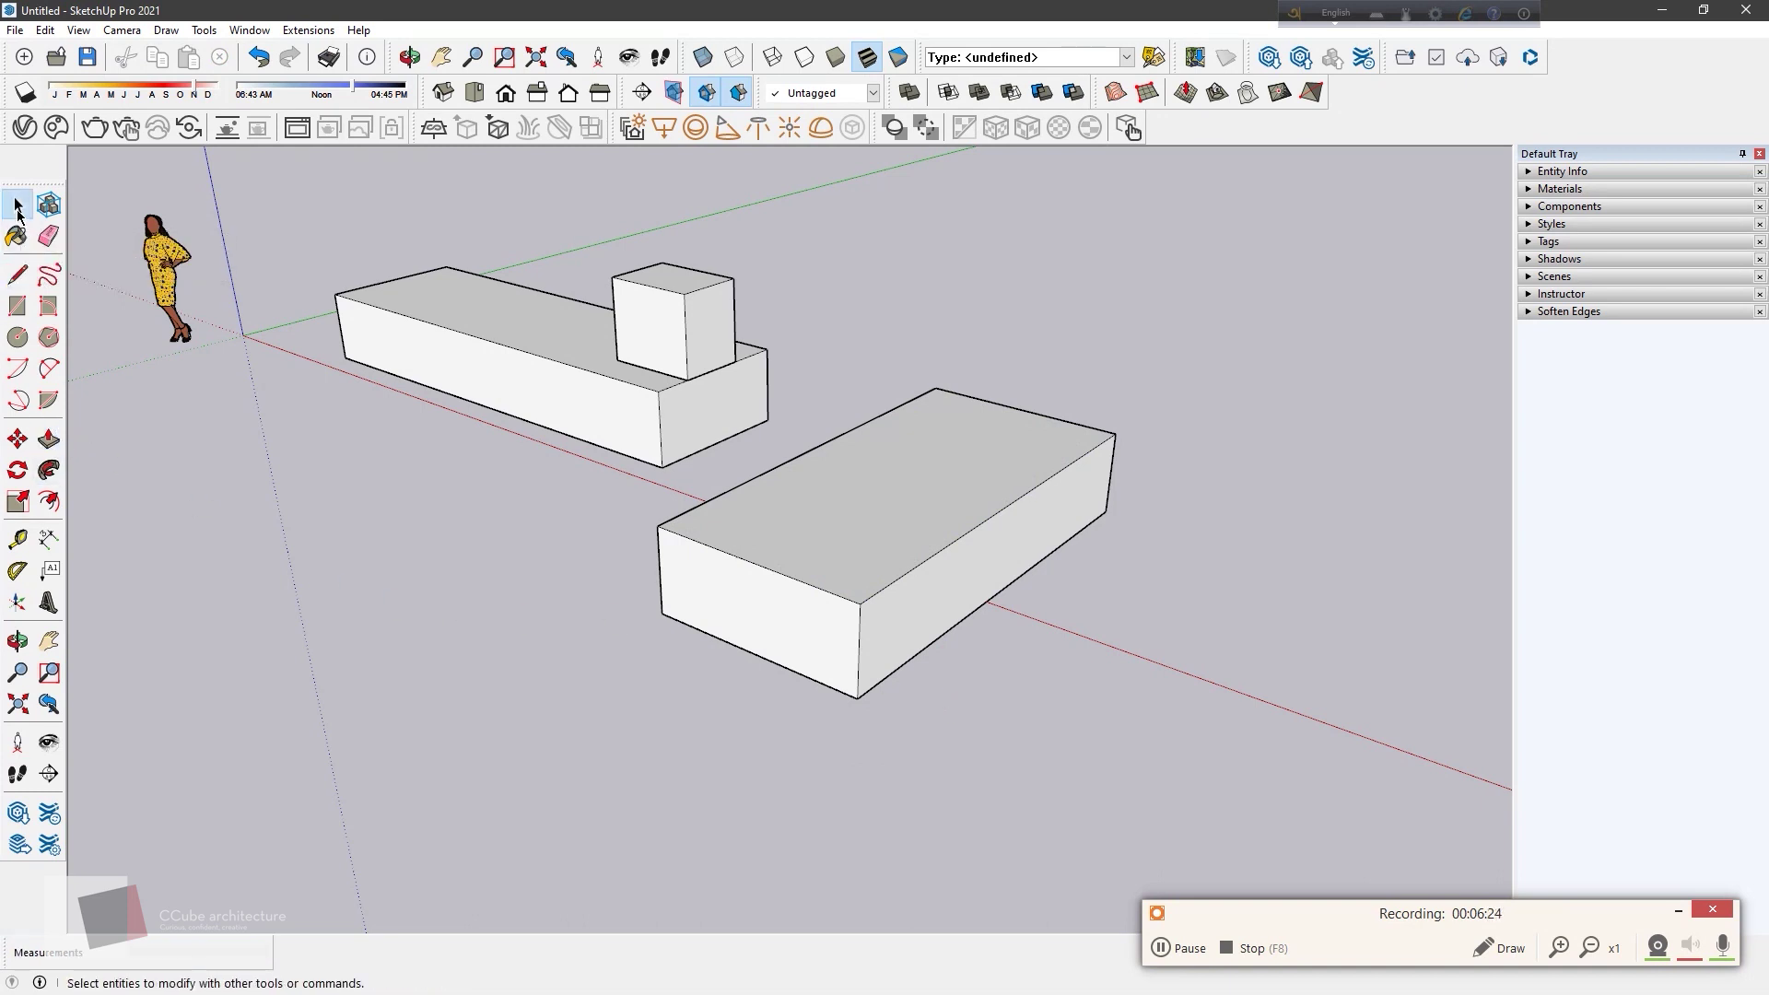
pyautogui.click(51, 440)
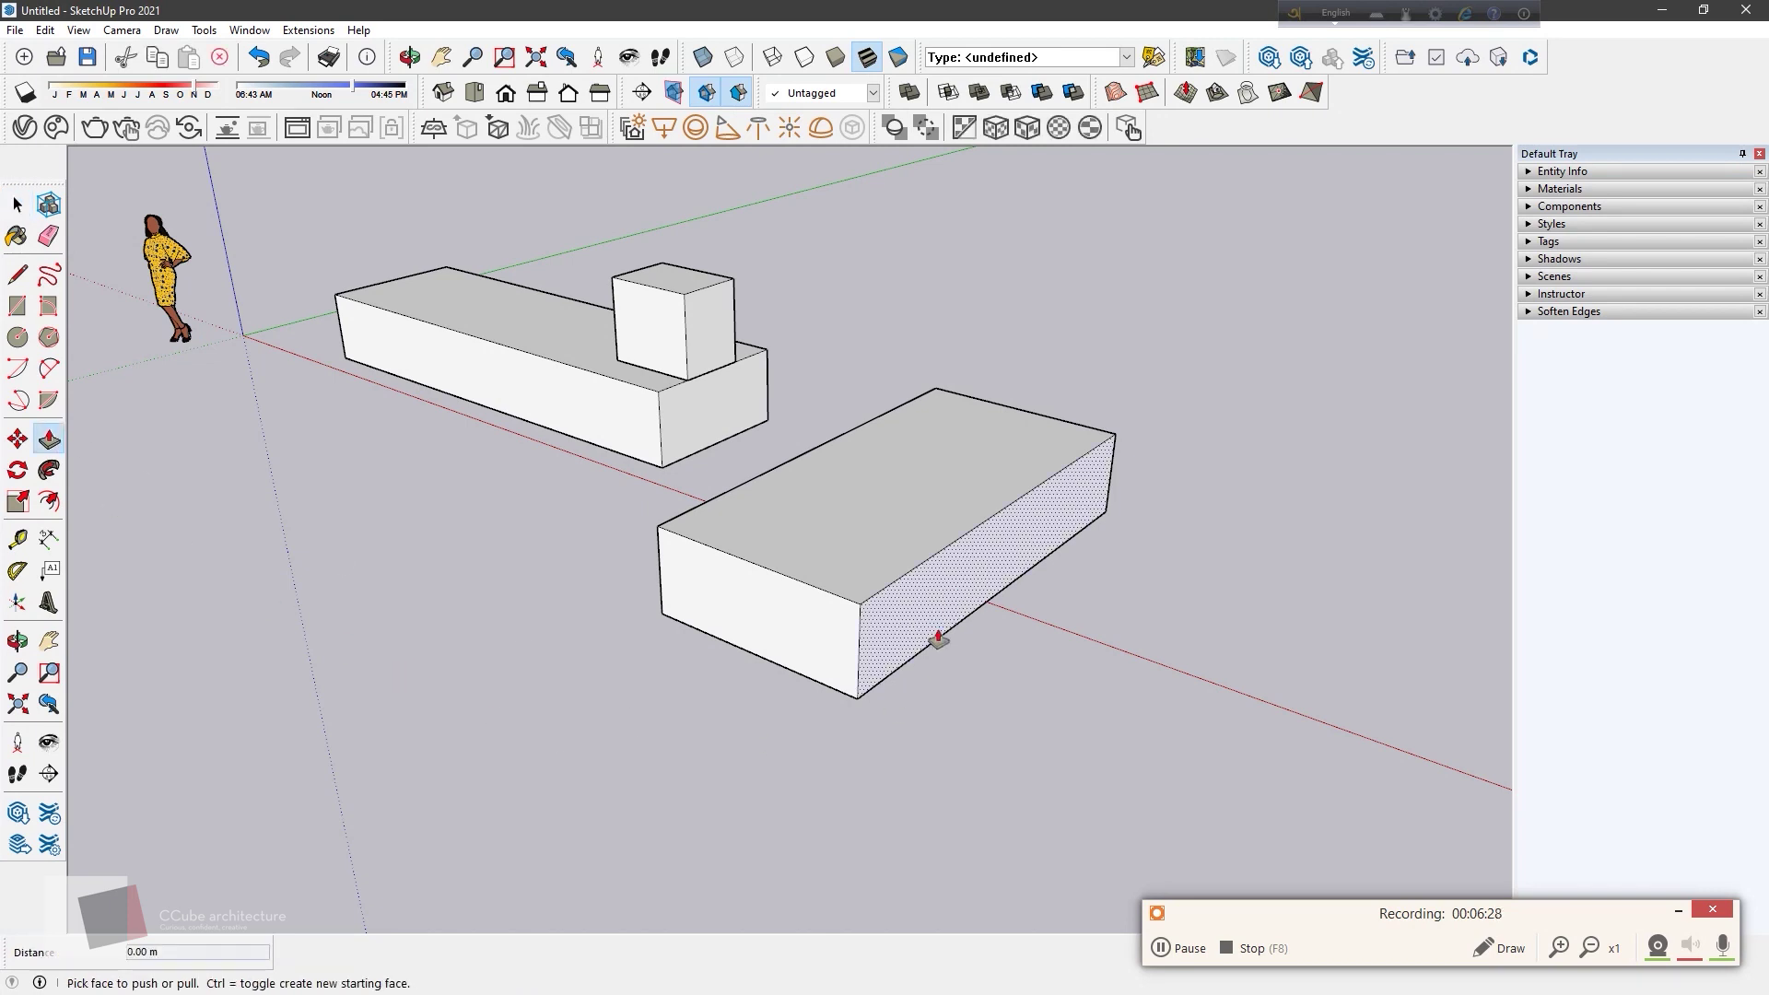
pyautogui.press('space')
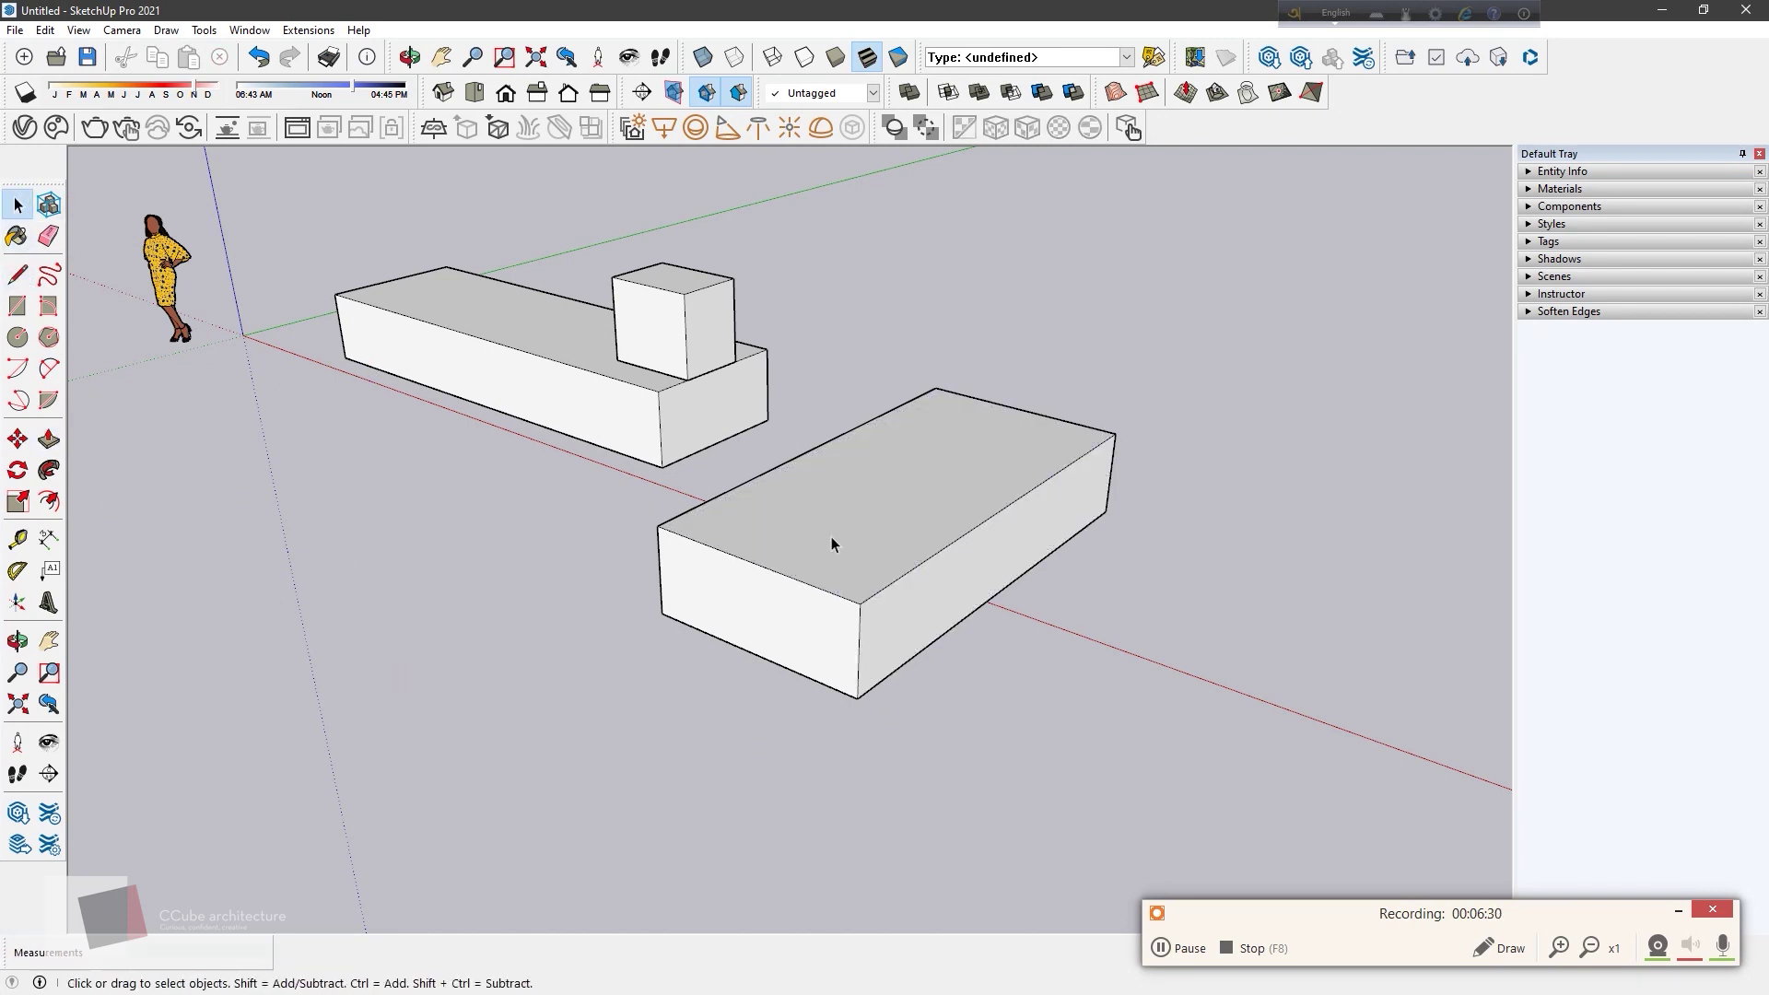
# Step: Raise the block's top face and pull its side face out about 1.46 m
pyautogui.click(837, 480)
pyautogui.press('p')
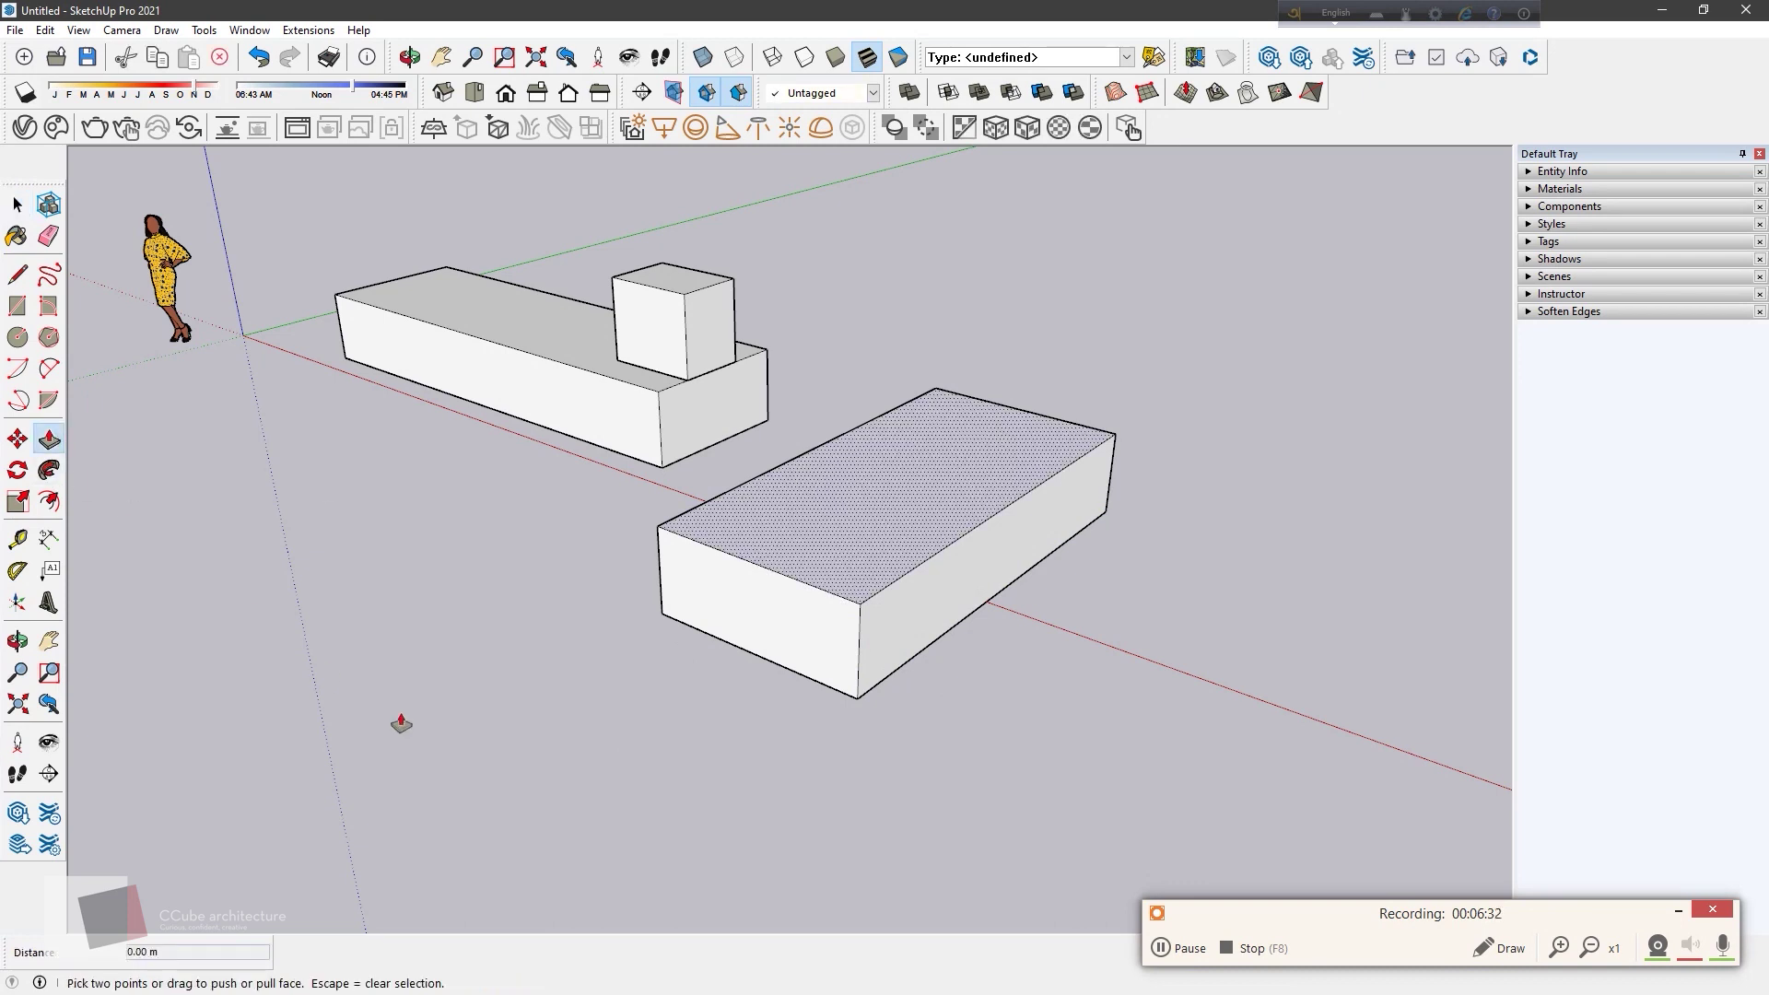
pyautogui.click(790, 572)
pyautogui.click(884, 532)
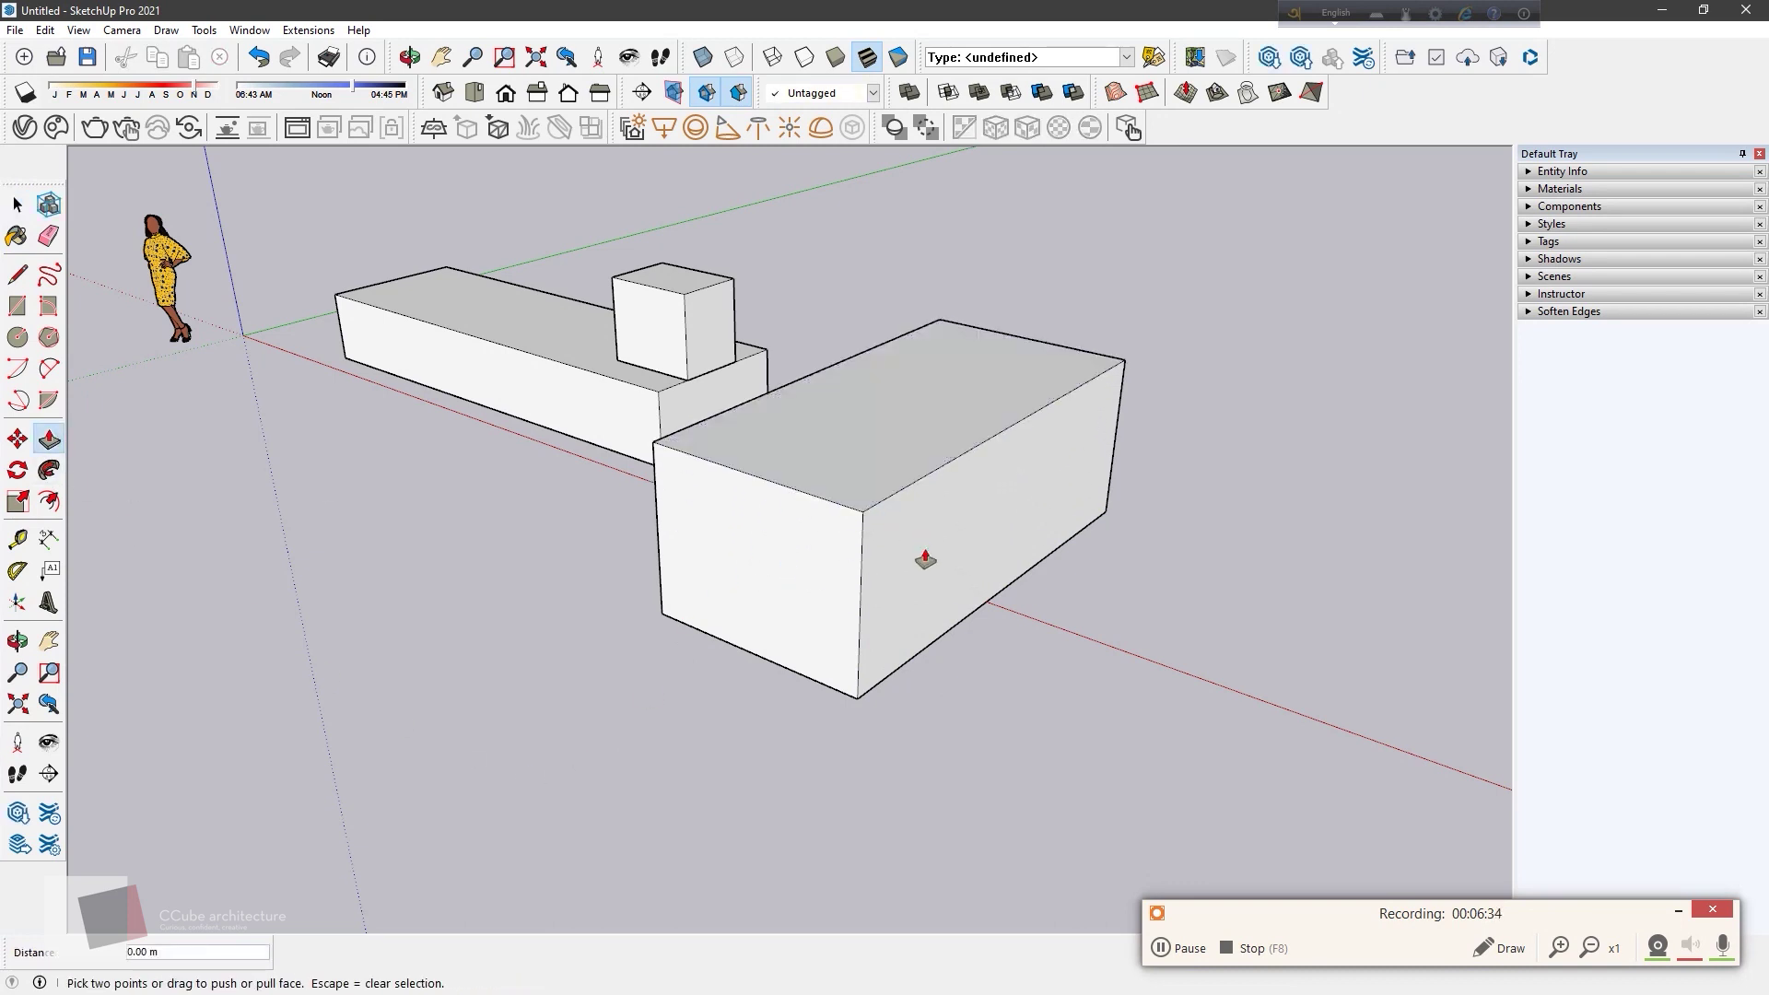
pyautogui.moveTo(926, 566); pyautogui.dragTo(1100, 660)
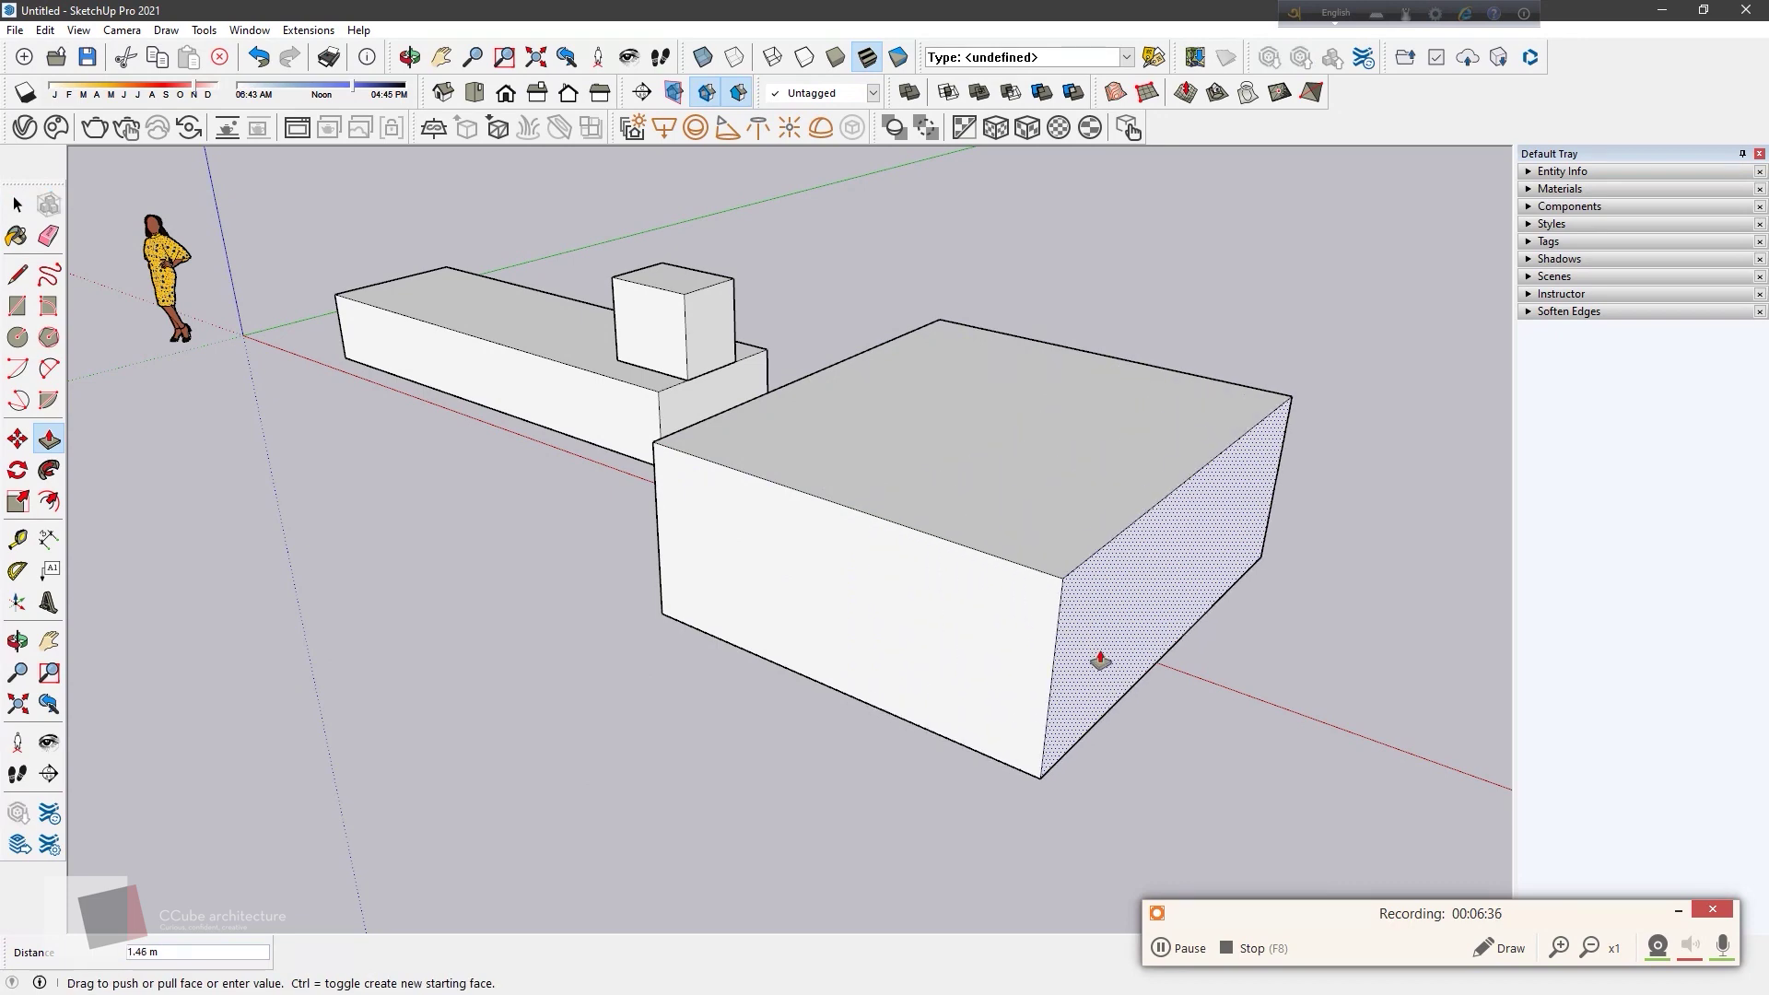
pyautogui.click(1101, 660)
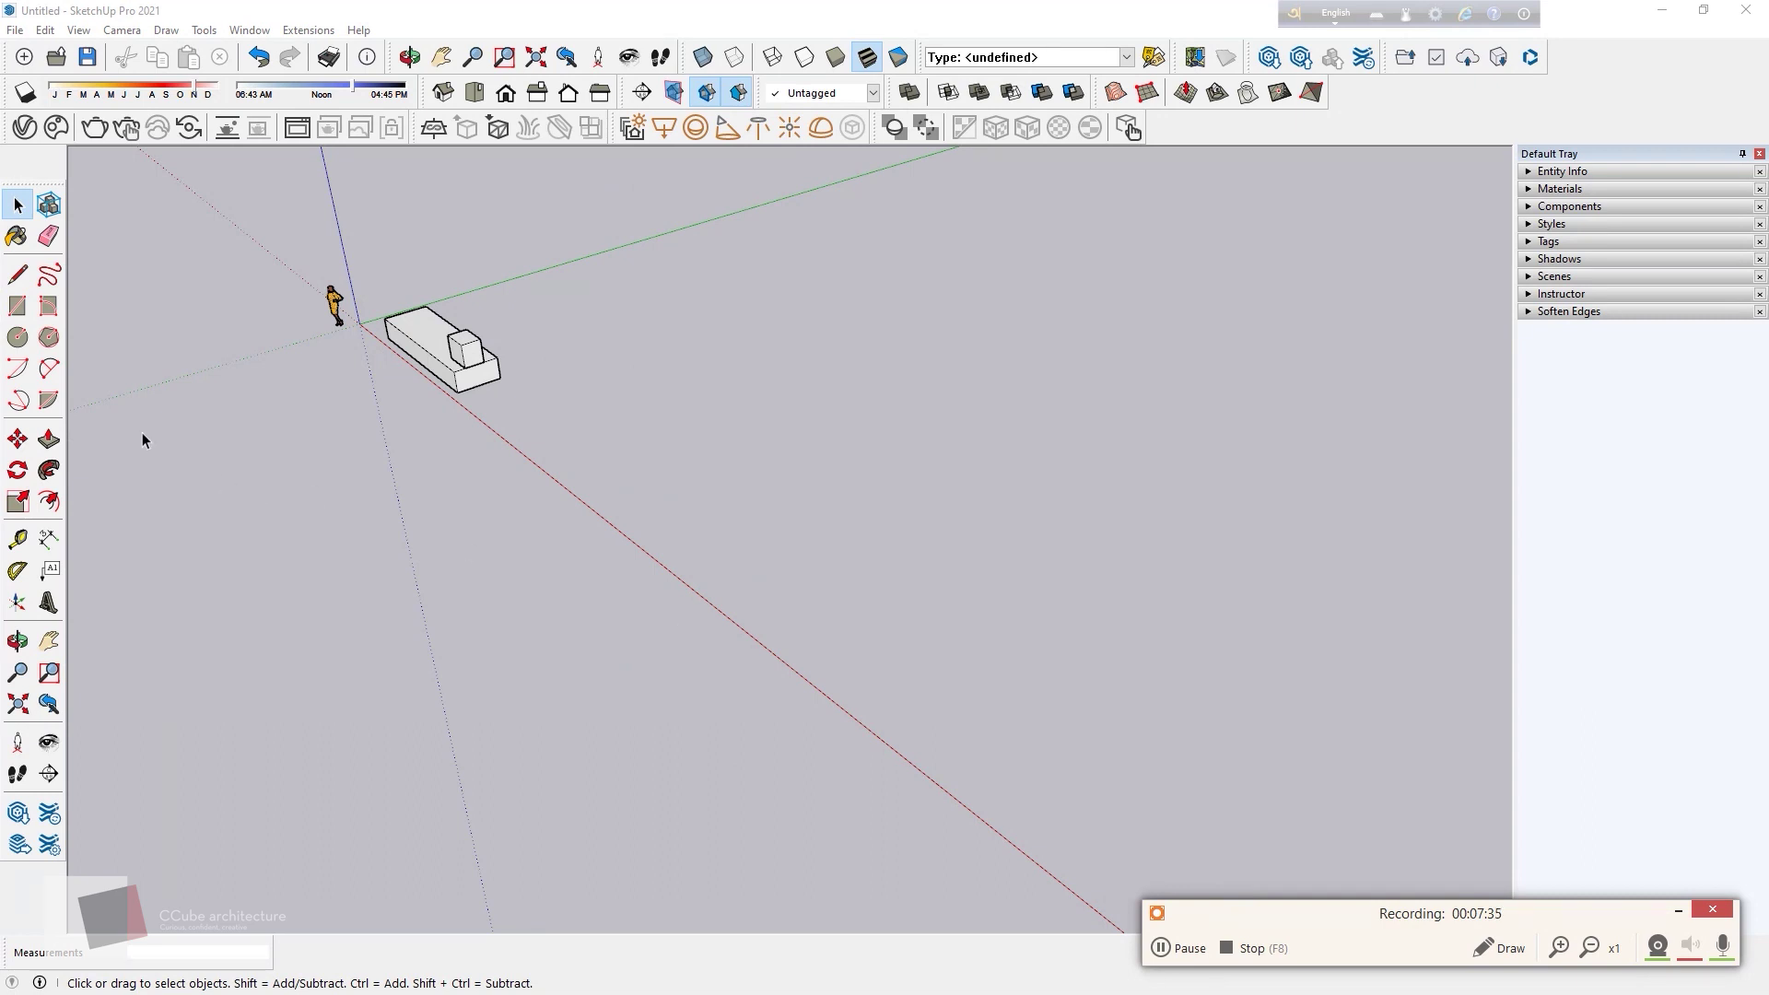
# Step: Draw a 10 by 8 rectangle on the ground
pyautogui.click(17, 305)
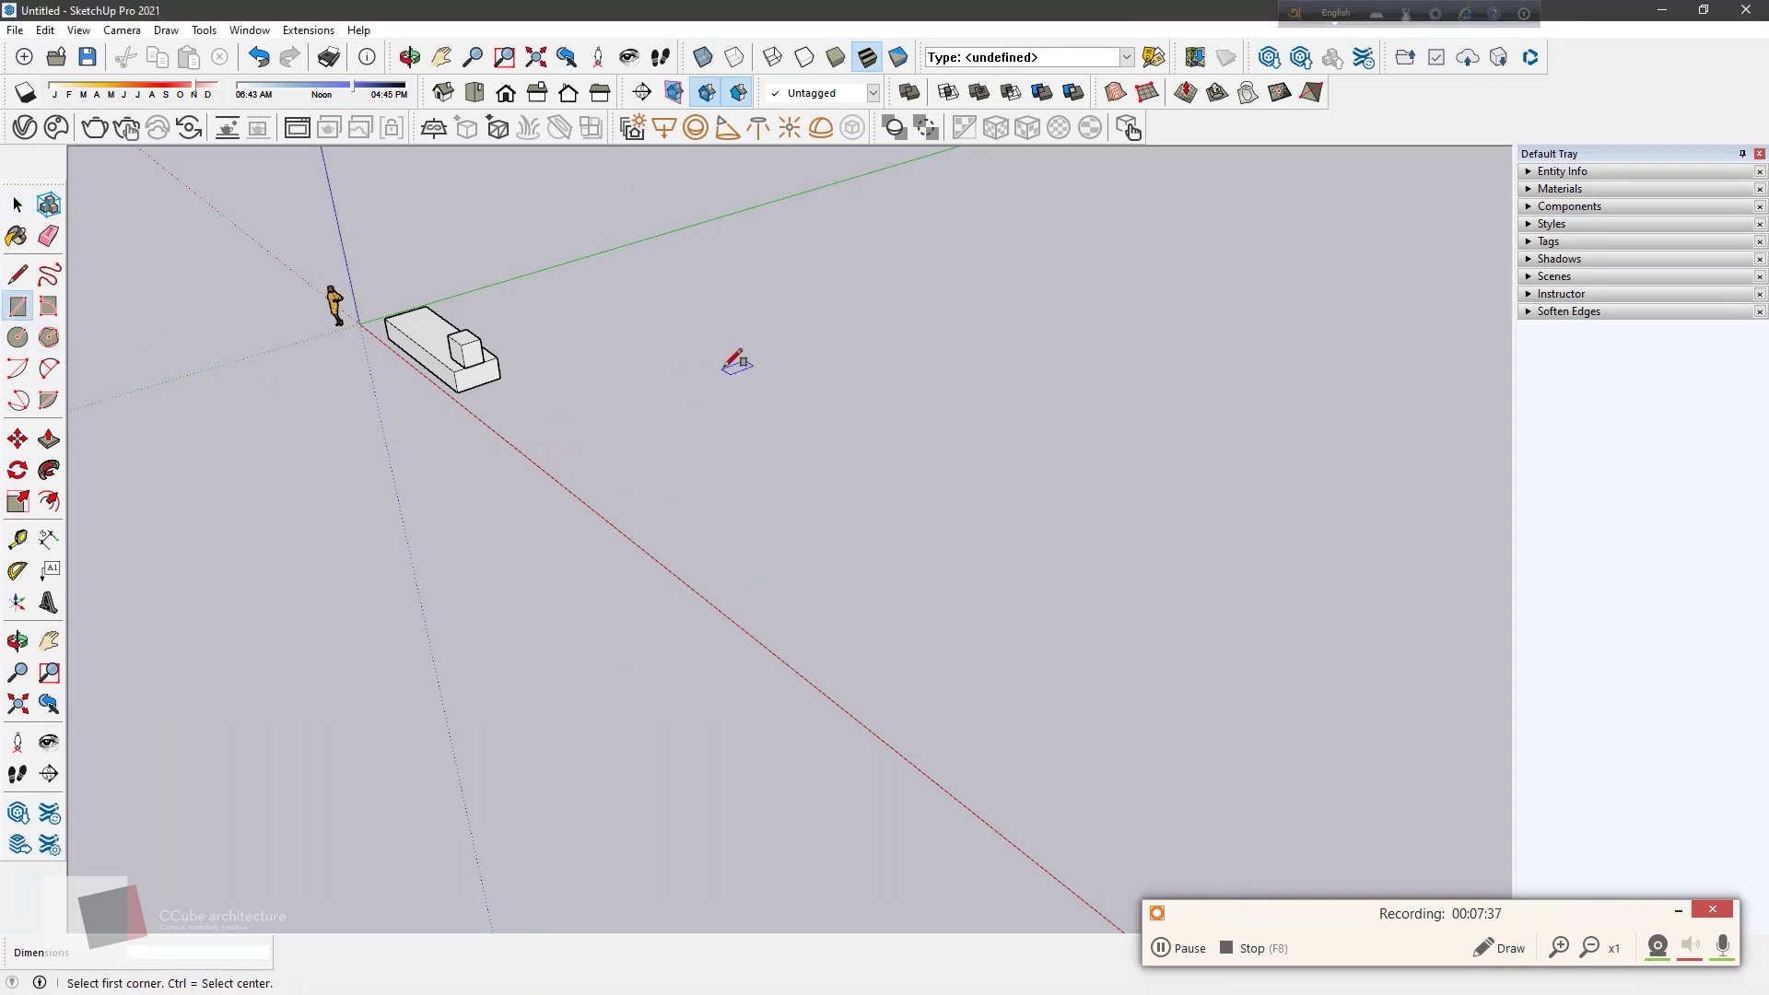
pyautogui.click(761, 359)
pyautogui.write('10,8')
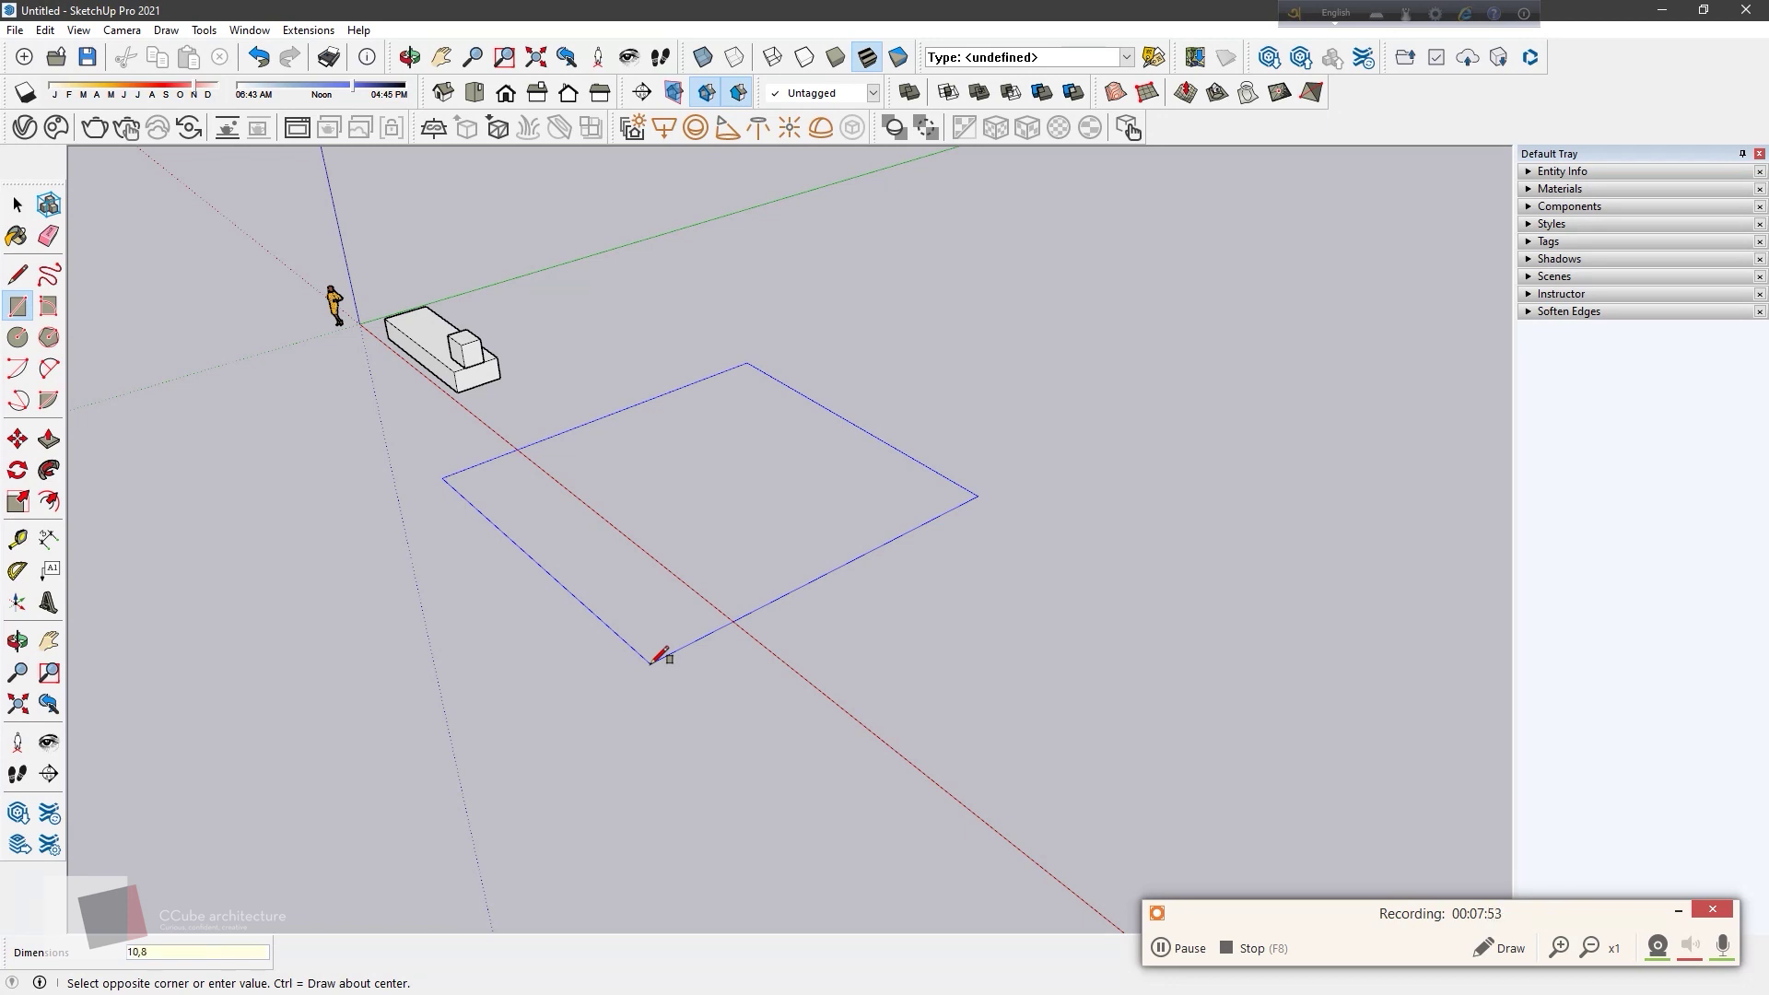
pyautogui.press('Return')
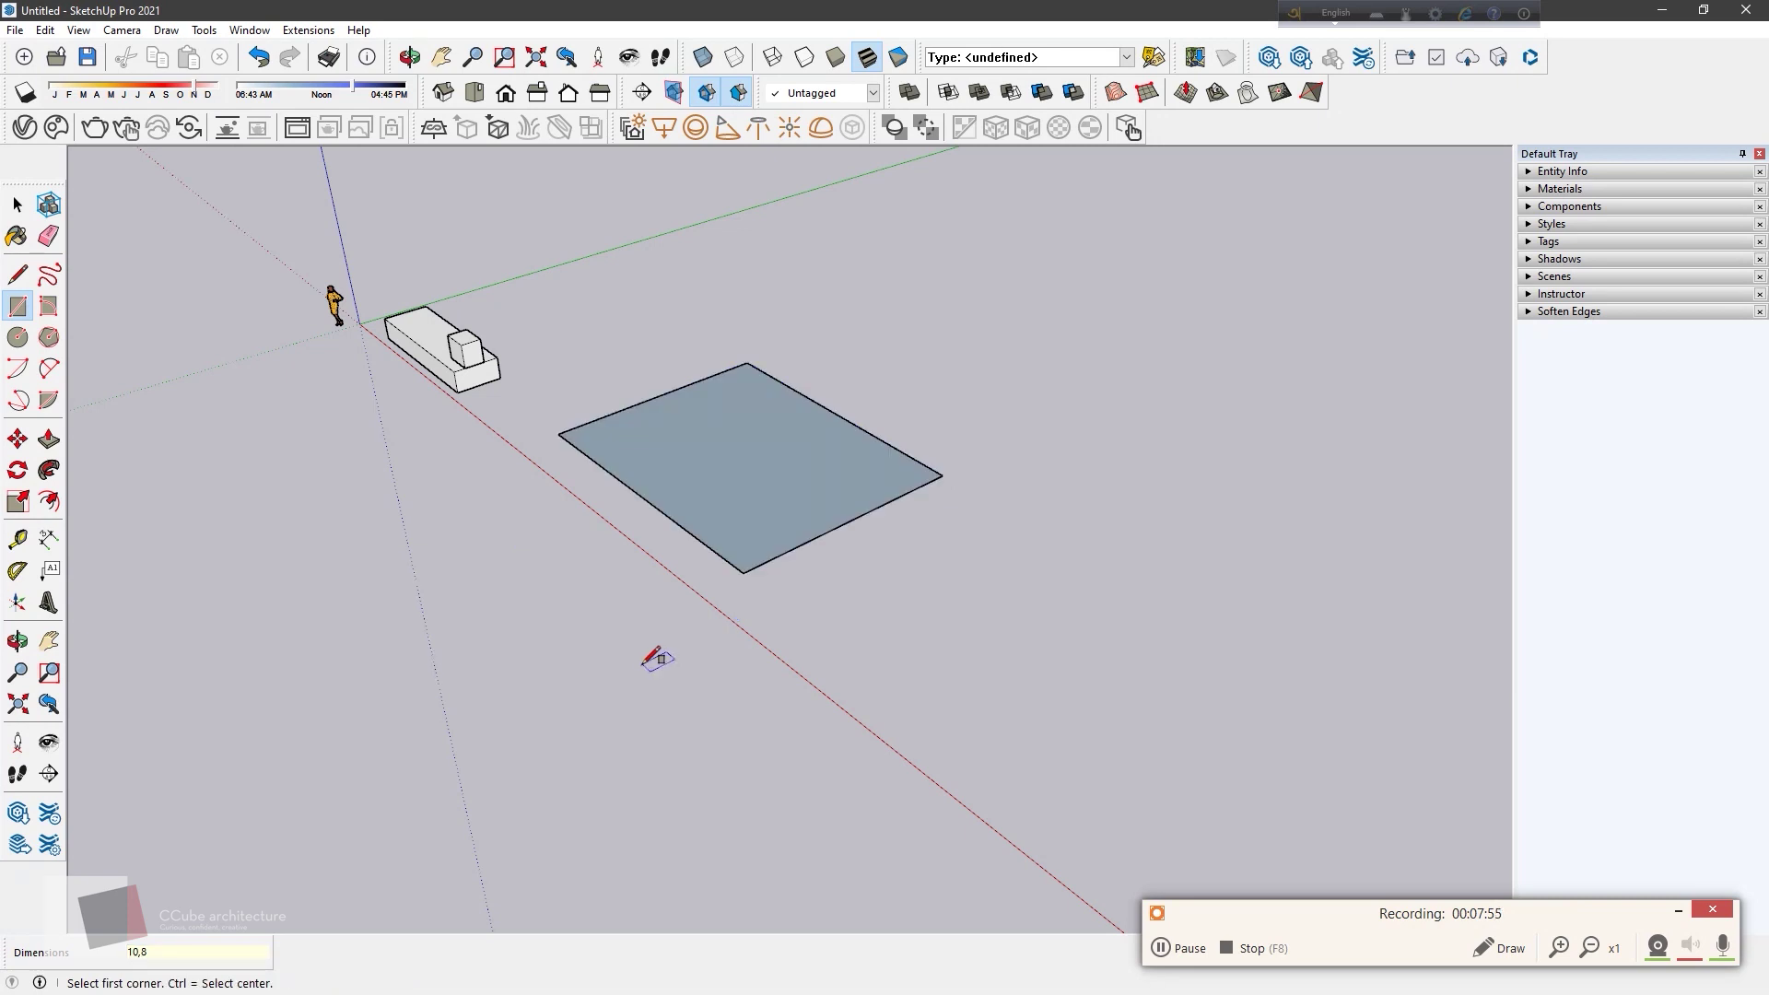
# Step: Reframe the view around the origin and place the next rectangle's first corner
pyautogui.moveTo(657, 658); pyautogui.dragTo(616, 672, button='middle')
pyautogui.scroll(3, 1014, 276)
pyautogui.scroll(-3, 963, 318)
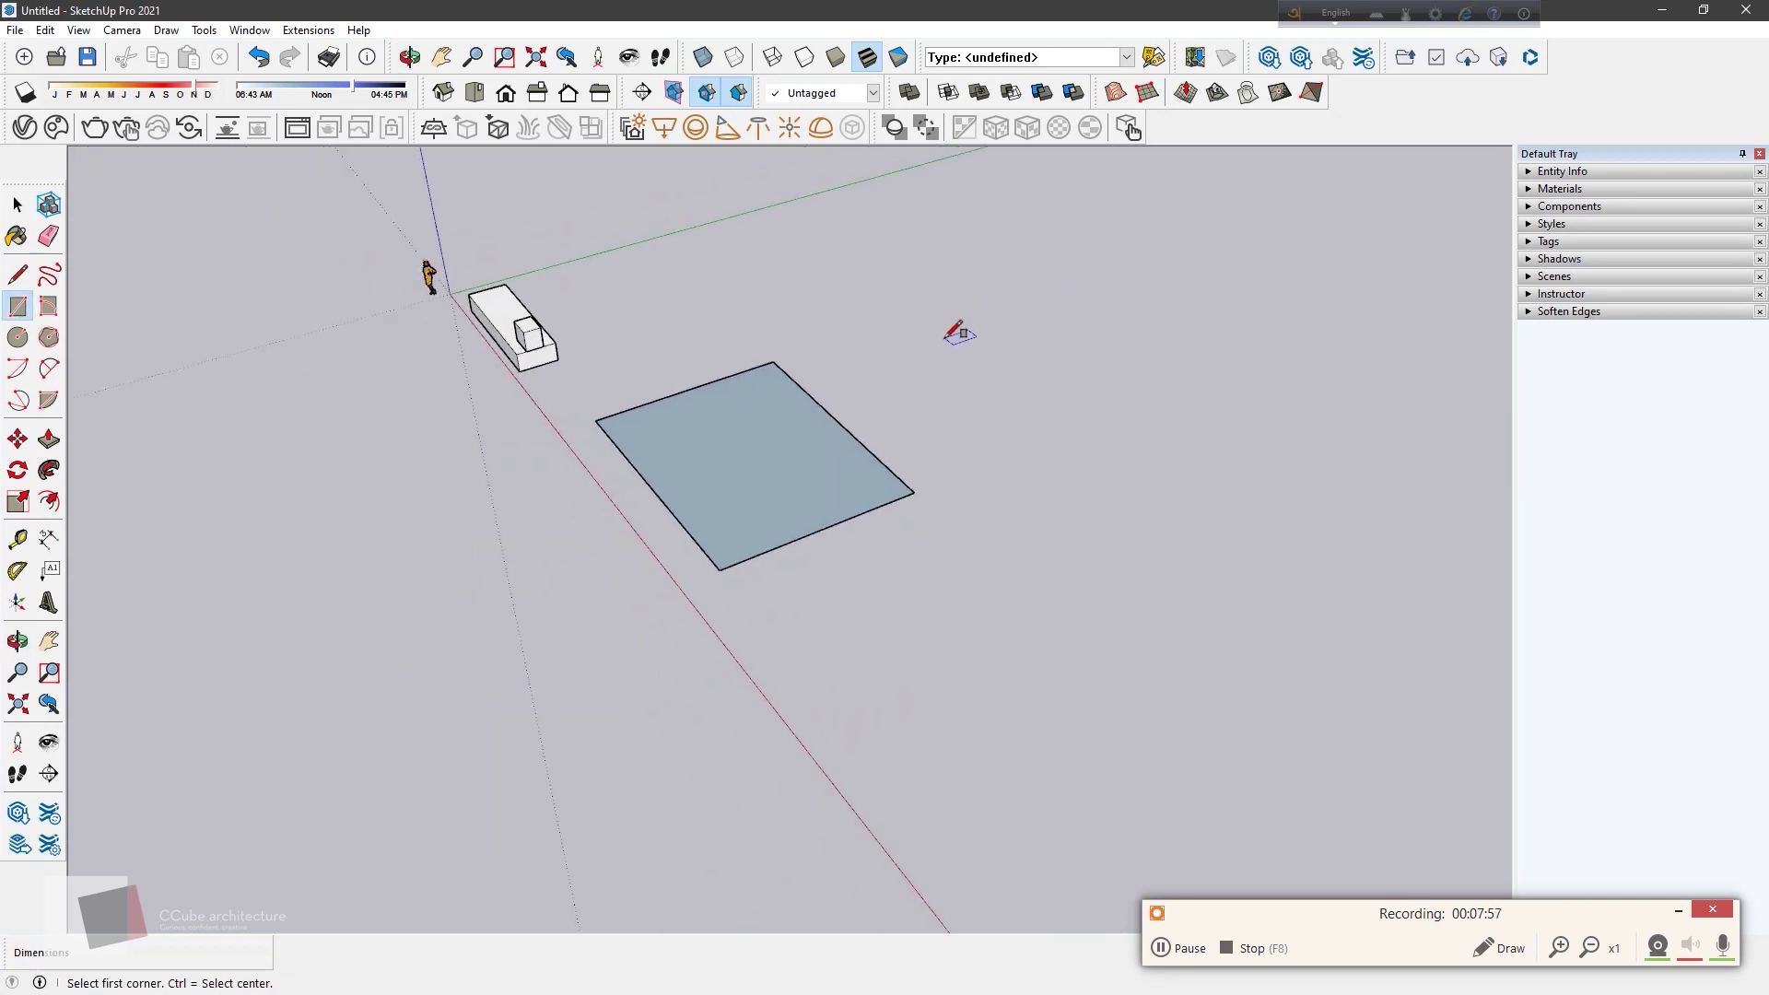
pyautogui.scroll(1, 1170, 180)
pyautogui.scroll(1, 1179, 184)
pyautogui.scroll(2, 1181, 193)
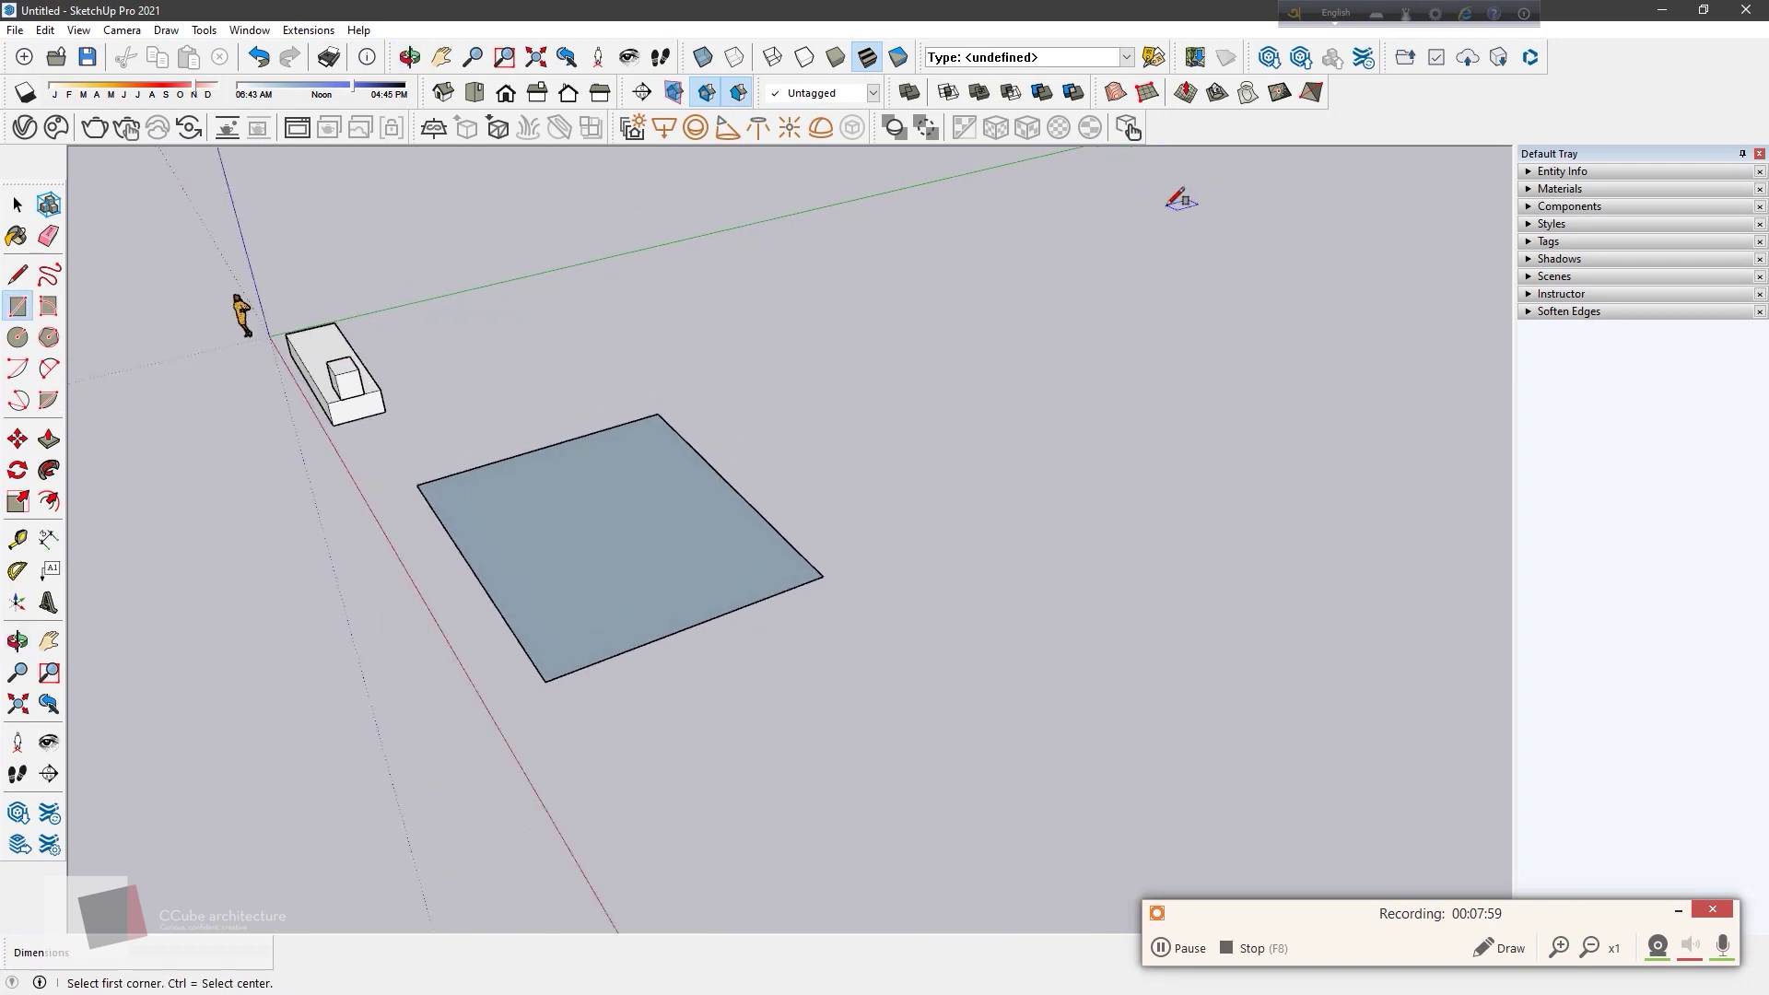
pyautogui.moveTo(1181, 200)
pyautogui.mouseDown(button='middle')
pyautogui.moveTo(1106, 260)
pyautogui.moveTo(1138, 241)
pyautogui.mouseUp(button='middle')
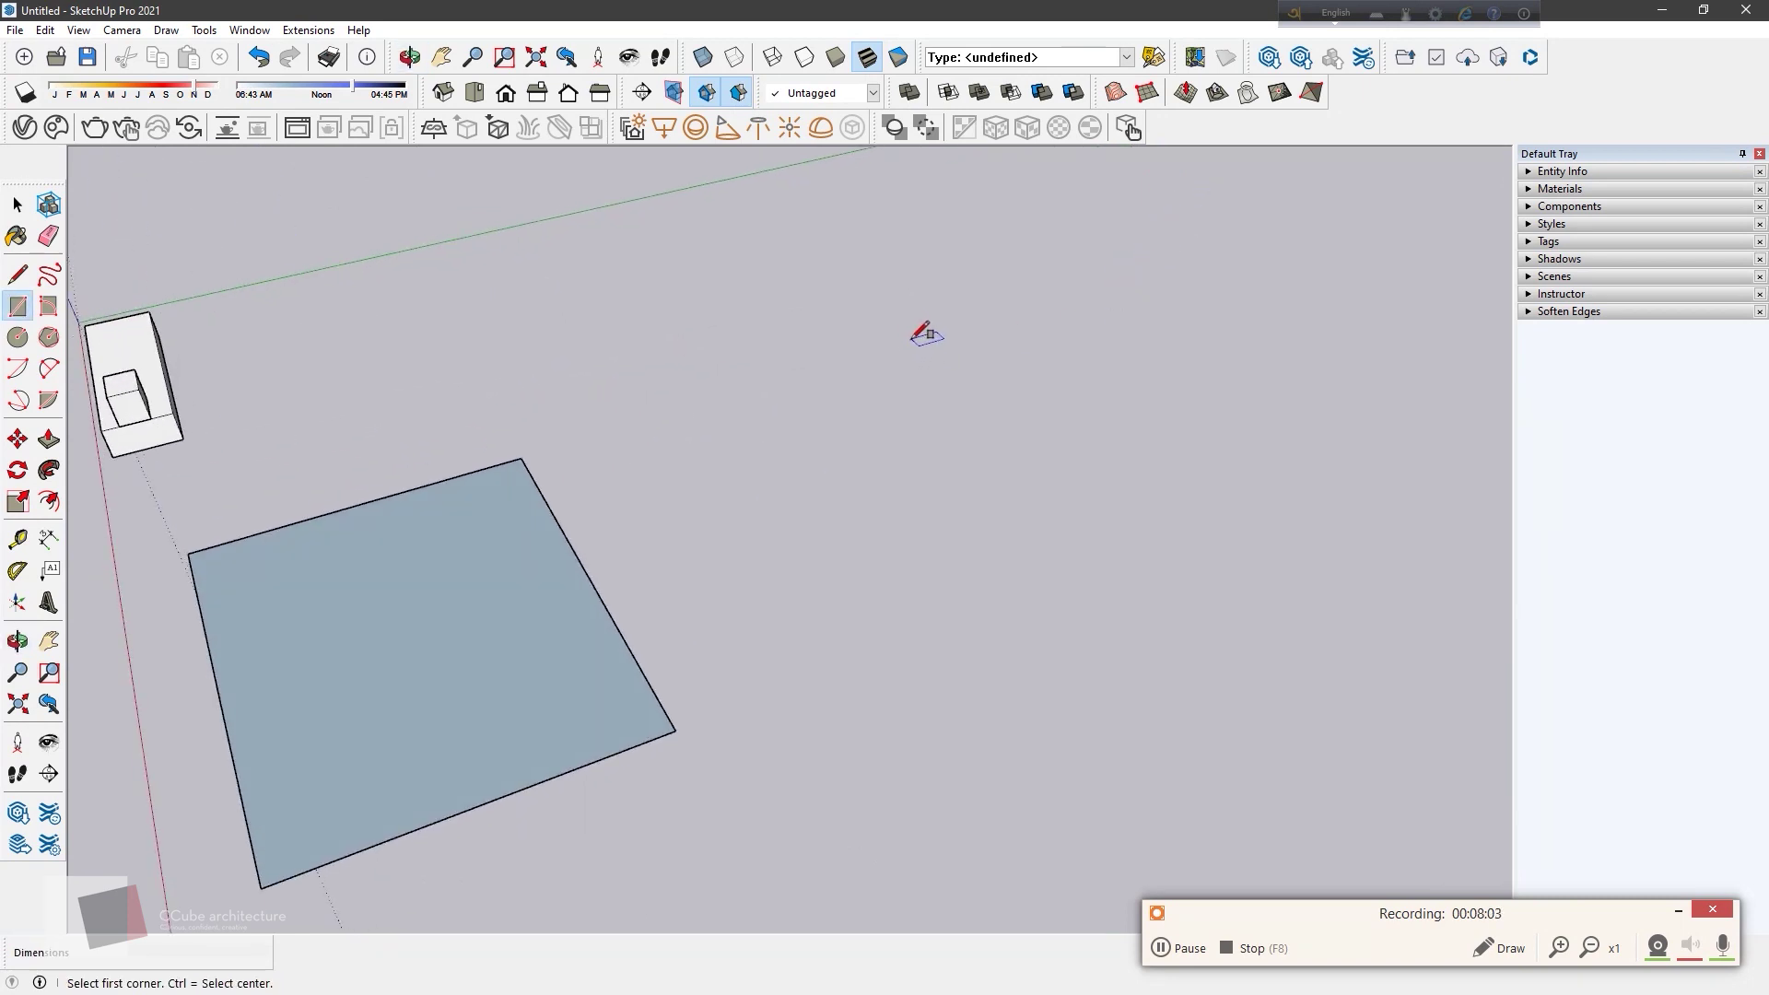
pyautogui.scroll(2, 903, 342)
pyautogui.moveTo(905, 347); pyautogui.dragTo(938, 587, button='middle')
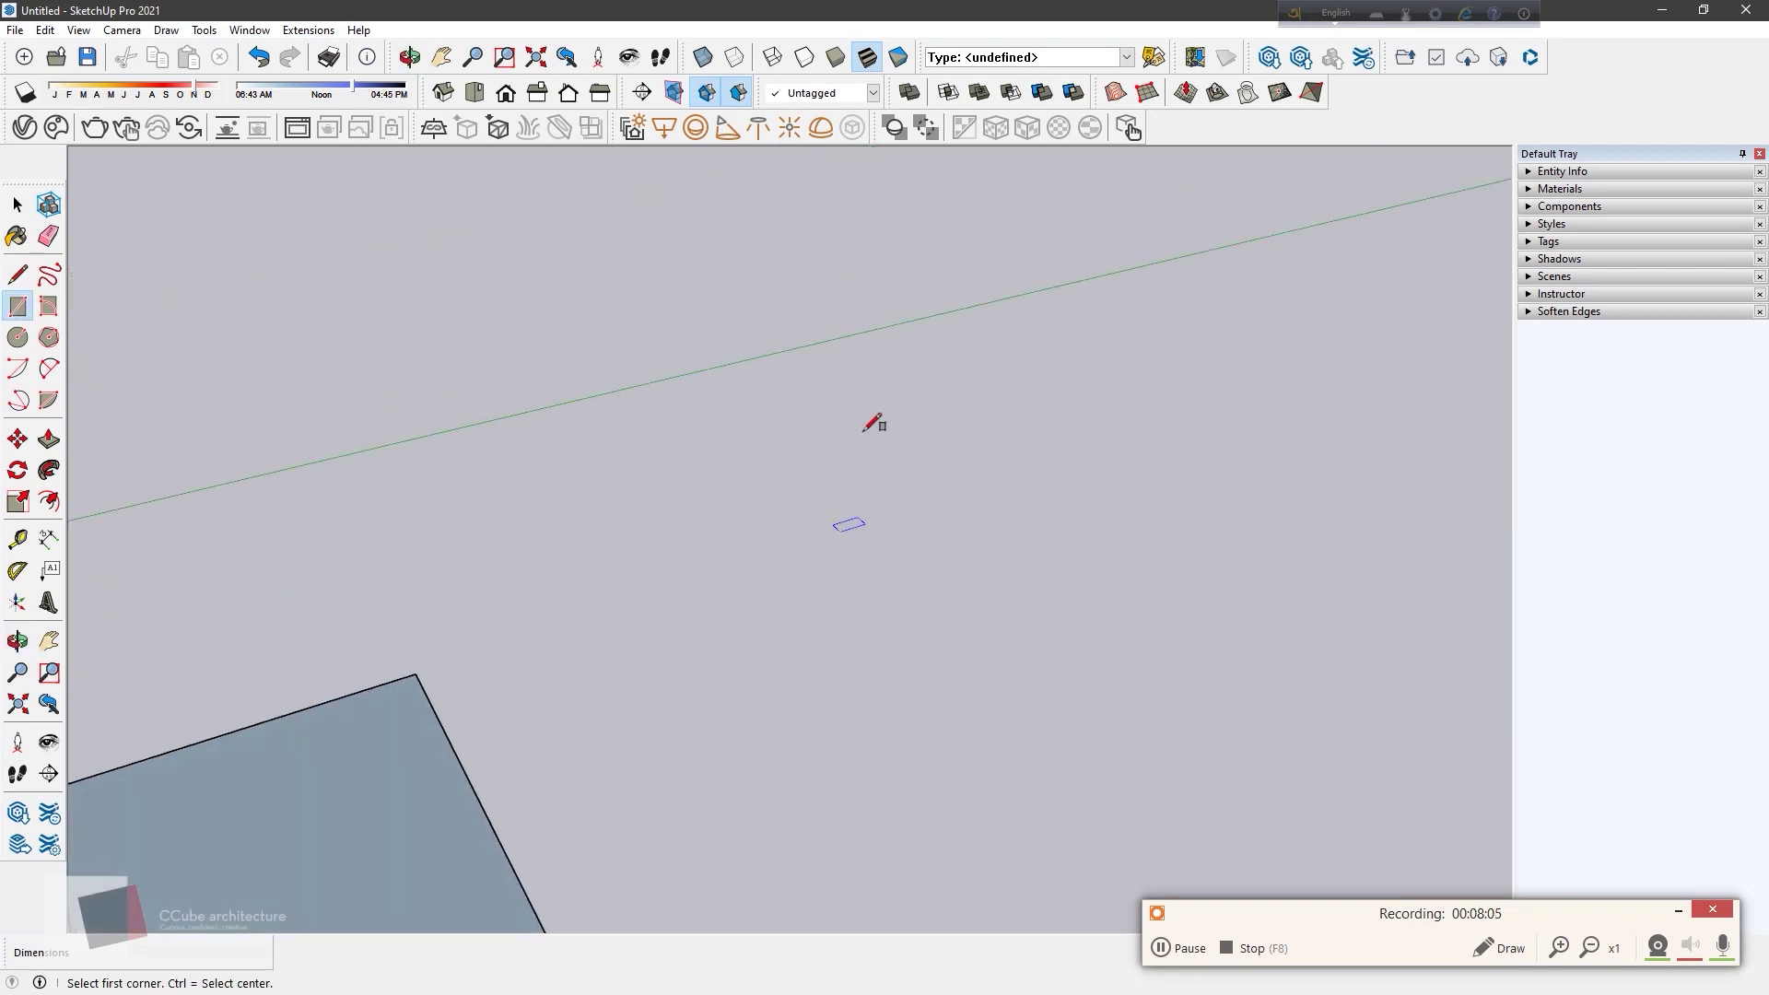
pyautogui.scroll(1, 762, 743)
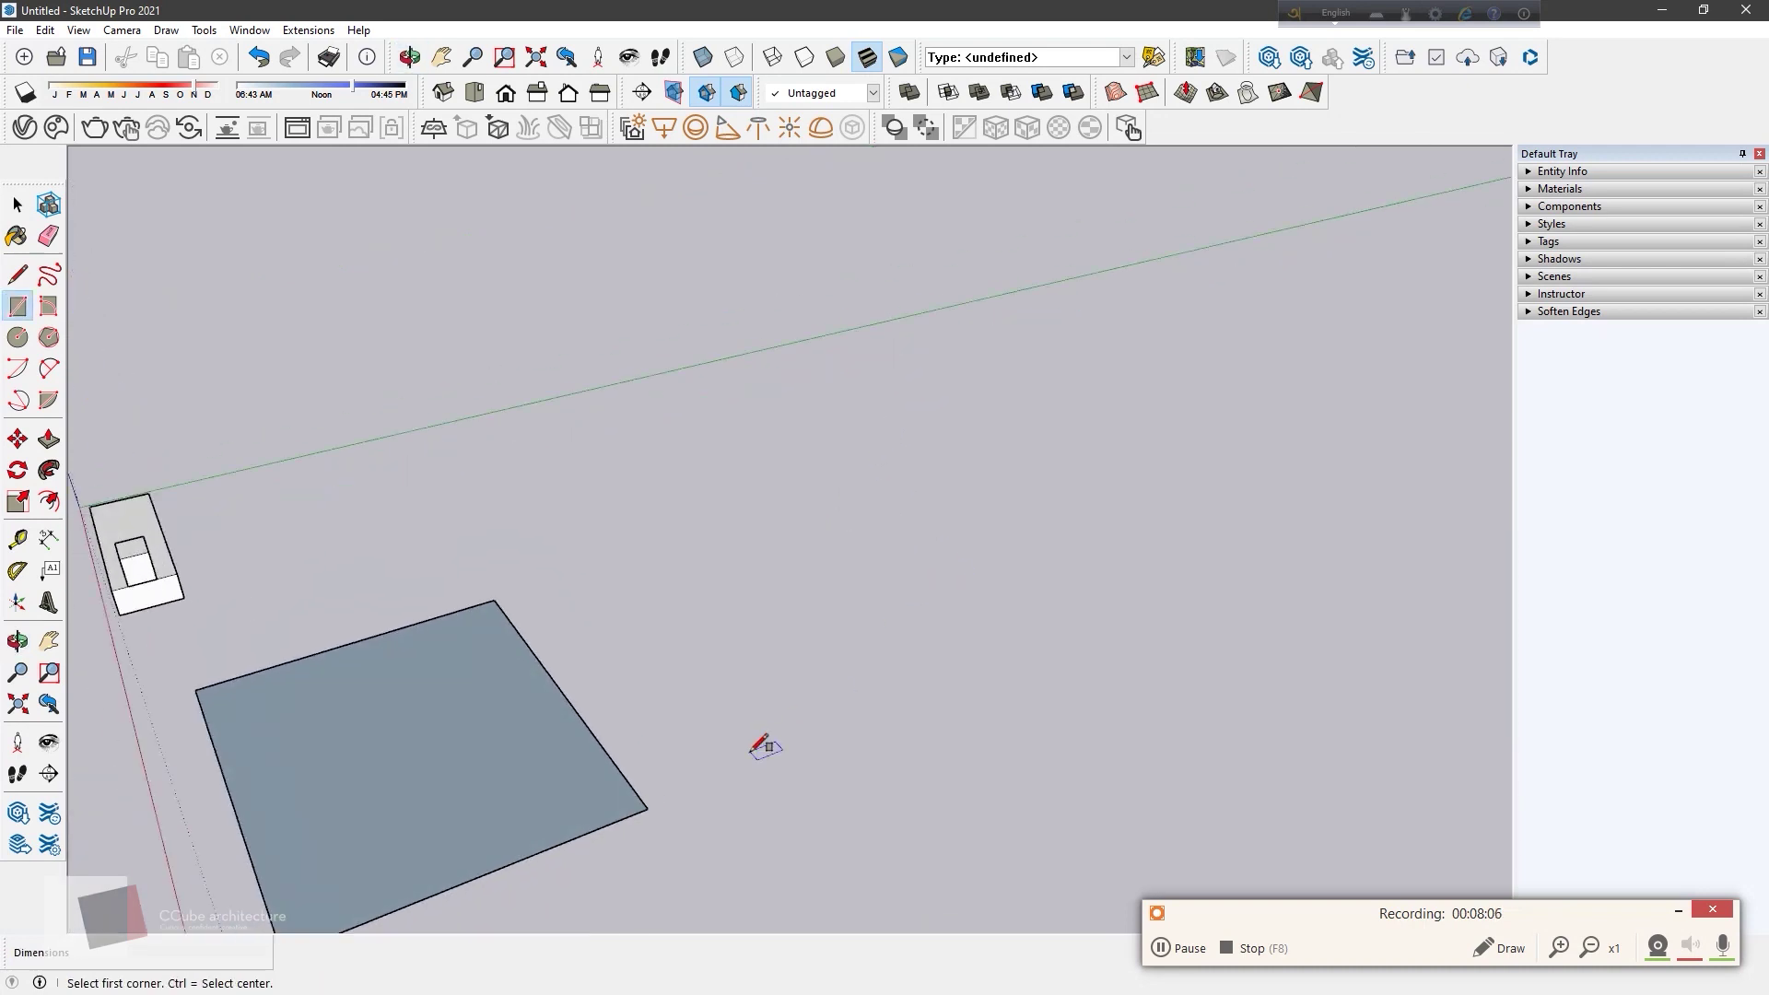
pyautogui.click(874, 476)
pyautogui.write('4')
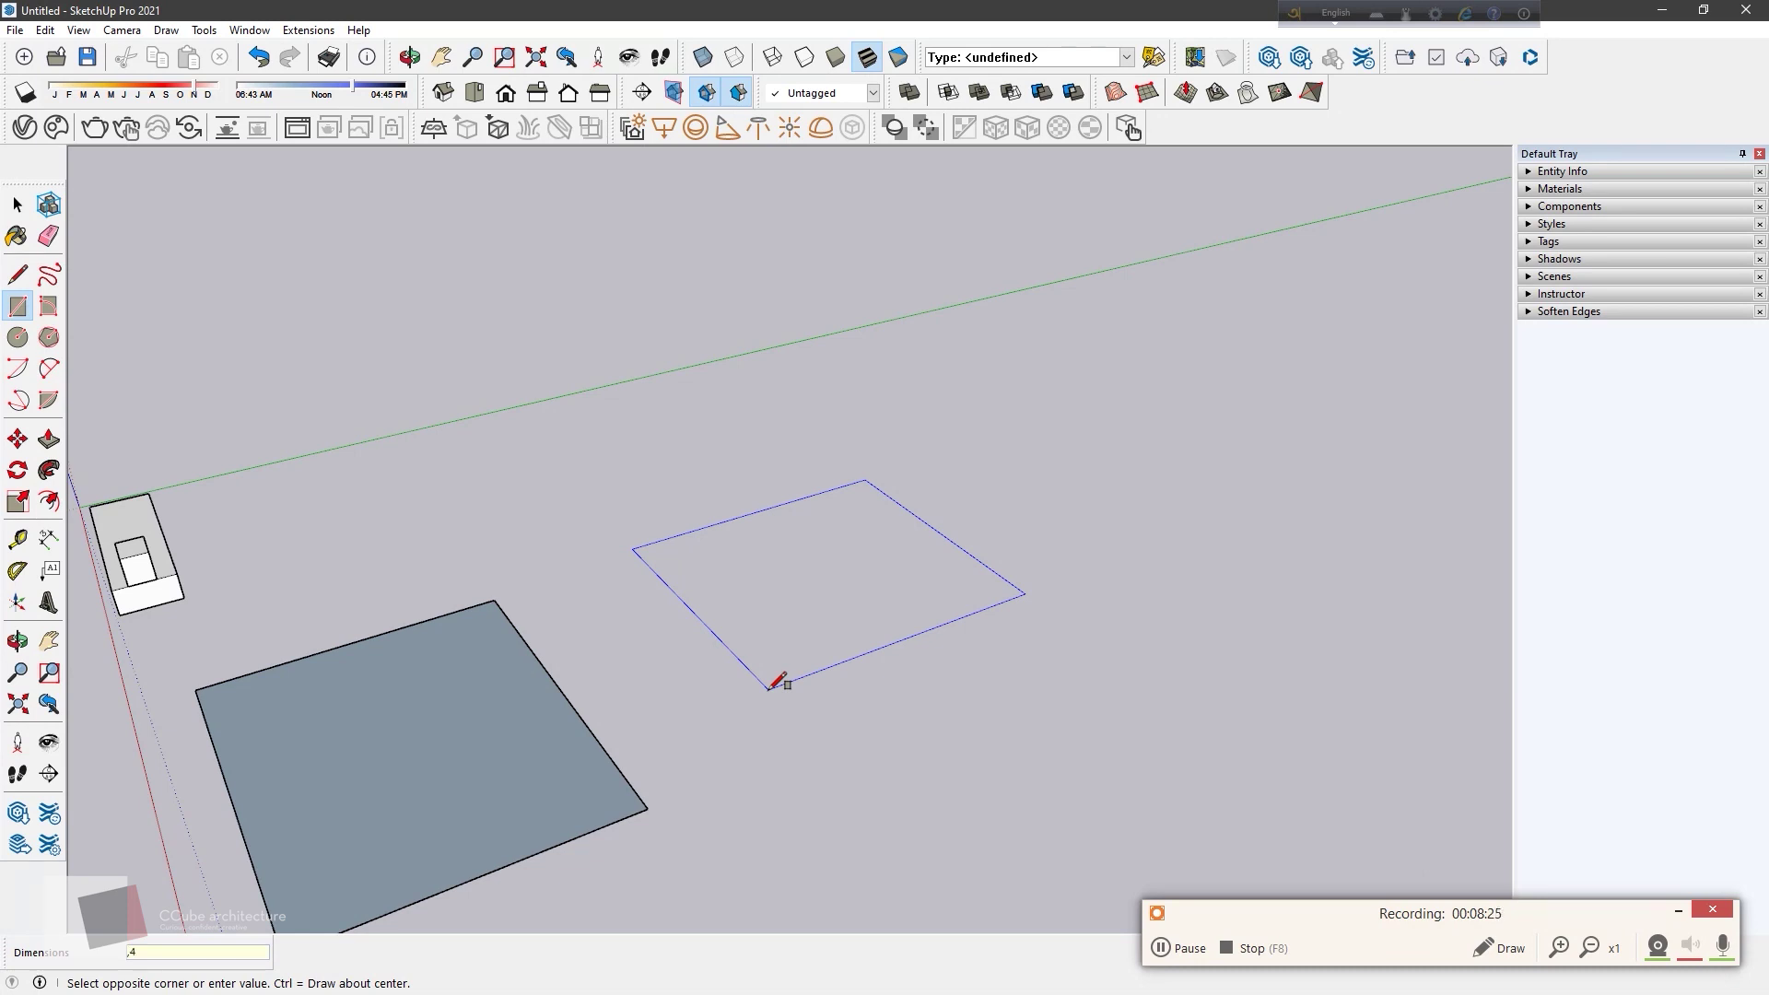
# Step: Finish the smaller rectangle with a 4 m side beside the large one
pyautogui.press('Return')
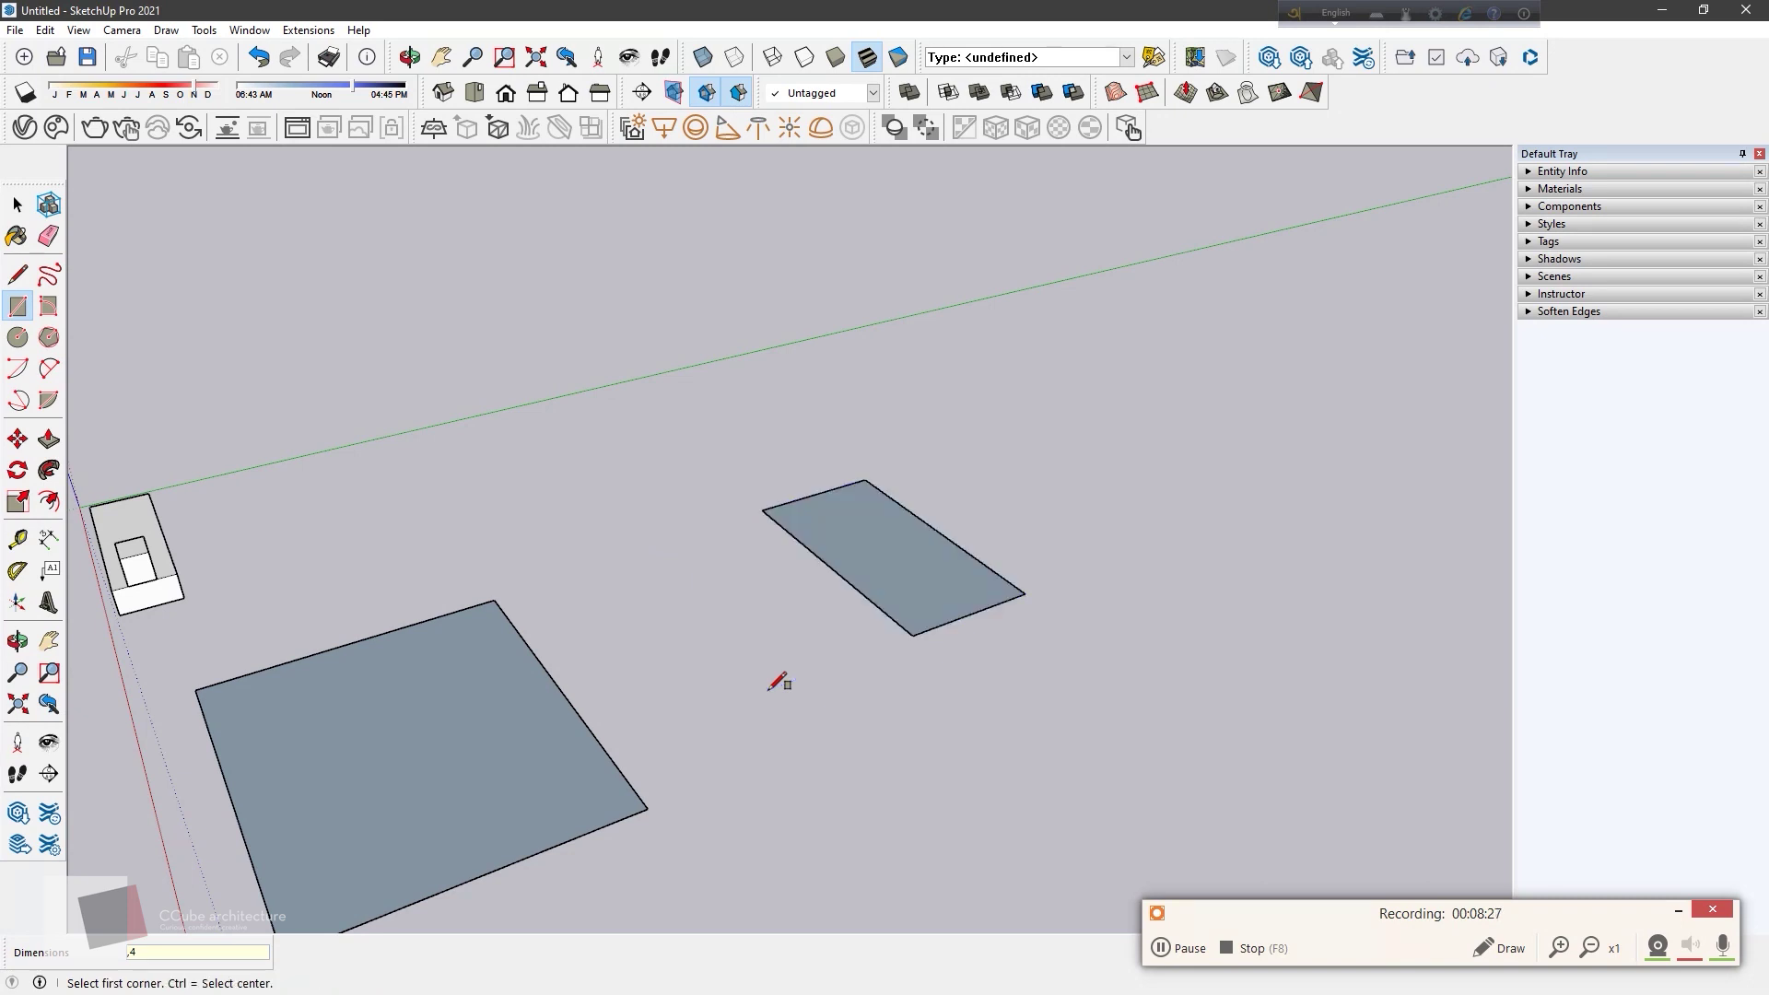
pyautogui.scroll(1, 857, 732)
pyautogui.scroll(3, 1349, 456)
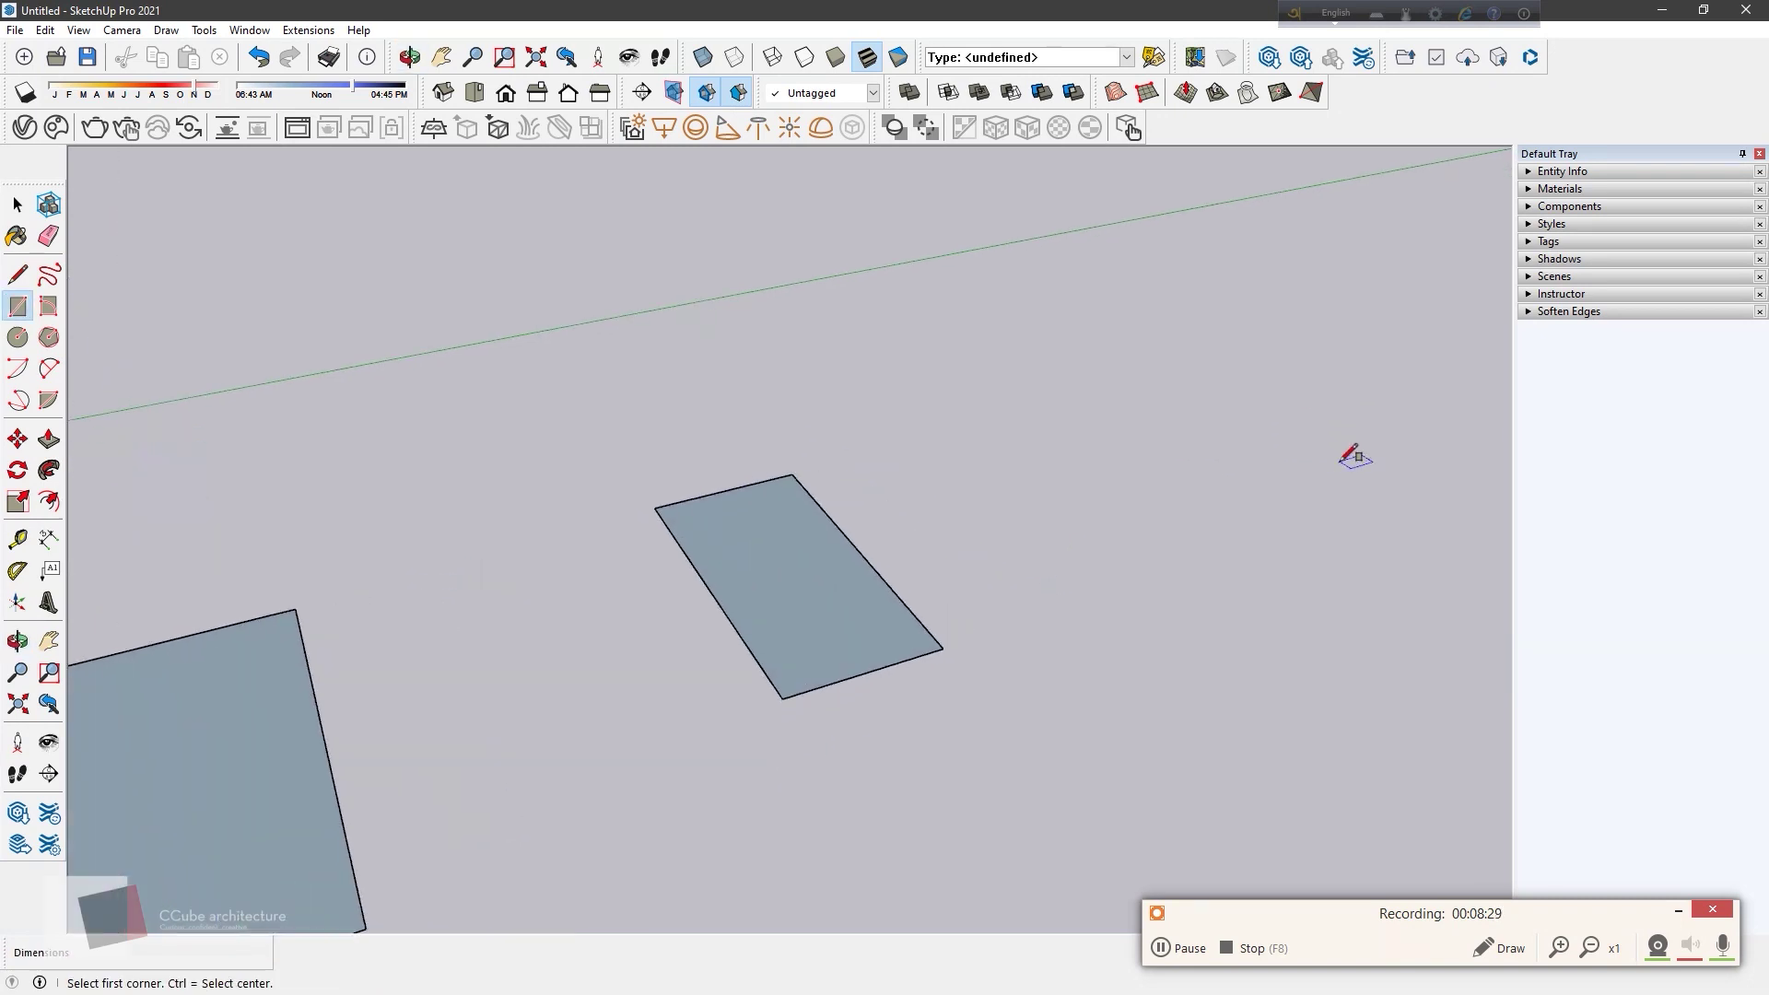
# Step: Start another rectangle further right, cancel it, and zoom out
pyautogui.click(1248, 326)
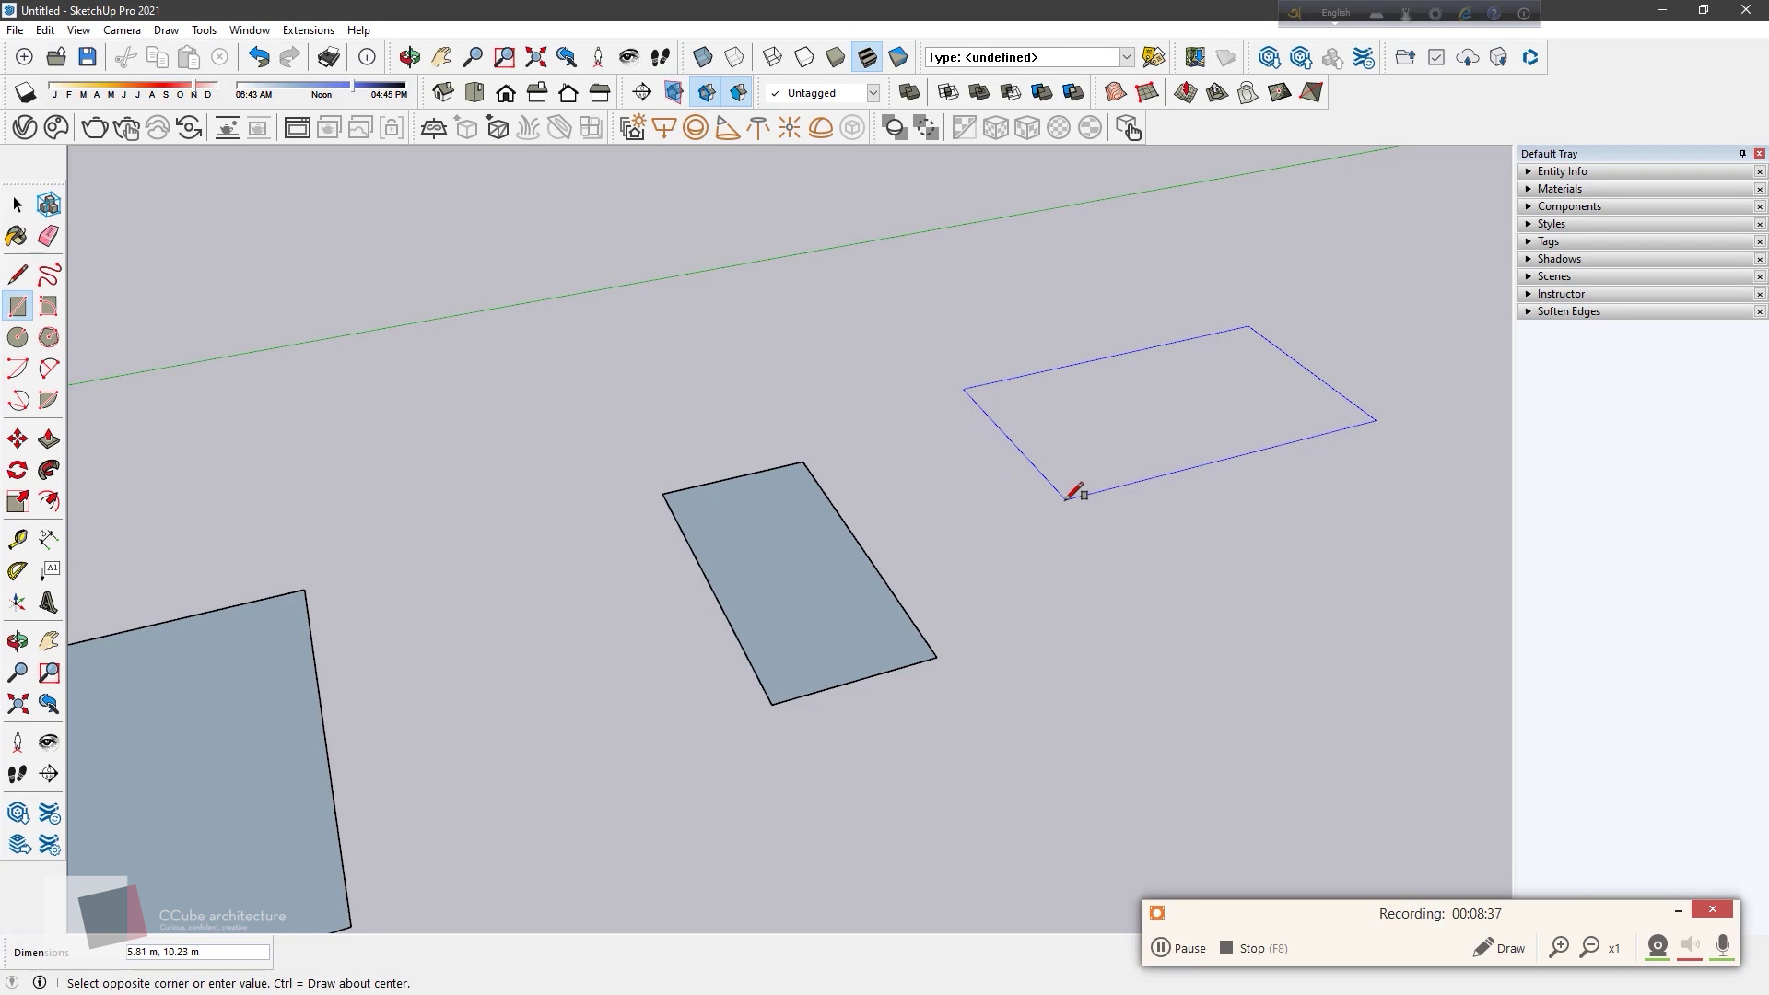
pyautogui.press('Escape')
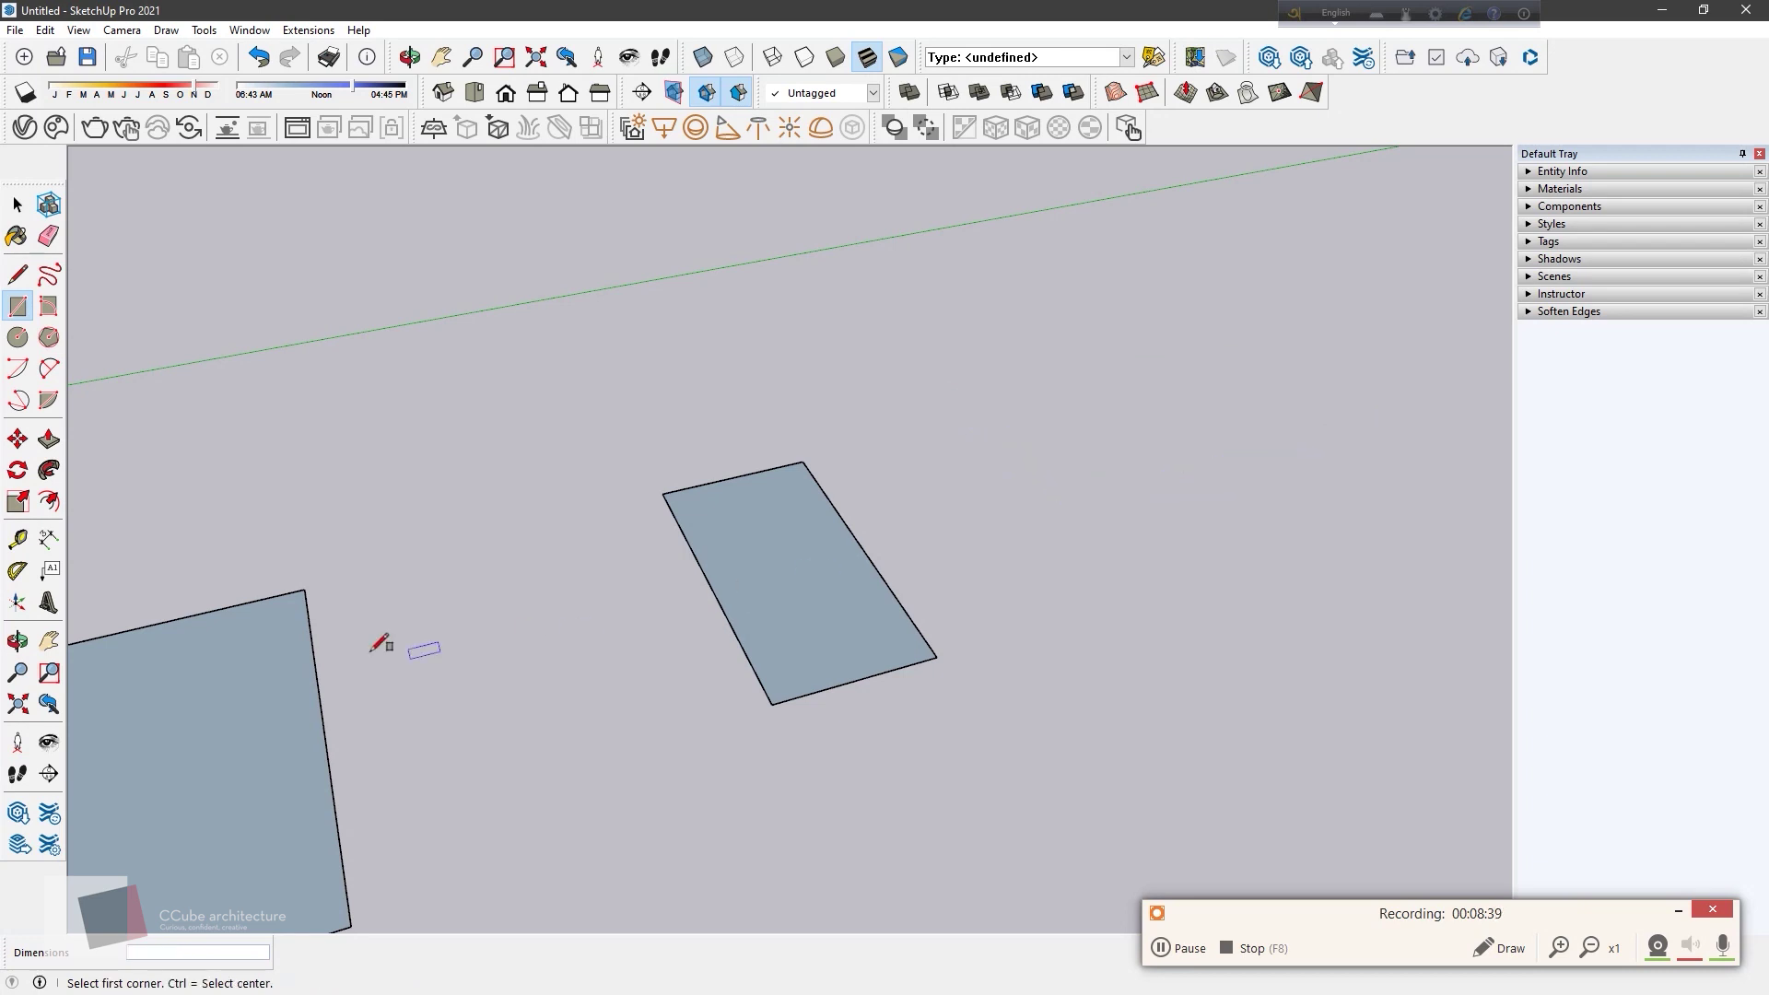
pyautogui.scroll(-3, 387, 644)
pyautogui.scroll(-3, 427, 644)
pyautogui.scroll(-1, 600, 655)
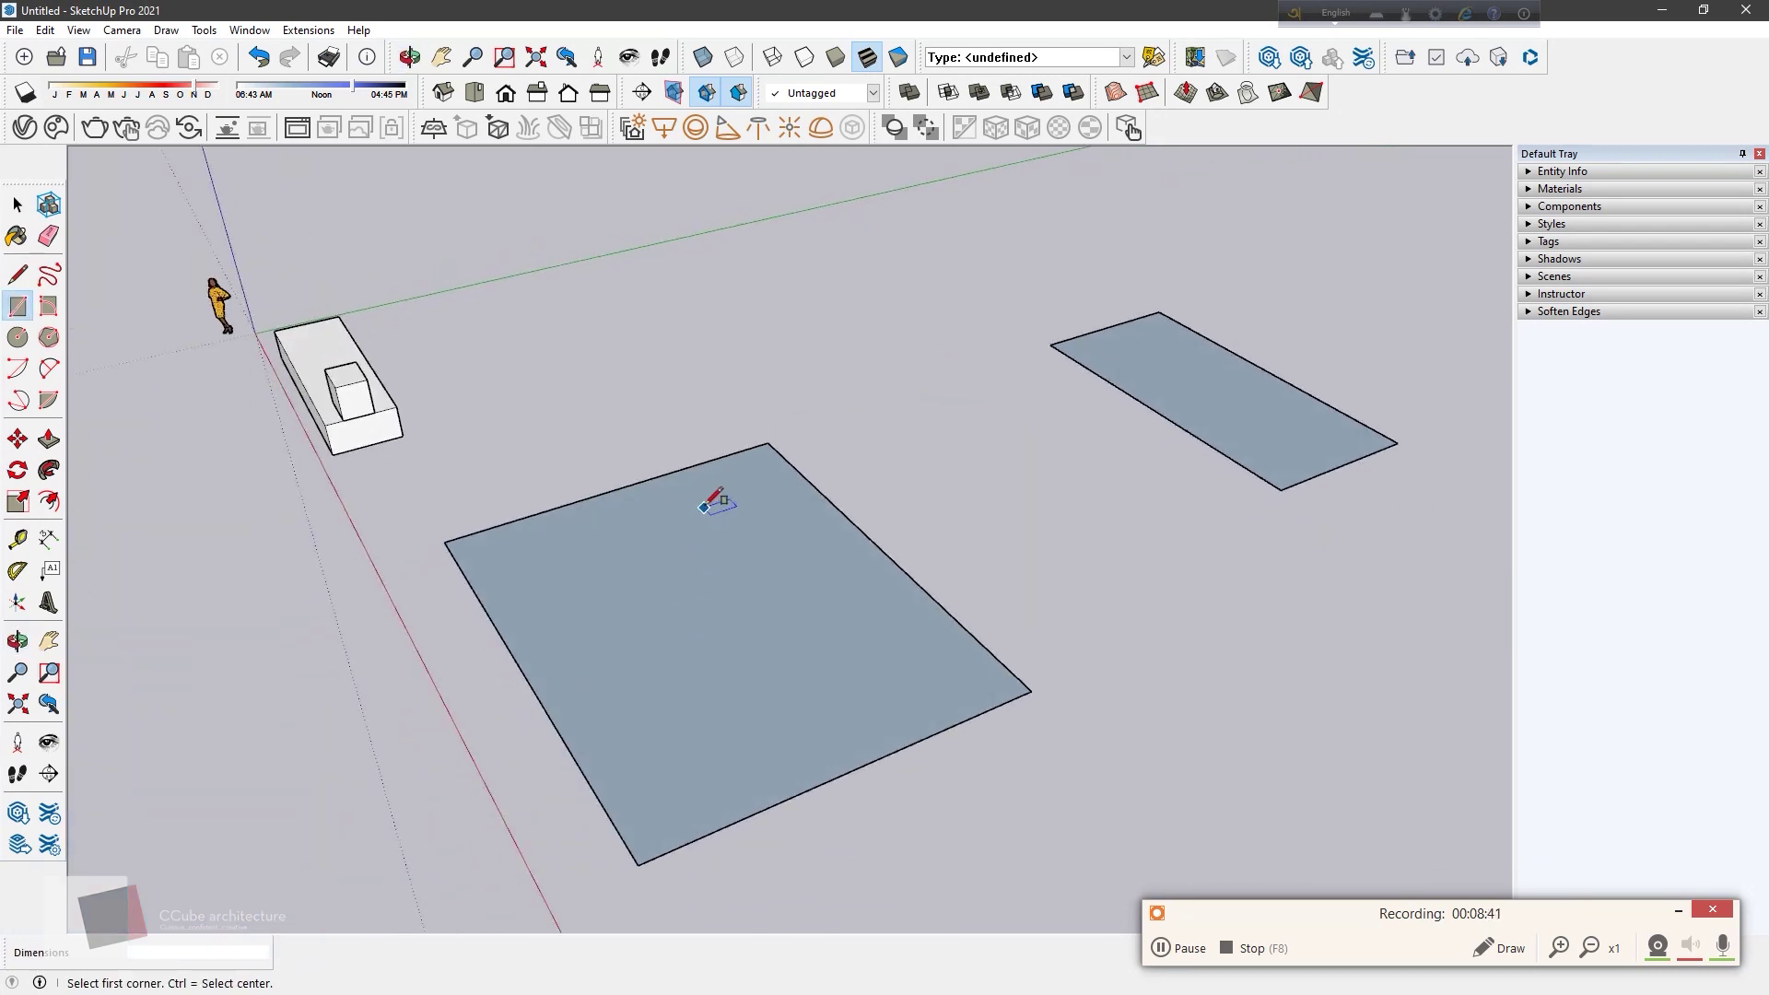
# Step: Draw a rectangle starting at the large face's far corner
pyautogui.click(768, 444)
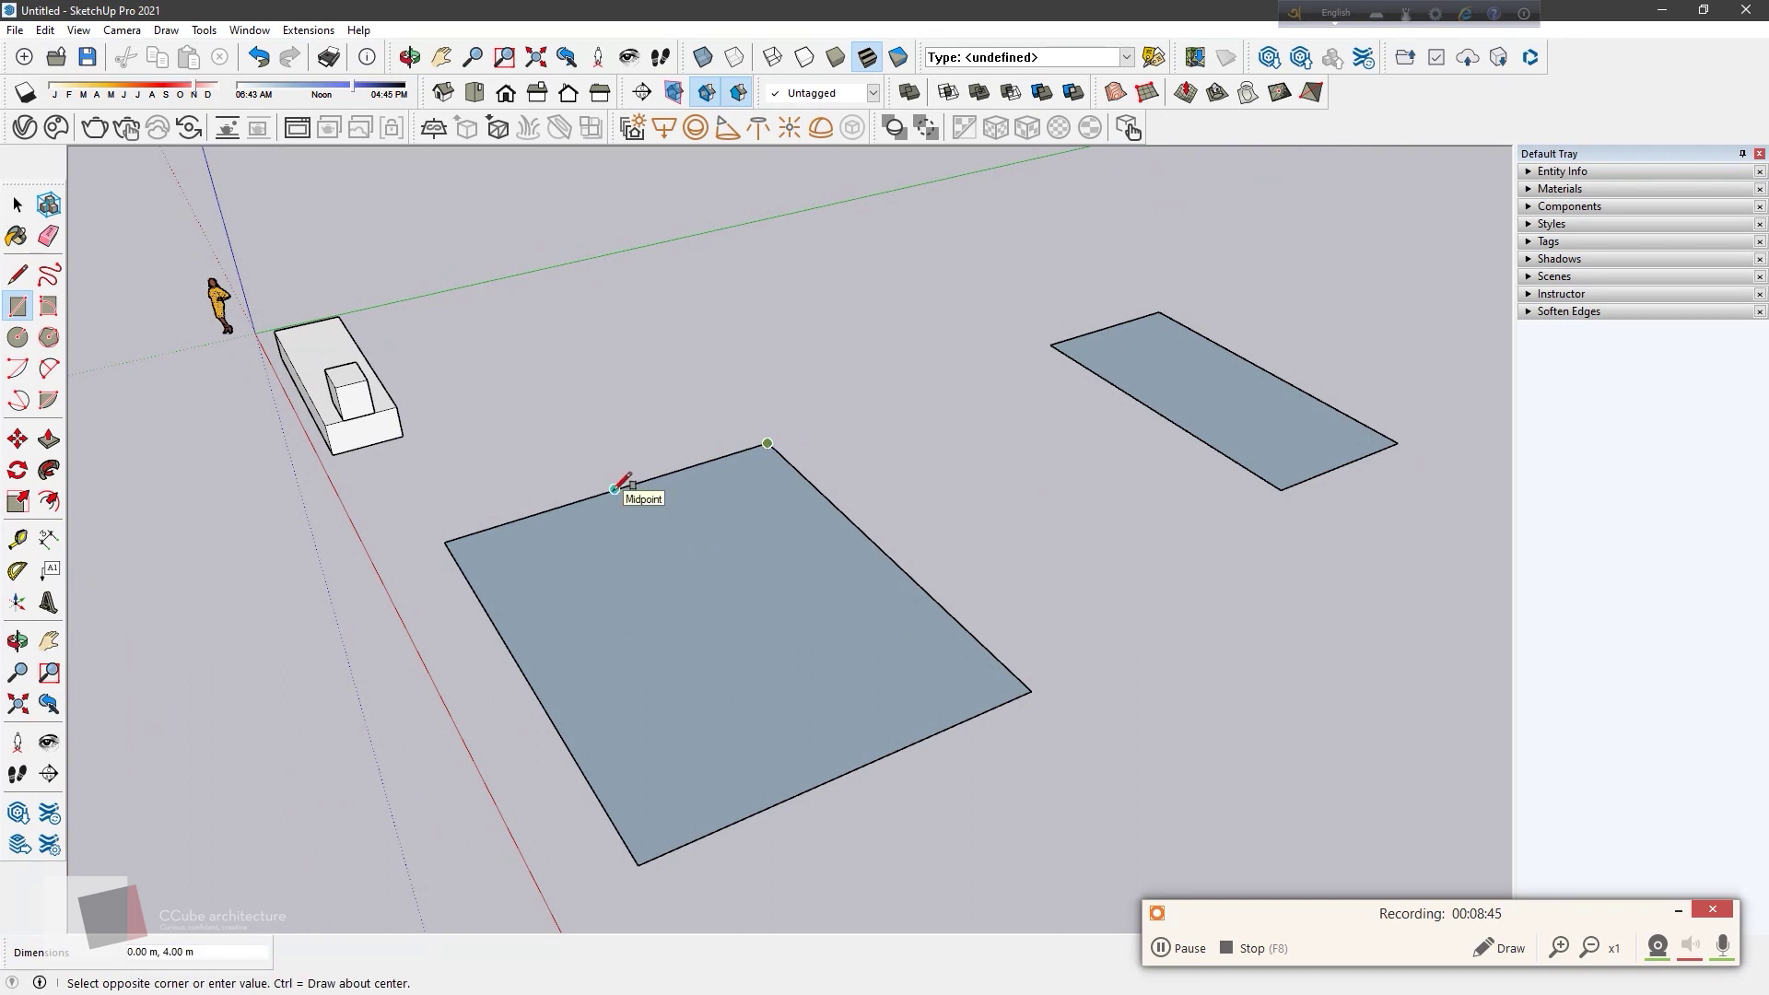
pyautogui.write(',2')
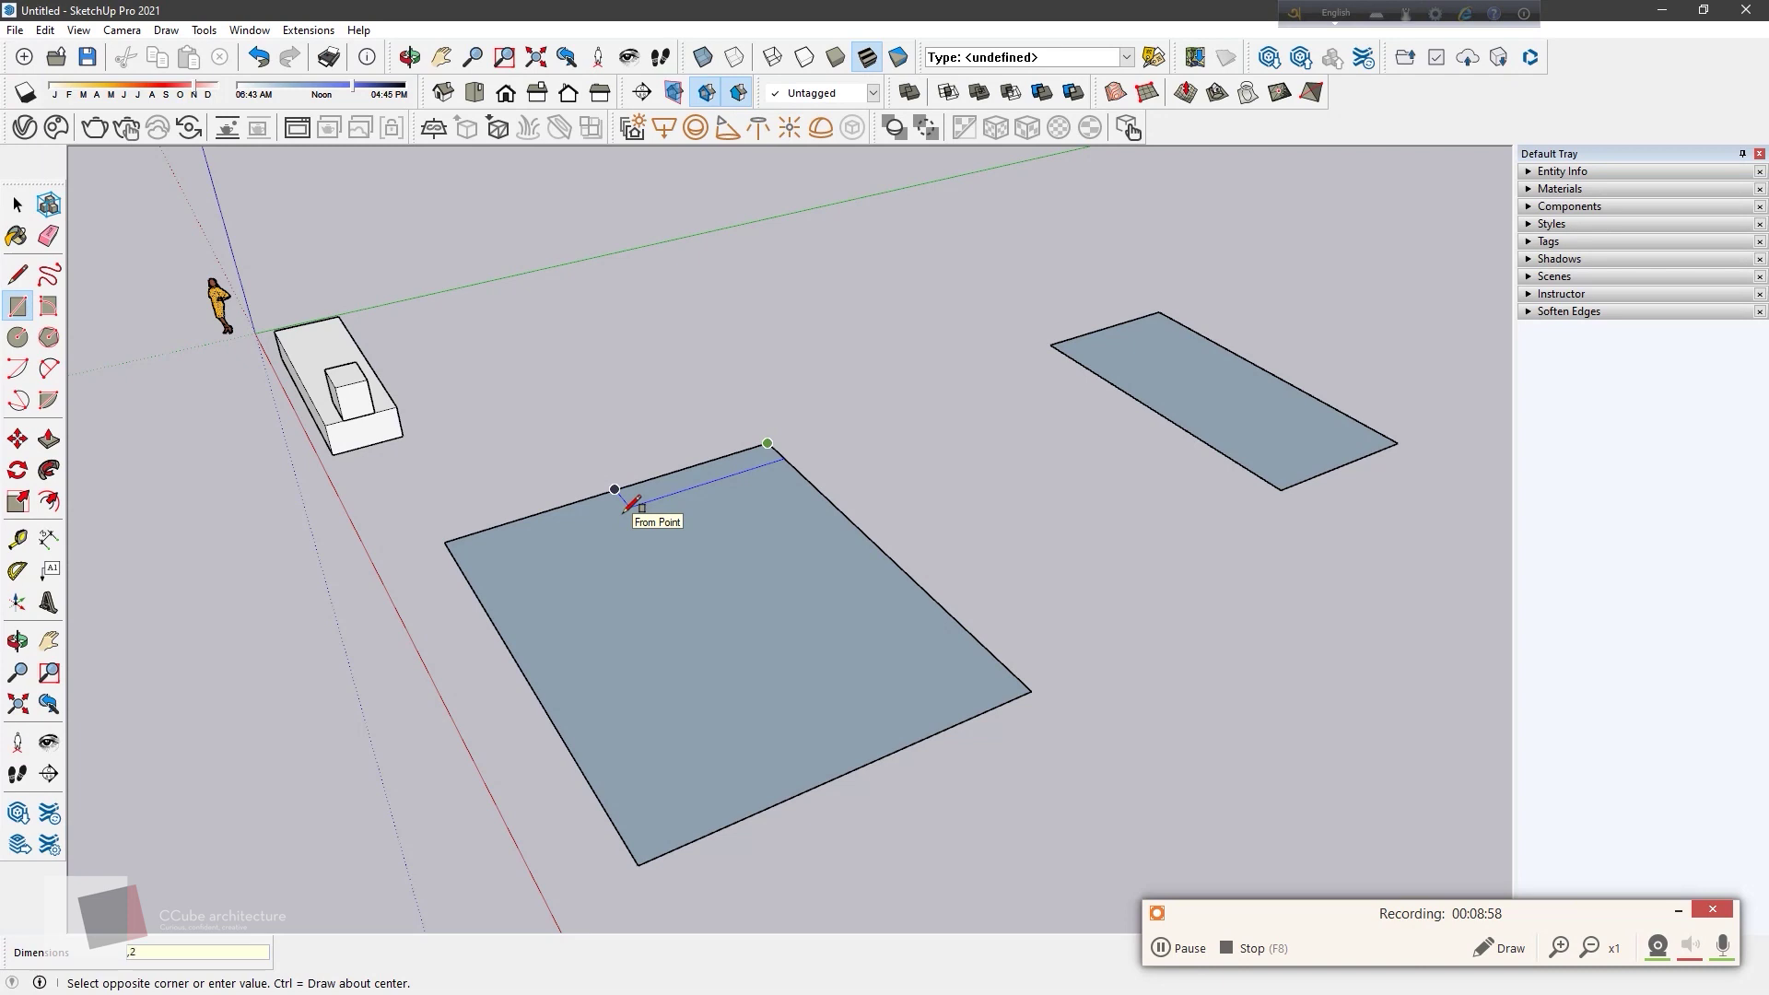
pyautogui.press('Return')
# Step: Draw a 10 m long rectangle from the midpoint of the face's back edge
pyautogui.moveTo(629, 505); pyautogui.dragTo(640, 479, button='middle')
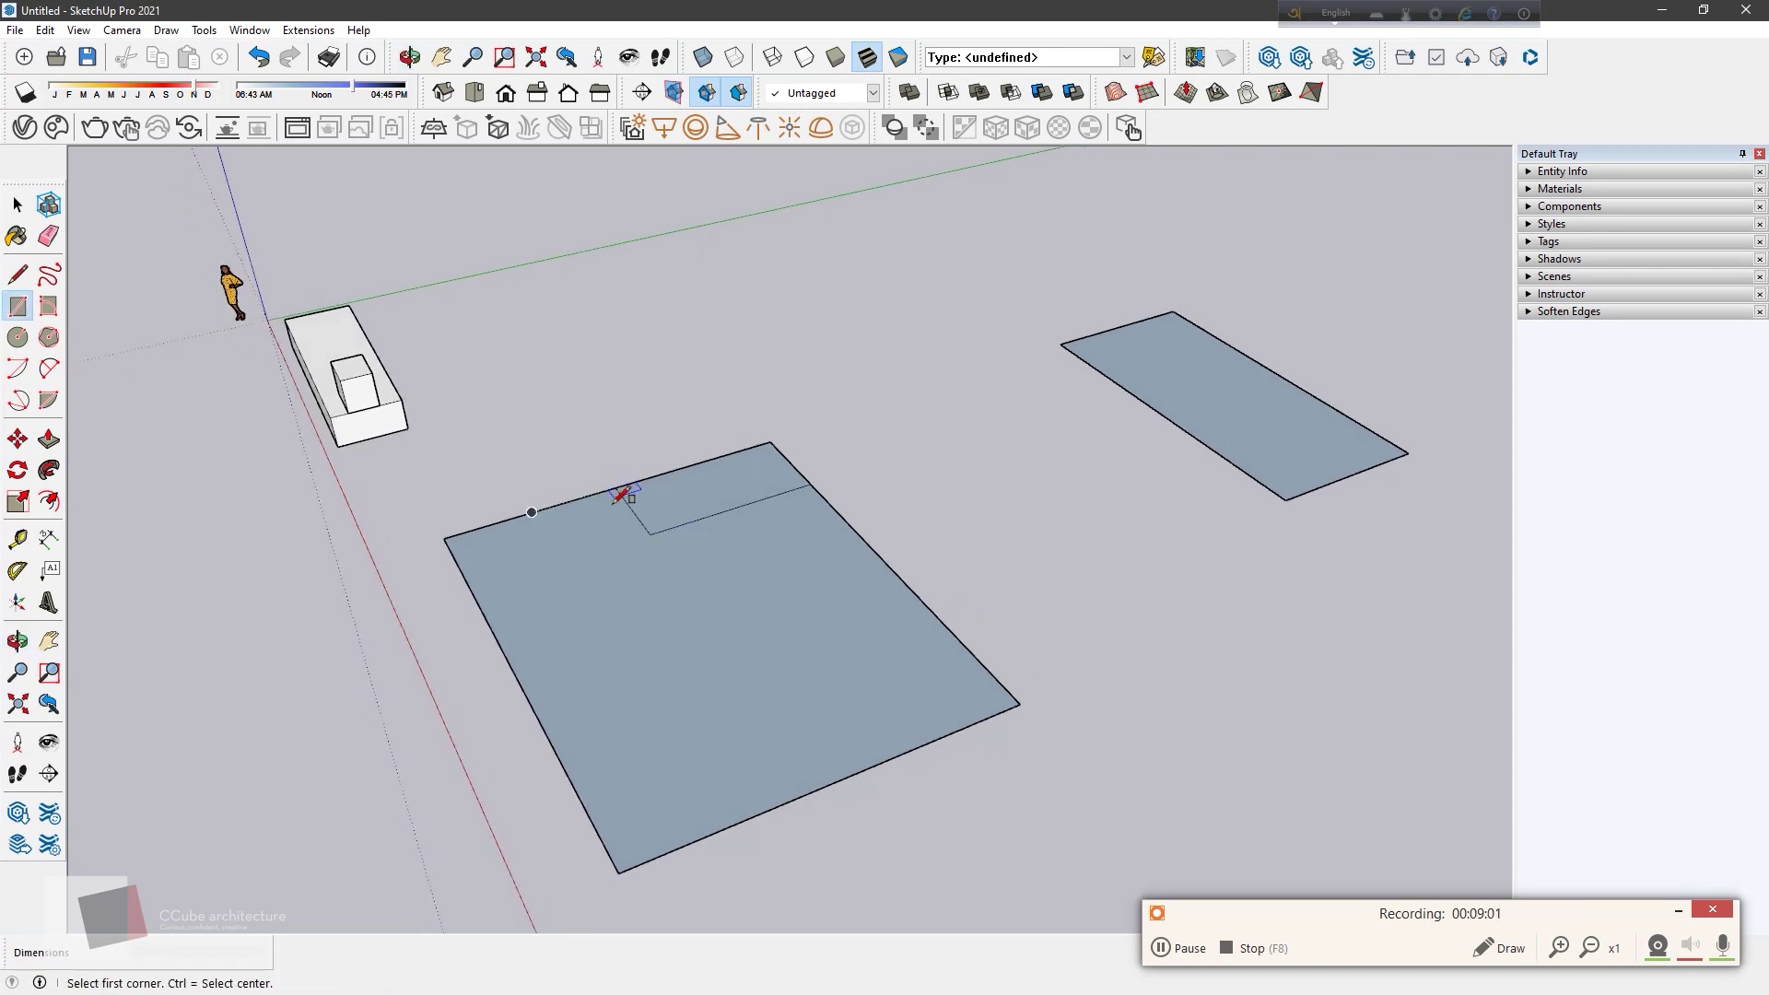
pyautogui.click(616, 488)
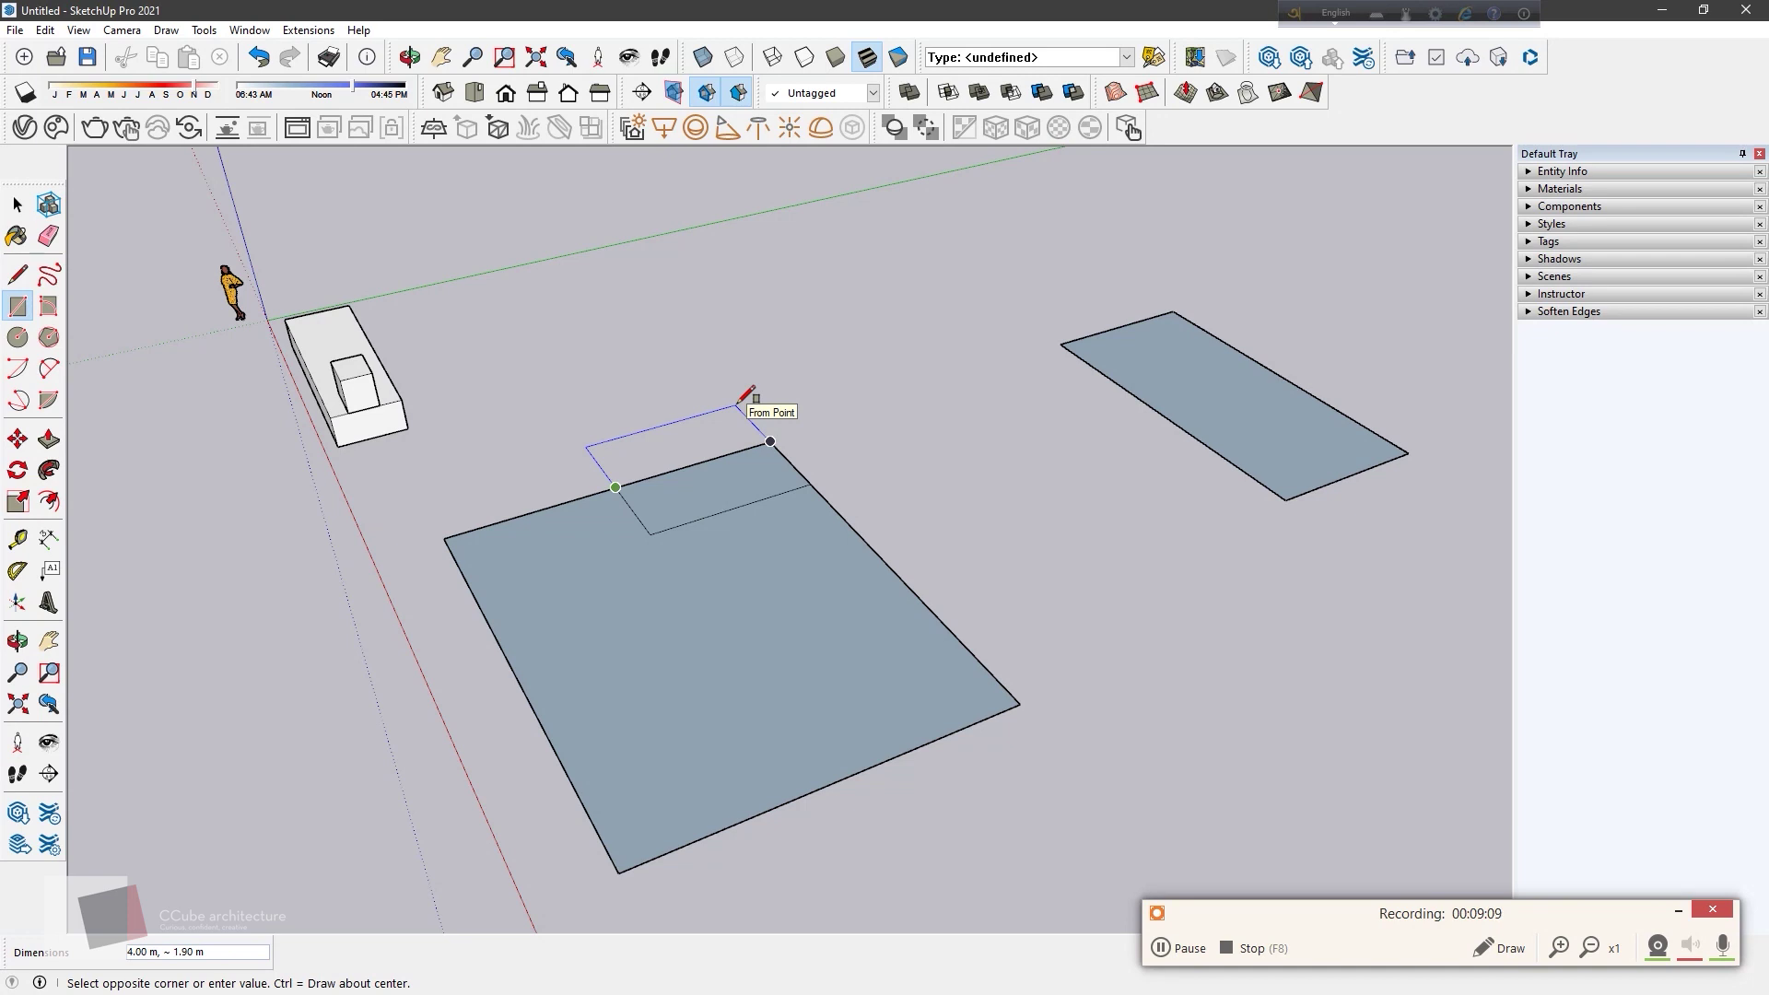
pyautogui.write(',10')
pyautogui.press('Return')
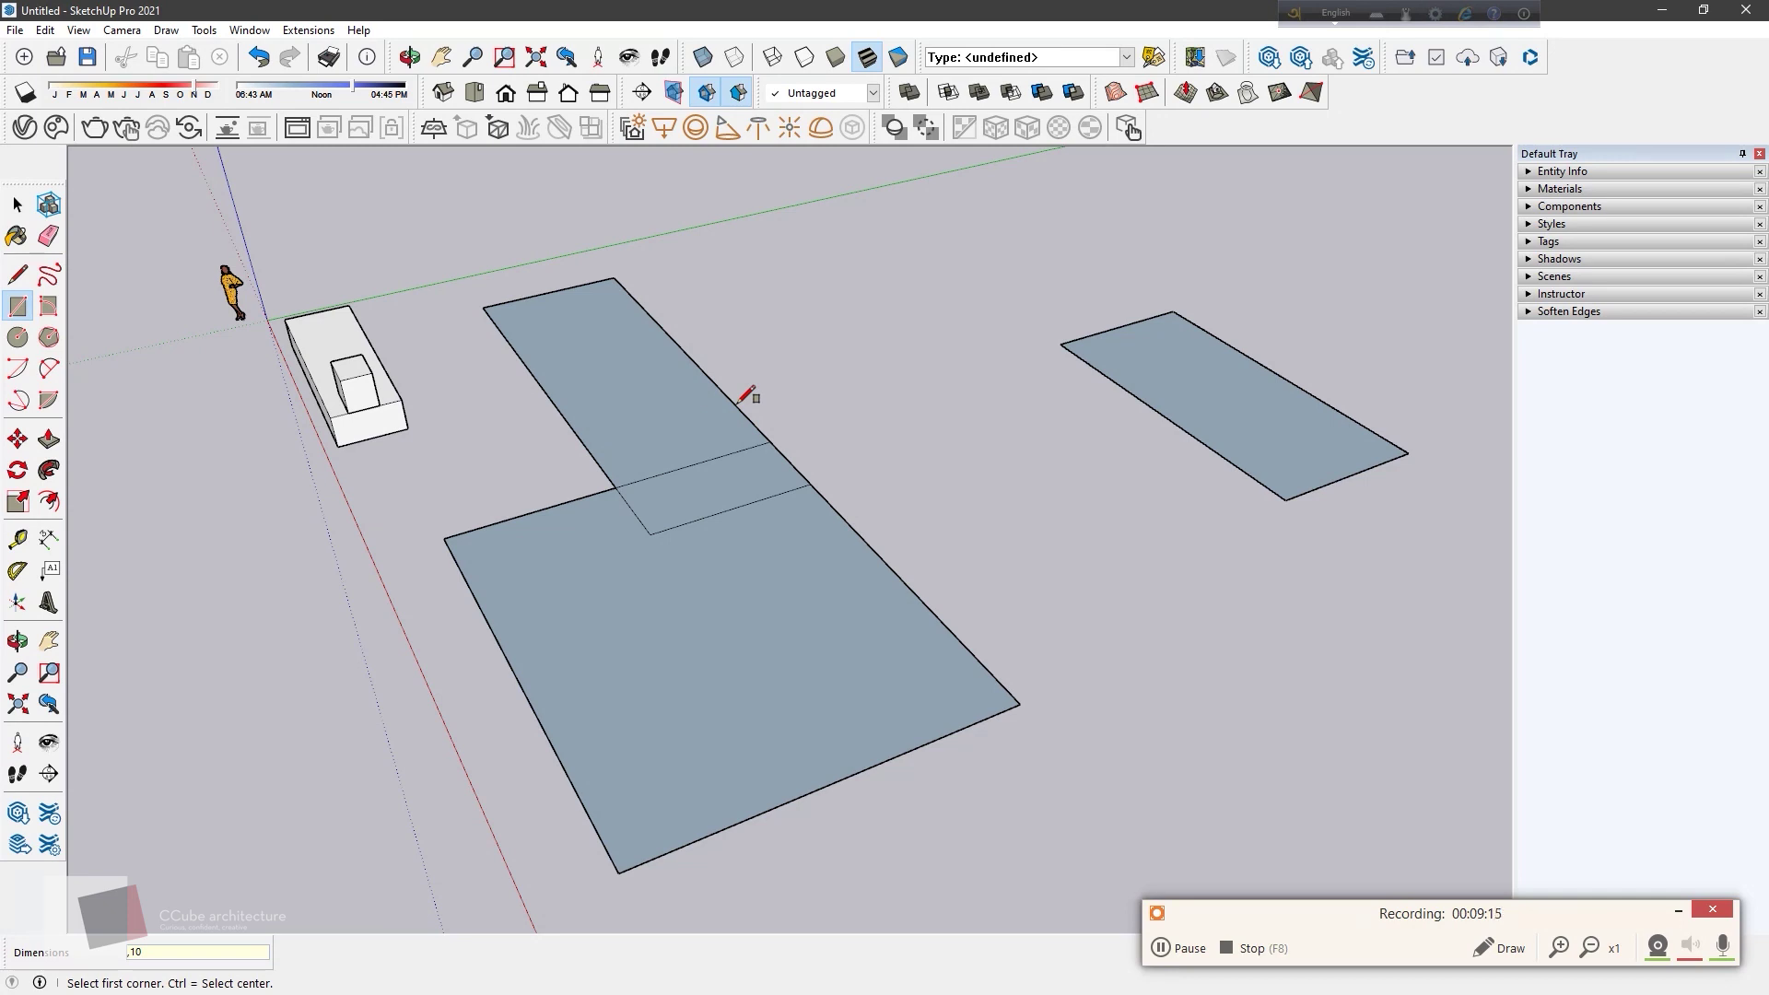
# Step: Orbit and pan to view the box and overlapping ground faces from a new angle
pyautogui.scroll(-3, 811, 341)
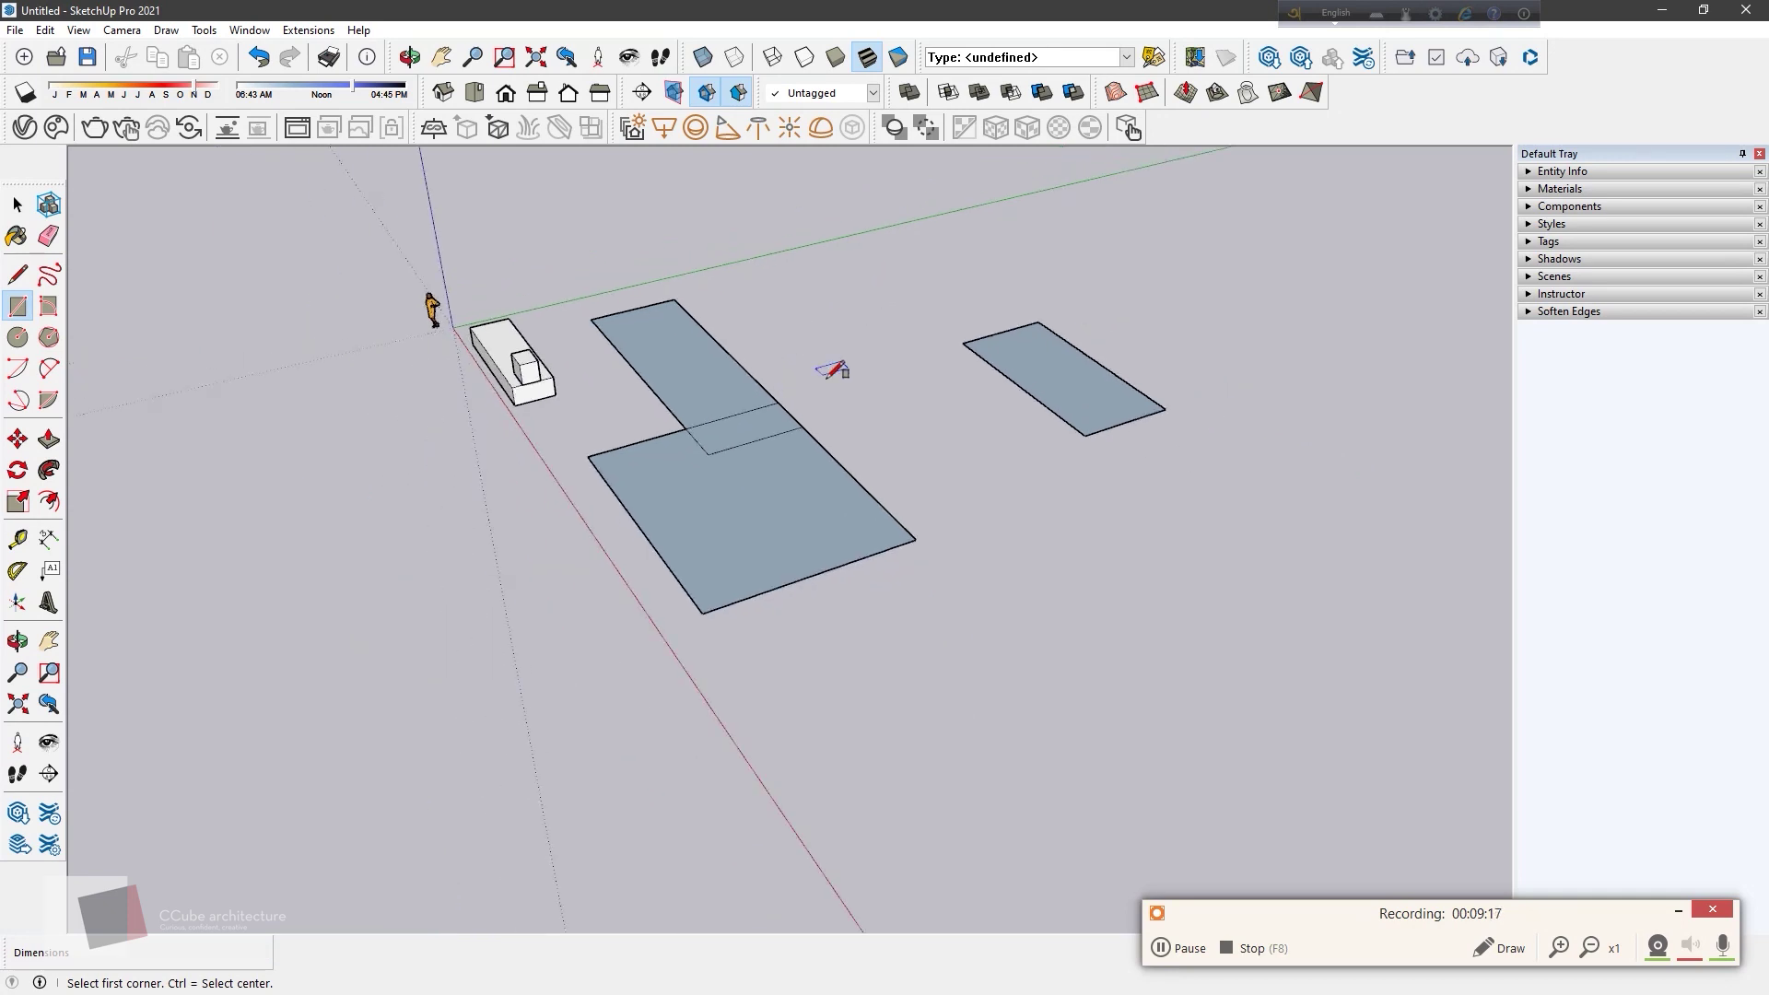
pyautogui.keyDown('shift'); pyautogui.moveTo(967, 511); pyautogui.dragTo(870, 565, button='middle'); pyautogui.keyUp('shift')
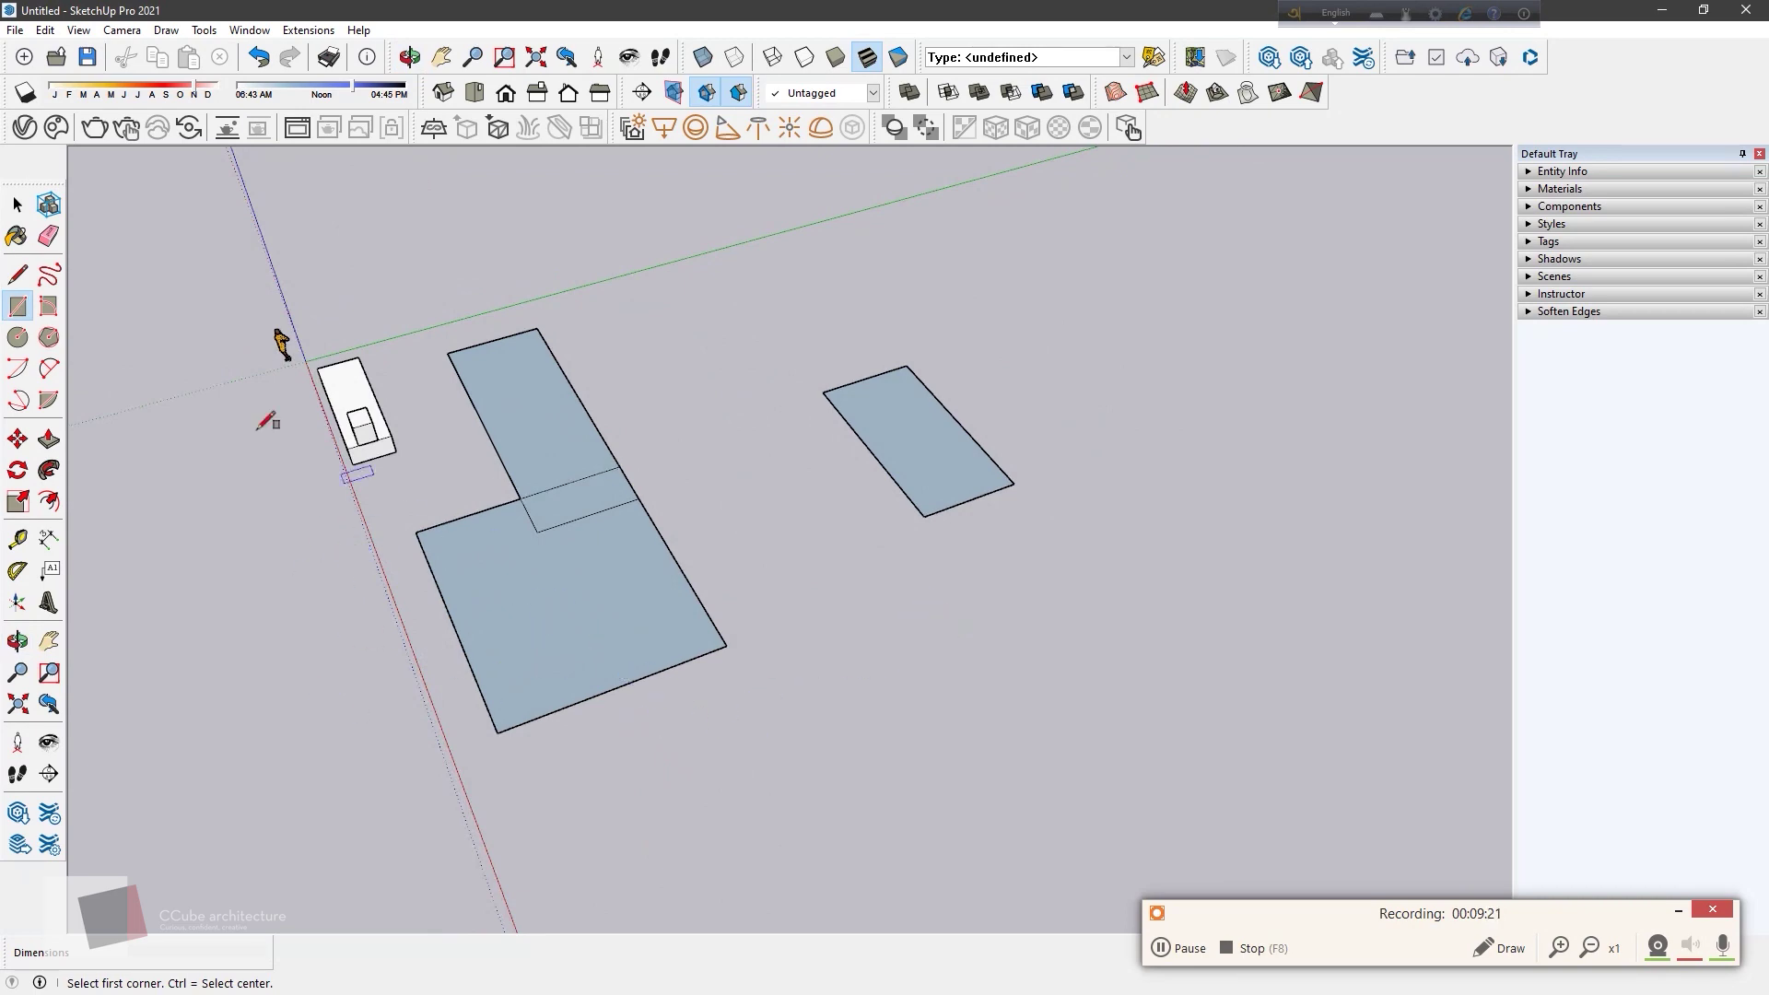
pyautogui.press('space')
pyautogui.moveTo(328, 722)
pyautogui.mouseDown(button='middle')
pyautogui.moveTo(425, 648)
pyautogui.moveTo(387, 689)
pyautogui.moveTo(511, 671)
pyautogui.mouseUp(button='middle')
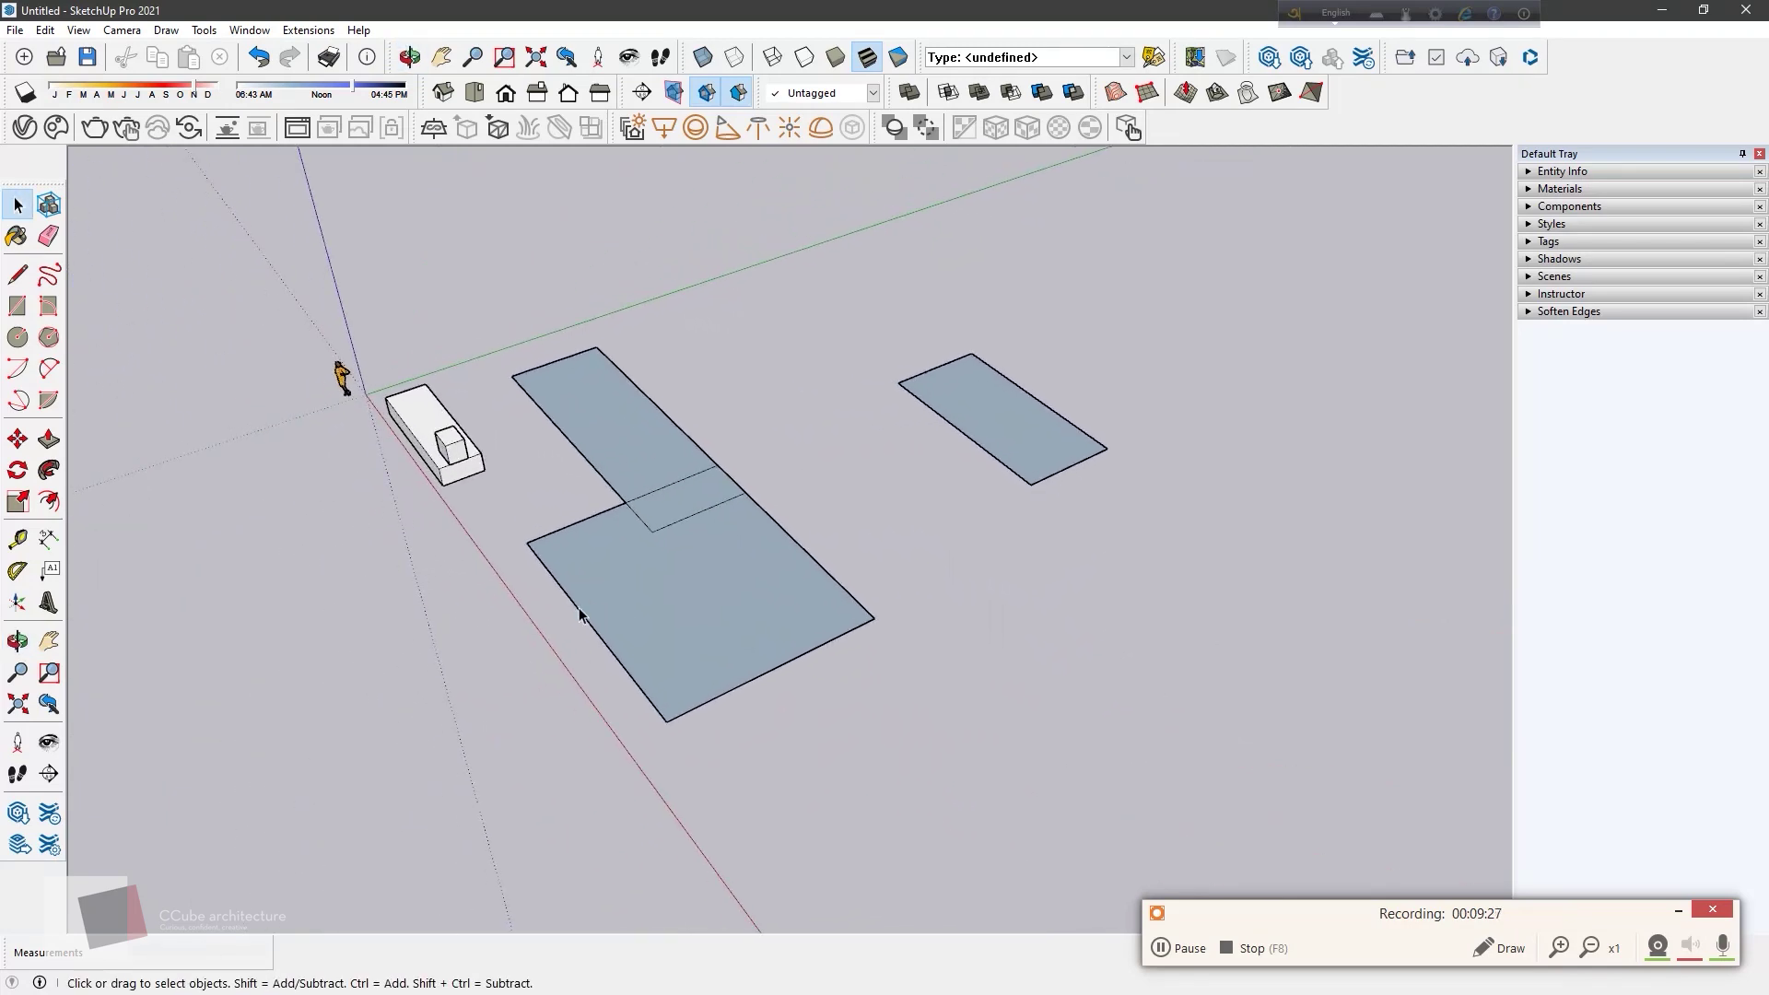
pyautogui.moveTo(542, 610)
pyautogui.keyDown('shift'); pyautogui.mouseDown(button='middle')
pyautogui.moveTo(924, 612)
pyautogui.moveTo(695, 592)
pyautogui.moveTo(678, 571)
pyautogui.moveTo(600, 612)
pyautogui.moveTo(616, 676)
pyautogui.moveTo(586, 682)
pyautogui.moveTo(705, 666)
pyautogui.moveTo(500, 628)
pyautogui.moveTo(599, 675)
pyautogui.mouseUp(button='middle'); pyautogui.keyUp('shift')
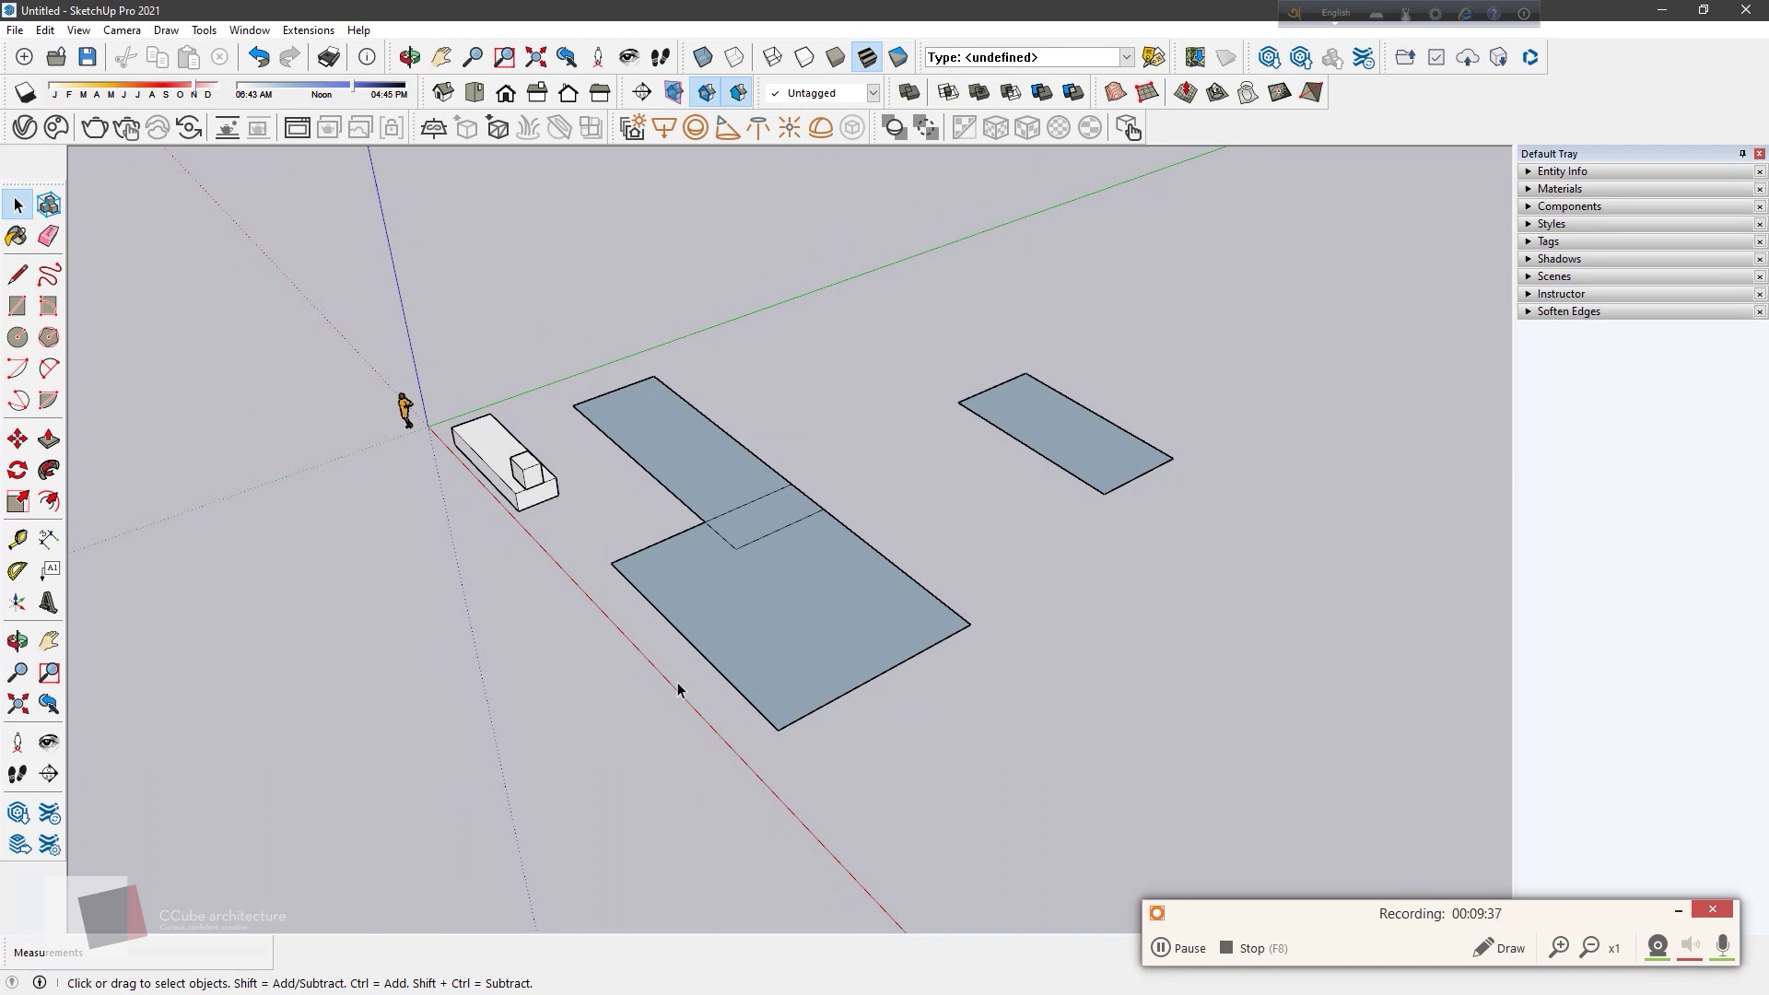
pyautogui.moveTo(677, 689)
pyautogui.mouseDown(button='middle')
pyautogui.moveTo(692, 676)
pyautogui.moveTo(1008, 703)
pyautogui.moveTo(695, 664)
pyautogui.moveTo(664, 644)
pyautogui.moveTo(984, 665)
pyautogui.moveTo(727, 703)
pyautogui.moveTo(592, 584)
pyautogui.moveTo(743, 655)
pyautogui.moveTo(770, 620)
pyautogui.mouseUp(button='middle')
pyautogui.moveTo(625, 608)
pyautogui.mouseDown(button='middle')
pyautogui.moveTo(712, 613)
pyautogui.moveTo(590, 601)
pyautogui.moveTo(904, 608)
pyautogui.moveTo(612, 604)
pyautogui.moveTo(712, 597)
pyautogui.moveTo(659, 580)
pyautogui.moveTo(627, 601)
pyautogui.moveTo(770, 600)
pyautogui.moveTo(490, 620)
pyautogui.moveTo(524, 582)
pyautogui.mouseUp(button='middle')
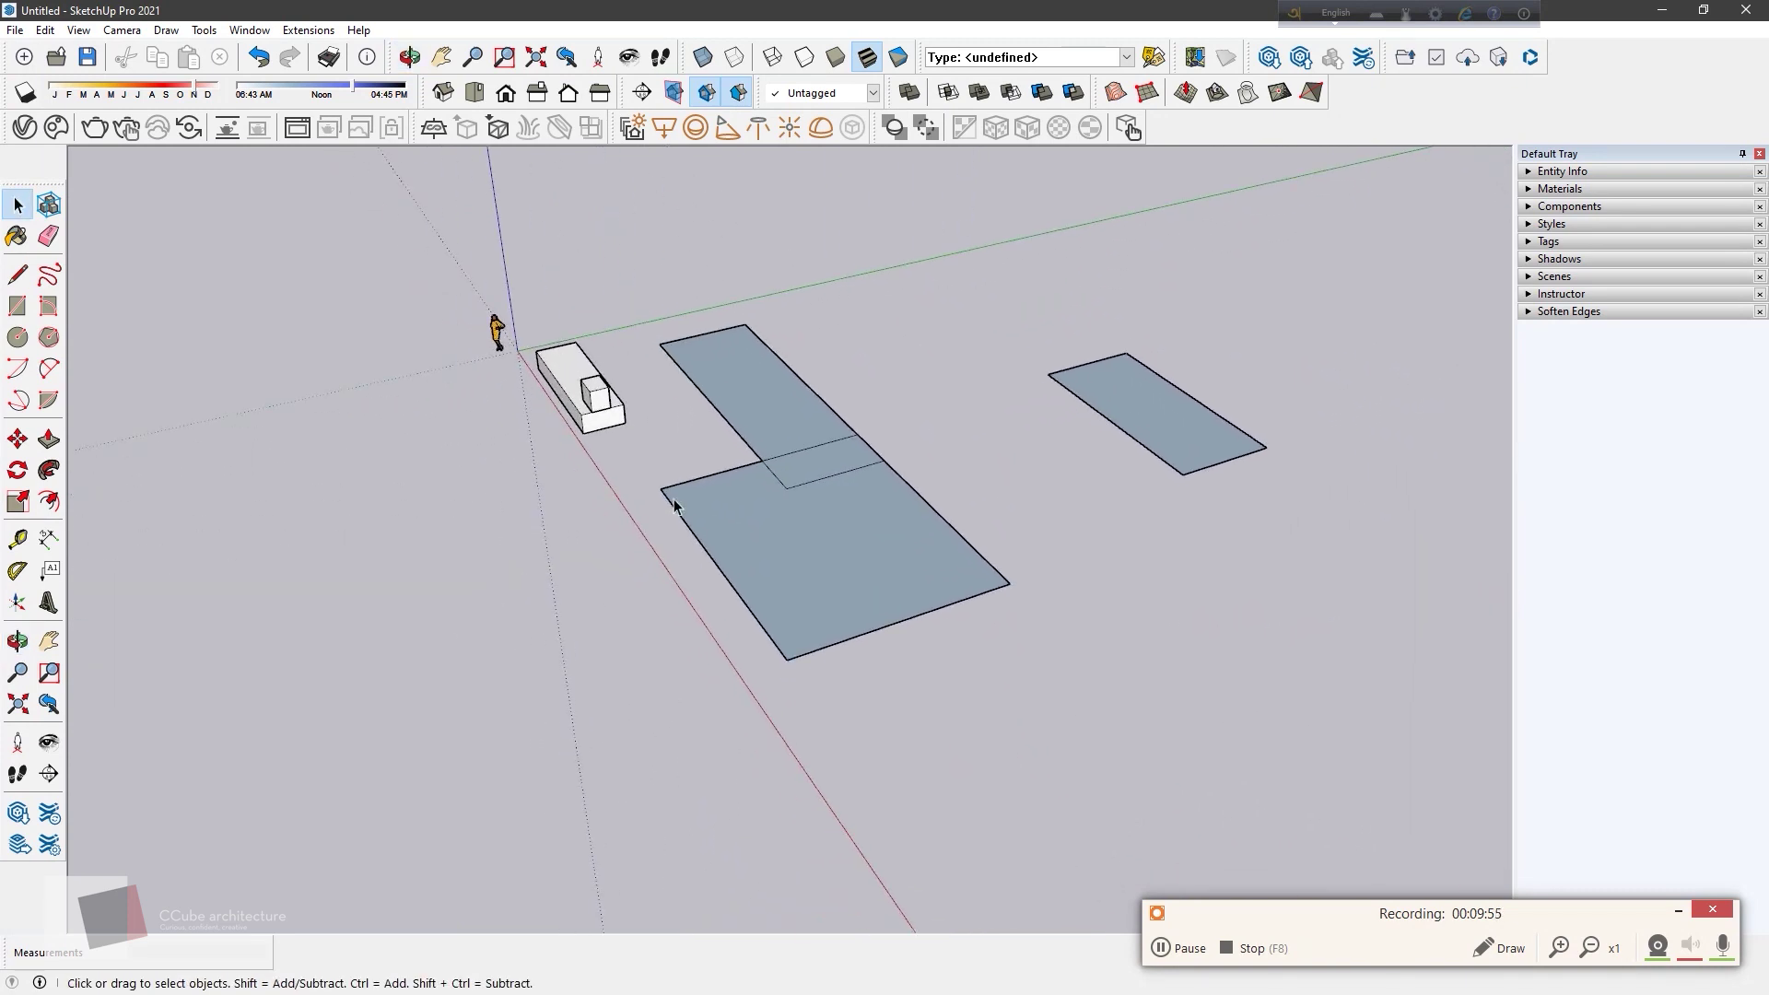
pyautogui.moveTo(672, 505)
pyautogui.mouseDown(button='middle')
pyautogui.moveTo(964, 454)
pyautogui.moveTo(940, 457)
pyautogui.mouseUp(button='middle')
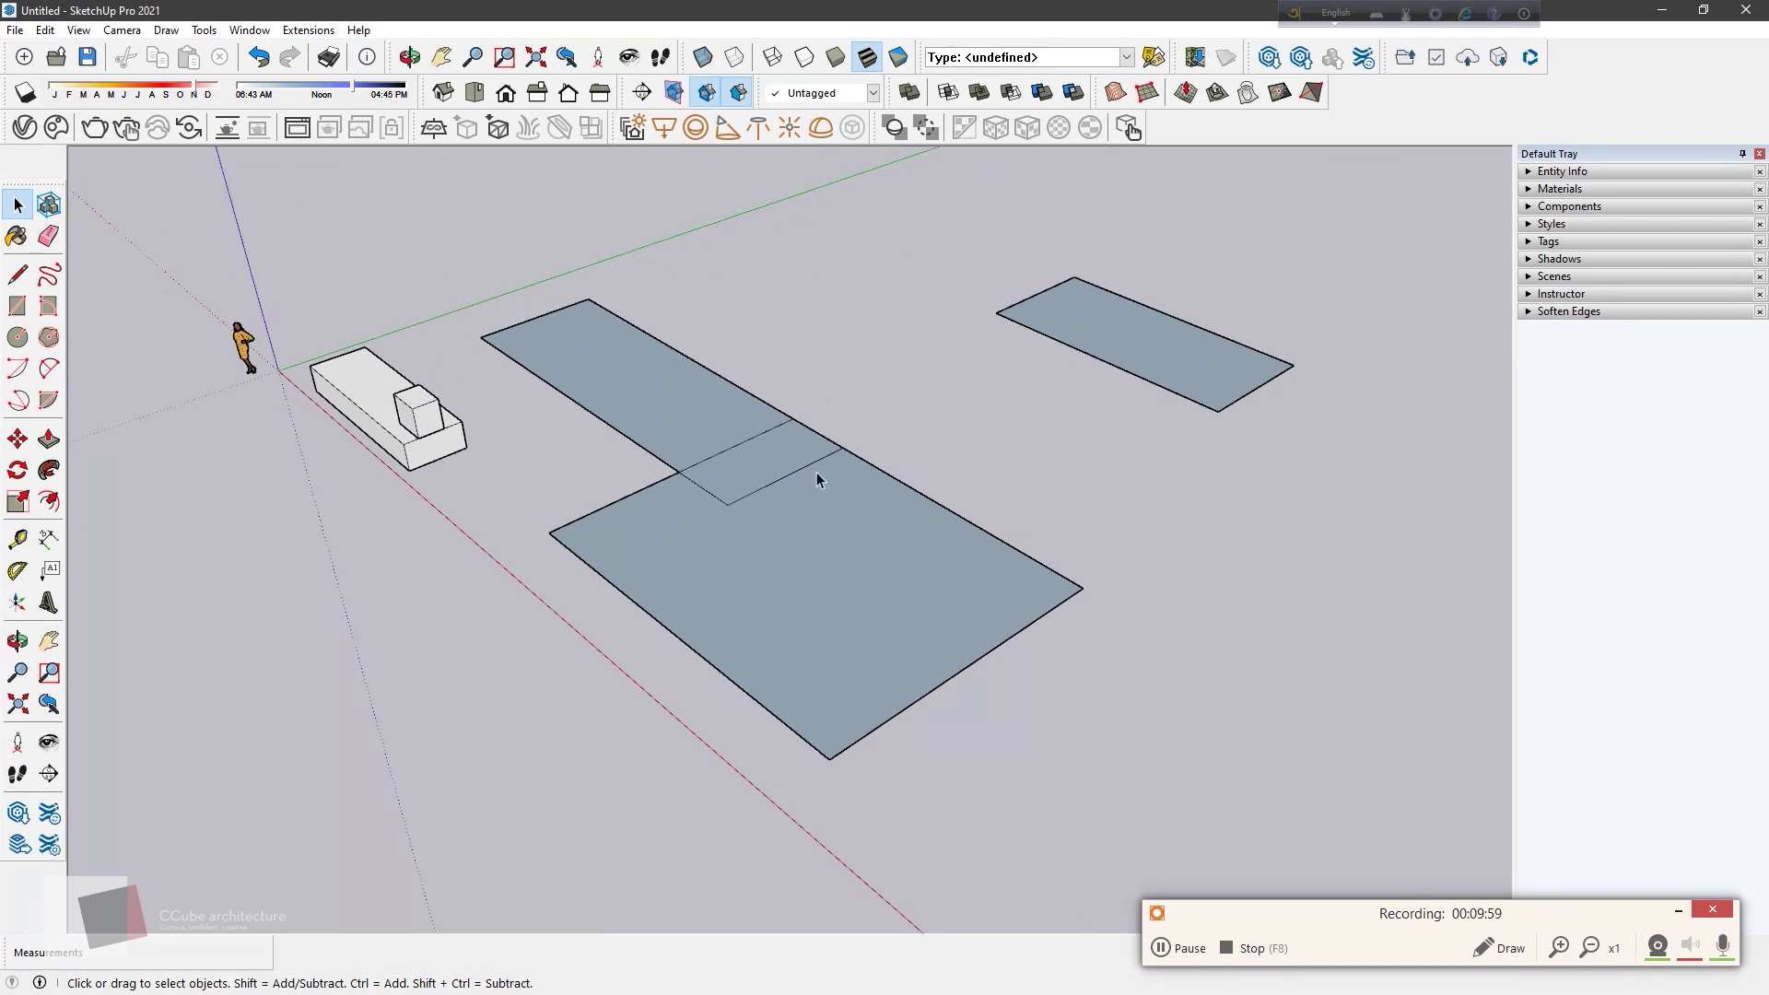
pyautogui.moveTo(817, 472)
pyautogui.mouseDown(button='middle')
pyautogui.moveTo(620, 553)
pyautogui.moveTo(1391, 375)
pyautogui.moveTo(1274, 433)
pyautogui.mouseUp(button='middle')
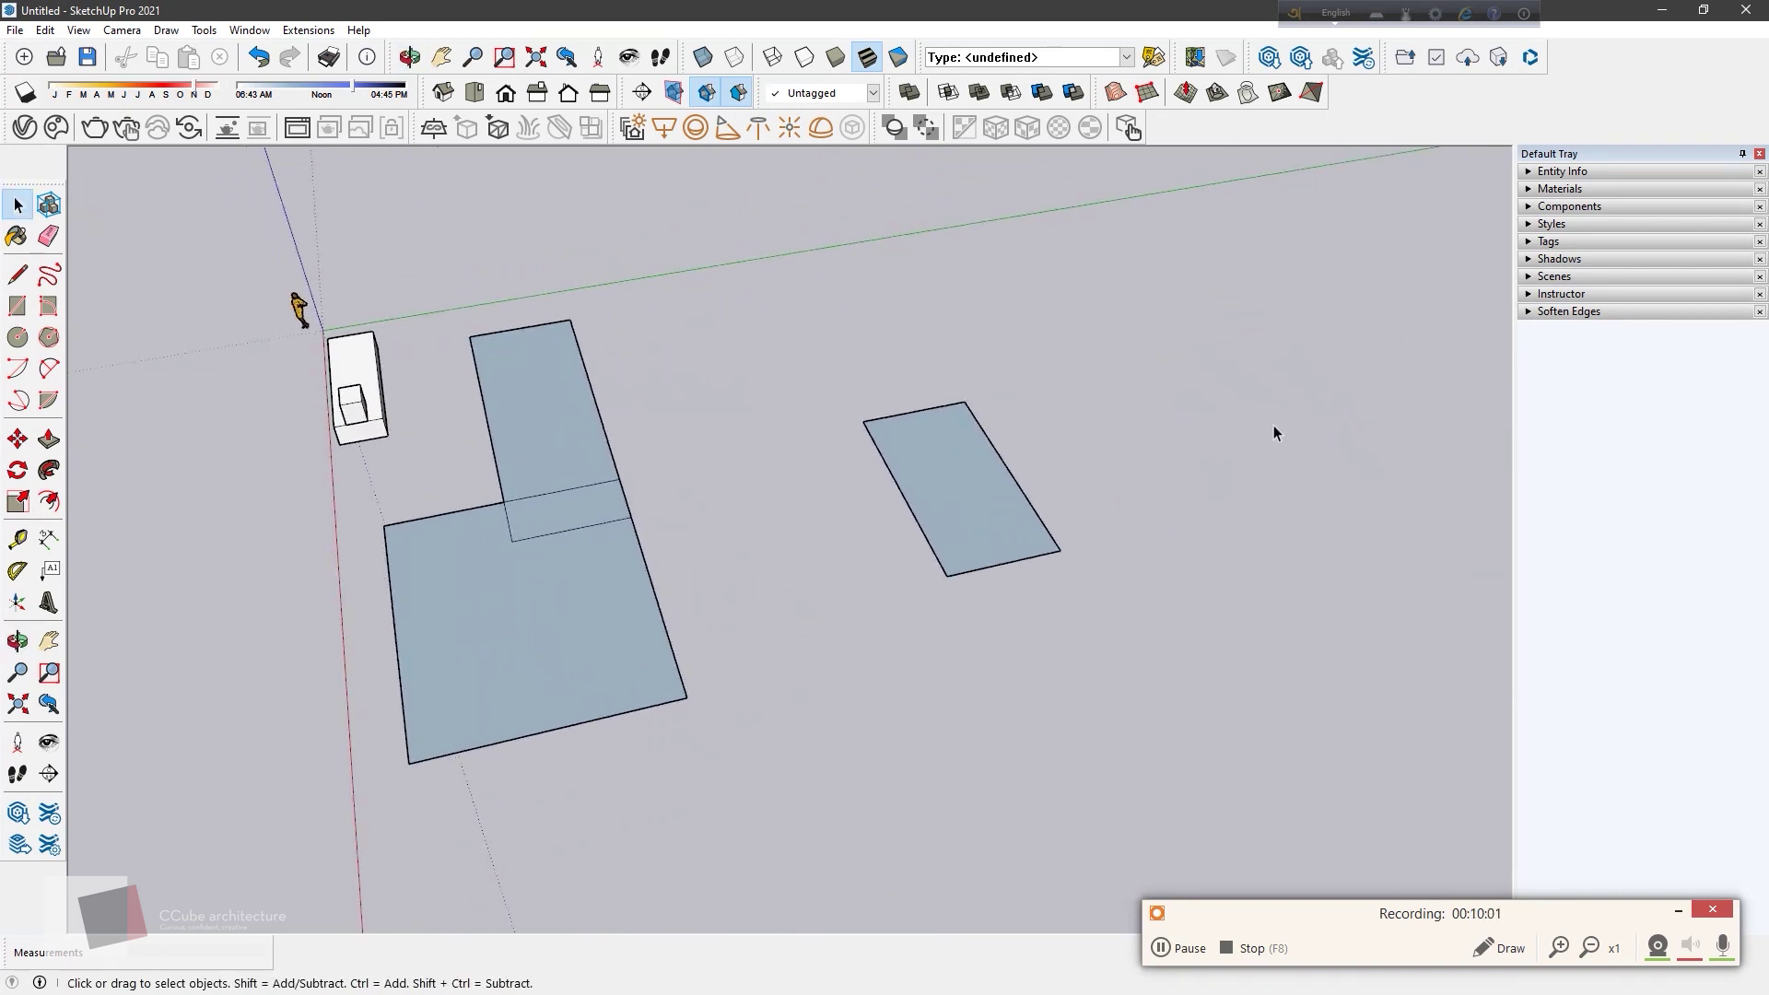
pyautogui.scroll(2, 1273, 434)
# Step: Measure the separate rectangle and place guides along both of its diagonals
pyautogui.click(17, 539)
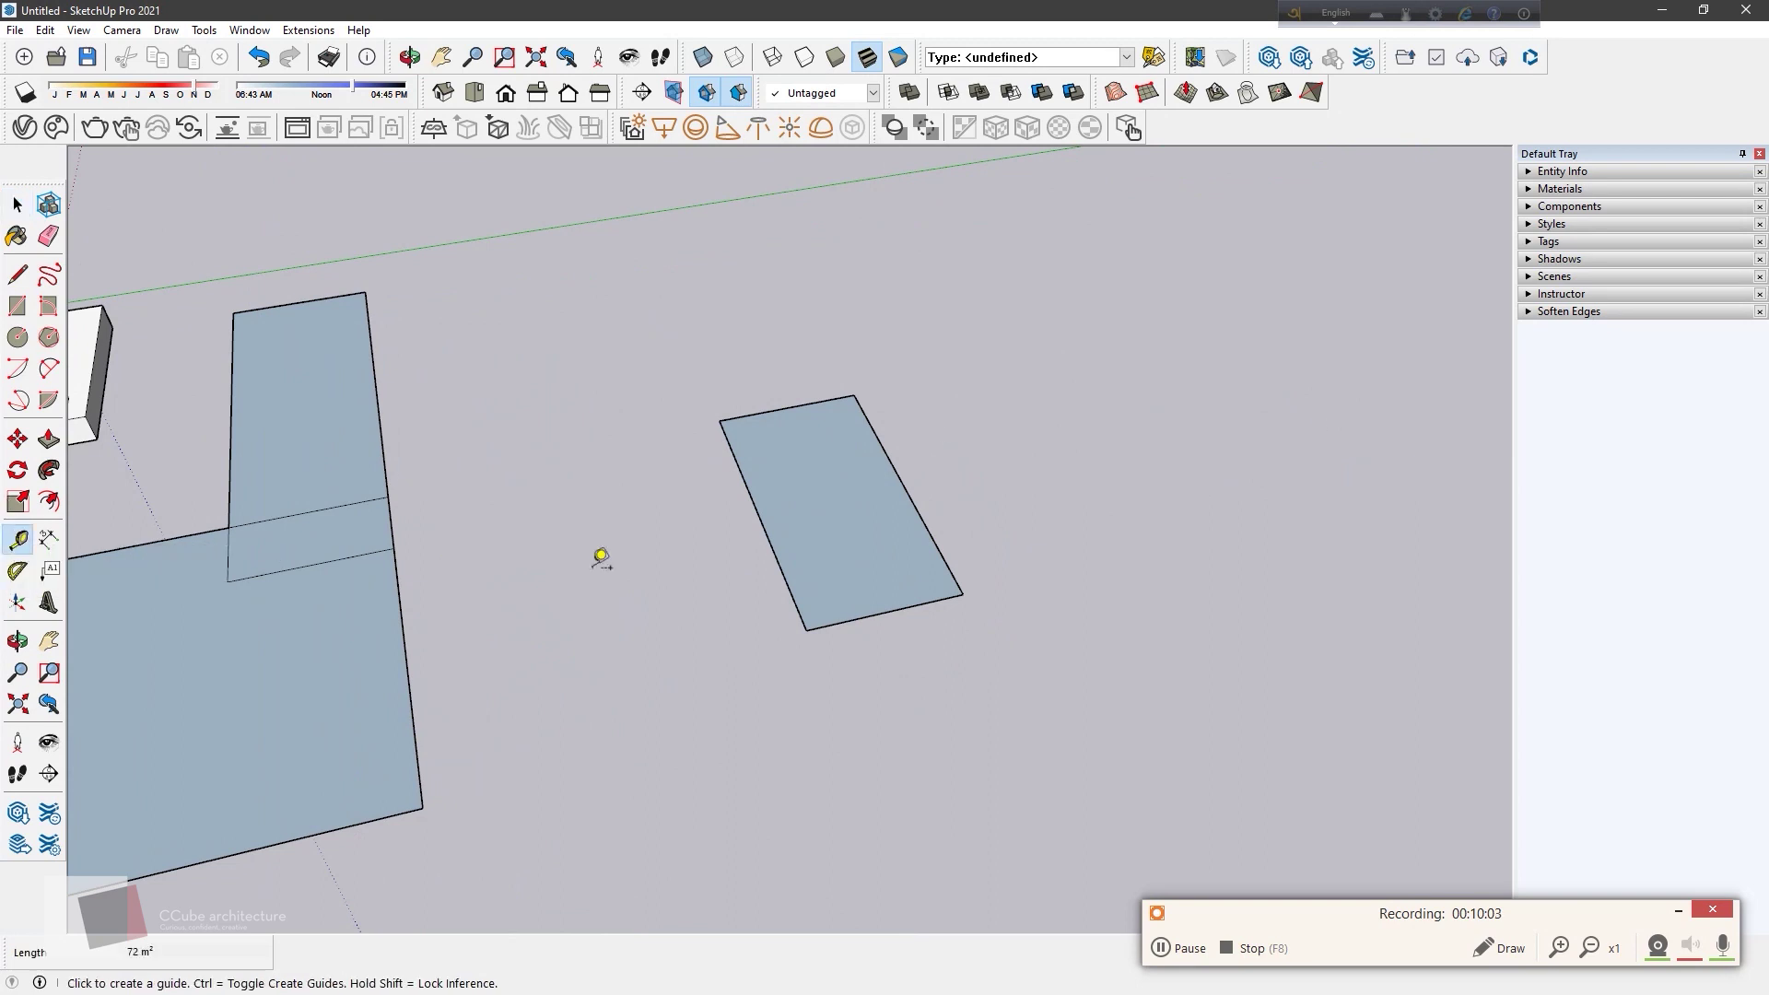
pyautogui.click(854, 395)
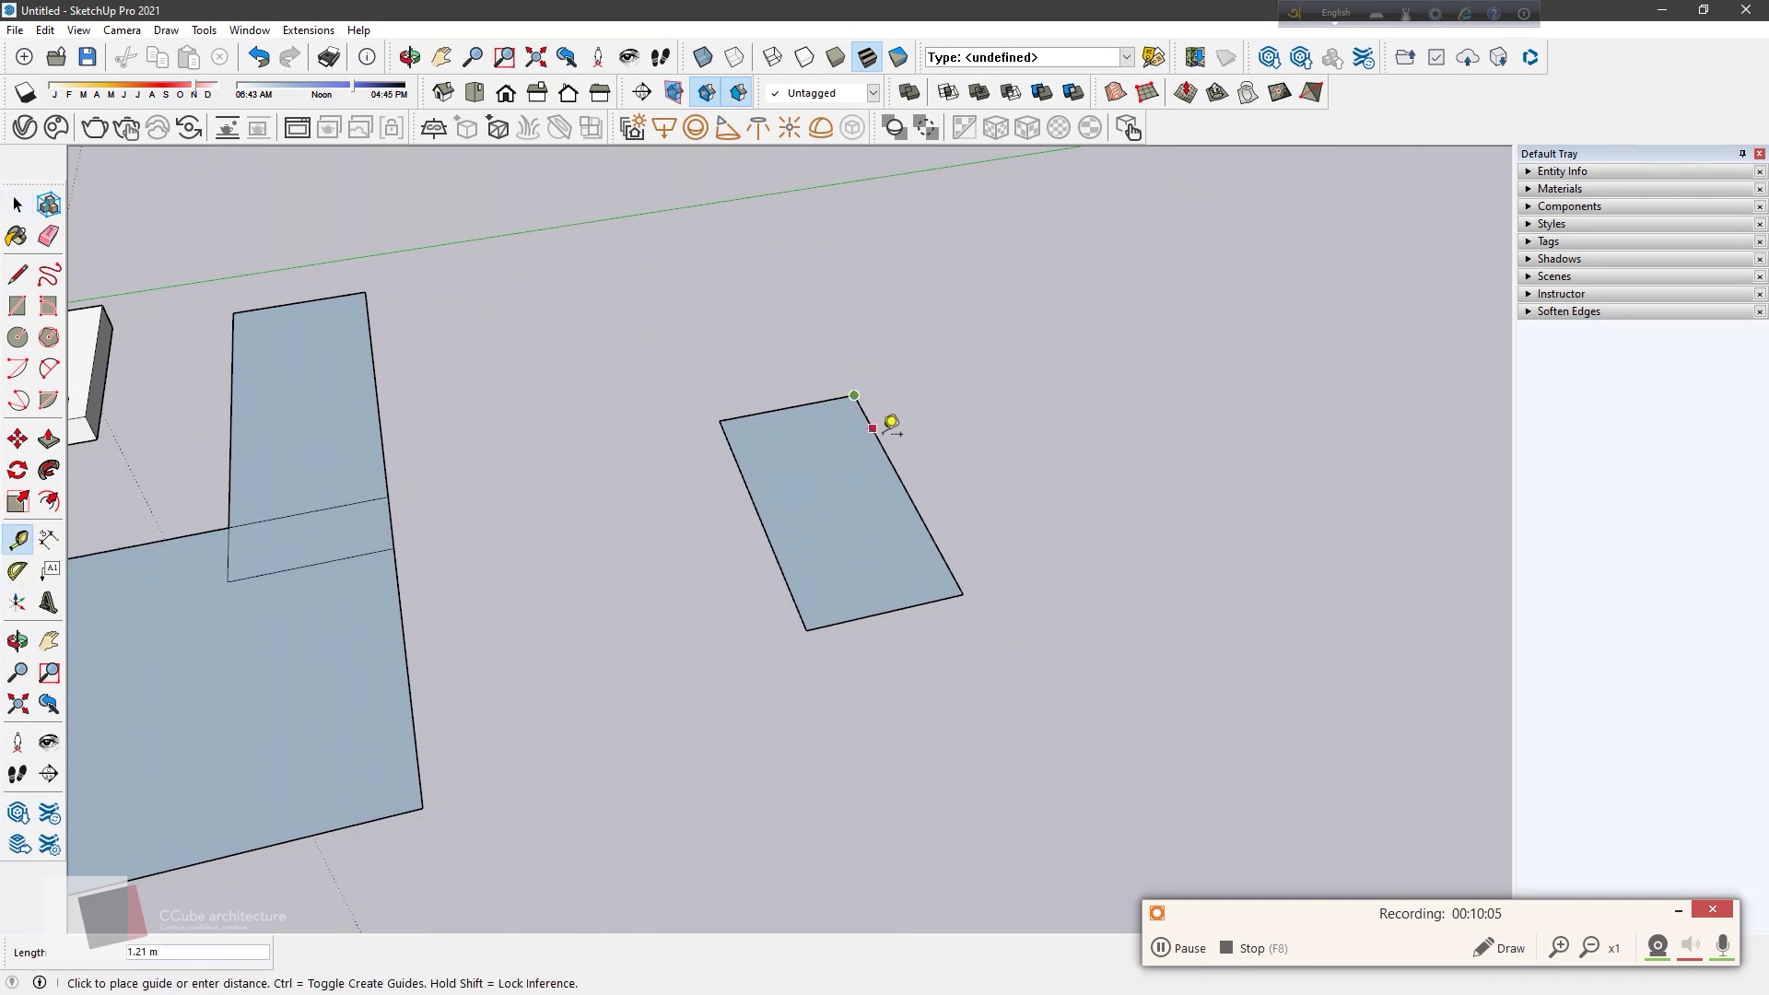
pyautogui.click(975, 584)
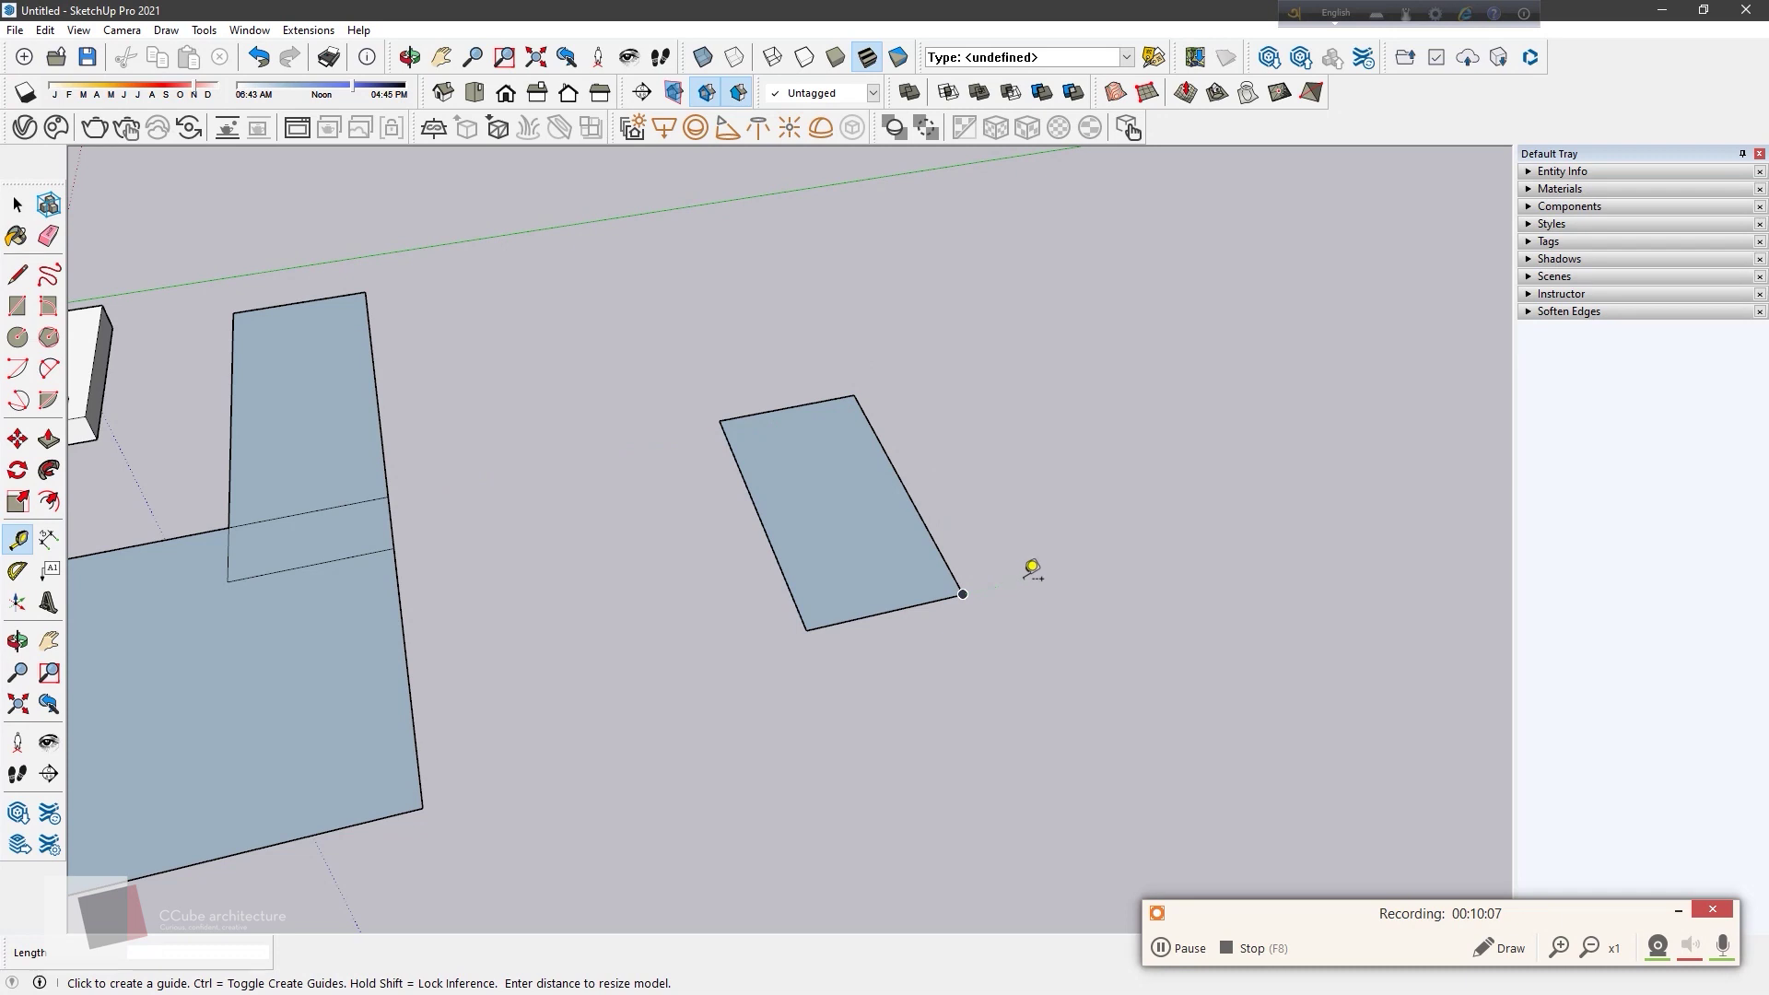
pyautogui.click(855, 396)
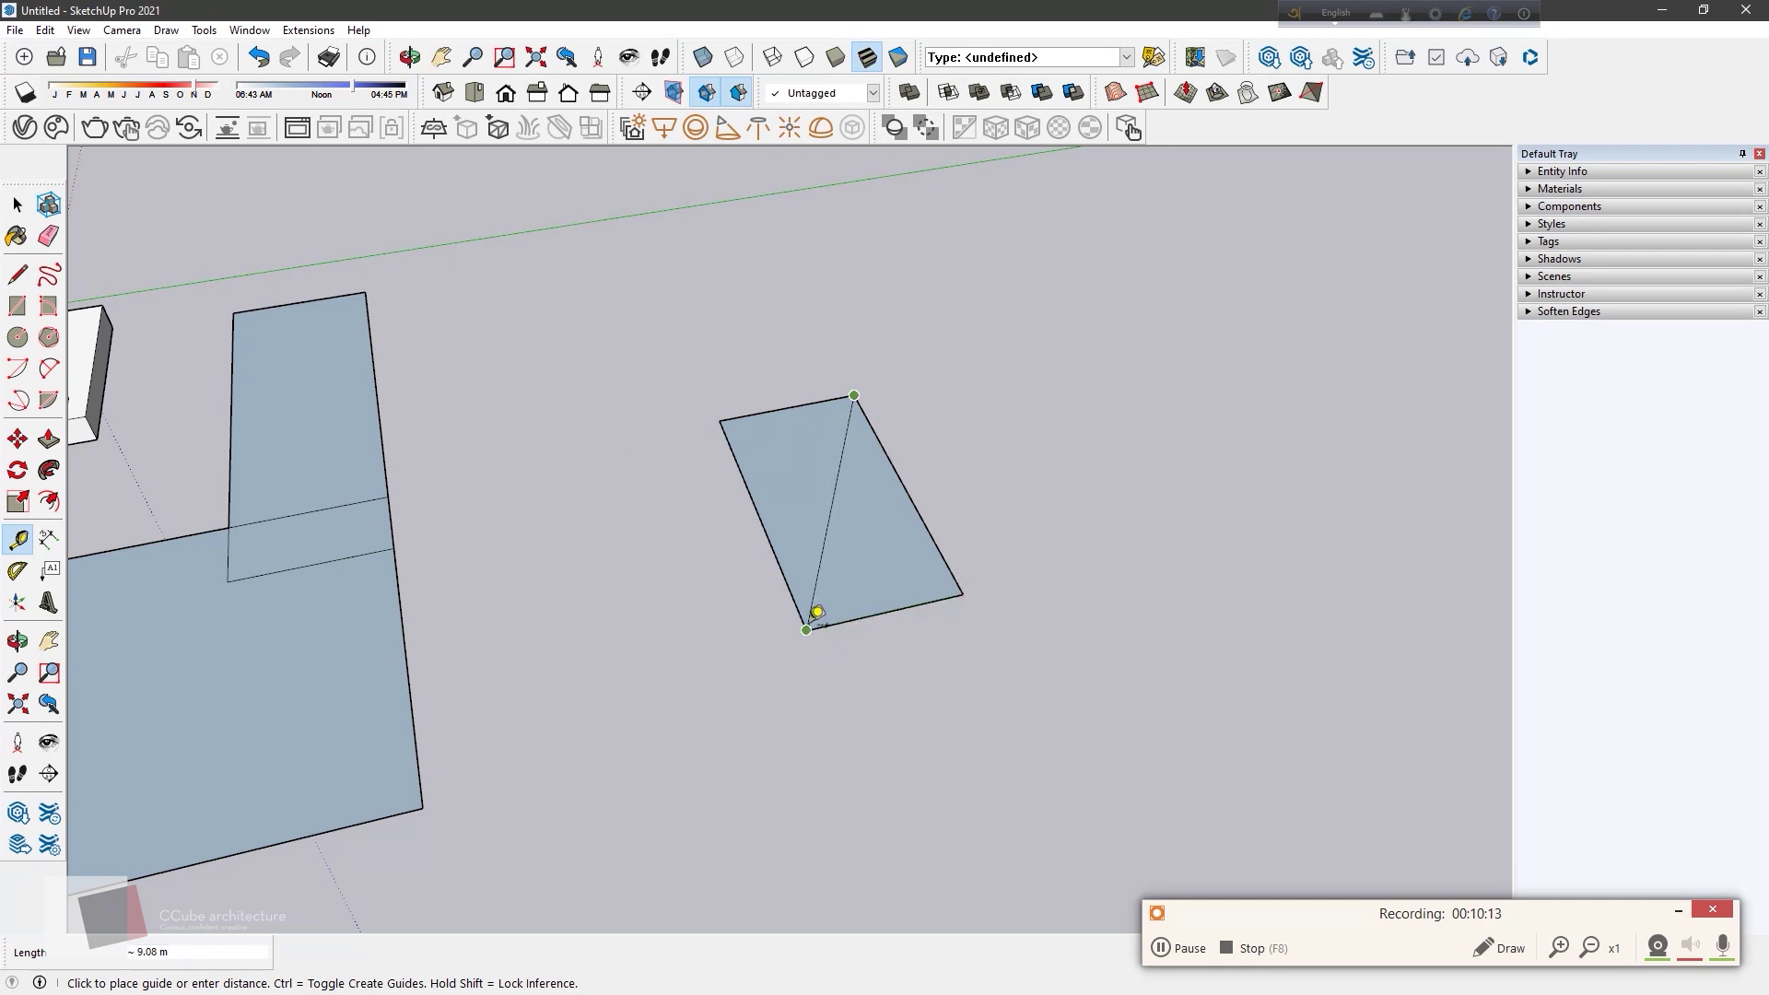
pyautogui.click(811, 623)
pyautogui.moveTo(843, 635); pyautogui.dragTo(912, 604, button='middle')
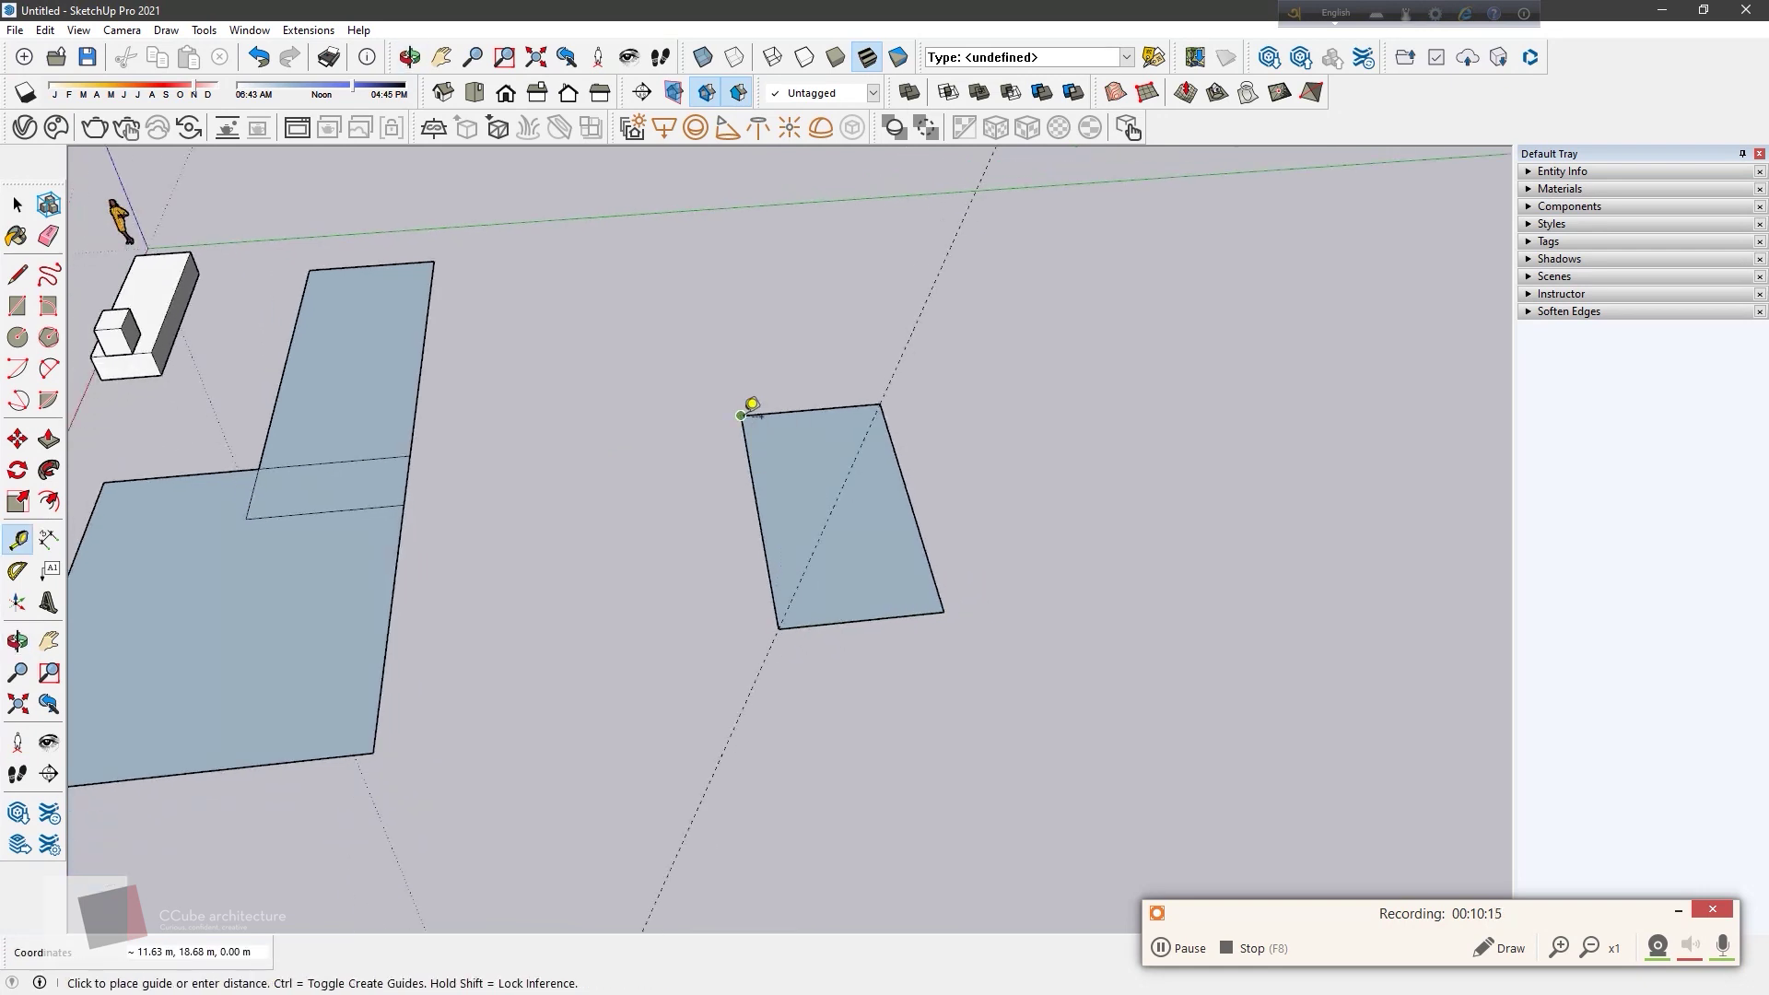
pyautogui.click(943, 612)
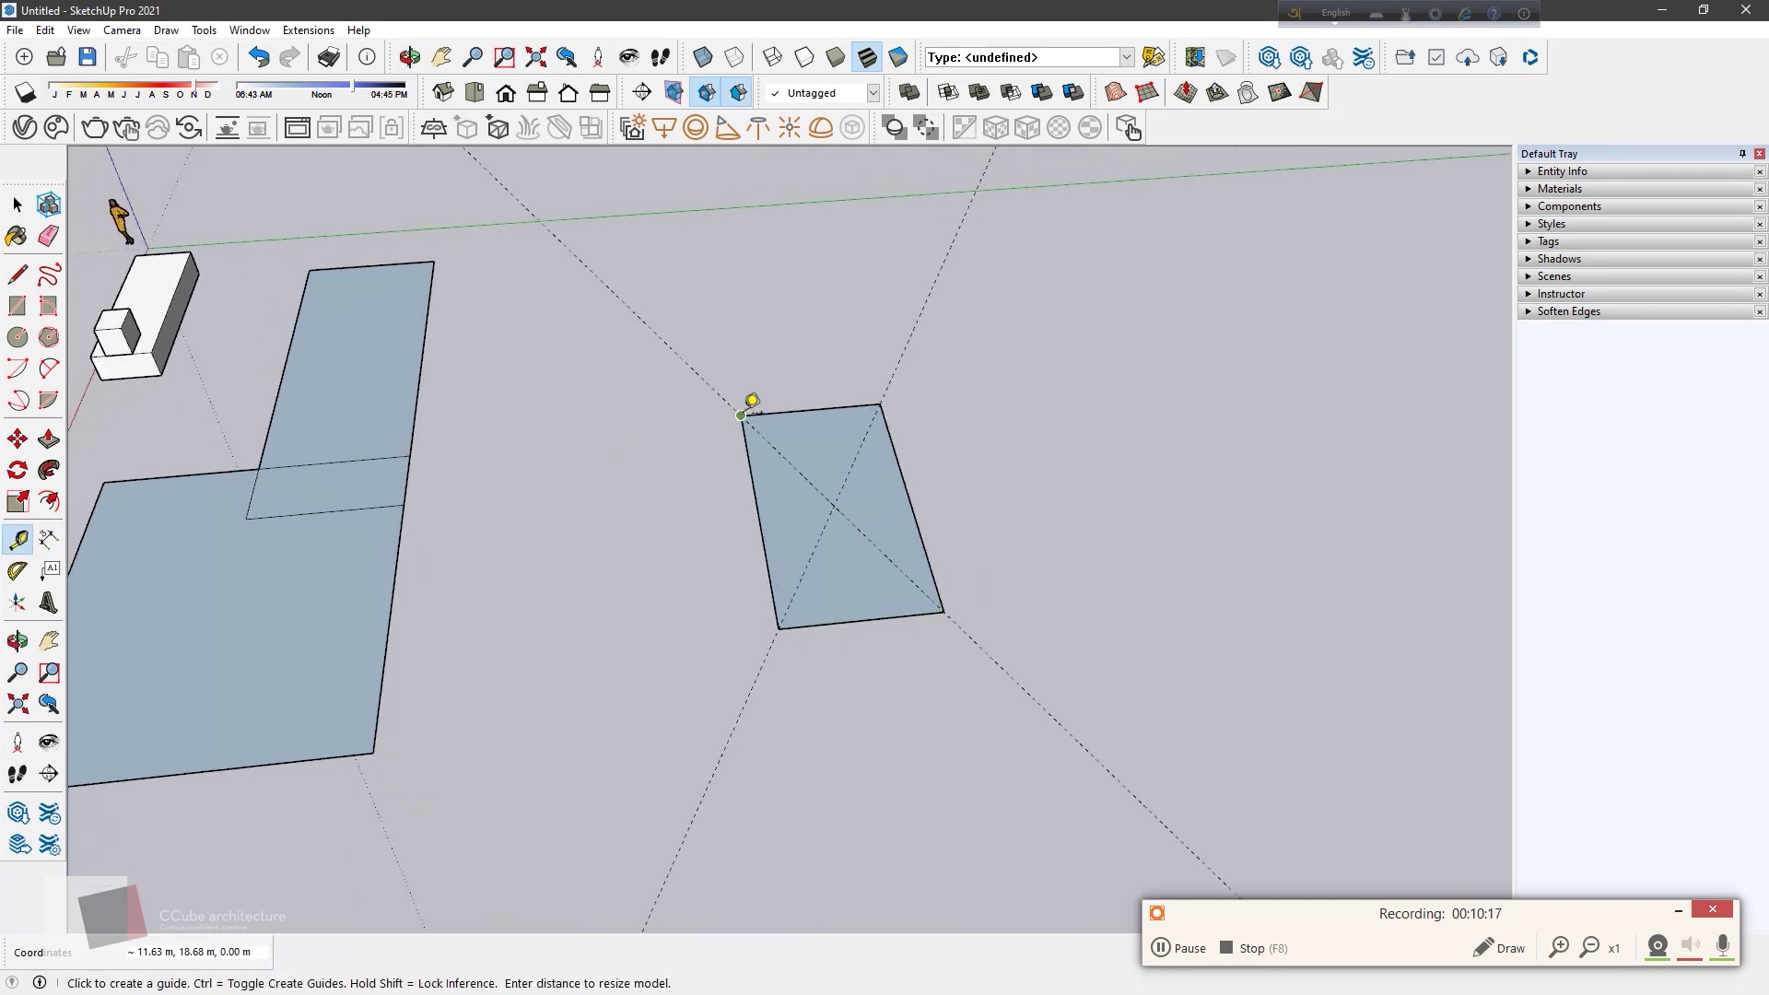
pyautogui.click(743, 415)
# Step: Add a 1.00 m offset guide parallel to the rectangle's right edge
pyautogui.click(945, 611)
pyautogui.moveTo(838, 592); pyautogui.dragTo(857, 553, button='middle')
pyautogui.click(911, 480)
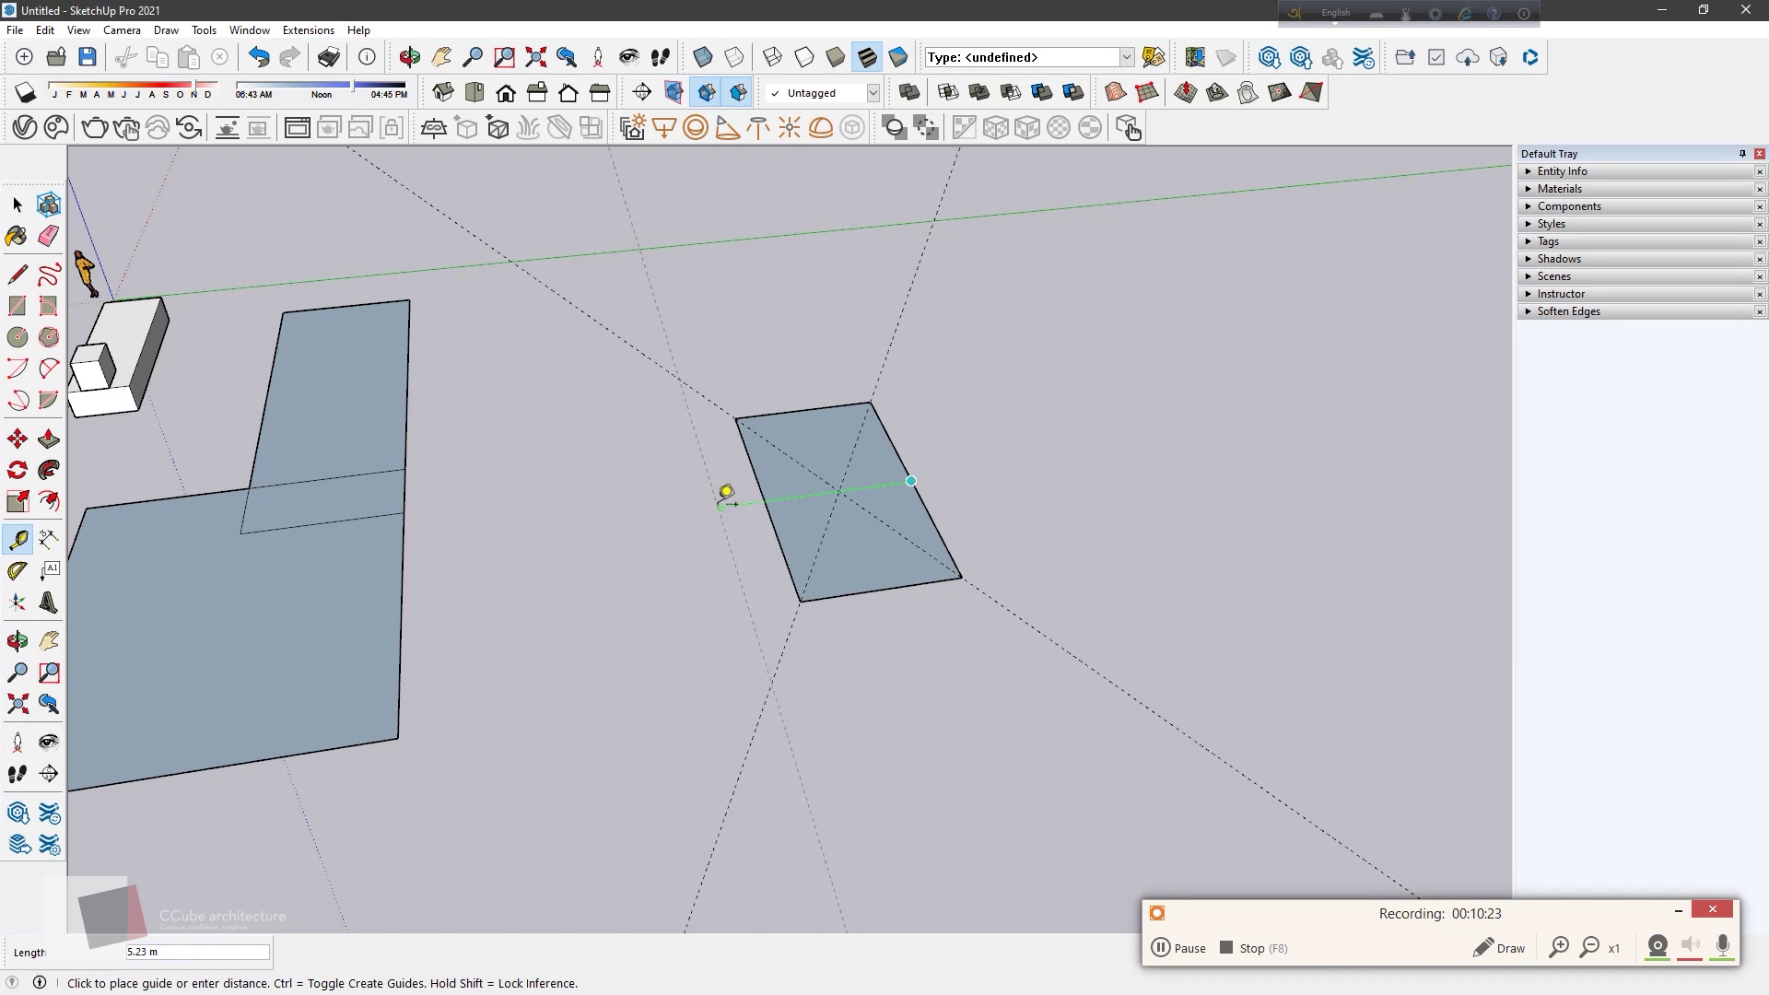
pyautogui.press('Escape')
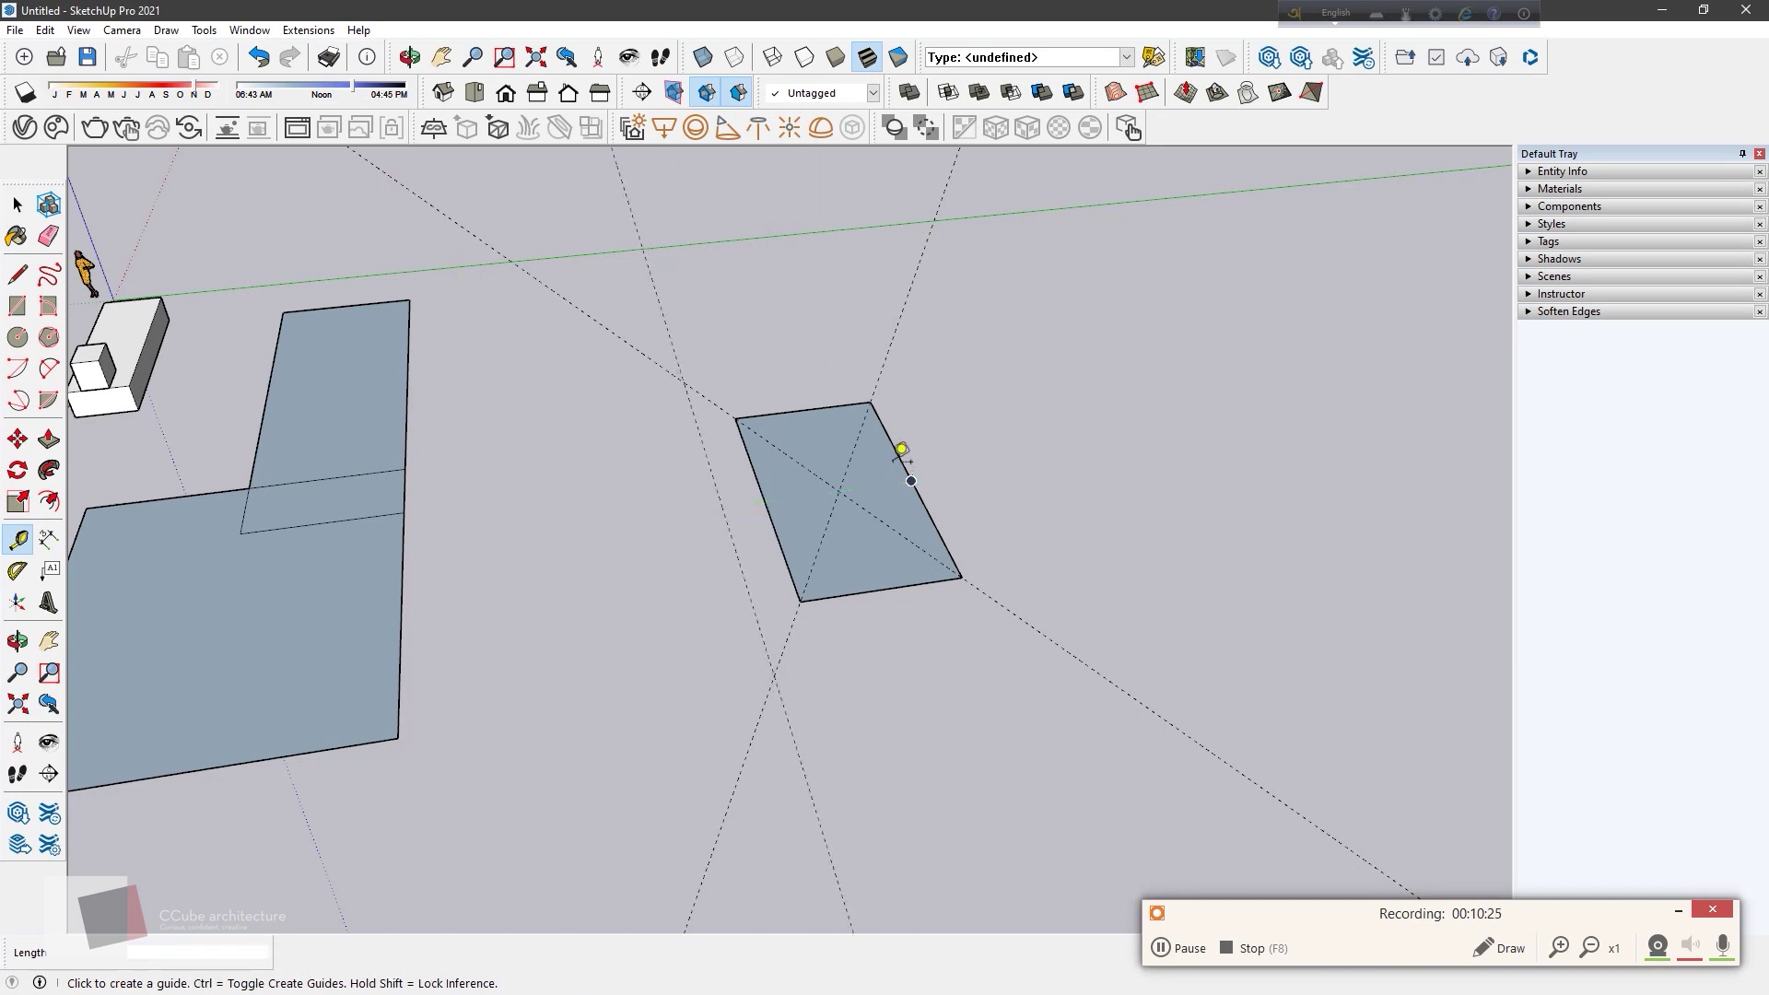
pyautogui.click(922, 460)
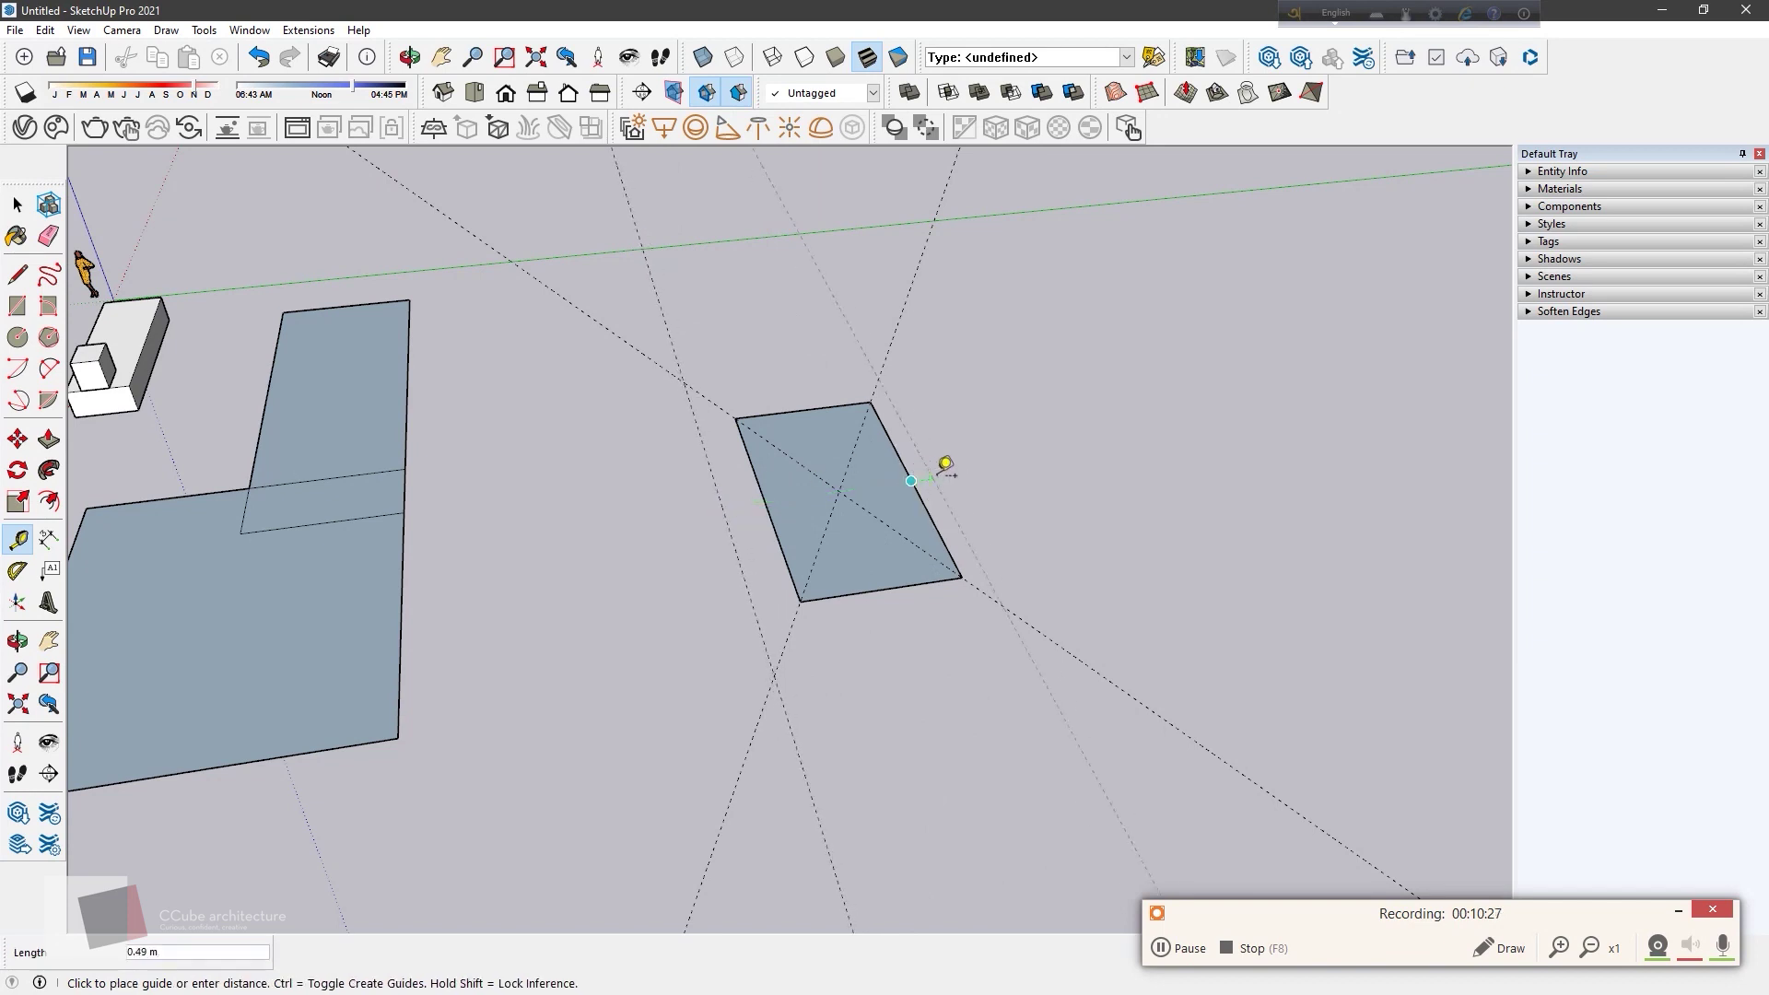
pyautogui.click(919, 459)
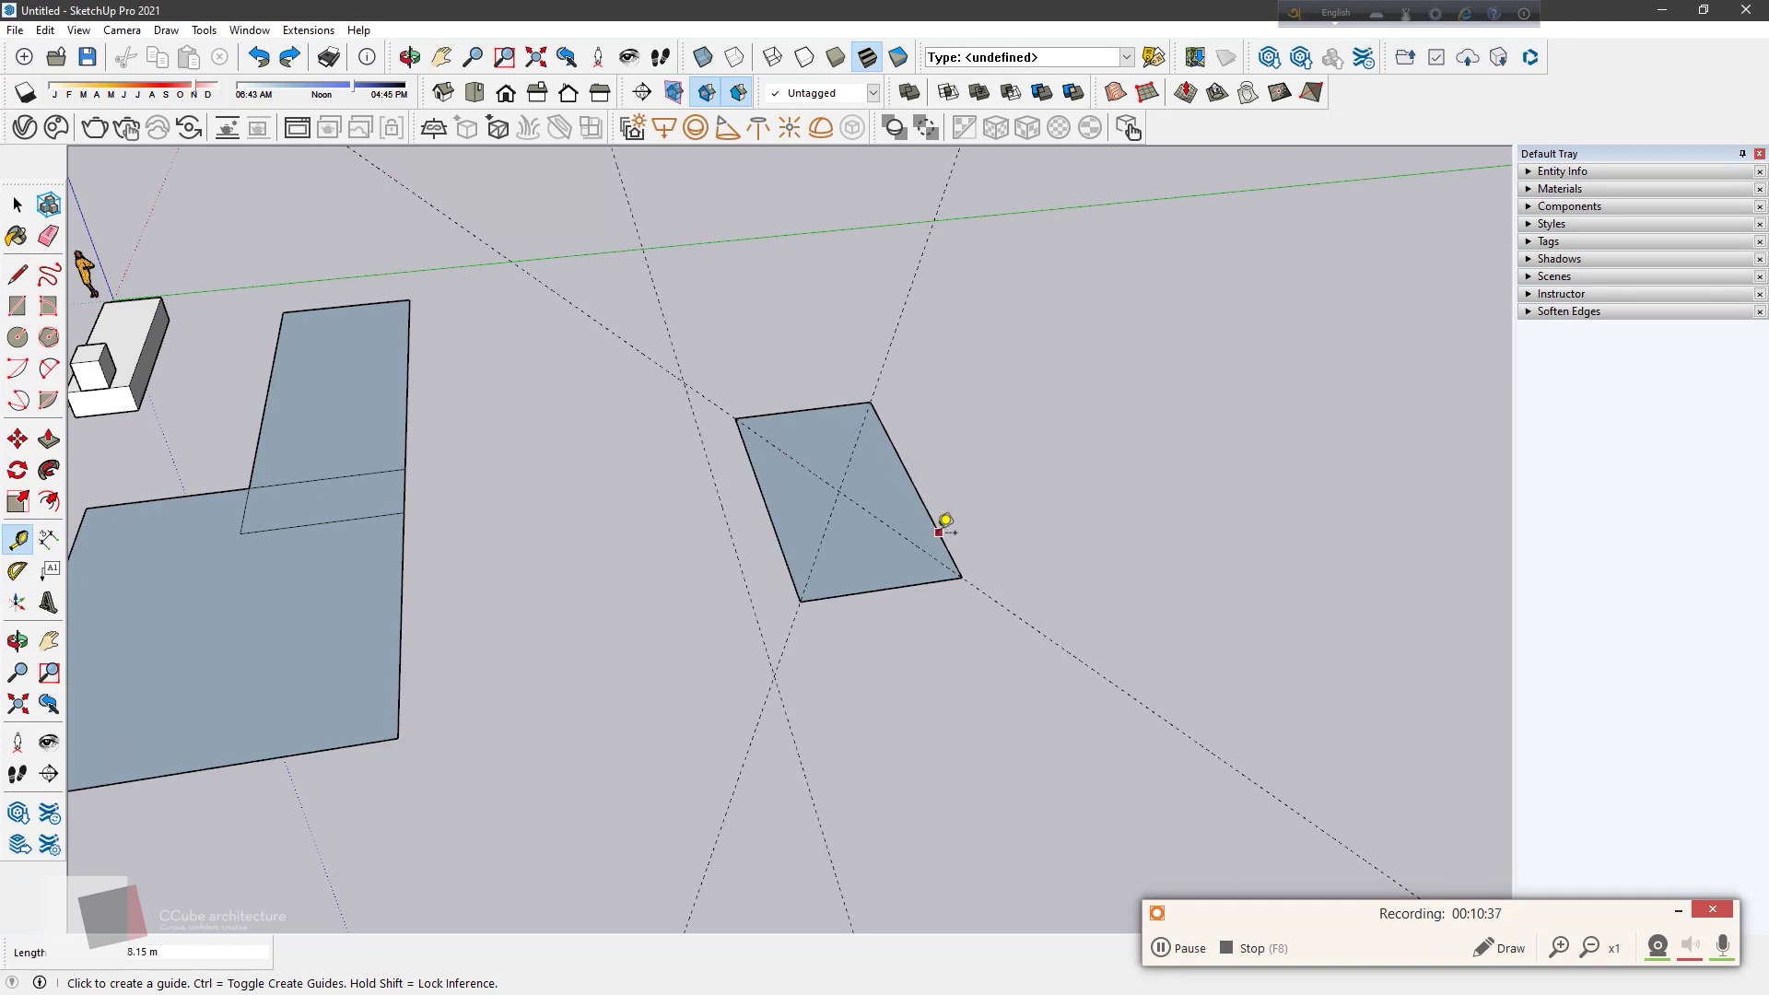
pyautogui.click(890, 439)
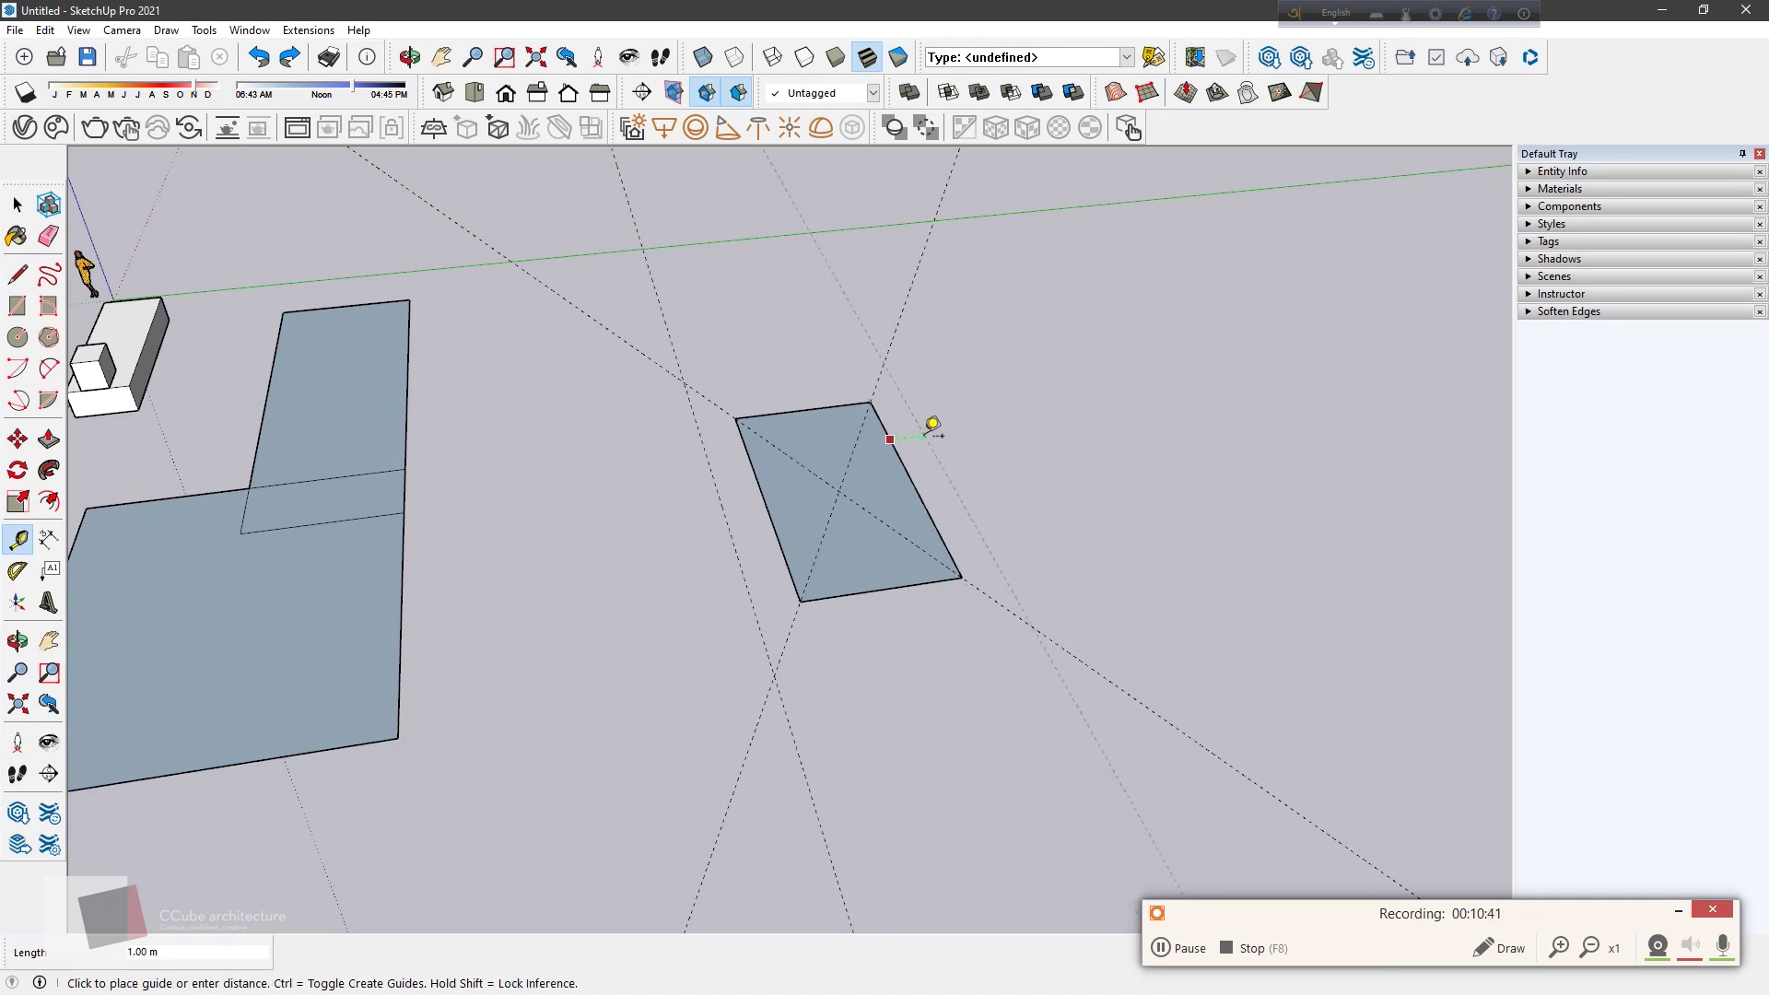
pyautogui.press('Escape')
pyautogui.moveTo(942, 430)
pyautogui.mouseDown(button='middle')
pyautogui.moveTo(970, 443)
pyautogui.moveTo(904, 406)
pyautogui.moveTo(1045, 679)
pyautogui.mouseUp(button='middle')
# Step: Add guides parallel to the rectangle's diagonal, including one inside the rectangle
pyautogui.scroll(-2, 968, 416)
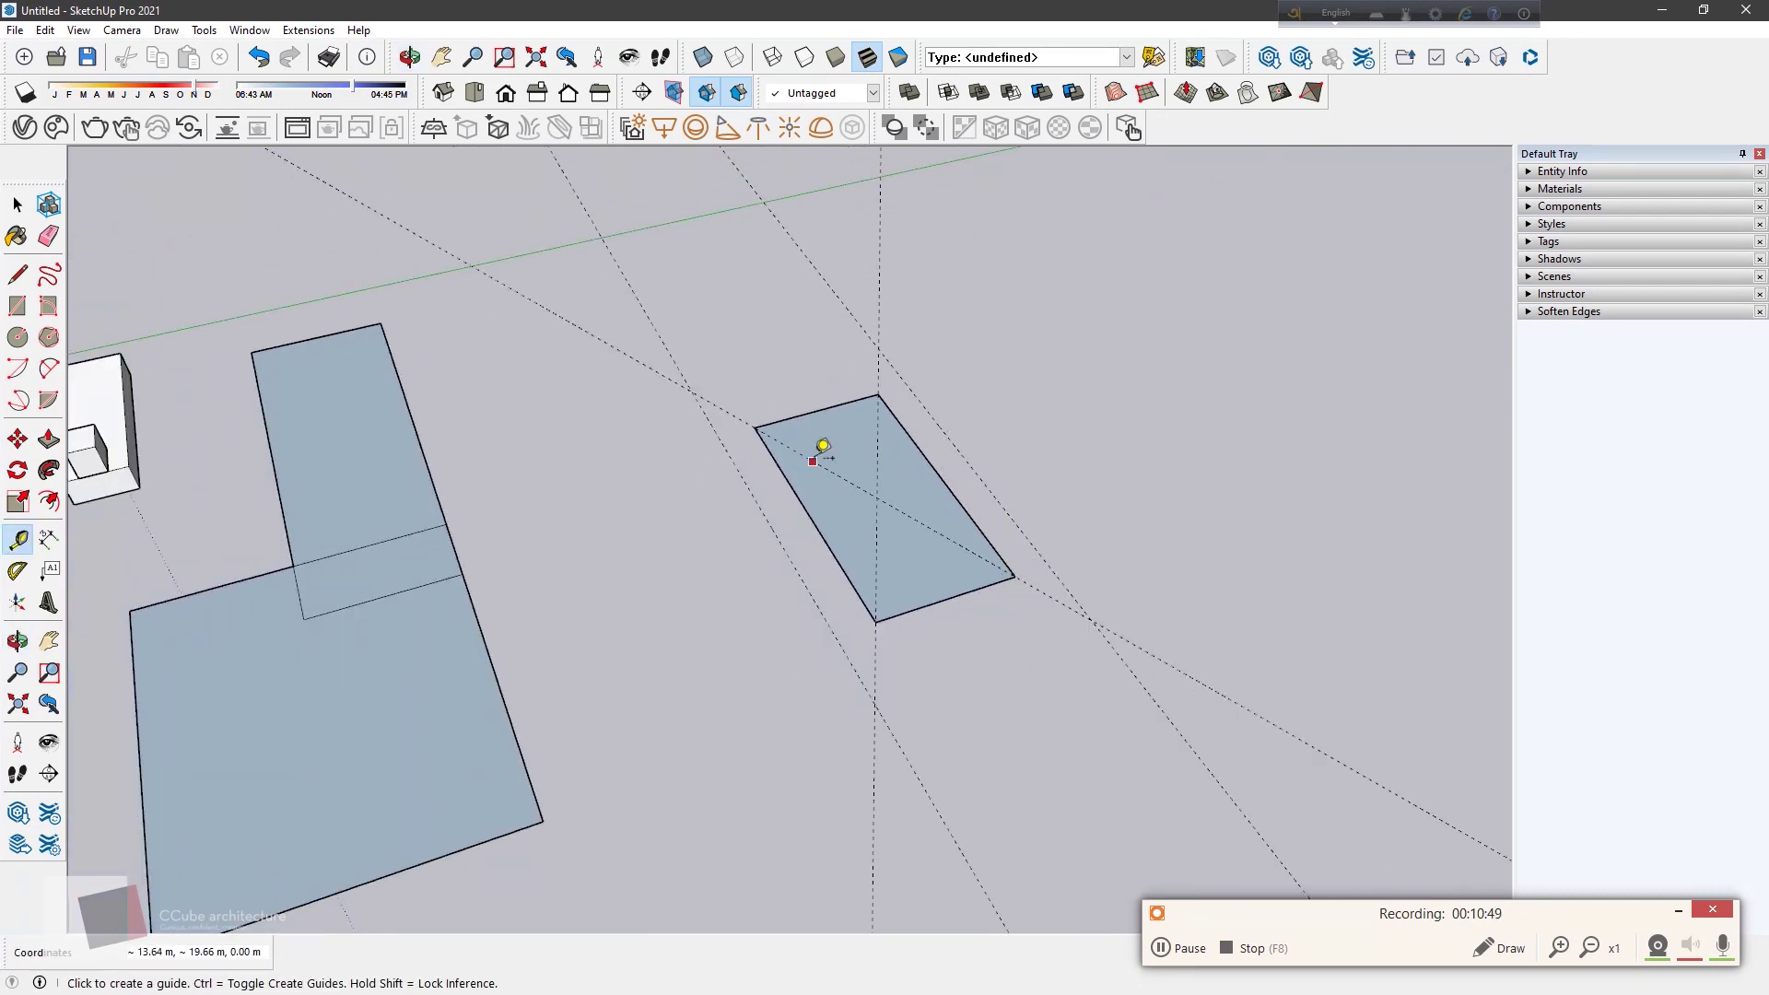
pyautogui.click(844, 478)
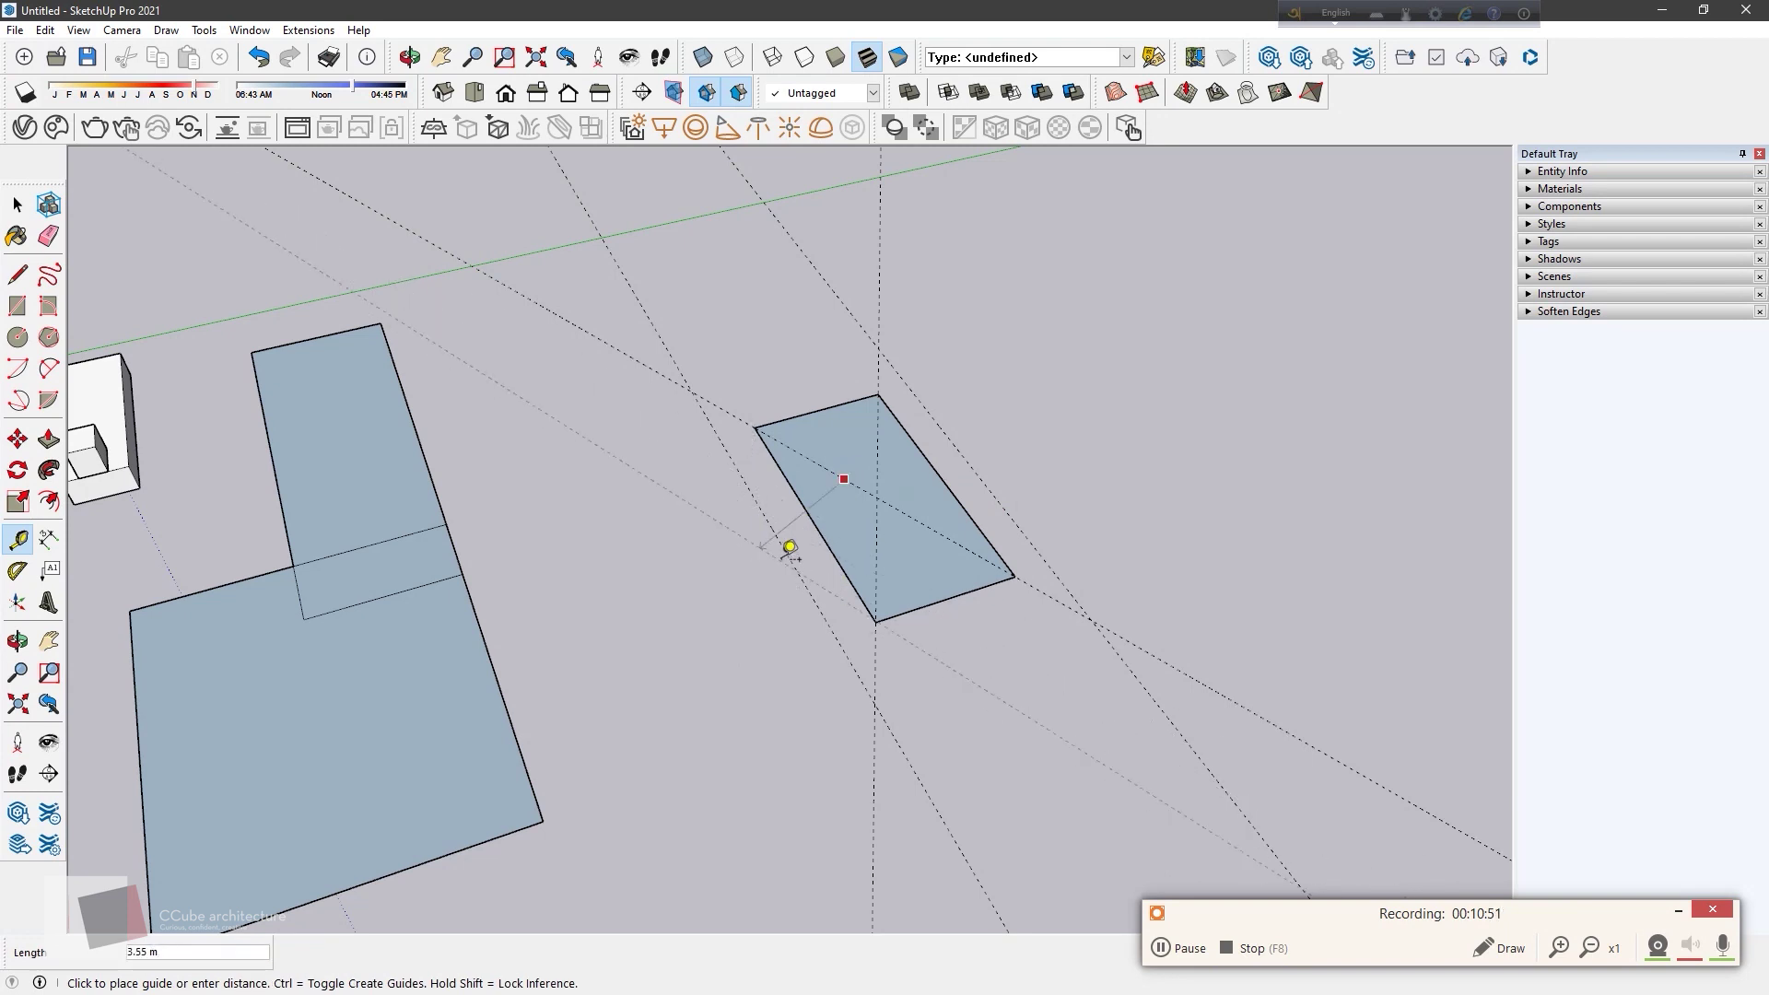
pyautogui.click(794, 548)
pyautogui.click(817, 489)
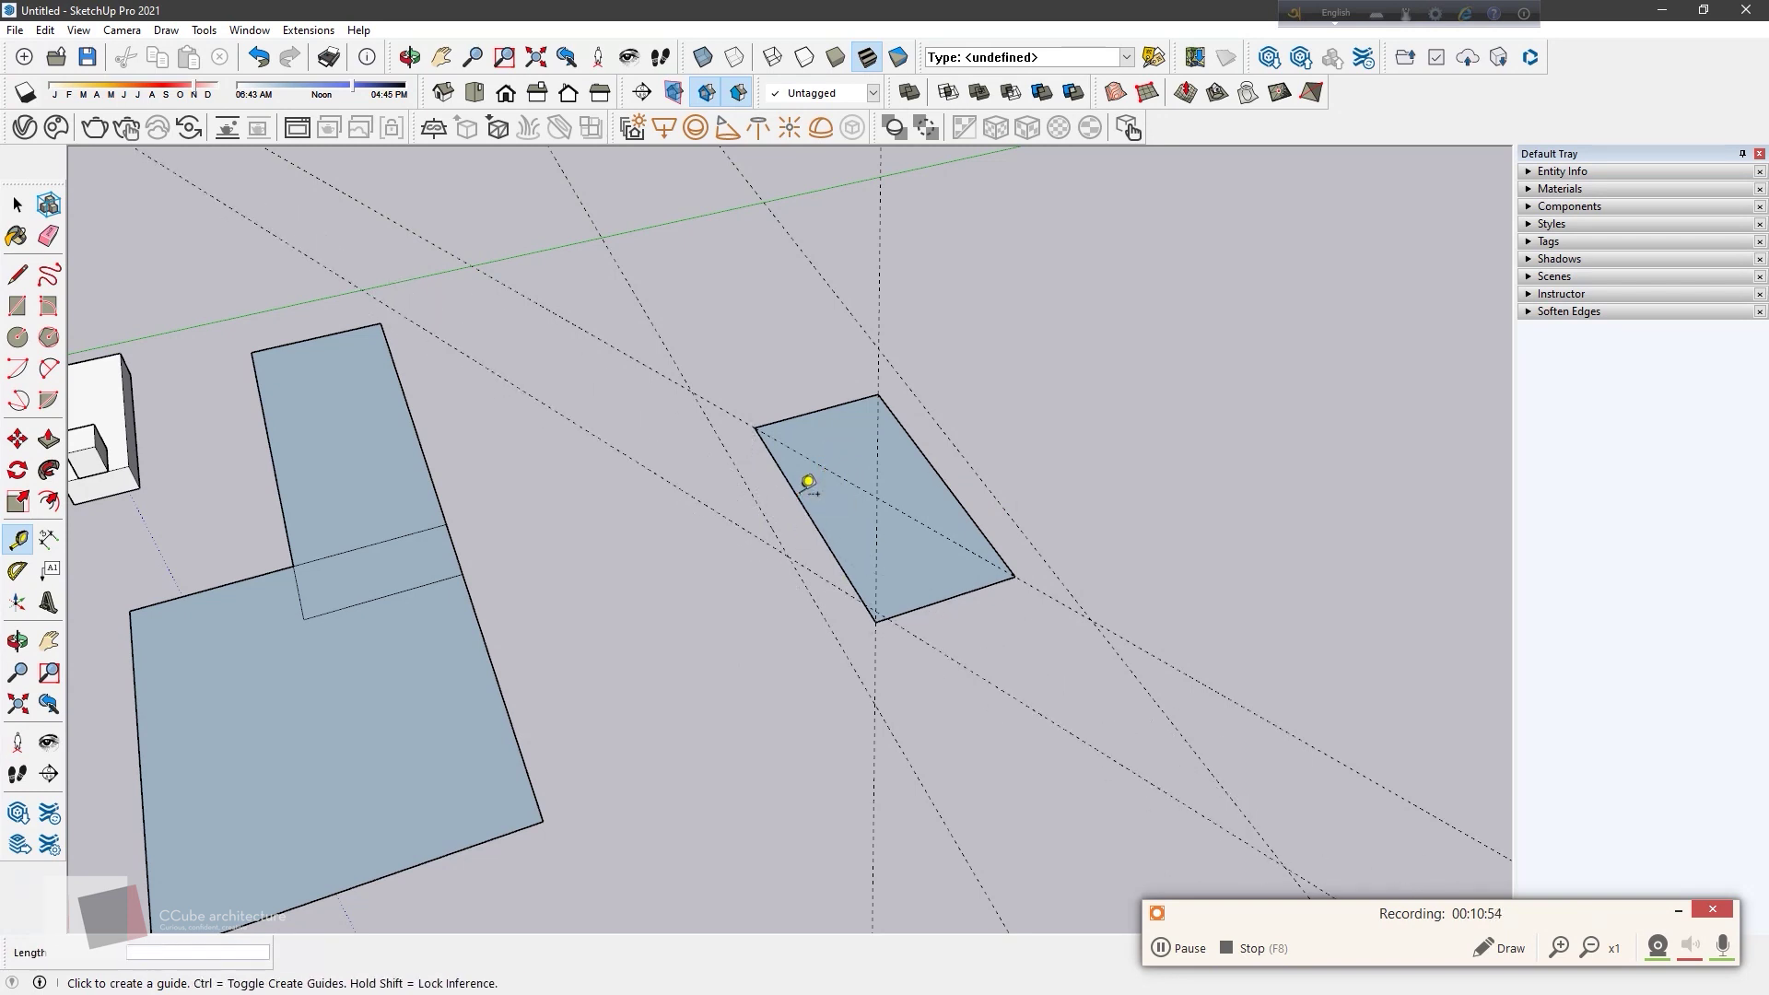
pyautogui.click(848, 475)
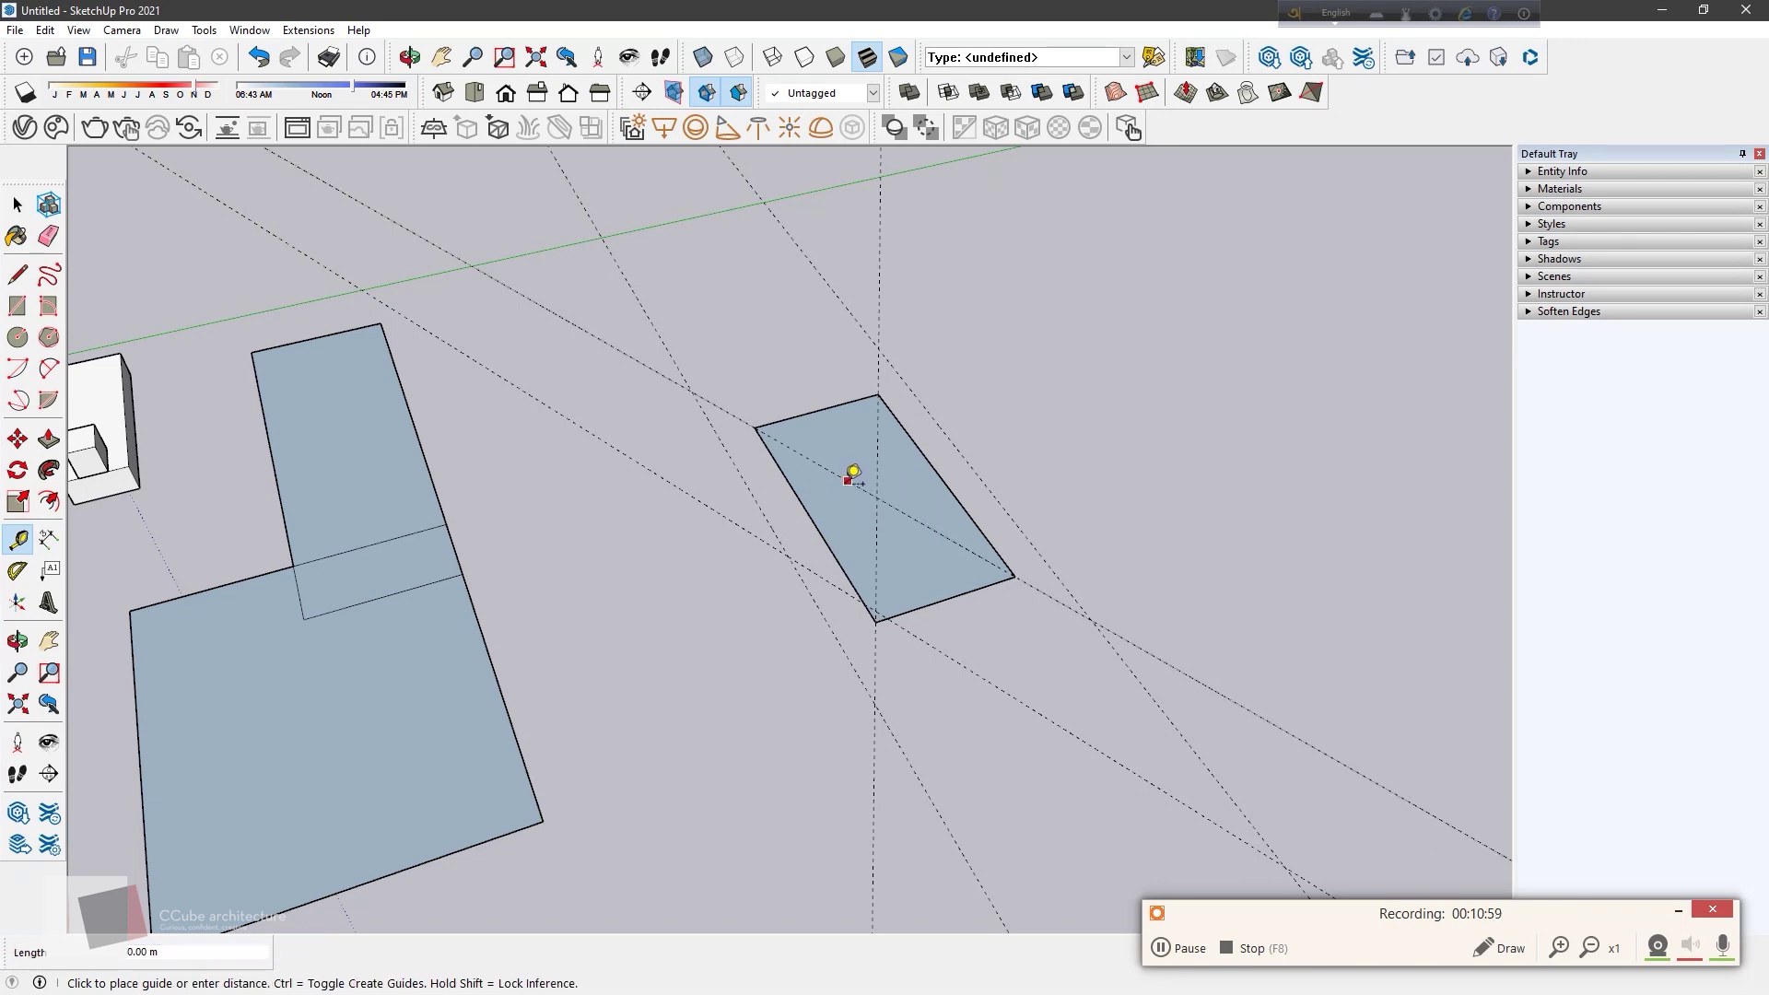
# Step: Place a guide from the rectangle's side, undo it, and return to Select
pyautogui.click(834, 557)
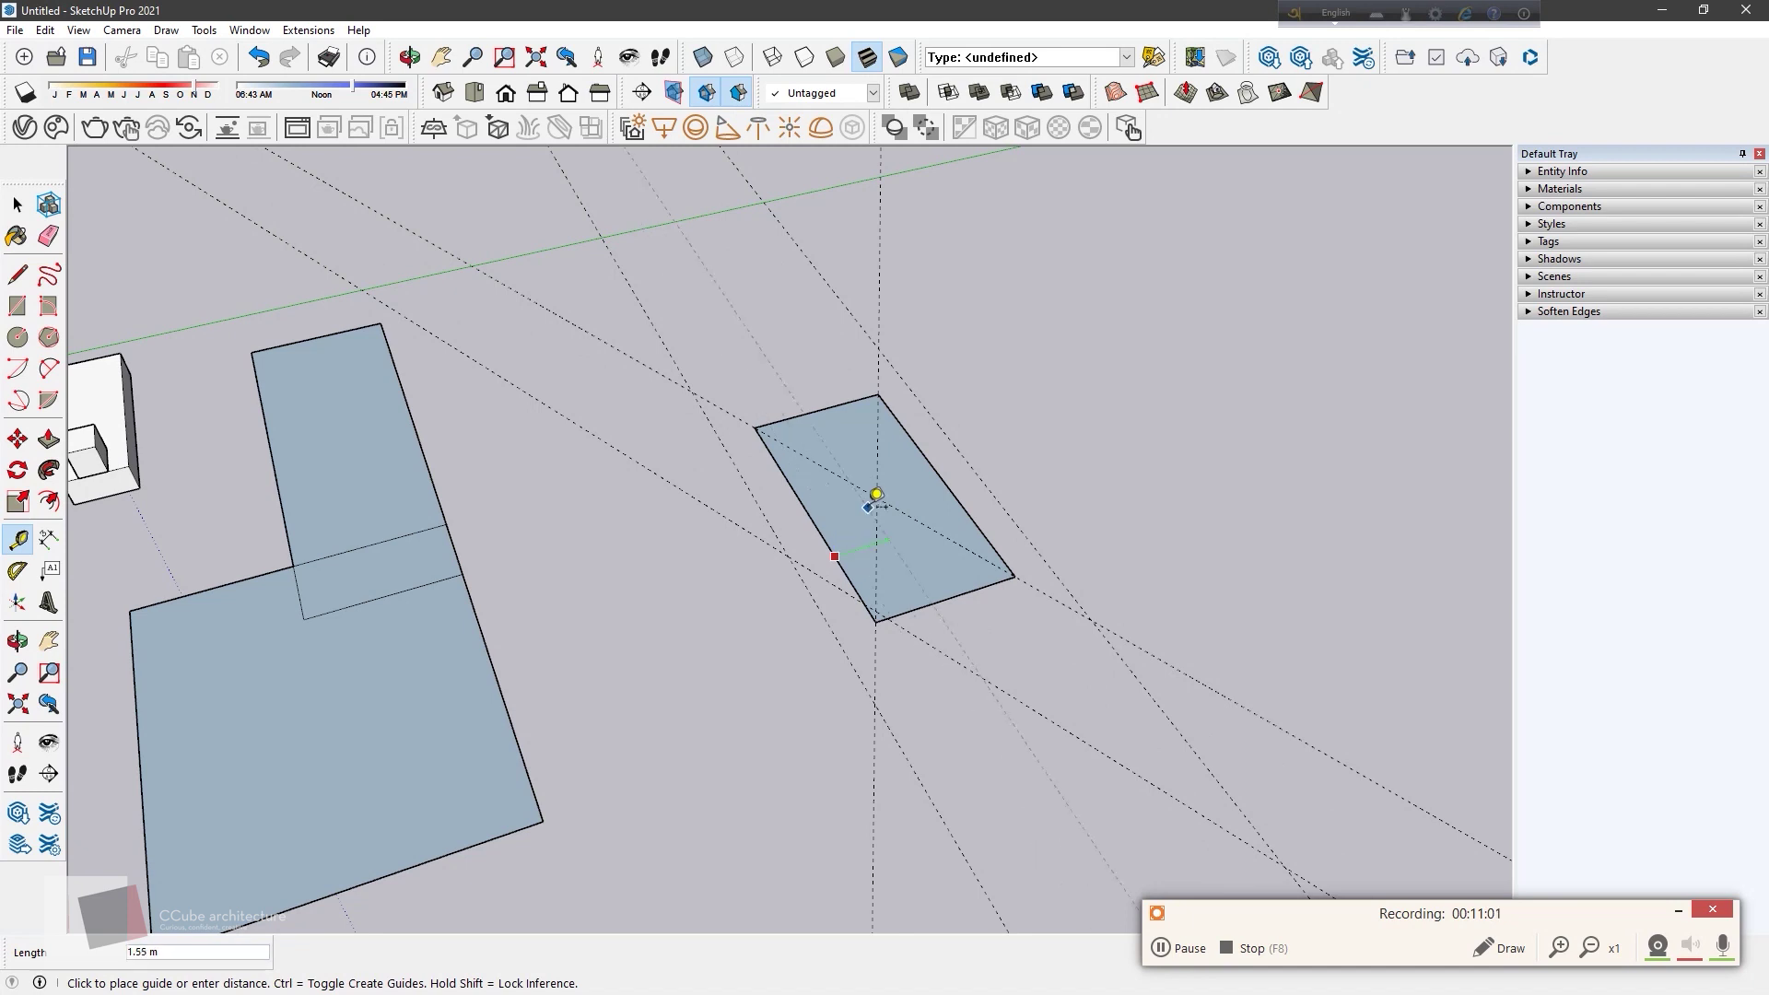
pyautogui.click(875, 495)
pyautogui.hotkey('ctrl', 'z')
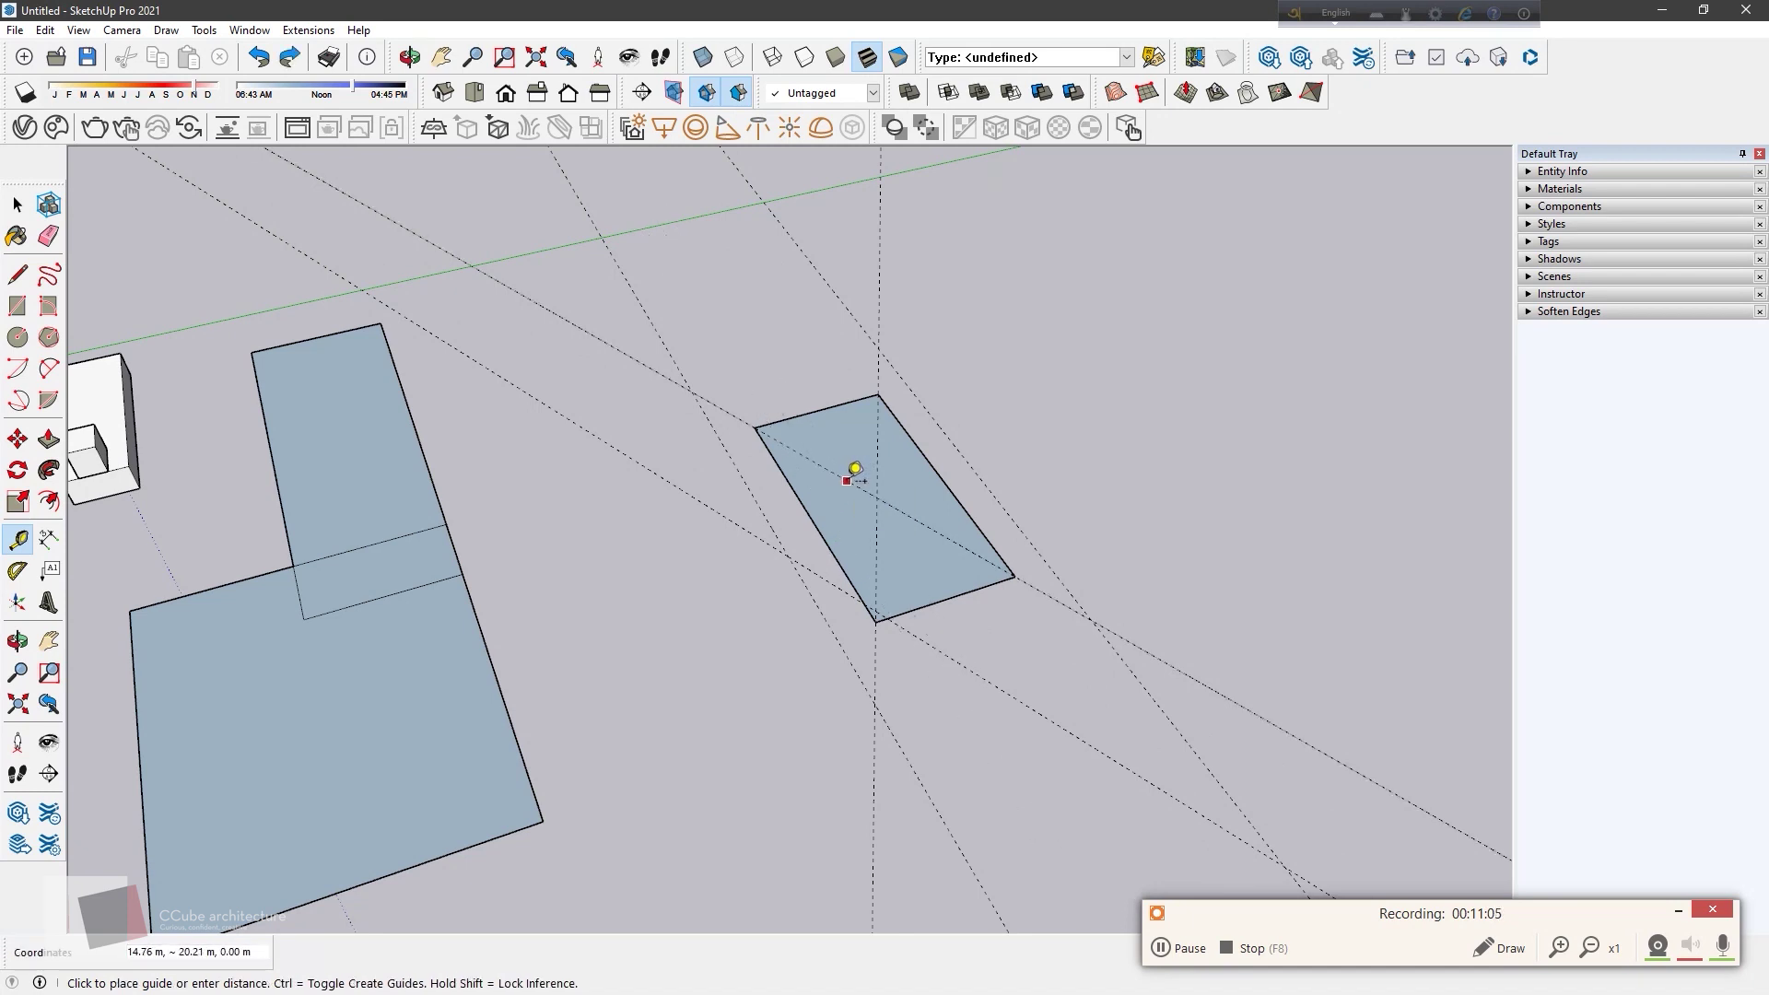
pyautogui.click(762, 618)
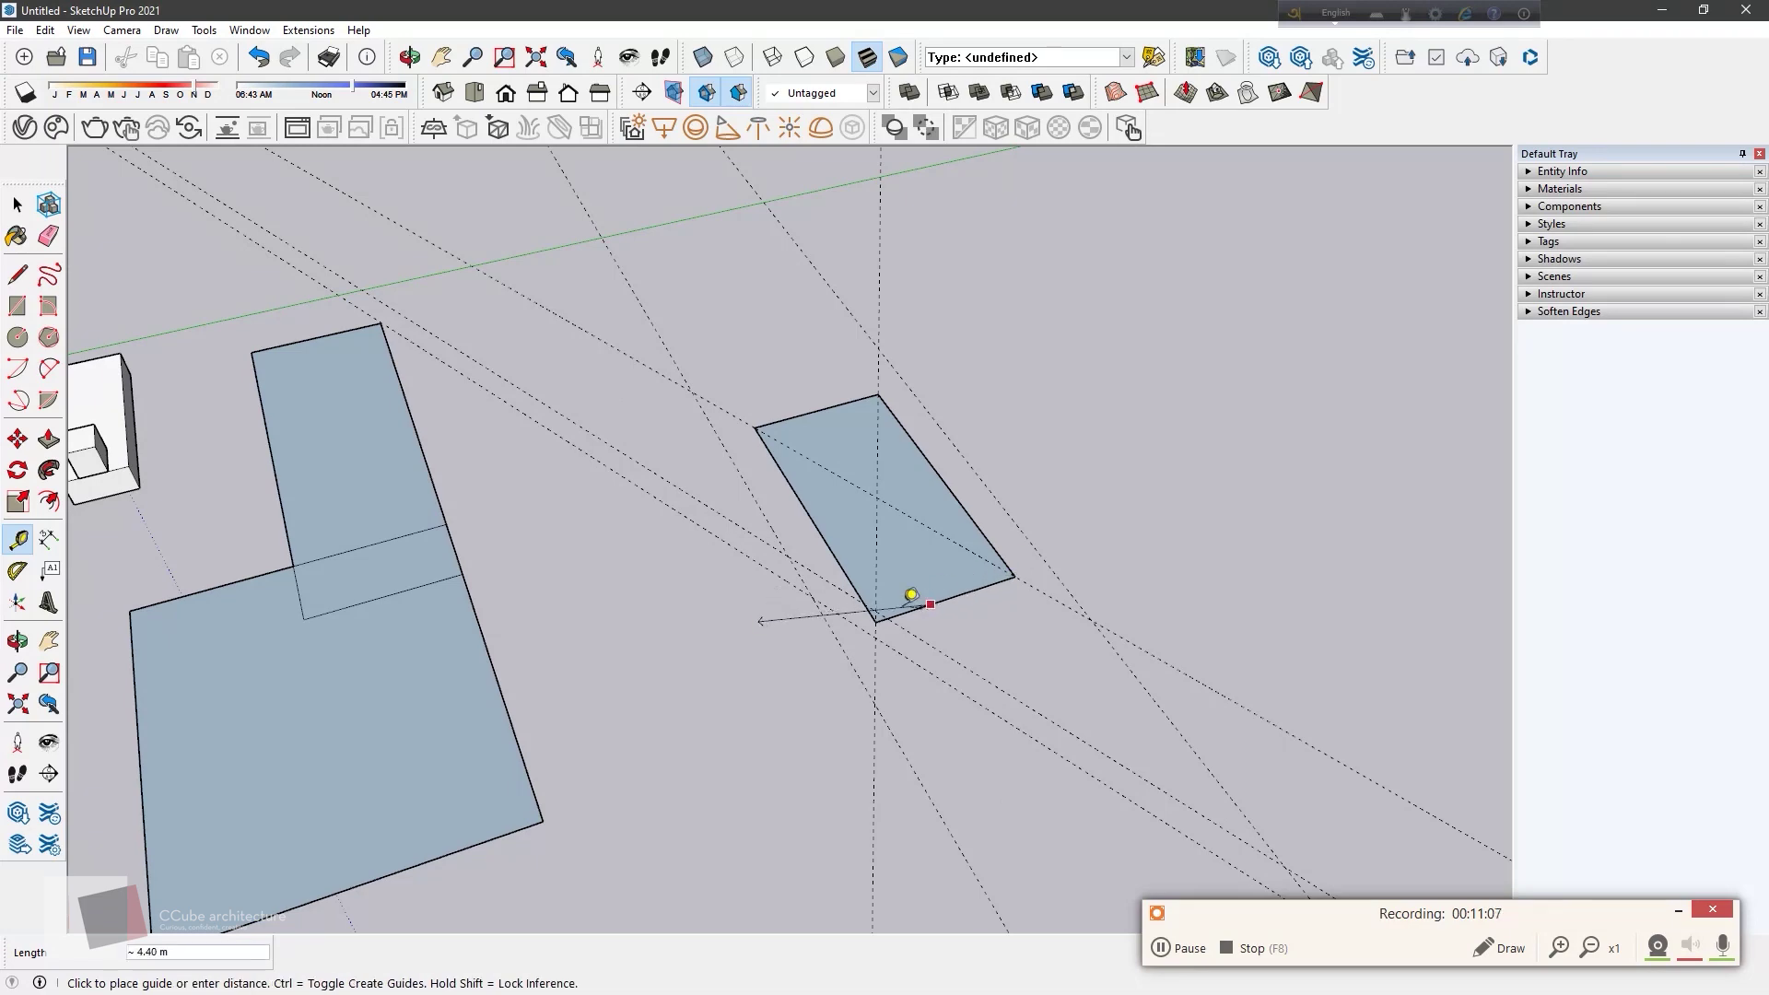
pyautogui.press('Escape')
pyautogui.moveTo(703, 670)
pyautogui.mouseDown(button='middle')
pyautogui.moveTo(752, 643)
pyautogui.moveTo(1011, 599)
pyautogui.moveTo(660, 605)
pyautogui.moveTo(816, 547)
pyautogui.moveTo(495, 684)
pyautogui.moveTo(581, 561)
pyautogui.moveTo(402, 506)
pyautogui.moveTo(644, 632)
pyautogui.mouseUp(button='middle')
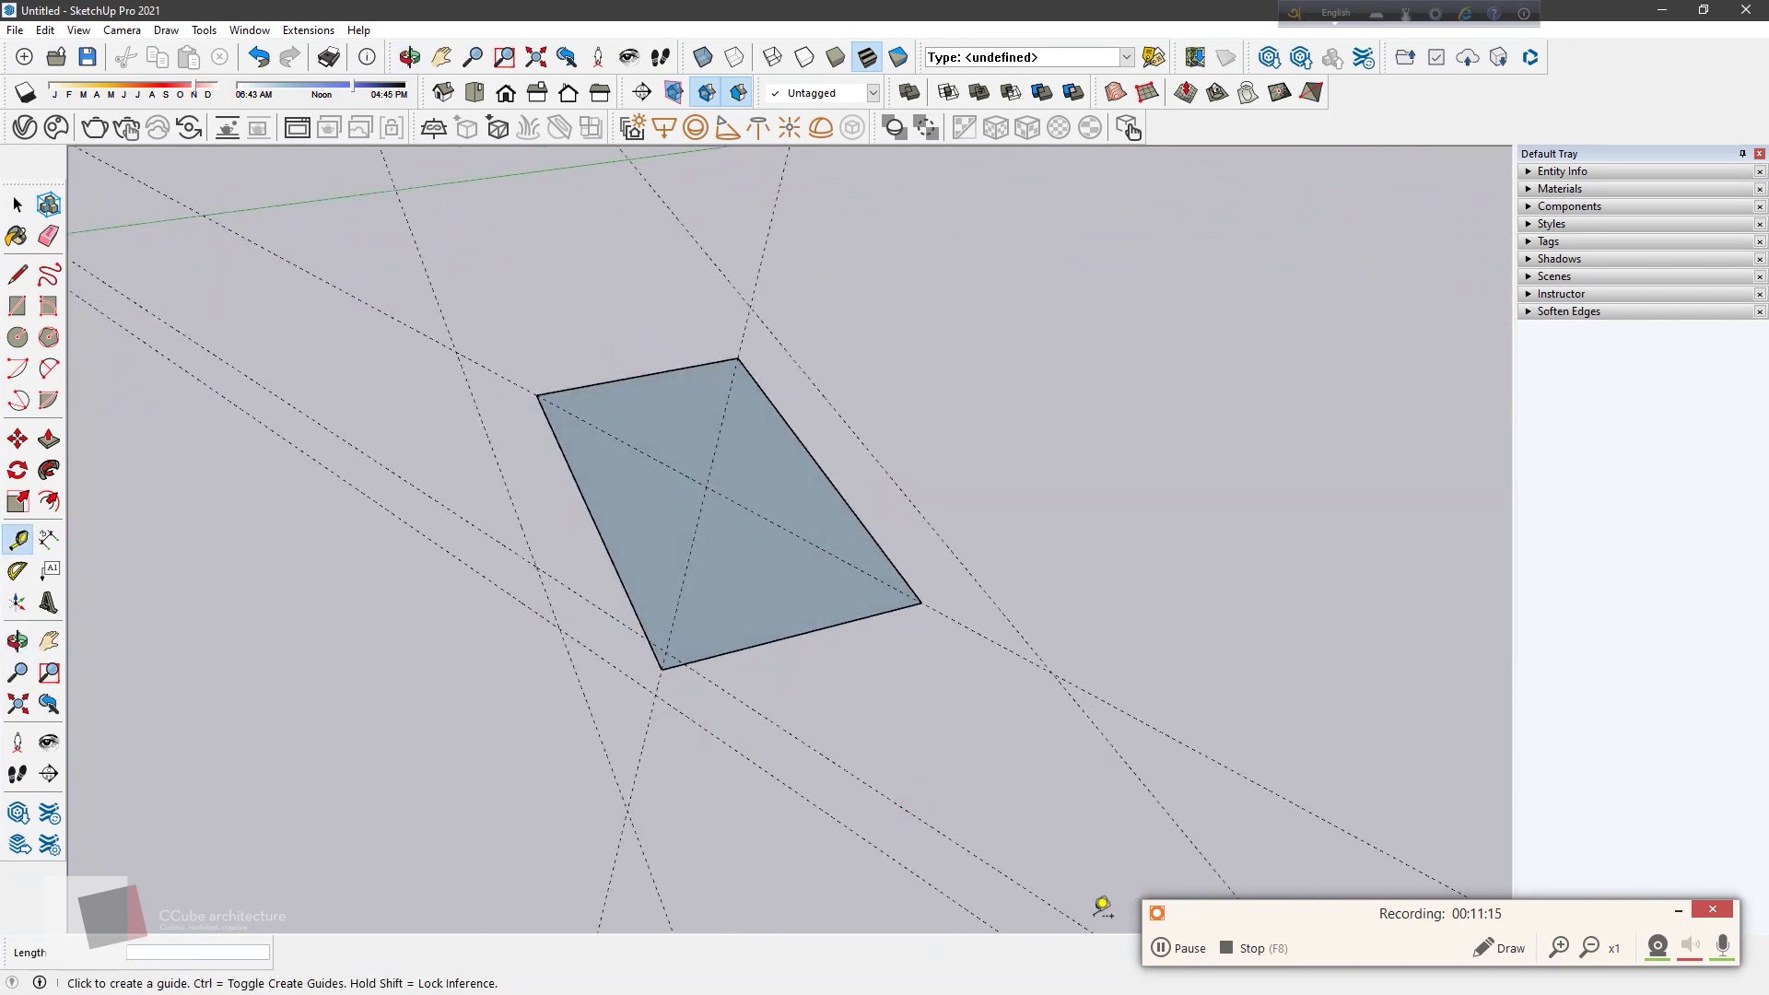
pyautogui.click(1182, 958)
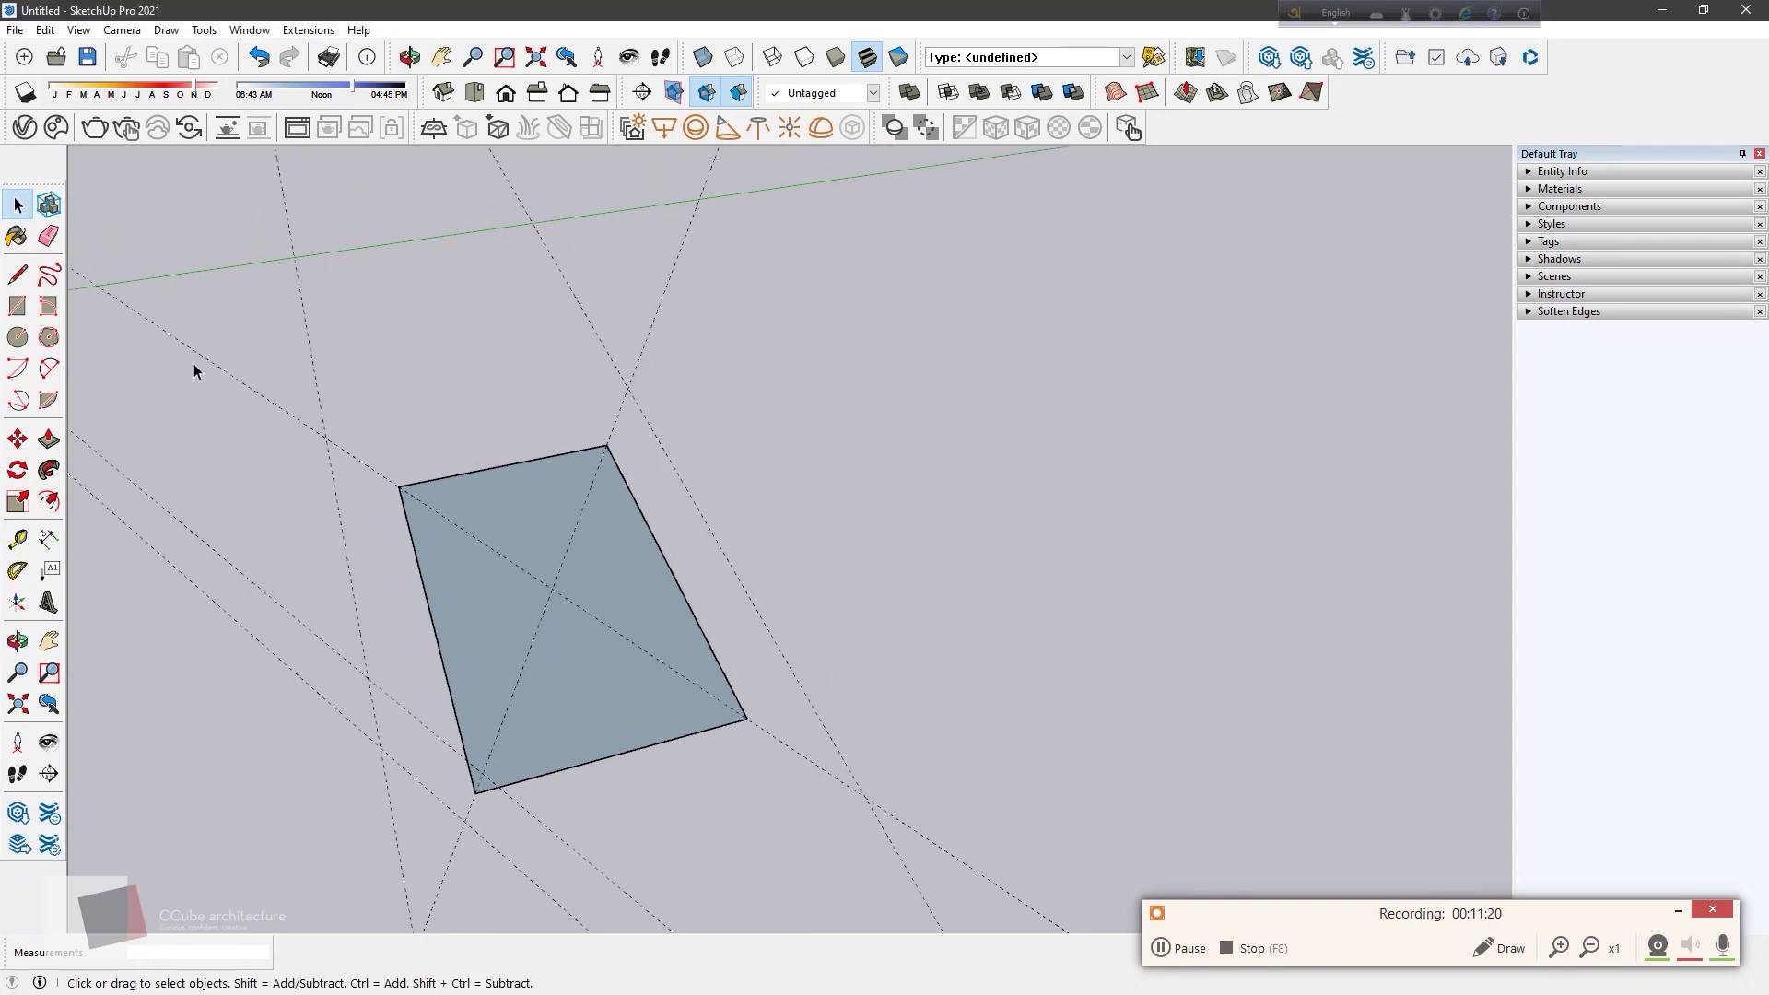
# Step: Draw a 12-sided circle on the ground to the right of the rectangle
pyautogui.click(17, 337)
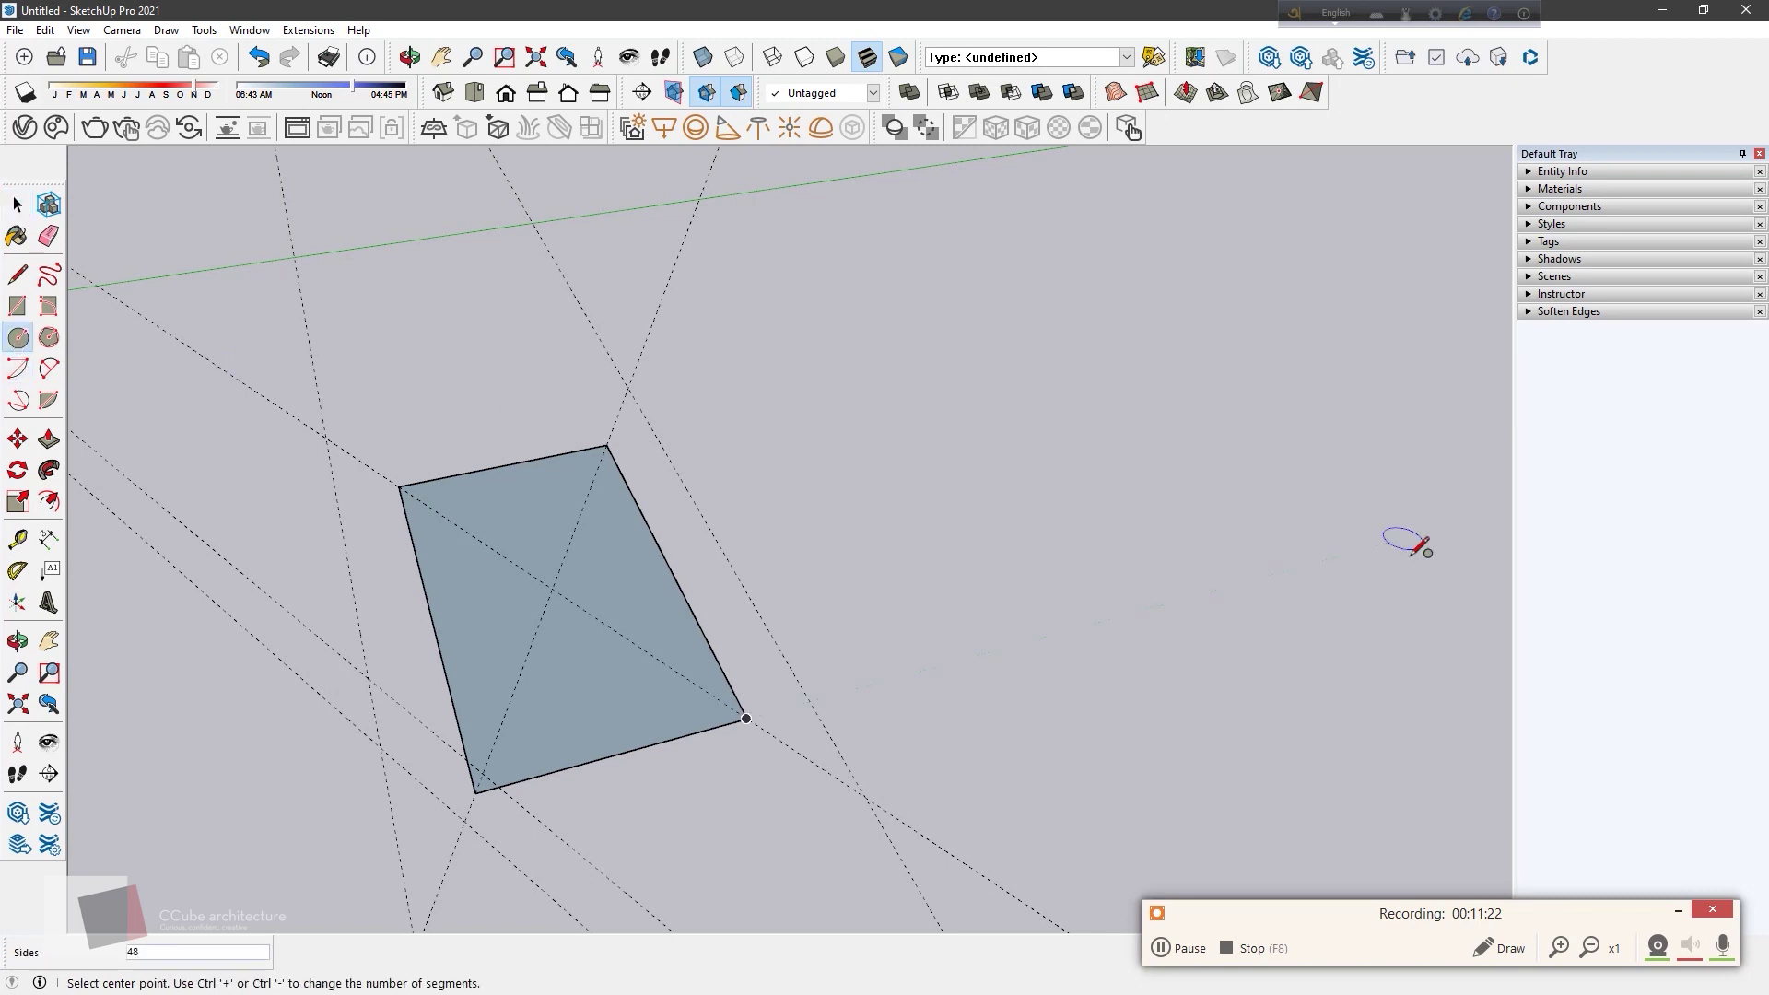
pyautogui.moveTo(1059, 534)
pyautogui.mouseDown(button='middle')
pyautogui.moveTo(1018, 587)
pyautogui.moveTo(896, 640)
pyautogui.mouseUp(button='middle')
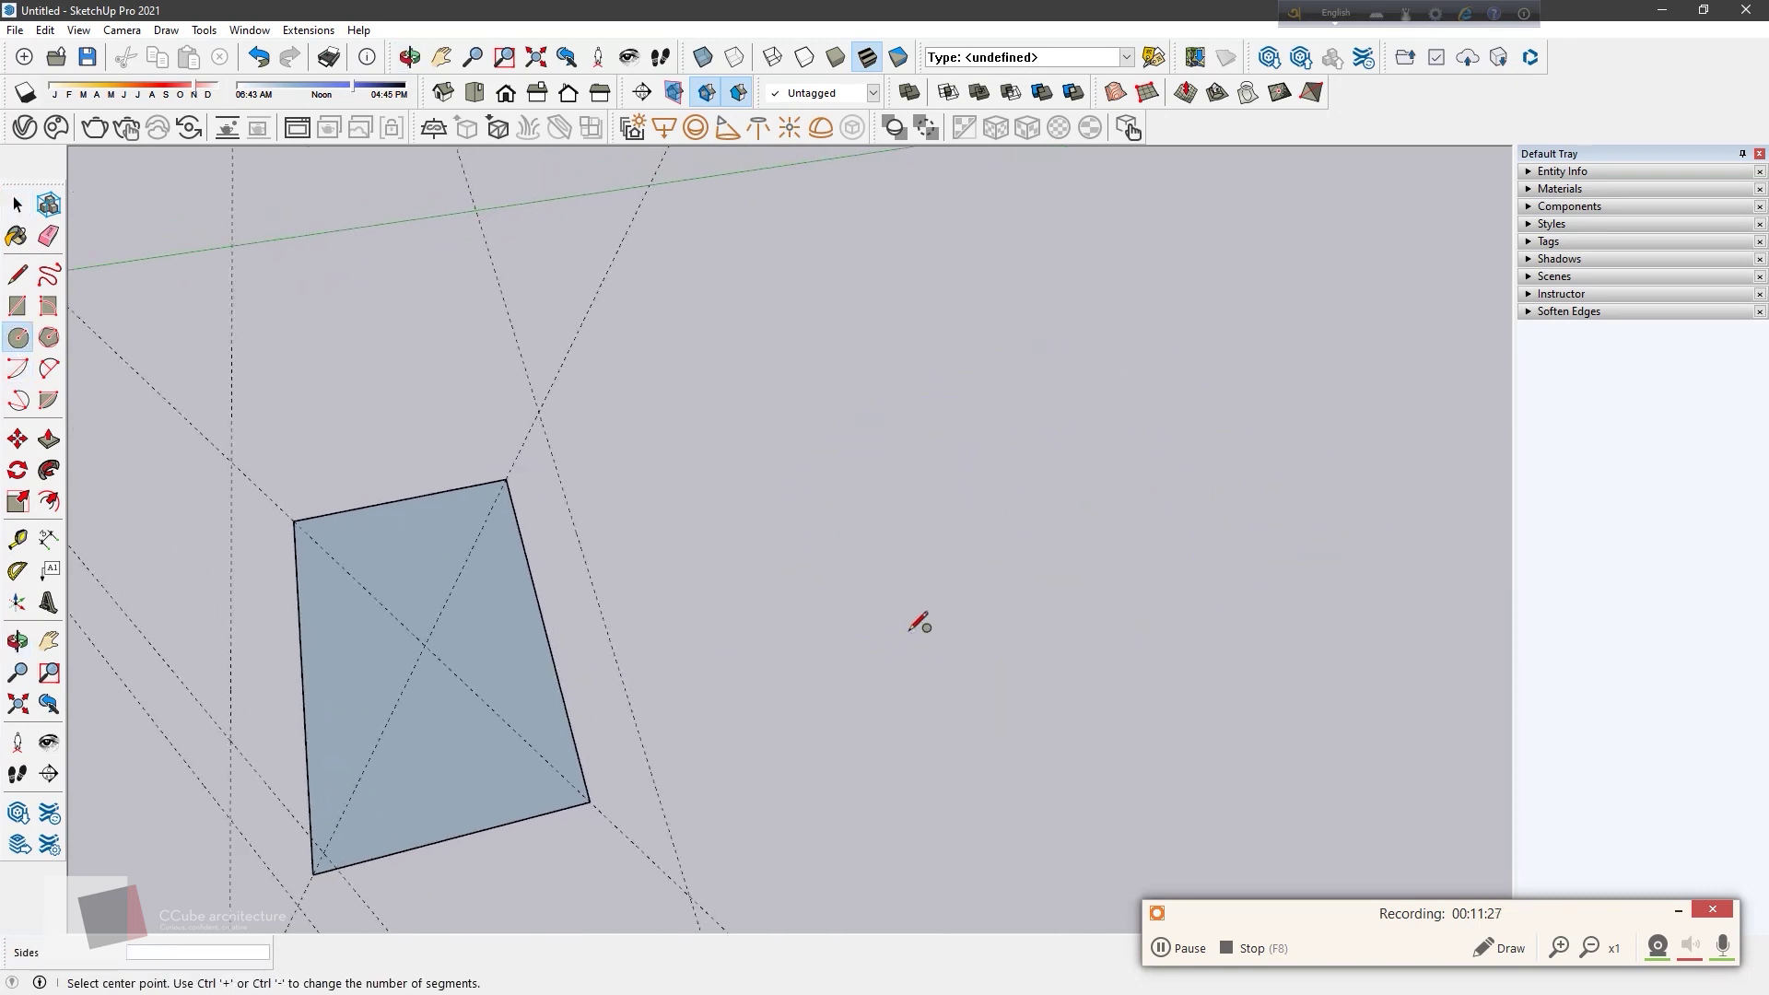
pyautogui.click(16, 337)
pyautogui.click(1115, 440)
pyautogui.click(1011, 553)
pyautogui.moveTo(1011, 552)
pyautogui.mouseDown(button='middle')
pyautogui.moveTo(953, 541)
pyautogui.moveTo(770, 671)
pyautogui.moveTo(695, 648)
pyautogui.mouseUp(button='middle')
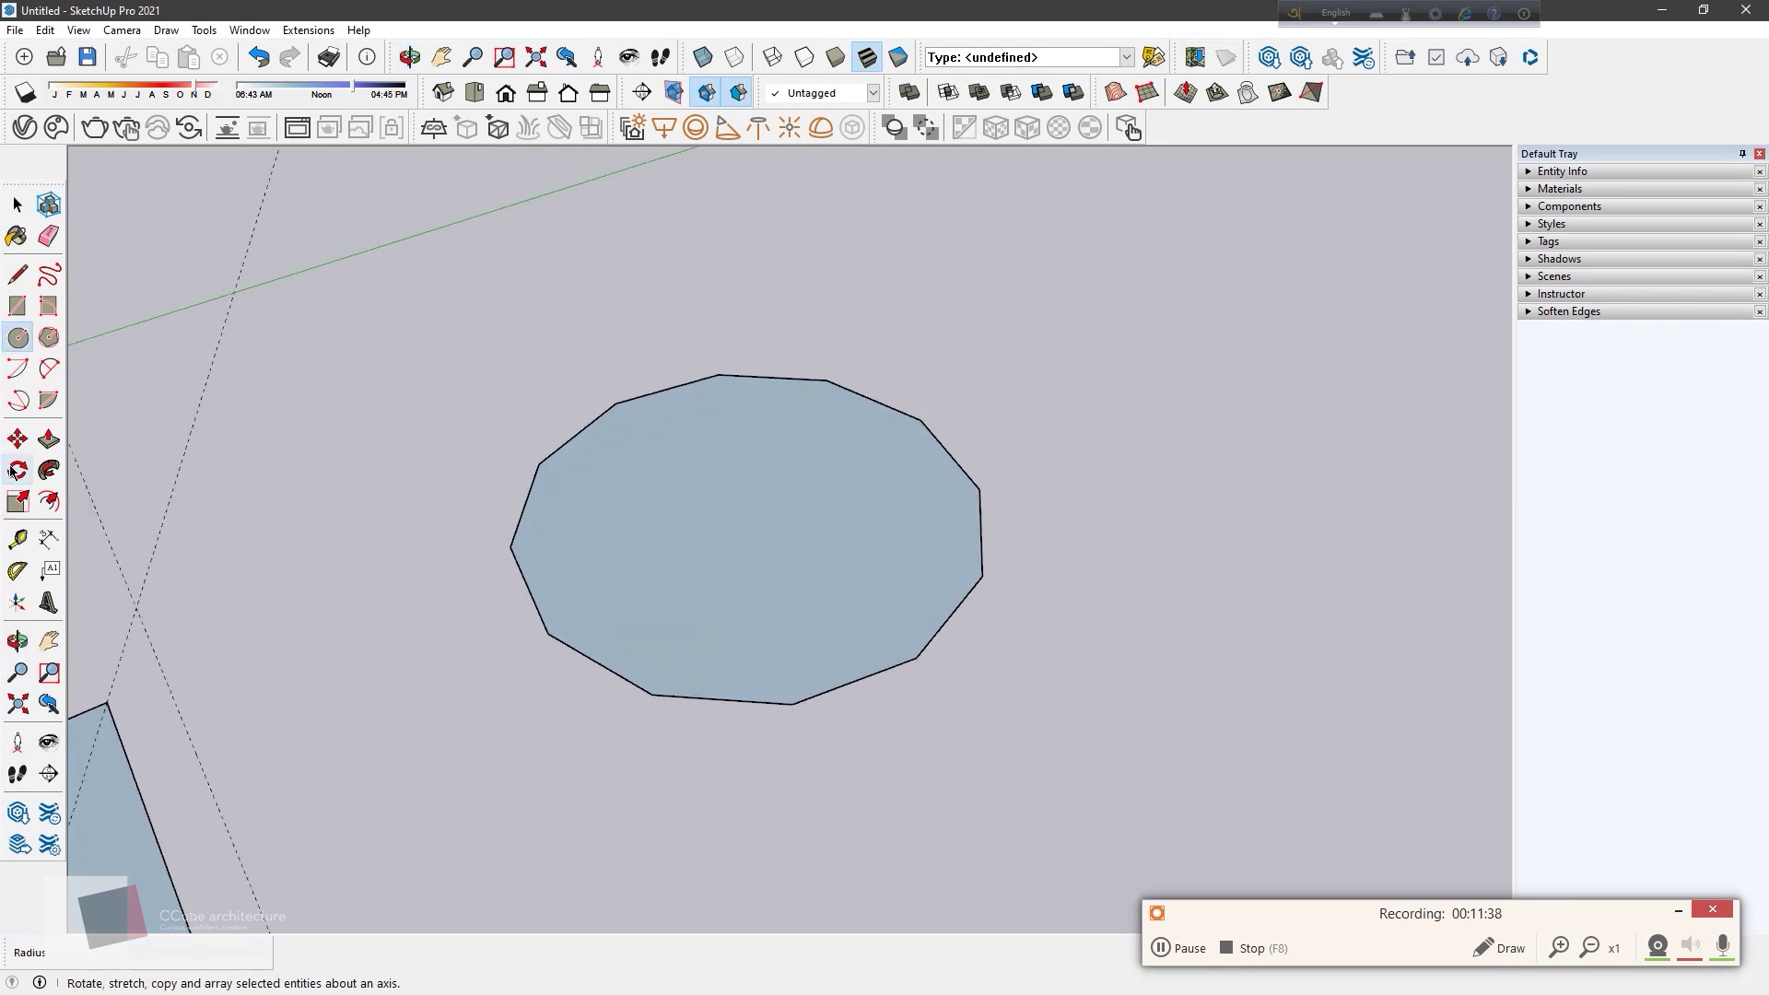
pyautogui.click(18, 204)
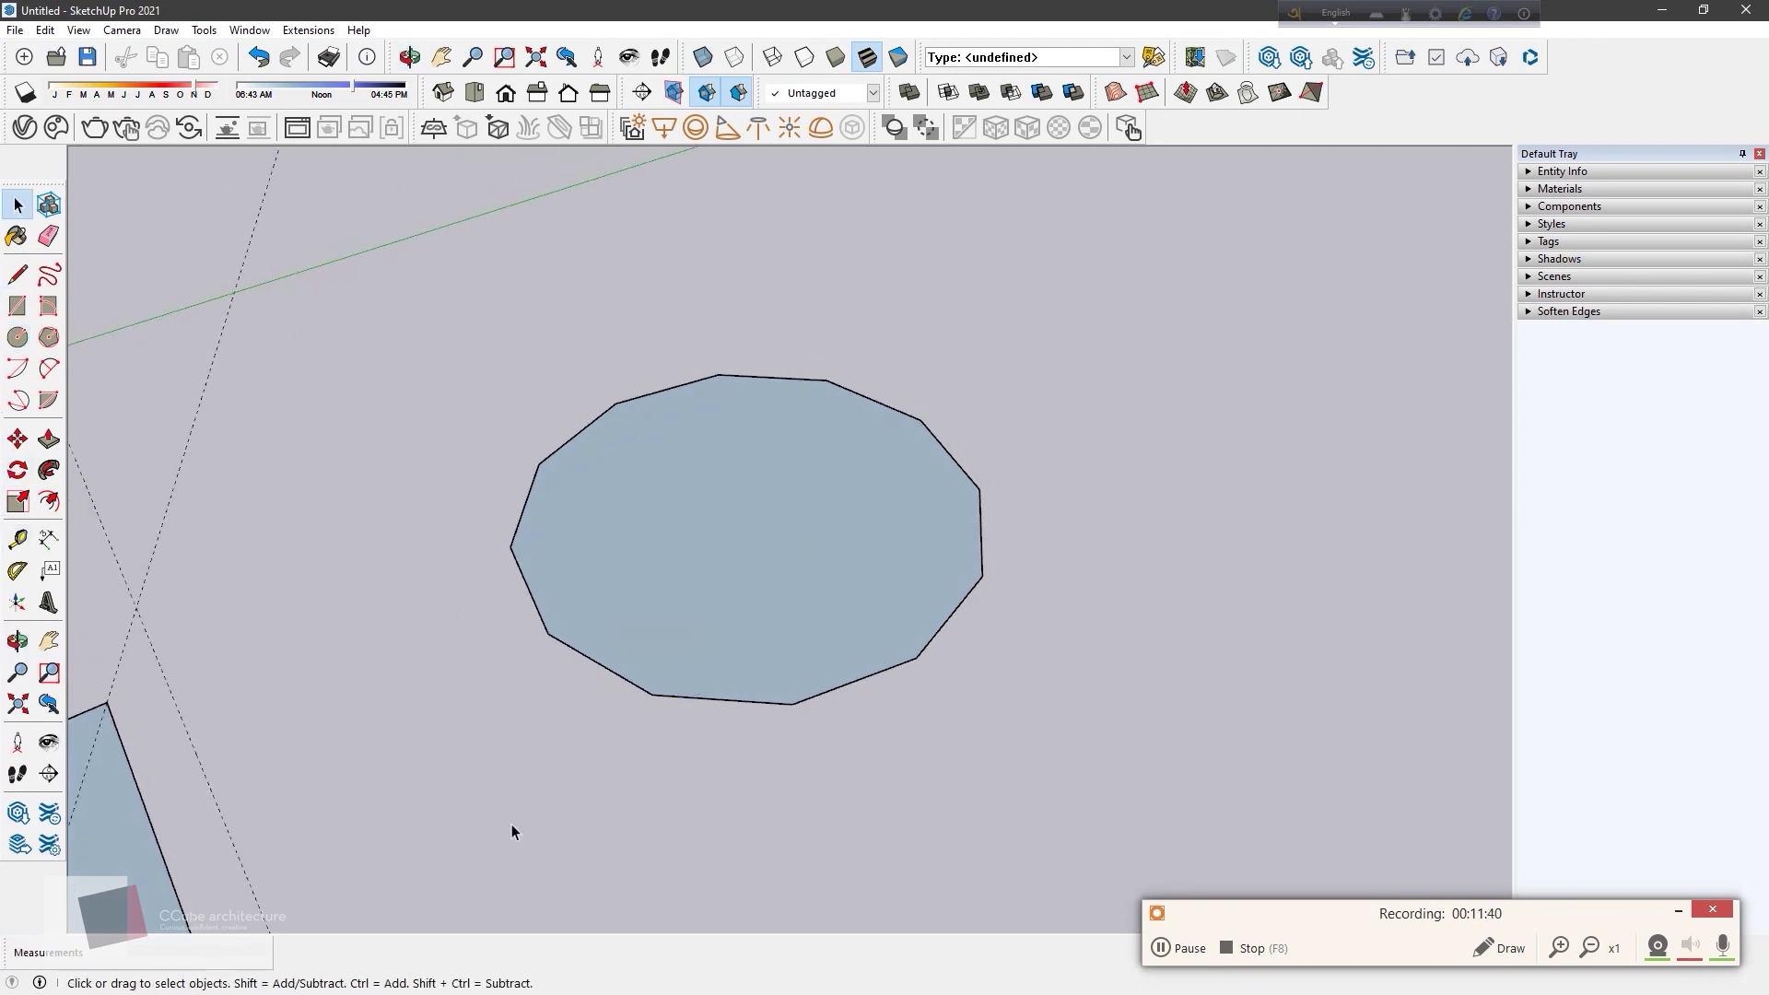
# Step: Move the 12-sided circle by its lower-left vertex to a new ground position
pyautogui.click(17, 442)
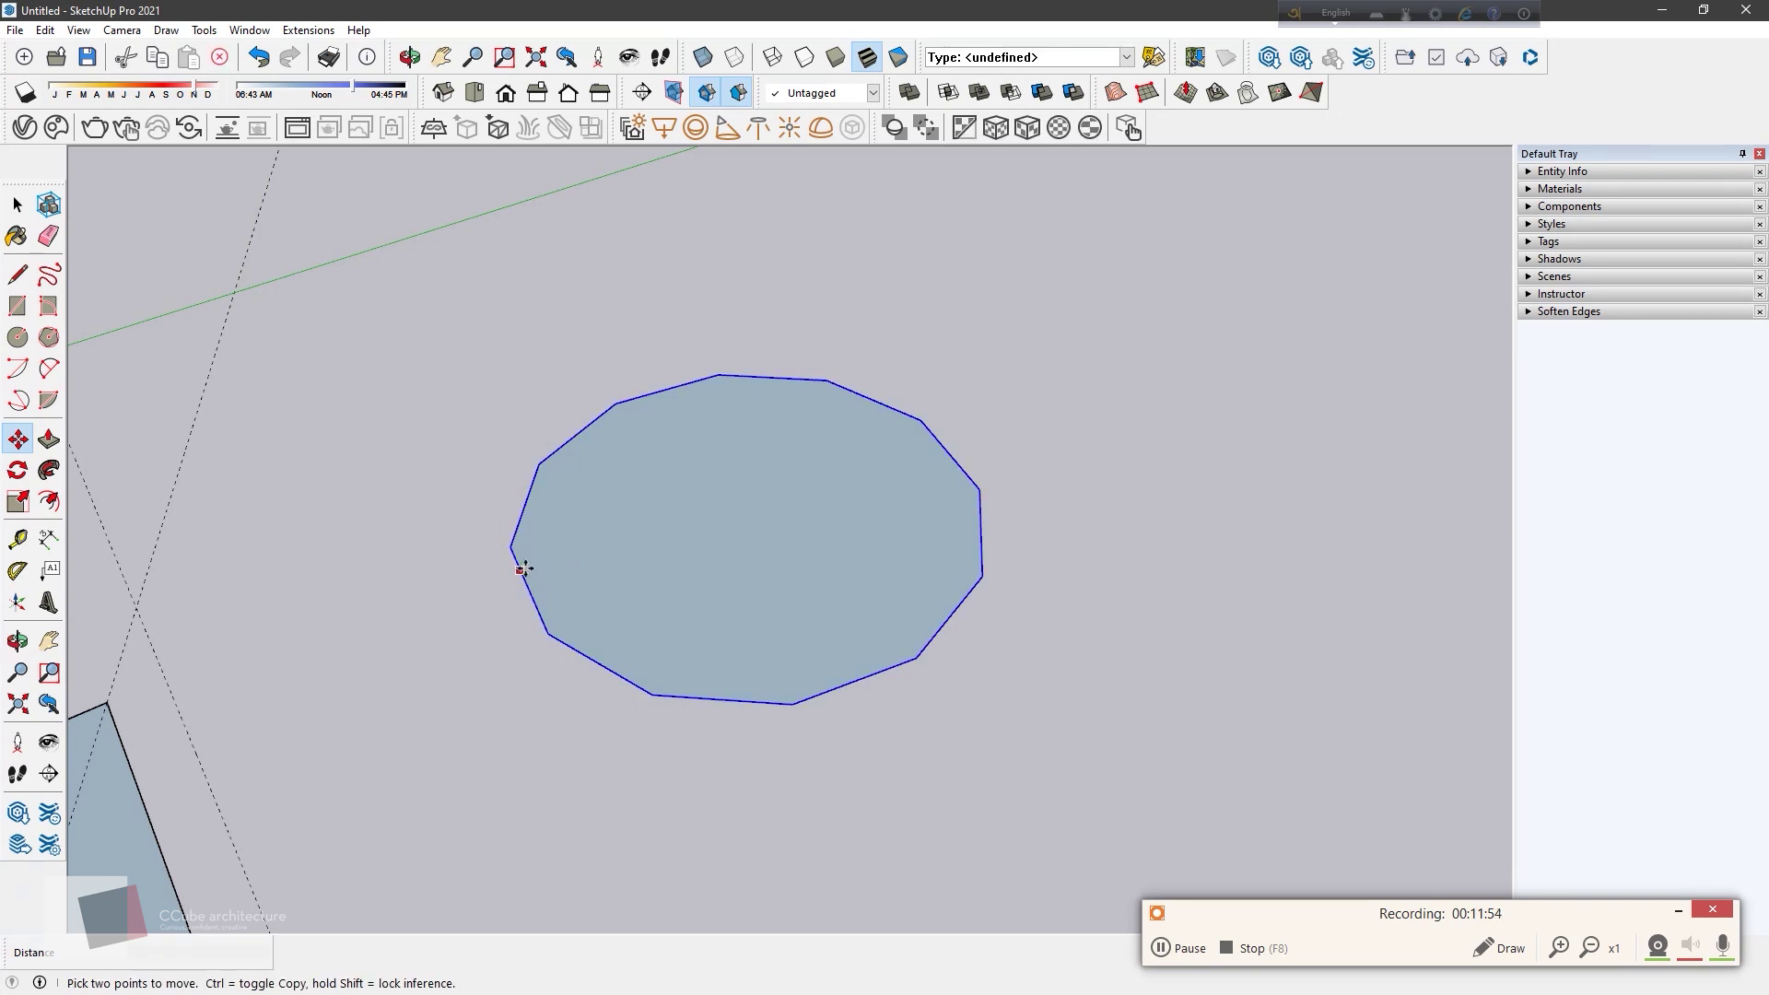
pyautogui.click(524, 568)
pyautogui.press('Escape')
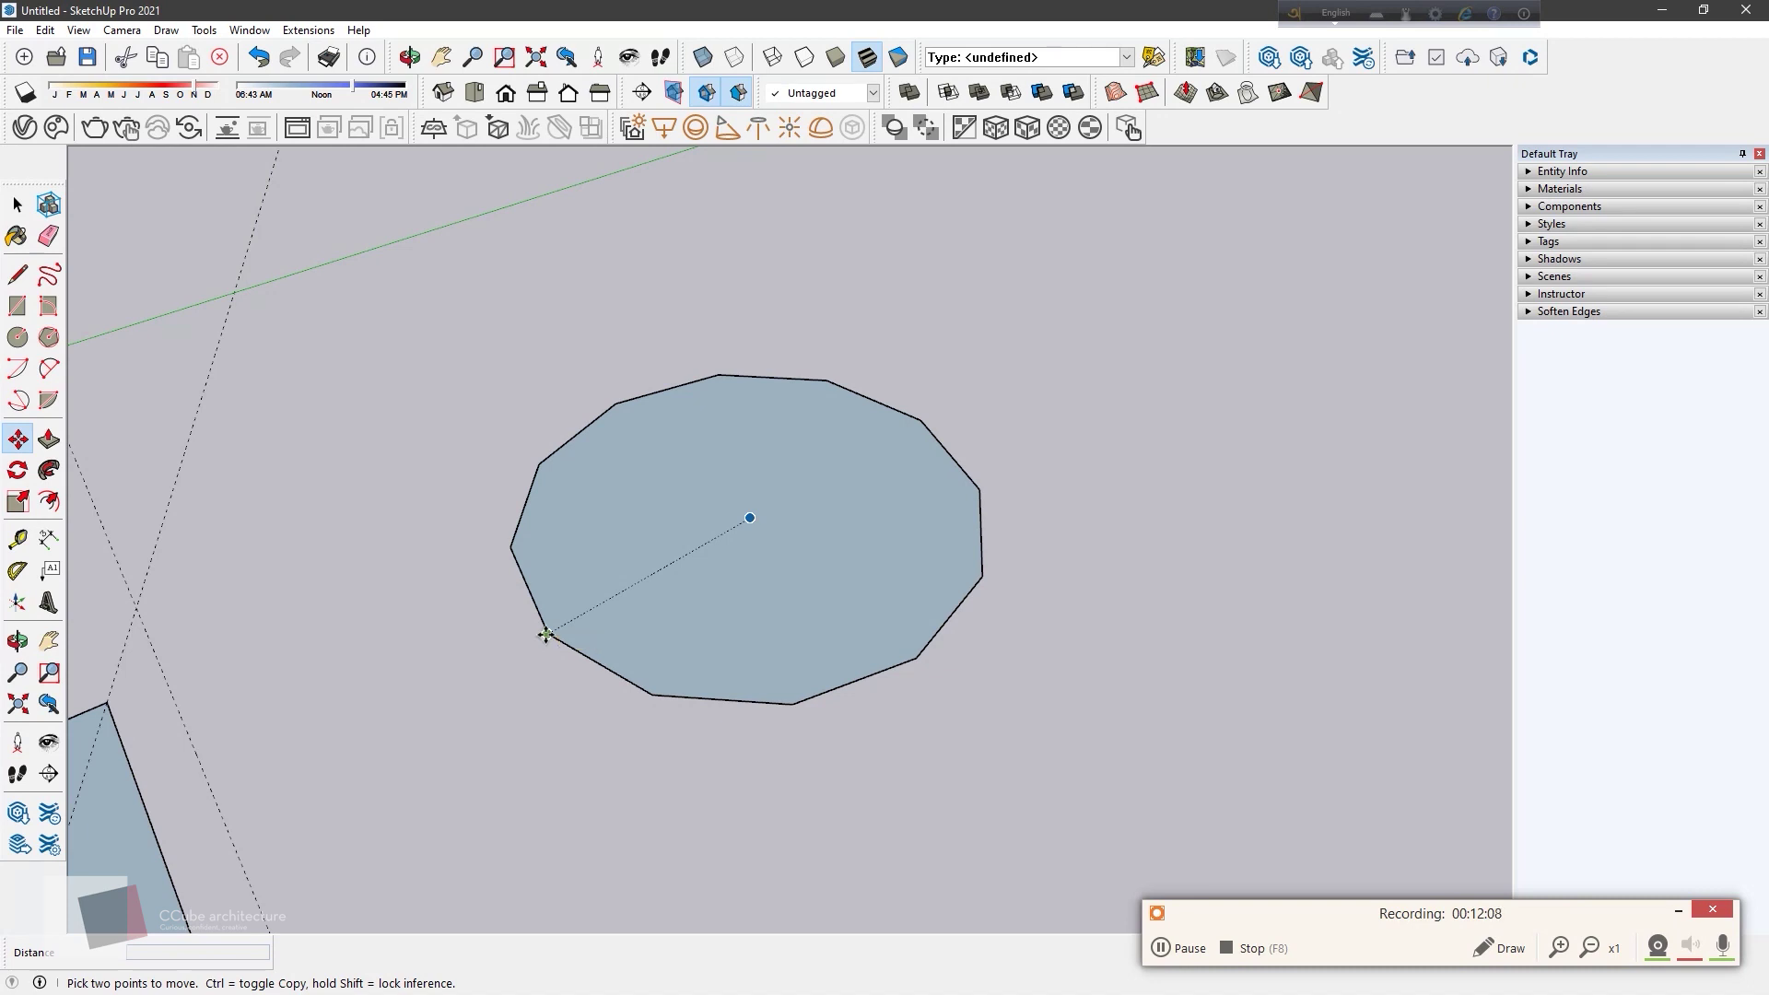
pyautogui.press('Escape')
pyautogui.click(545, 635)
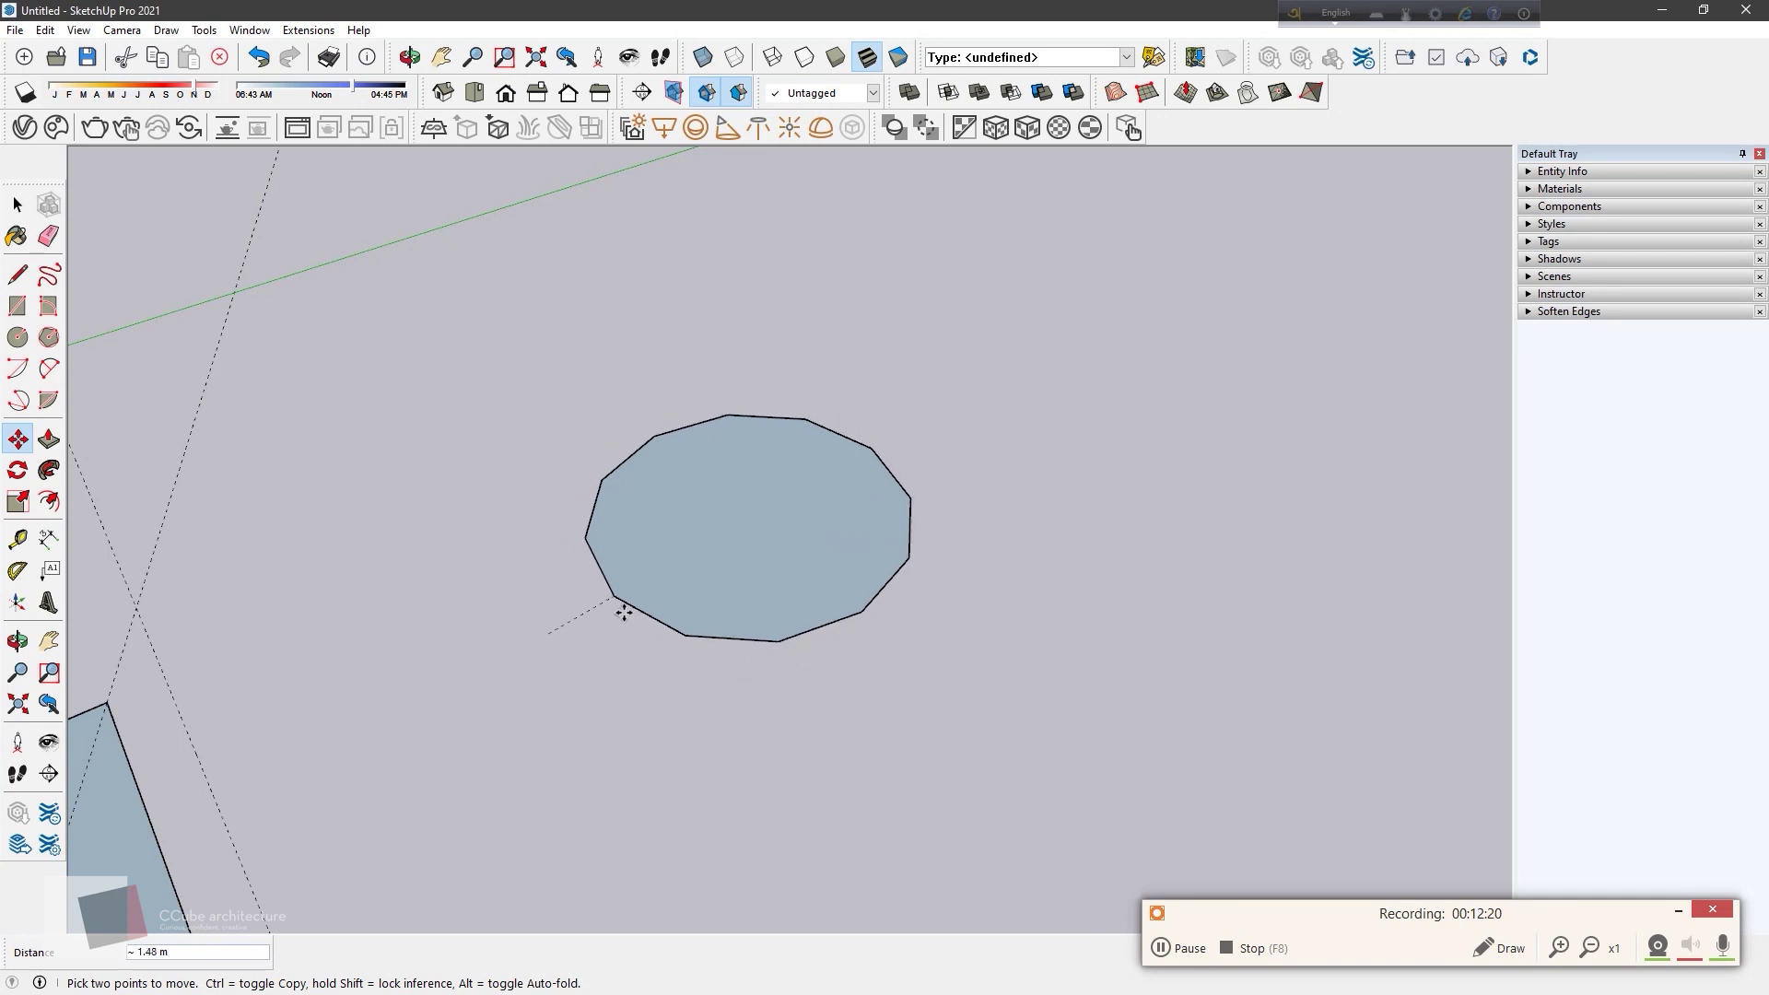
pyautogui.click(622, 608)
# Step: Push/Pull the circle face up into a prism about 6.13 m tall
pyautogui.click(48, 439)
pyautogui.click(722, 529)
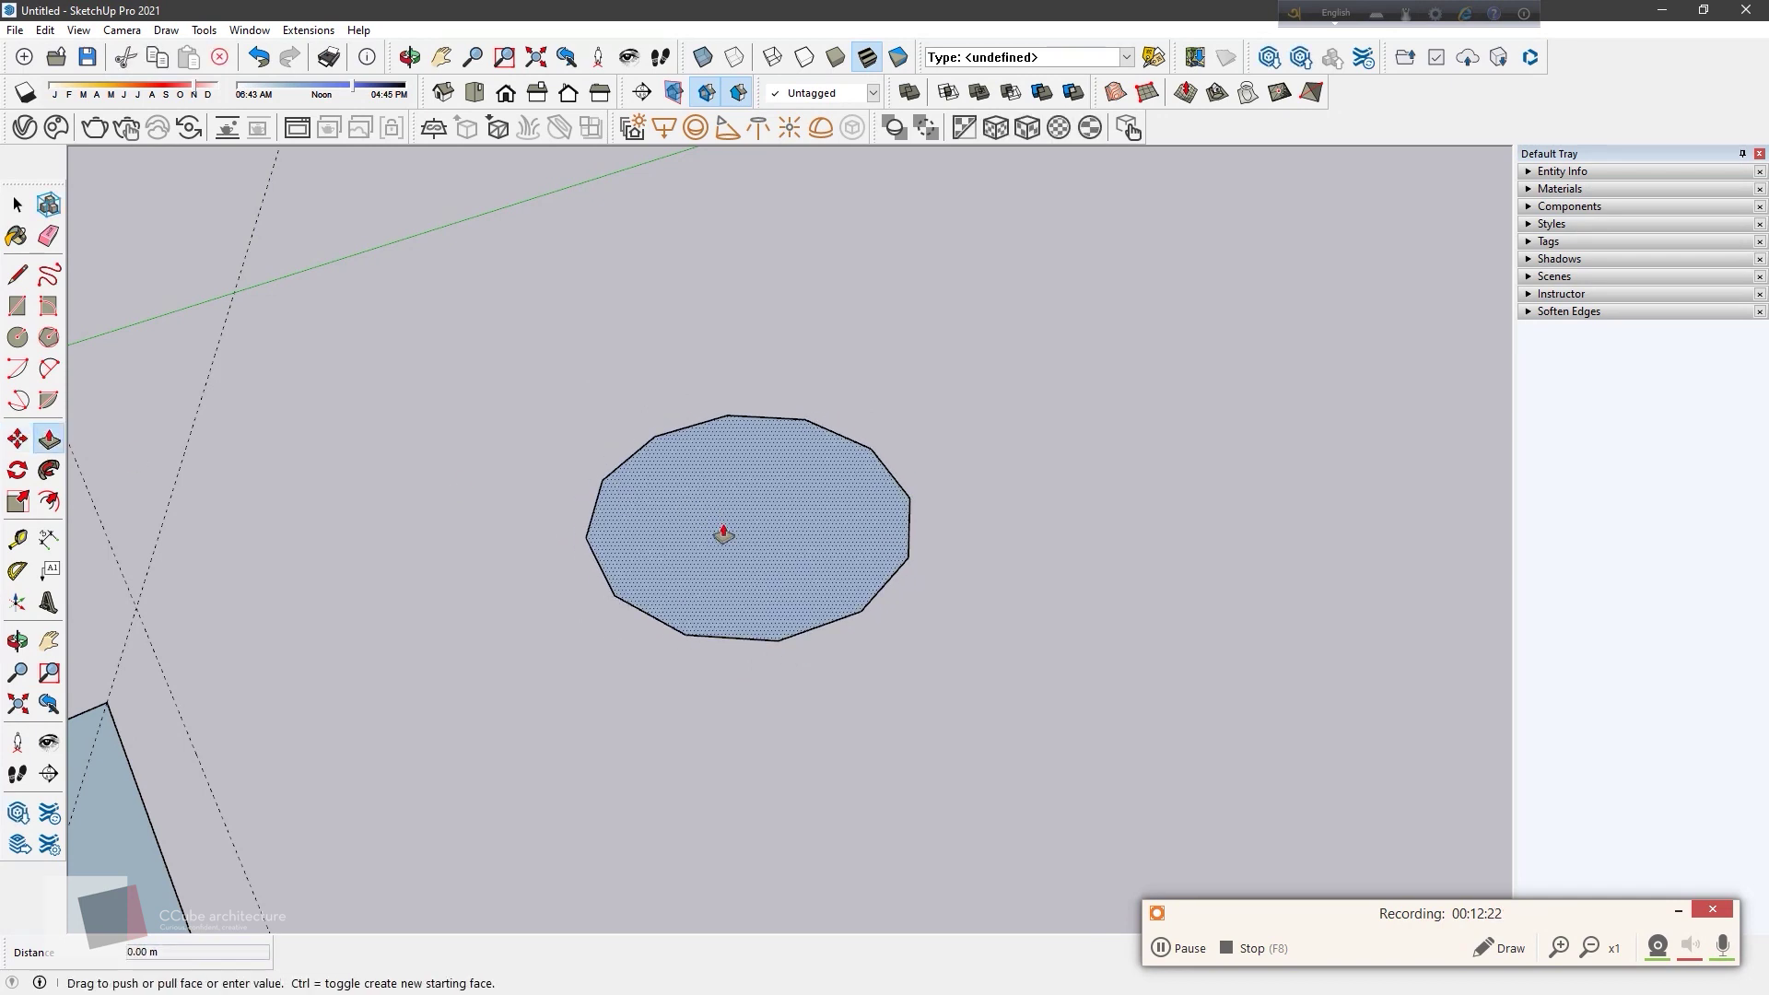
pyautogui.click(647, 277)
pyautogui.moveTo(675, 545); pyautogui.dragTo(870, 645, button='middle')
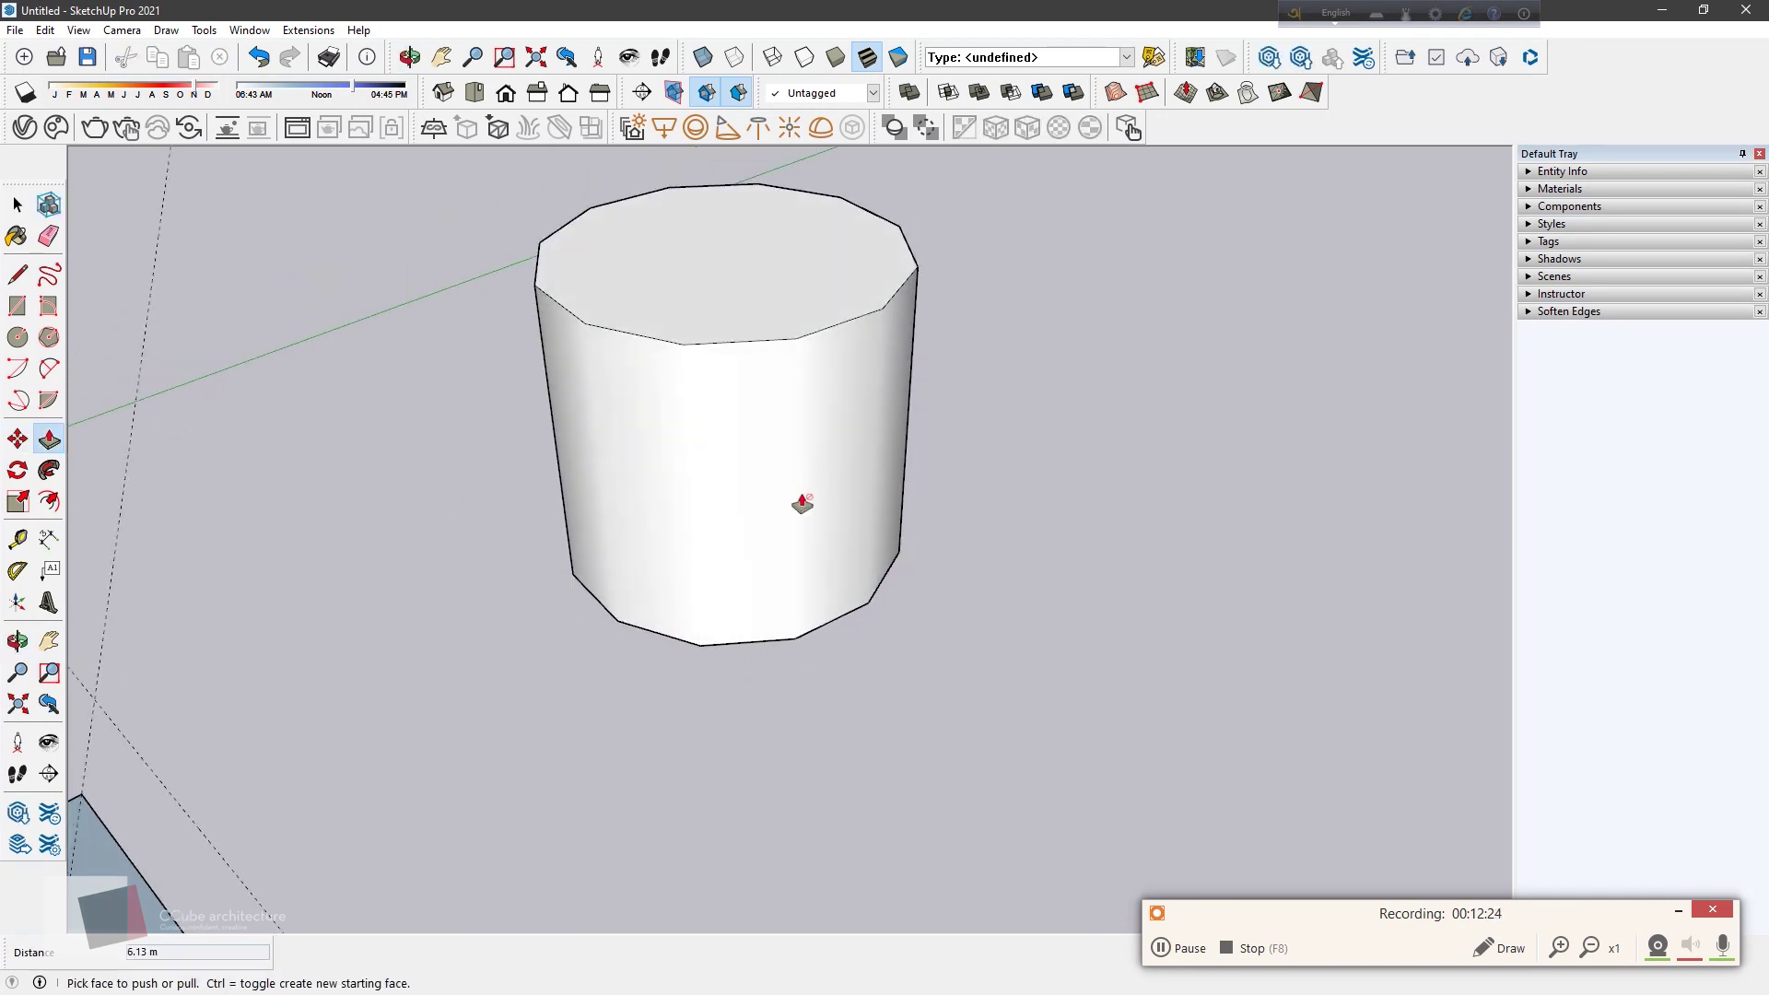
# Step: Move the prism's top circle edge inward to taper it into a cone with a small flat top
pyautogui.click(18, 438)
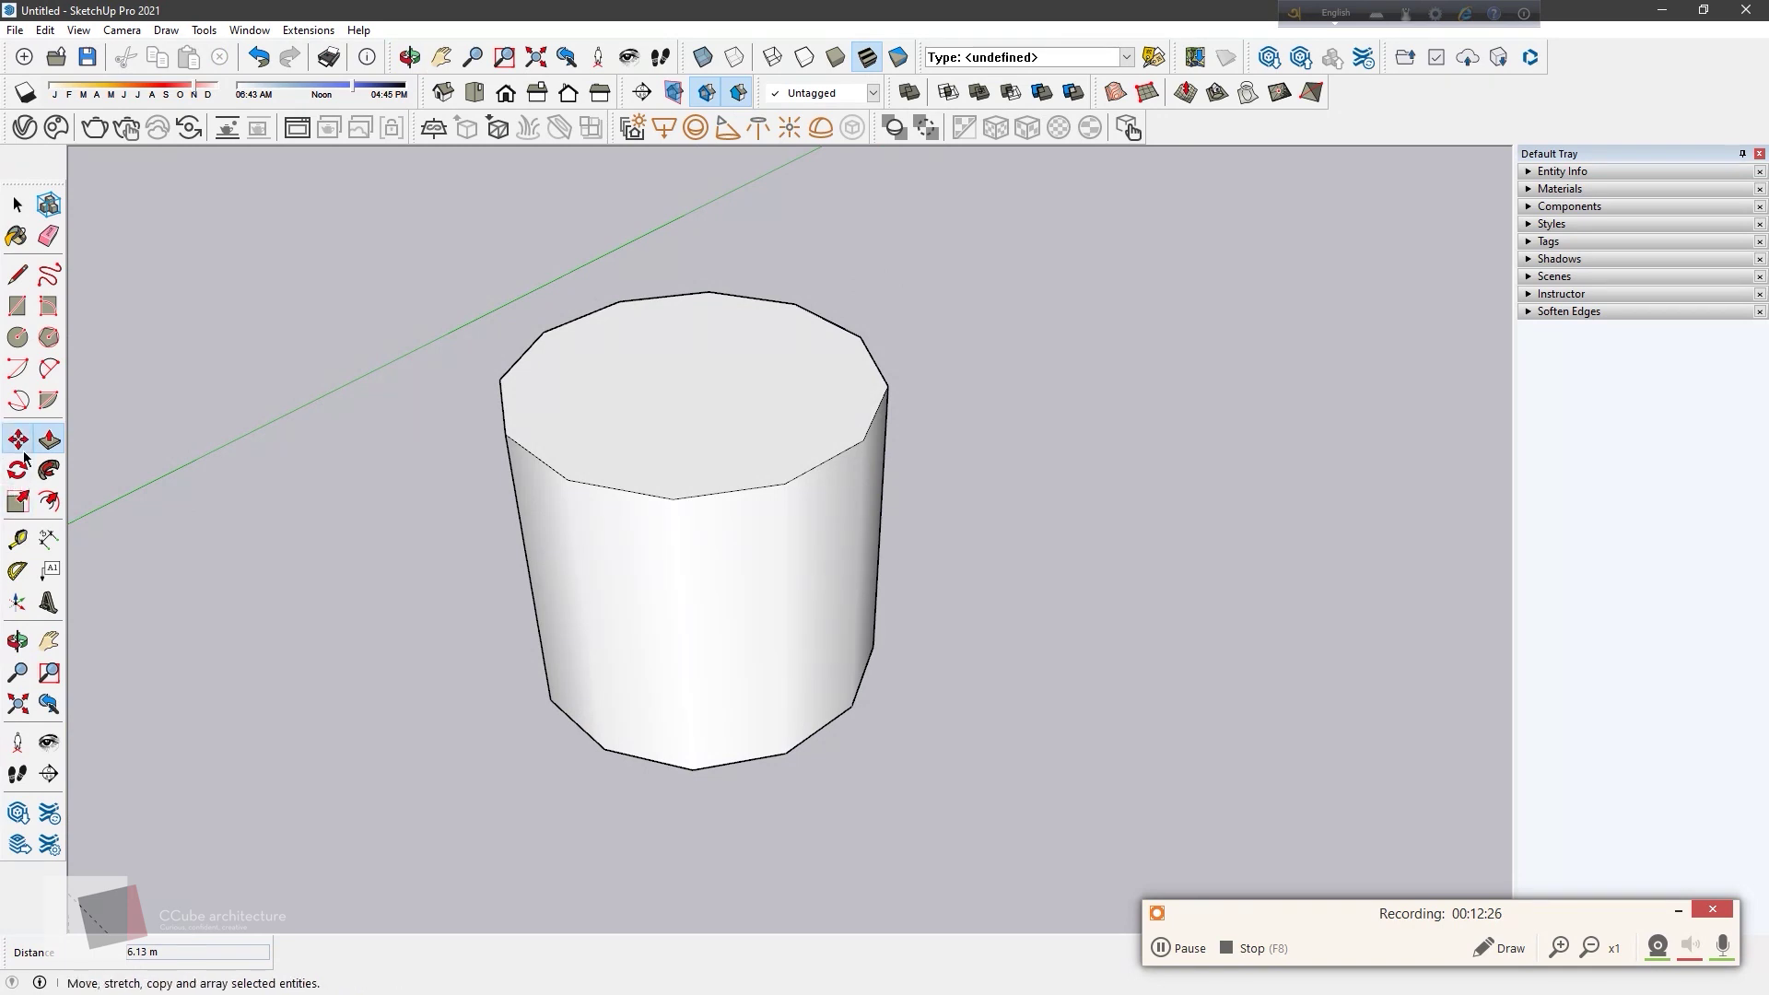
pyautogui.click(785, 483)
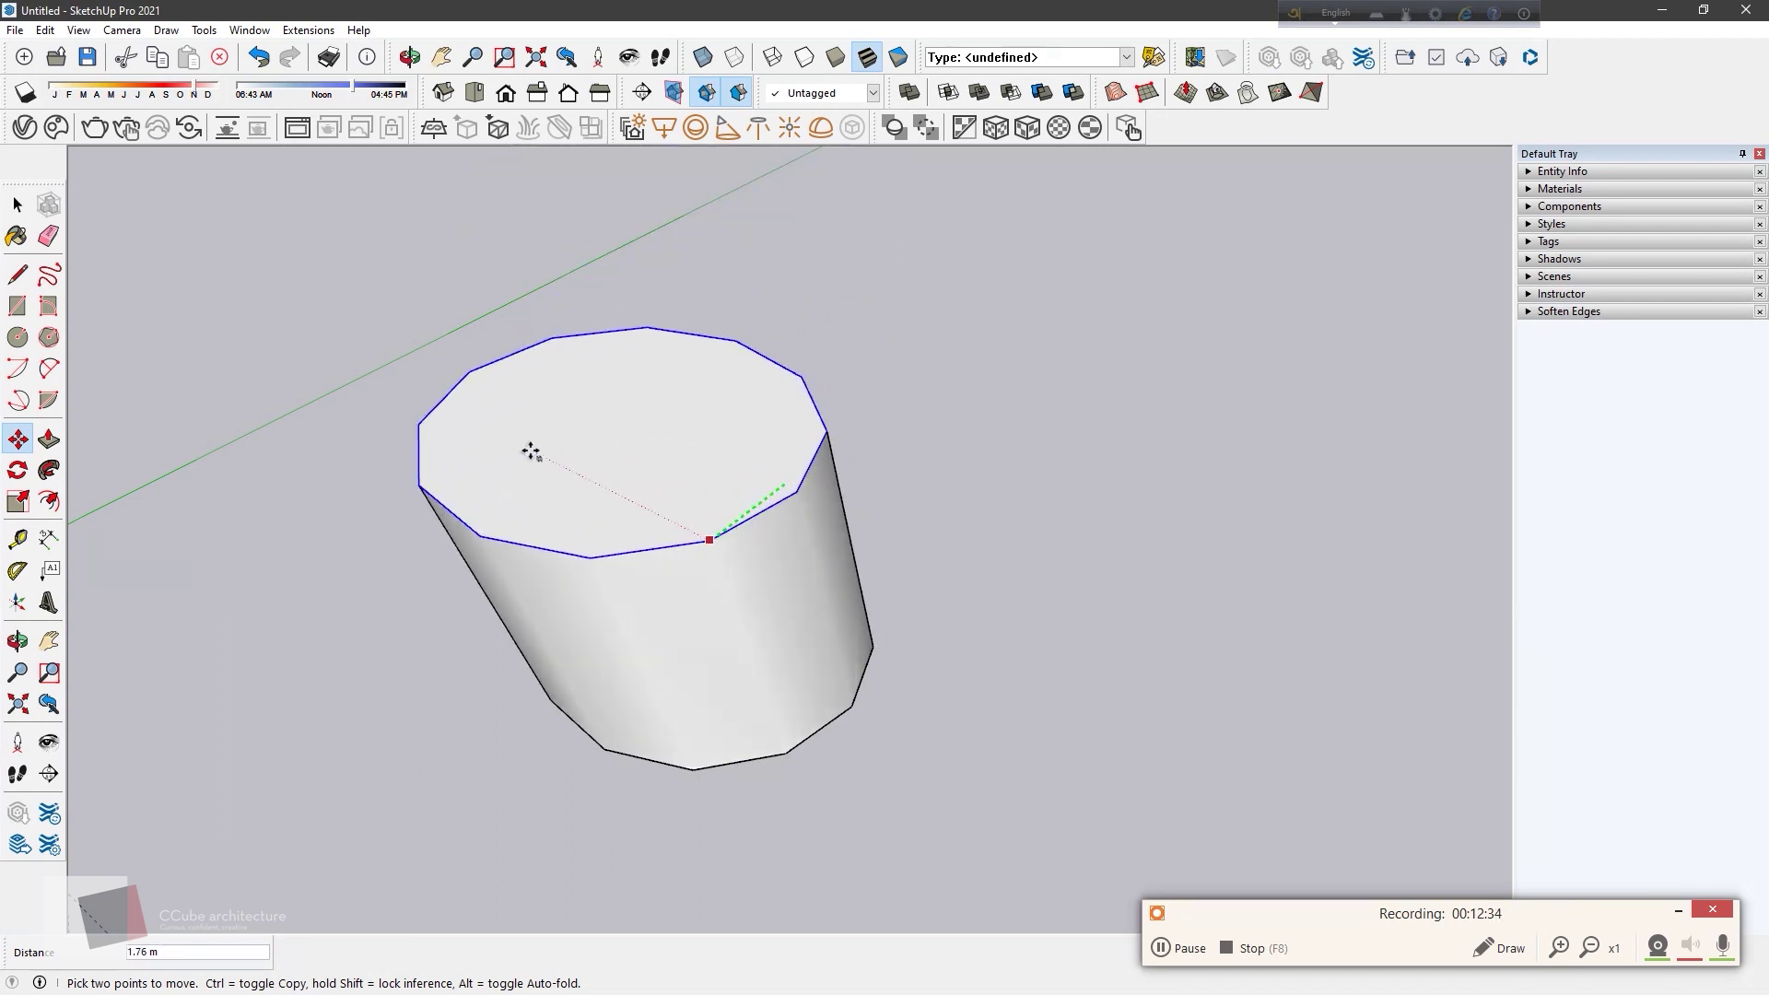
pyautogui.press('Escape')
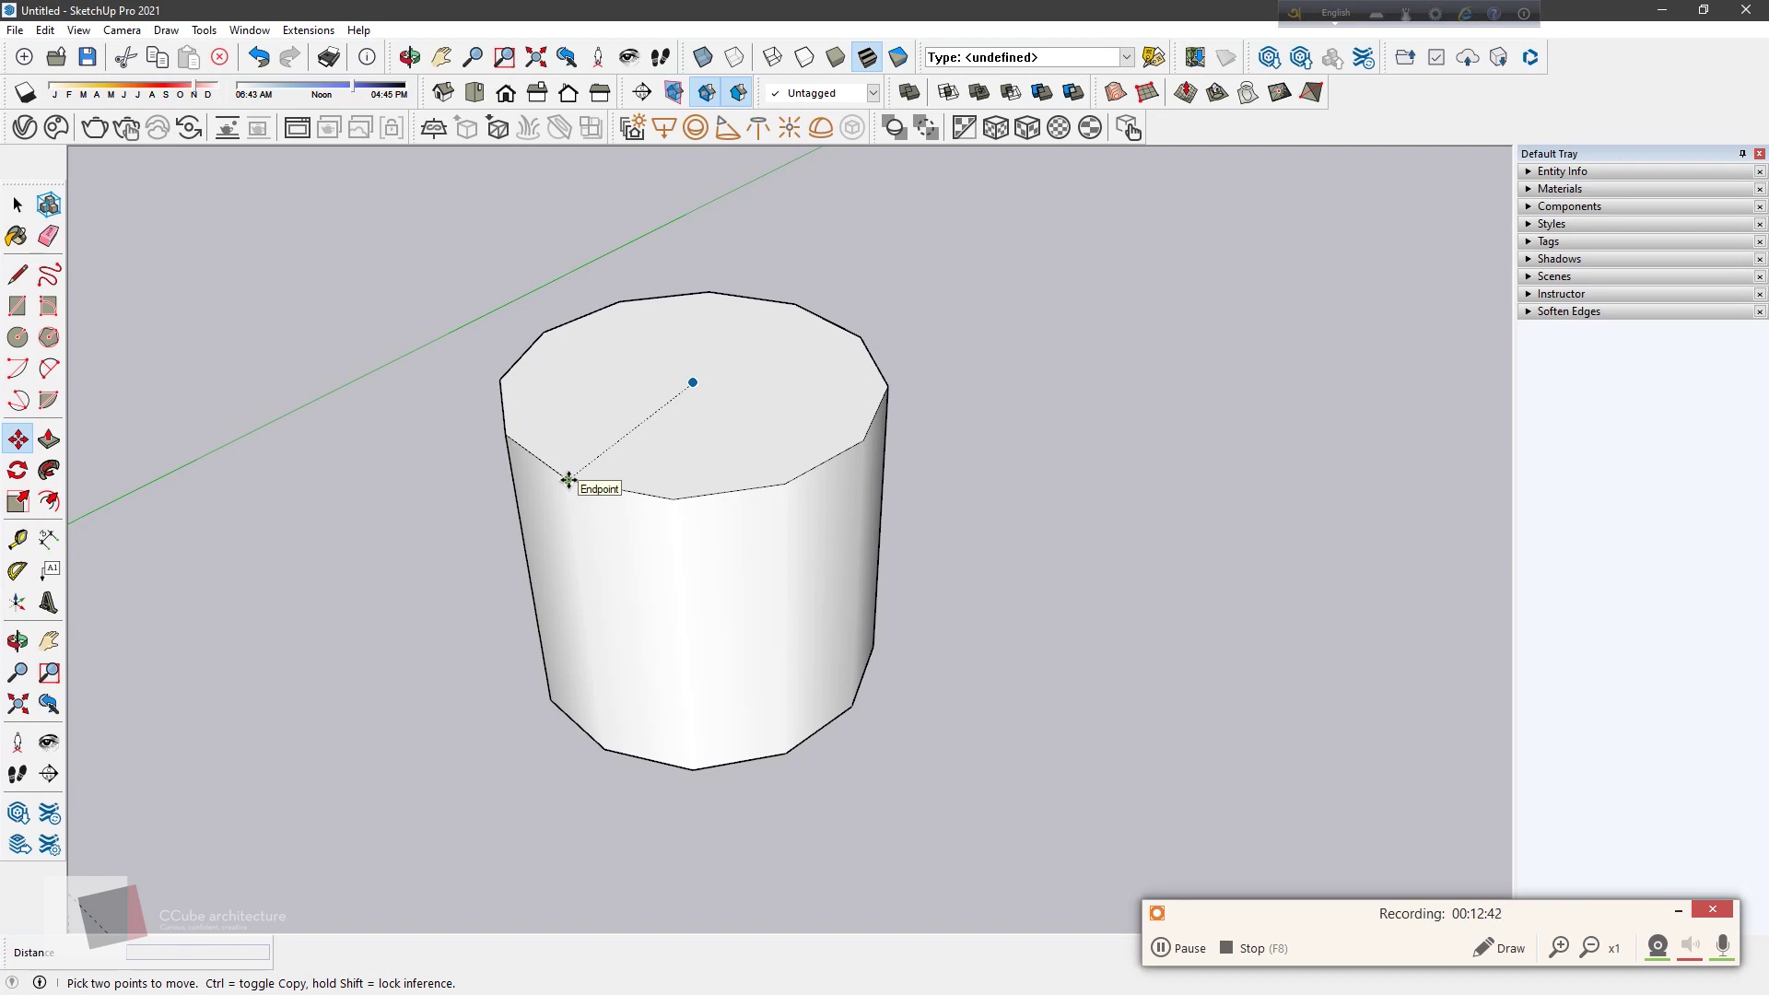
pyautogui.press('Escape')
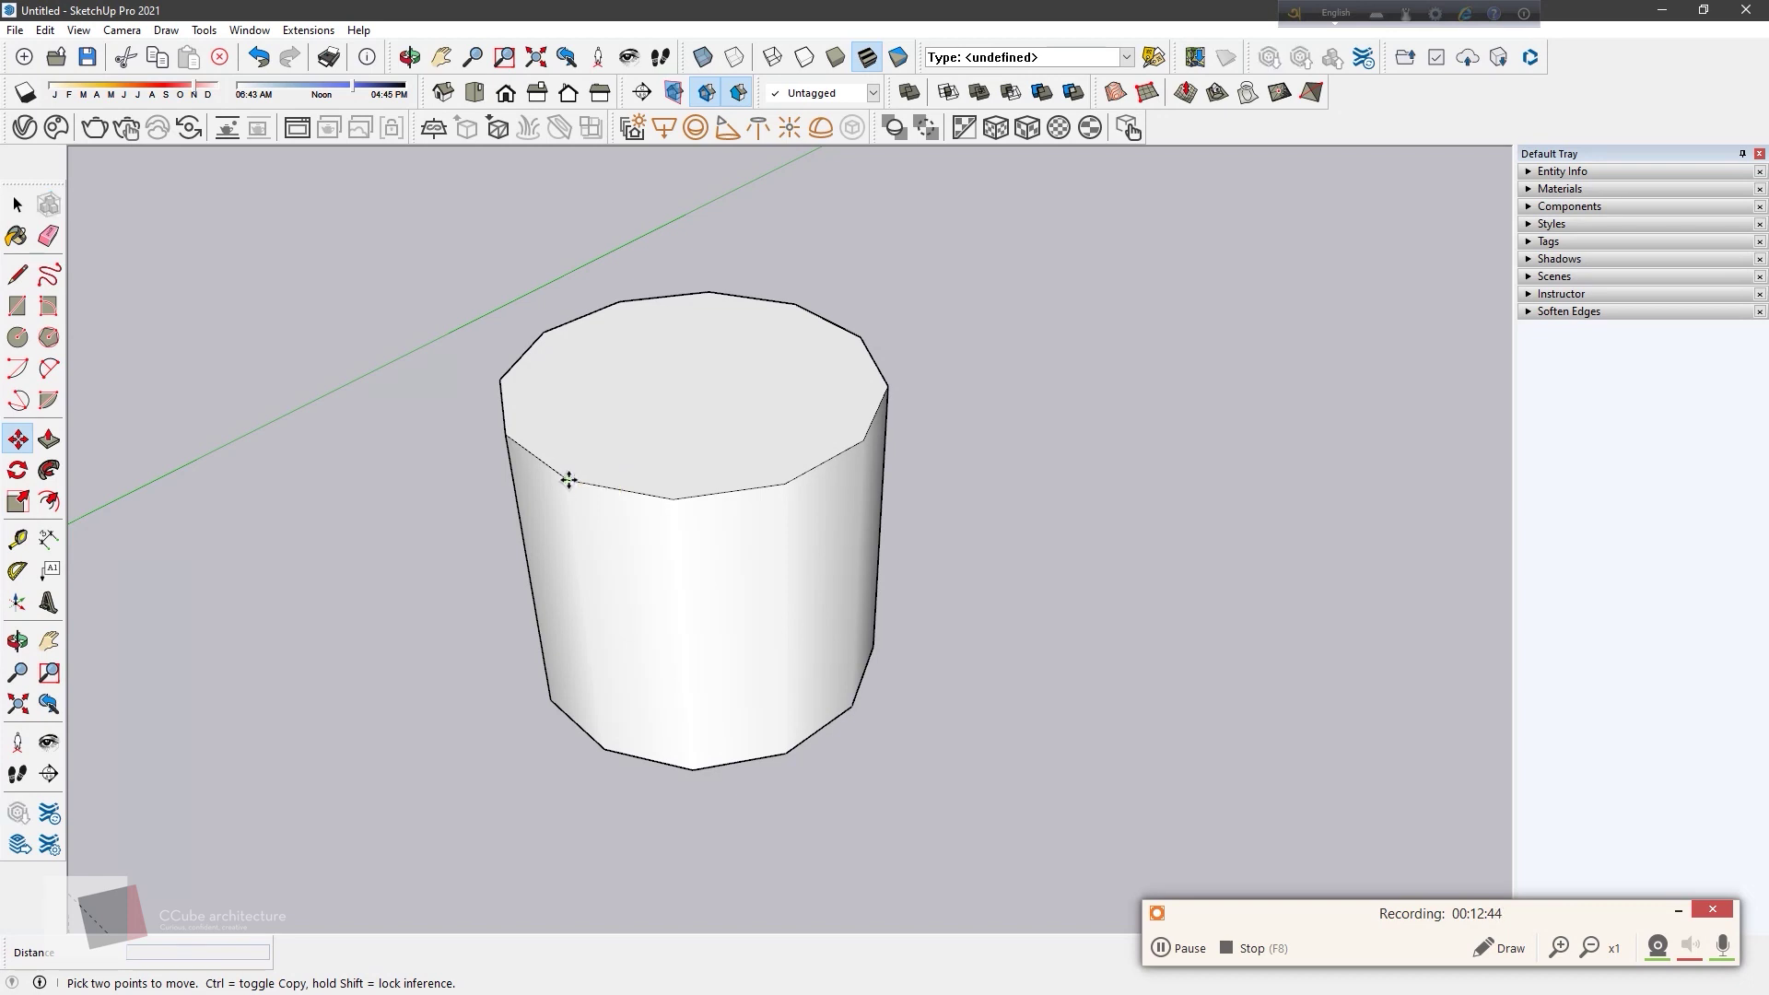
pyautogui.click(568, 480)
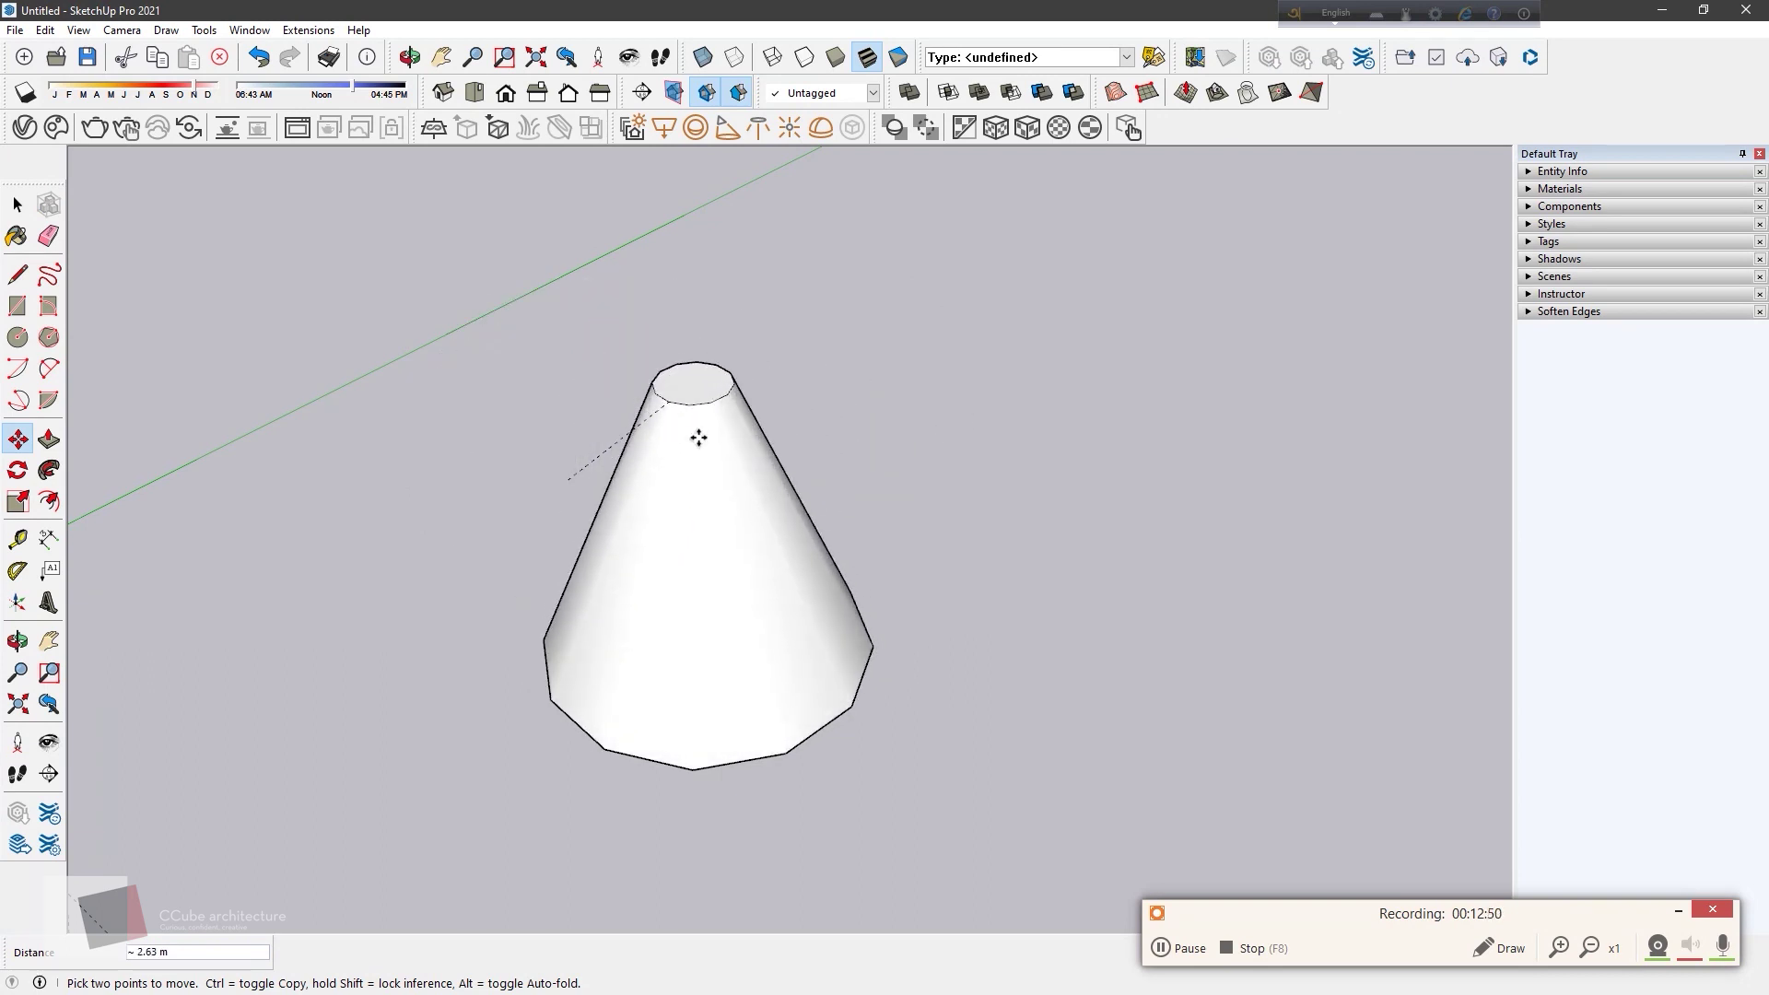
pyautogui.click(705, 425)
pyautogui.moveTo(705, 425)
pyautogui.mouseDown(button='middle')
pyautogui.moveTo(680, 534)
pyautogui.moveTo(1024, 789)
pyautogui.moveTo(1000, 771)
pyautogui.mouseUp(button='middle')
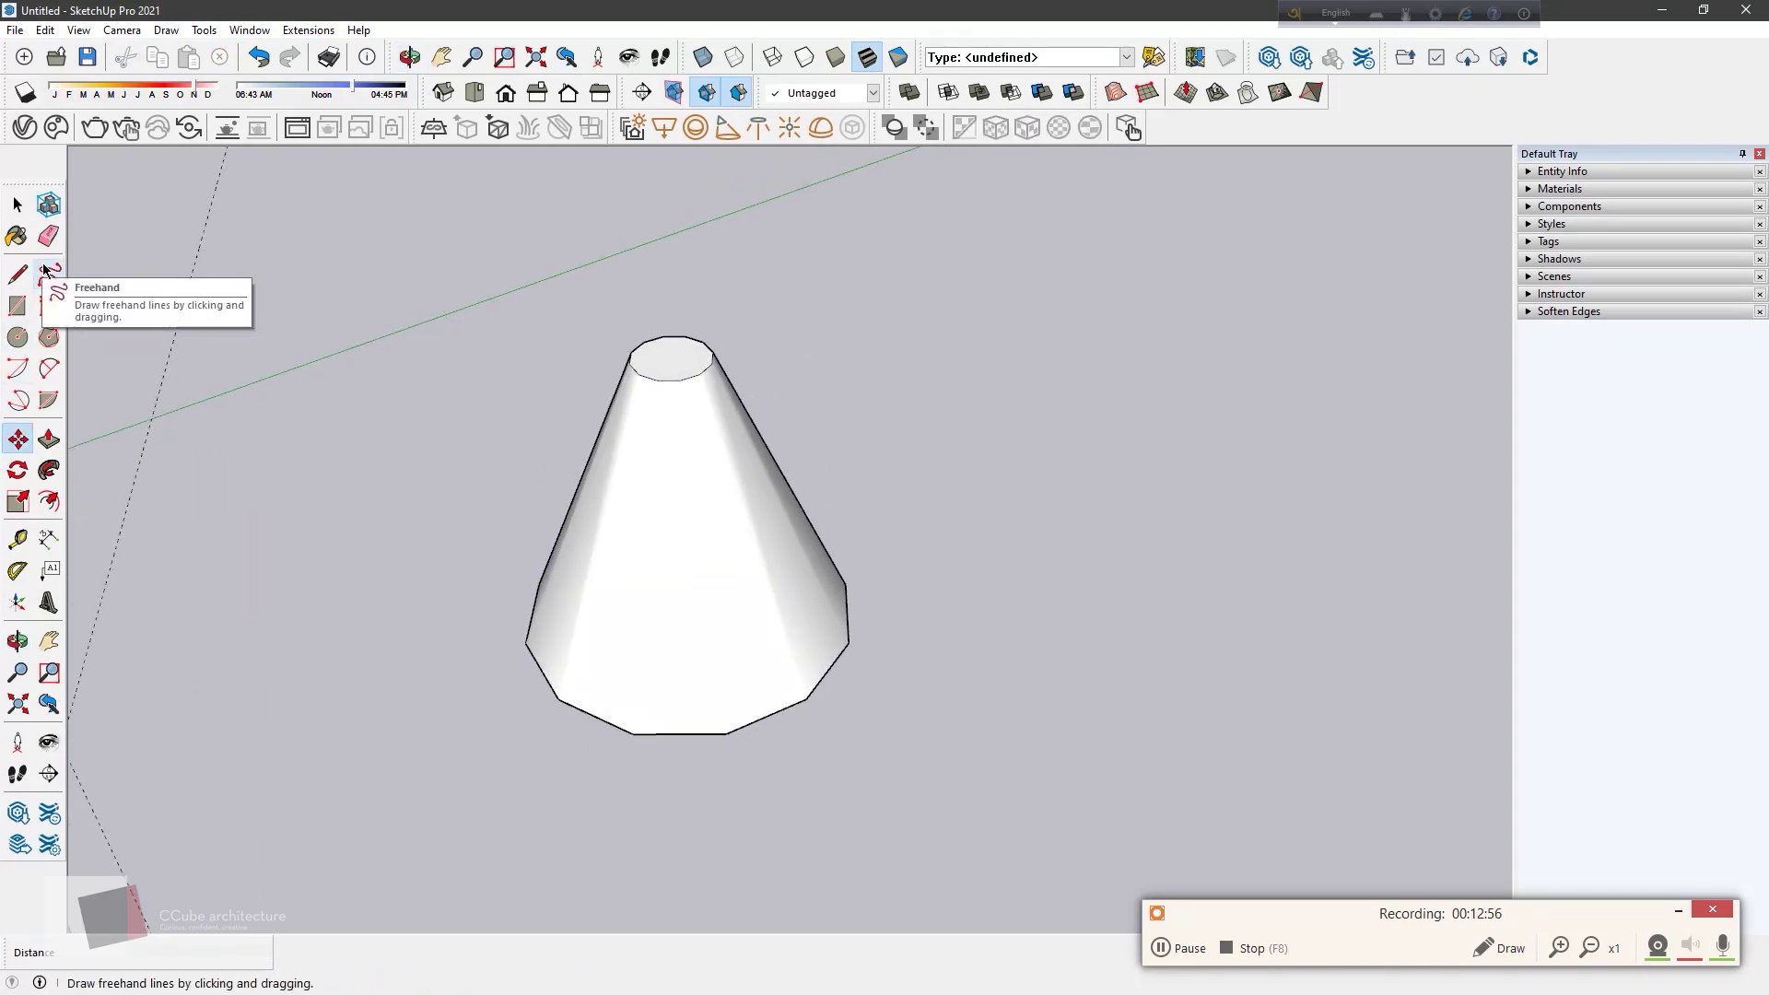
pyautogui.keyDown('shift'); pyautogui.moveTo(151, 343); pyautogui.dragTo(80, 358, button='middle'); pyautogui.keyUp('shift')
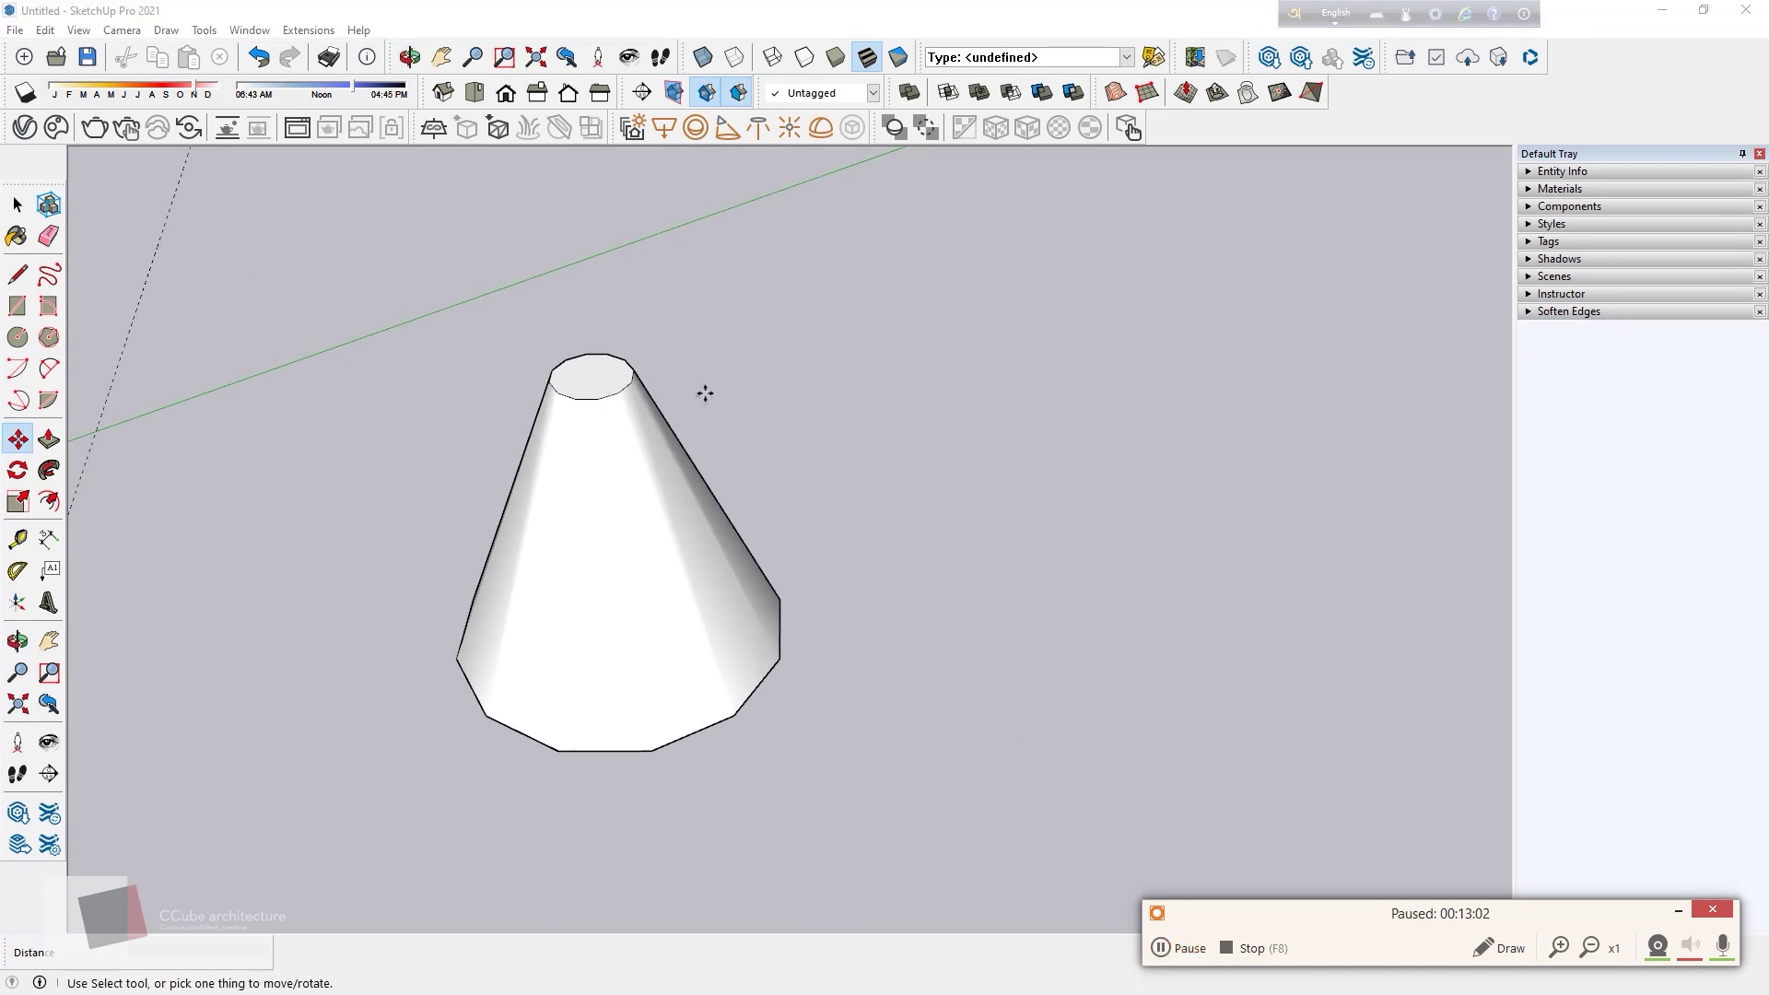
pyautogui.moveTo(703, 391)
pyautogui.mouseDown(button='middle')
pyautogui.moveTo(873, 407)
pyautogui.moveTo(854, 454)
pyautogui.moveTo(870, 448)
pyautogui.moveTo(858, 731)
pyautogui.moveTo(951, 731)
pyautogui.mouseUp(button='middle')
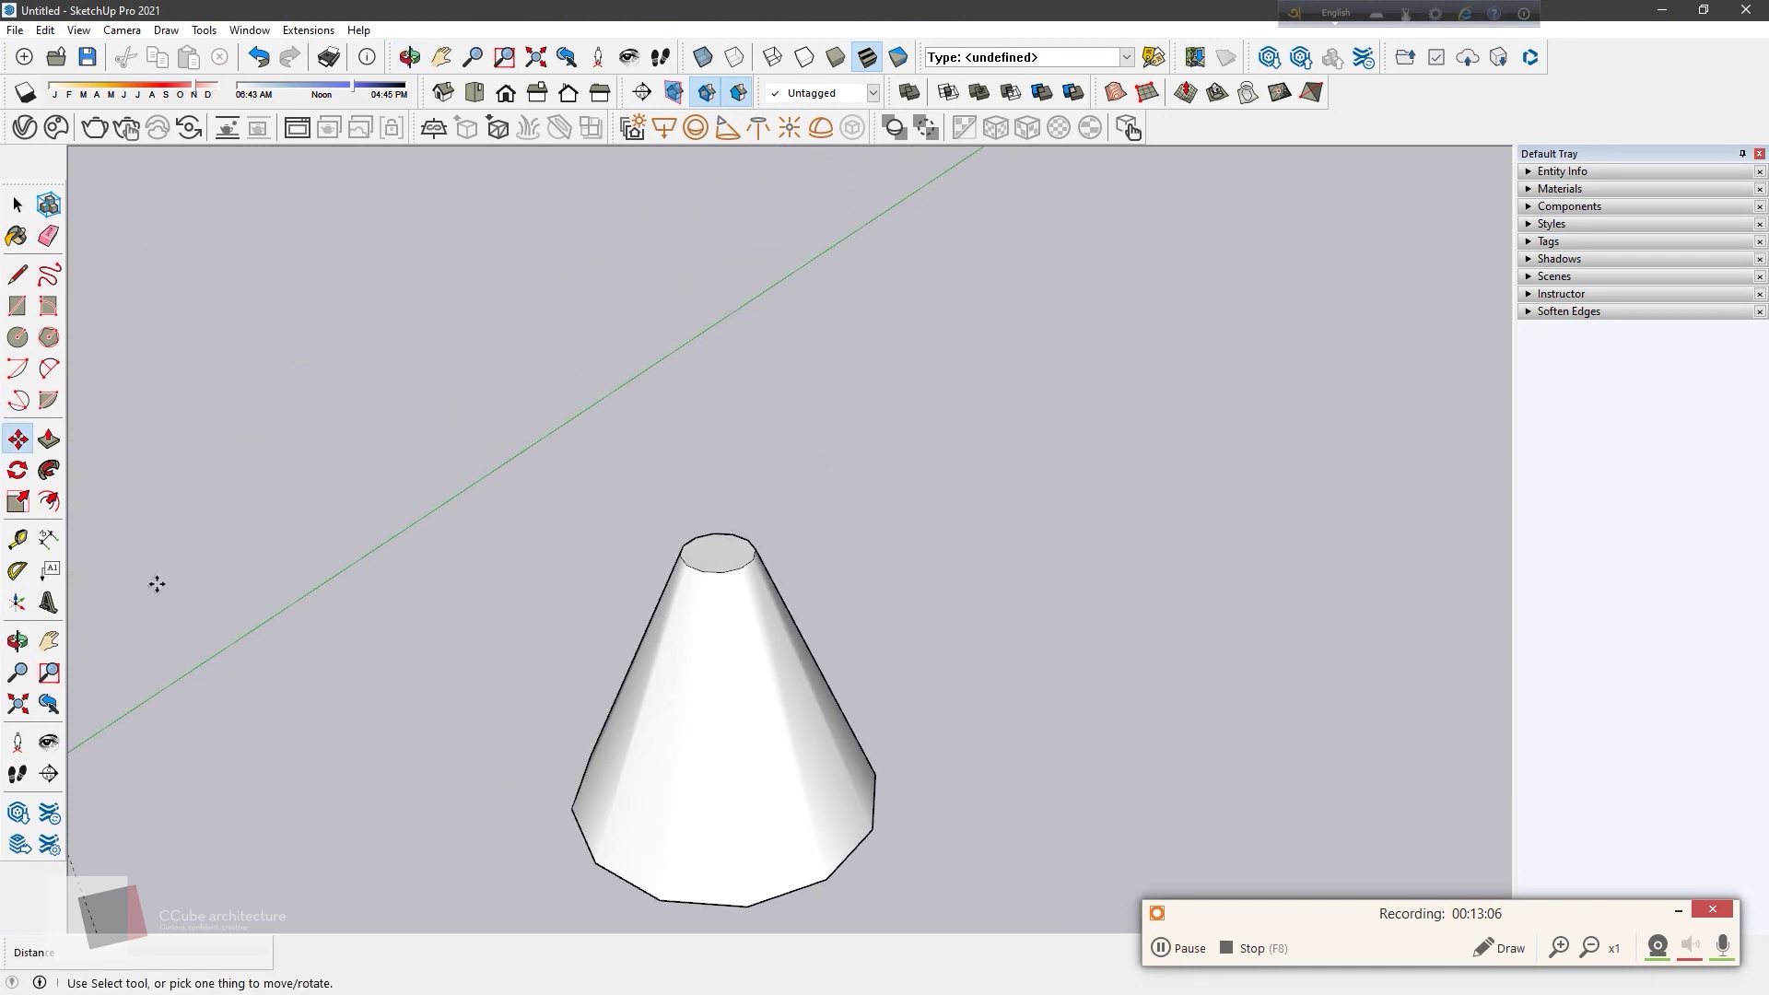
# Step: Try pulling the cone's top face up into a cylinder, then undo it
pyautogui.click(49, 439)
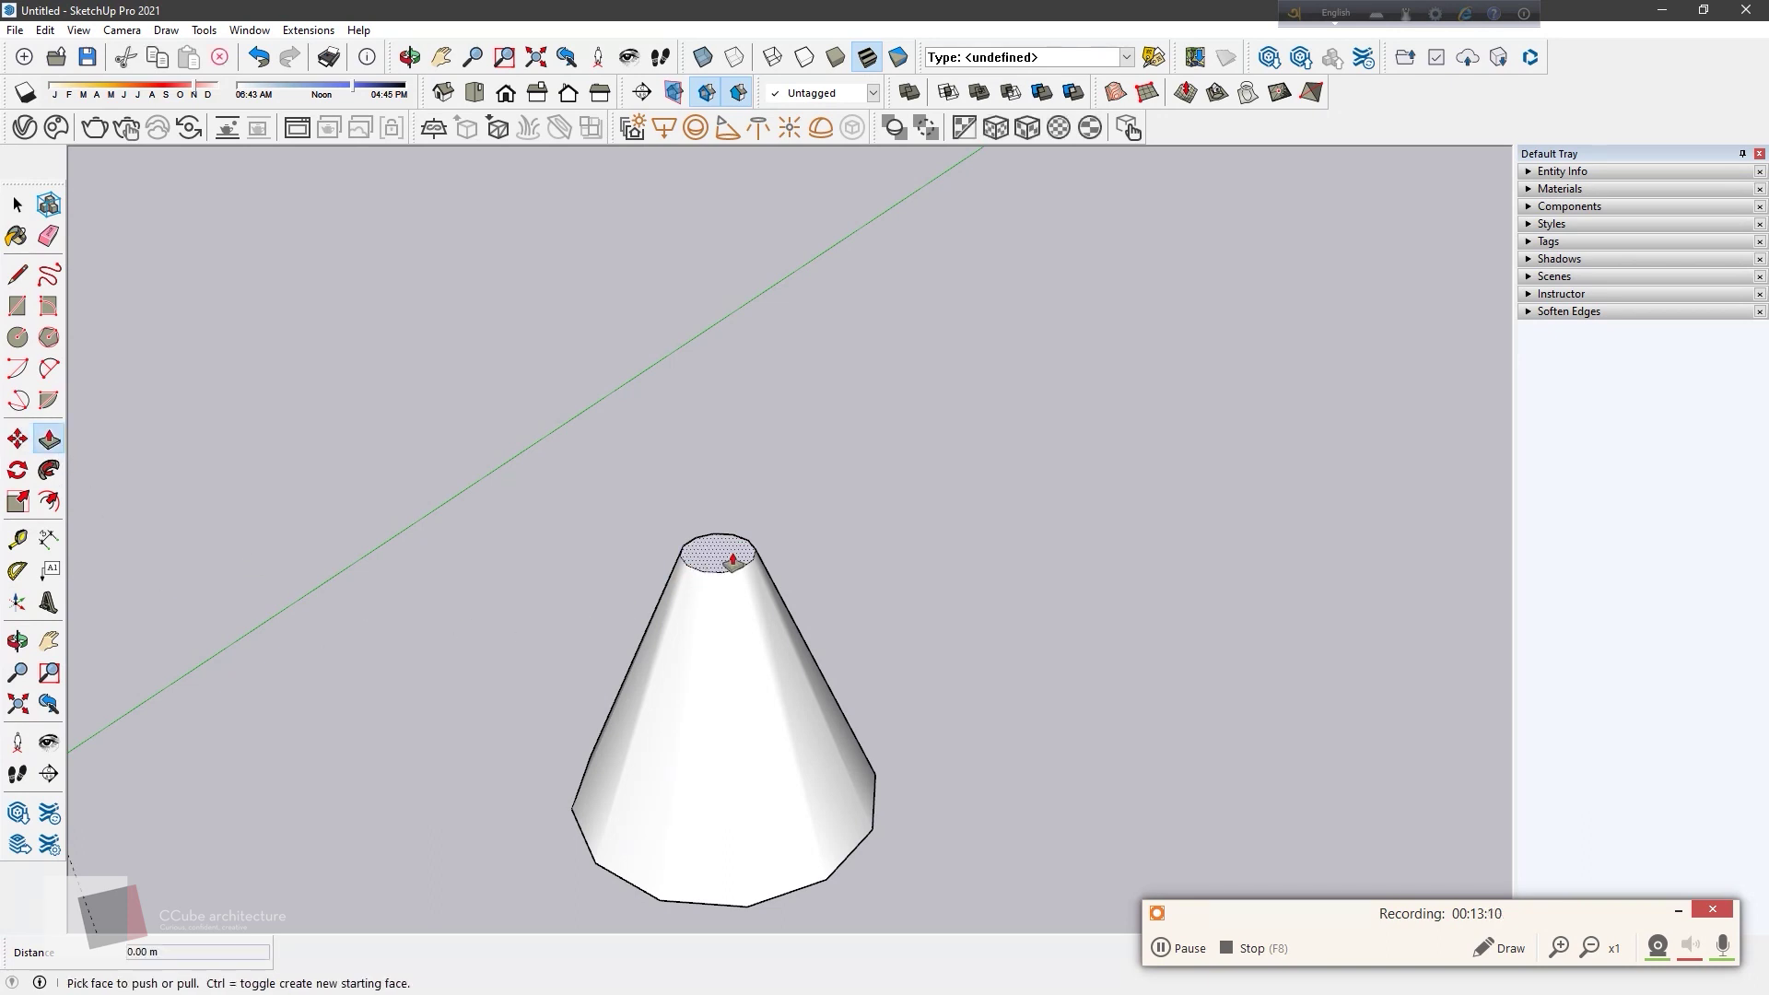
pyautogui.moveTo(733, 562); pyautogui.dragTo(737, 359)
pyautogui.moveTo(737, 359)
pyautogui.mouseDown(button='middle')
pyautogui.moveTo(775, 505)
pyautogui.moveTo(613, 262)
pyautogui.mouseUp(button='middle')
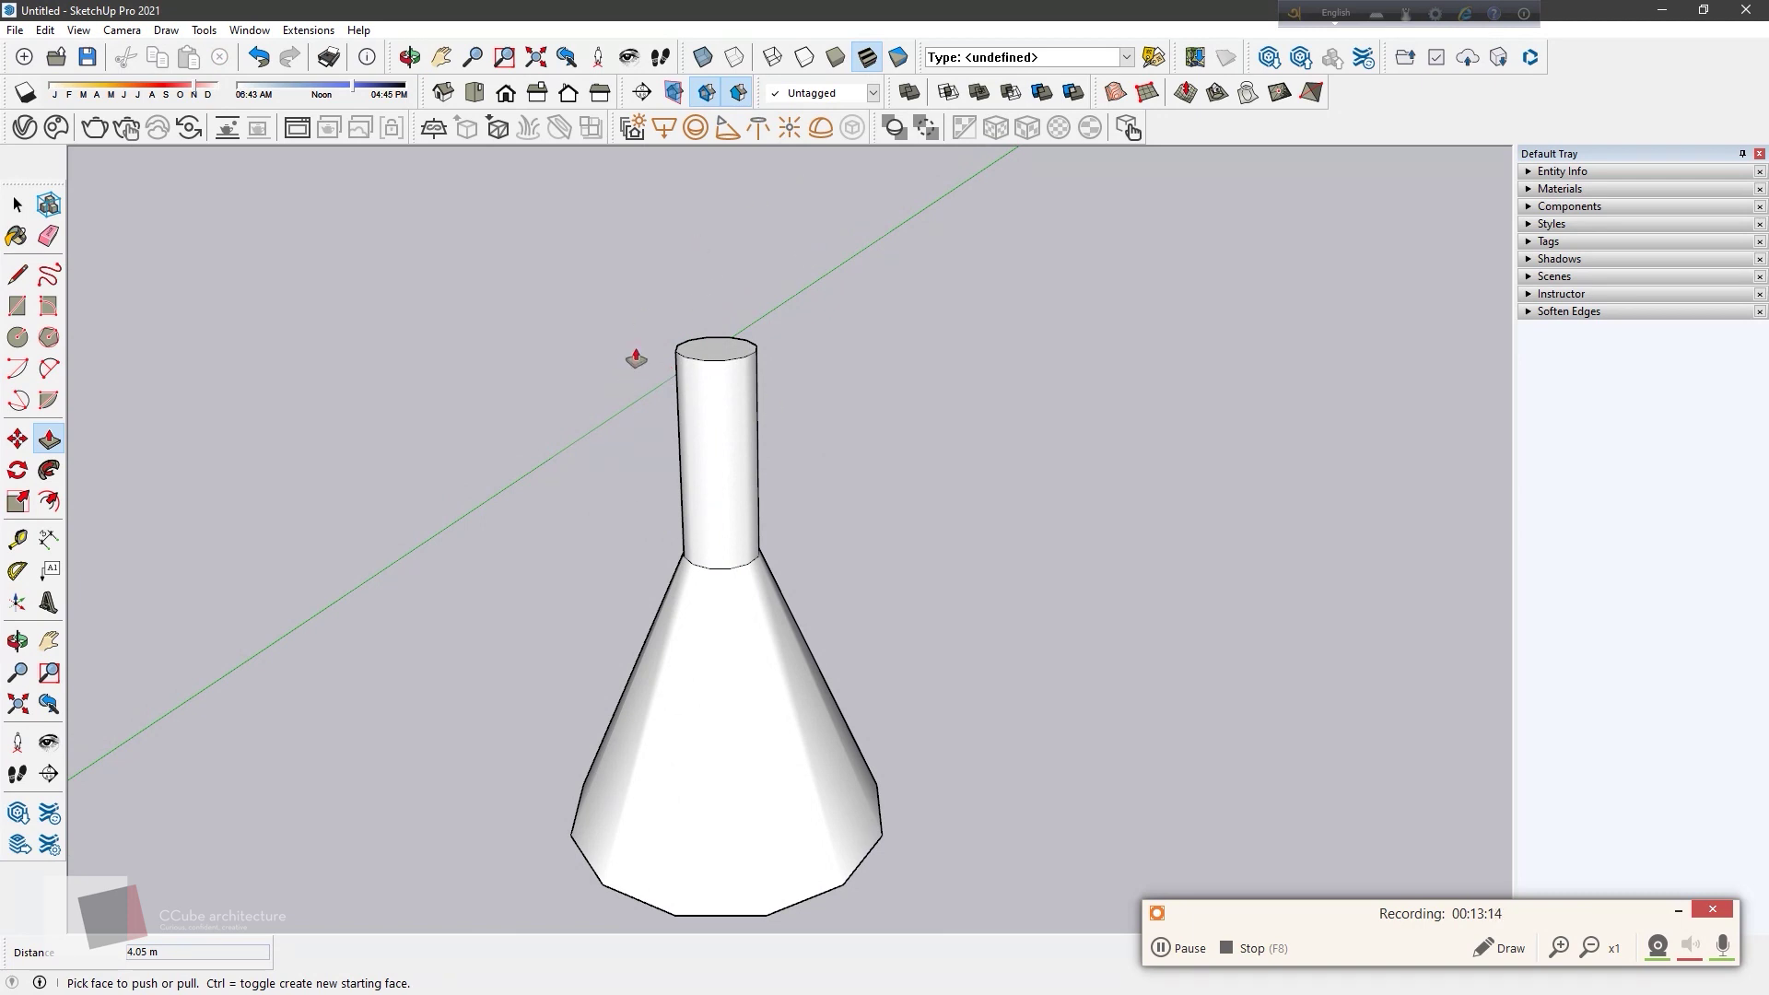
pyautogui.moveTo(659, 339); pyautogui.dragTo(581, 429, button='middle')
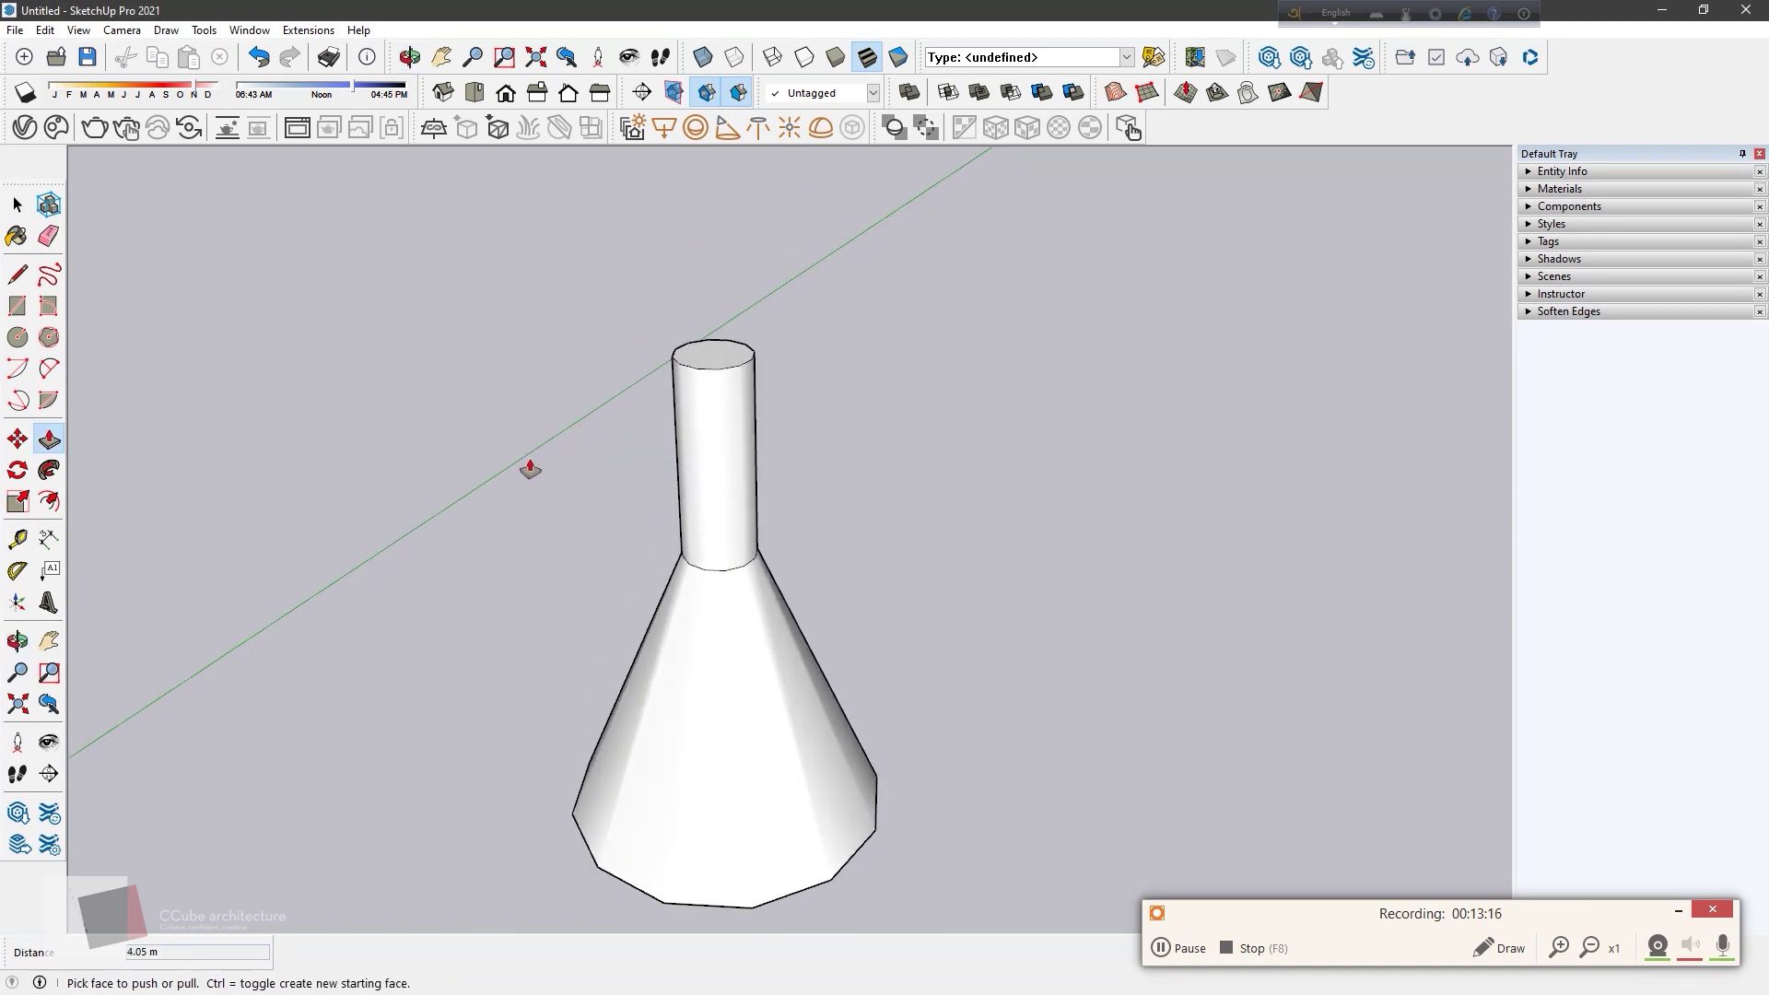
pyautogui.hotkey('ctrl', 'z')
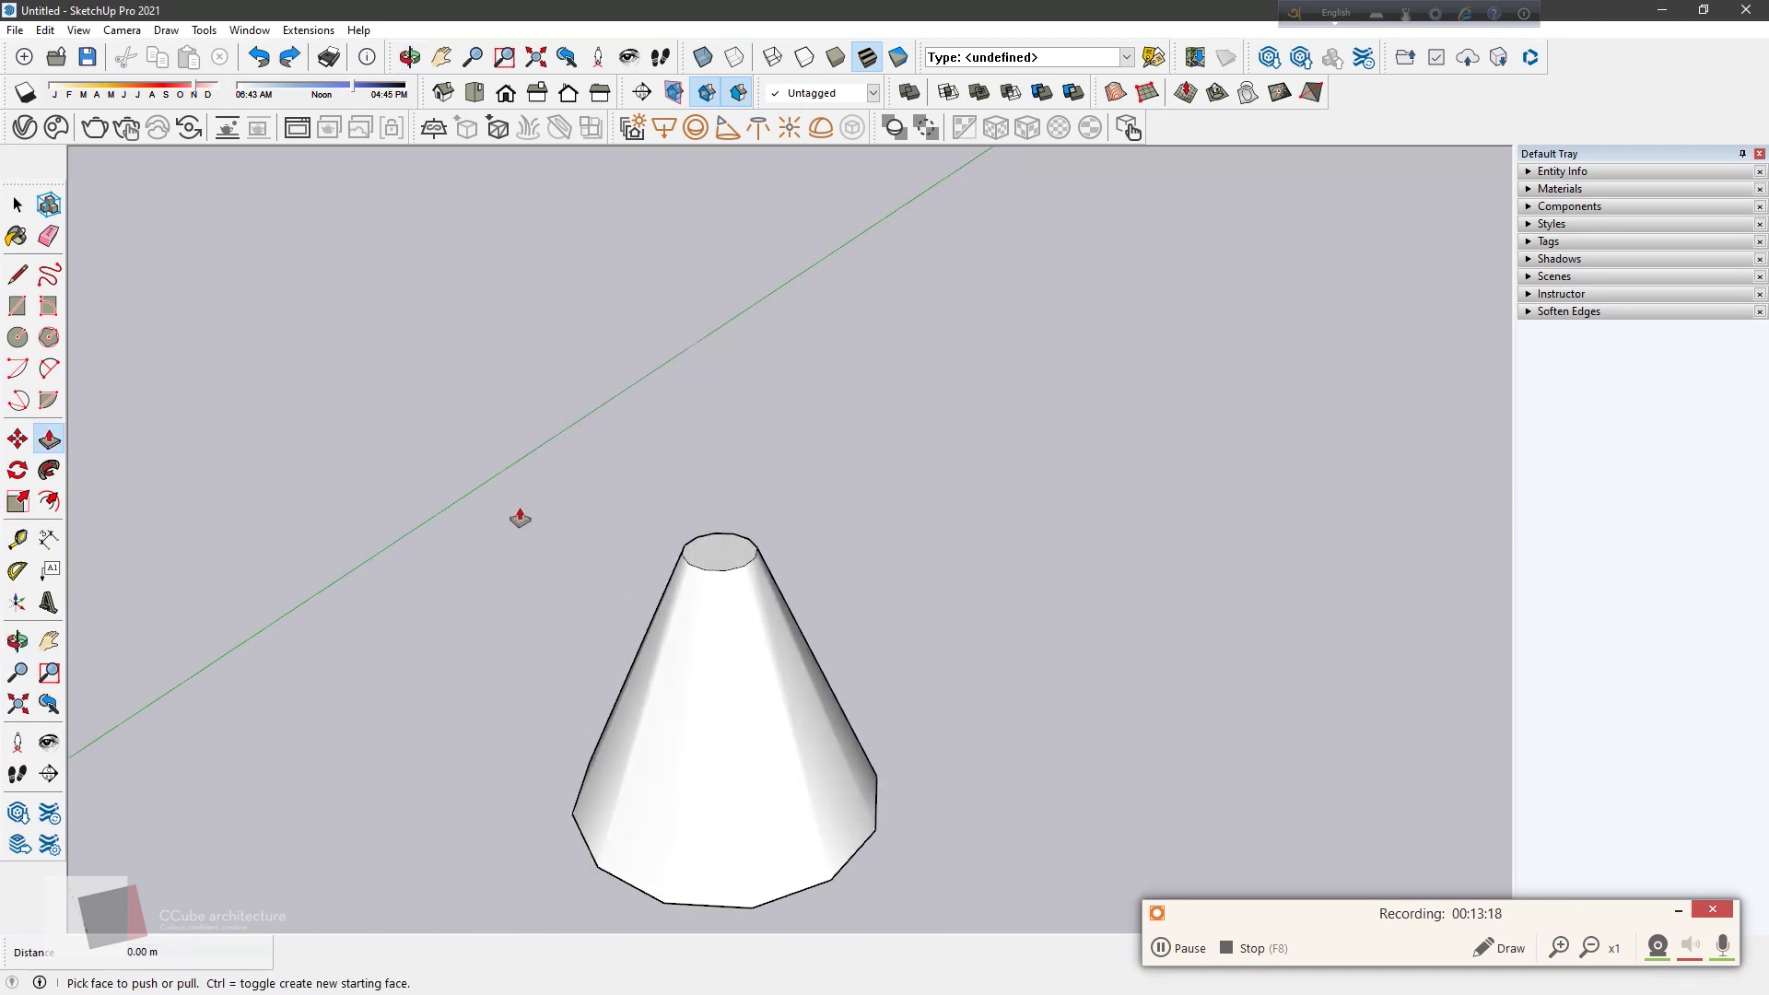
pyautogui.press('space')
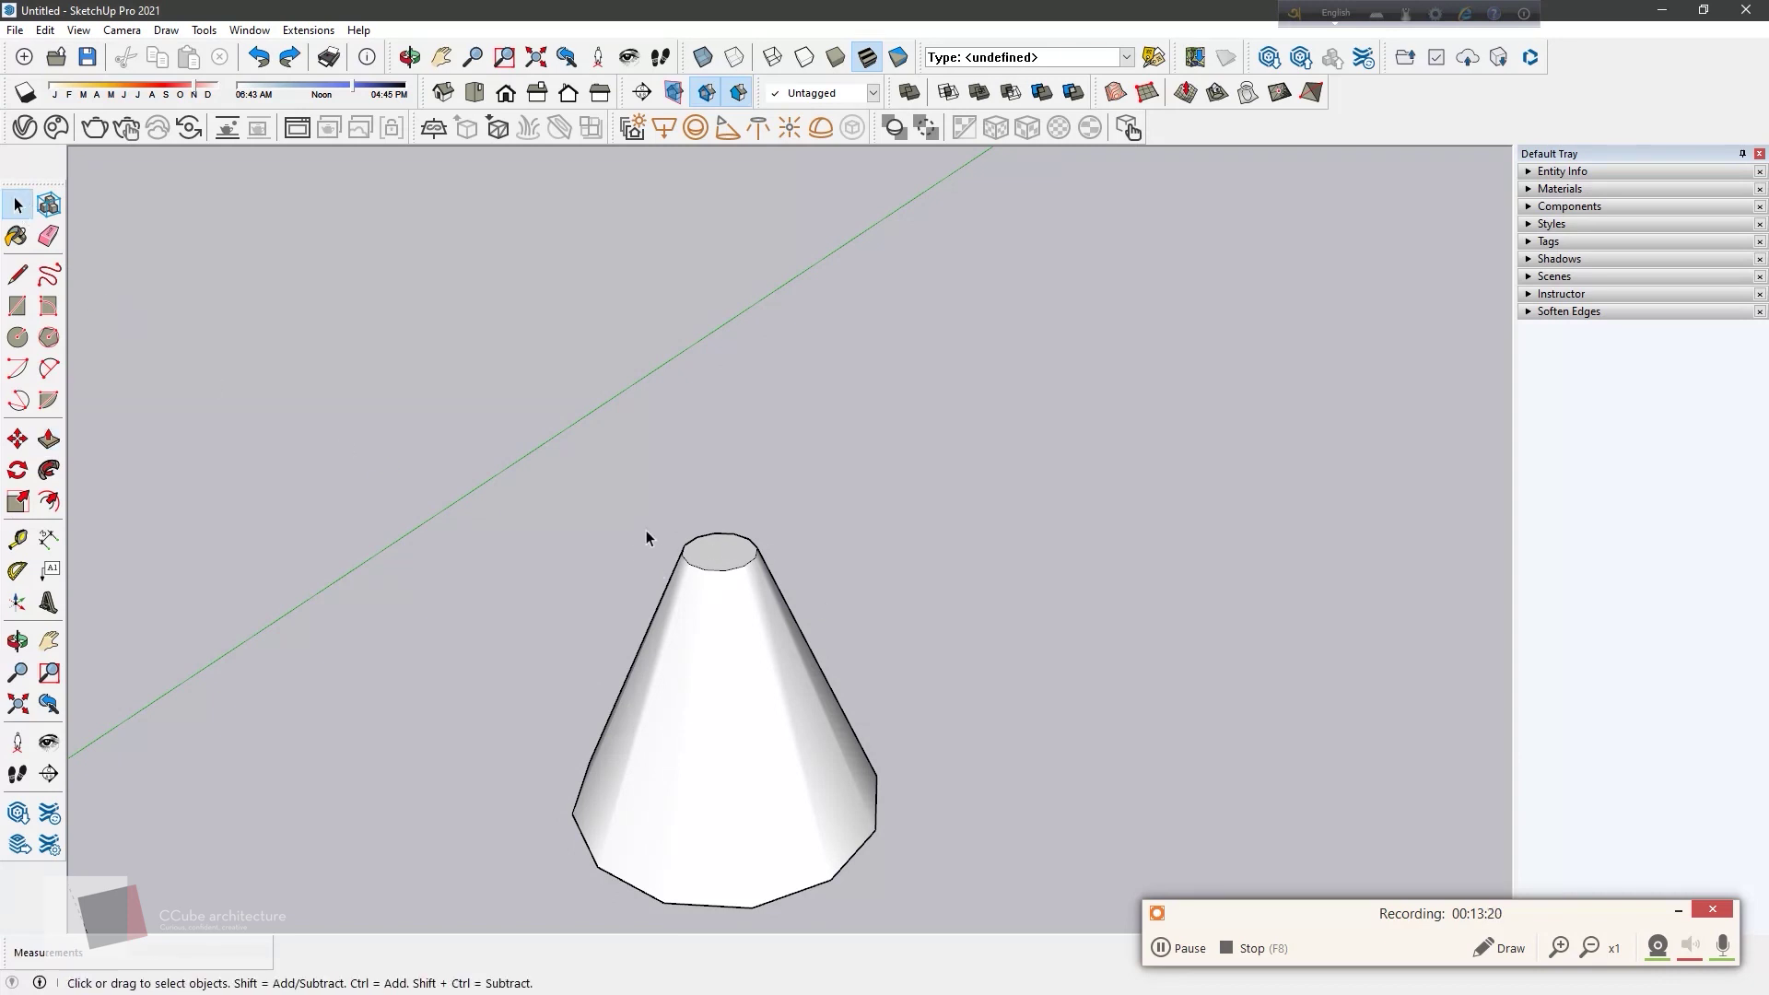
# Step: Push/Pull the cone's top face up by 0.73 m
pyautogui.click(49, 438)
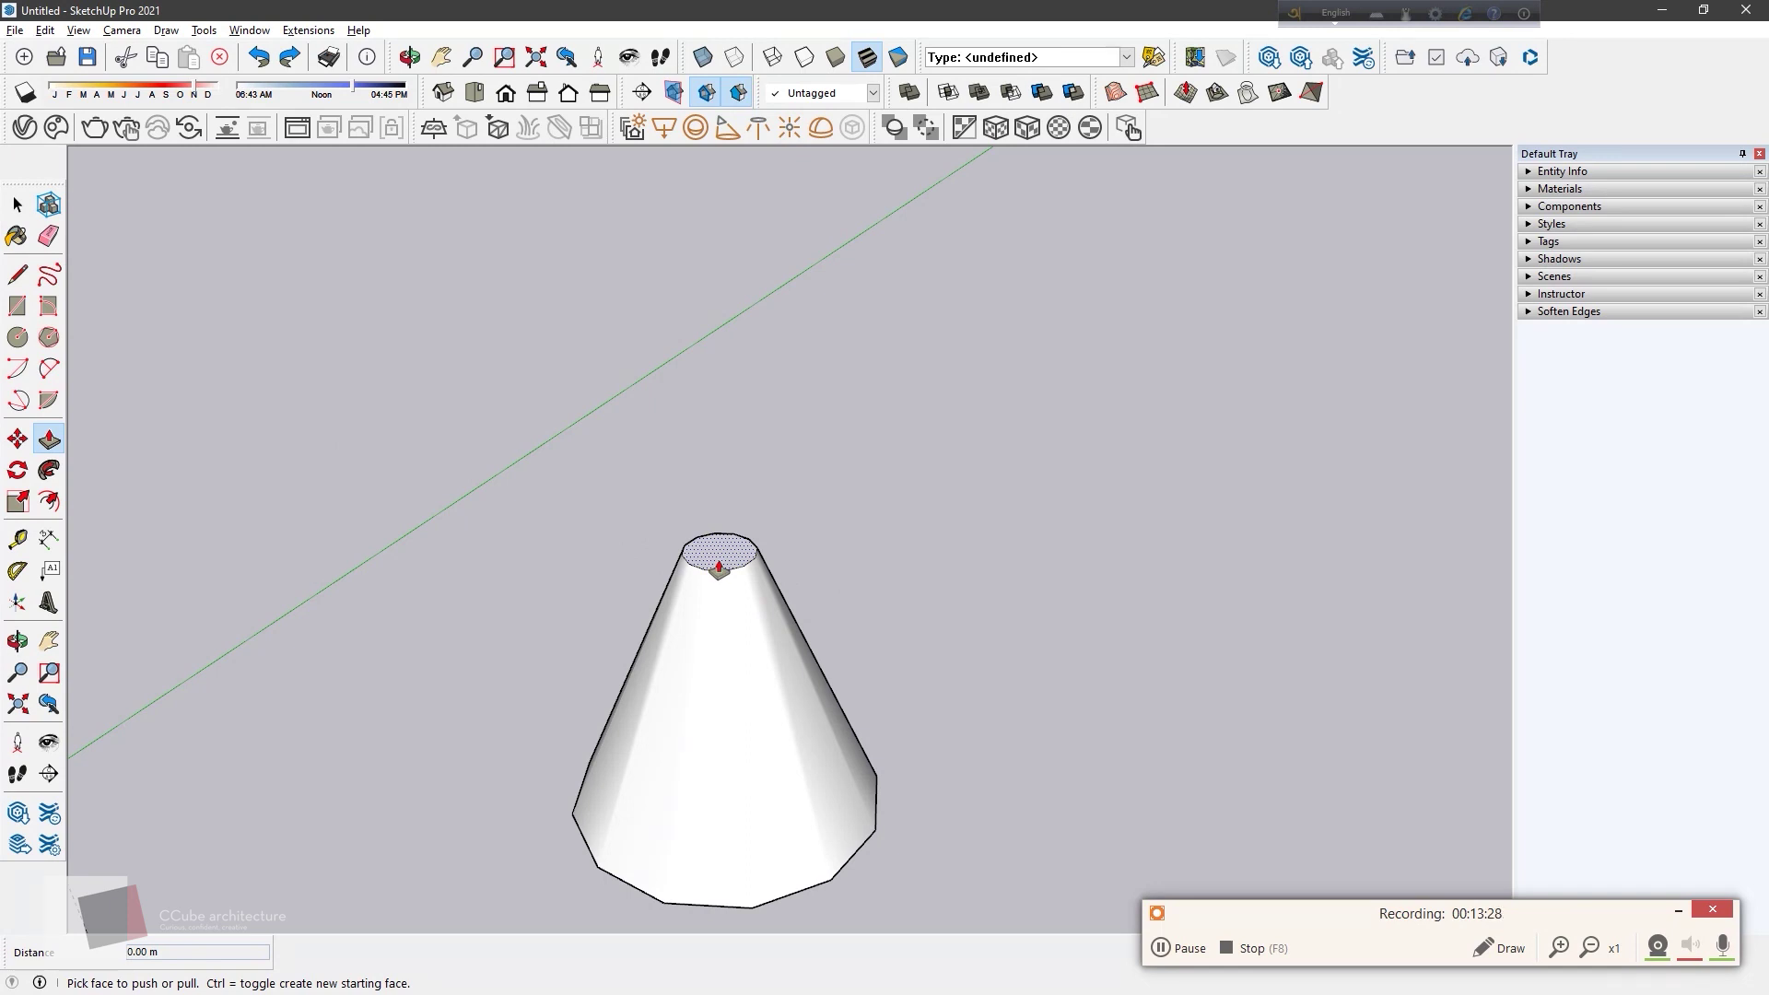
pyautogui.click(719, 568)
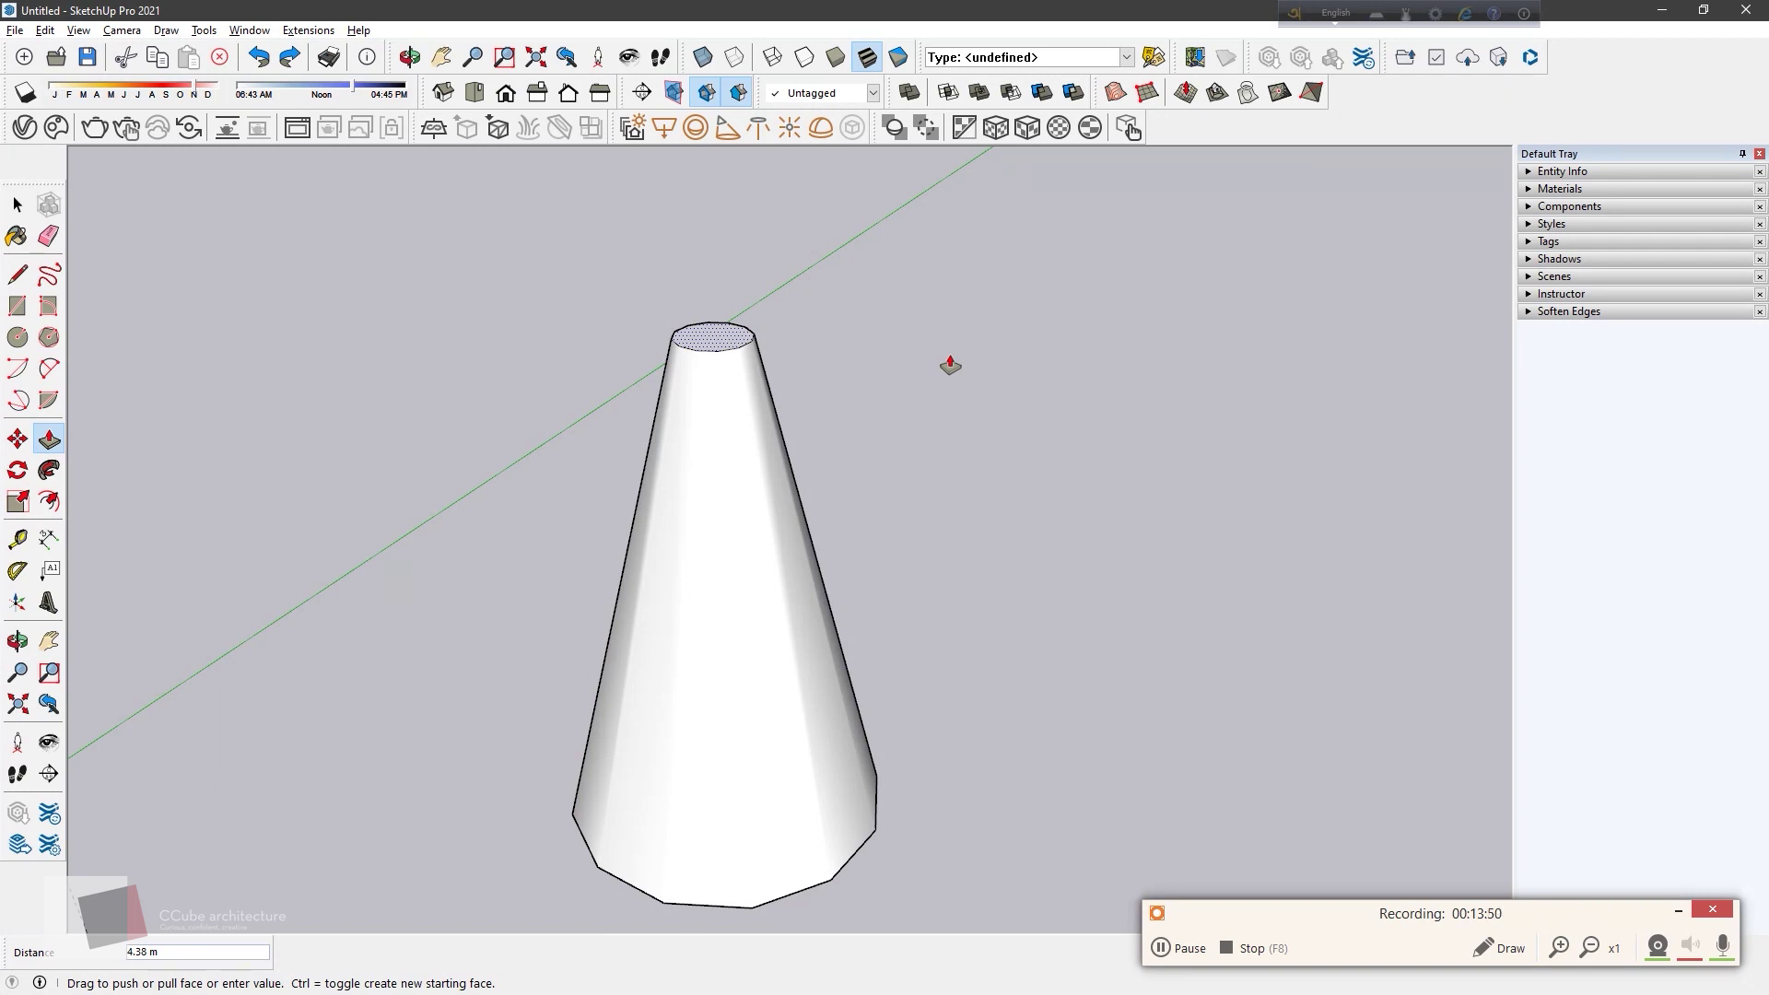
pyautogui.click(857, 535)
pyautogui.moveTo(929, 656)
pyautogui.mouseDown(button='middle')
pyautogui.moveTo(1052, 758)
pyautogui.moveTo(1053, 590)
pyautogui.mouseUp(button='middle')
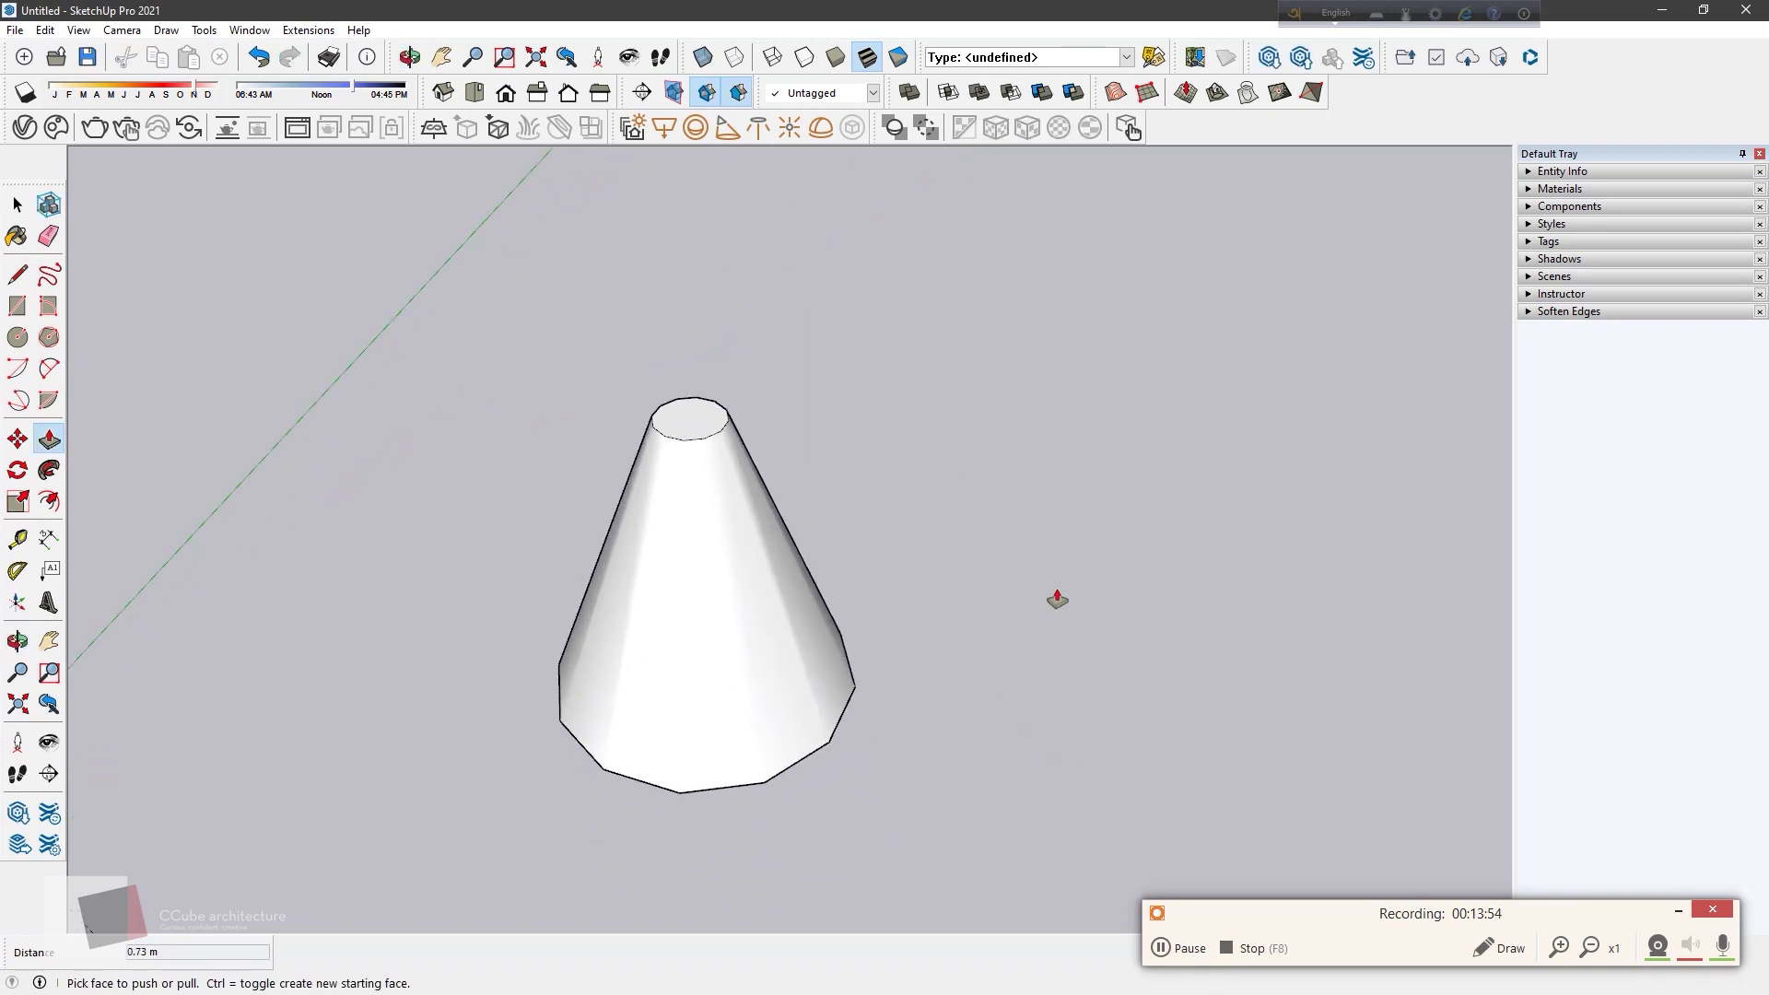
pyautogui.moveTo(1090, 621); pyautogui.dragTo(1004, 629, button='middle')
# Step: Draw a rectangular face beside the cone with a 3.35 m by 3.06 m corner rectangle
pyautogui.press('l')
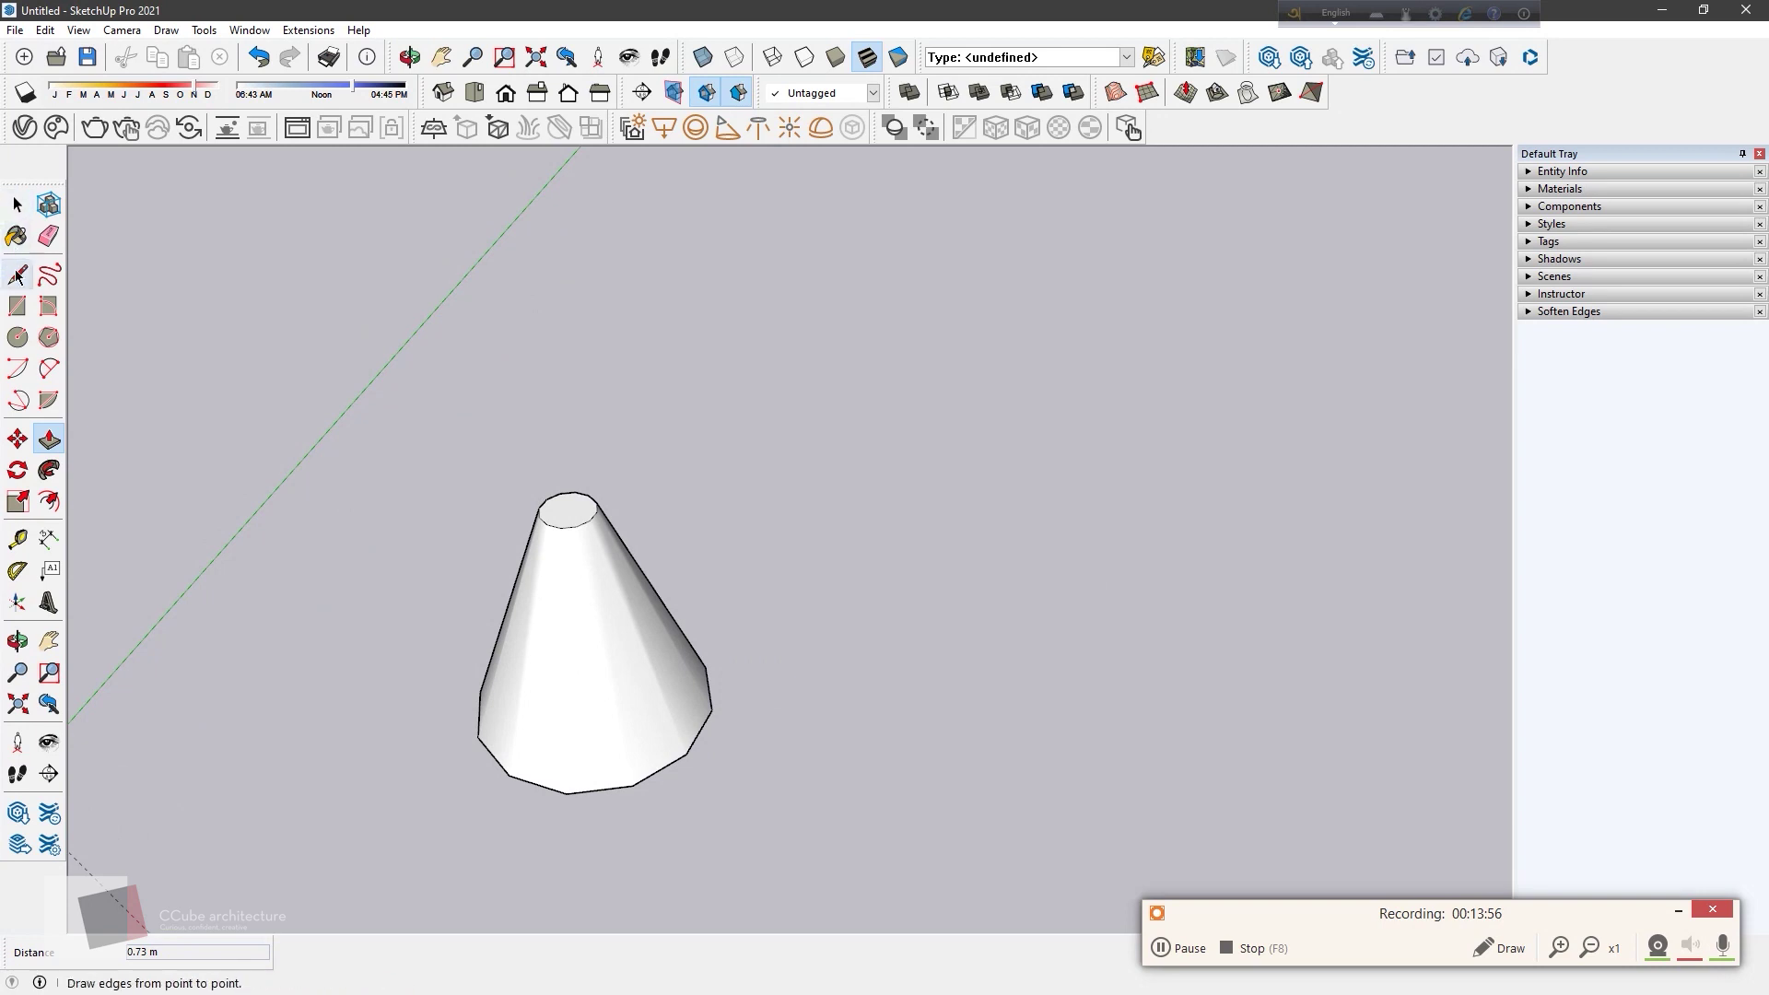
pyautogui.click(17, 306)
pyautogui.click(1168, 606)
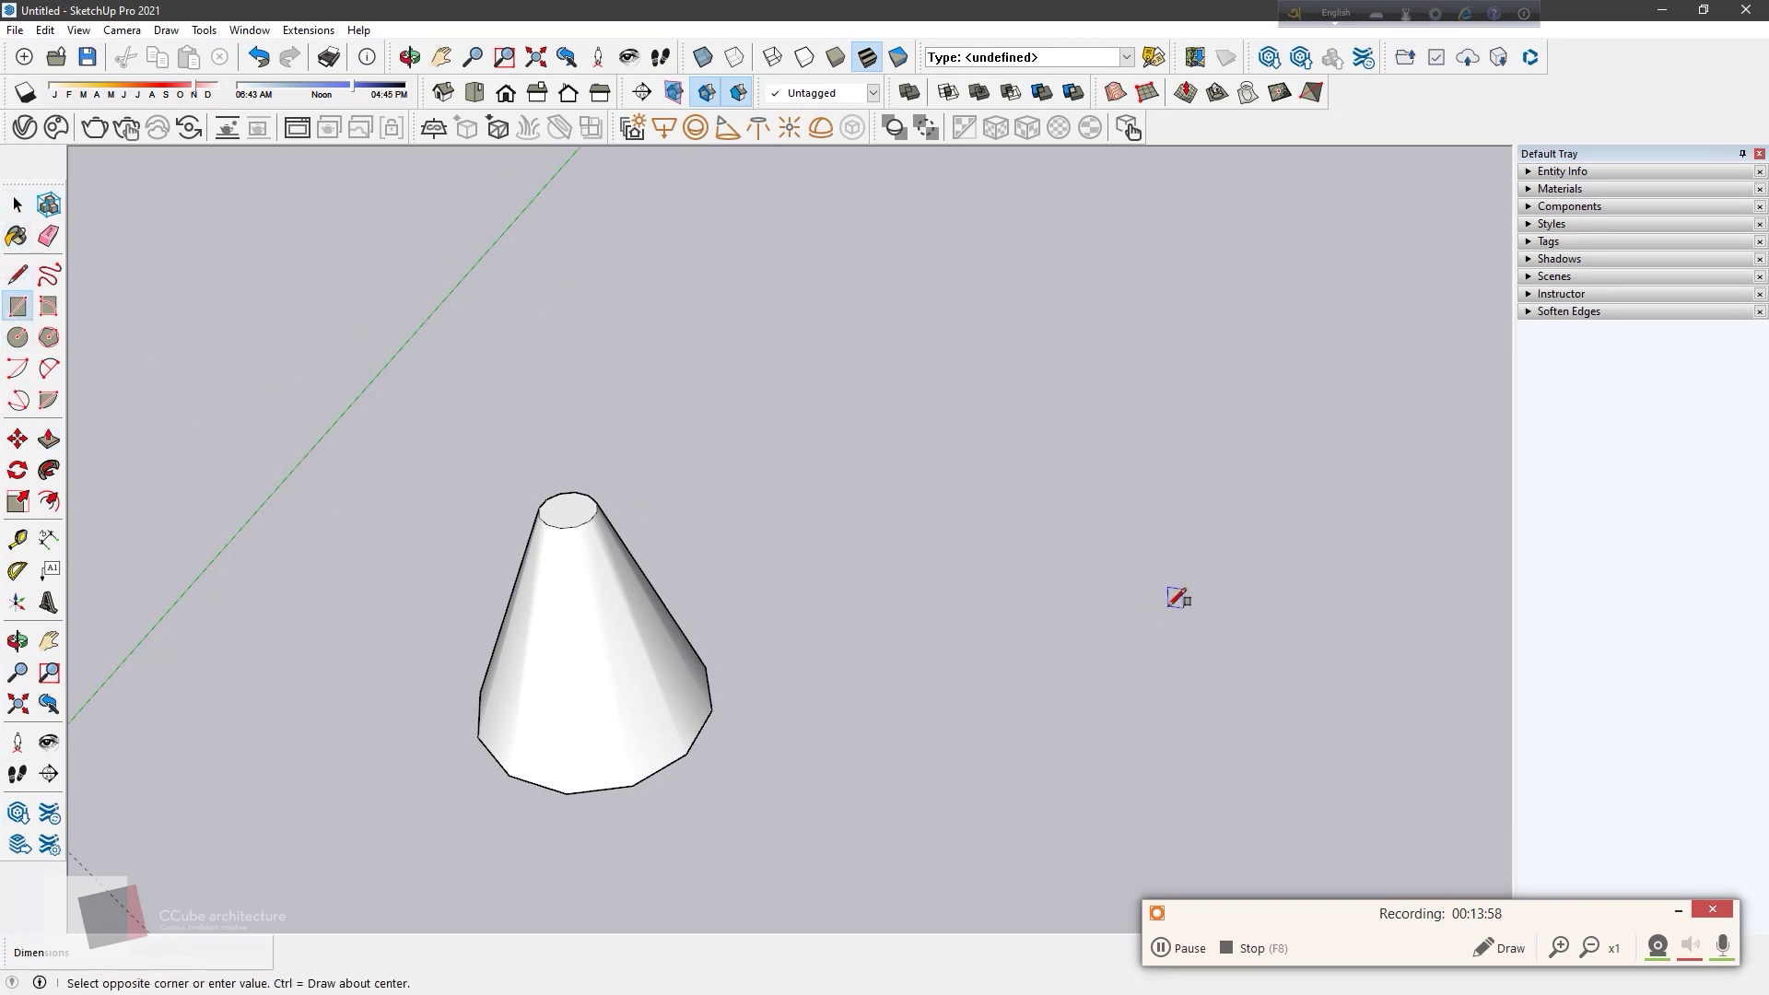
pyautogui.click(903, 743)
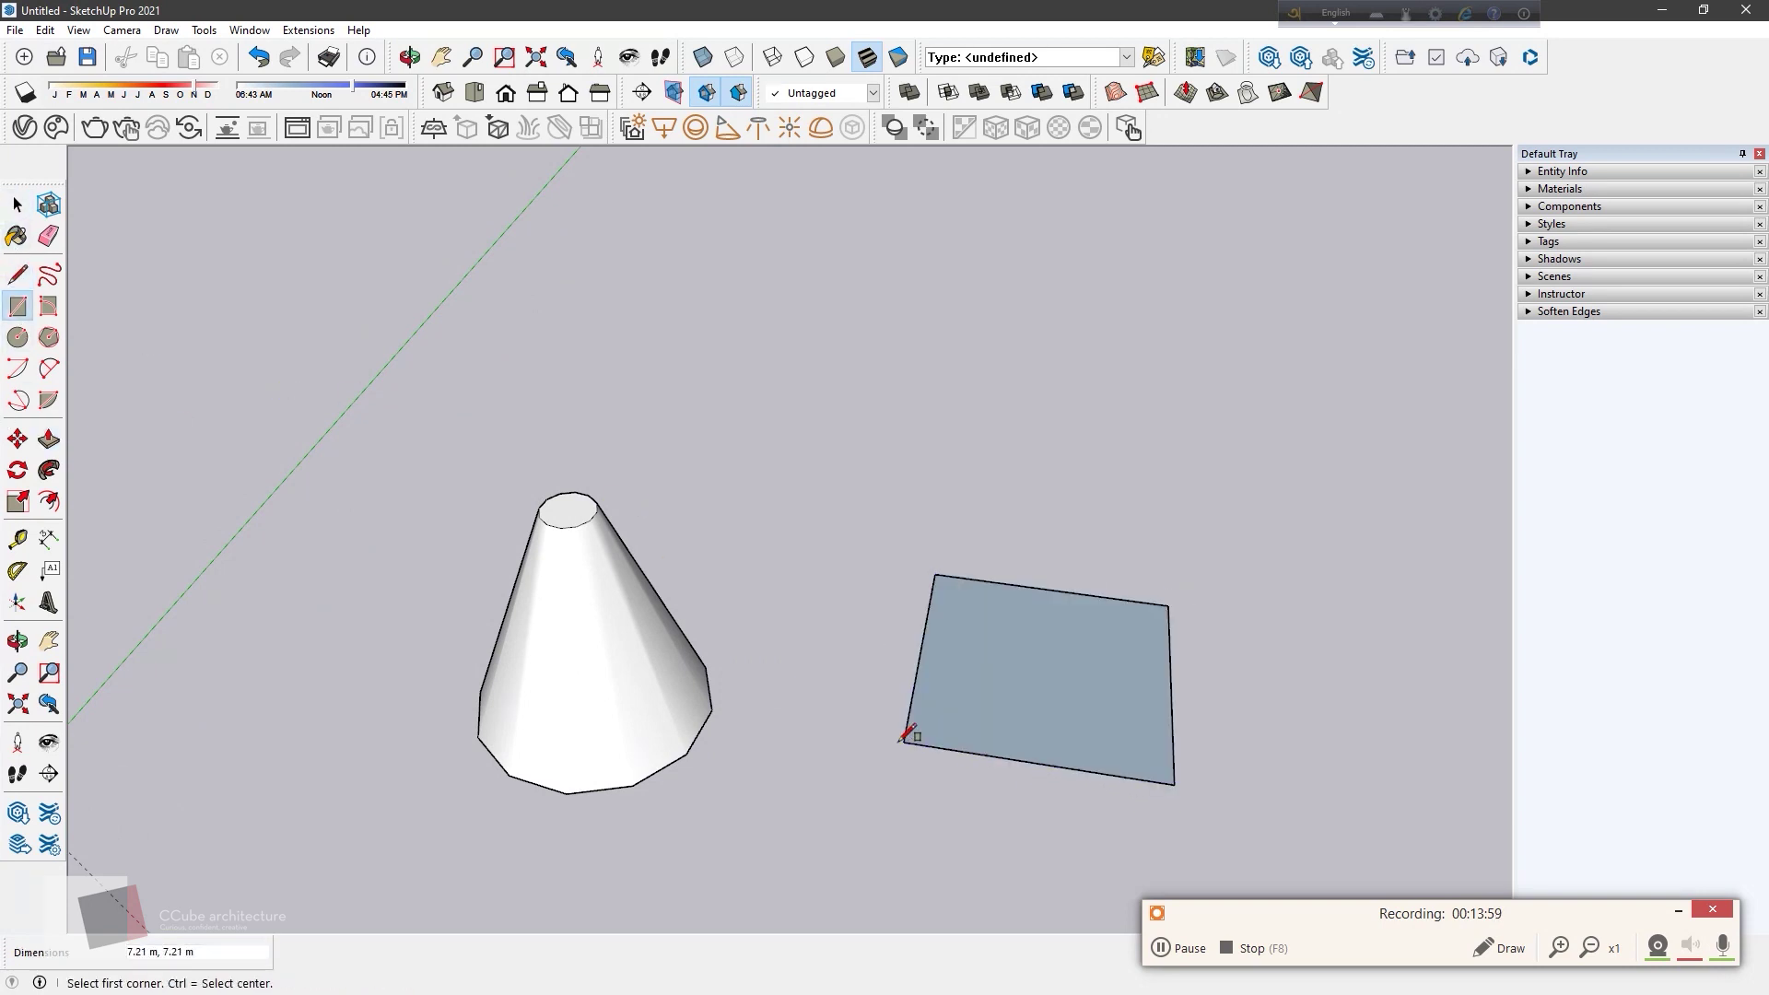
pyautogui.click(934, 574)
pyautogui.click(1026, 660)
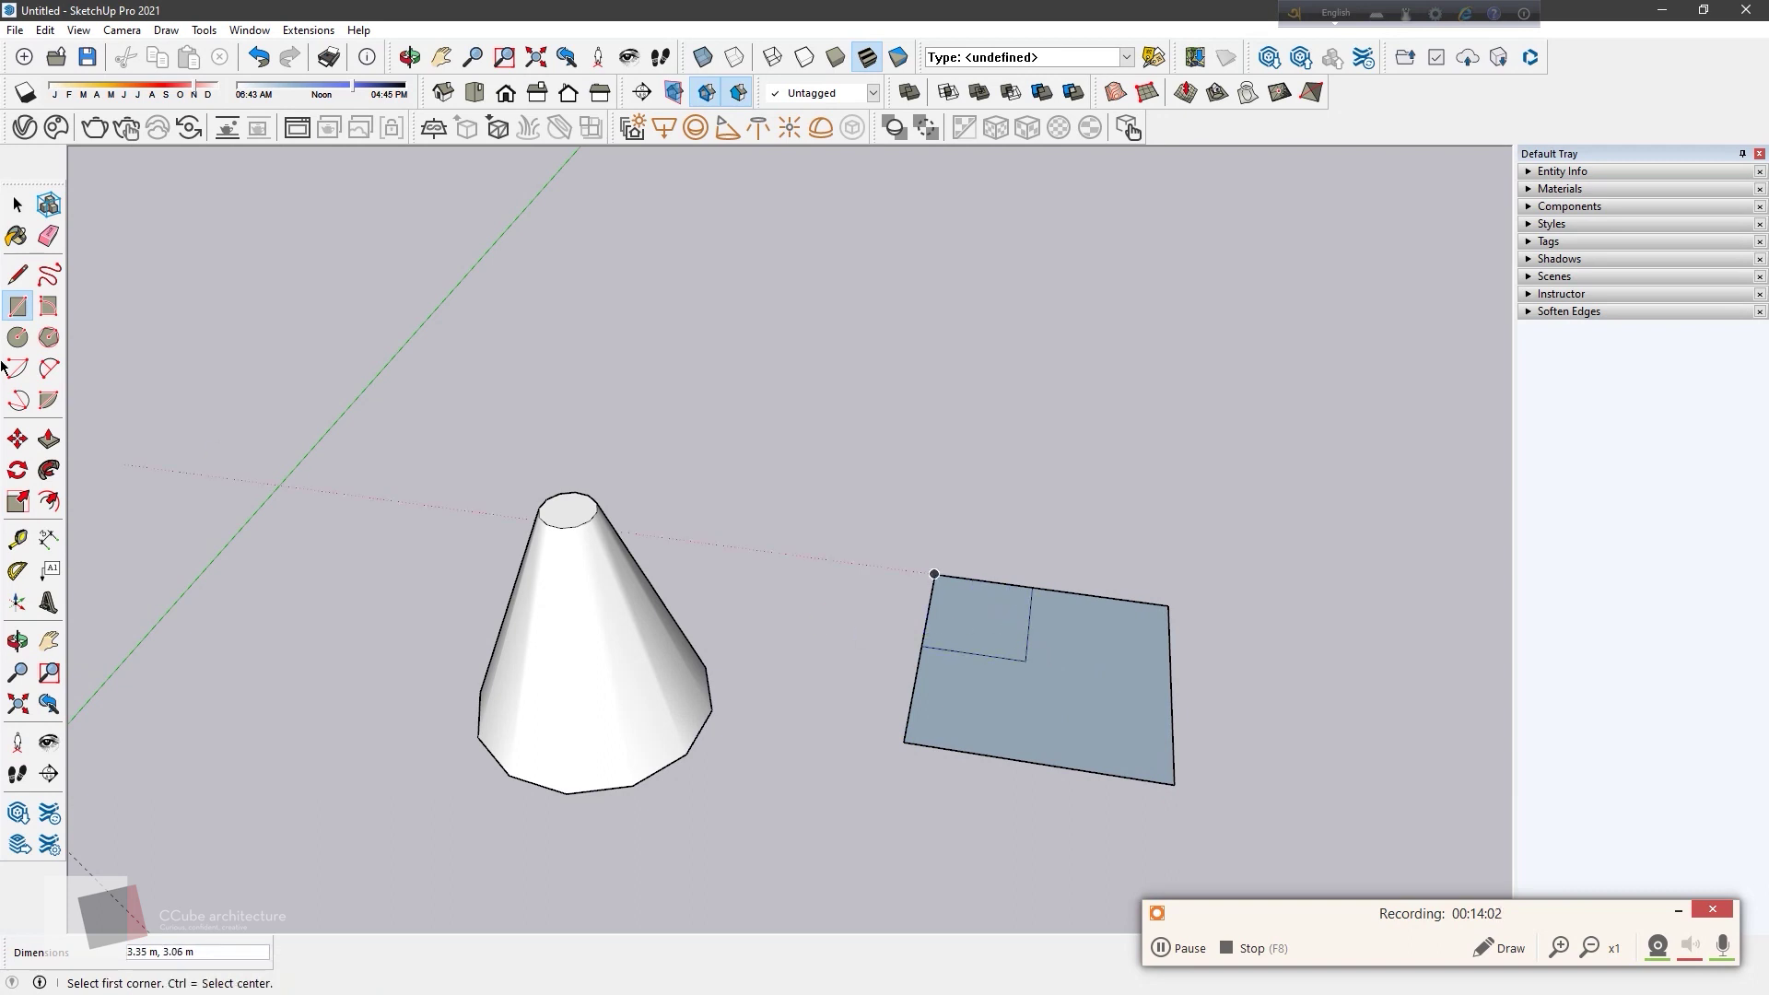
# Step: Extrude the large face into a thick slab and the corner rectangle into a tall box
pyautogui.press('p')
pyautogui.moveTo(1027, 679); pyautogui.dragTo(1051, 688)
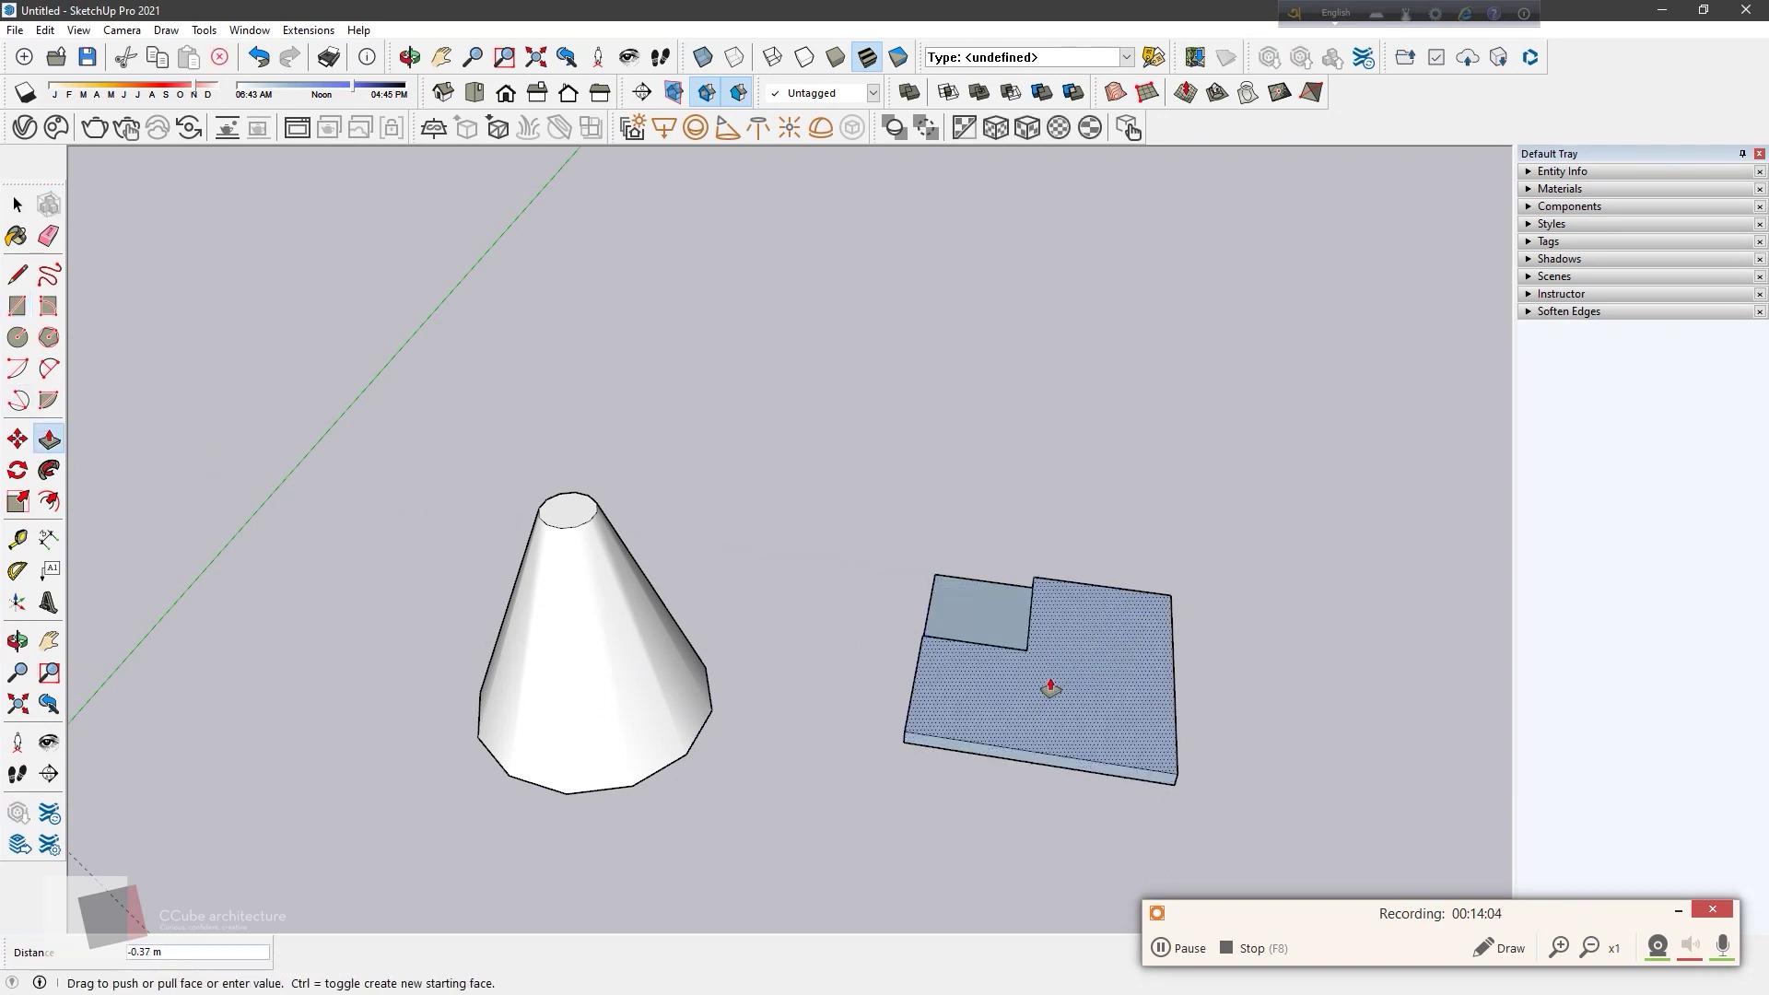
pyautogui.click(1032, 636)
pyautogui.moveTo(986, 567); pyautogui.dragTo(1000, 433)
pyautogui.moveTo(1158, 592); pyautogui.dragTo(818, 659, button='middle')
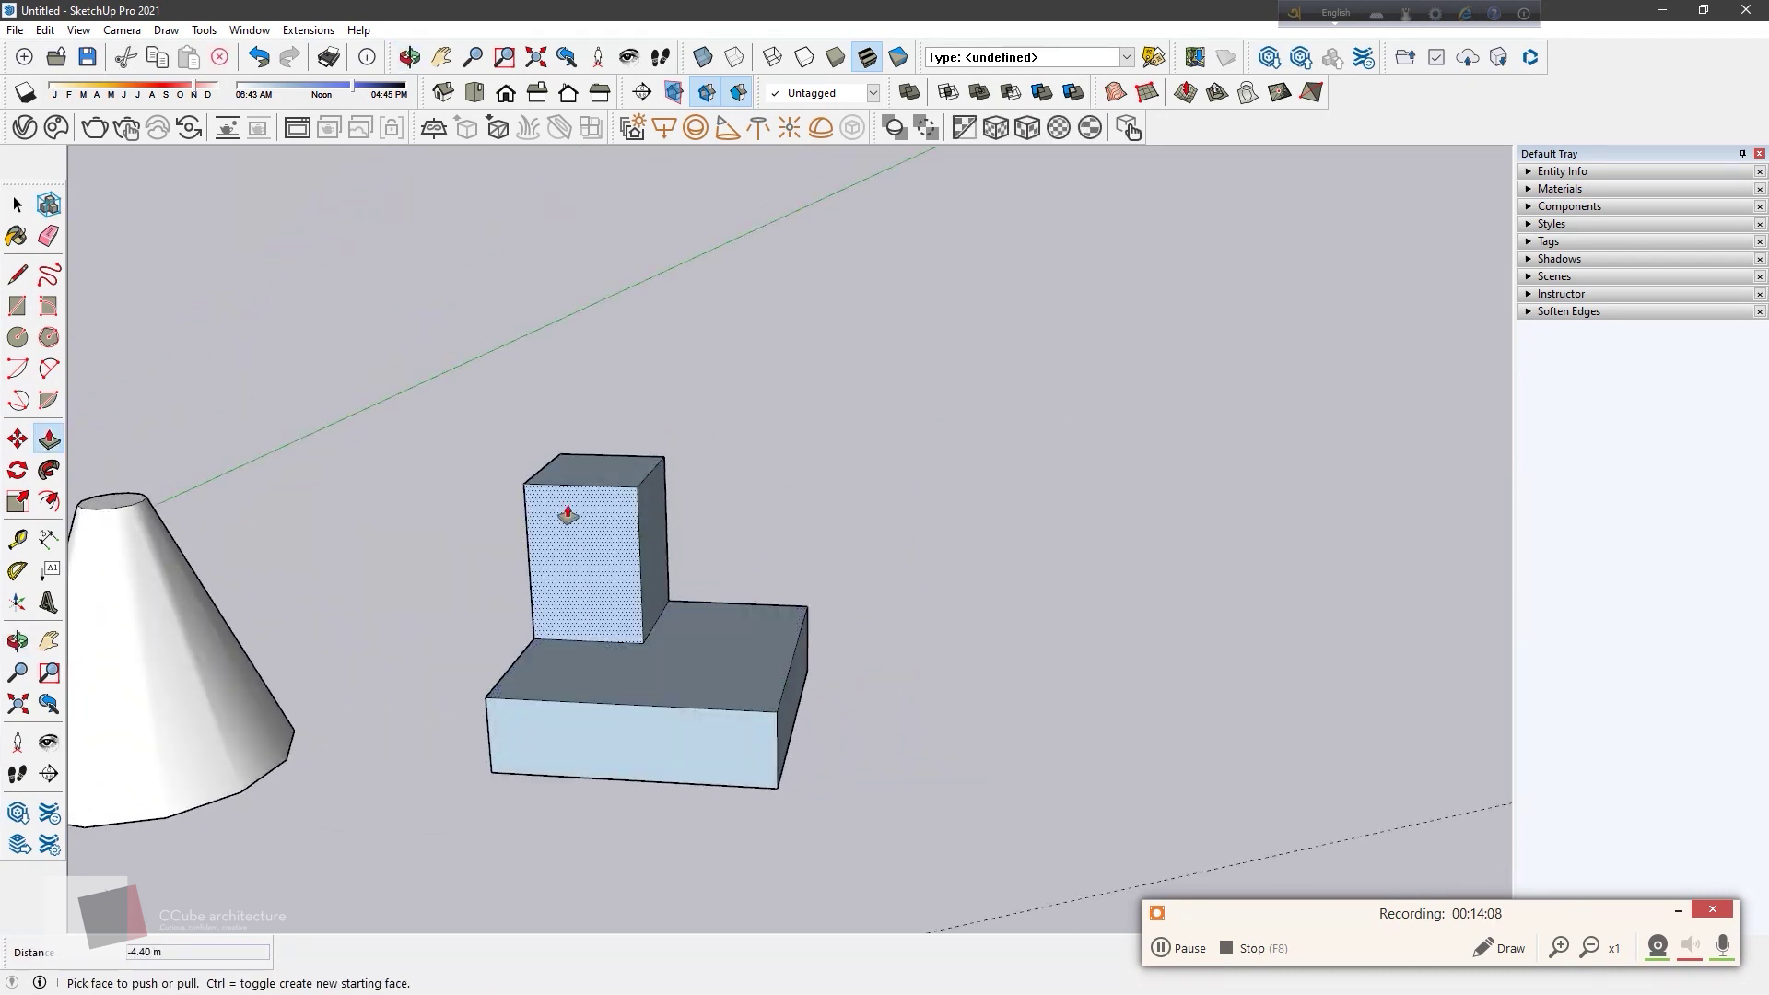
# Step: Draw a rectangle on the tall box's front face and pull it out into an overhanging bar
pyautogui.press('r')
pyautogui.click(636, 485)
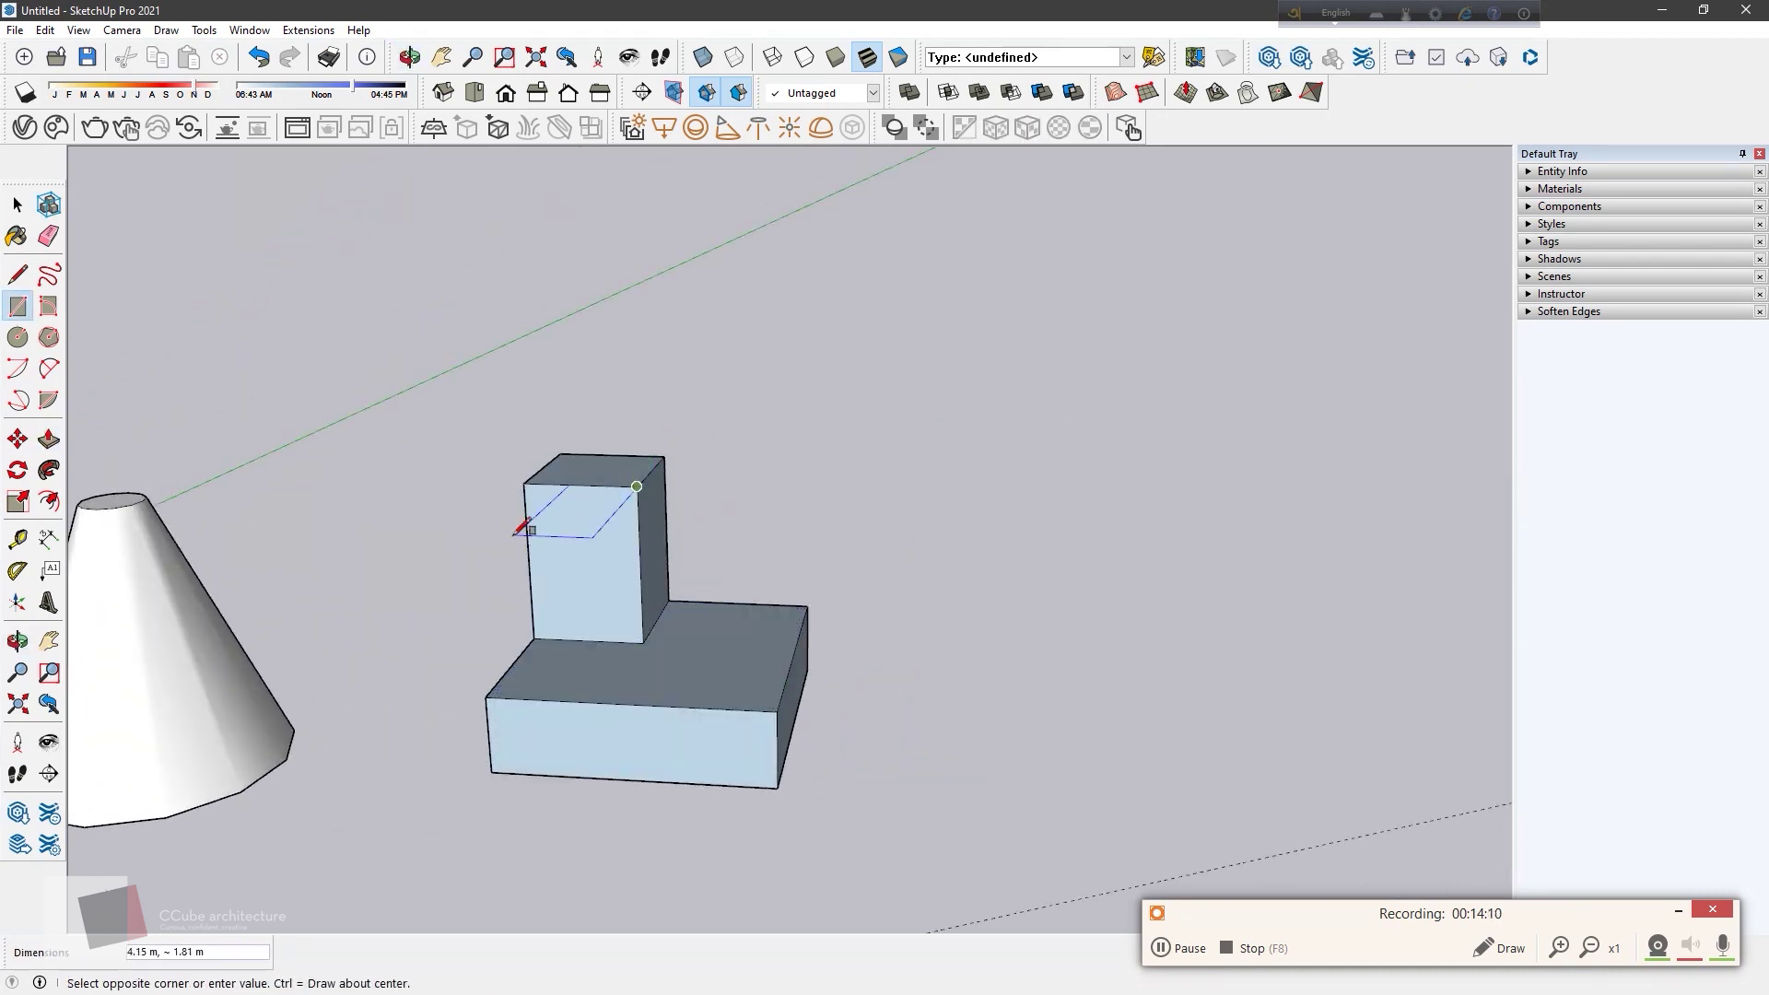
pyautogui.click(530, 549)
pyautogui.press('p')
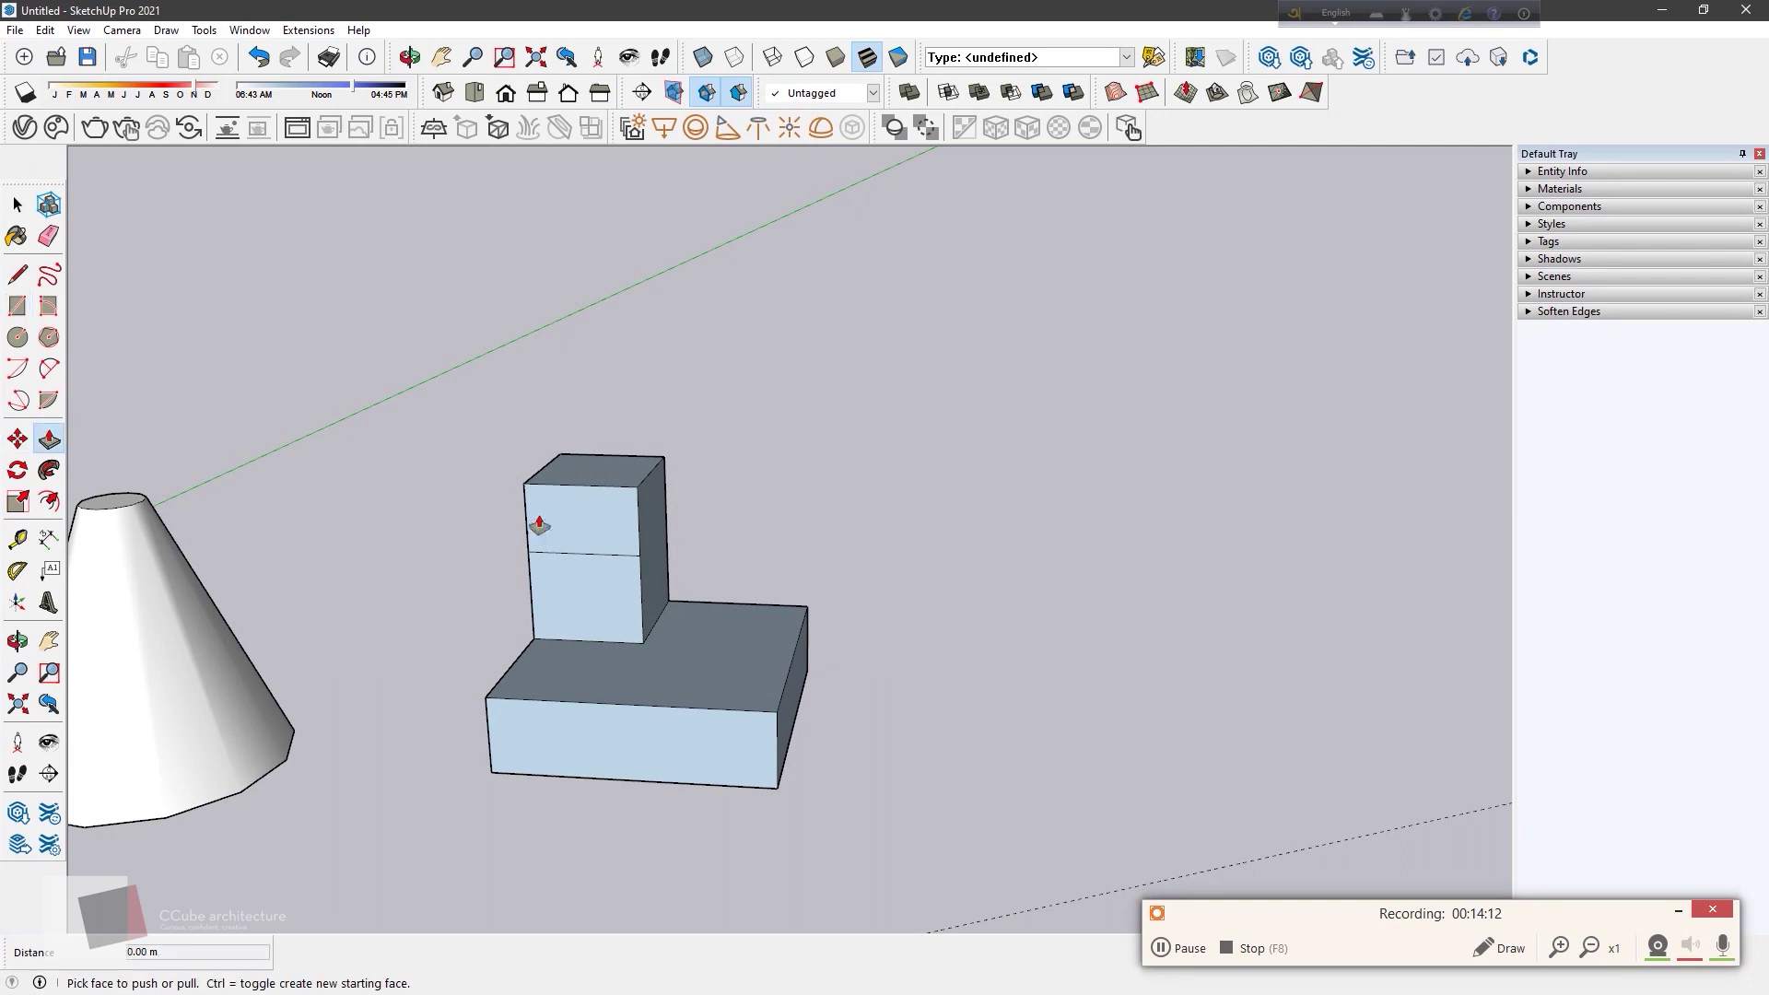
pyautogui.moveTo(533, 513); pyautogui.dragTo(473, 619)
pyautogui.moveTo(715, 604); pyautogui.dragTo(645, 587, button='middle')
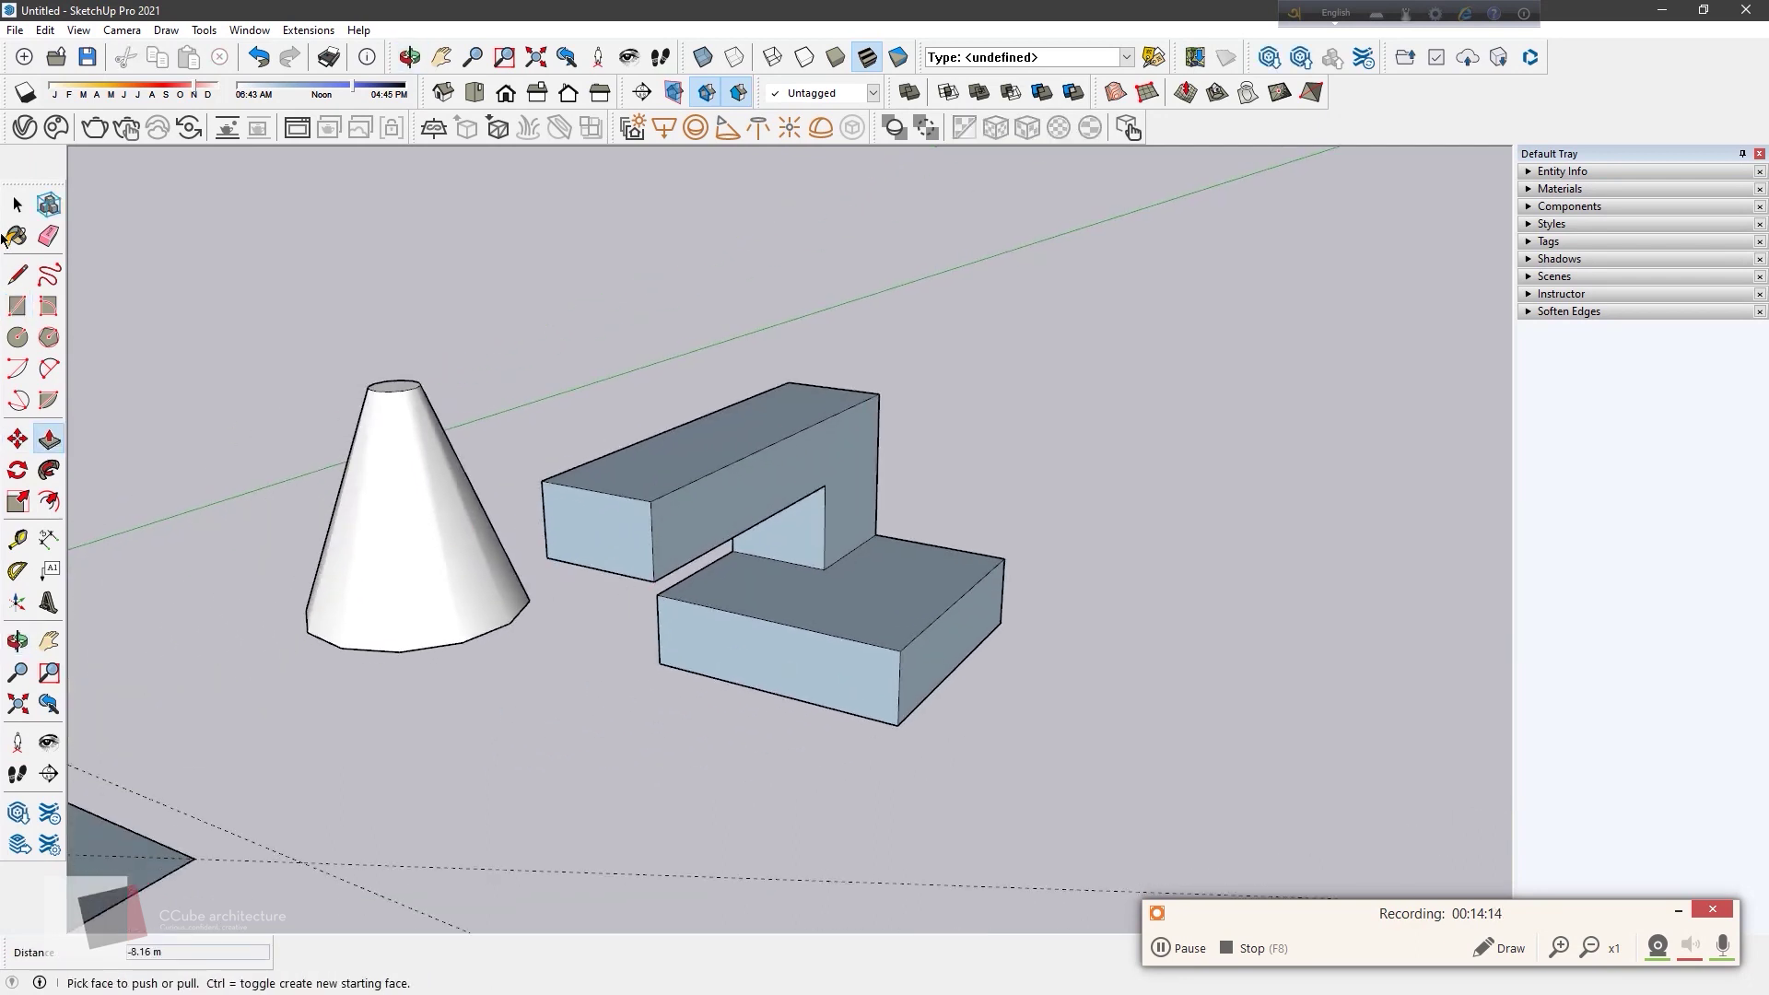
pyautogui.press('space')
# Step: Scale the whole slab-and-bar block to 0.93 along the green axis
pyautogui.tripleClick(780, 437)
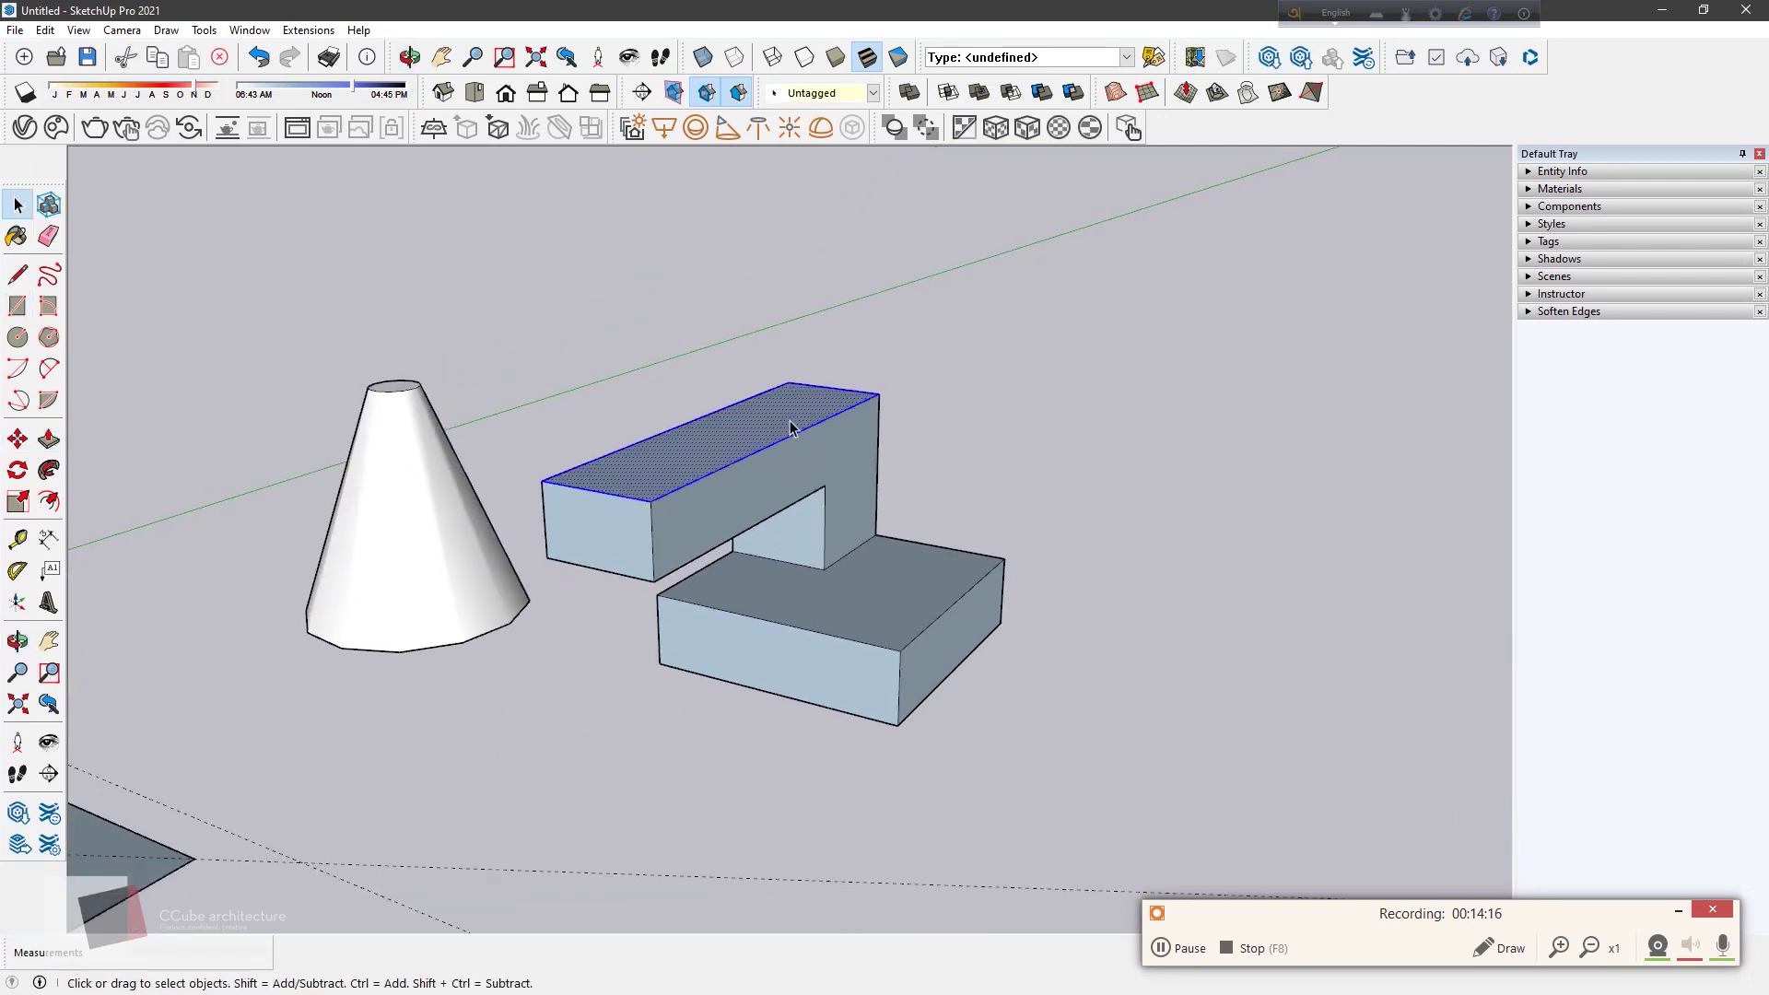
pyautogui.click(18, 503)
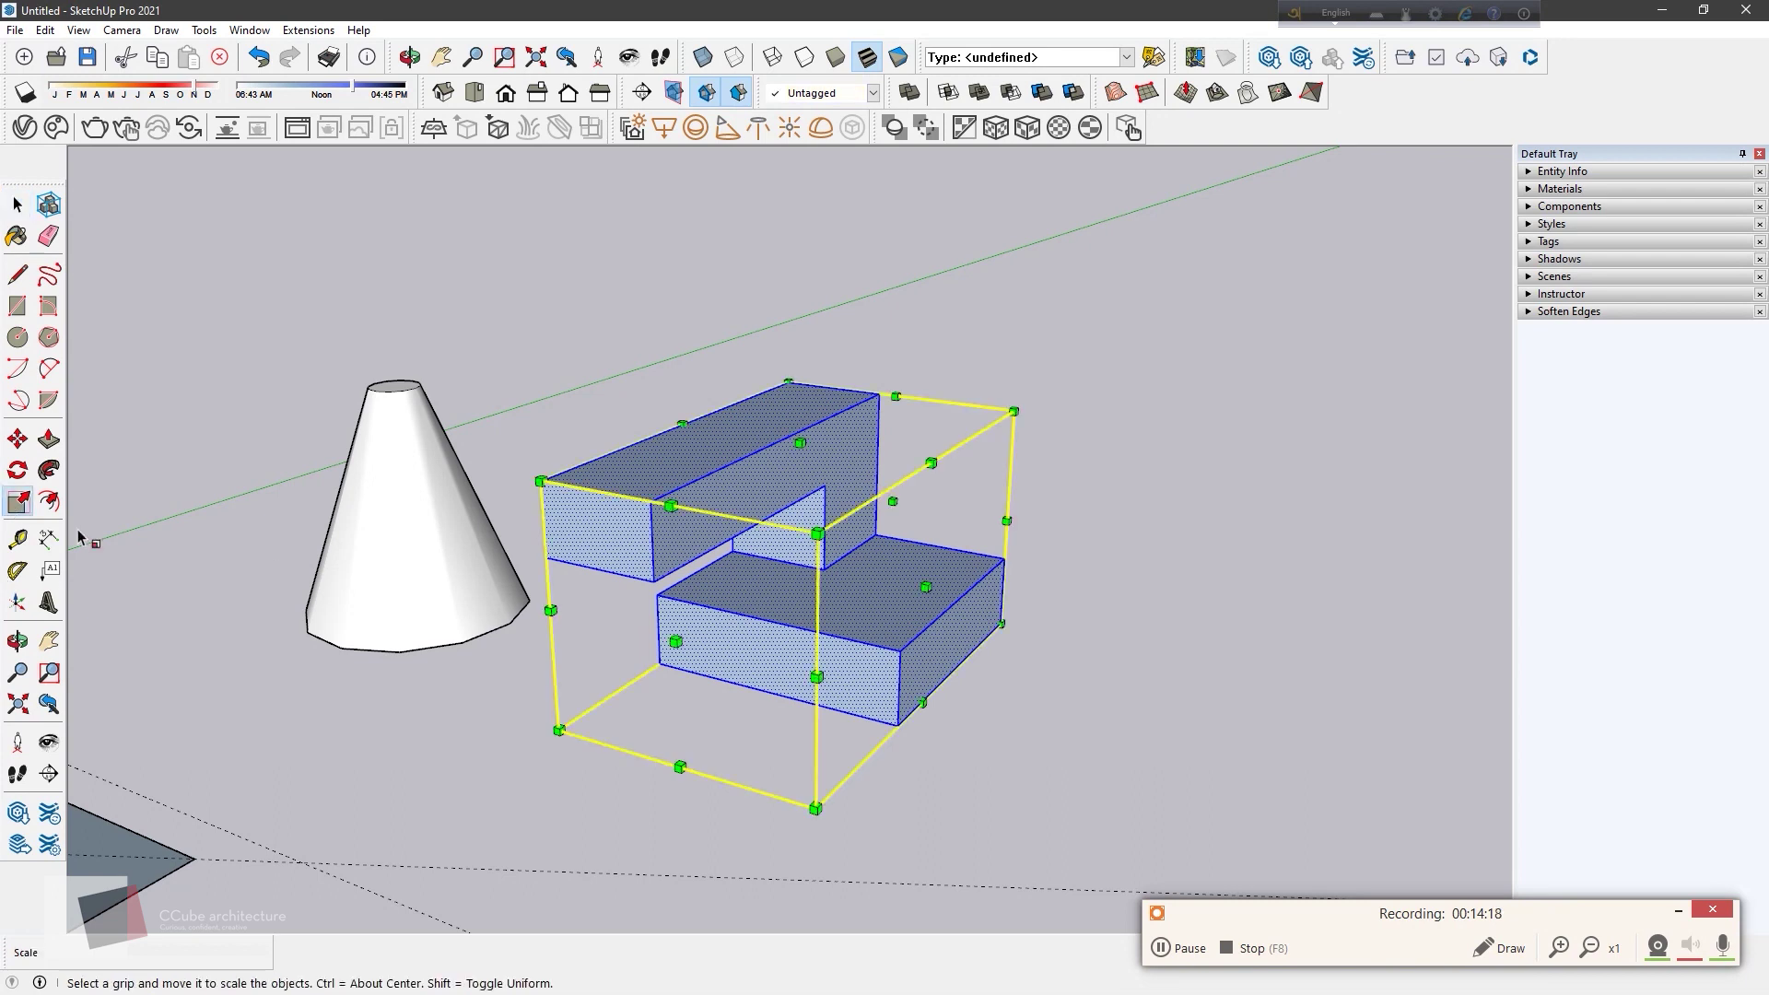
pyautogui.moveTo(799, 444); pyautogui.dragTo(829, 447)
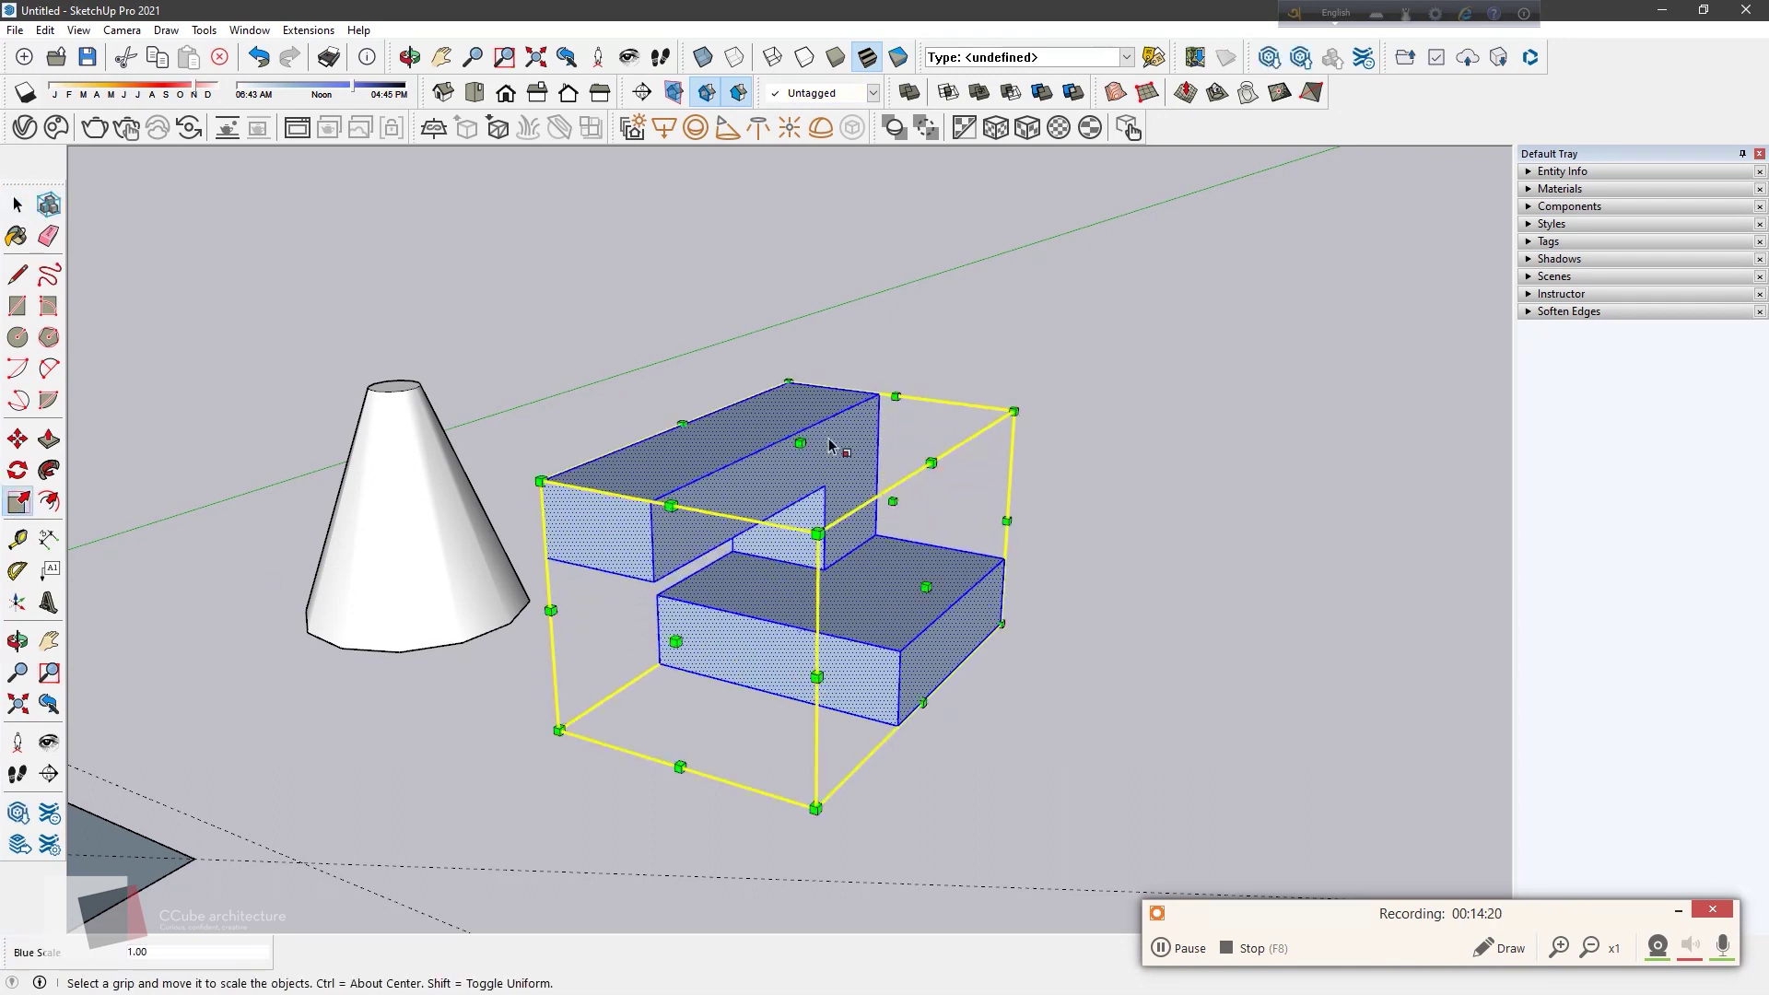
pyautogui.moveTo(677, 638); pyautogui.dragTo(710, 612)
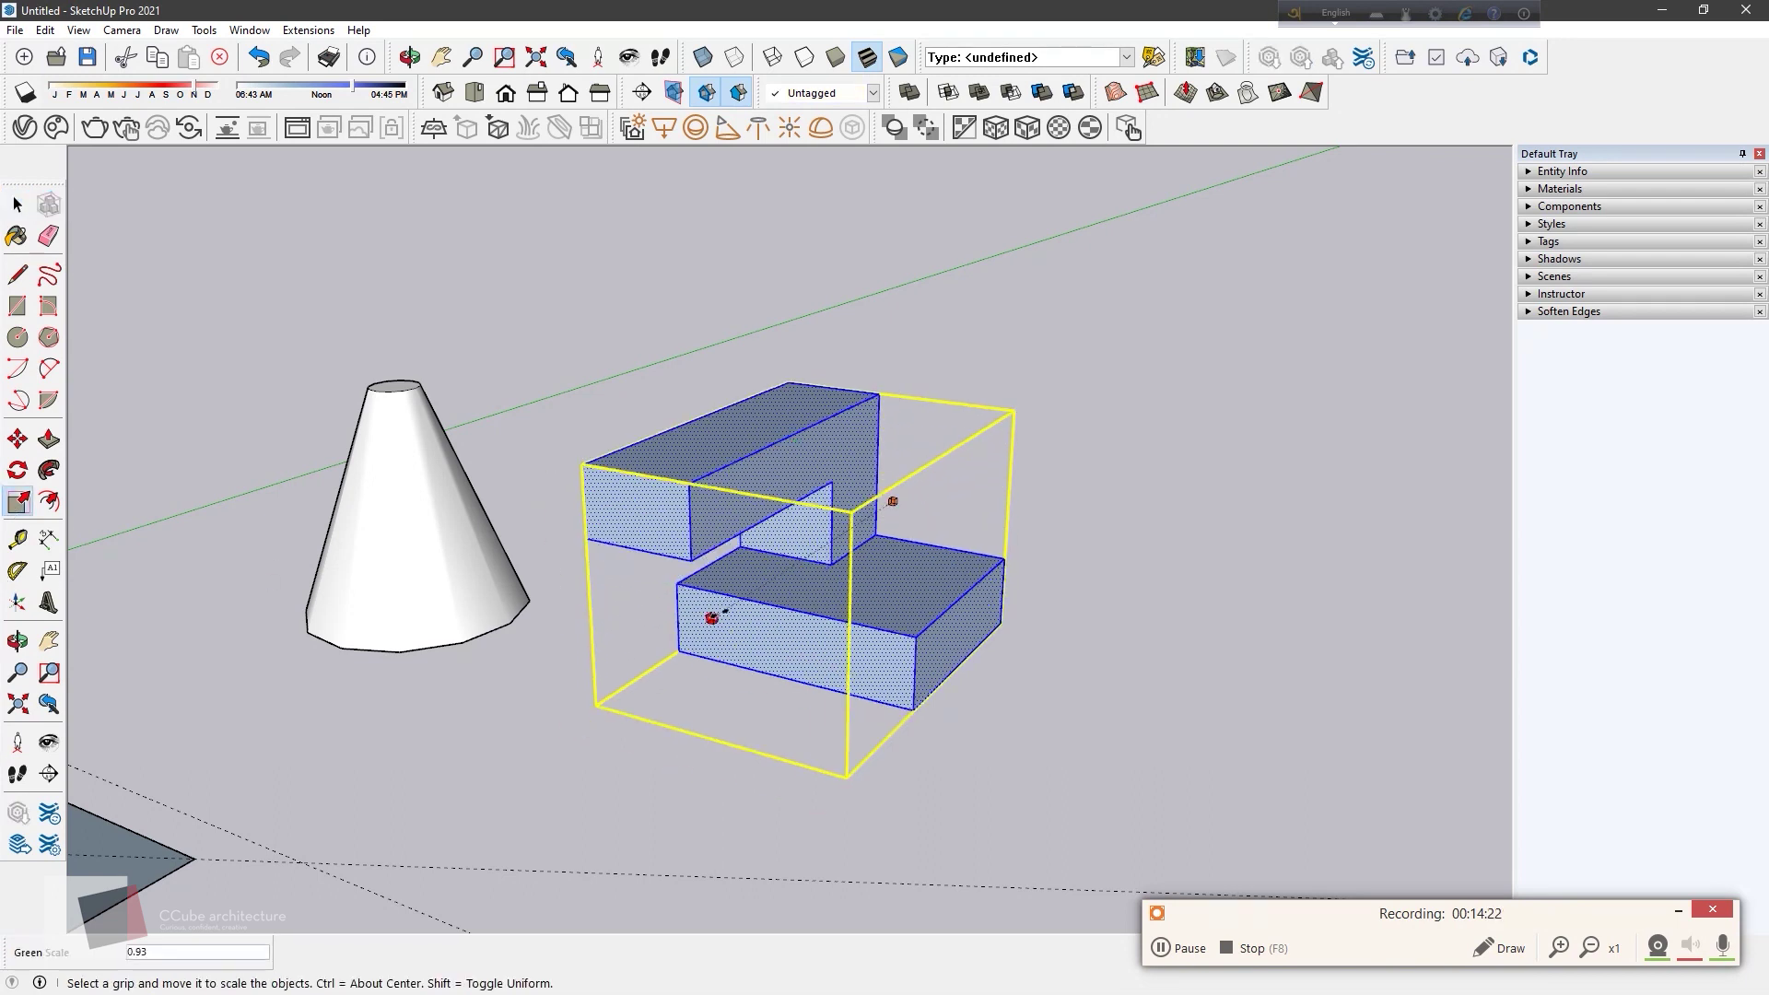
pyautogui.hotkey('ctrl', 'z')
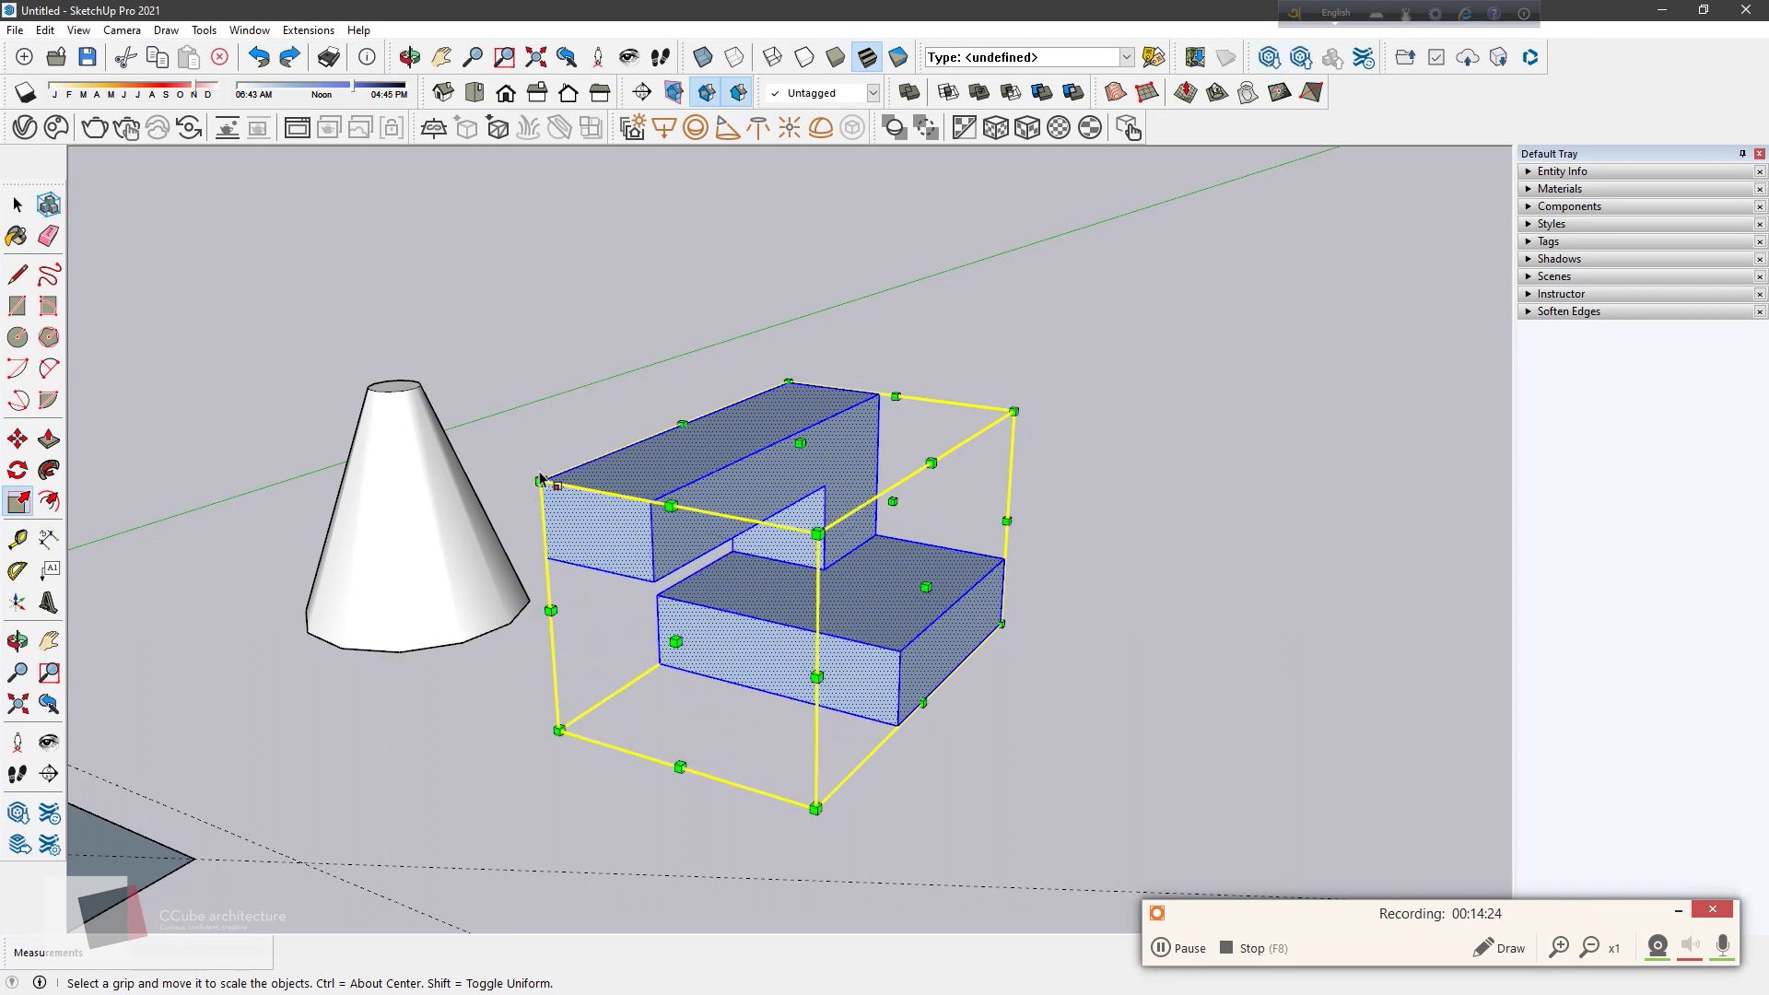
pyautogui.moveTo(542, 479); pyautogui.dragTo(541, 481)
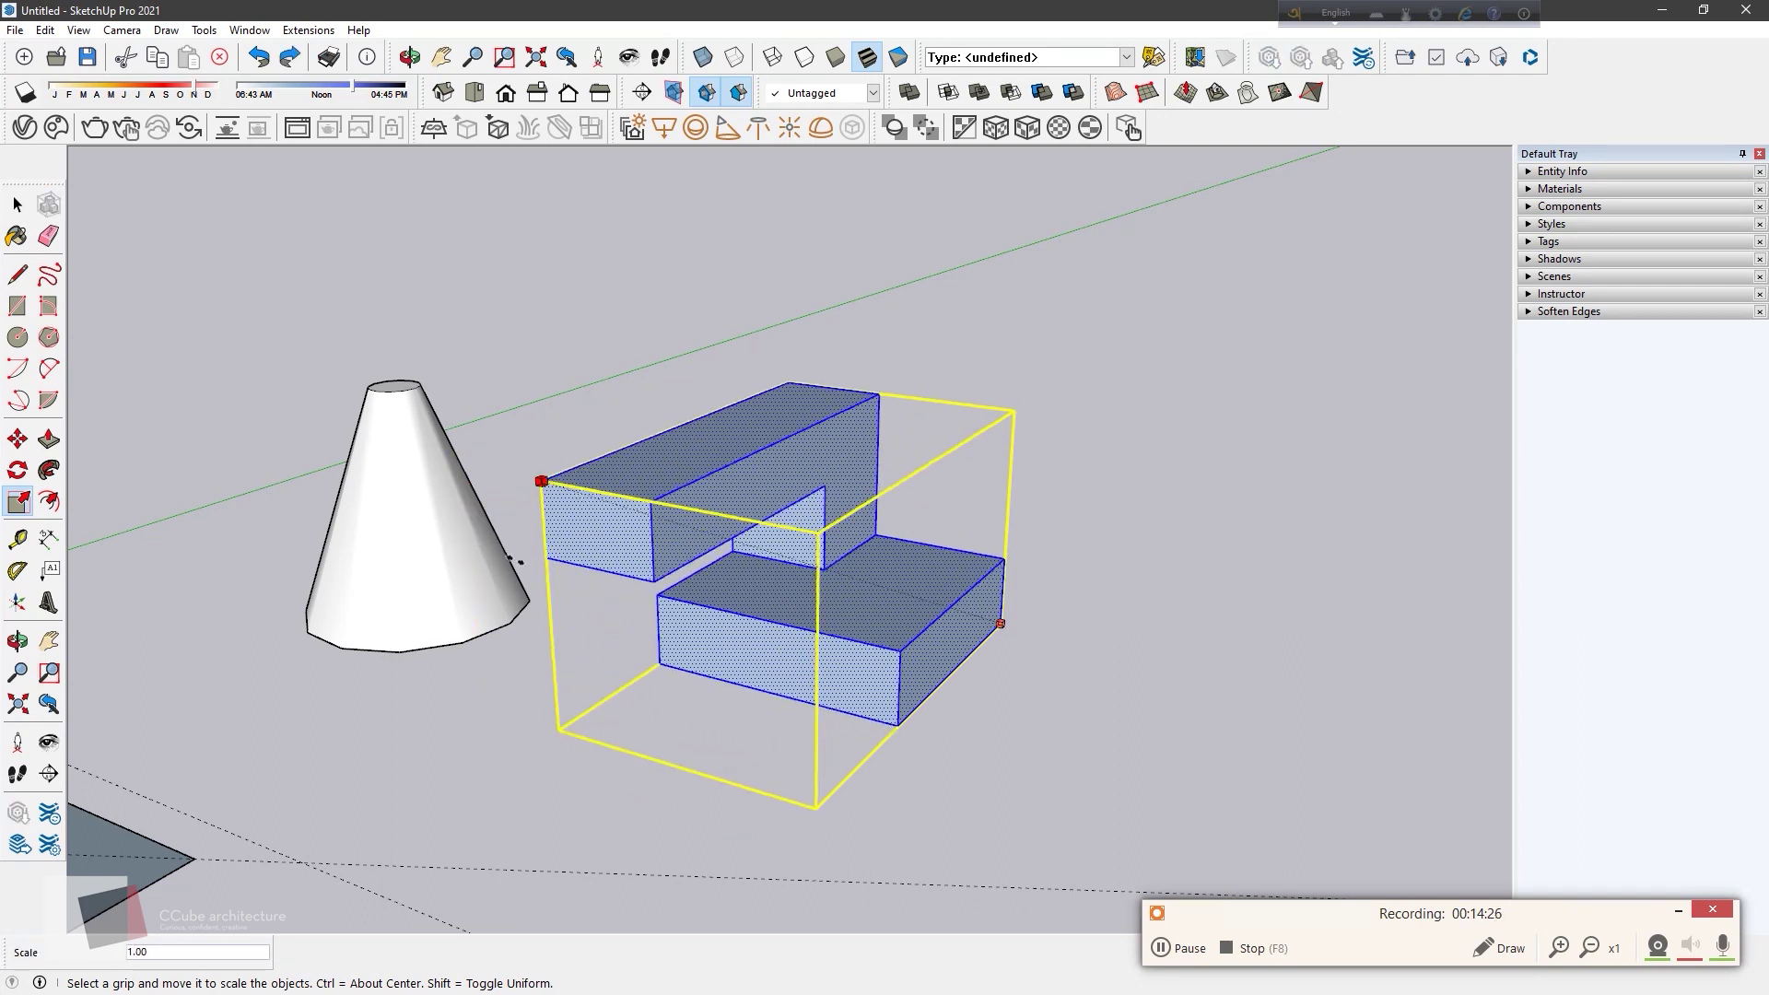
pyautogui.press('space')
# Step: Select the bar's top face for scaling, then cancel and deselect it
pyautogui.click(690, 412)
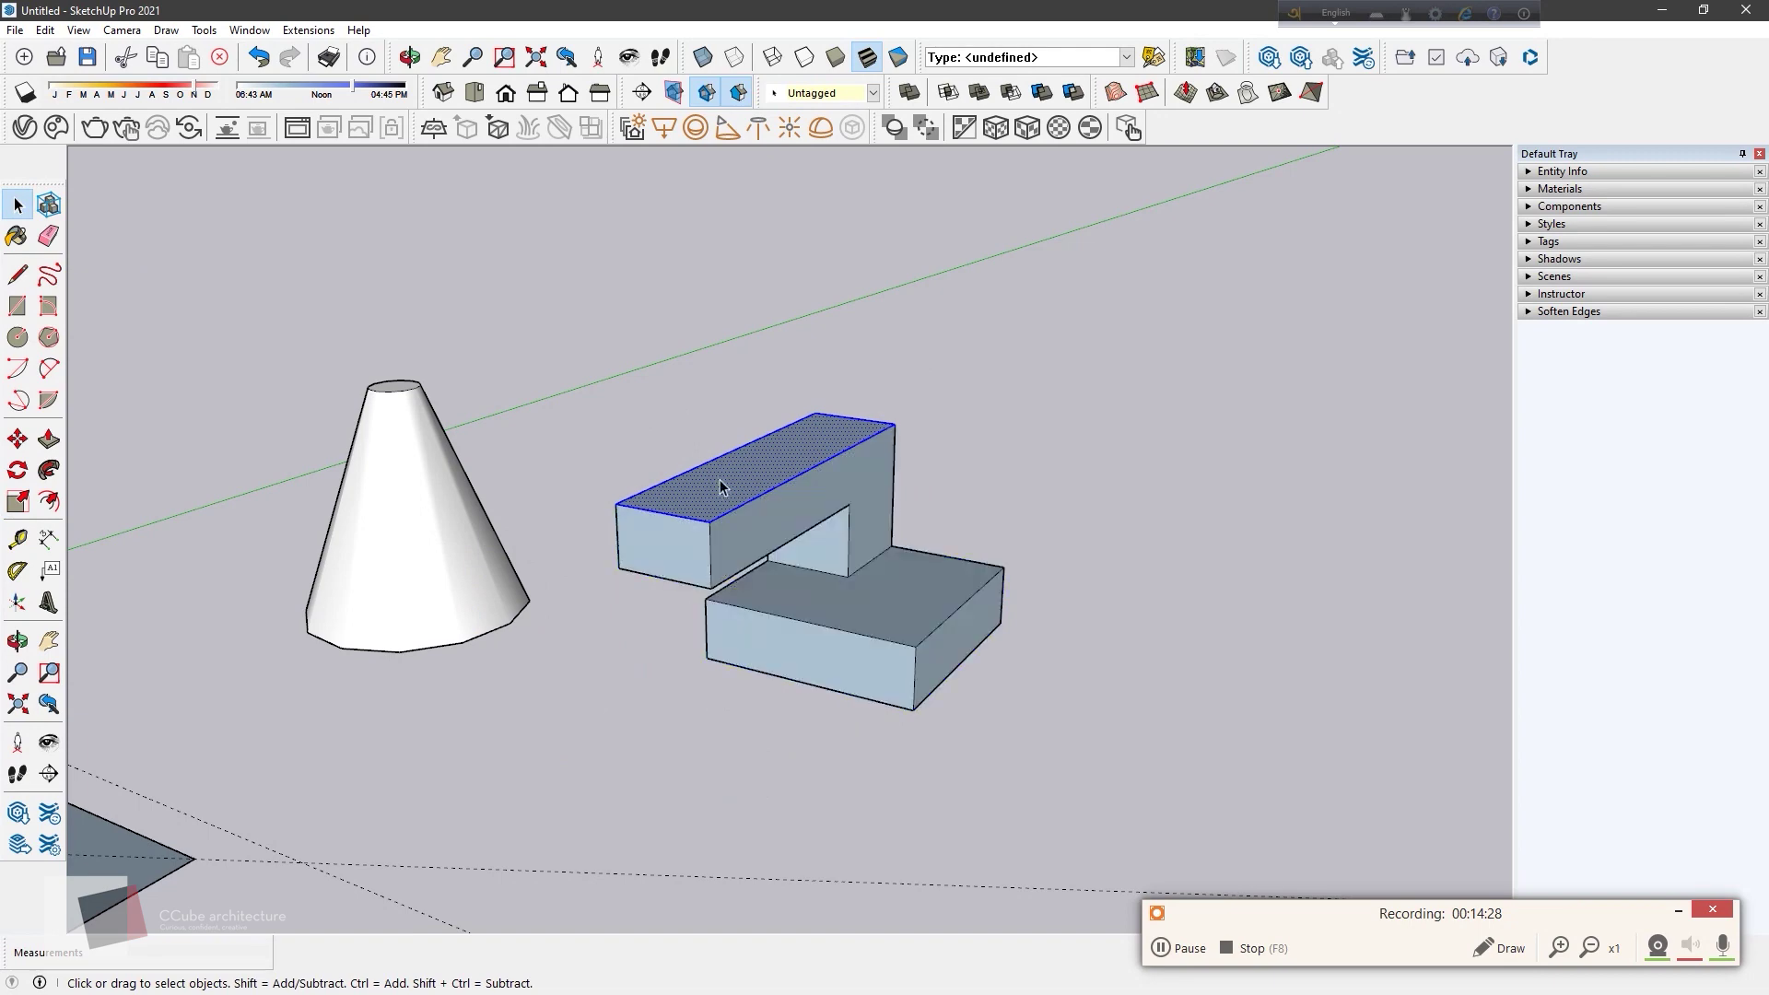
pyautogui.press('s')
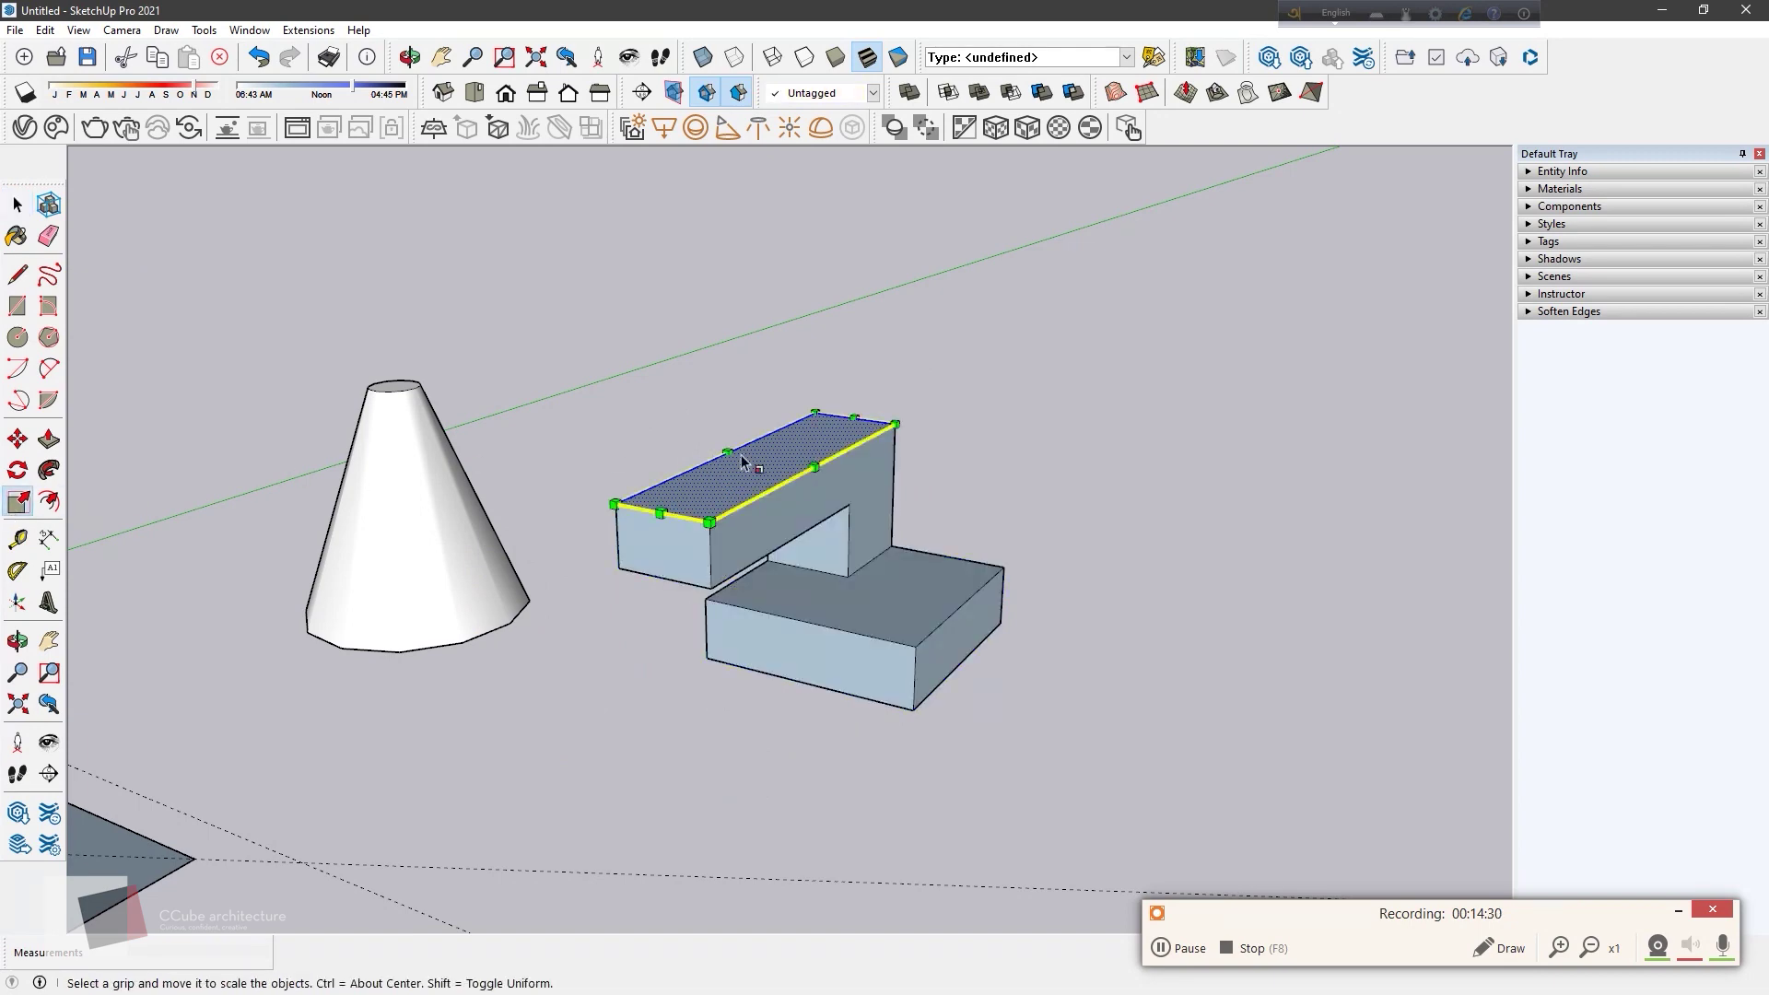
pyautogui.press('space')
pyautogui.click(571, 479)
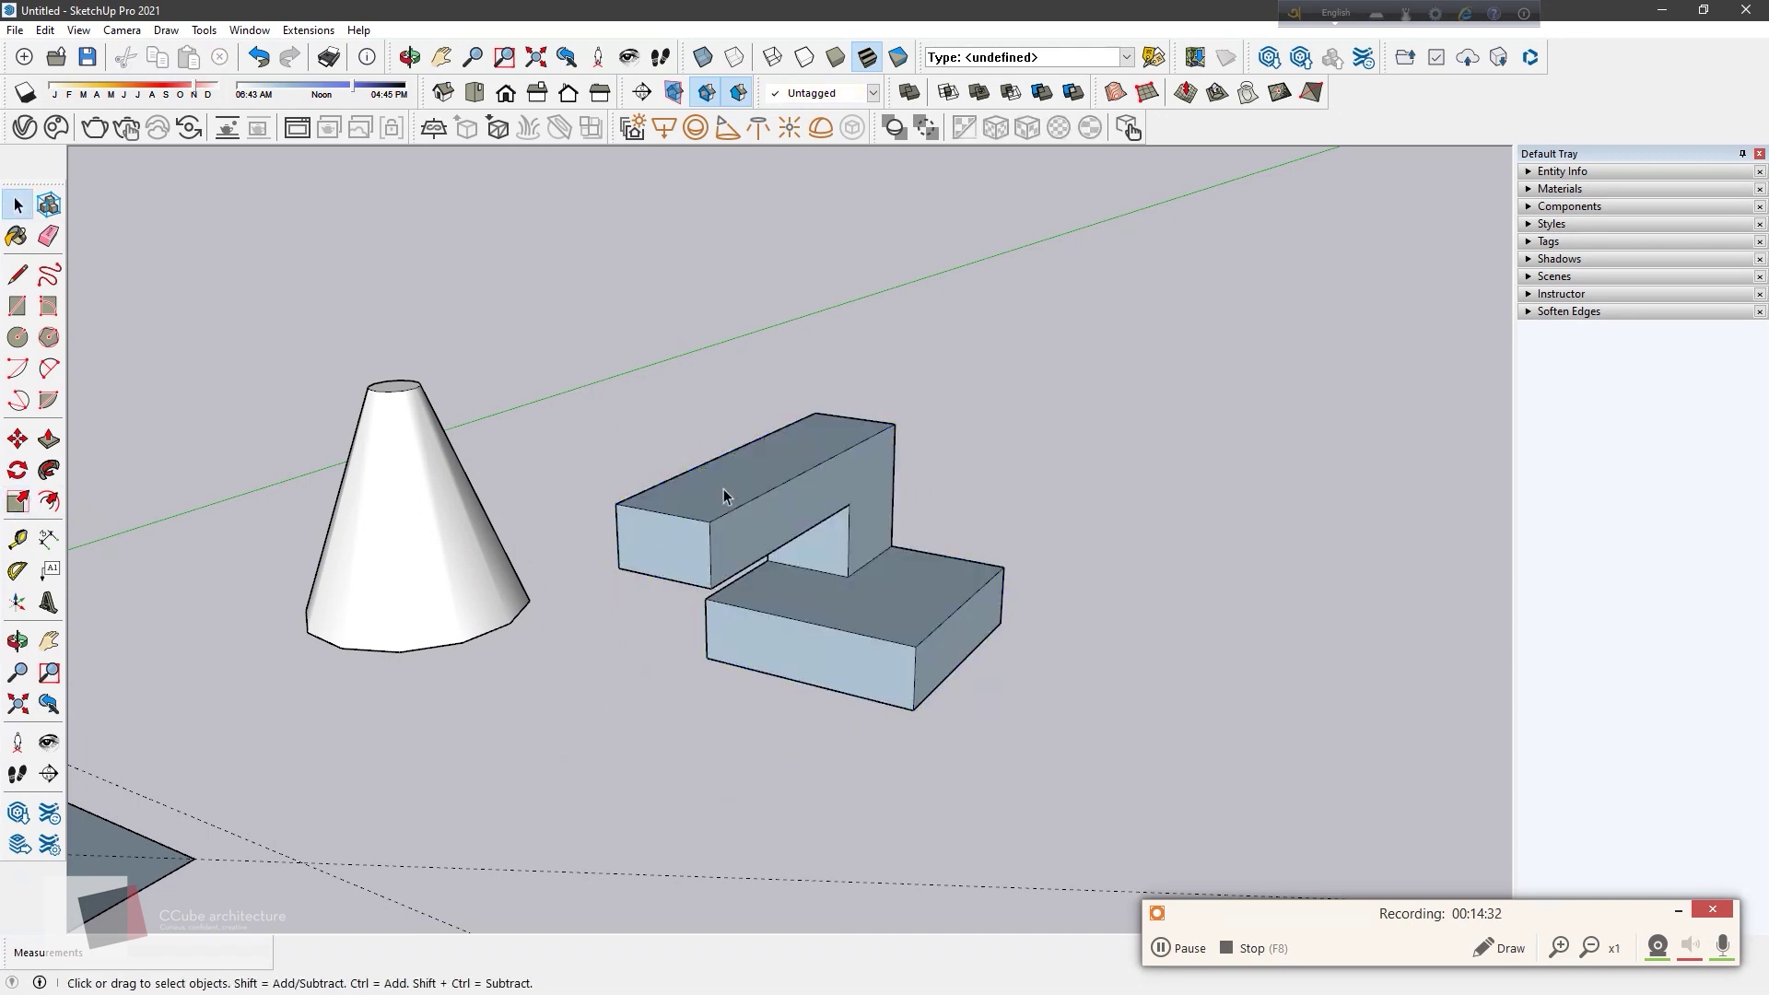
pyautogui.moveTo(724, 496); pyautogui.dragTo(565, 375, button='middle')
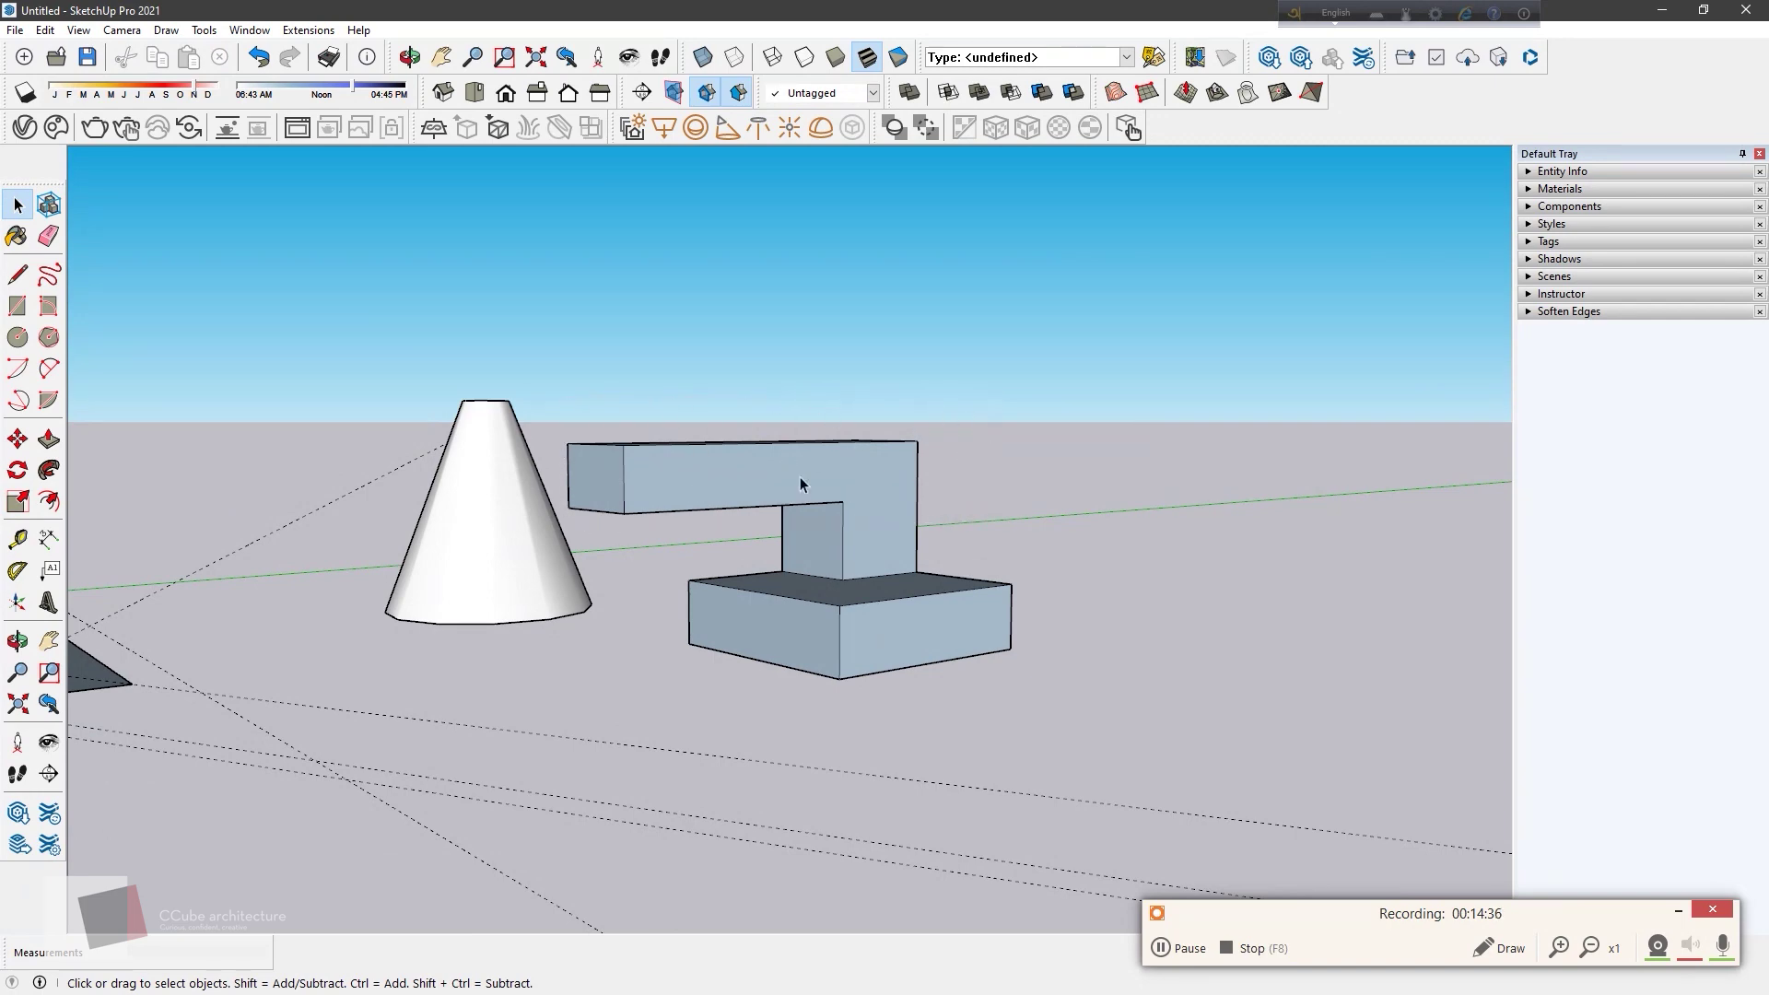
# Step: Select the overhanging arm's top face and its lower edge, orbiting around the blocks
pyautogui.moveTo(799, 483); pyautogui.dragTo(1176, 446, button='middle')
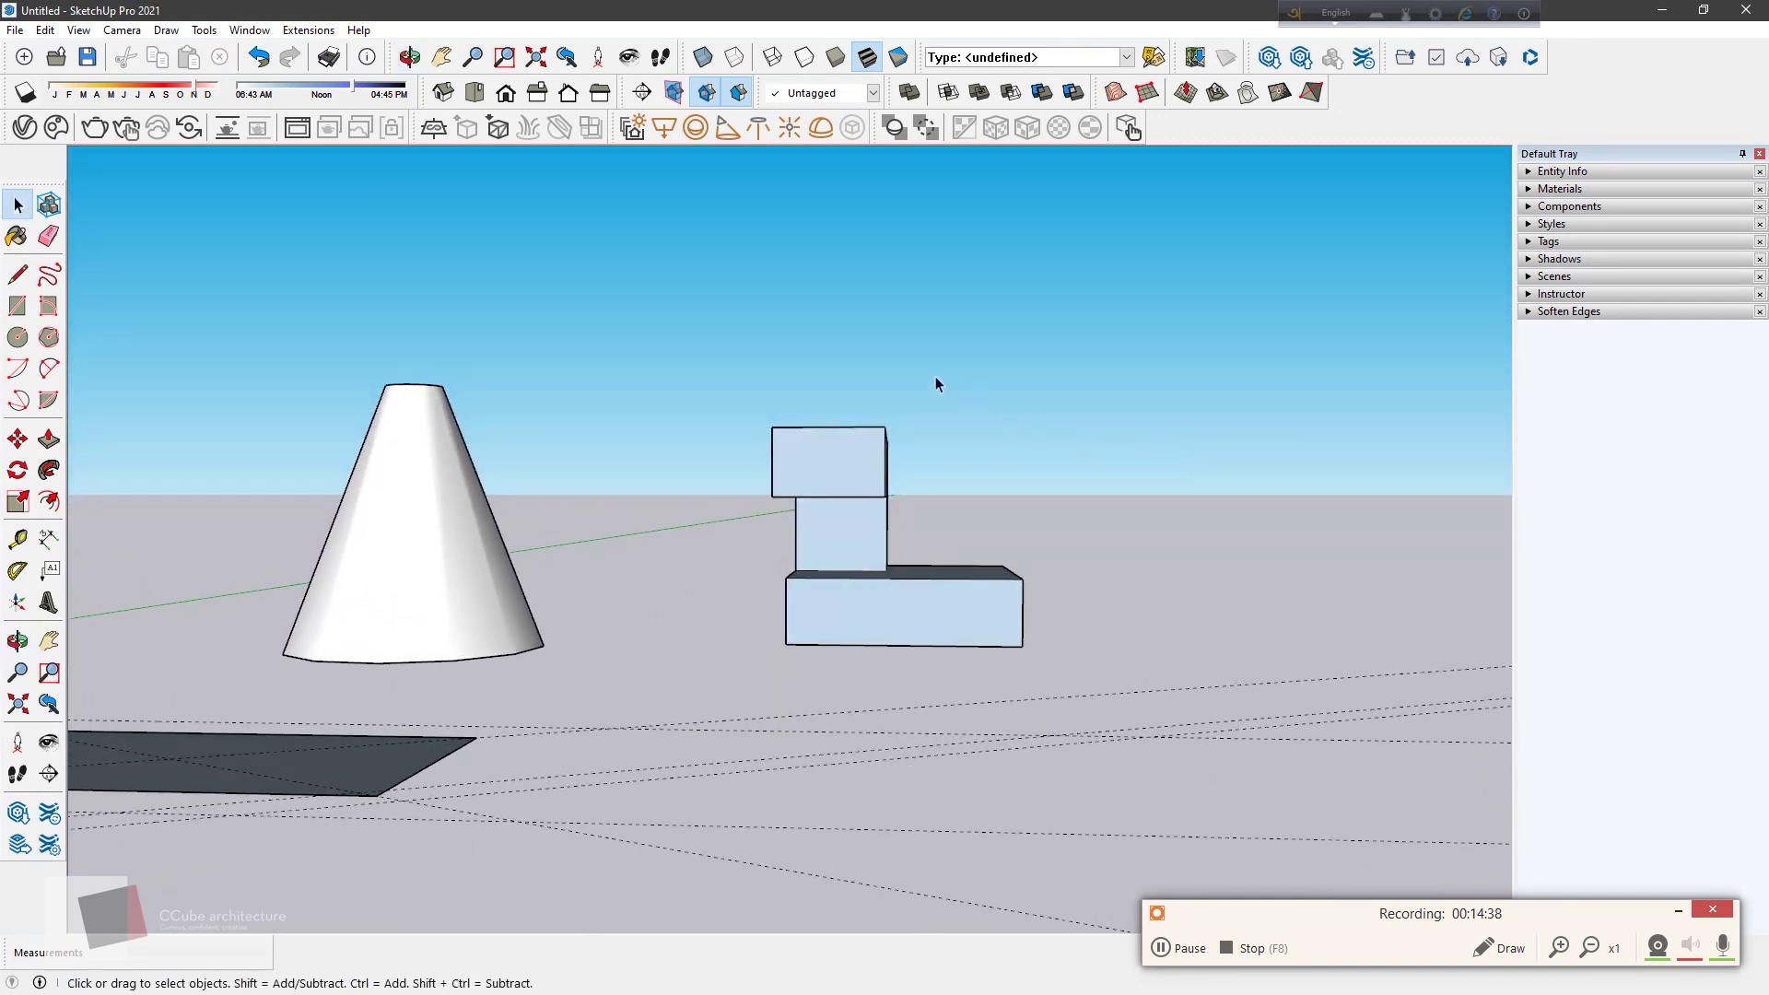
pyautogui.moveTo(1017, 497); pyautogui.dragTo(1043, 442, button='middle')
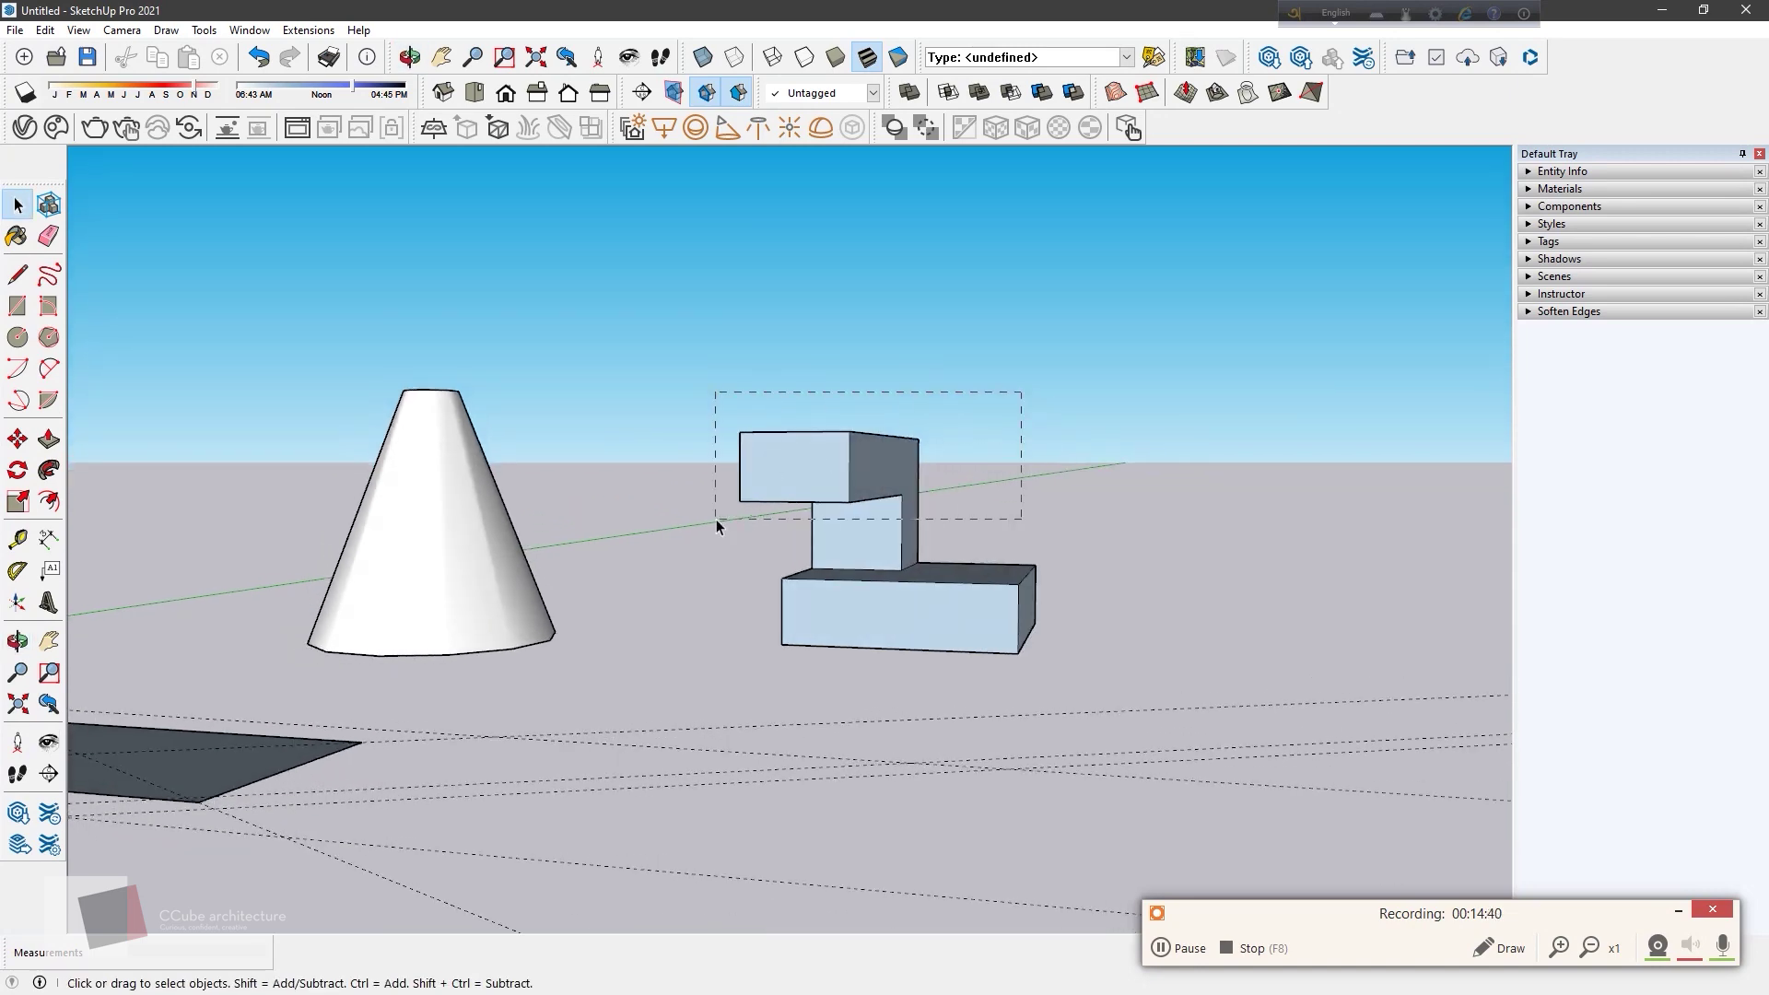
pyautogui.moveTo(716, 518); pyautogui.dragTo(716, 518)
pyautogui.moveTo(755, 522); pyautogui.dragTo(1009, 572, button='middle')
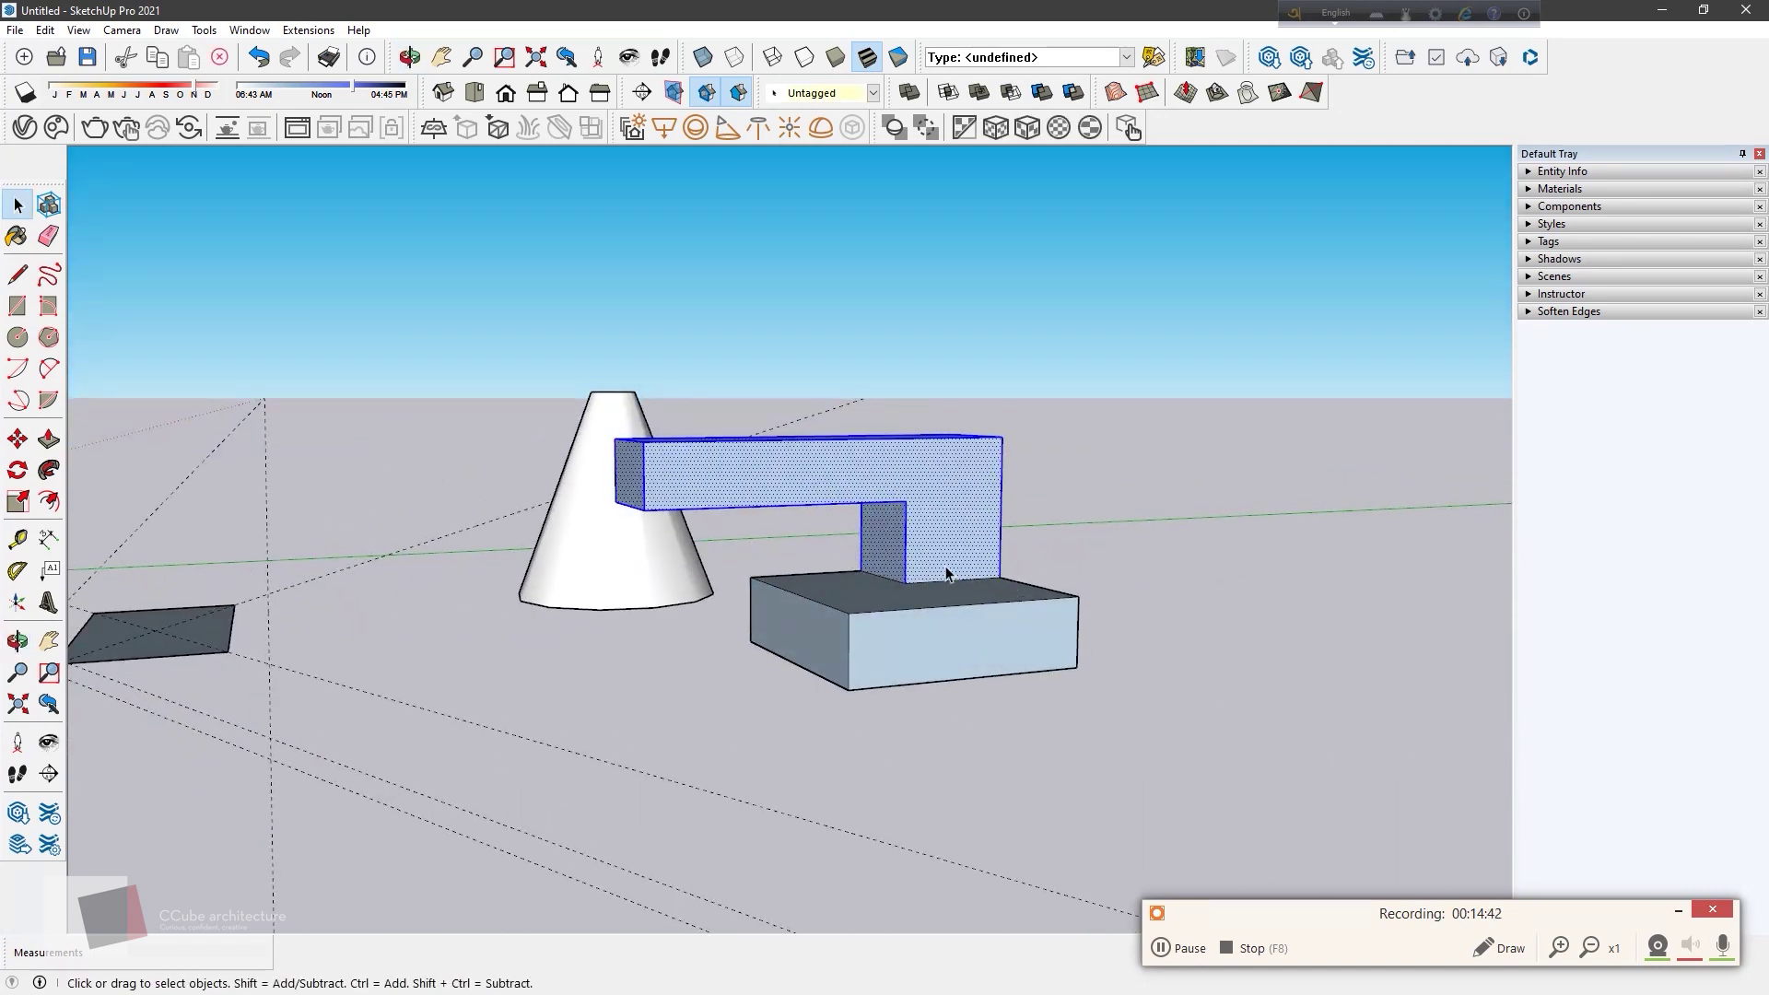
pyautogui.click(614, 739)
pyautogui.moveTo(614, 739)
pyautogui.mouseDown(button='middle')
pyautogui.moveTo(829, 750)
pyautogui.moveTo(749, 578)
pyautogui.moveTo(762, 481)
pyautogui.mouseUp(button='middle')
pyautogui.click(761, 484)
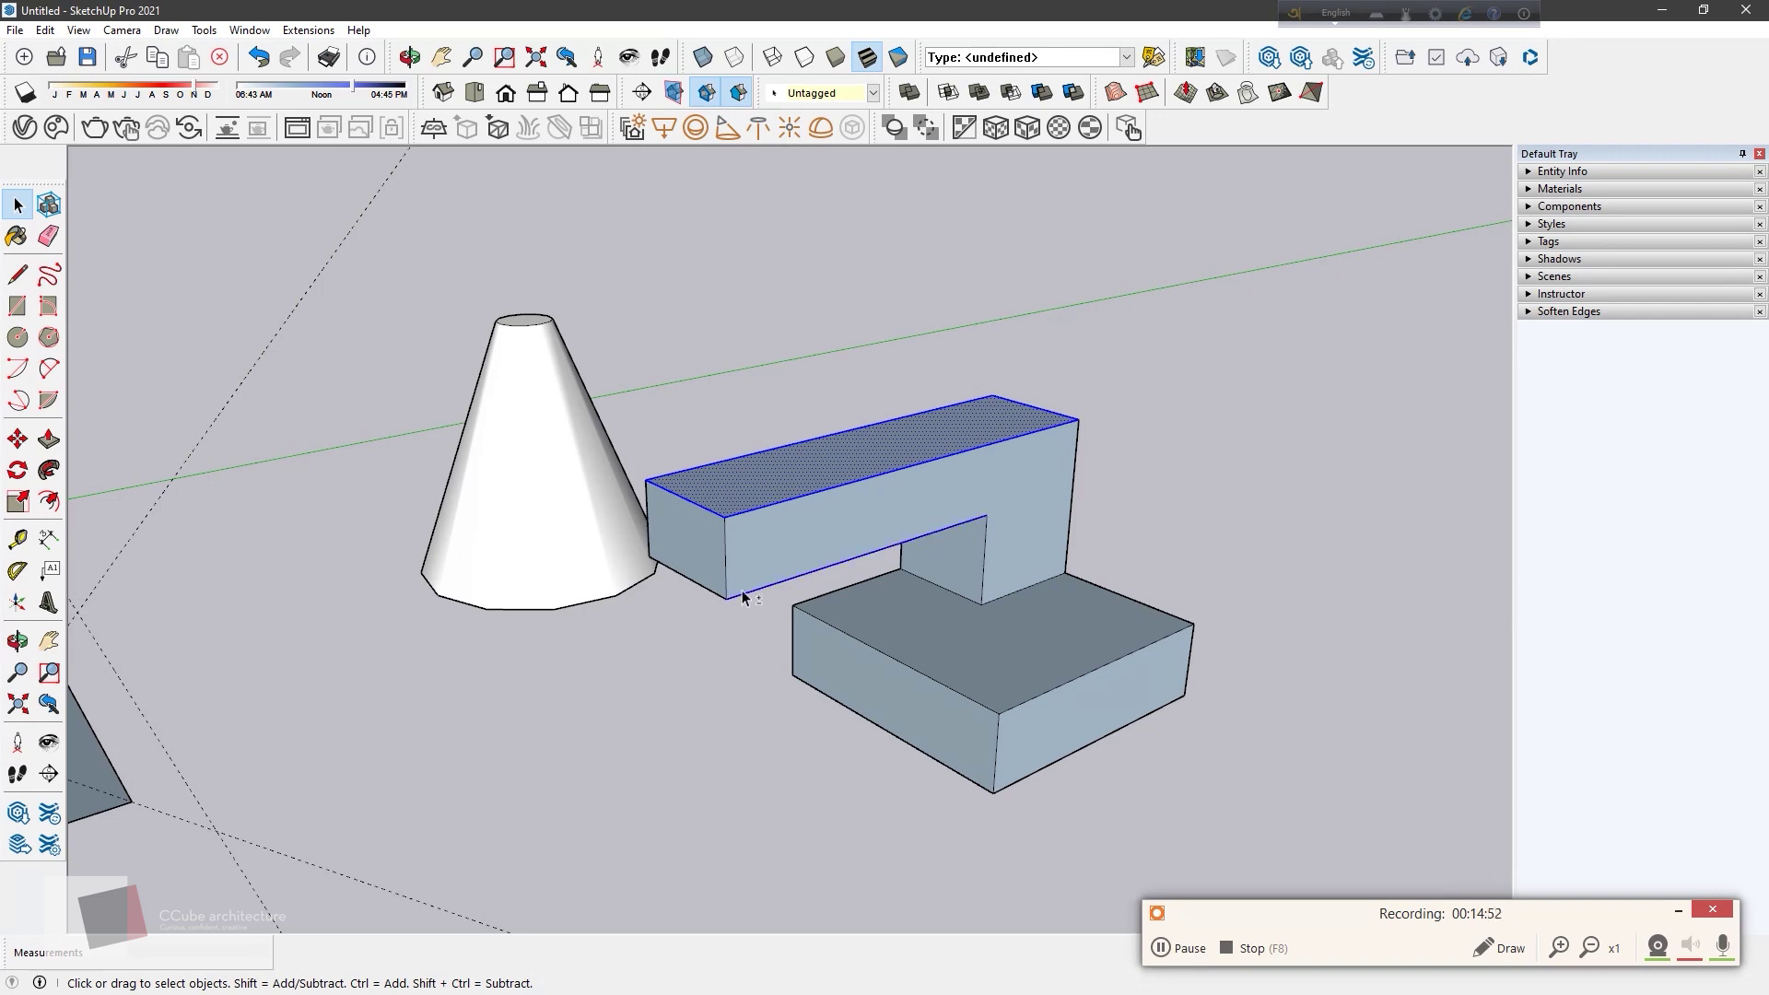
pyautogui.moveTo(743, 597)
pyautogui.mouseDown(button='middle')
pyautogui.moveTo(980, 559)
pyautogui.moveTo(1413, 594)
pyautogui.mouseUp(button='middle')
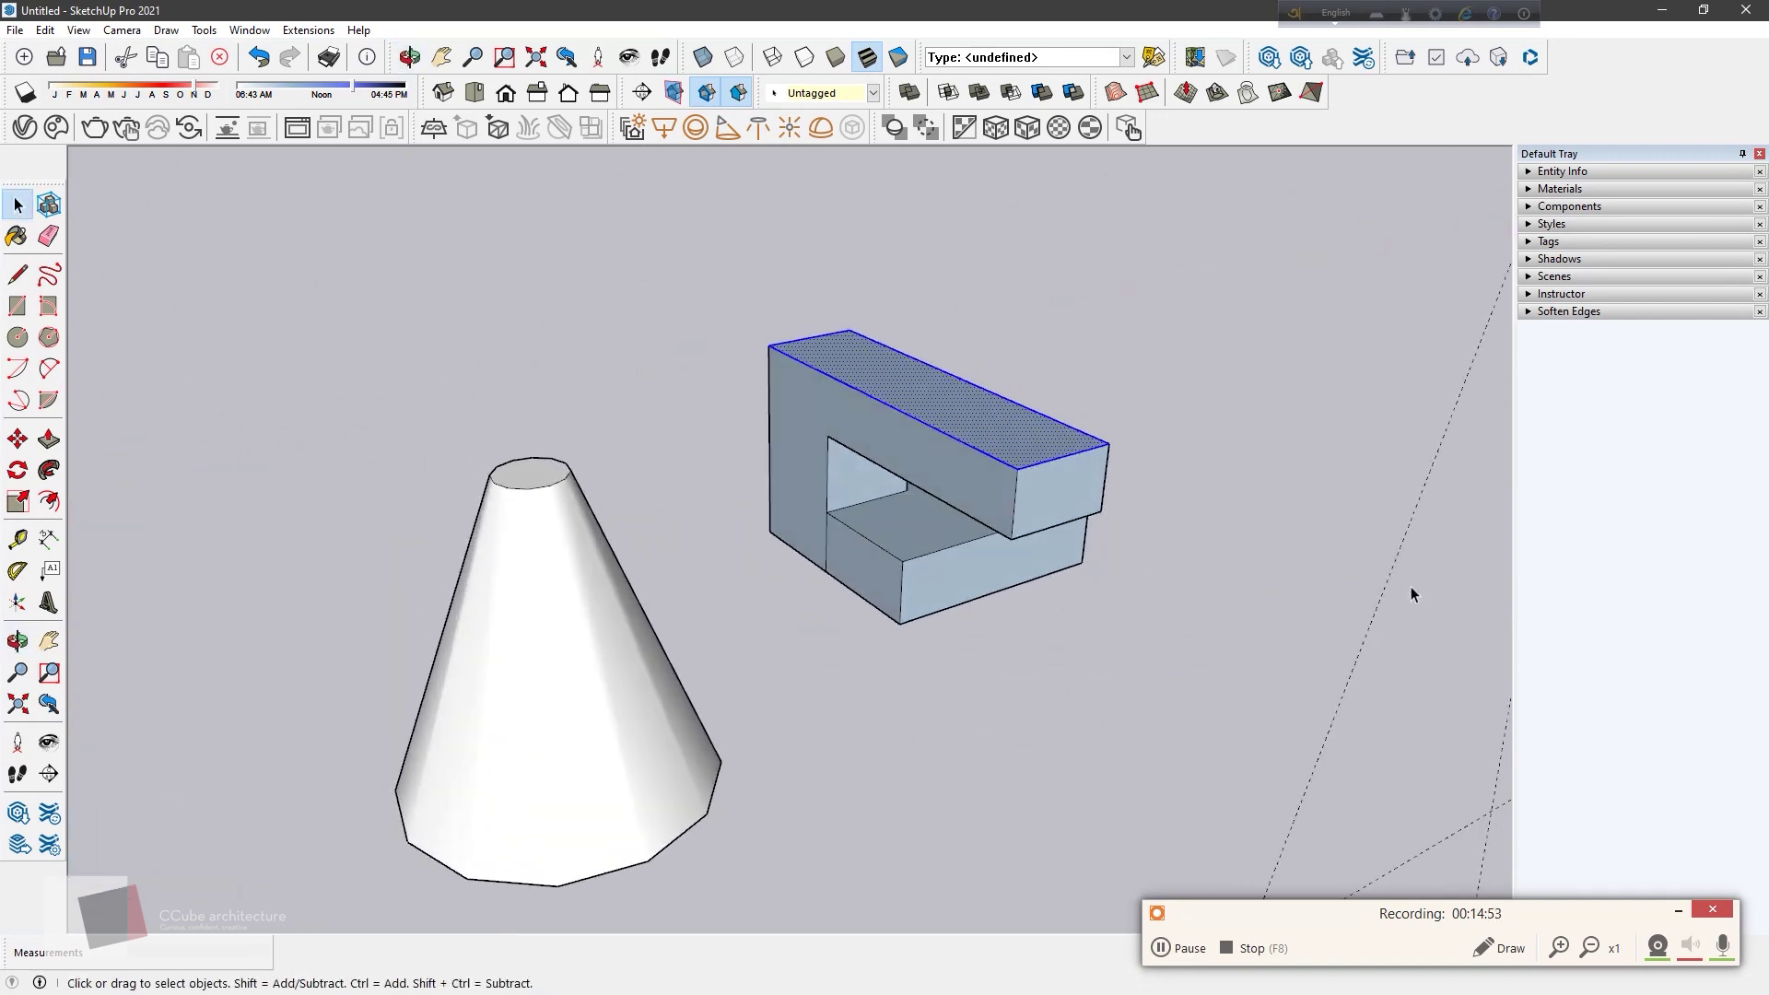
pyautogui.keyDown('shift'); pyautogui.click(959, 512); pyautogui.keyUp('shift')
pyautogui.moveTo(1039, 529)
pyautogui.mouseDown(button='middle')
pyautogui.moveTo(592, 466)
pyautogui.moveTo(99, 676)
pyautogui.mouseUp(button='middle')
# Step: Scale the arm from its left-end grip to 0.62 along the green axis, after cancelling one attempt
pyautogui.click(18, 503)
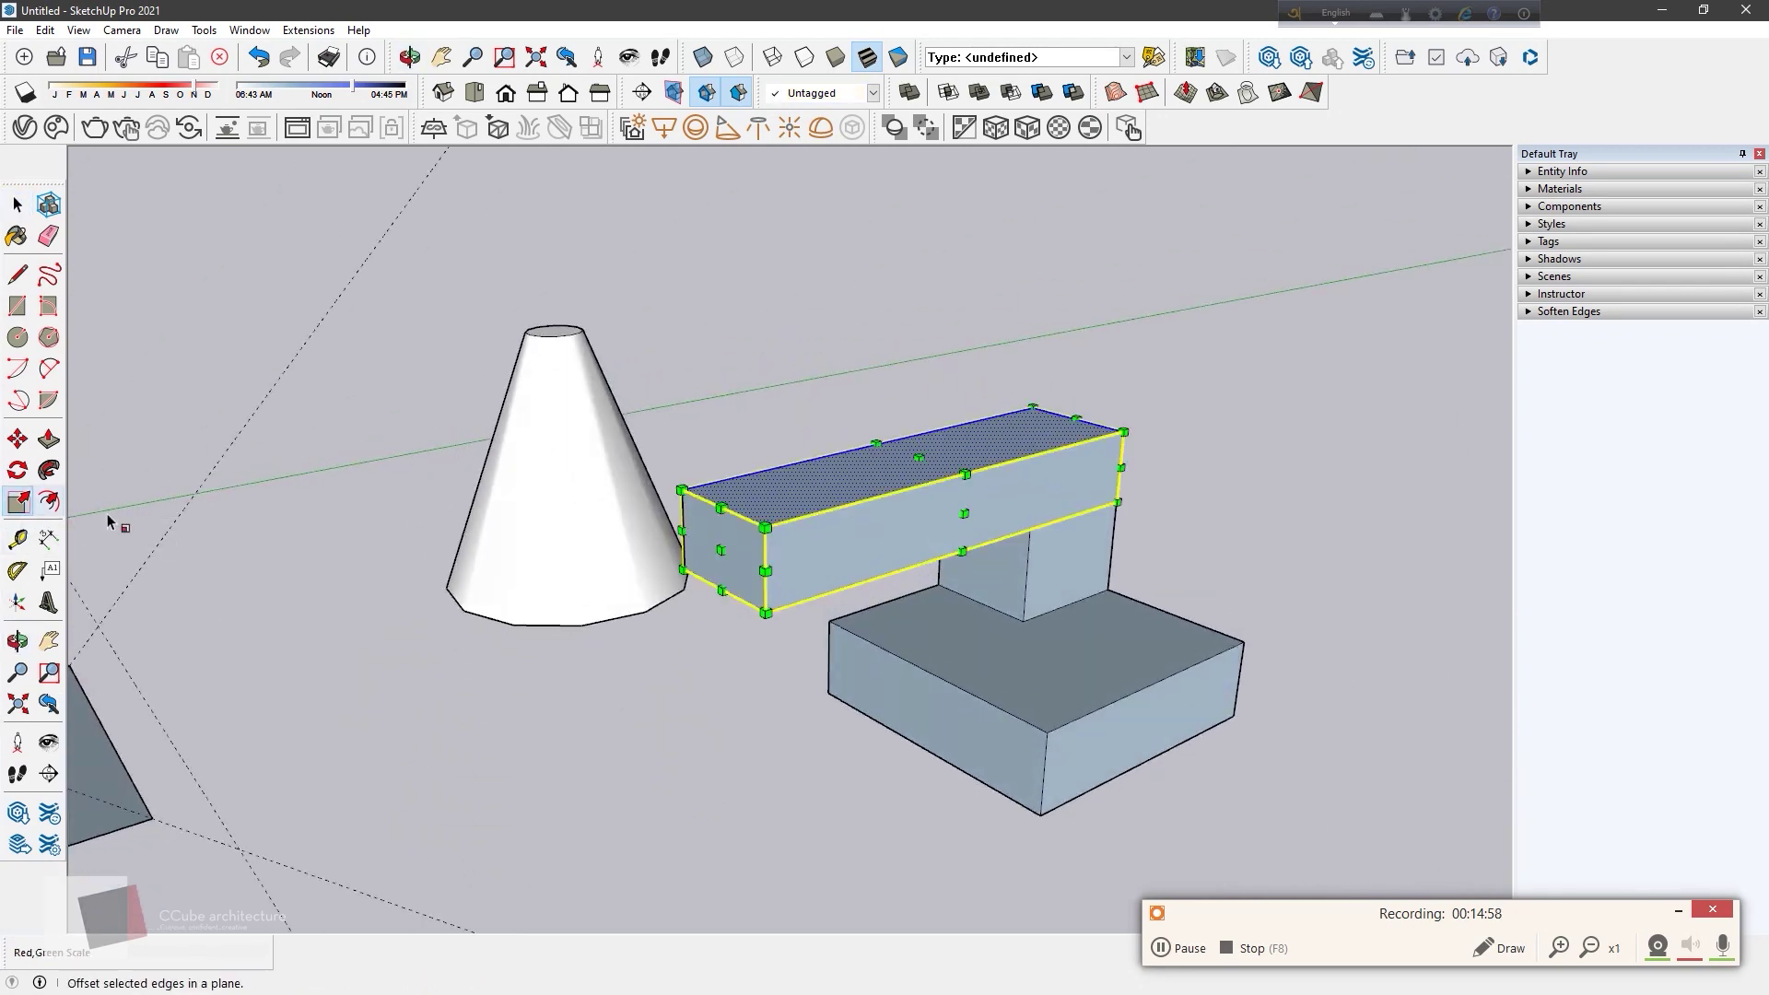
pyautogui.scroll(3, 872, 553)
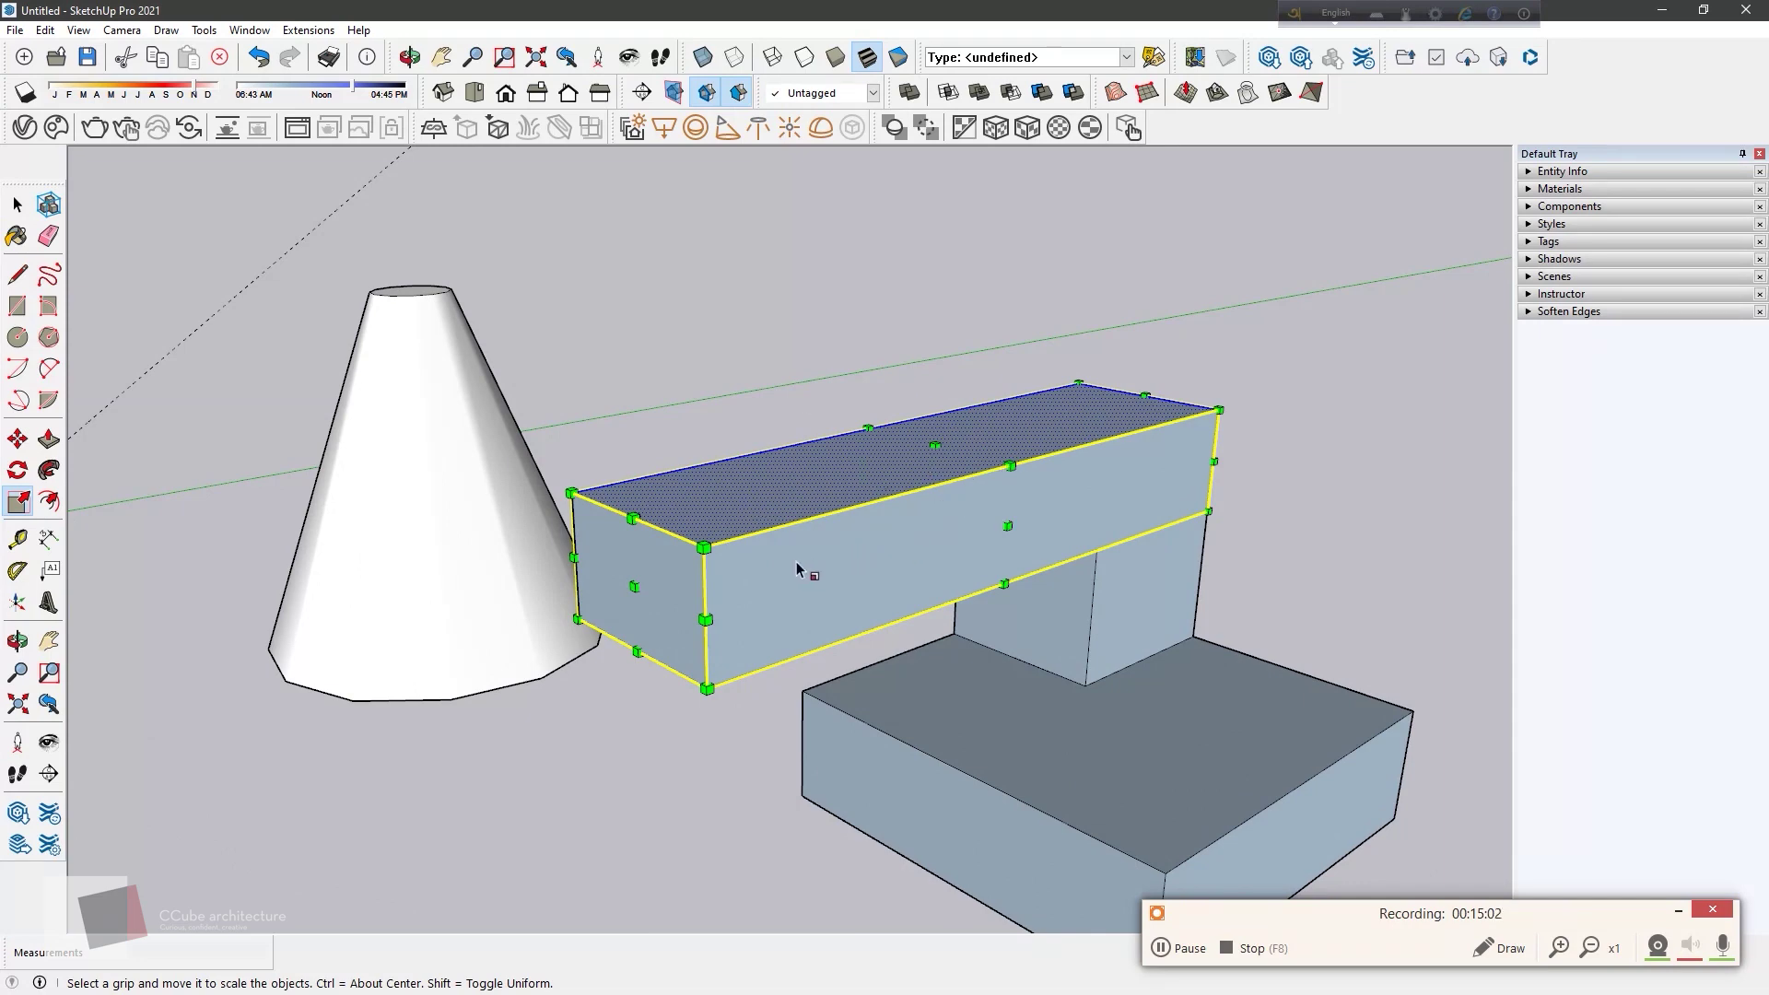
pyautogui.moveTo(771, 612); pyautogui.dragTo(762, 517, button='middle')
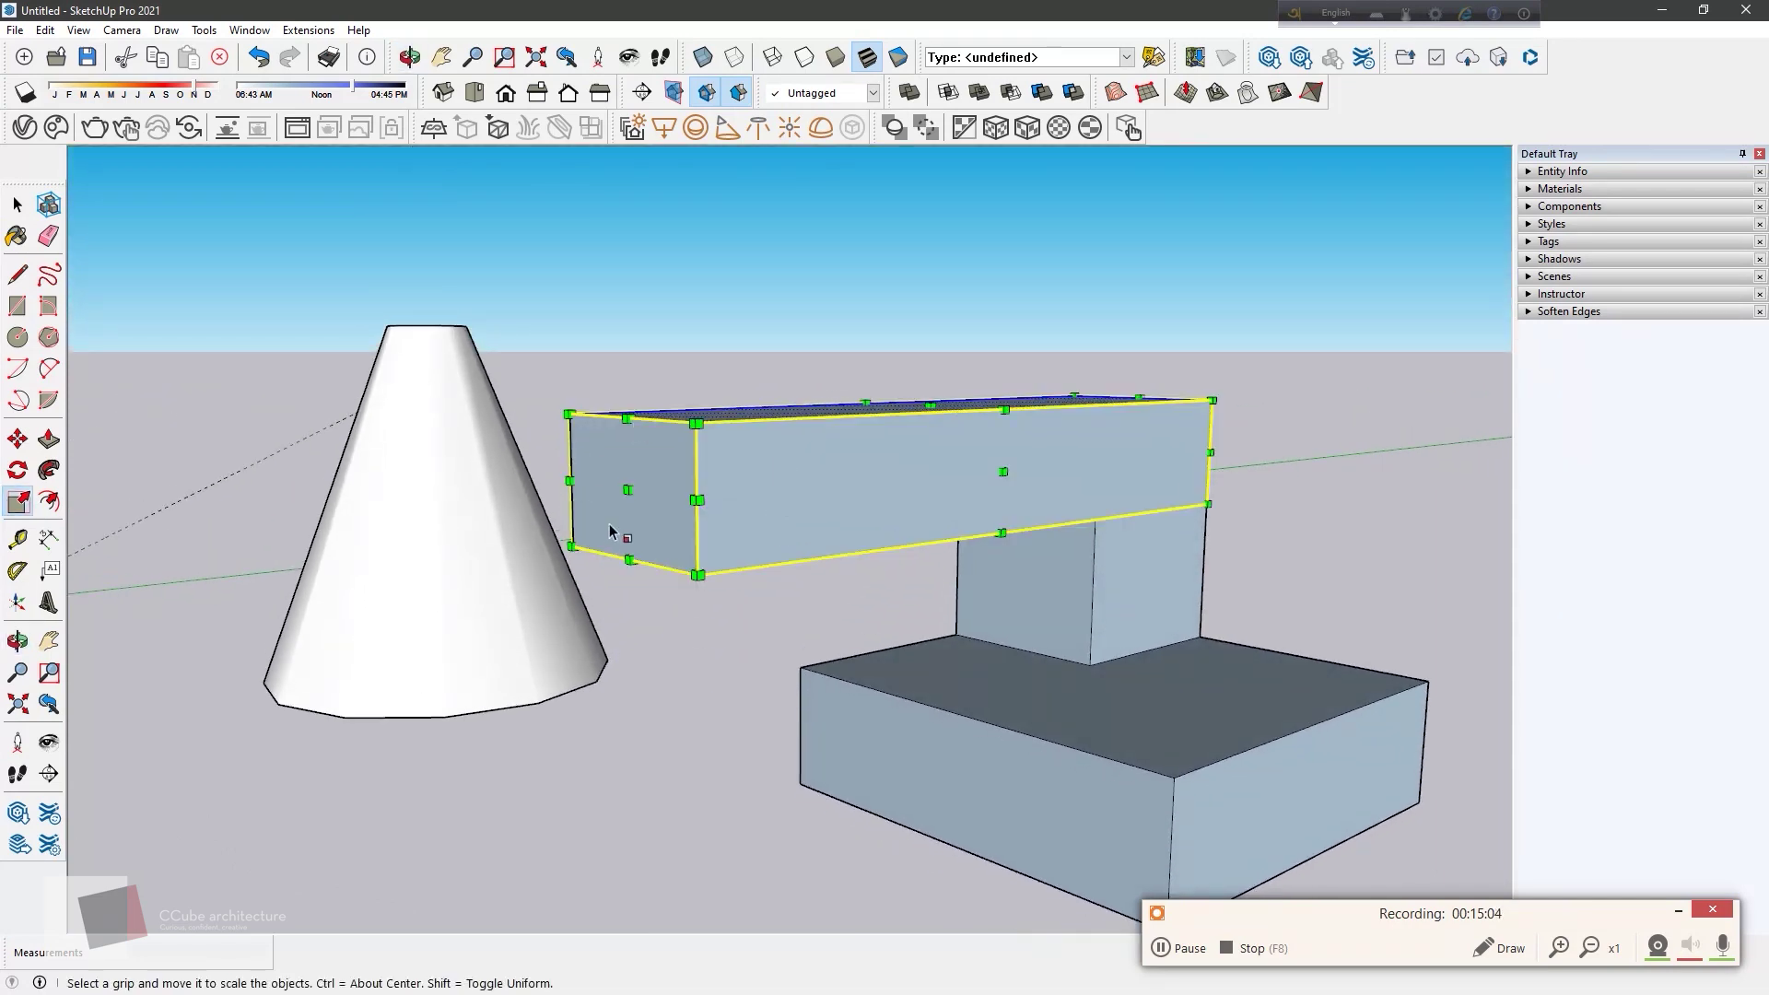
pyautogui.moveTo(610, 524); pyautogui.dragTo(760, 422, button='middle')
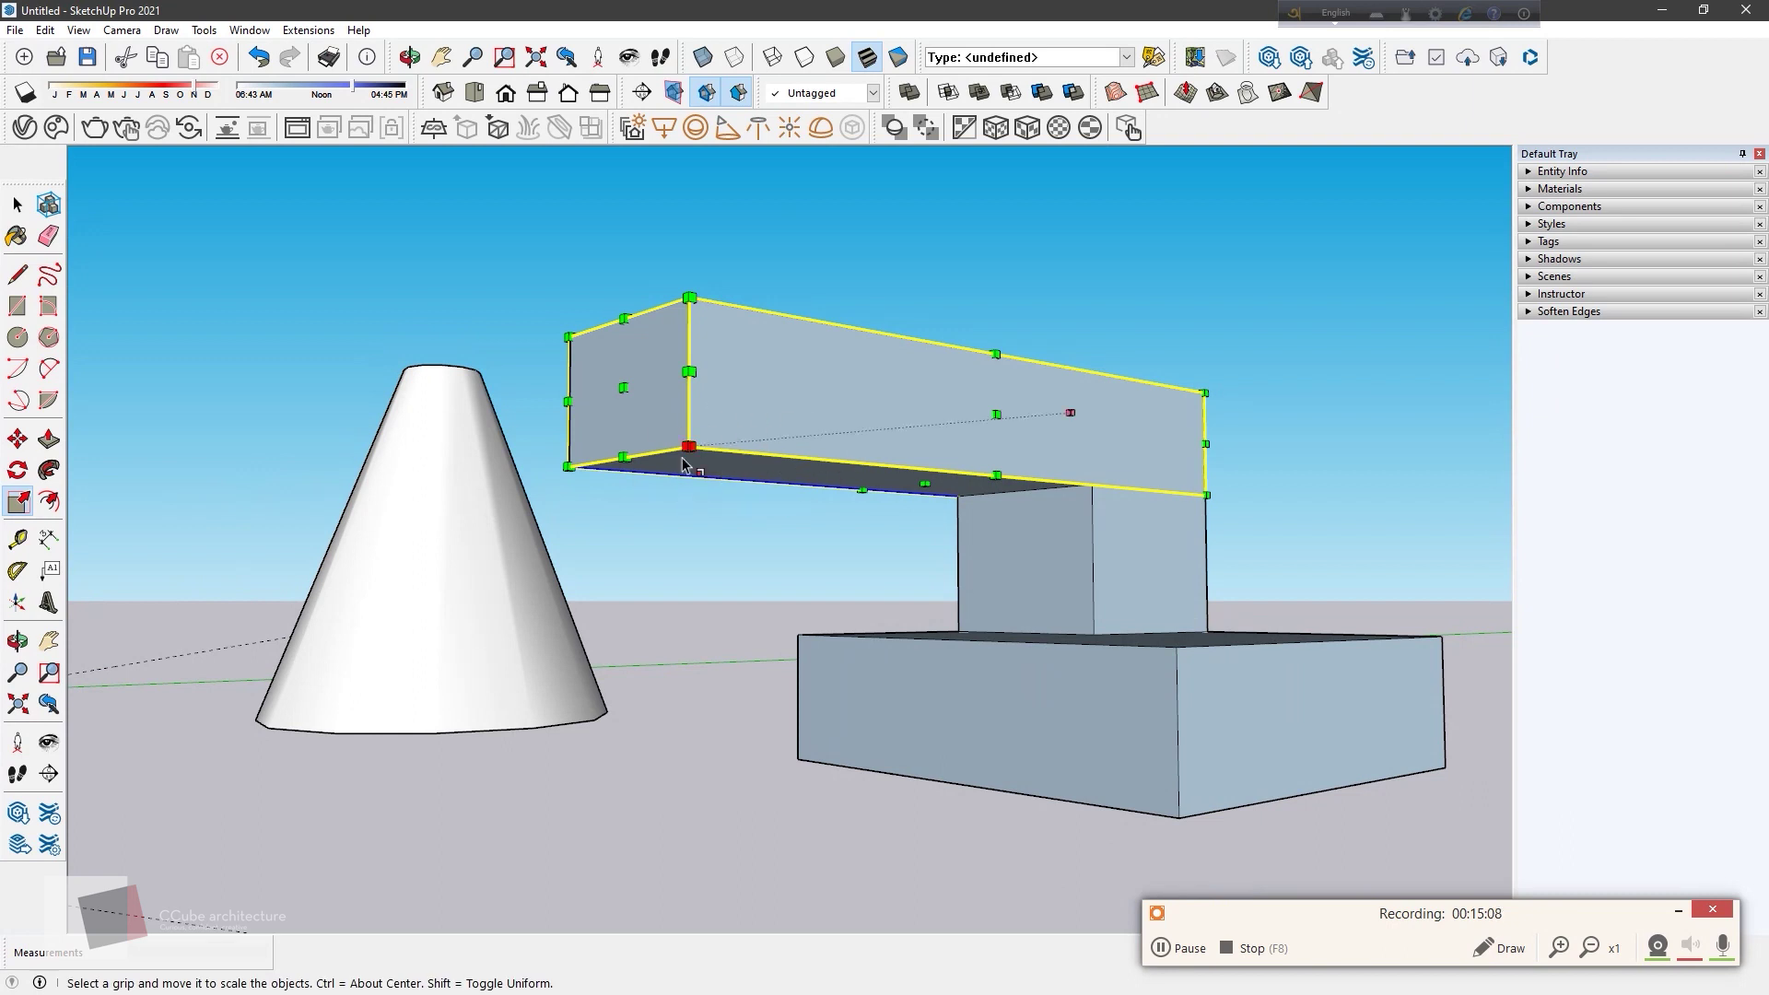
pyautogui.moveTo(744, 472)
pyautogui.mouseDown(button='middle')
pyautogui.moveTo(774, 442)
pyautogui.moveTo(738, 606)
pyautogui.mouseUp(button='middle')
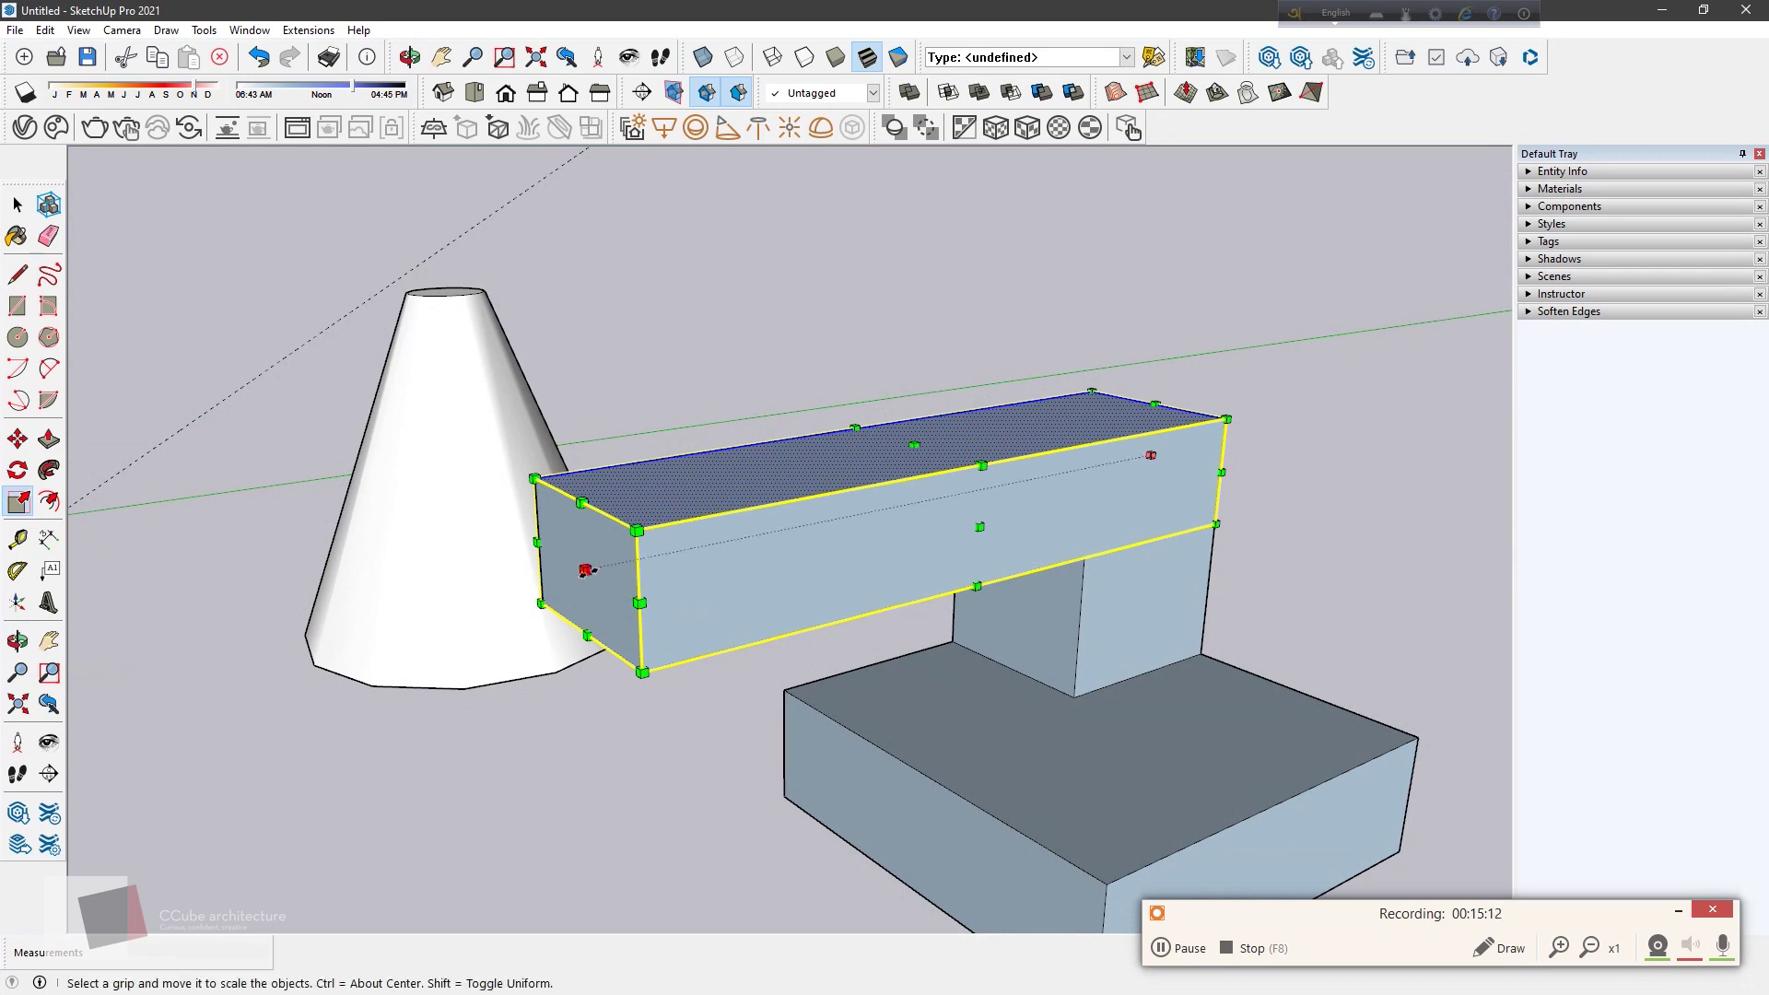
pyautogui.moveTo(638, 599)
pyautogui.mouseDown()
pyautogui.moveTo(829, 527)
pyautogui.moveTo(701, 571)
pyautogui.moveTo(876, 557)
pyautogui.moveTo(682, 611)
pyautogui.mouseUp()
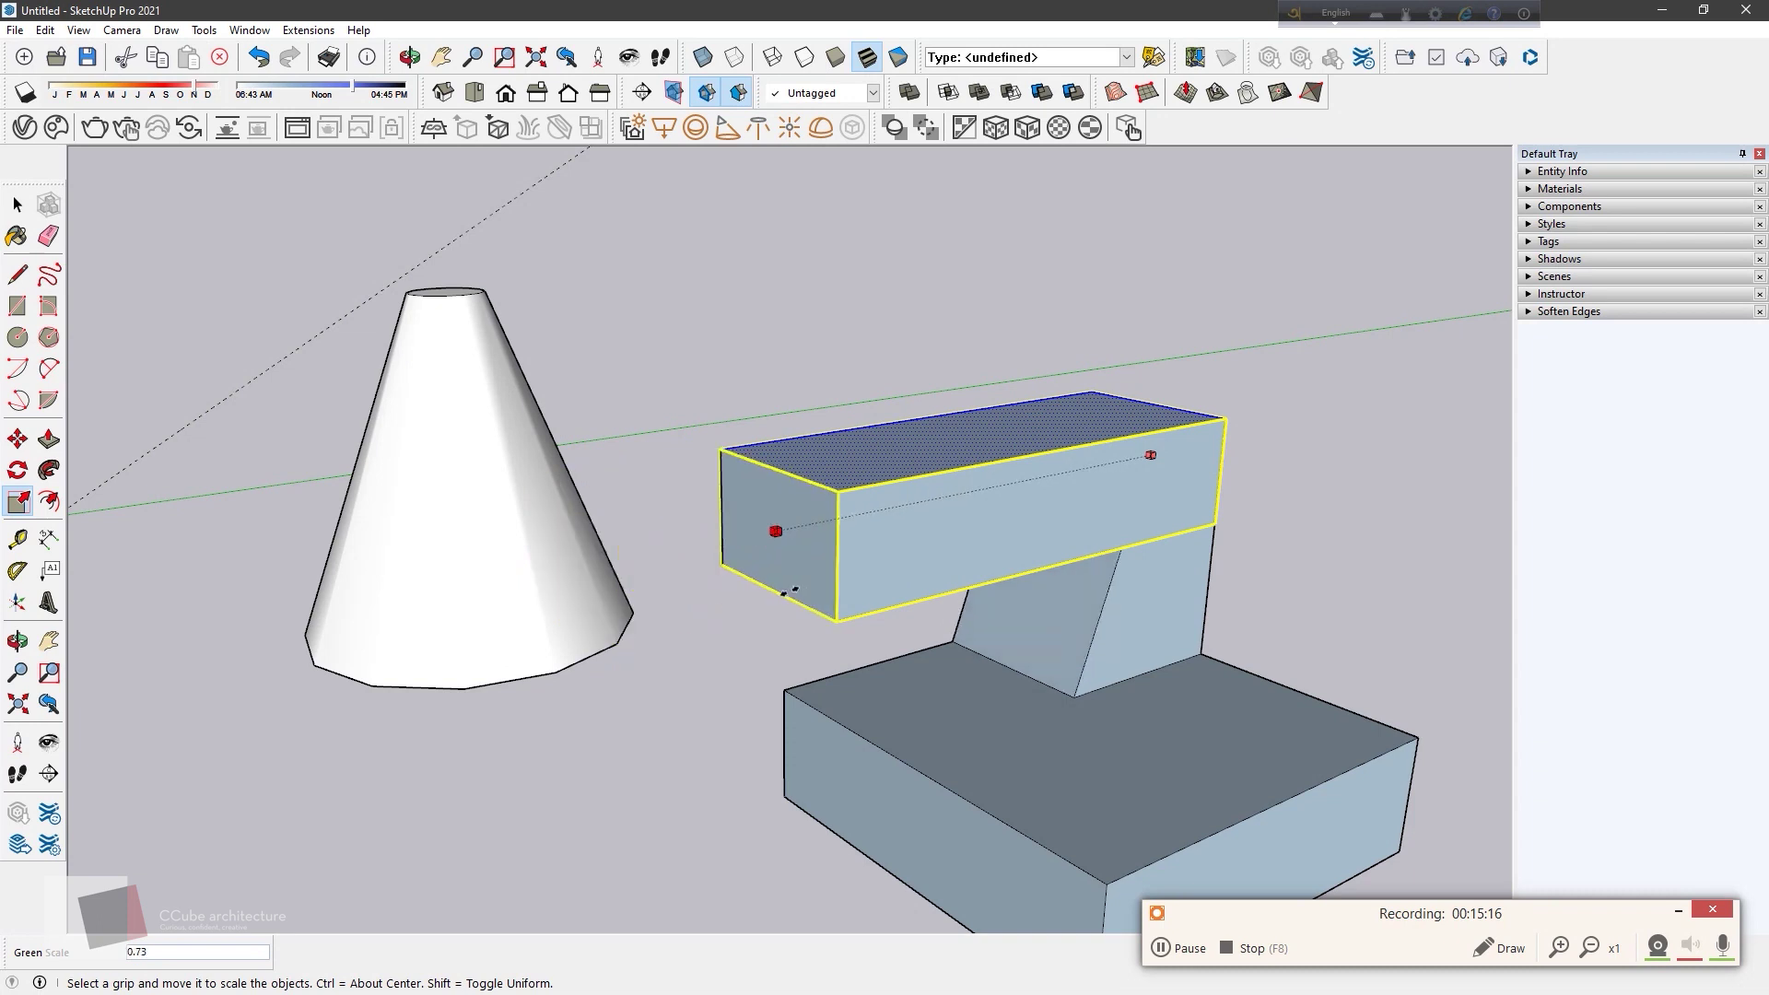
pyautogui.press('Escape')
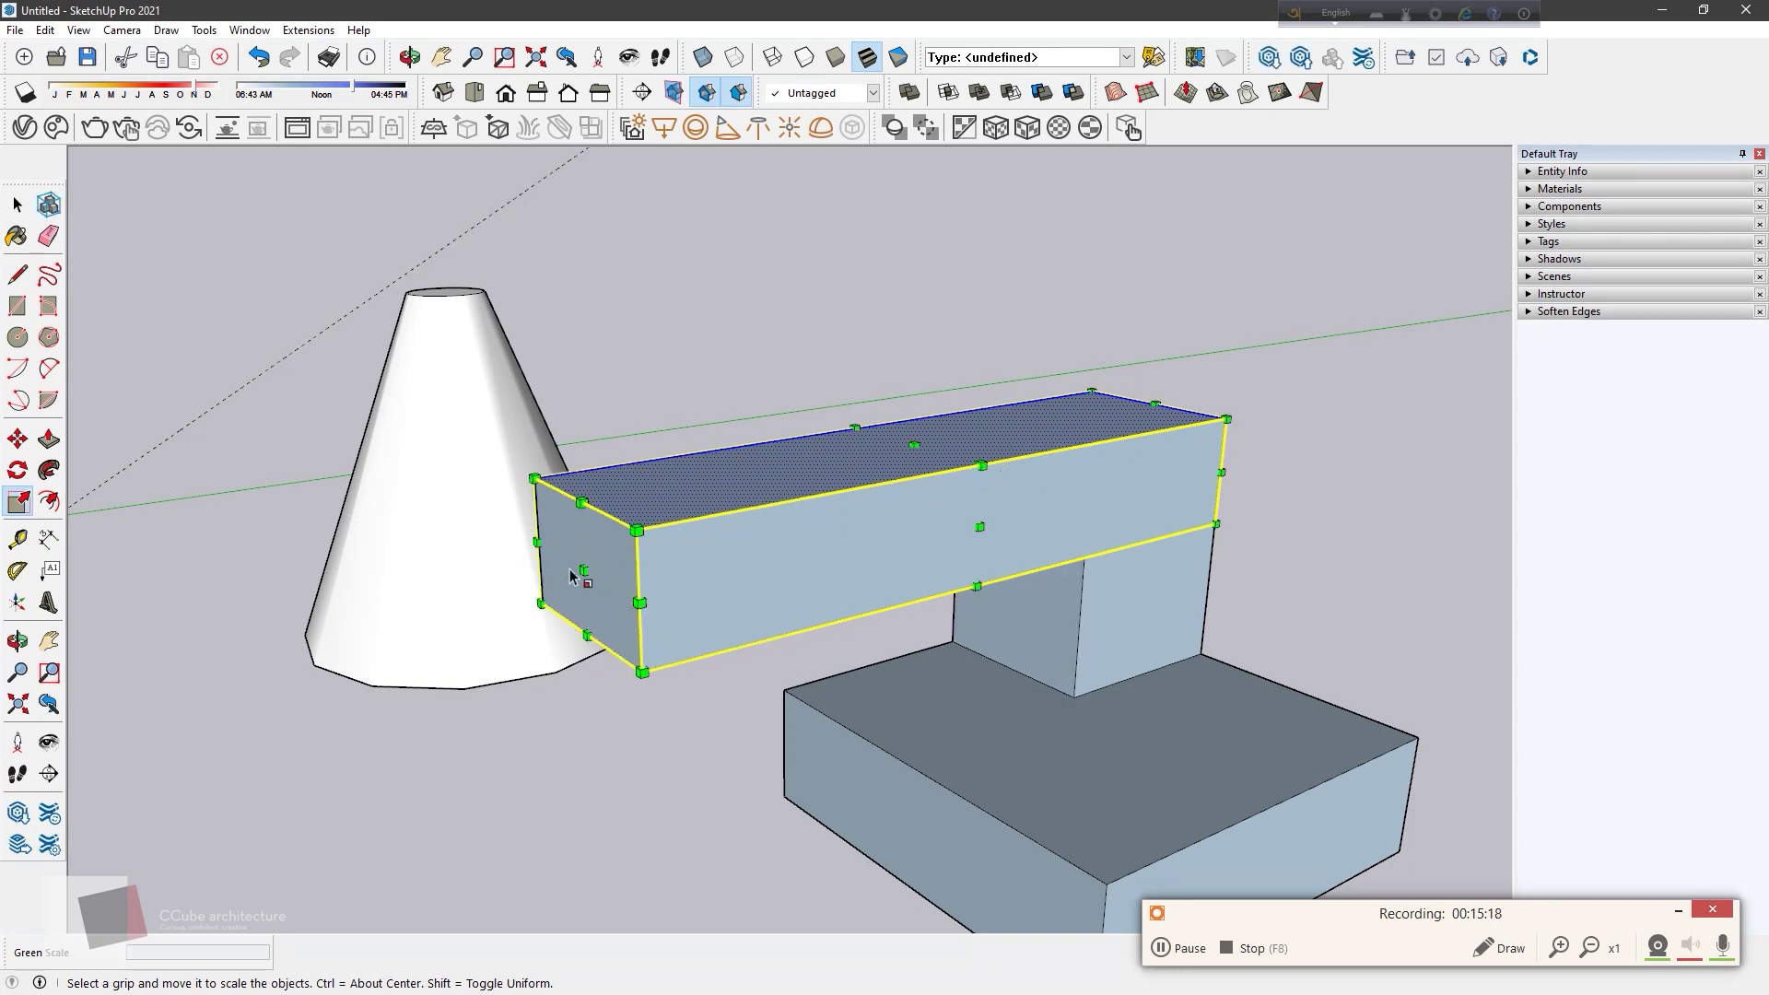
pyautogui.moveTo(585, 571); pyautogui.dragTo(834, 517)
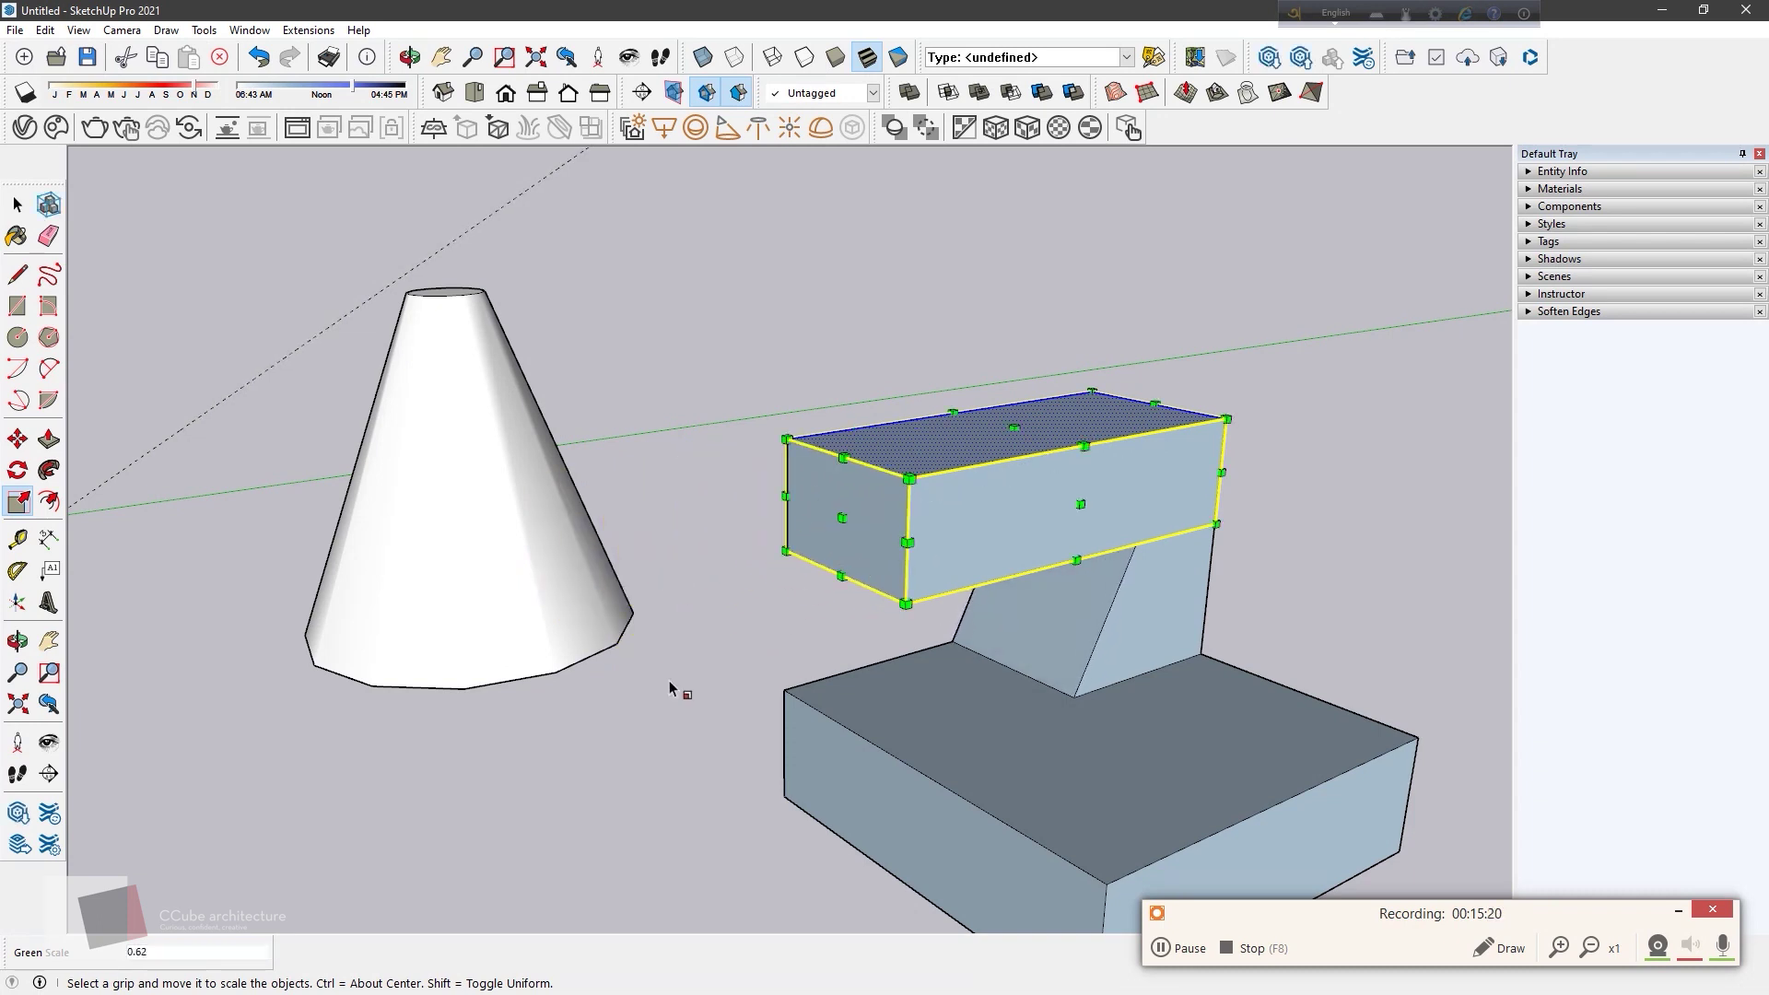
pyautogui.click(49, 203)
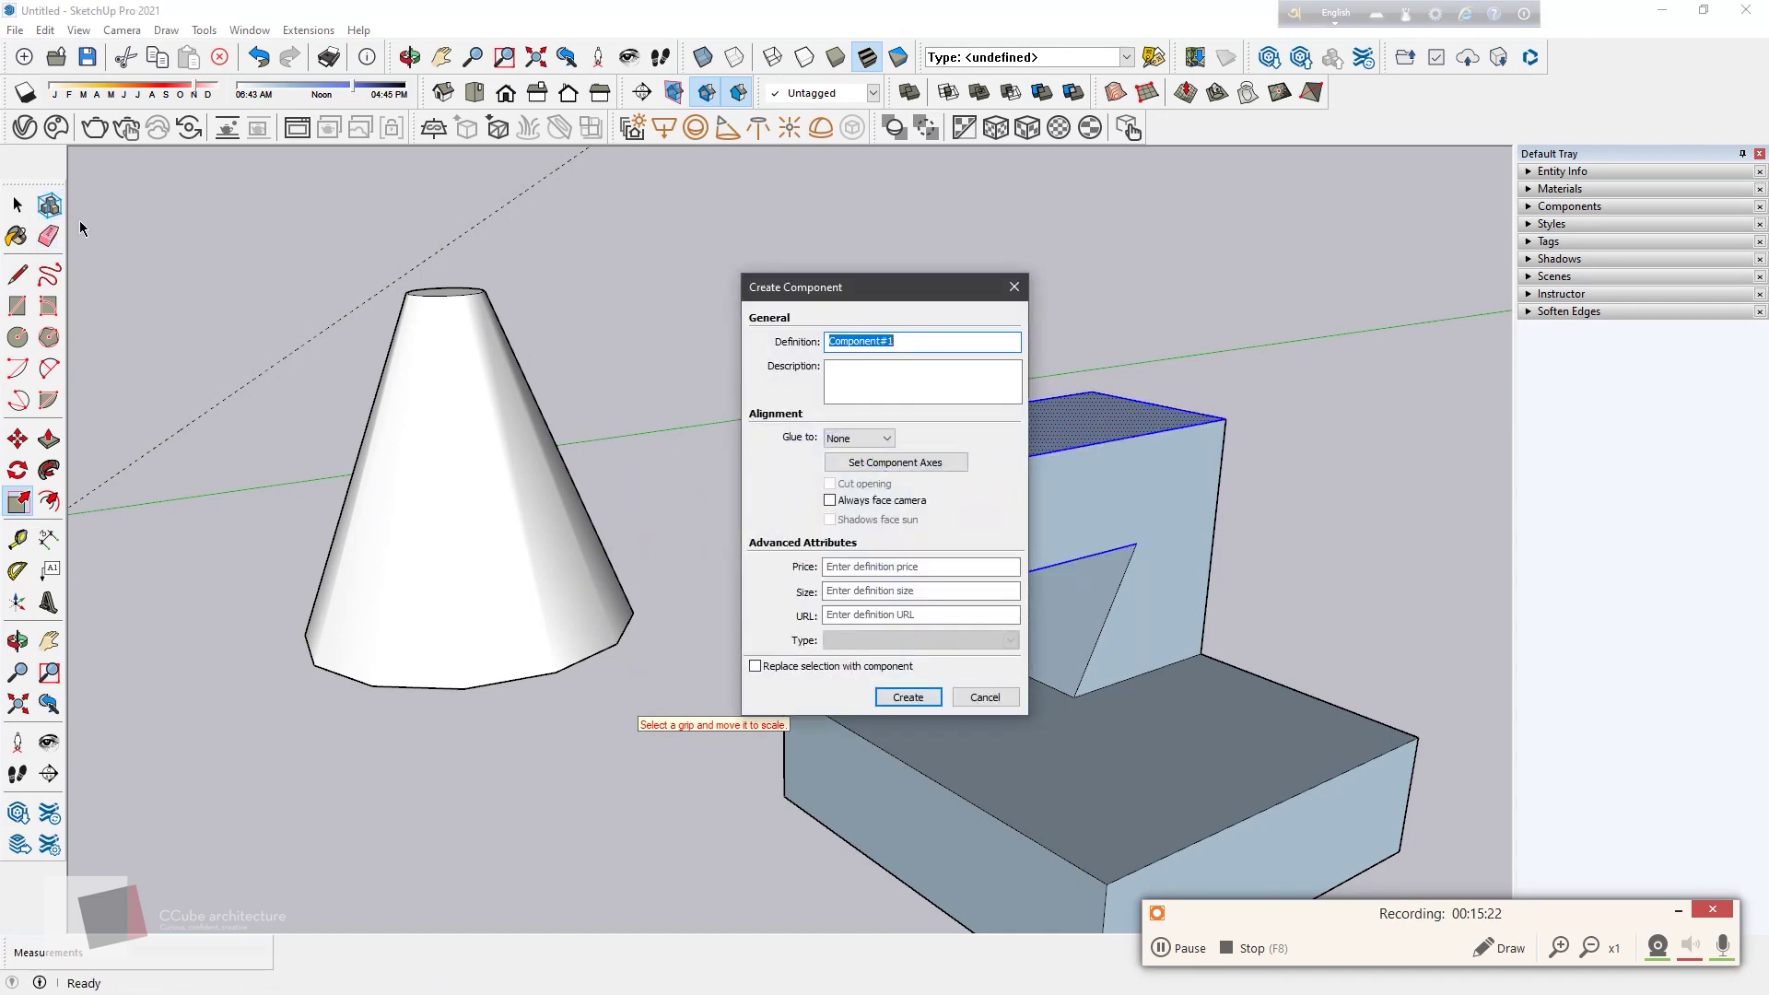
# Step: Move the slanted support's top edge 1.00 m so the face under the arm stands vertical
pyautogui.click(982, 698)
pyautogui.click(656, 449)
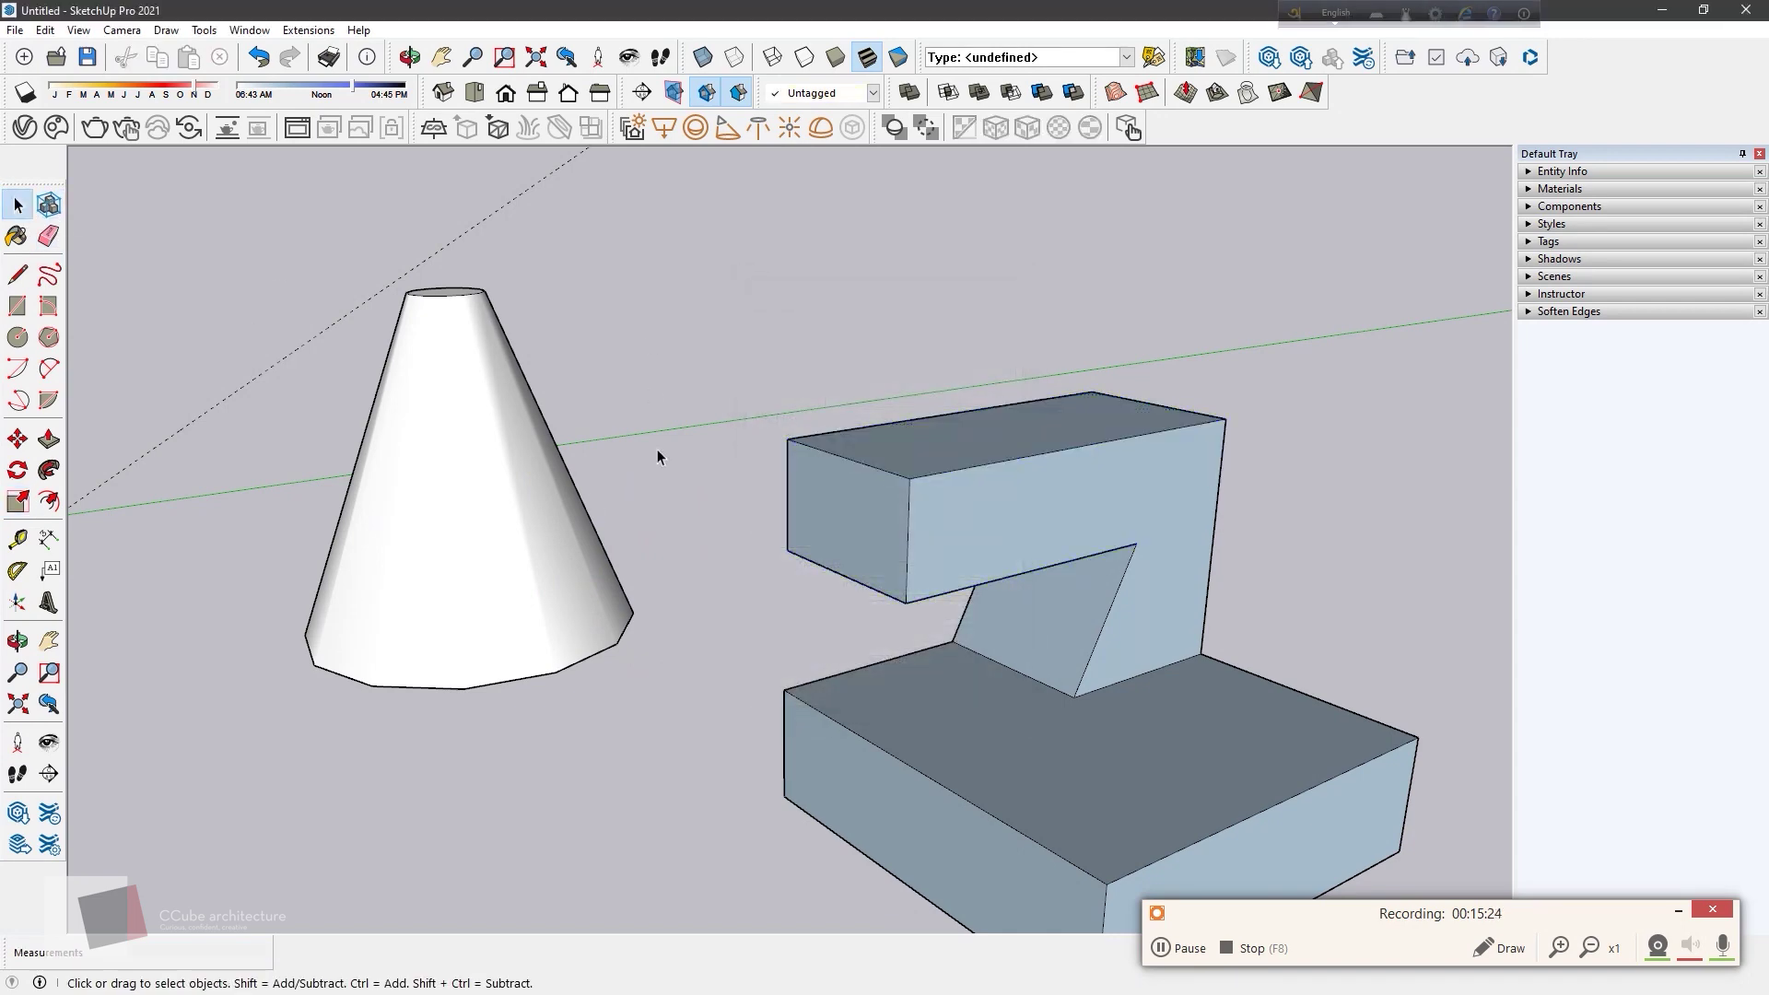
pyautogui.moveTo(656, 449); pyautogui.dragTo(691, 306, button='middle')
pyautogui.click(1077, 483)
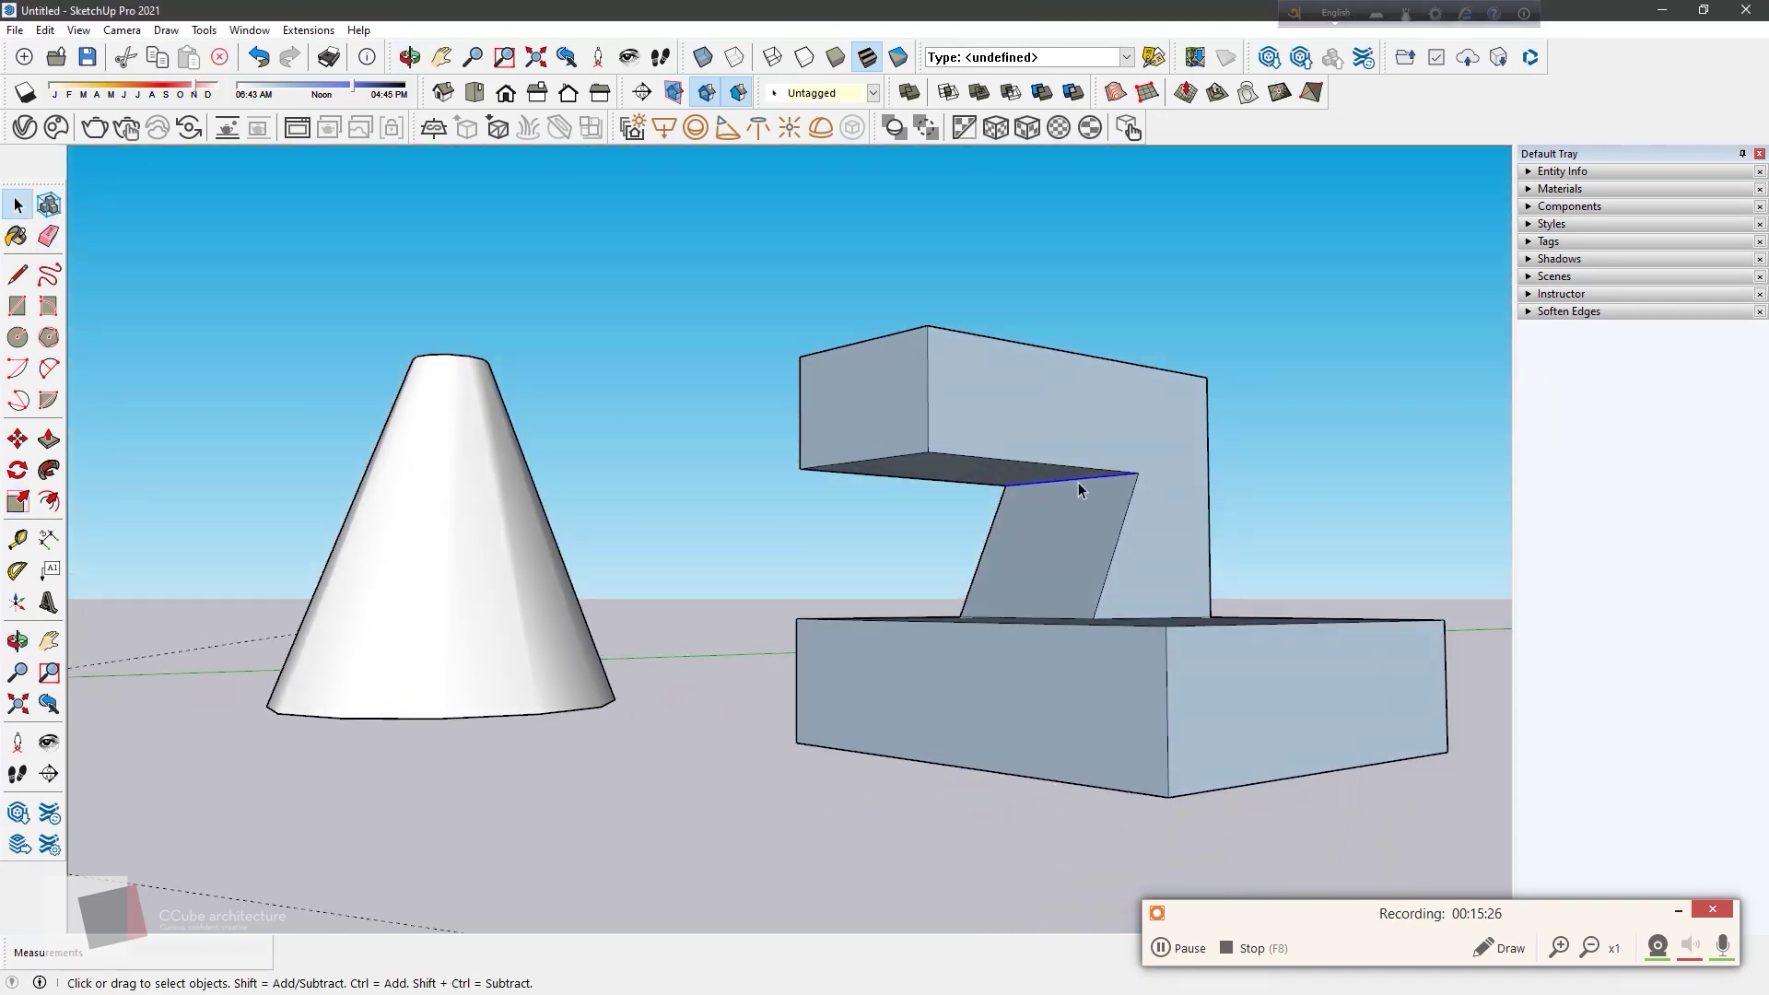
pyautogui.click(15, 435)
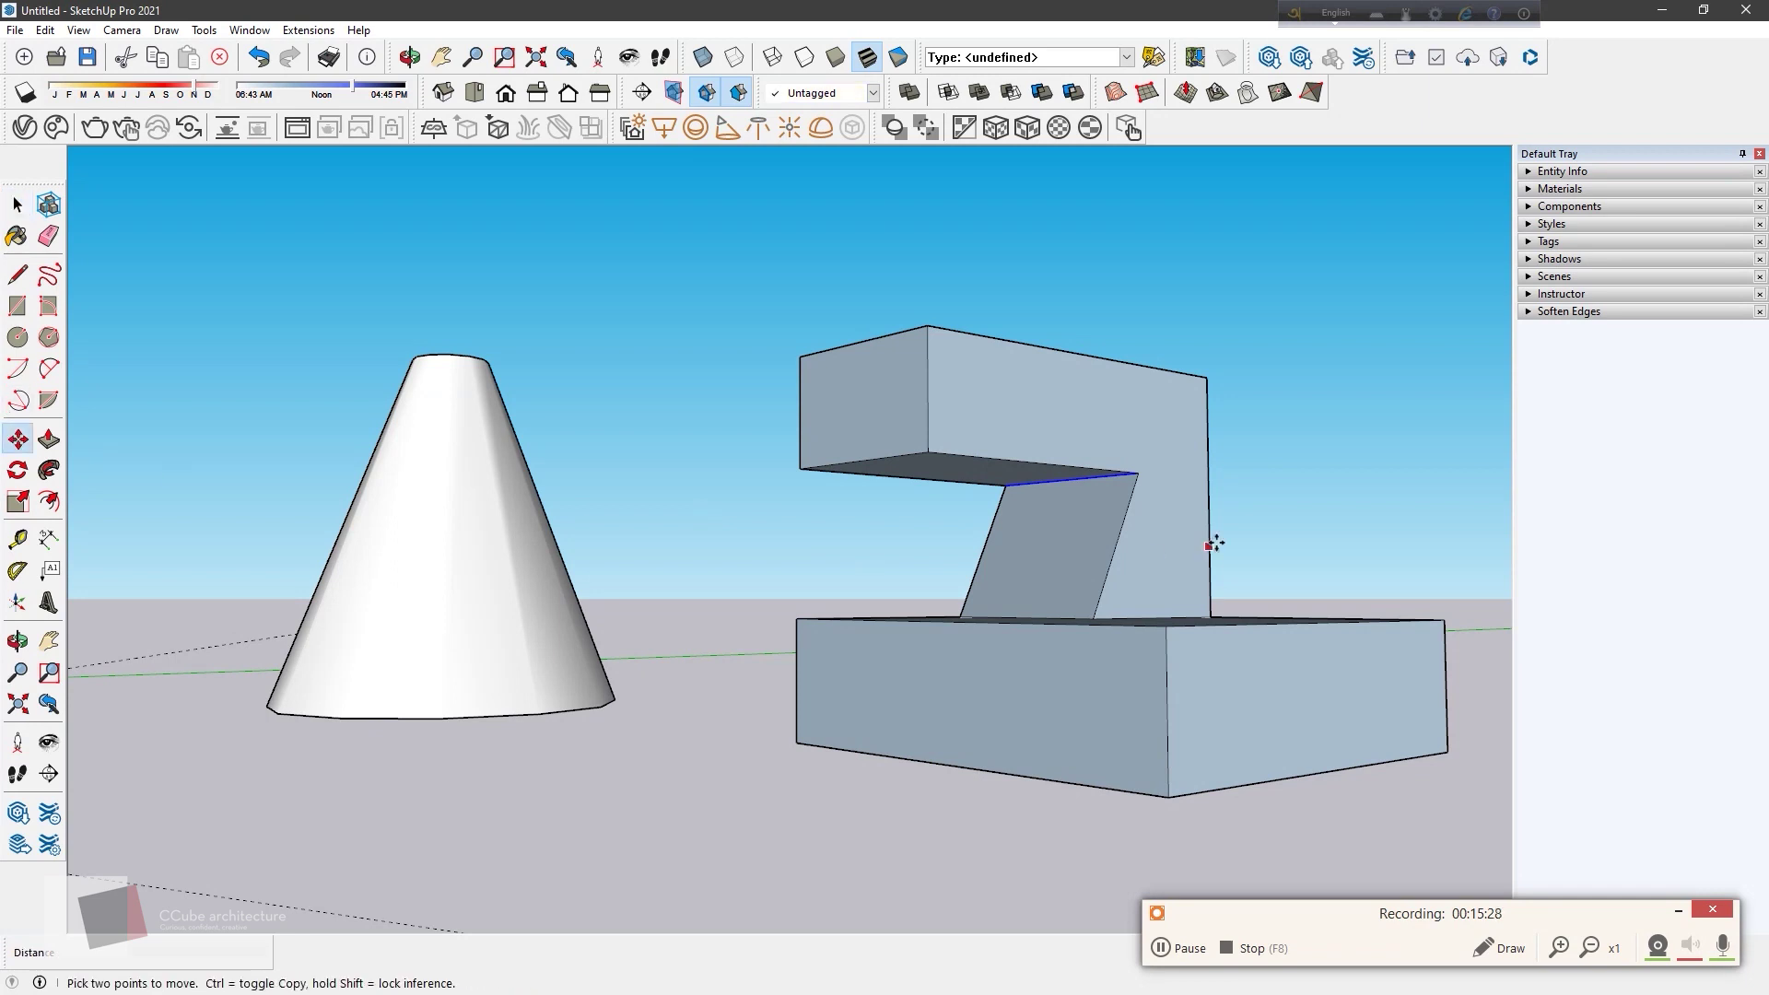
pyautogui.click(1134, 476)
pyautogui.moveTo(1085, 468)
pyautogui.mouseDown(button='middle')
pyautogui.moveTo(1098, 514)
pyautogui.moveTo(967, 564)
pyautogui.mouseUp(button='middle')
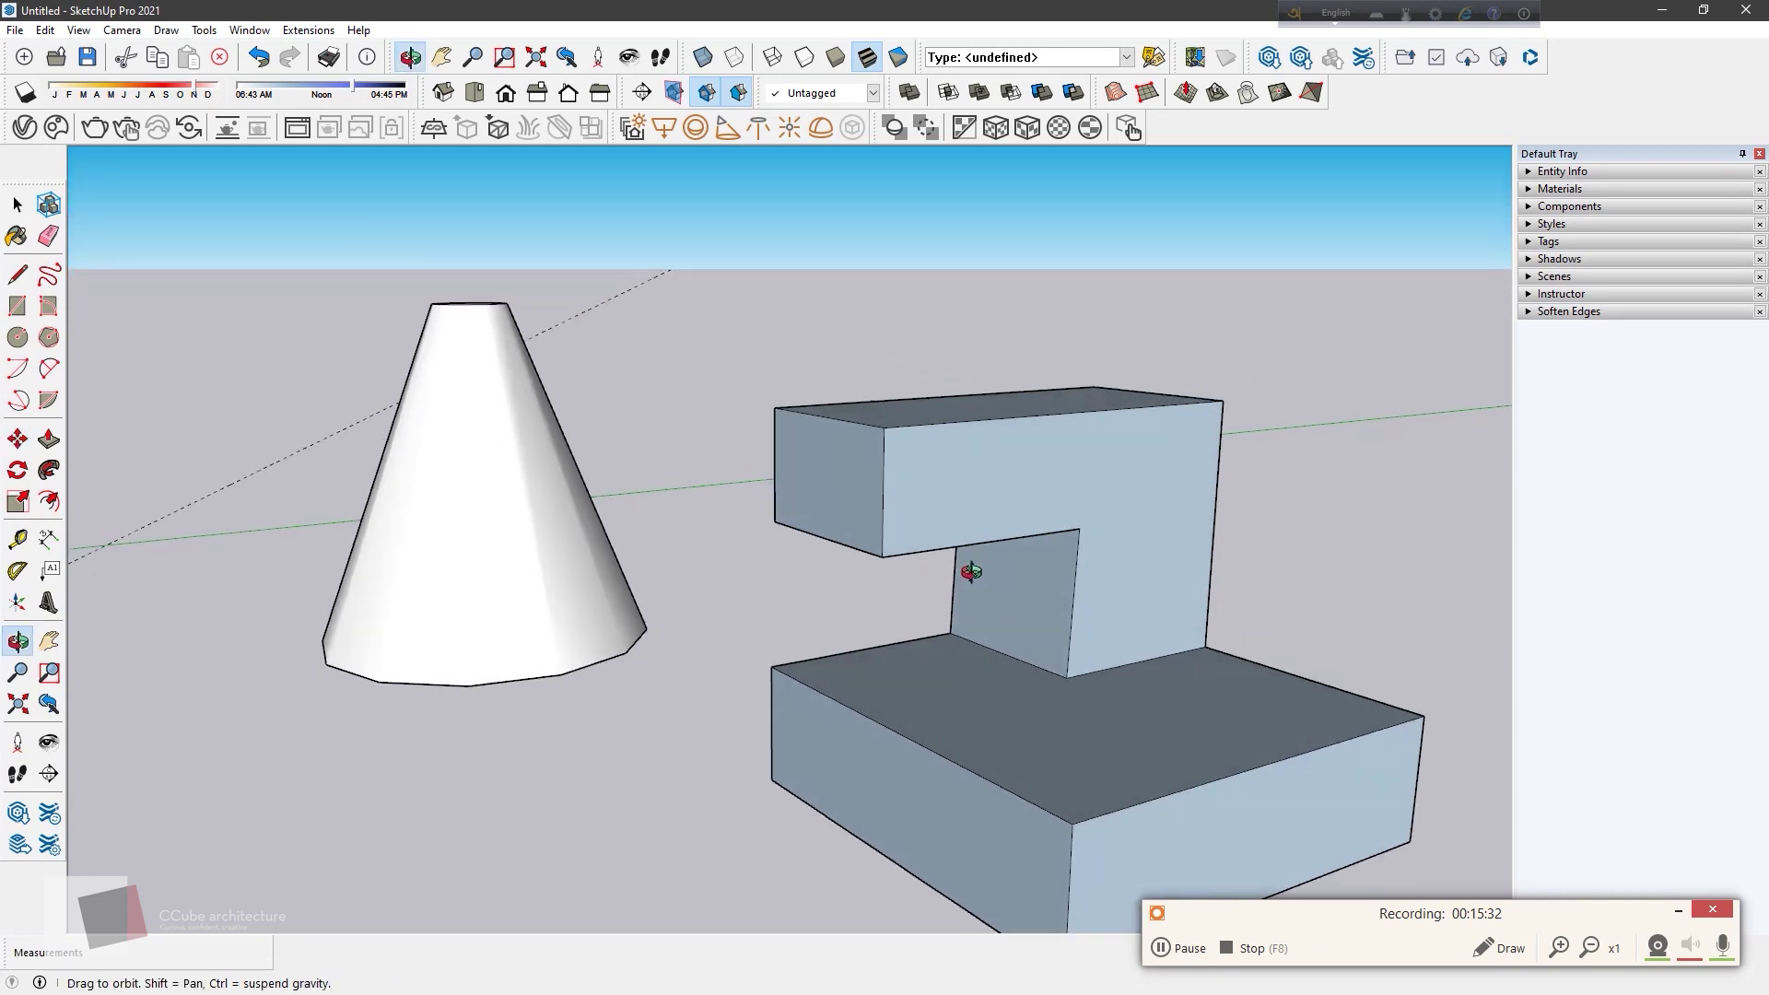
# Step: Delete the slab-and-arm block, leaving only the cone
pyautogui.click(17, 203)
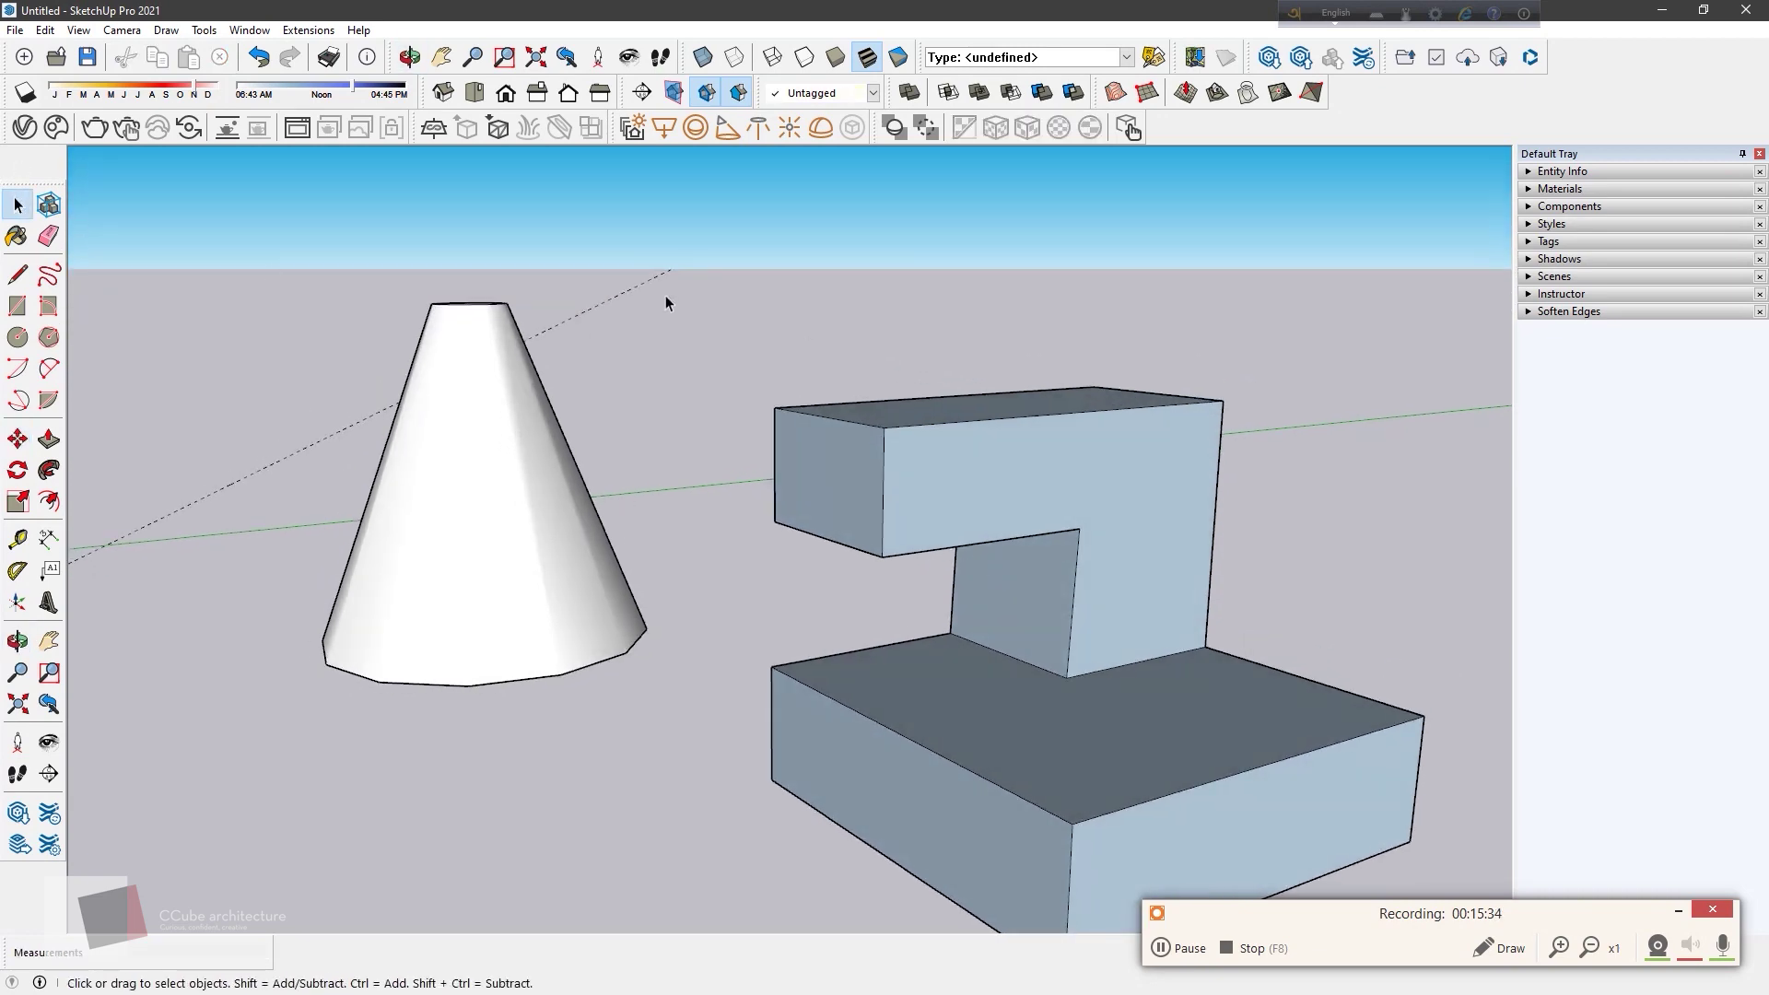
pyautogui.moveTo(665, 294); pyautogui.dragTo(771, 411, button='middle')
pyautogui.scroll(-3, 770, 411)
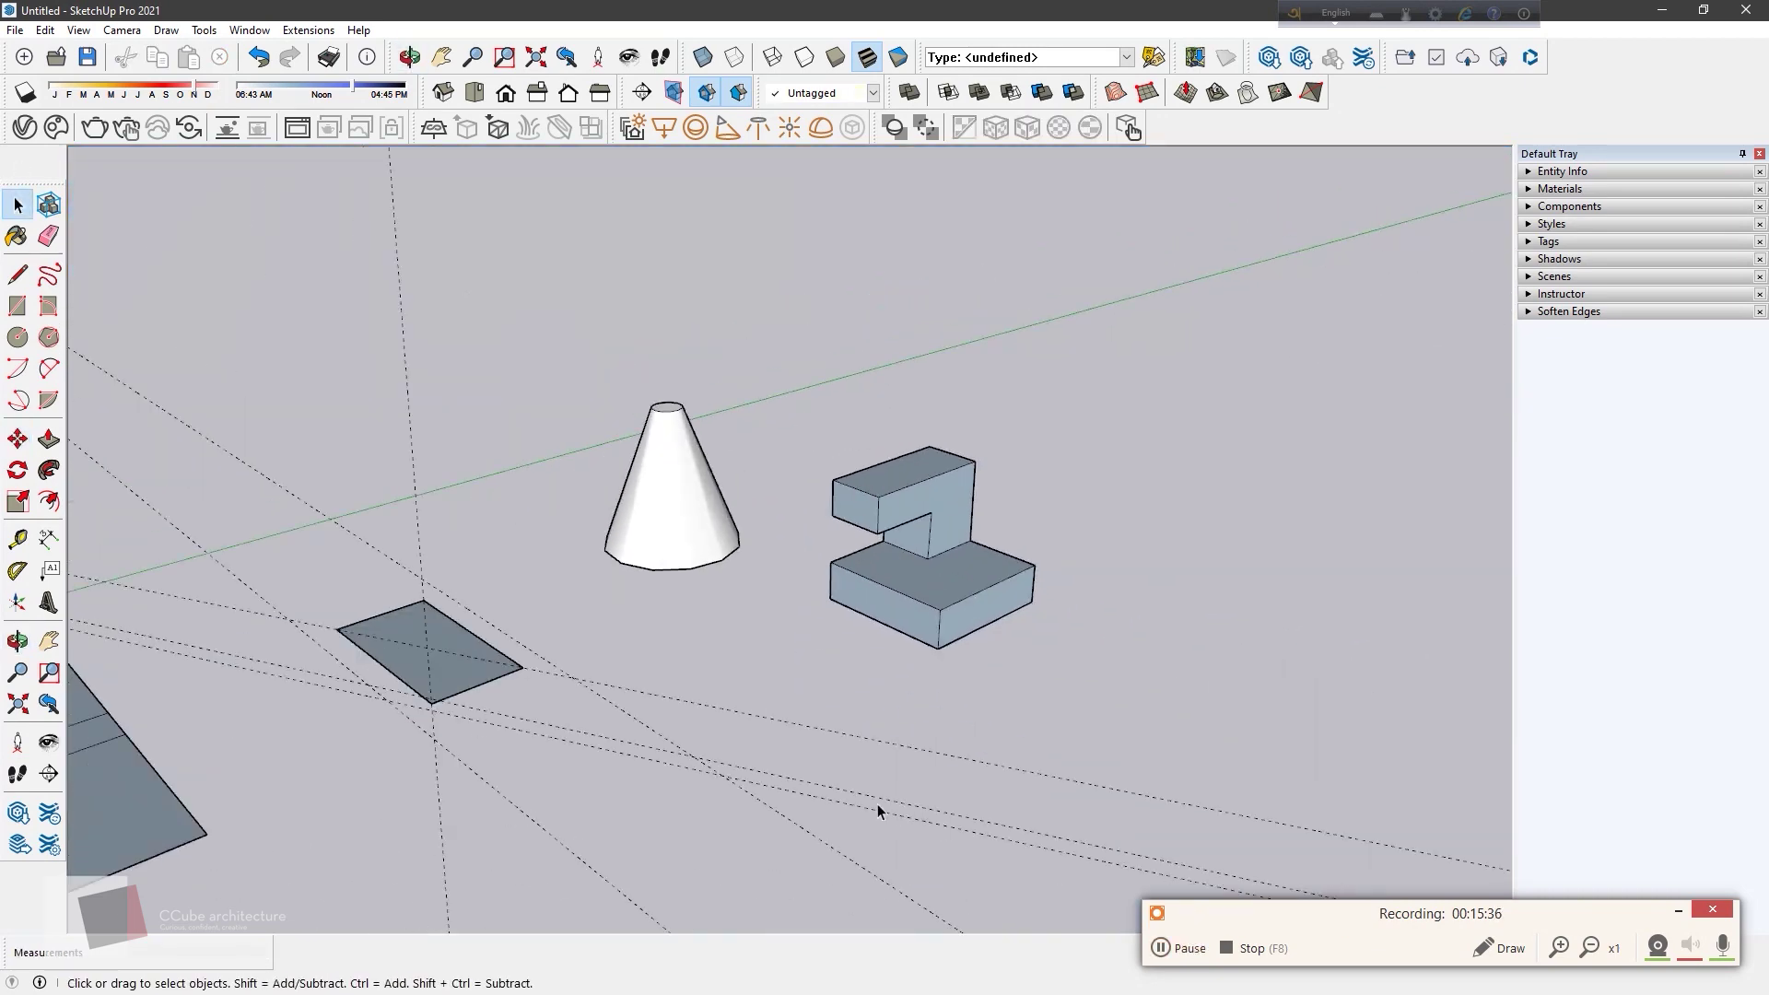
pyautogui.click(922, 514)
pyautogui.press('Delete')
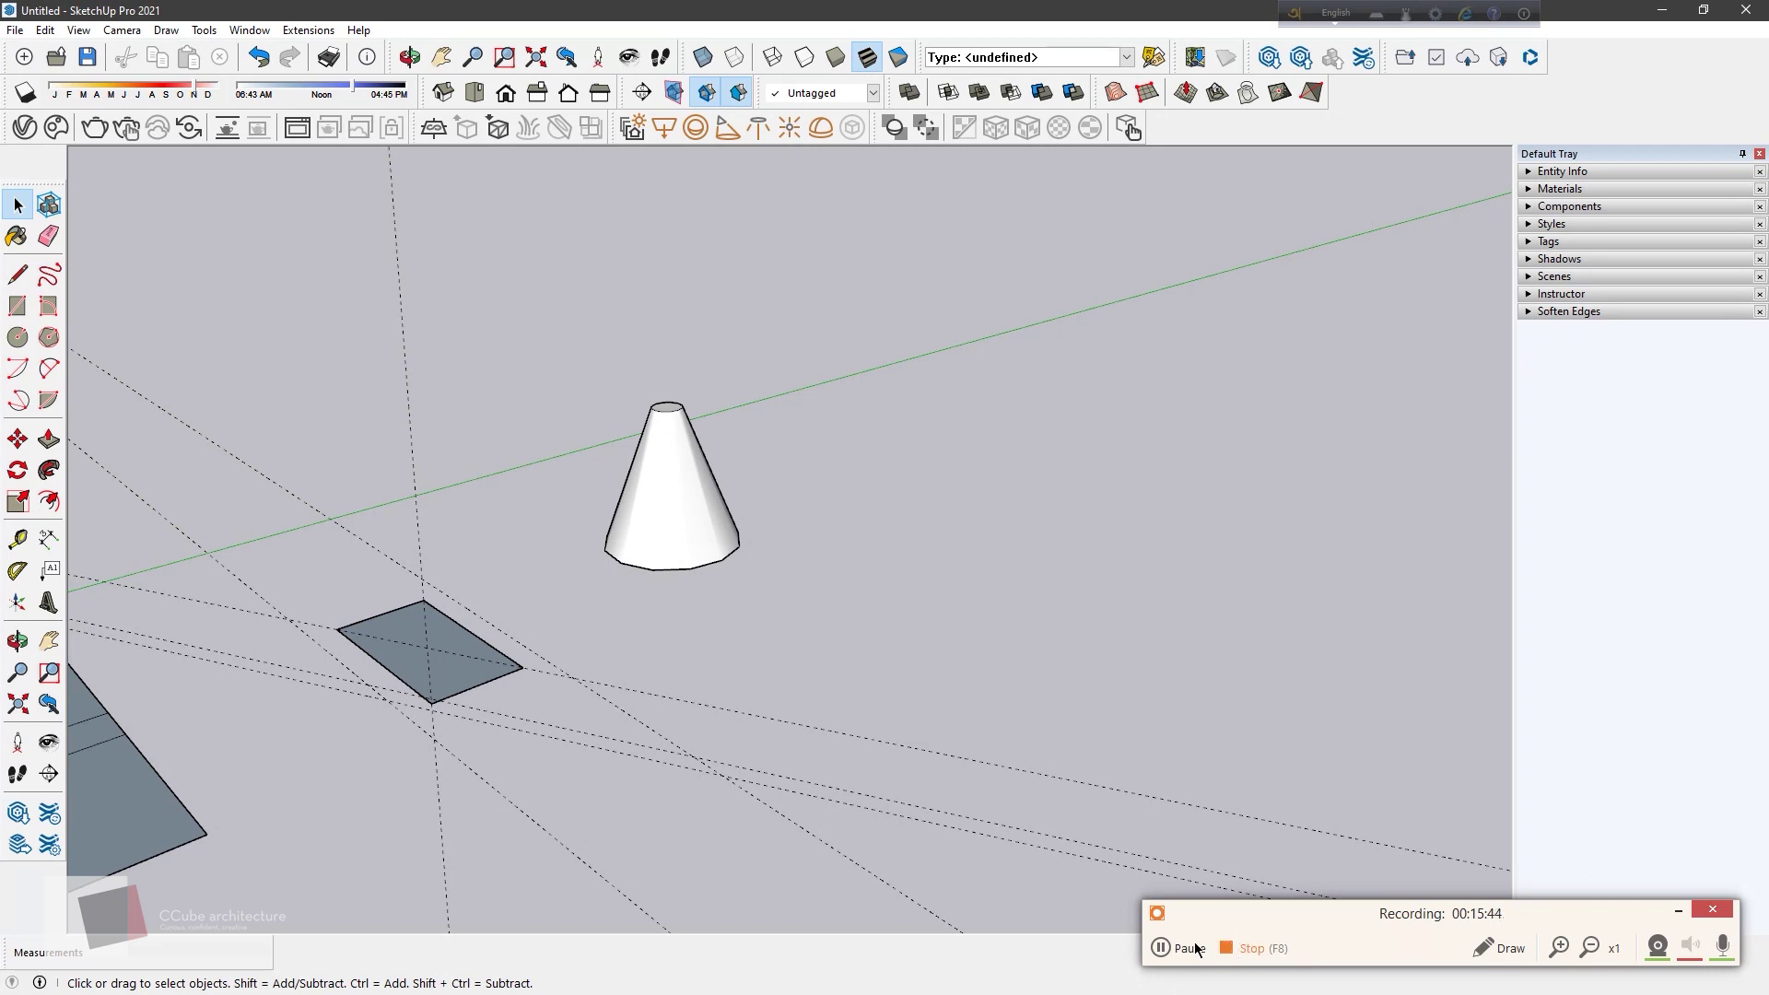
# Step: Draw a base rectangle right of the cone with a large and a small inner rectangle
pyautogui.click(29, 314)
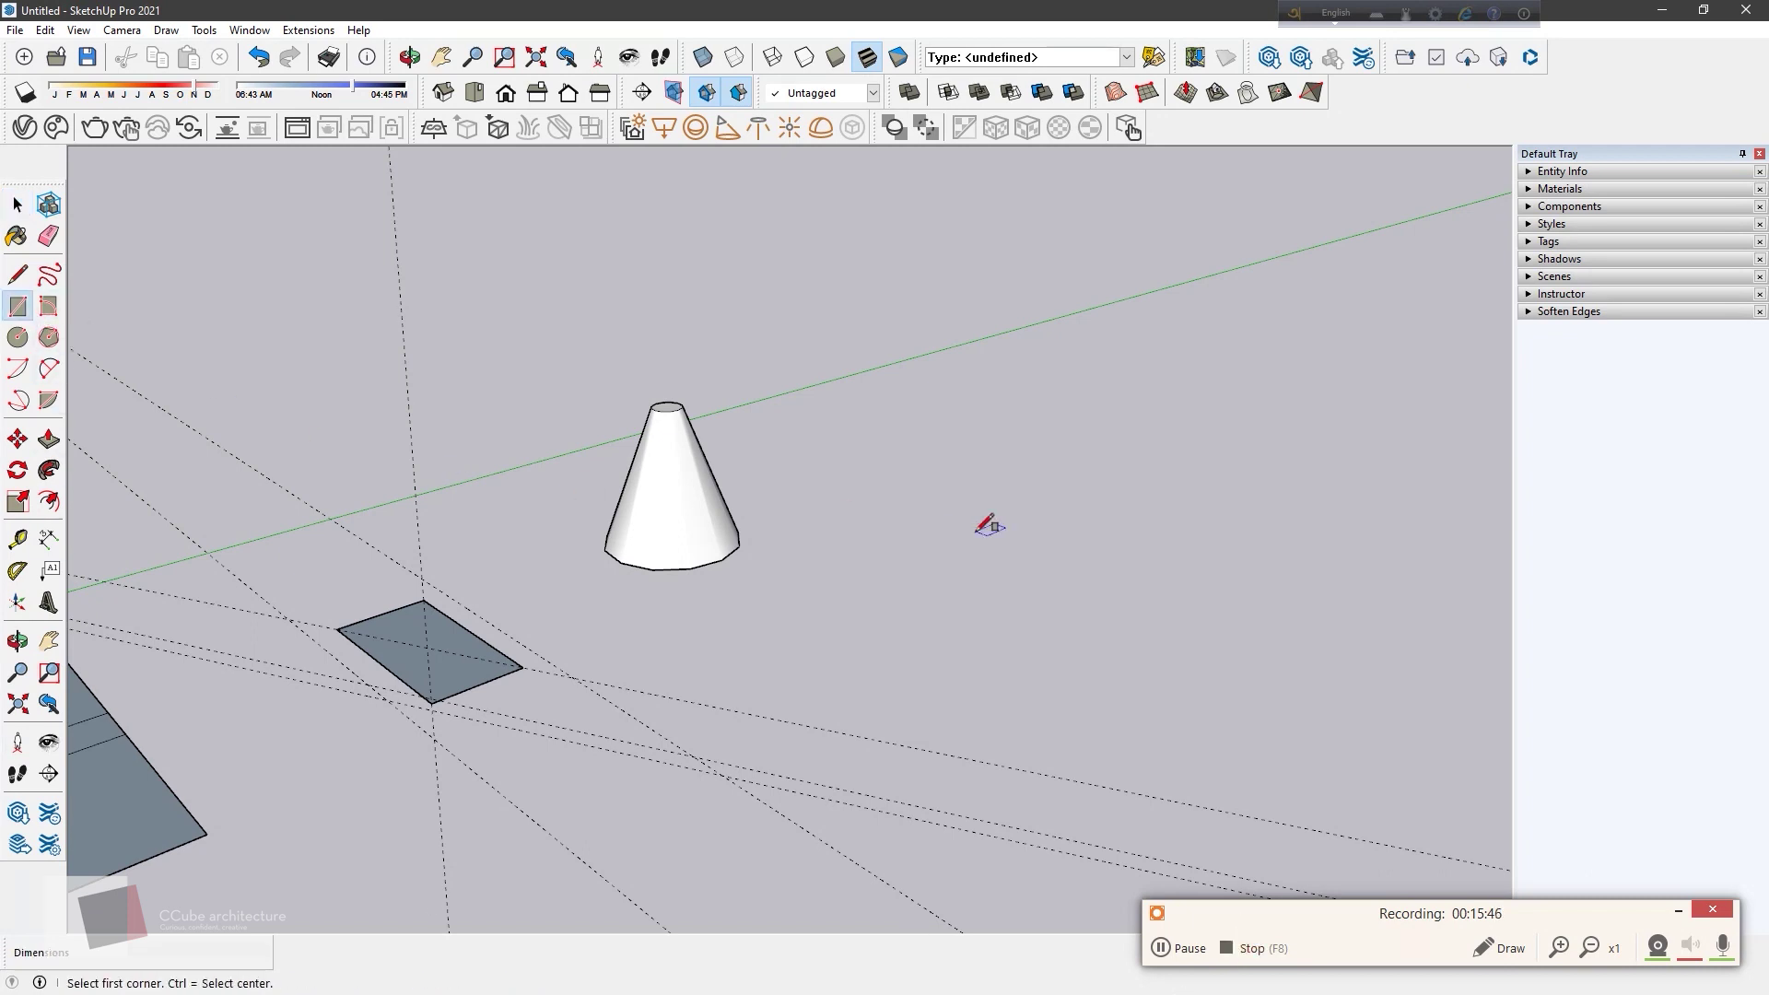
pyautogui.click(976, 532)
pyautogui.click(906, 686)
pyautogui.click(921, 601)
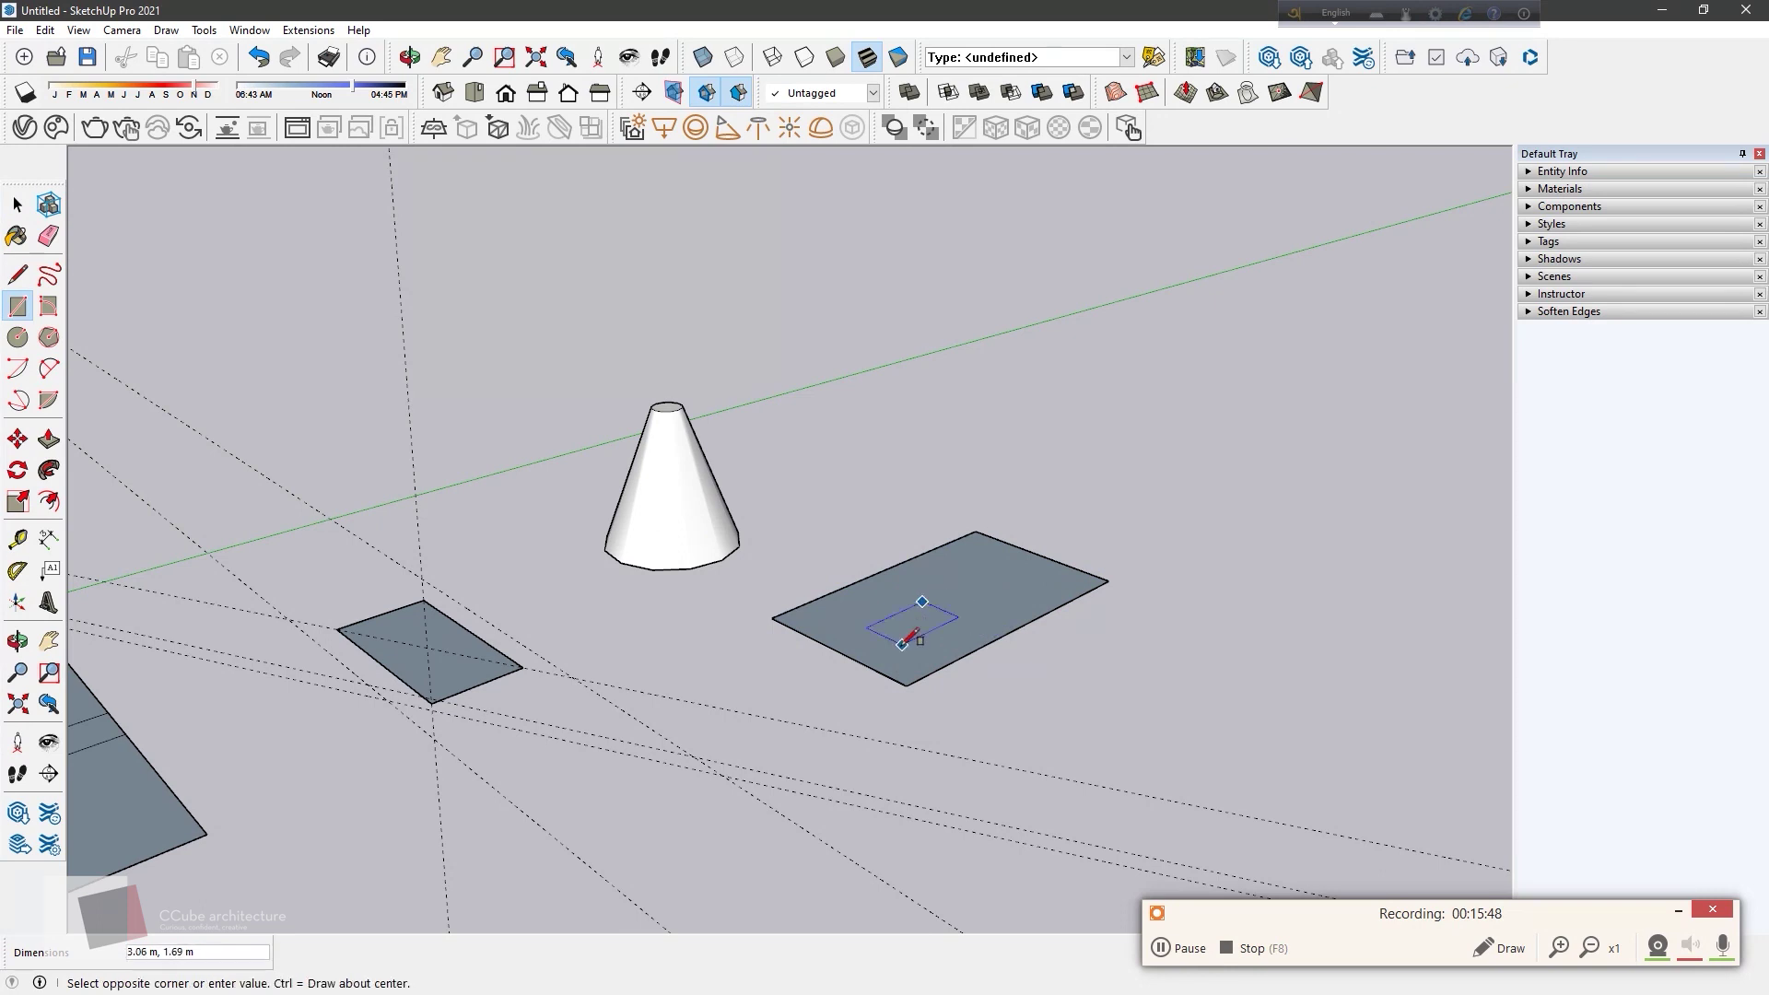
pyautogui.click(901, 645)
pyautogui.click(986, 568)
pyautogui.click(979, 593)
# Step: Extrude the base into a thin slab and raise the two inner rectangles into boxes
pyautogui.click(49, 439)
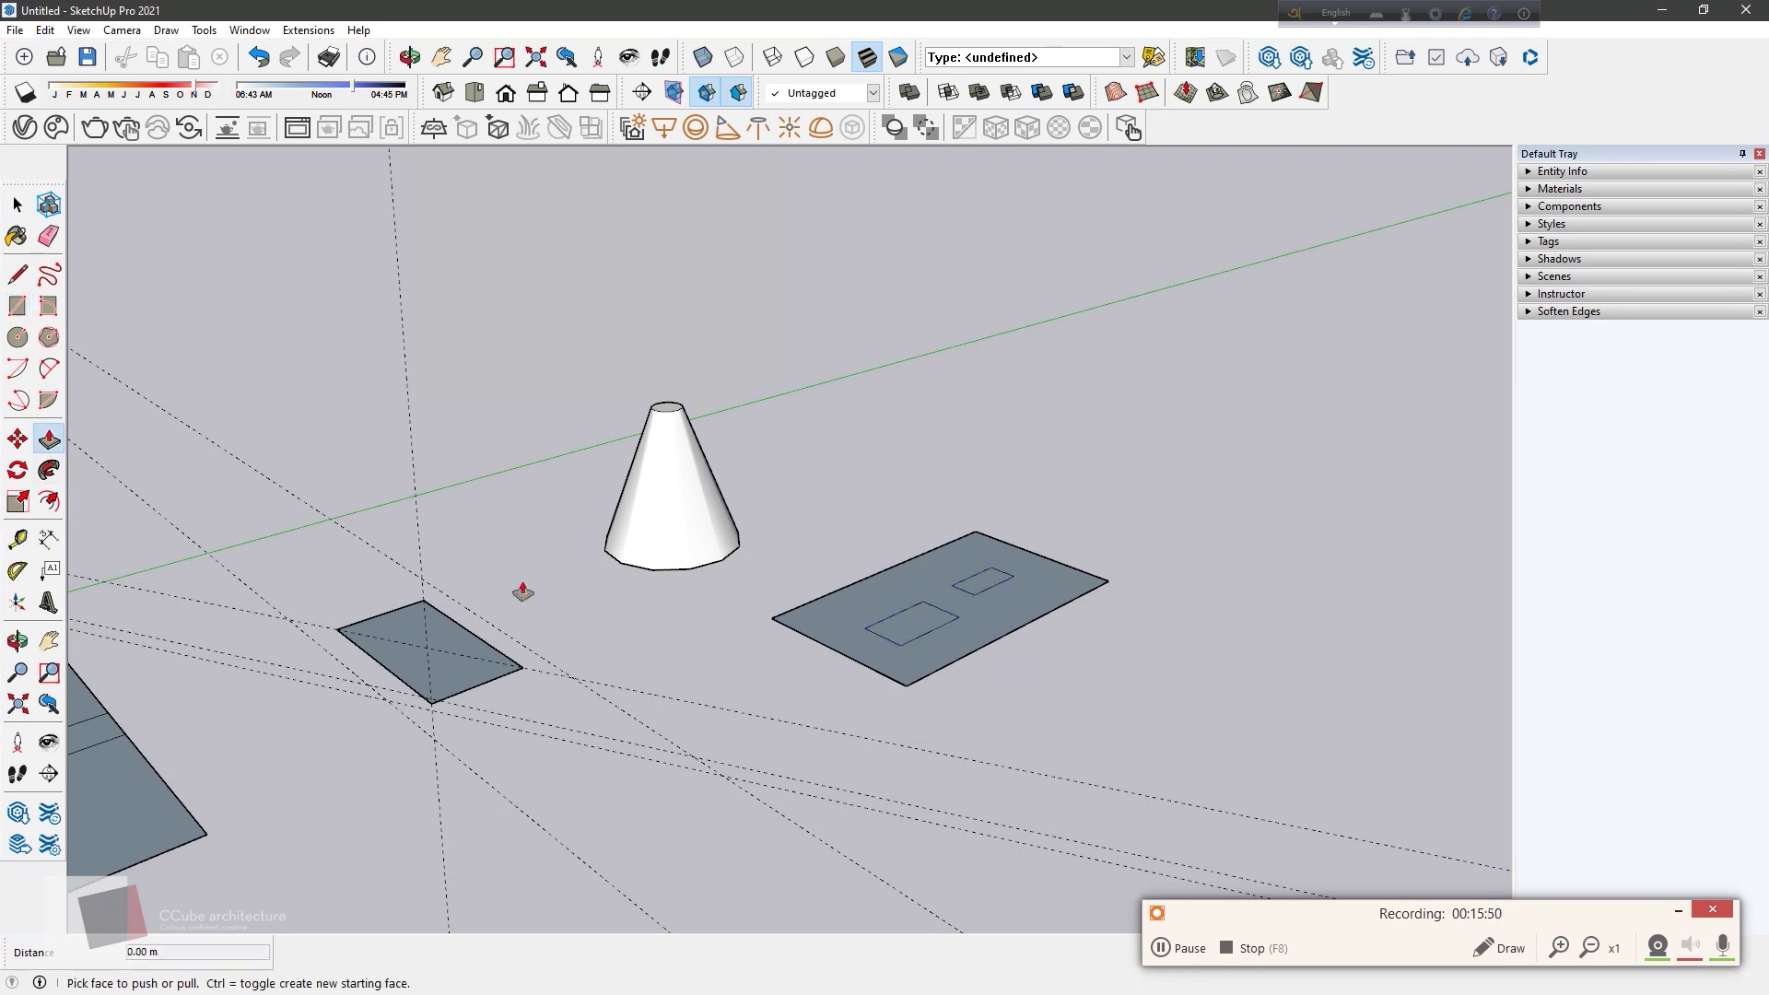
pyautogui.click(841, 645)
pyautogui.click(898, 612)
pyautogui.click(895, 566)
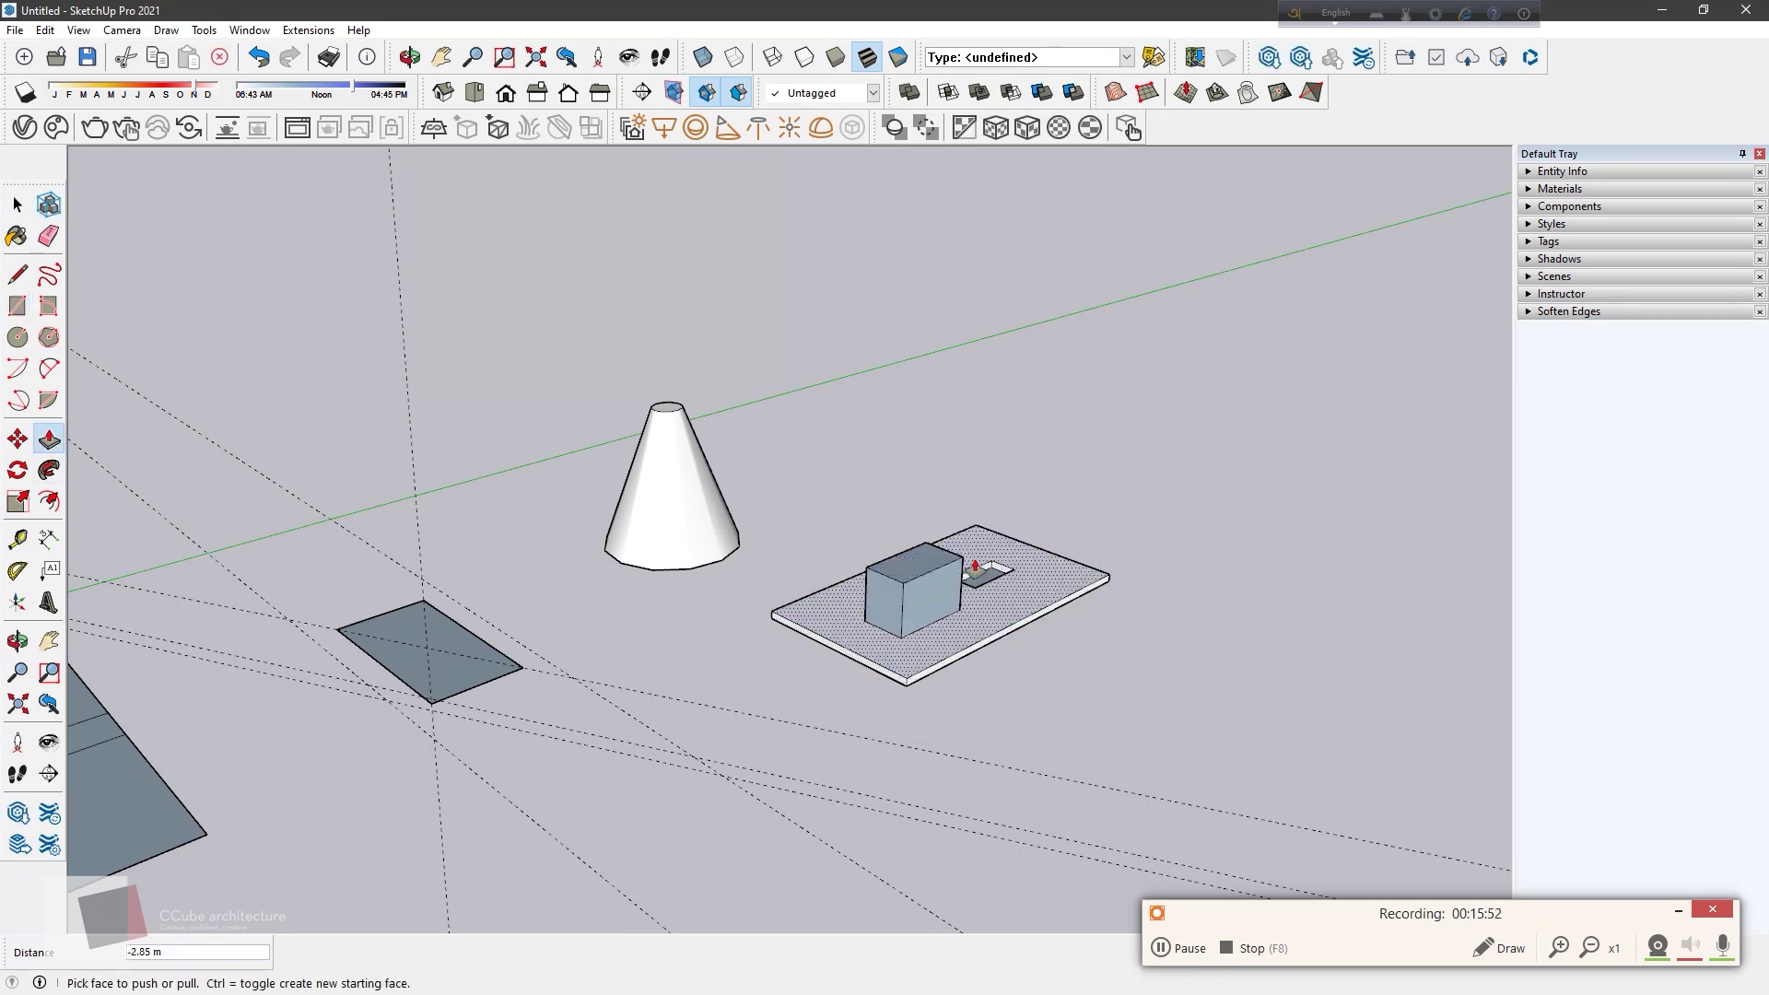
pyautogui.moveTo(988, 573); pyautogui.dragTo(991, 553)
pyautogui.moveTo(996, 553); pyautogui.dragTo(1123, 597, button='middle')
# Step: Turn the slab and both boxes into a single component
pyautogui.press('space')
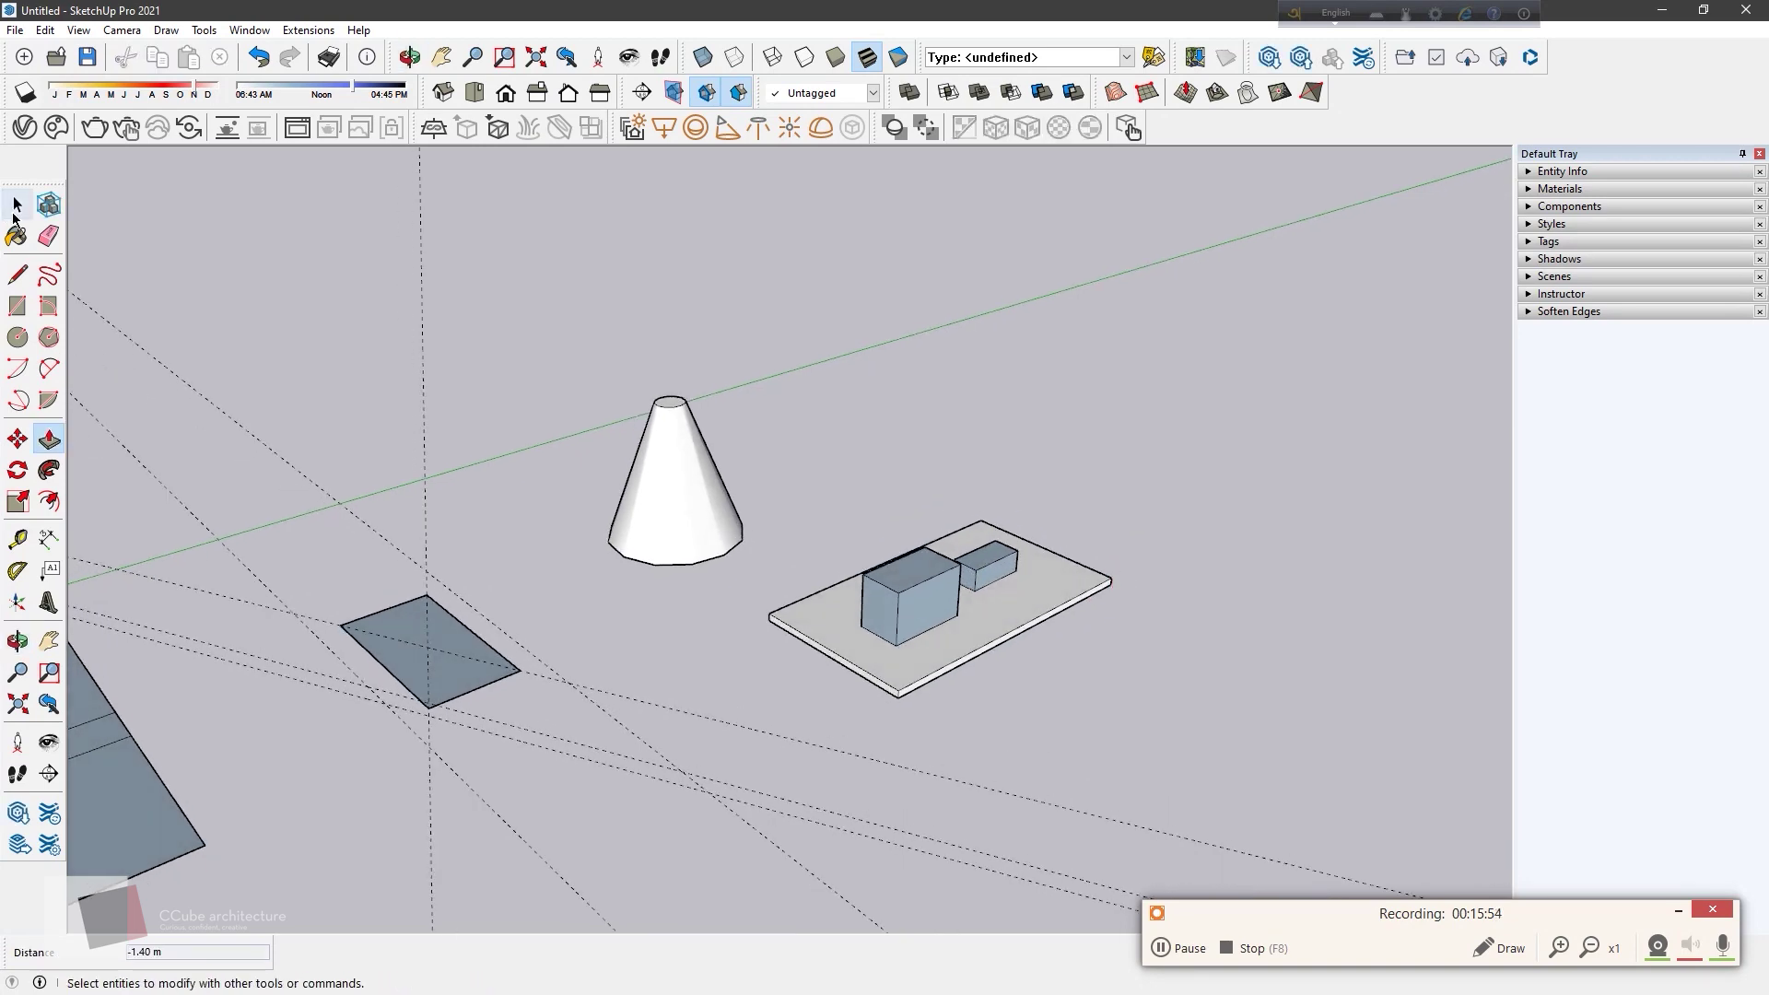
pyautogui.tripleClick(866, 594)
pyautogui.rightClick(868, 599)
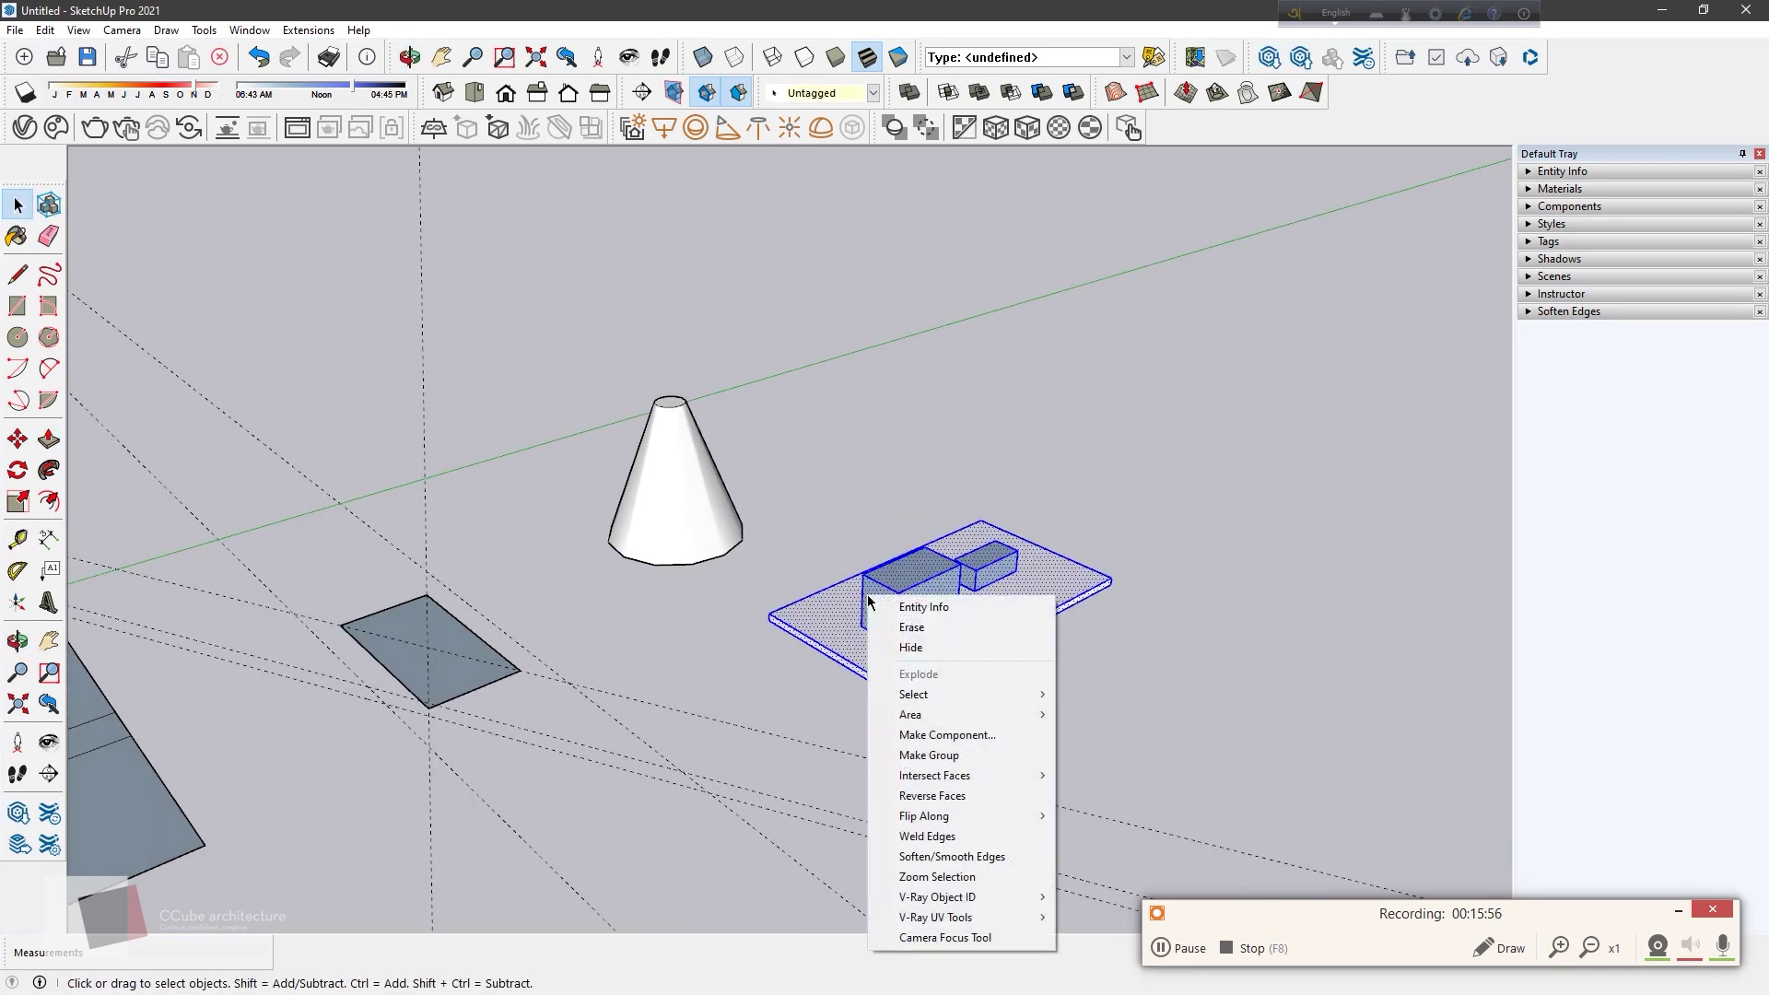
pyautogui.click(947, 735)
pyautogui.click(905, 698)
pyautogui.keyDown('shift'); pyautogui.moveTo(1076, 608); pyautogui.dragTo(744, 692, button='middle'); pyautogui.keyUp('shift')
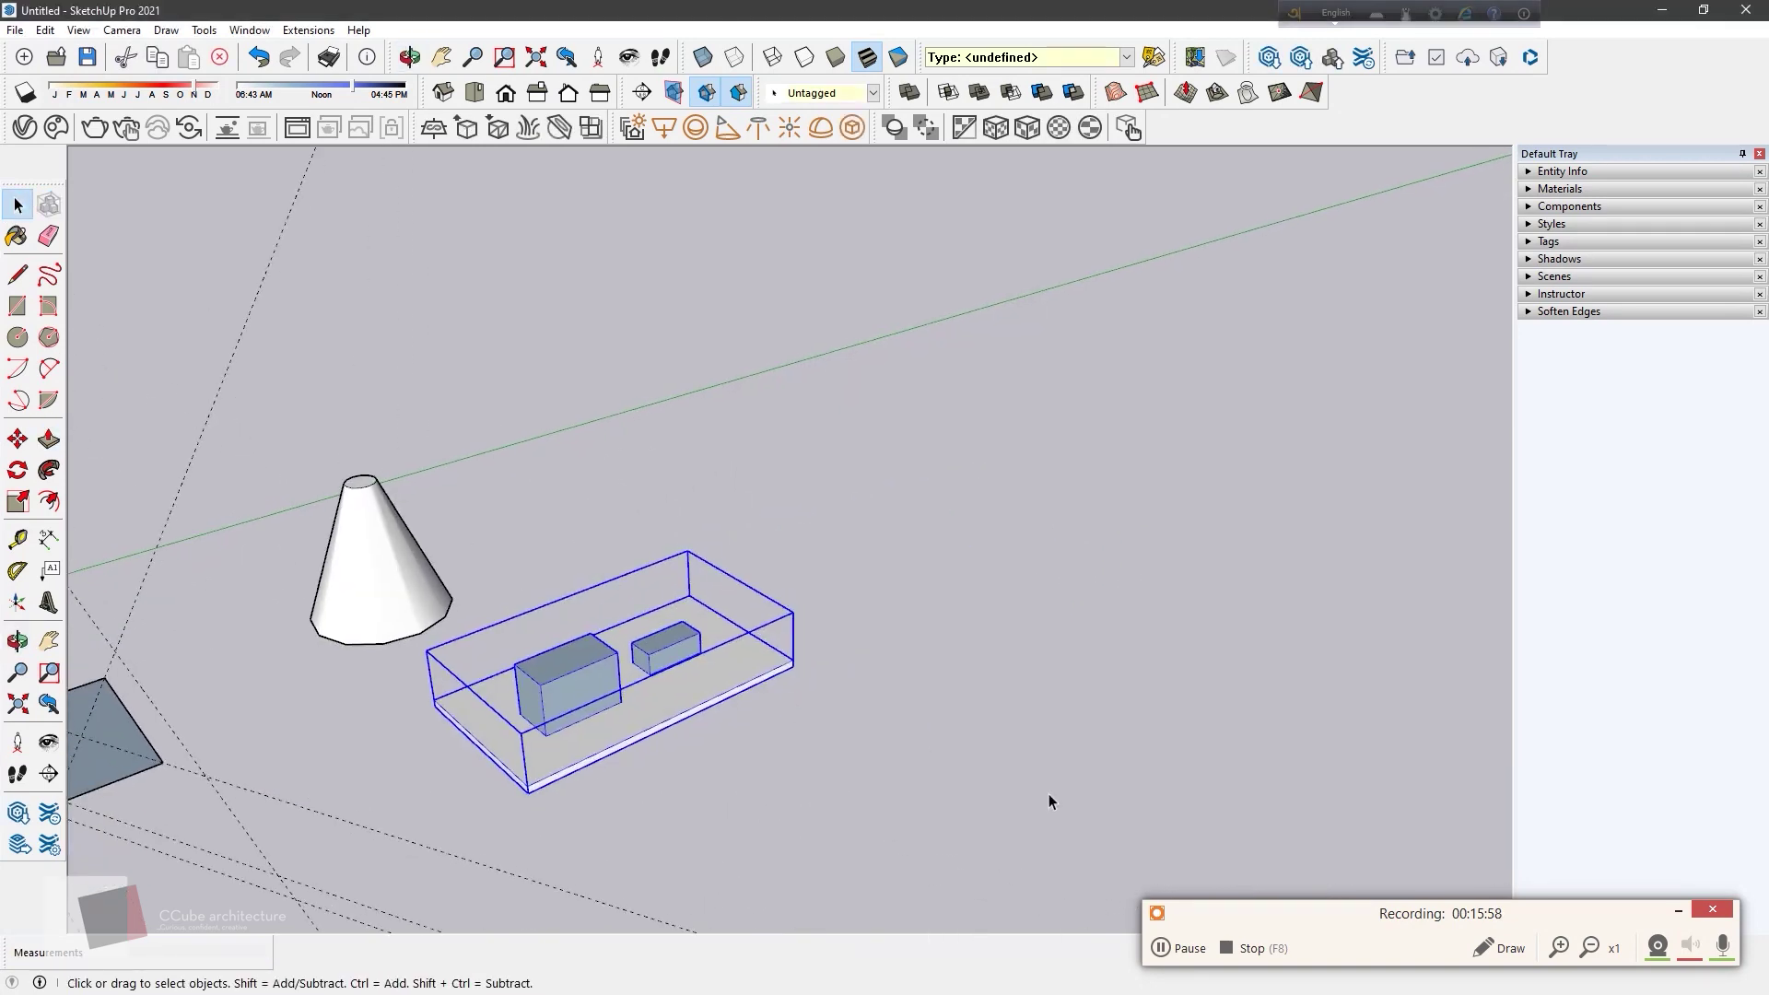
pyautogui.click(11, 438)
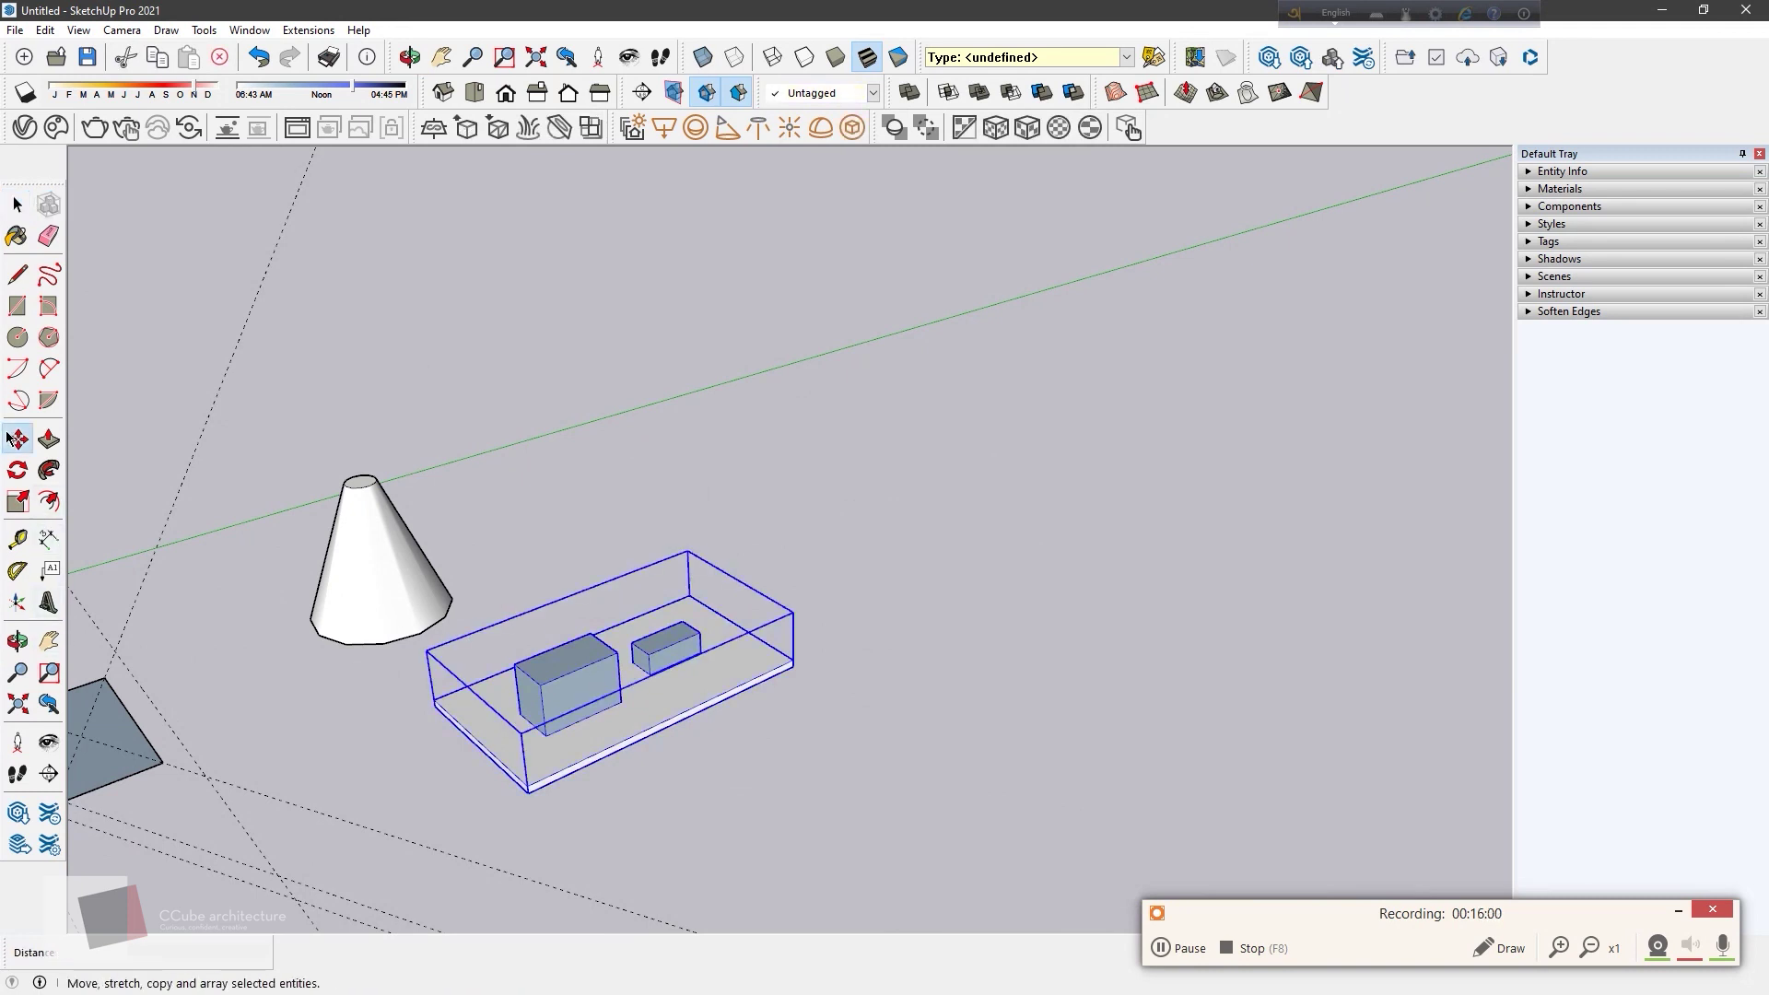
# Step: Make a first Ctrl-copy of the component, then undo it
pyautogui.click(526, 786)
pyautogui.press('ctrl')
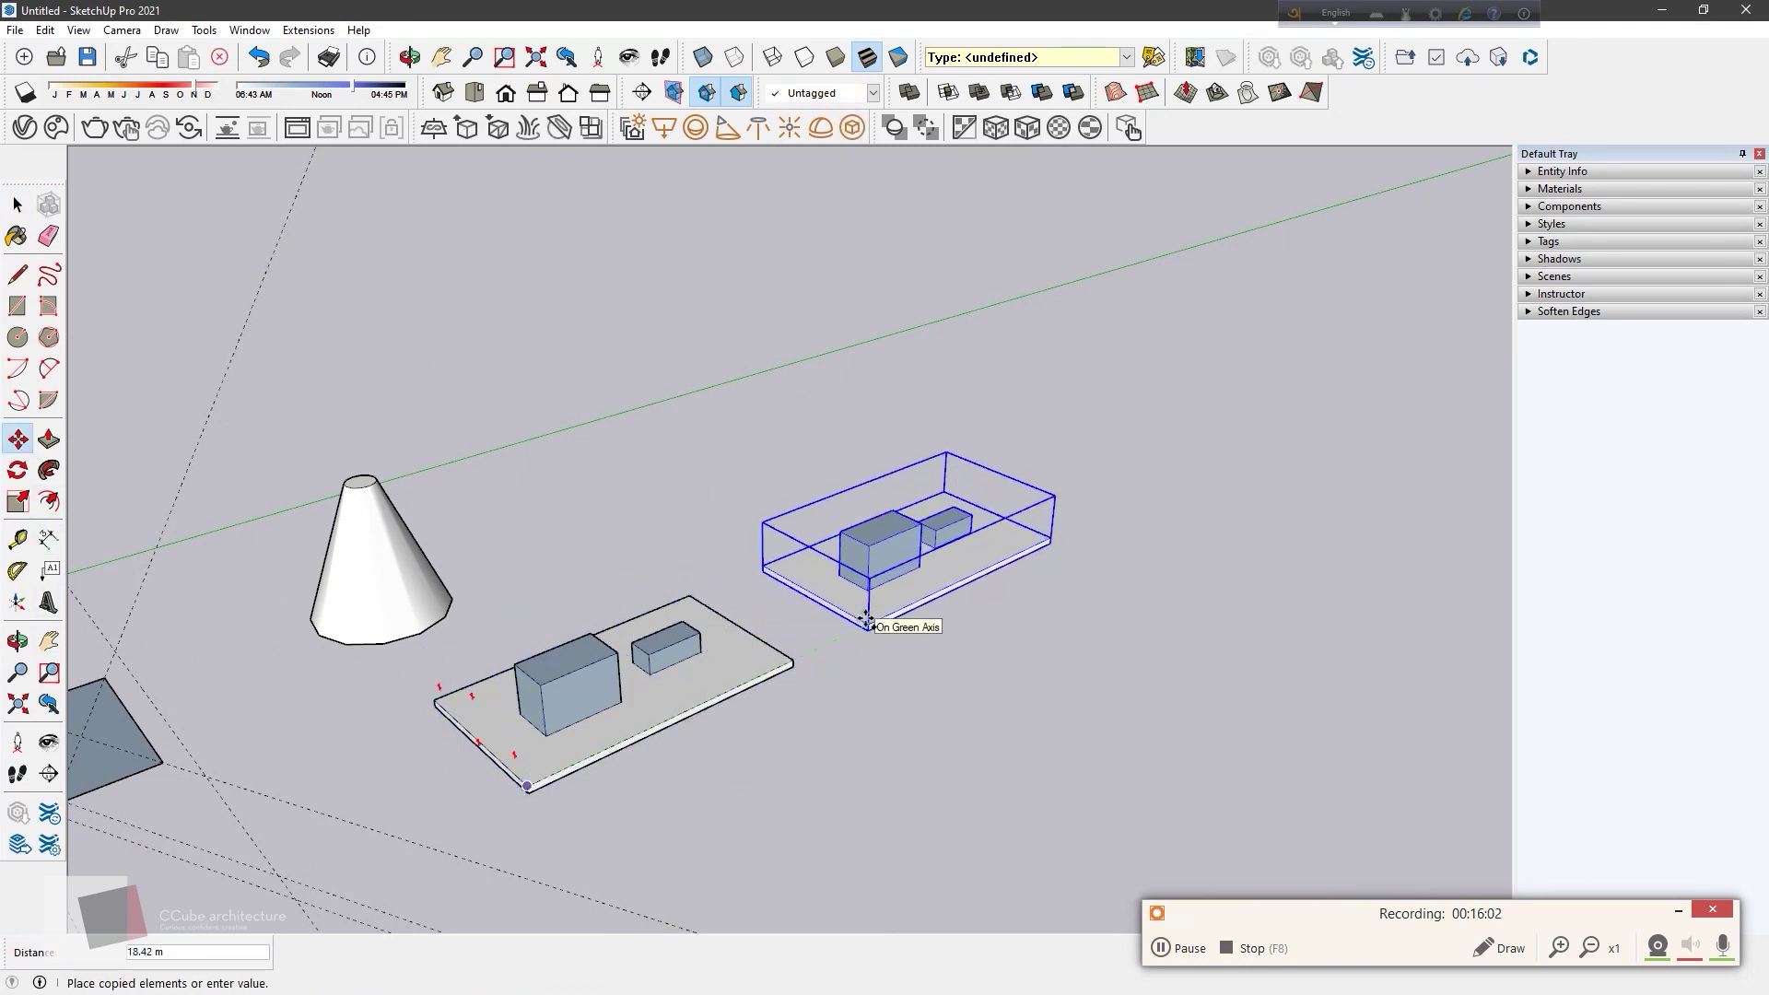
pyautogui.press('Return')
pyautogui.hotkey('ctrl', 'z')
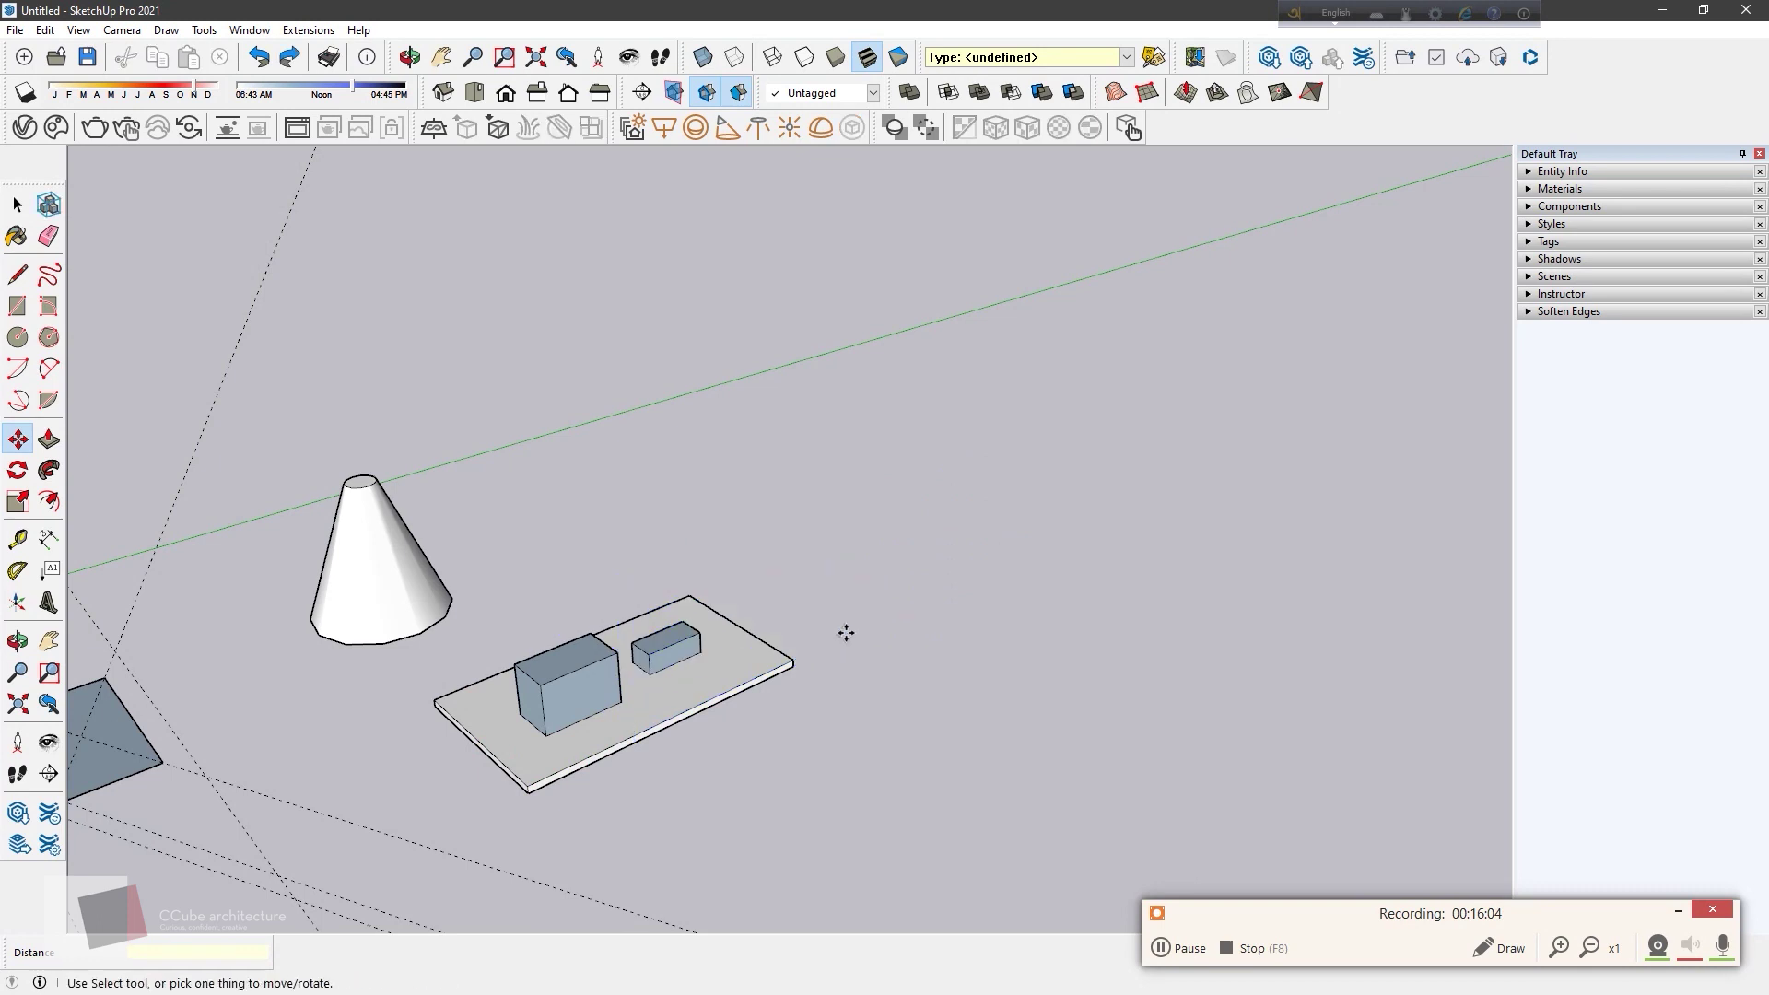
# Step: Copy the component to the right and array it with 2x
pyautogui.click(16, 205)
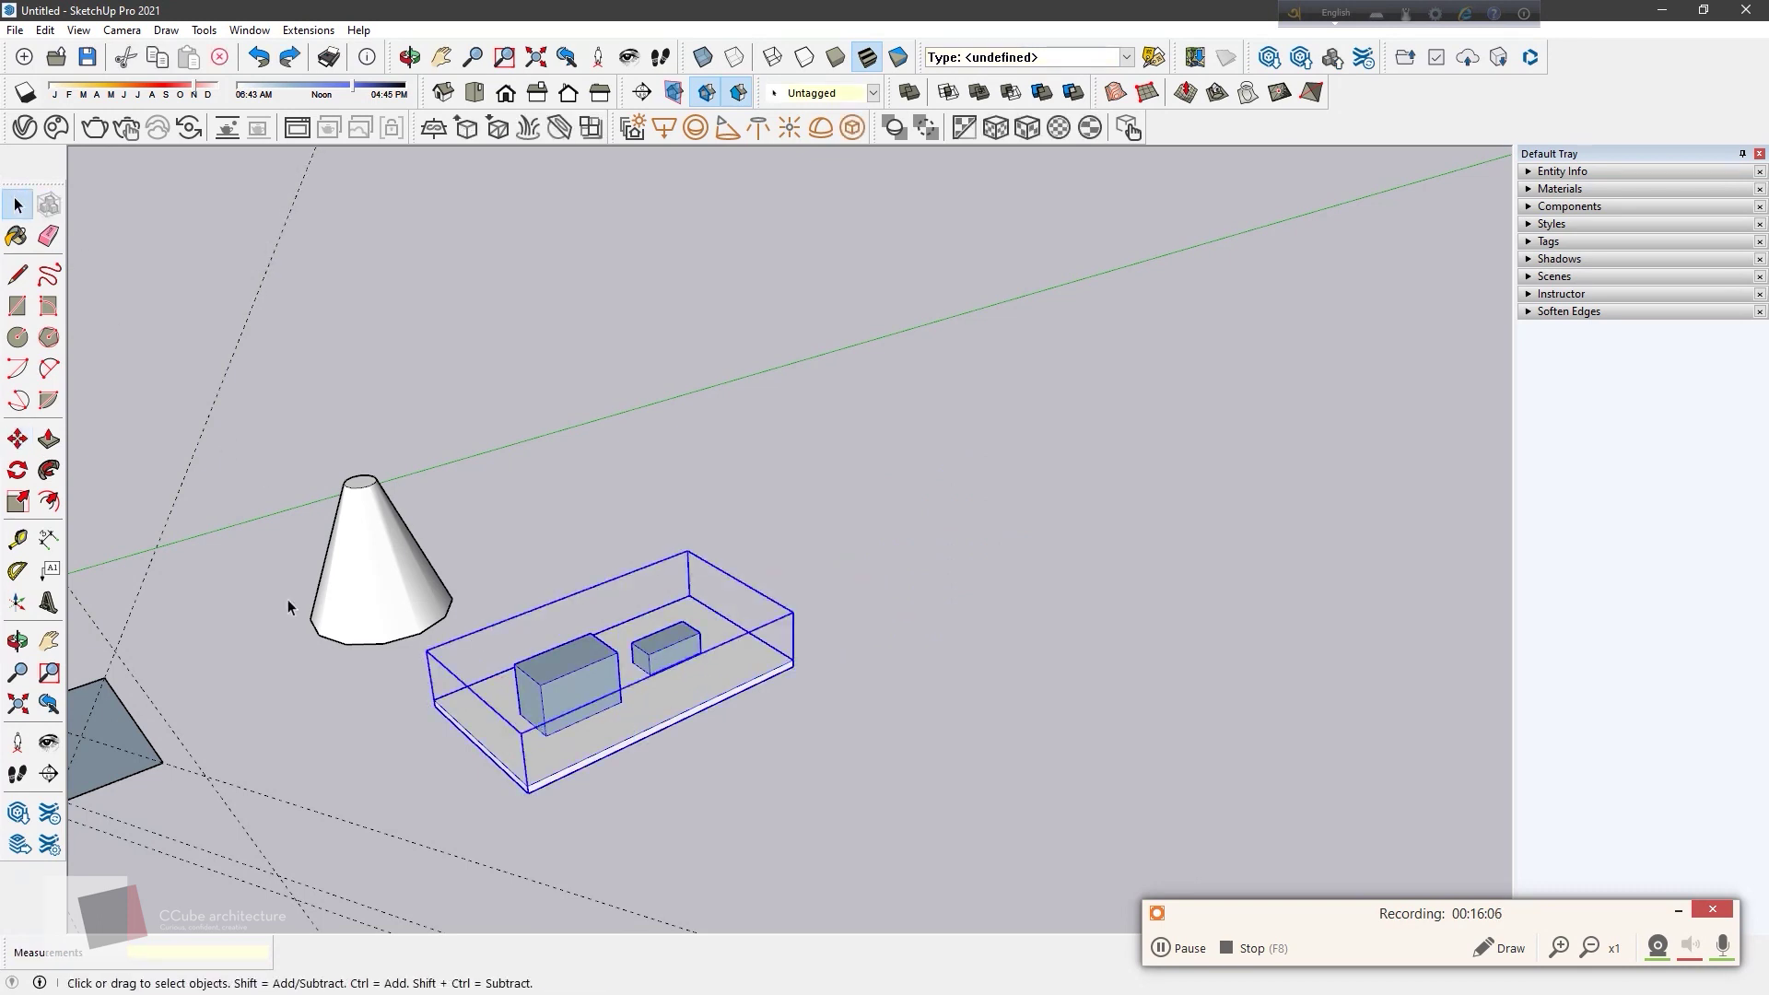
pyautogui.press('m')
pyautogui.click(526, 786)
pyautogui.press('ctrl')
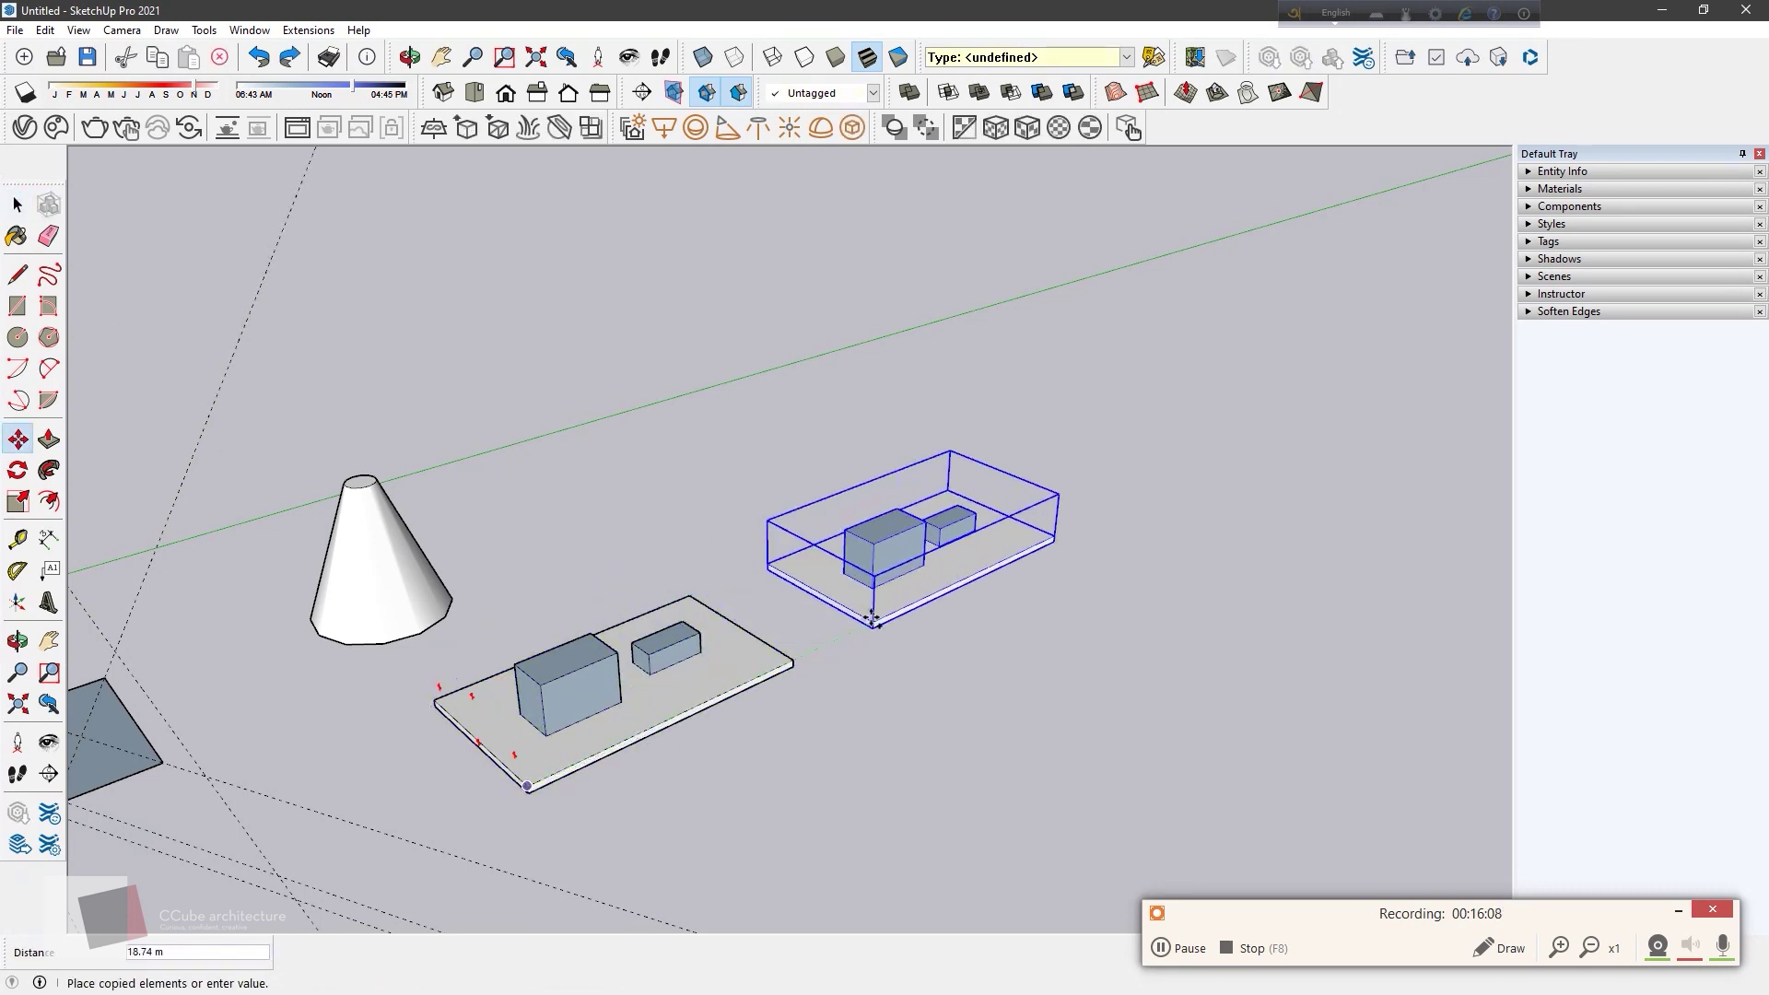
pyautogui.click(871, 627)
pyautogui.write('2x')
pyautogui.press('Return')
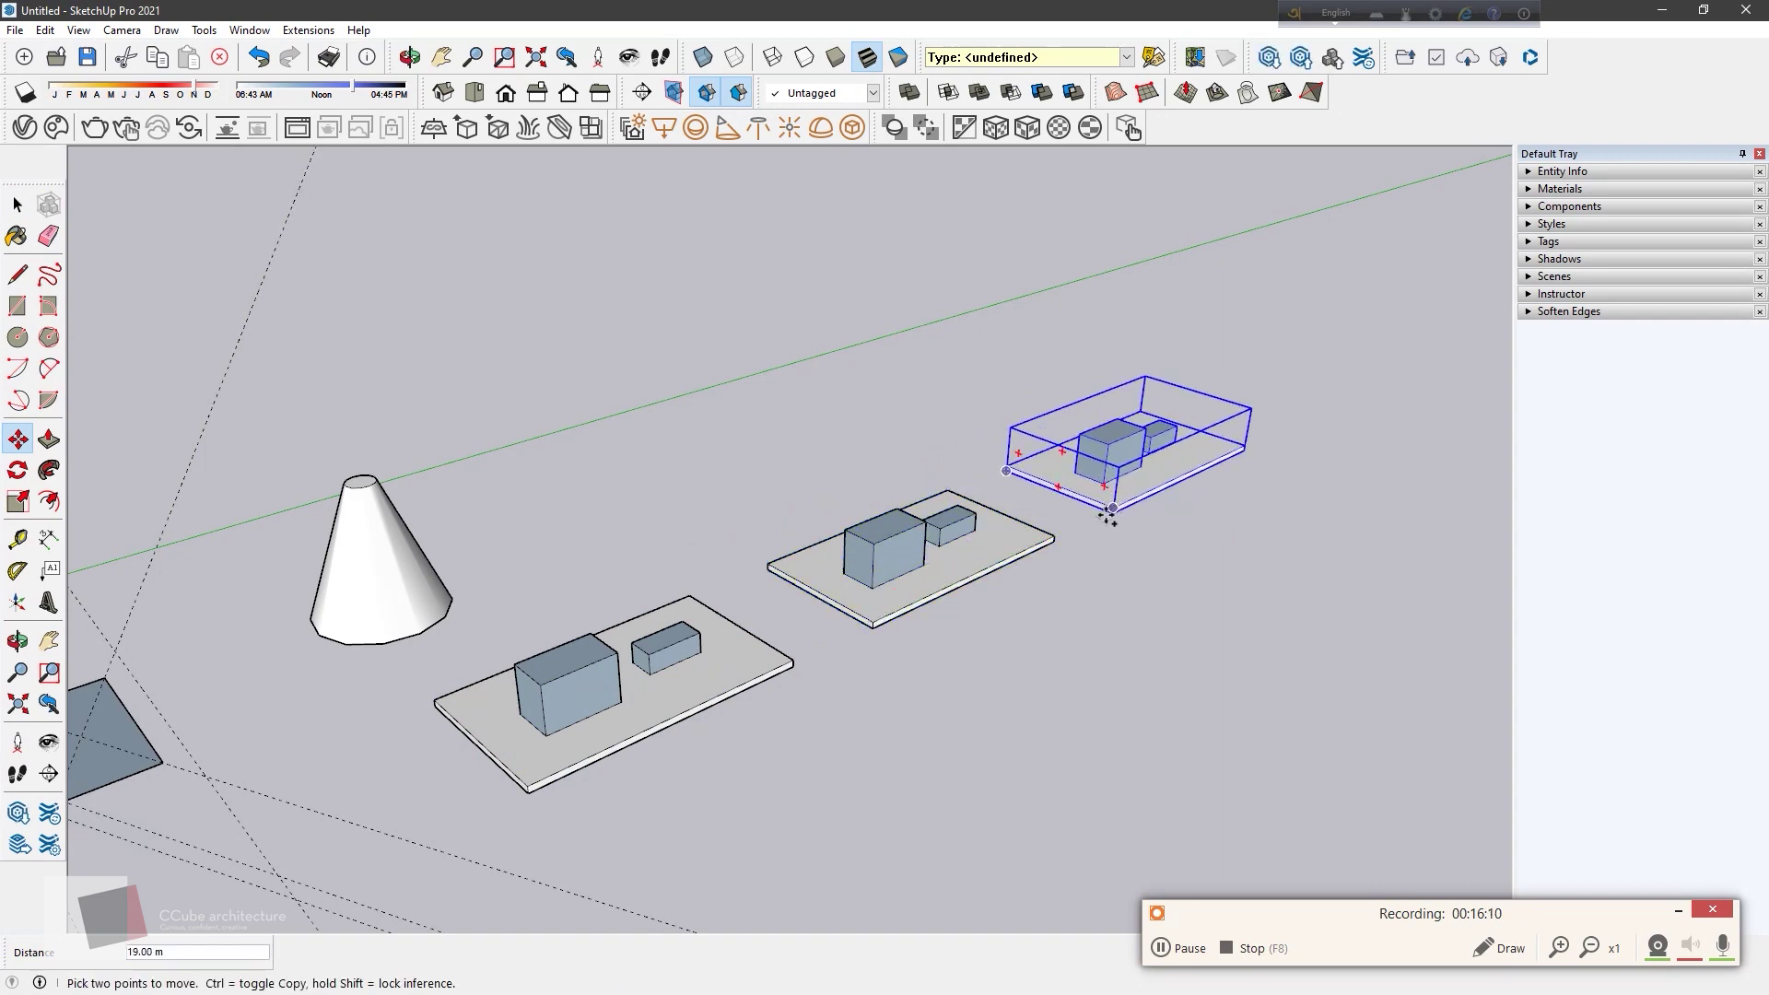
# Step: Add one more copy of the component at the end of the row
pyautogui.press('ctrl')
pyautogui.click(1113, 508)
pyautogui.click(1286, 429)
pyautogui.click(17, 235)
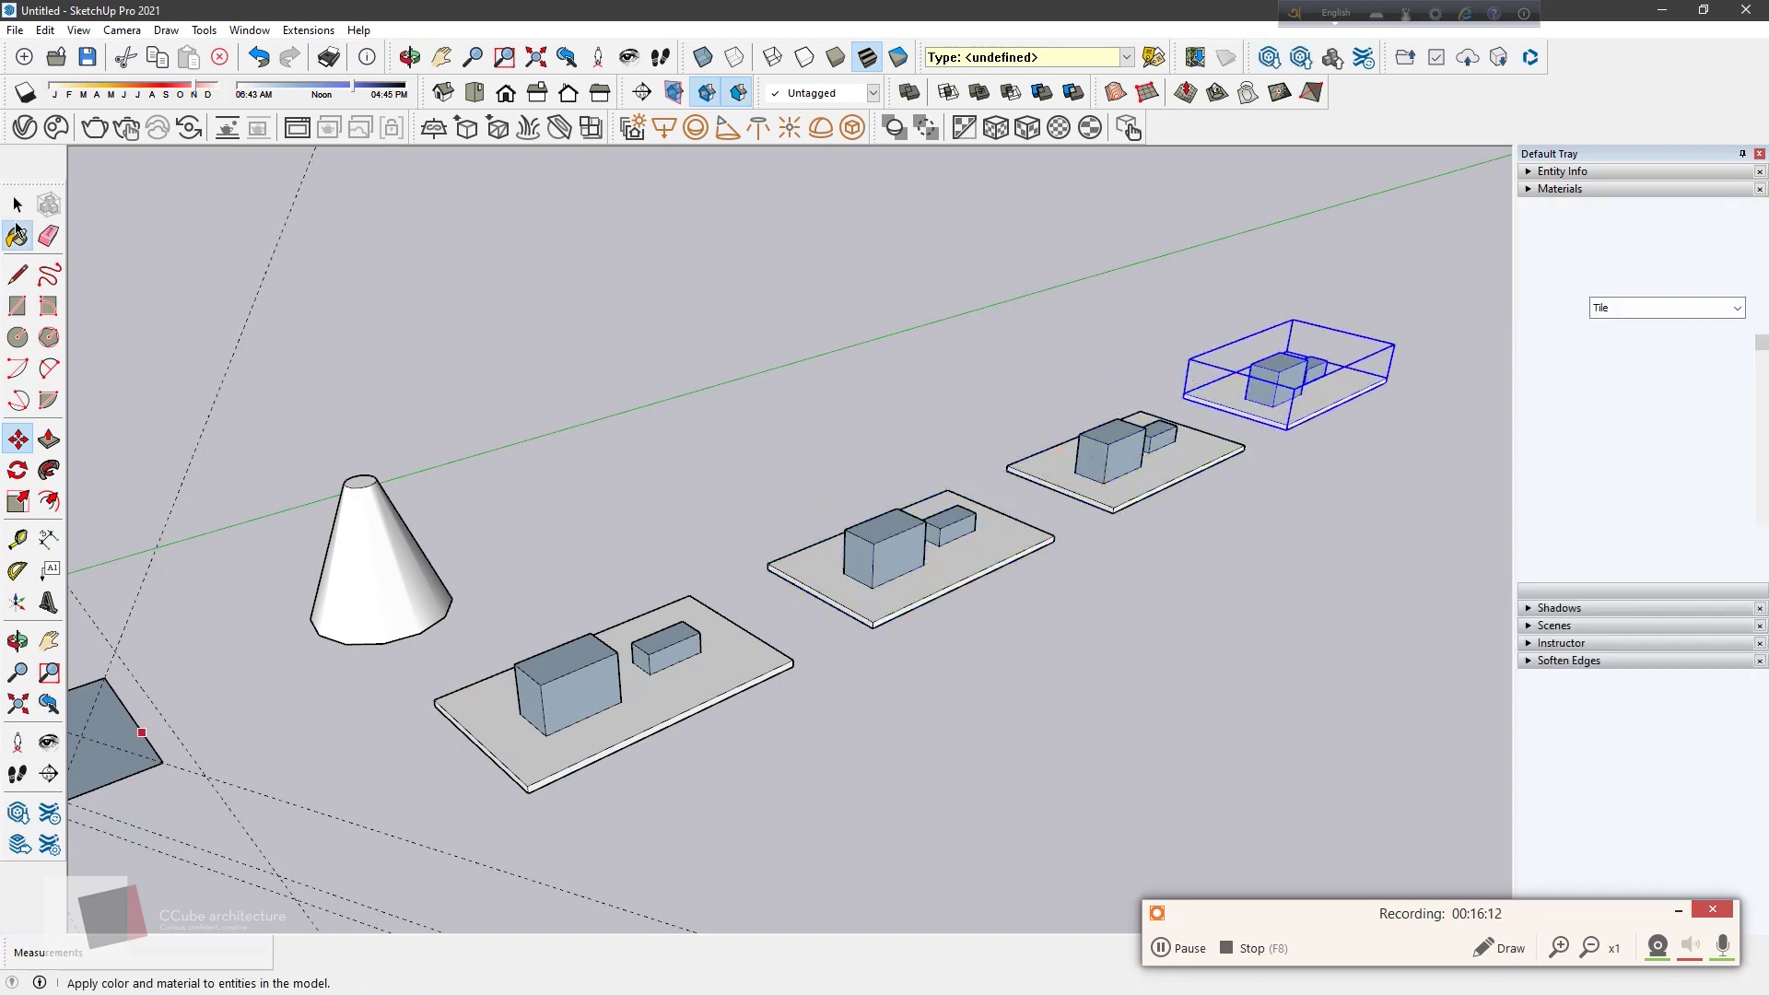
# Step: Inside the front slab component, pull the small box up into a tower, then cancel it
pyautogui.click(1352, 849)
pyautogui.moveTo(1351, 850); pyautogui.dragTo(979, 750, button='middle')
pyautogui.doubleClick(677, 701)
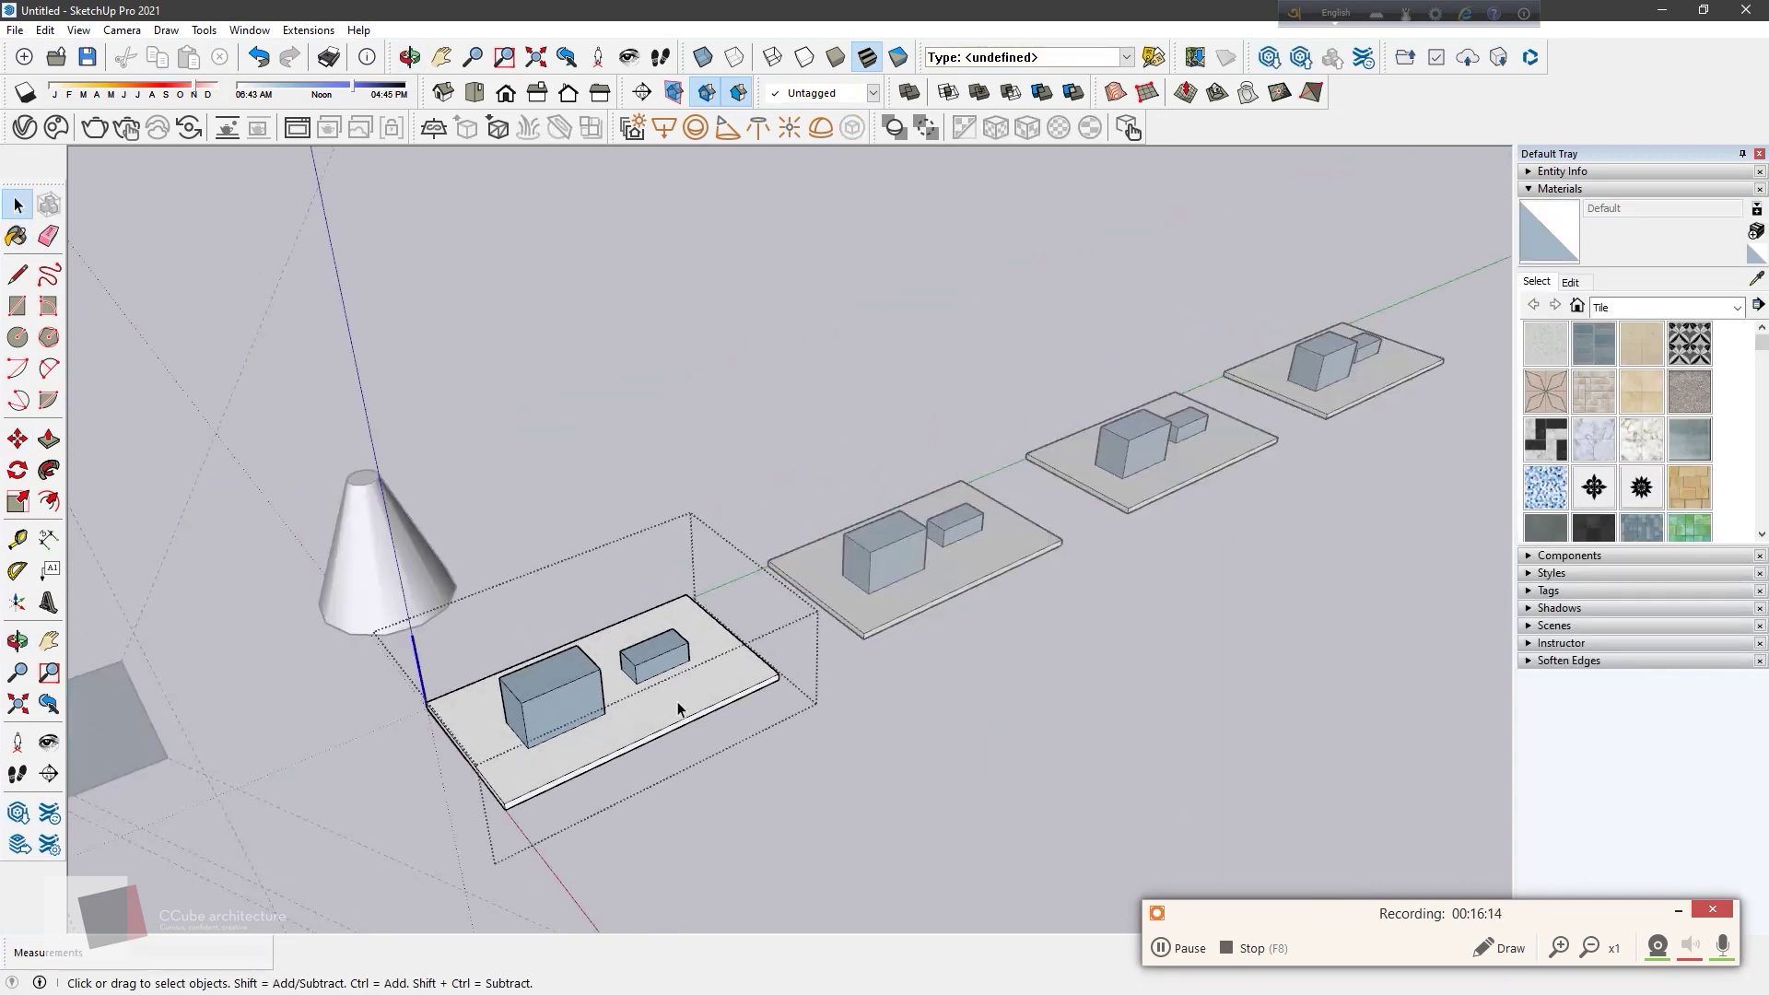
pyautogui.click(49, 439)
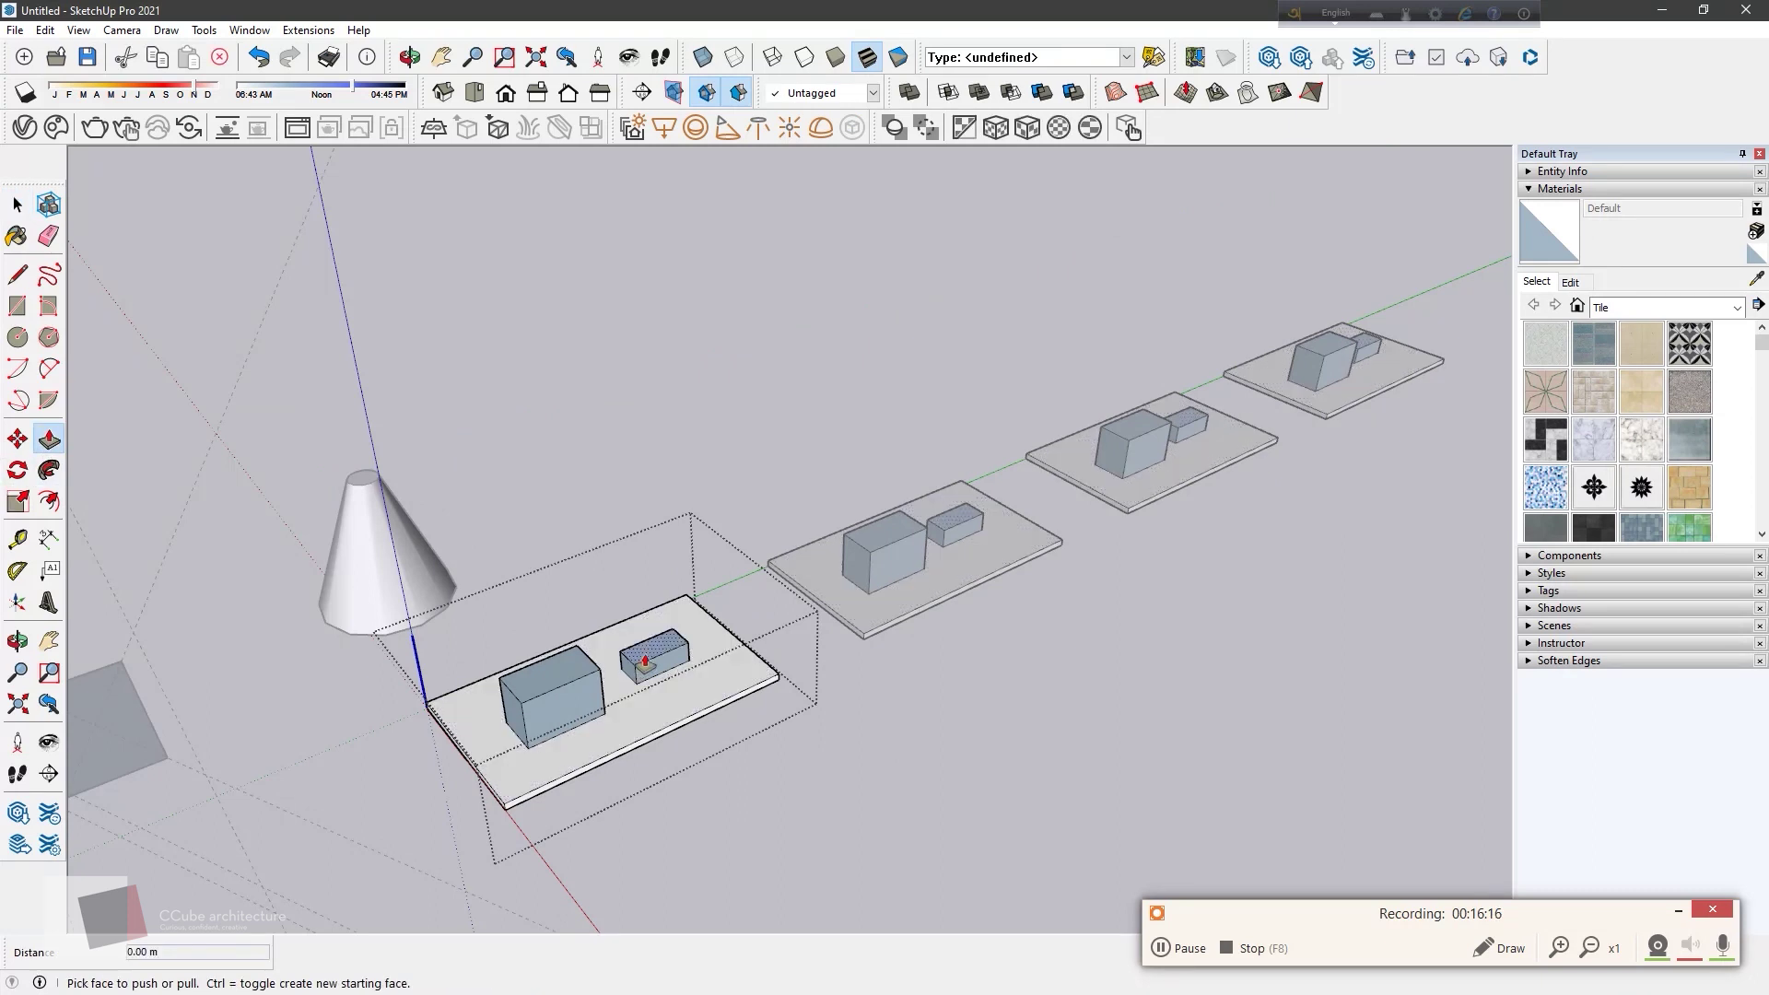
pyautogui.moveTo(643, 650); pyautogui.dragTo(619, 470)
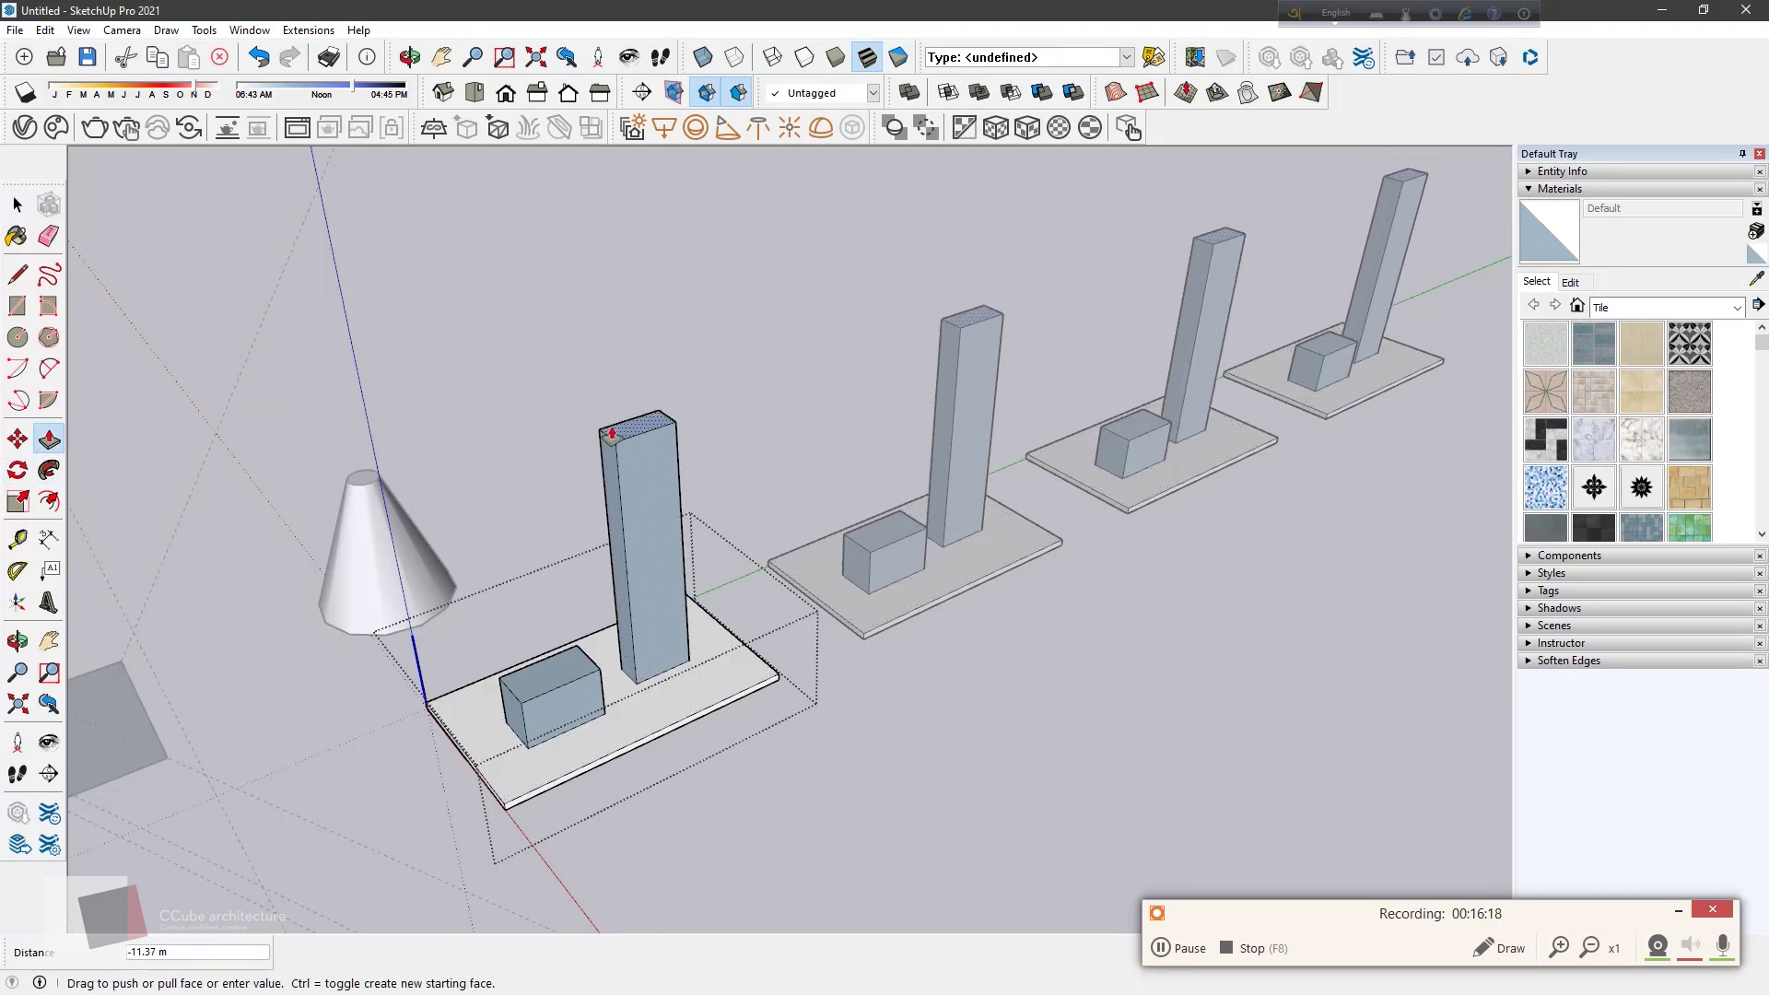
pyautogui.press('Escape')
pyautogui.press('space')
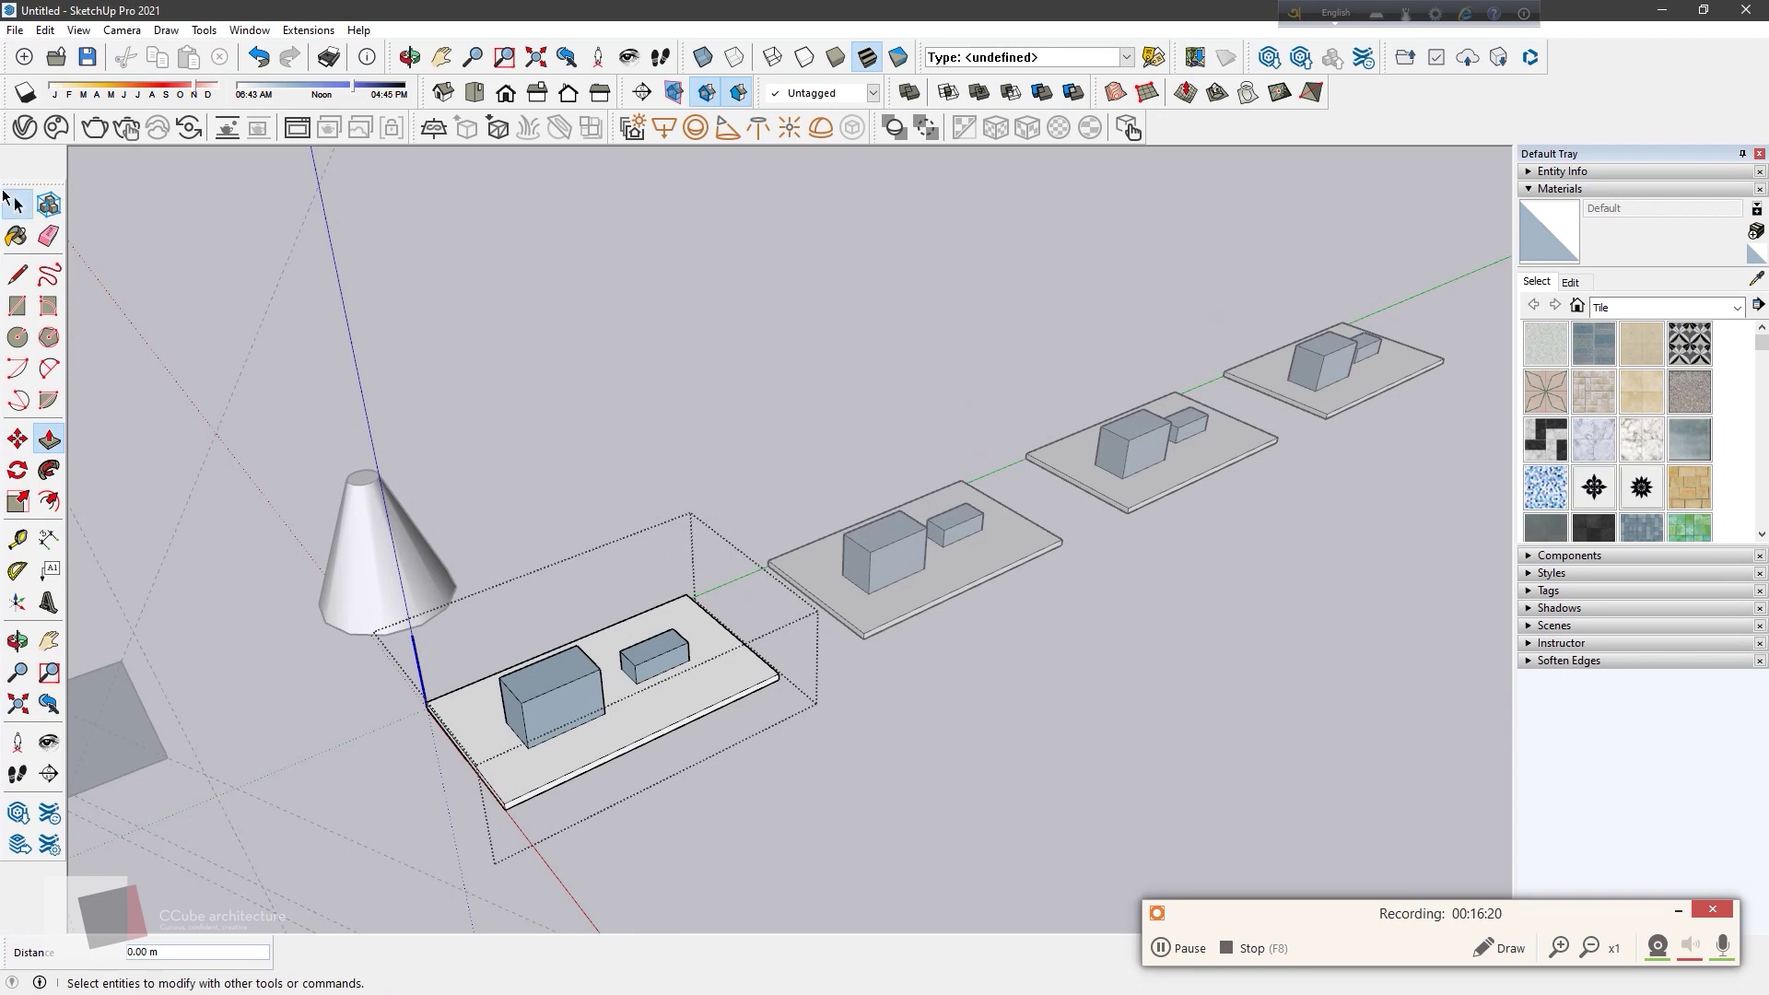
pyautogui.click(998, 700)
# Step: Make the front slab unique and pull its small box up into a tall block
pyautogui.click(658, 673)
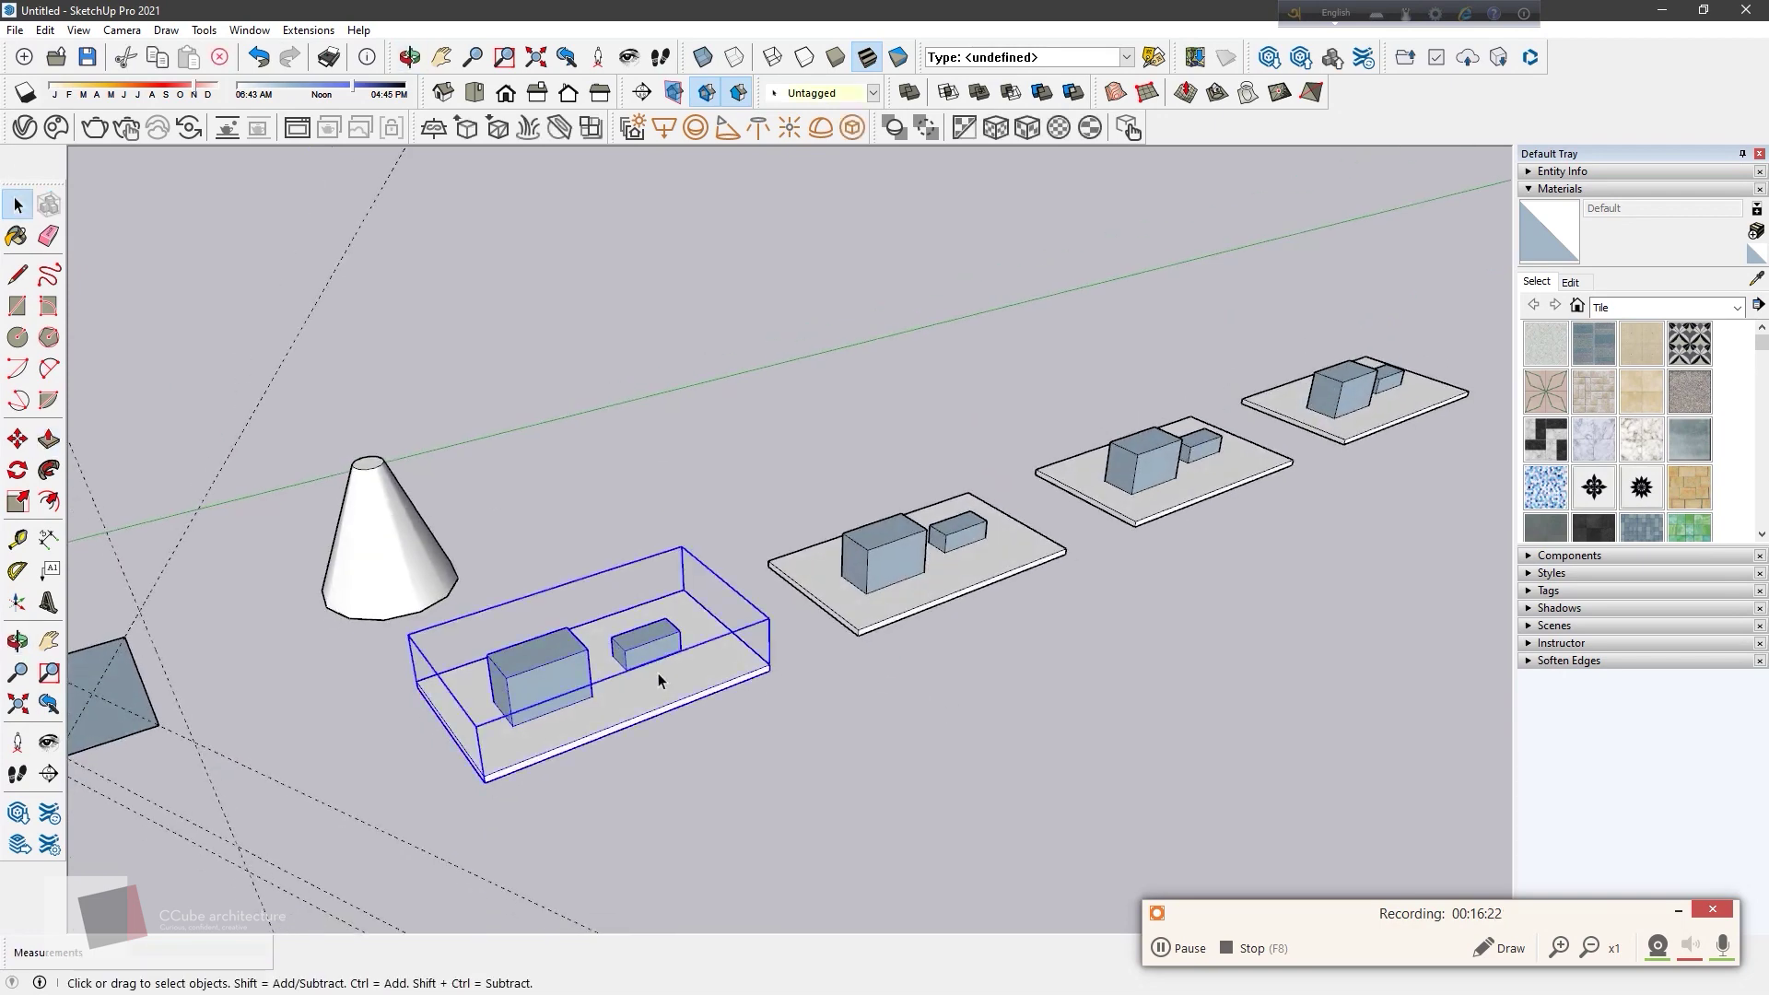
pyautogui.rightClick(660, 666)
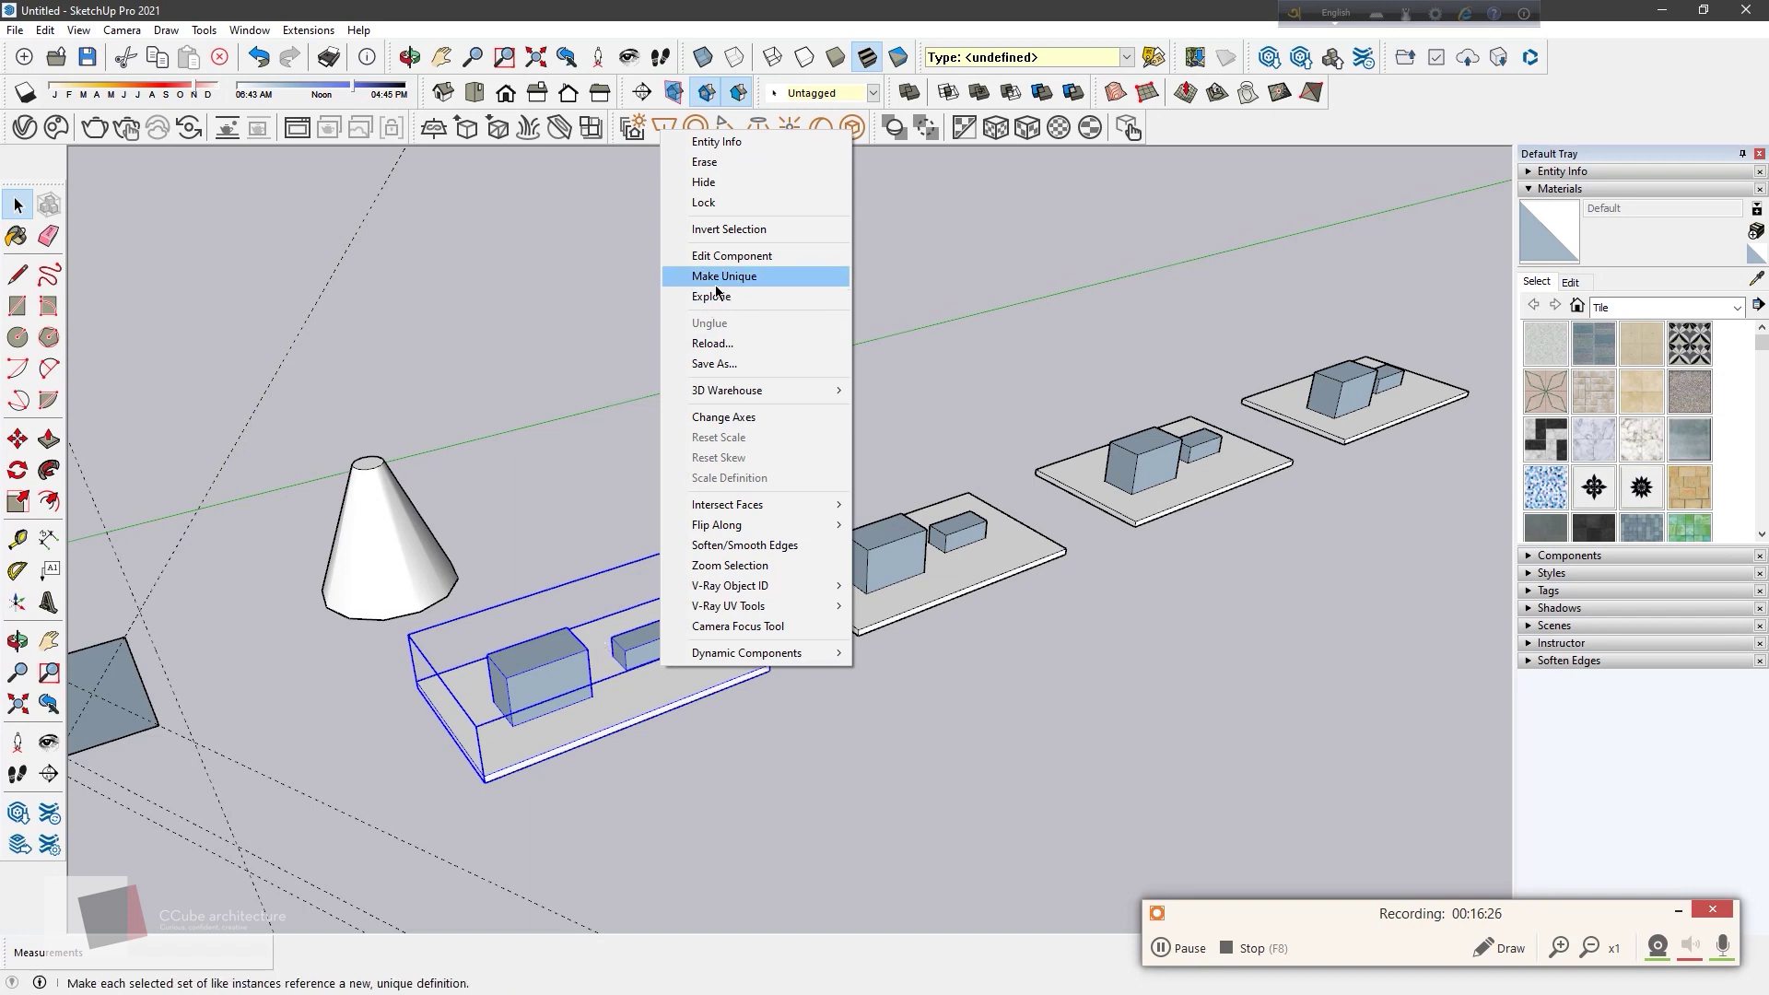
pyautogui.click(732, 256)
pyautogui.press('p')
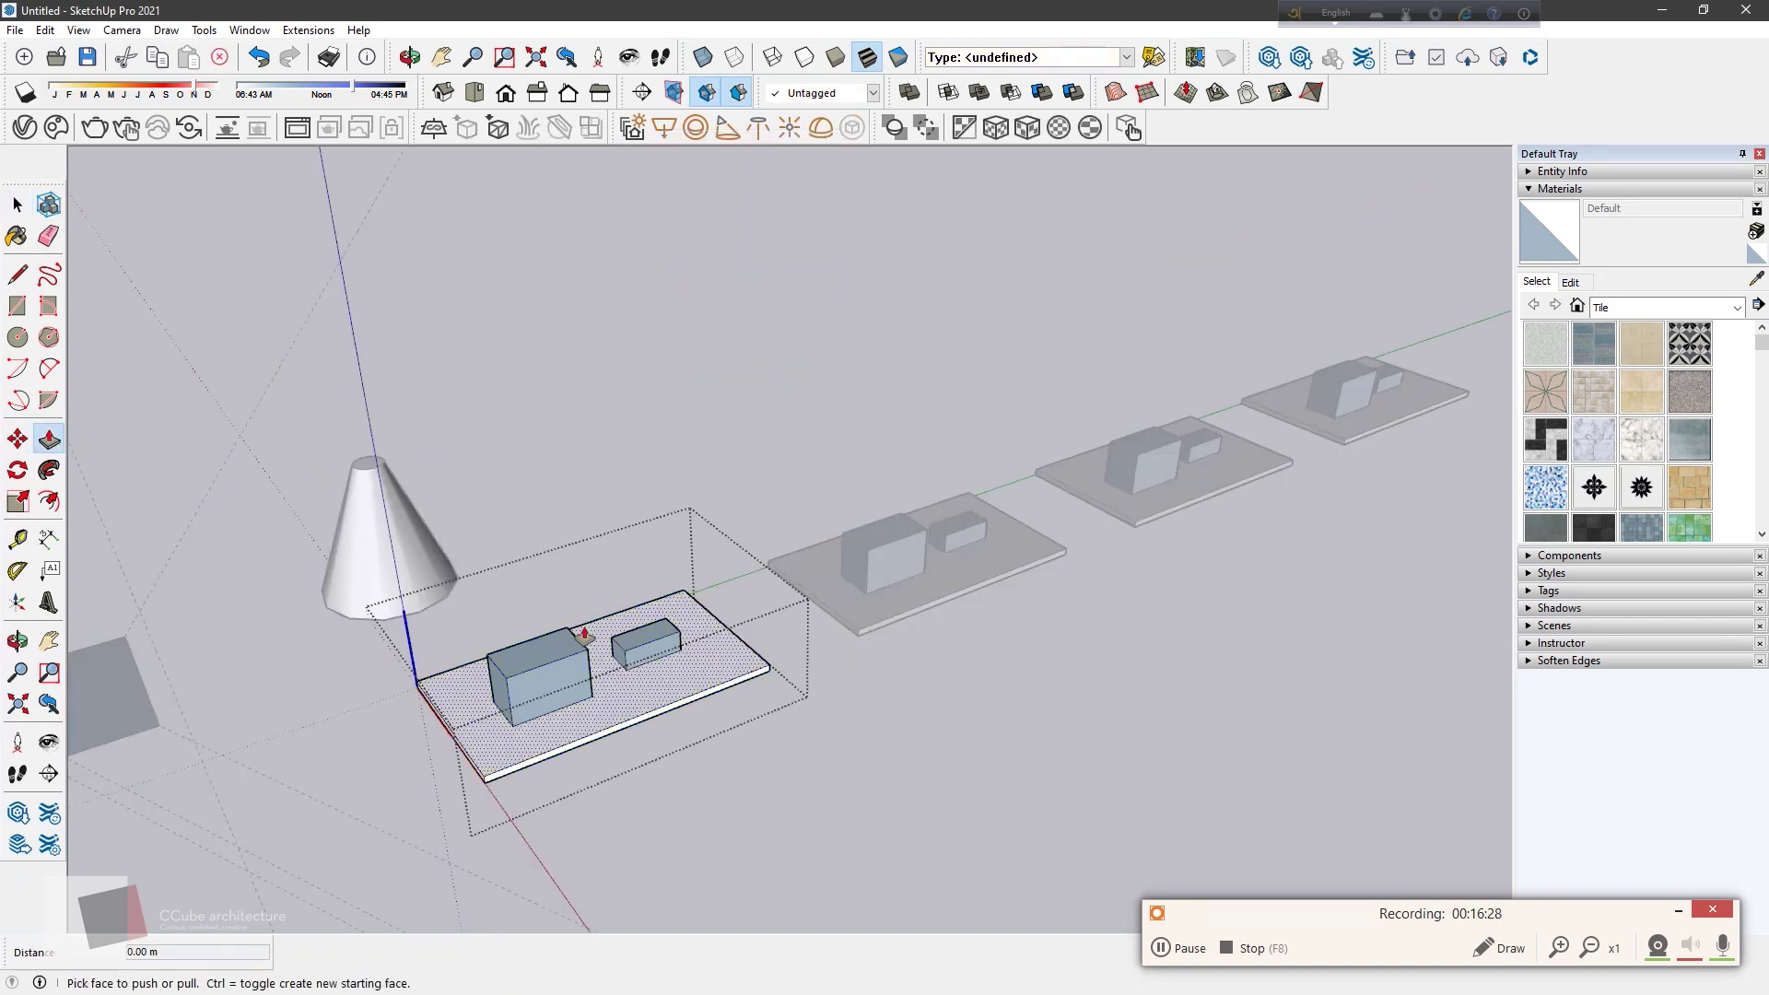
pyautogui.moveTo(643, 631)
pyautogui.mouseDown()
pyautogui.moveTo(635, 487)
pyautogui.moveTo(711, 632)
pyautogui.mouseUp()
# Step: Leave the component edit and undo the tall block extrusion
pyautogui.moveTo(711, 632); pyautogui.dragTo(724, 672, button='middle')
pyautogui.press('space')
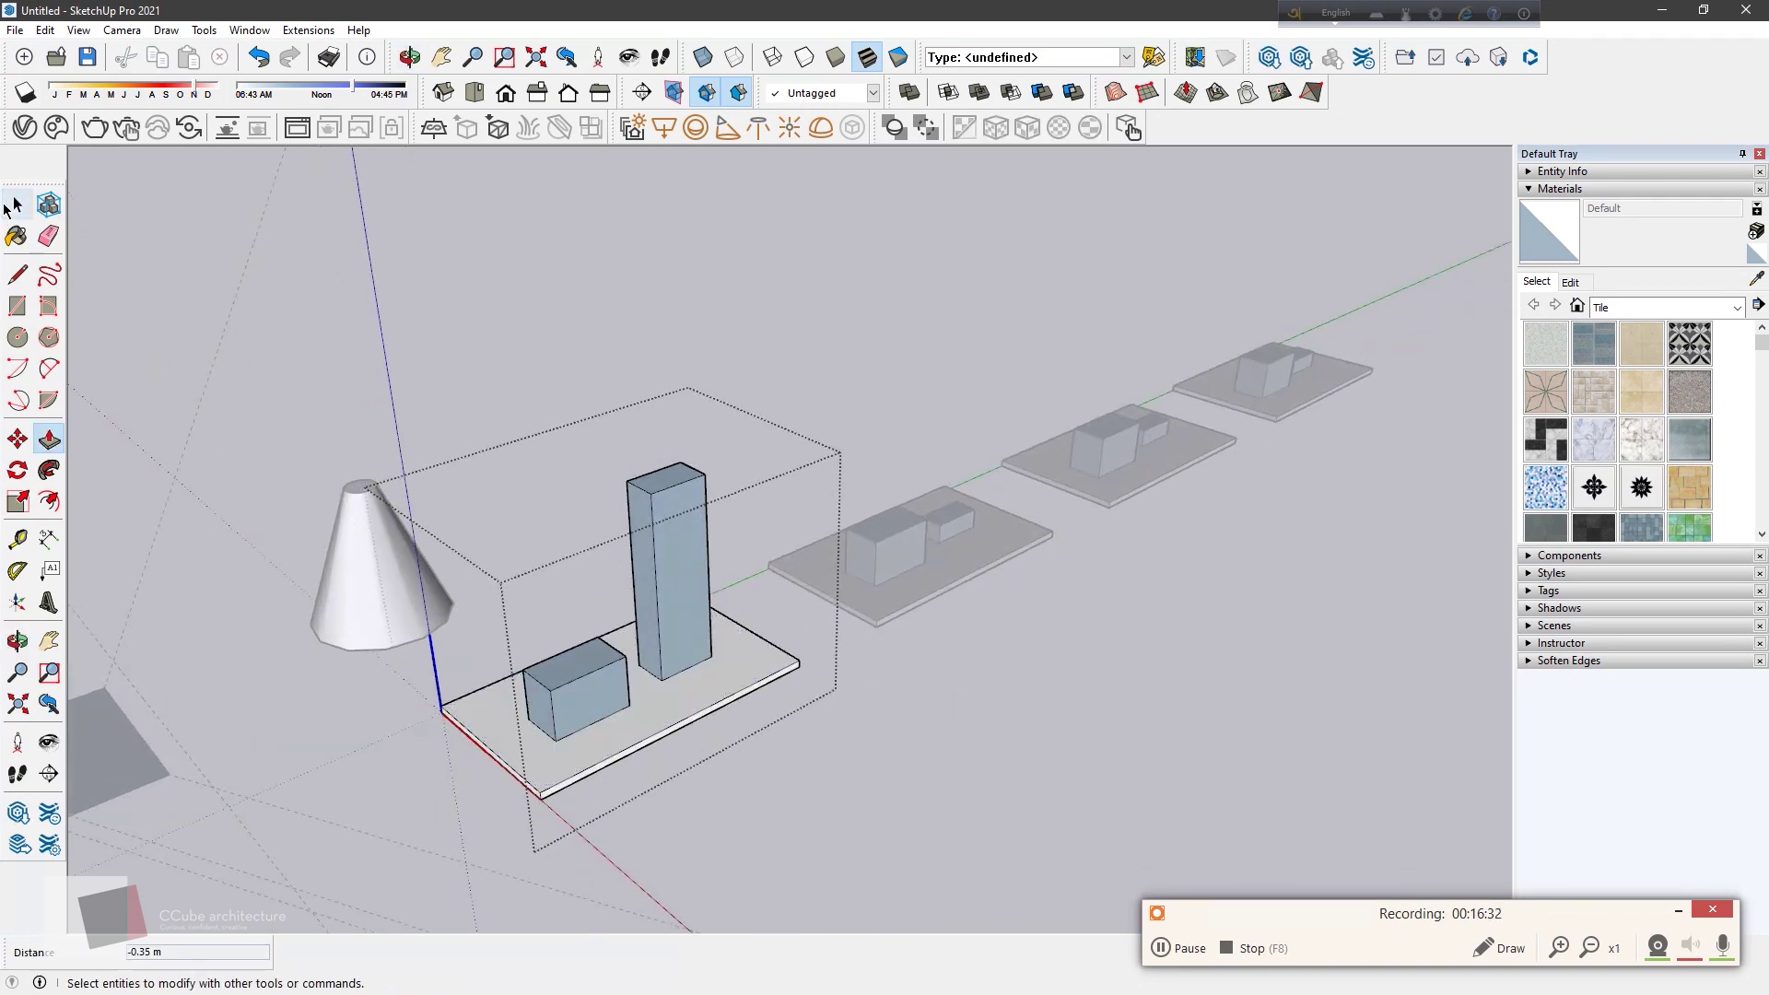
pyautogui.click(1198, 800)
pyautogui.moveTo(1198, 800); pyautogui.dragTo(915, 570, button='middle')
pyautogui.hotkey('ctrl', 'z')
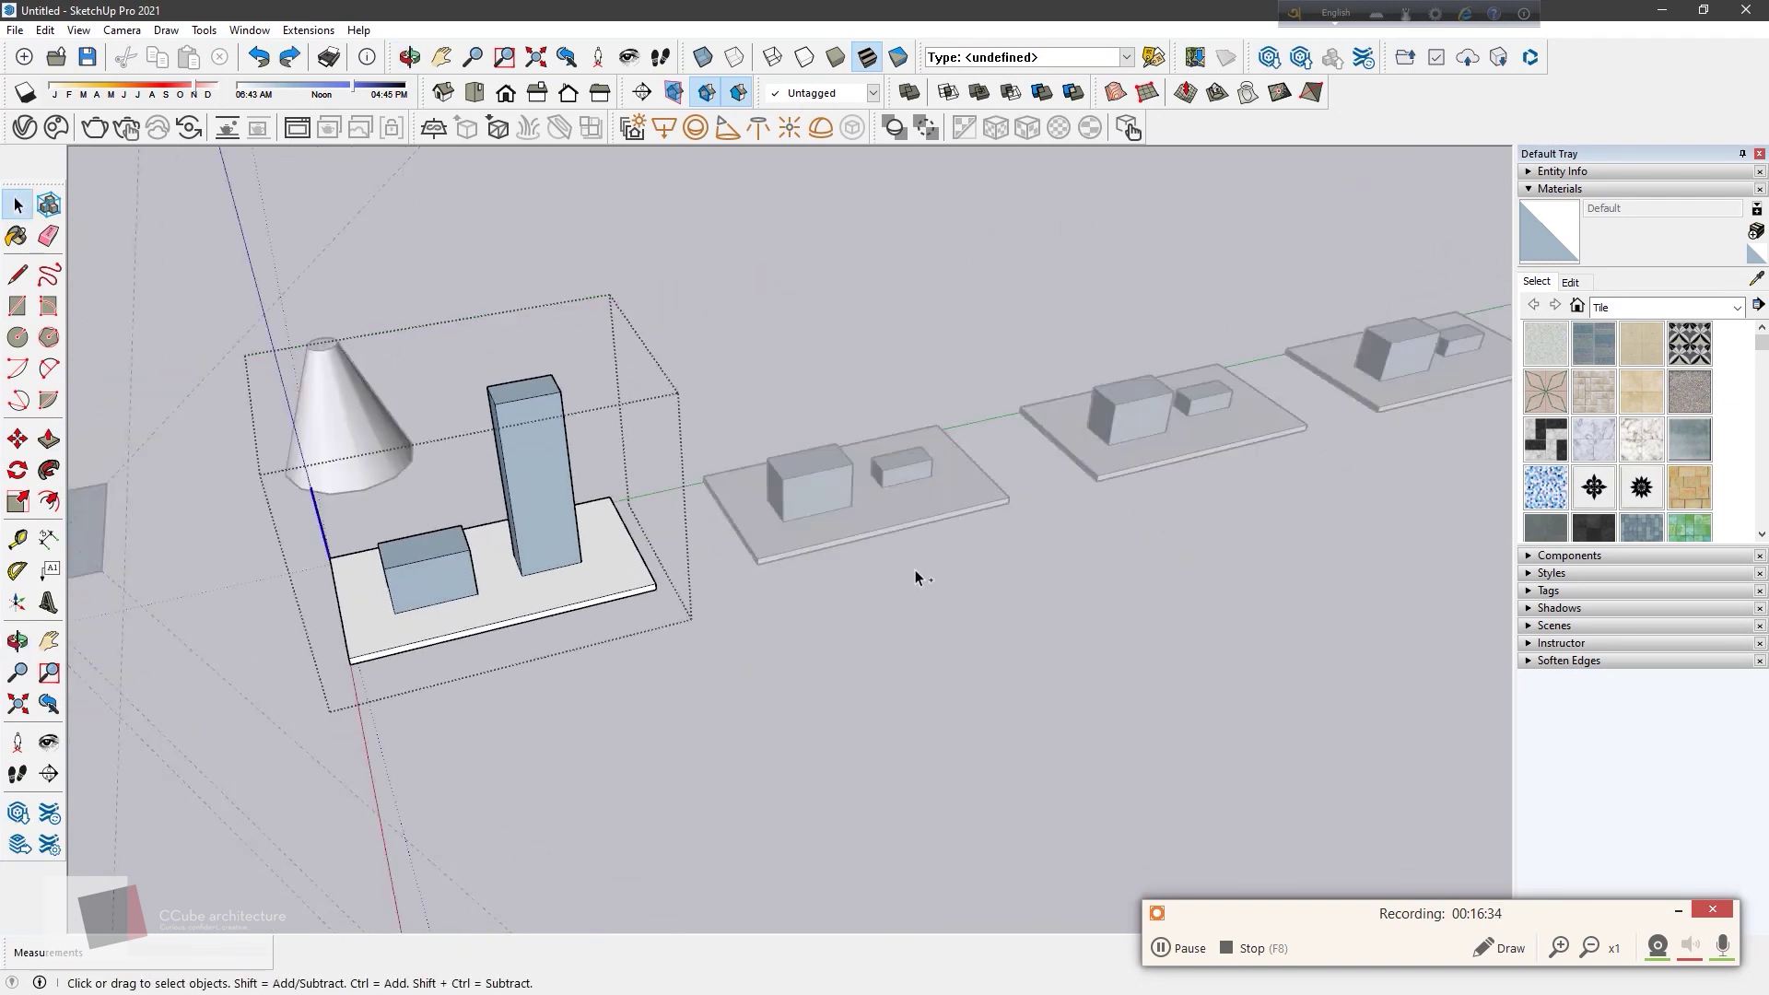
pyautogui.hotkey('ctrl', 'z')
# Step: Try selecting the front, second, third and fourth slabs, then clear the selection
pyautogui.scroll(-3, 727, 719)
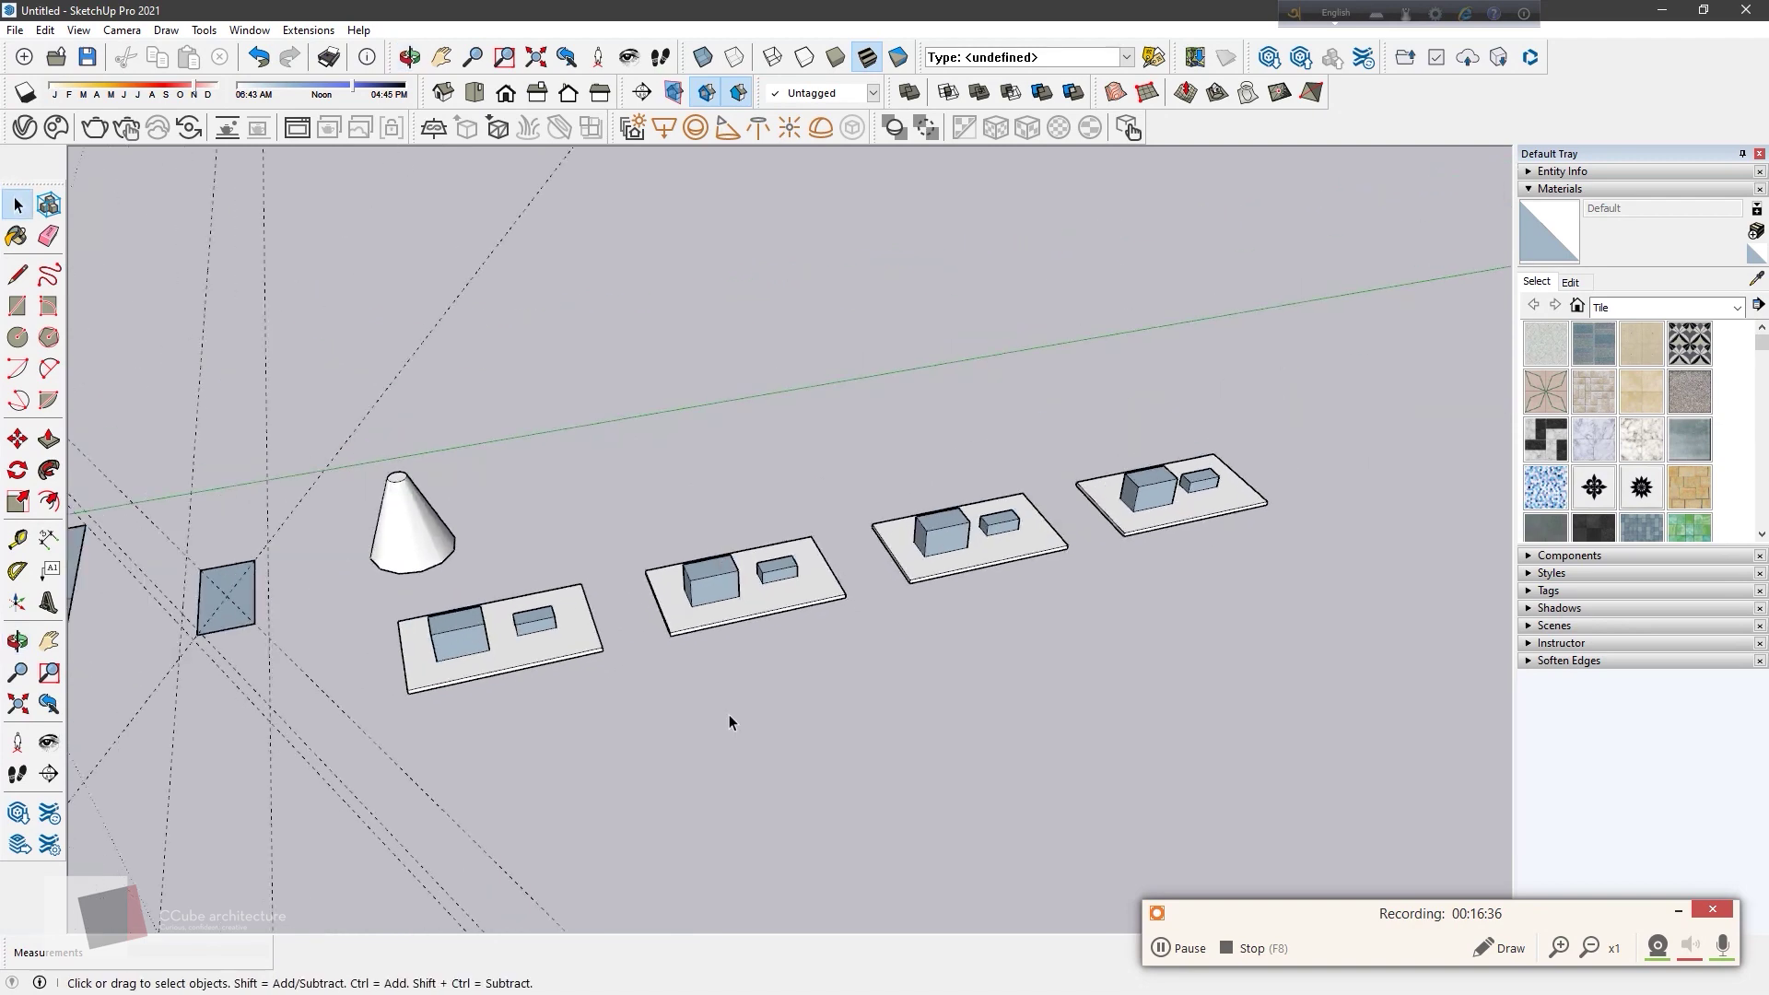
pyautogui.click(402, 639)
pyautogui.click(728, 595)
pyautogui.click(444, 649)
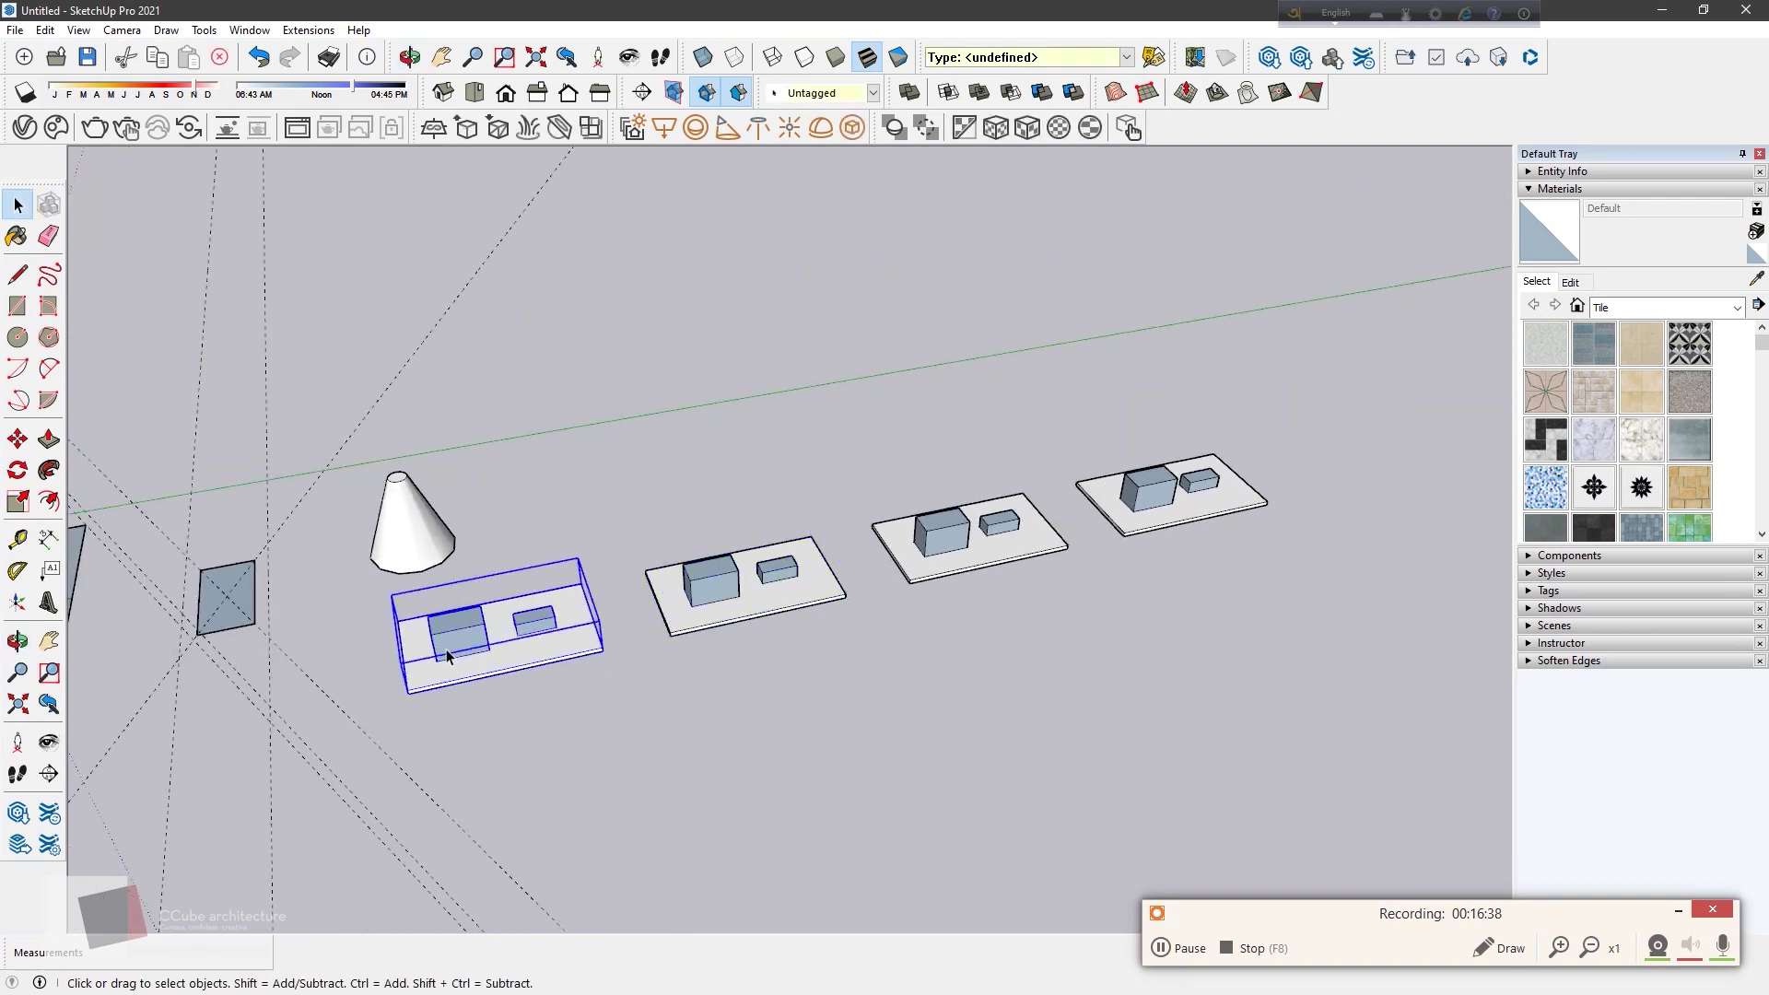
pyautogui.click(806, 577)
pyautogui.click(975, 675)
pyautogui.click(988, 499)
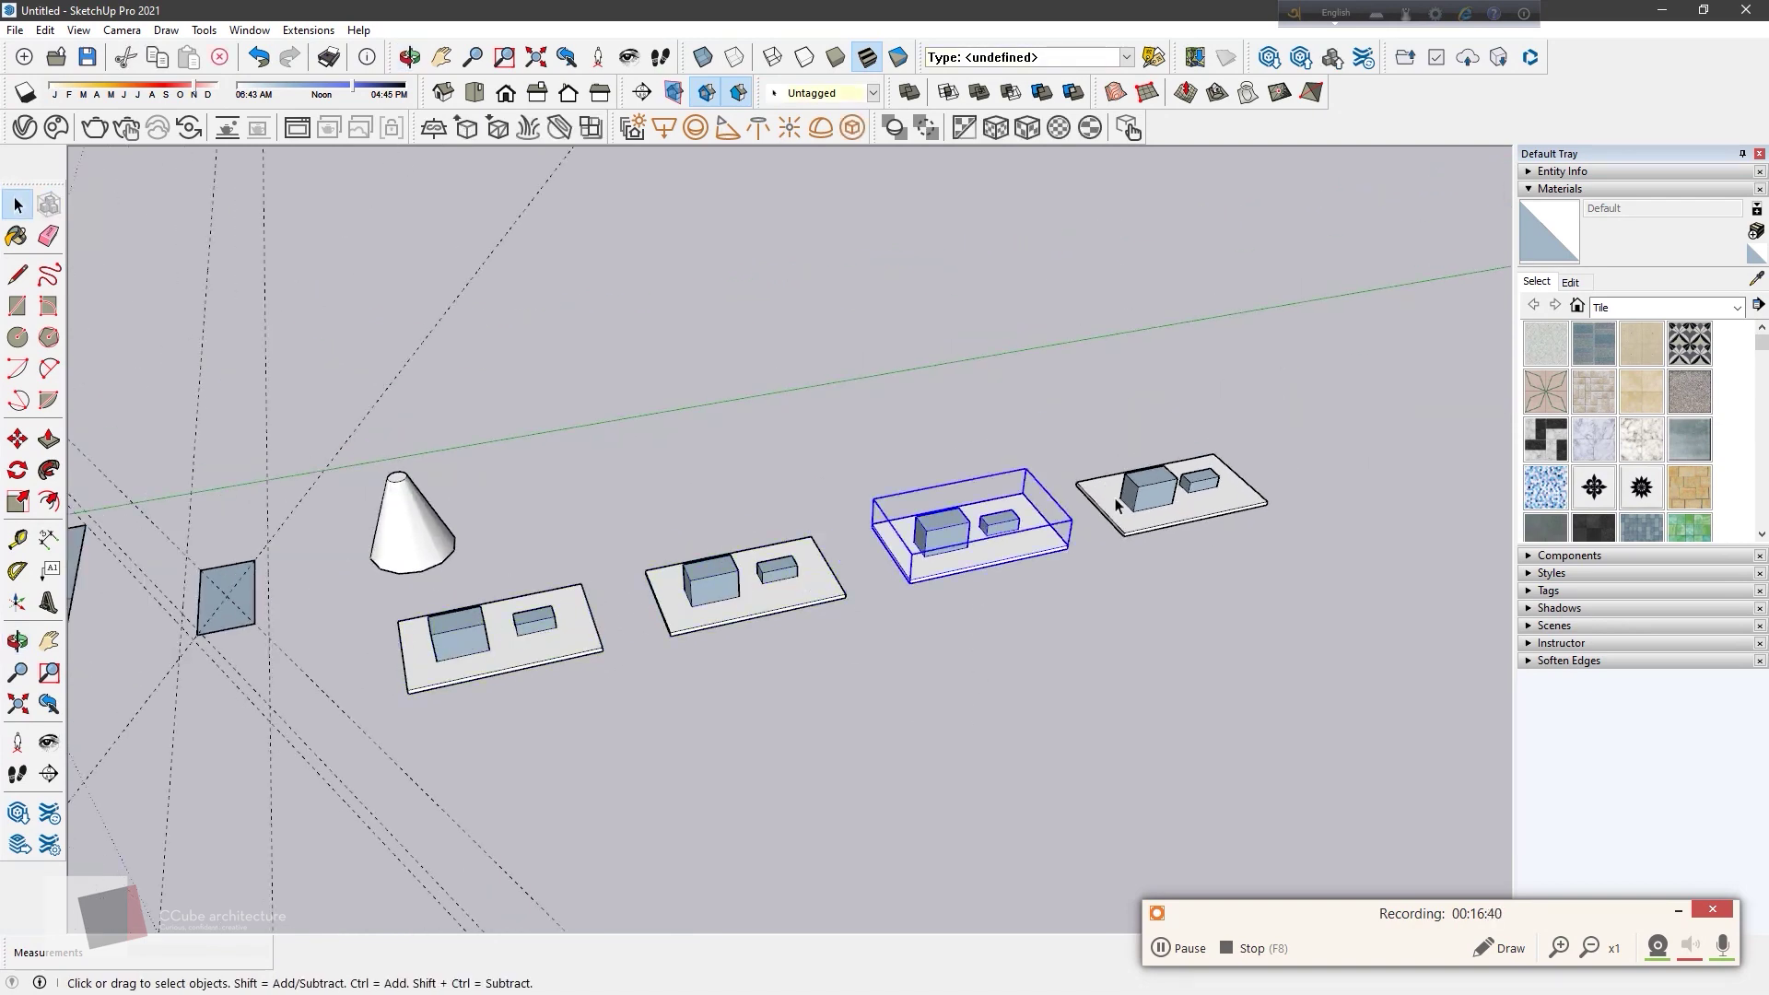
pyautogui.click(1170, 488)
pyautogui.moveTo(942, 796); pyautogui.dragTo(1141, 518, button='middle')
pyautogui.click(781, 804)
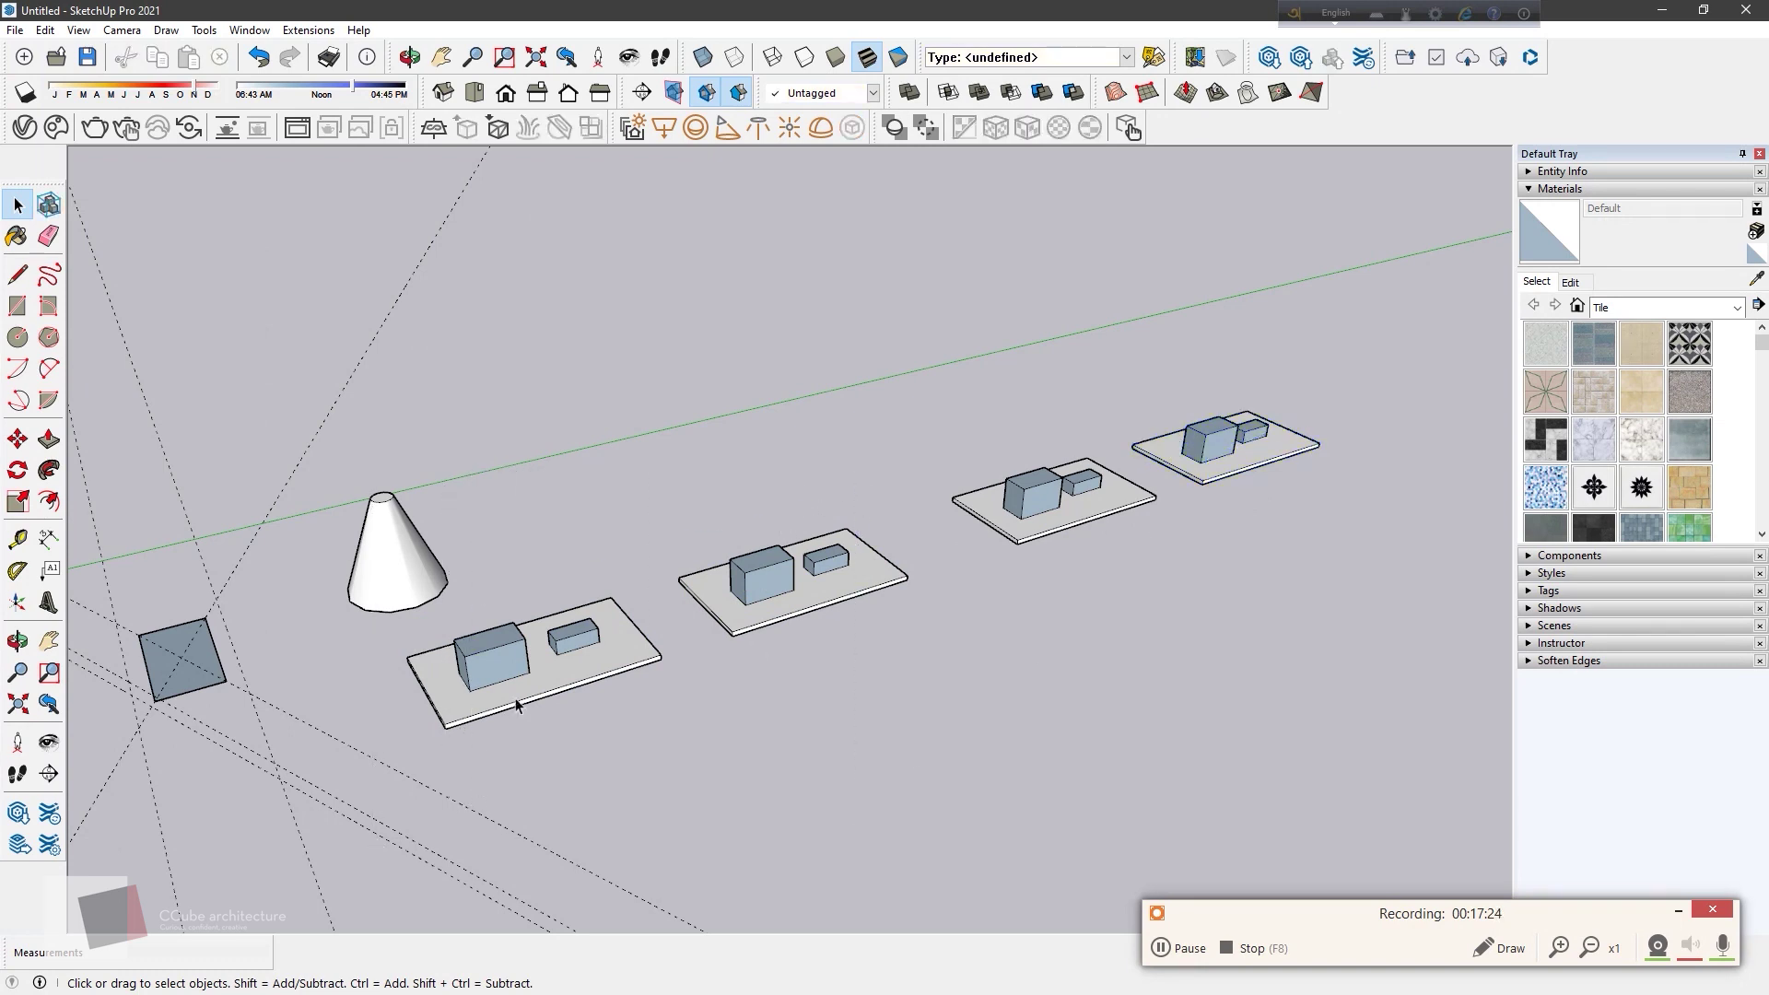
# Step: Select the front two slabs together and make them one unique component
pyautogui.moveTo(502, 714); pyautogui.dragTo(502, 714)
pyautogui.rightClick(547, 627)
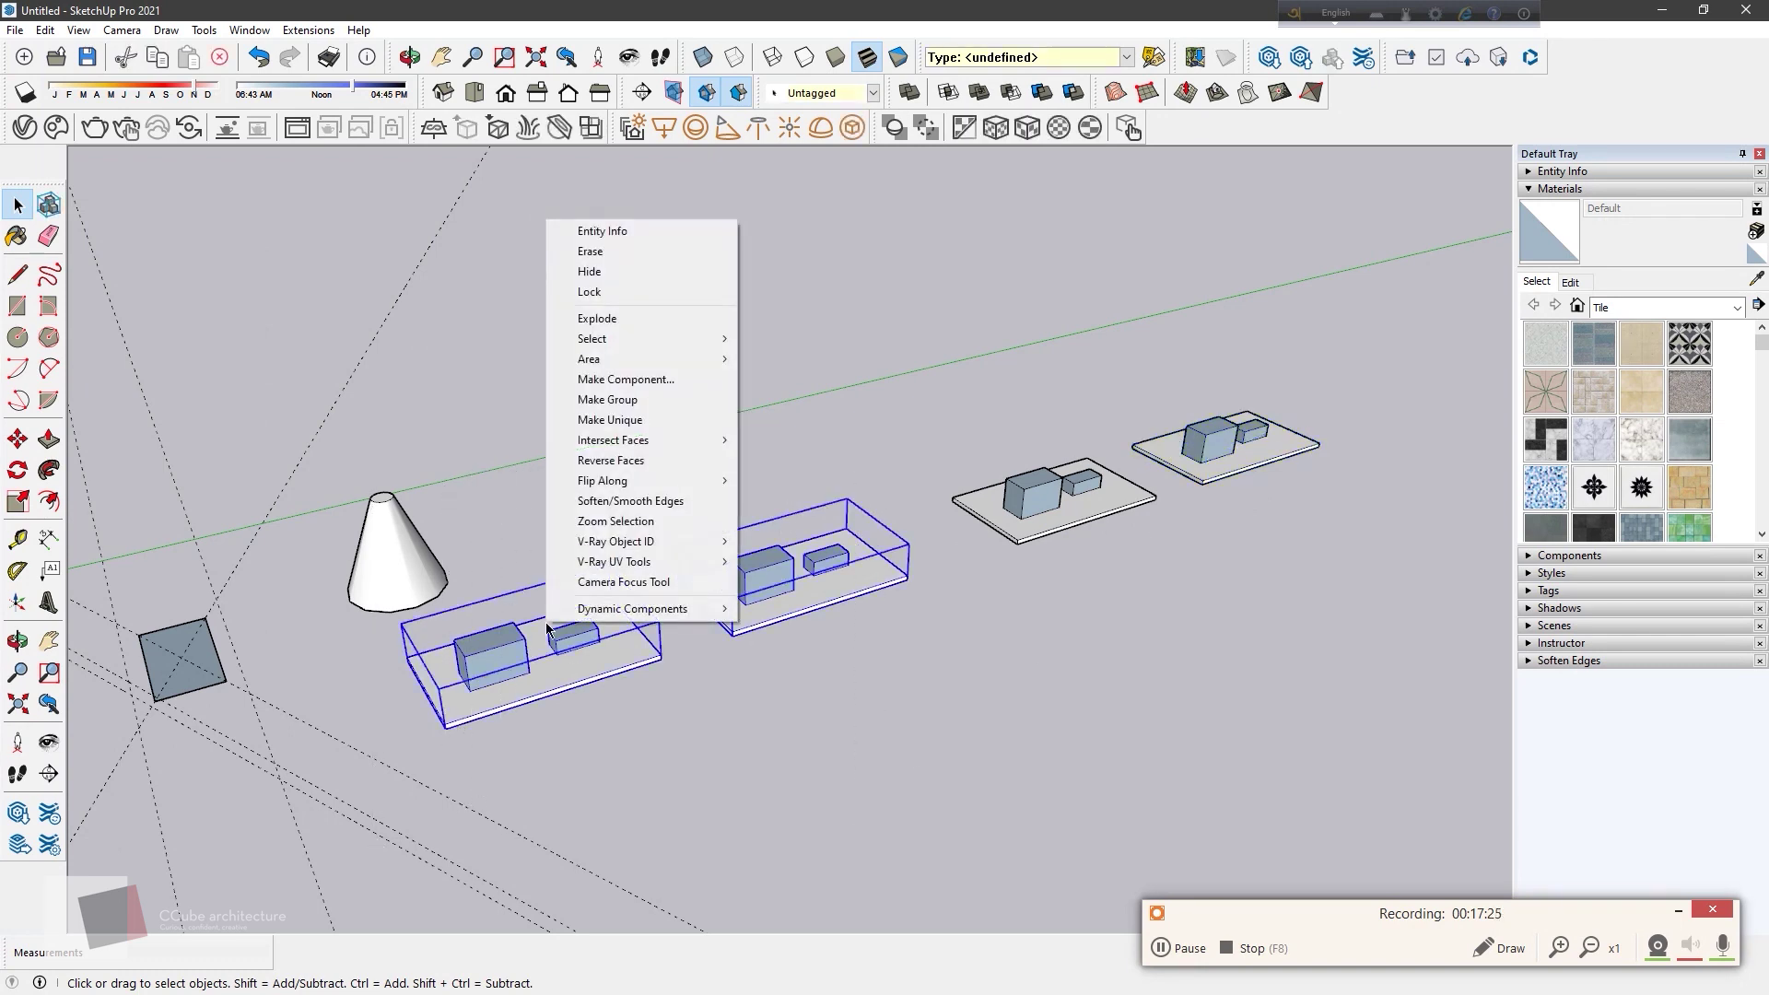
pyautogui.click(653, 422)
pyautogui.click(829, 808)
pyautogui.click(1232, 442)
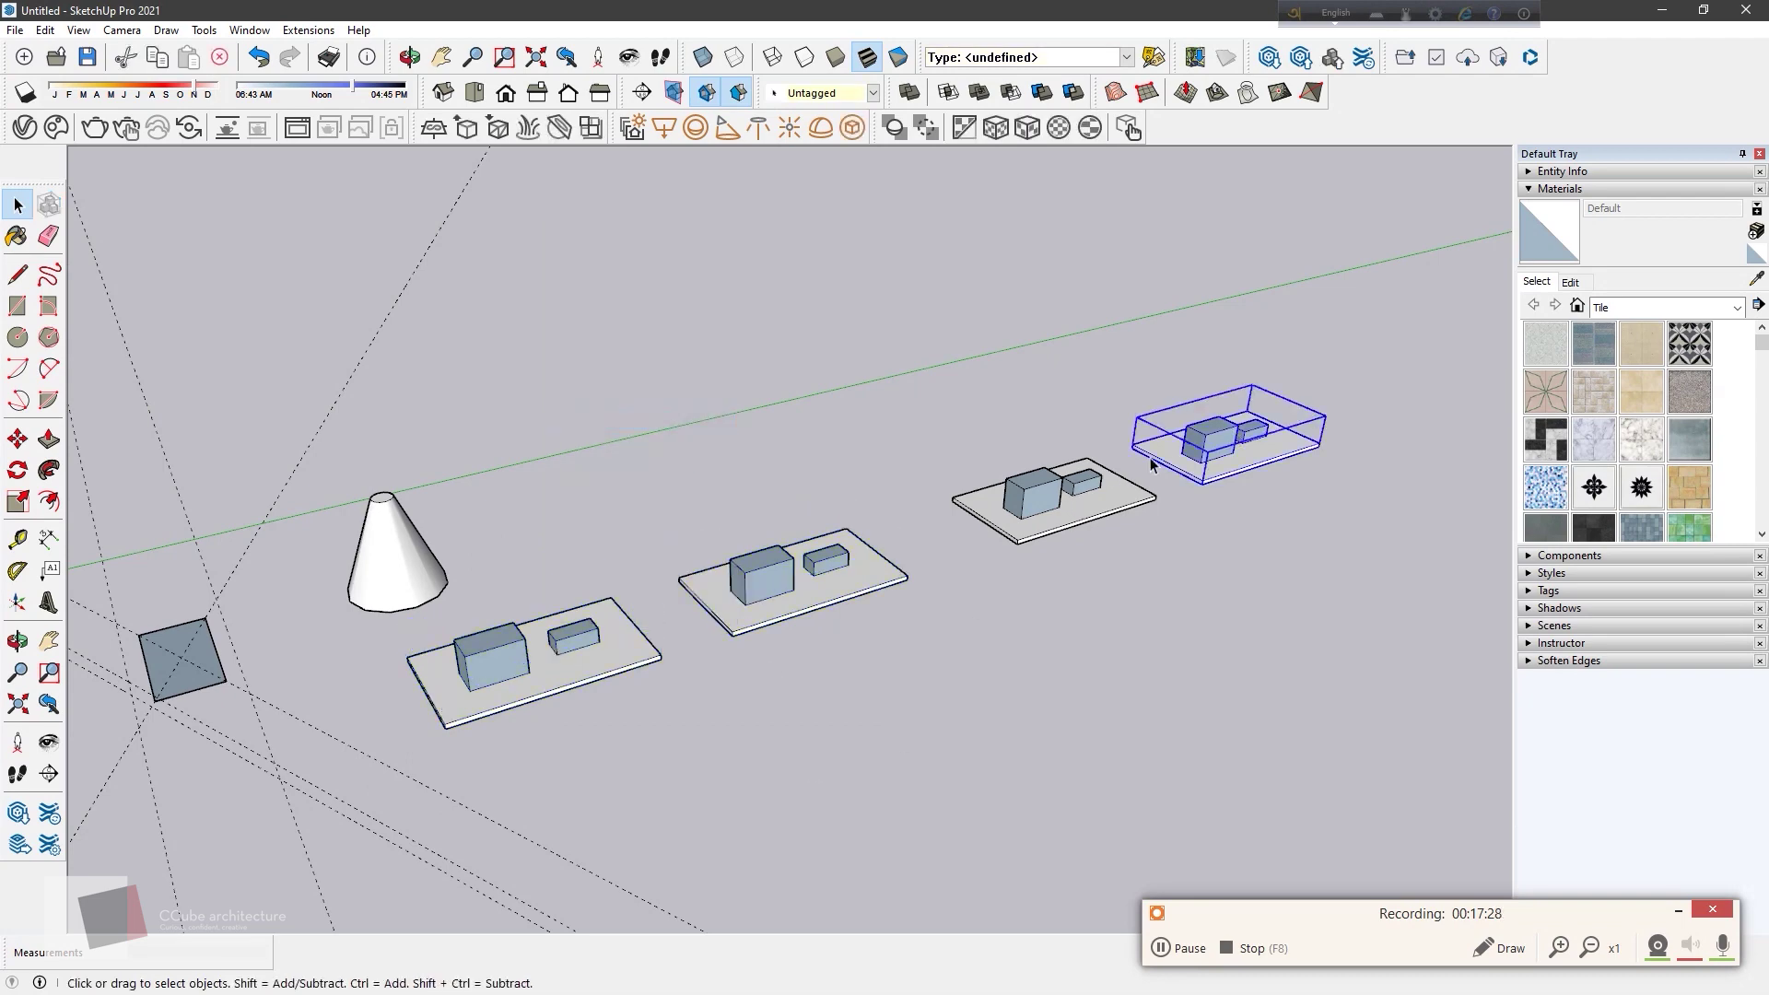
pyautogui.click(890, 759)
# Step: Test pulling the front slab's big box into a tall block, then cancel it
pyautogui.doubleClick(533, 671)
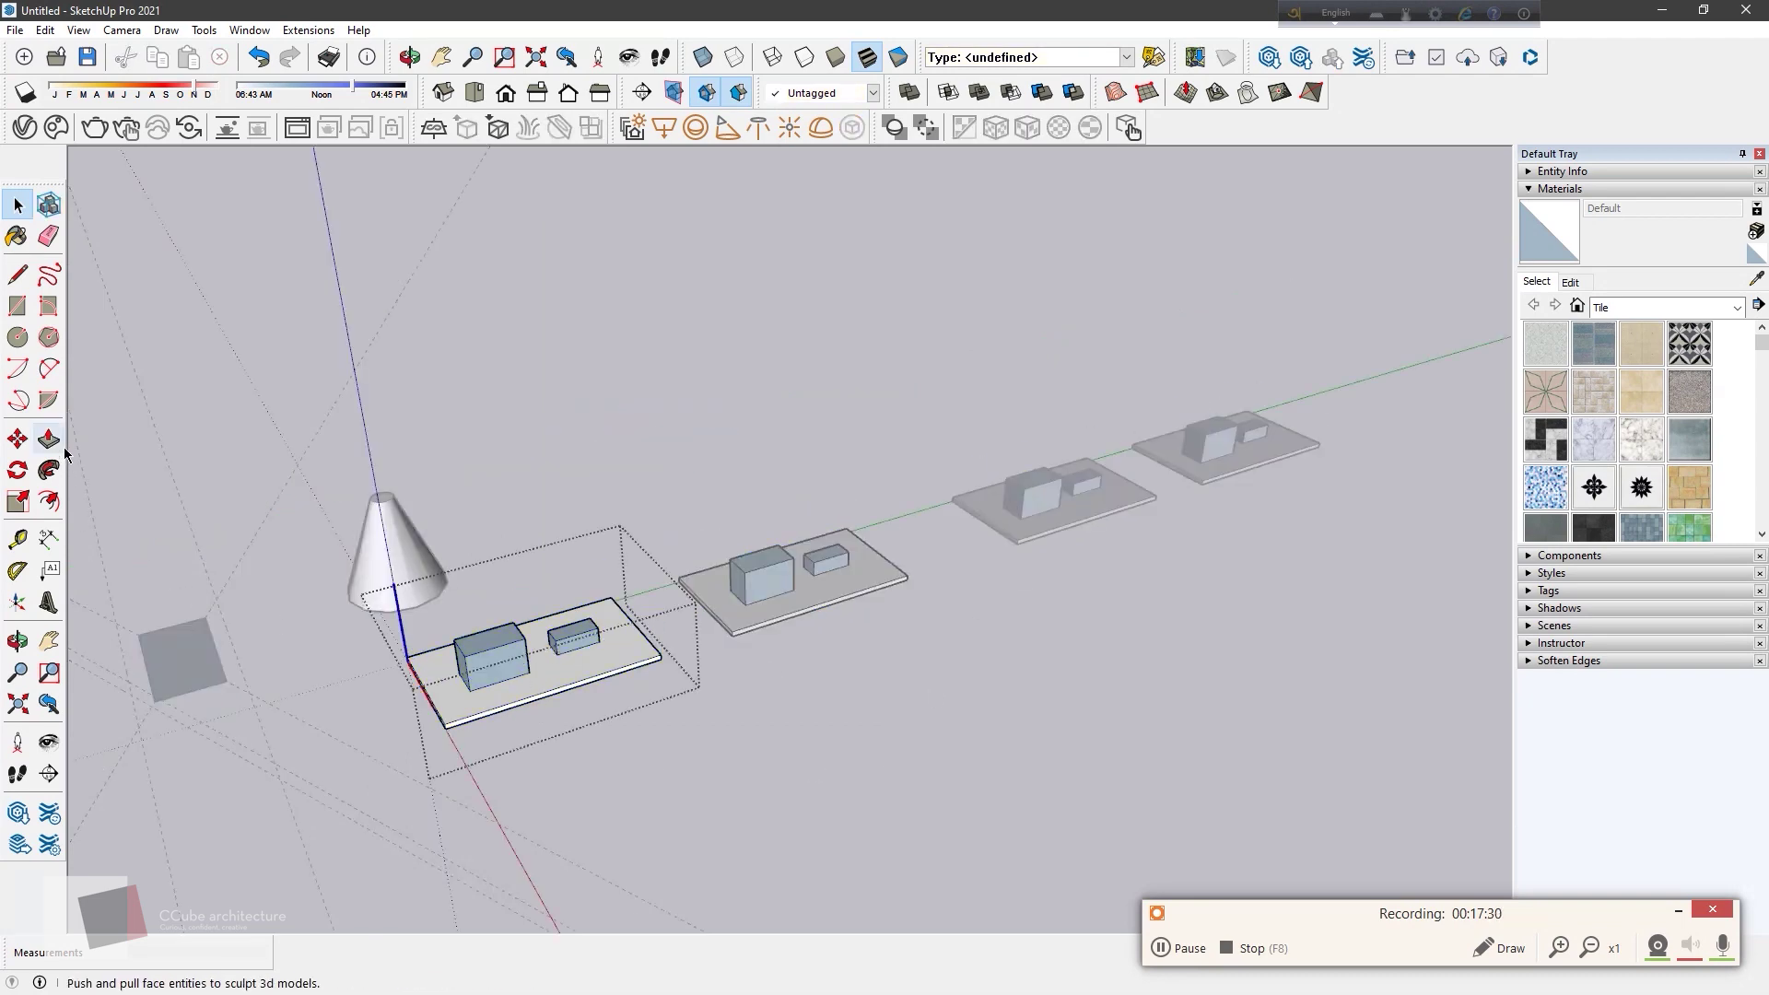
pyautogui.press('p')
pyautogui.scroll(2, 475, 630)
pyautogui.moveTo(475, 630)
pyautogui.mouseDown()
pyautogui.moveTo(663, 465)
pyautogui.moveTo(712, 524)
pyautogui.mouseUp()
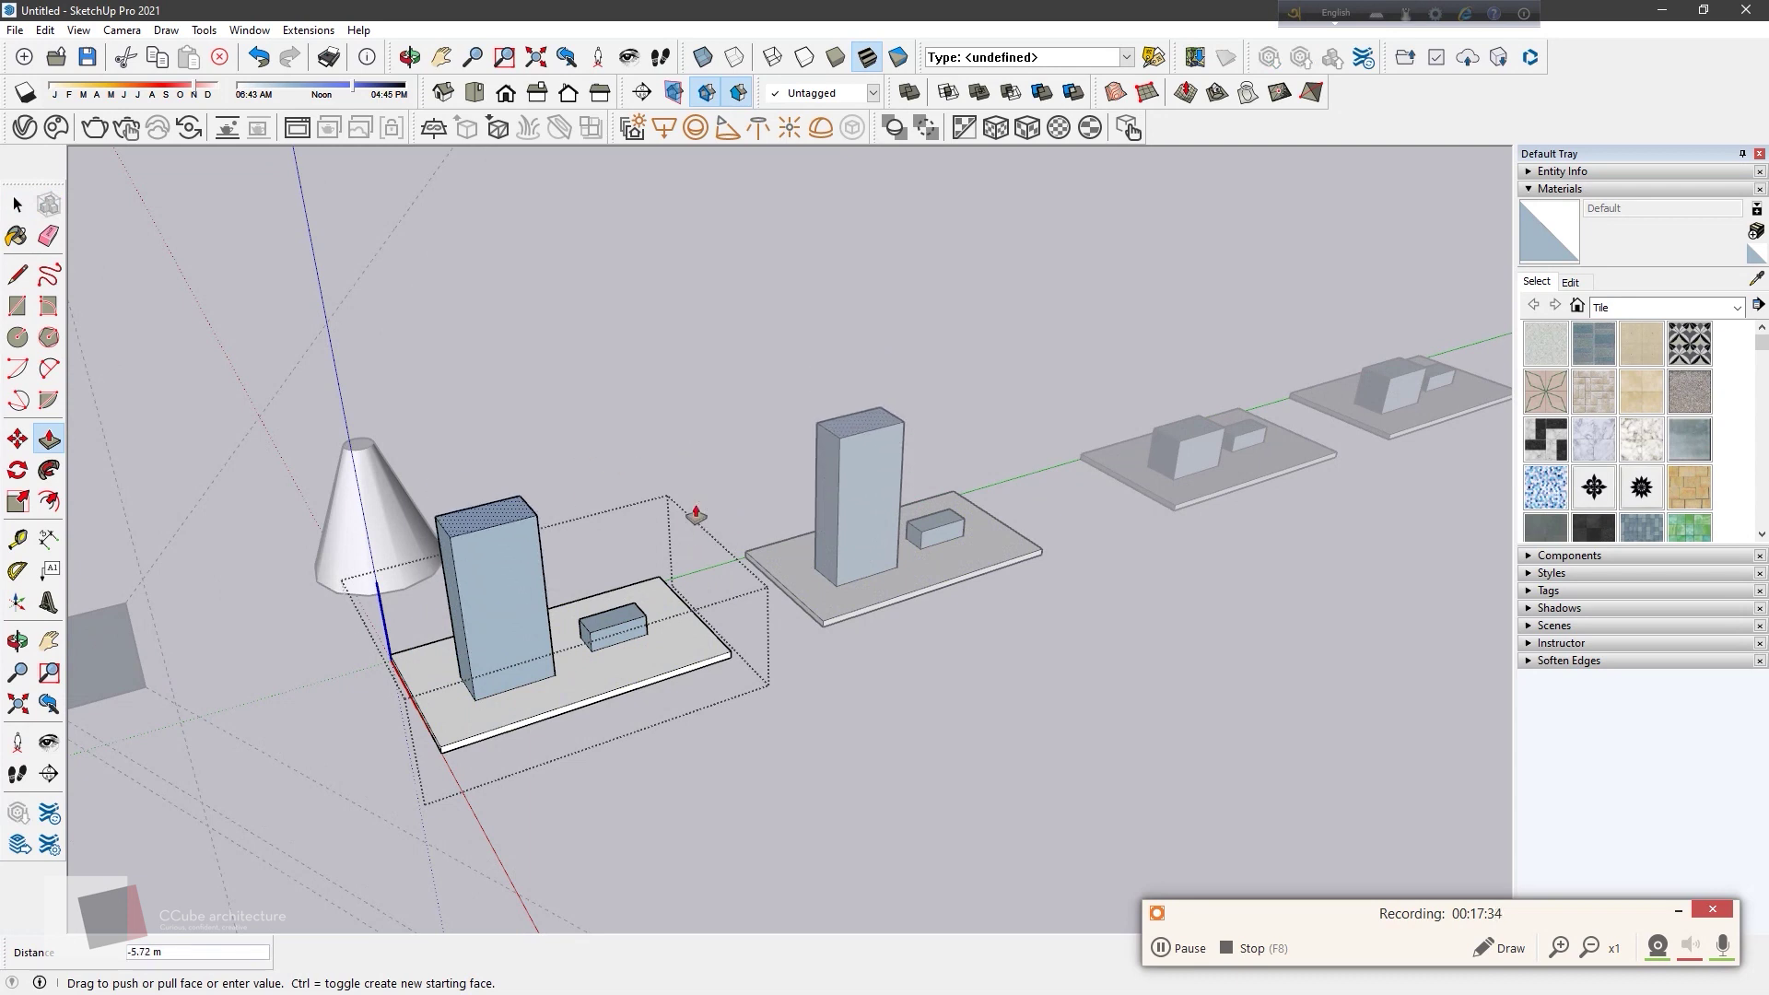
pyautogui.press('Escape')
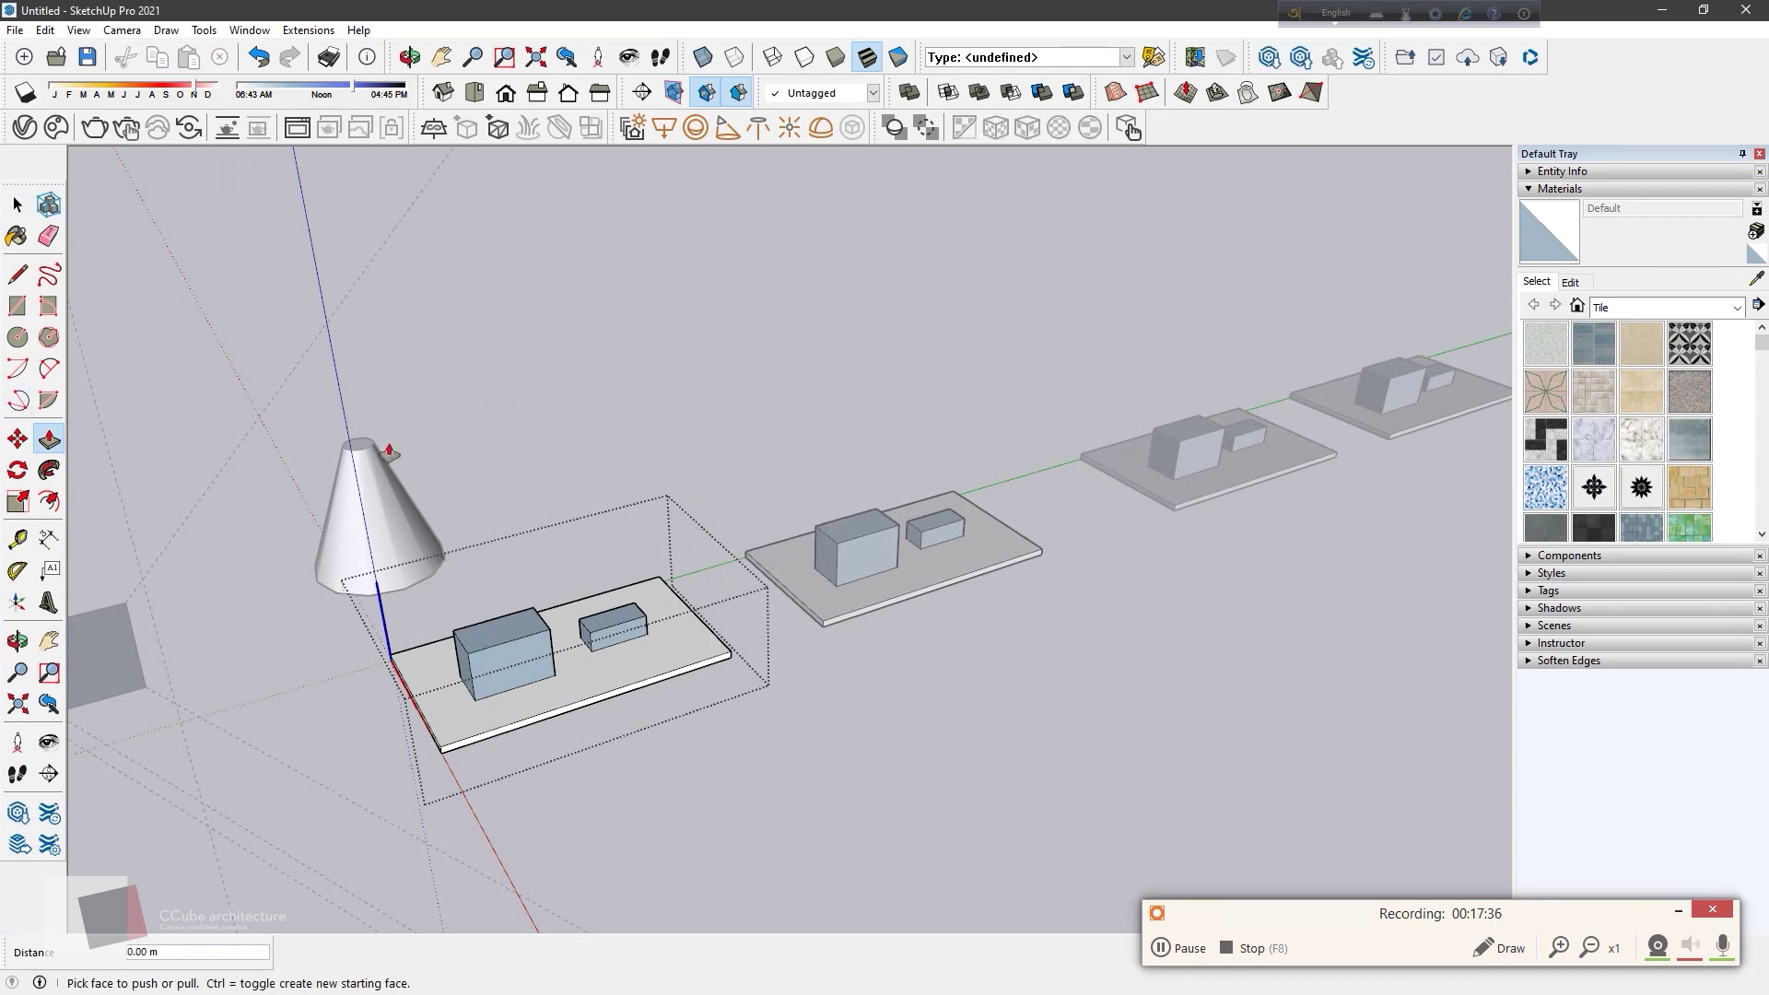
pyautogui.press('space')
pyautogui.click(1300, 717)
pyautogui.moveTo(1299, 724); pyautogui.dragTo(1064, 542, button='middle')
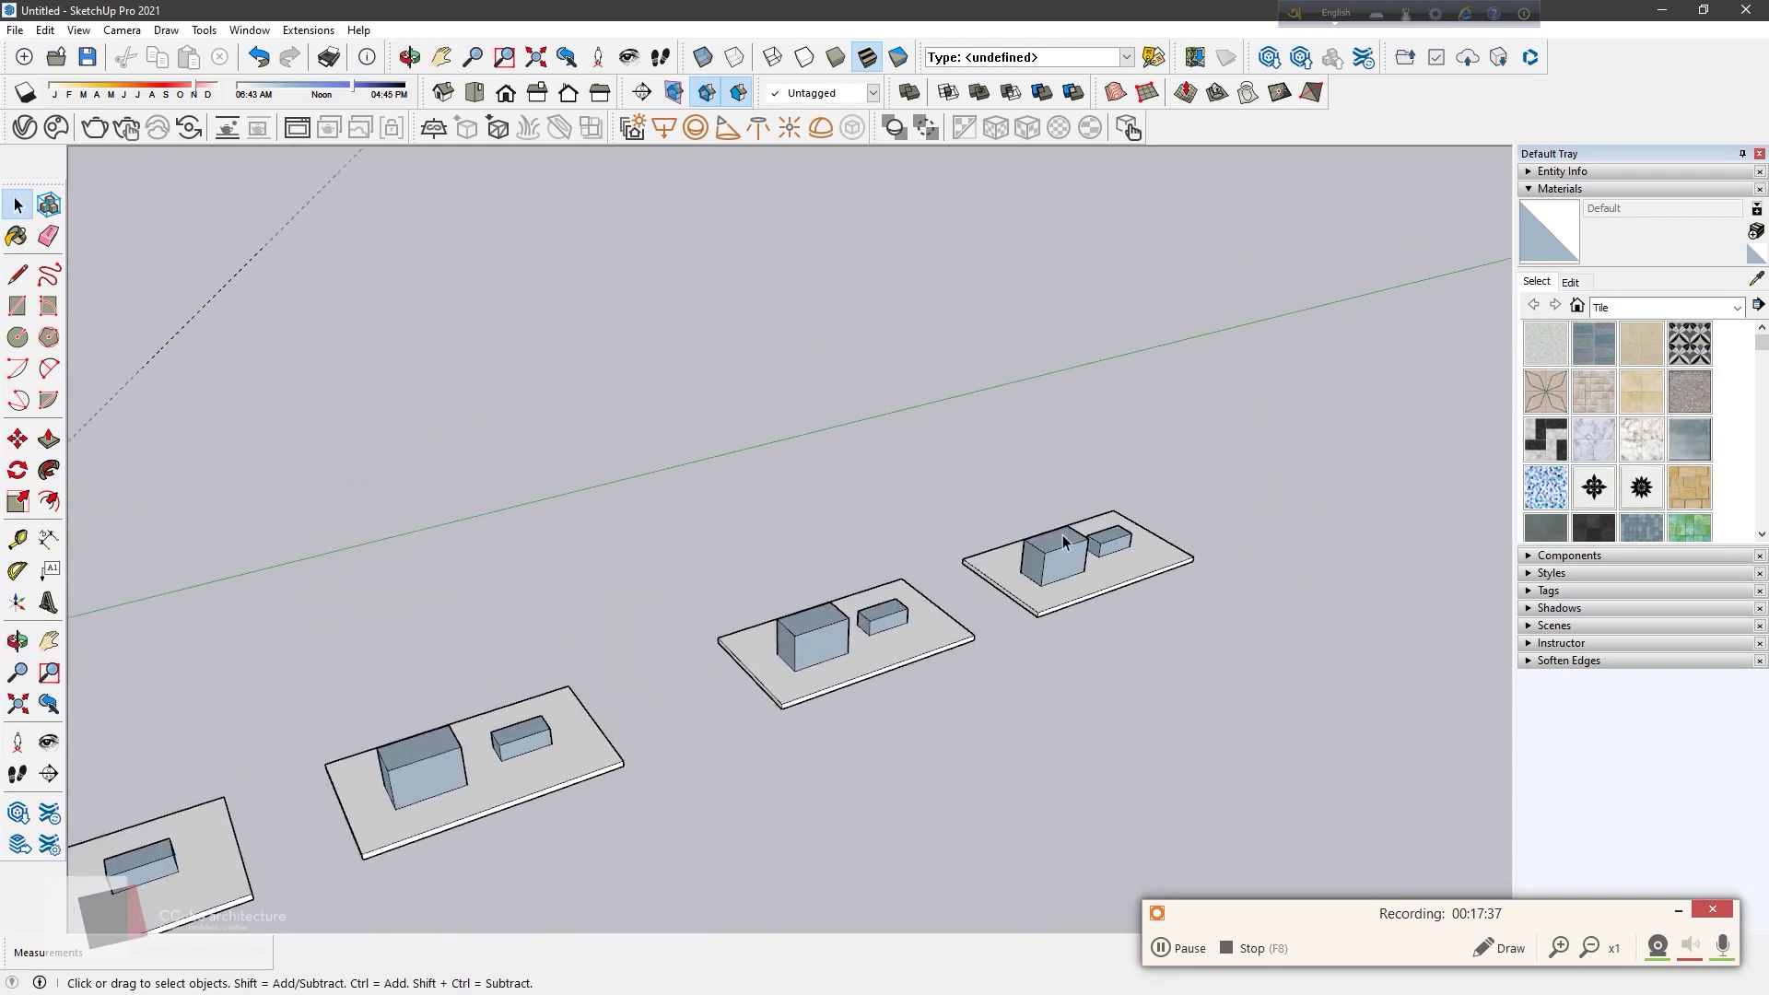
pyautogui.doubleClick(872, 657)
pyautogui.press('p')
pyautogui.moveTo(803, 622); pyautogui.dragTo(799, 545)
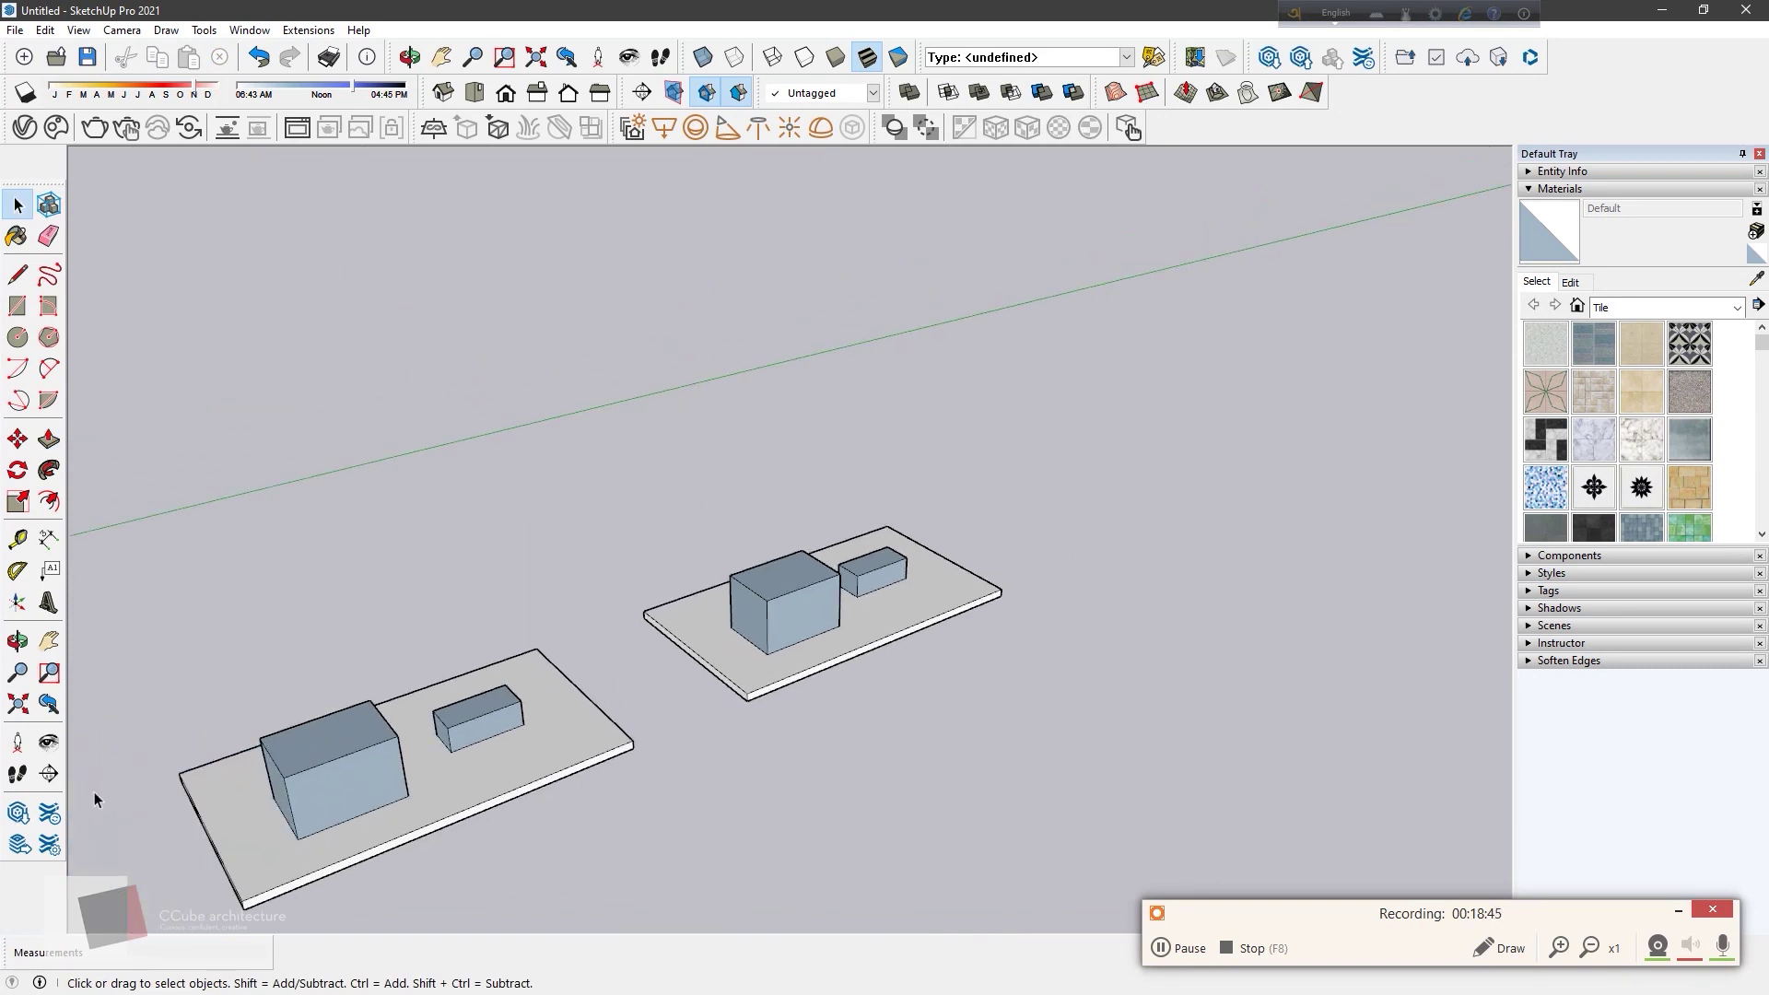
pyautogui.scroll(3, 236, 782)
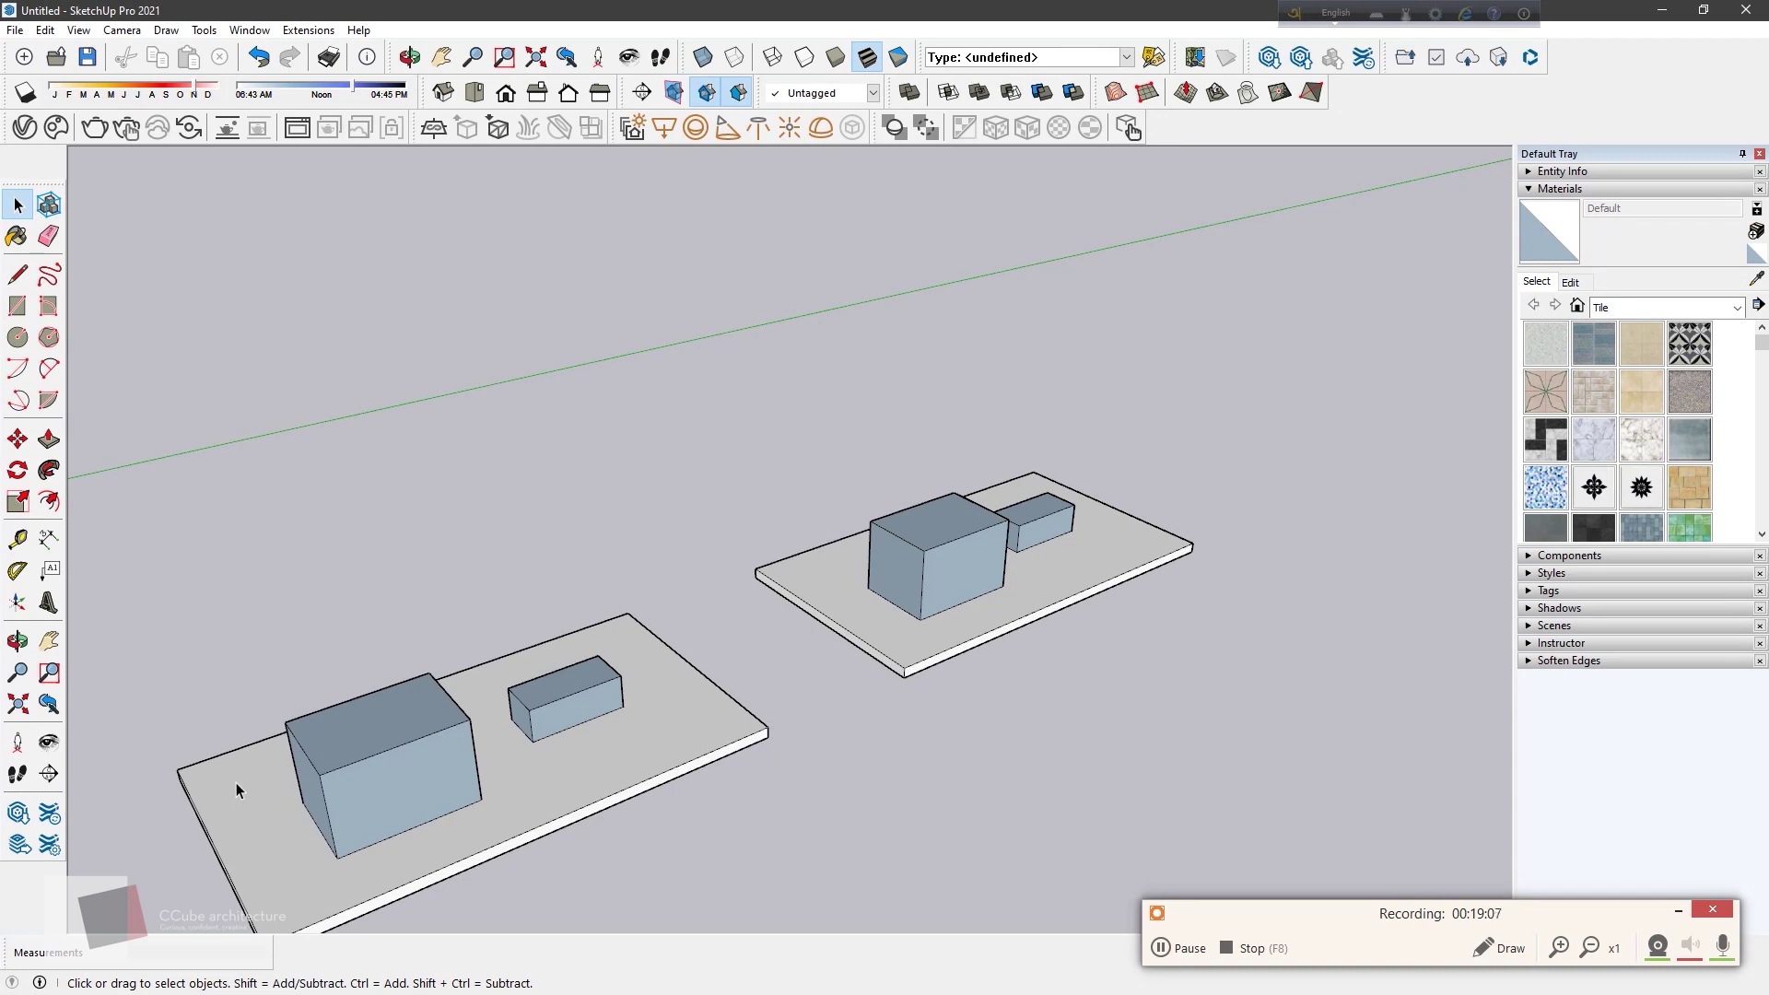
pyautogui.scroll(-2, 399, 730)
pyautogui.scroll(-2, 399, 731)
pyautogui.scroll(-2, 399, 730)
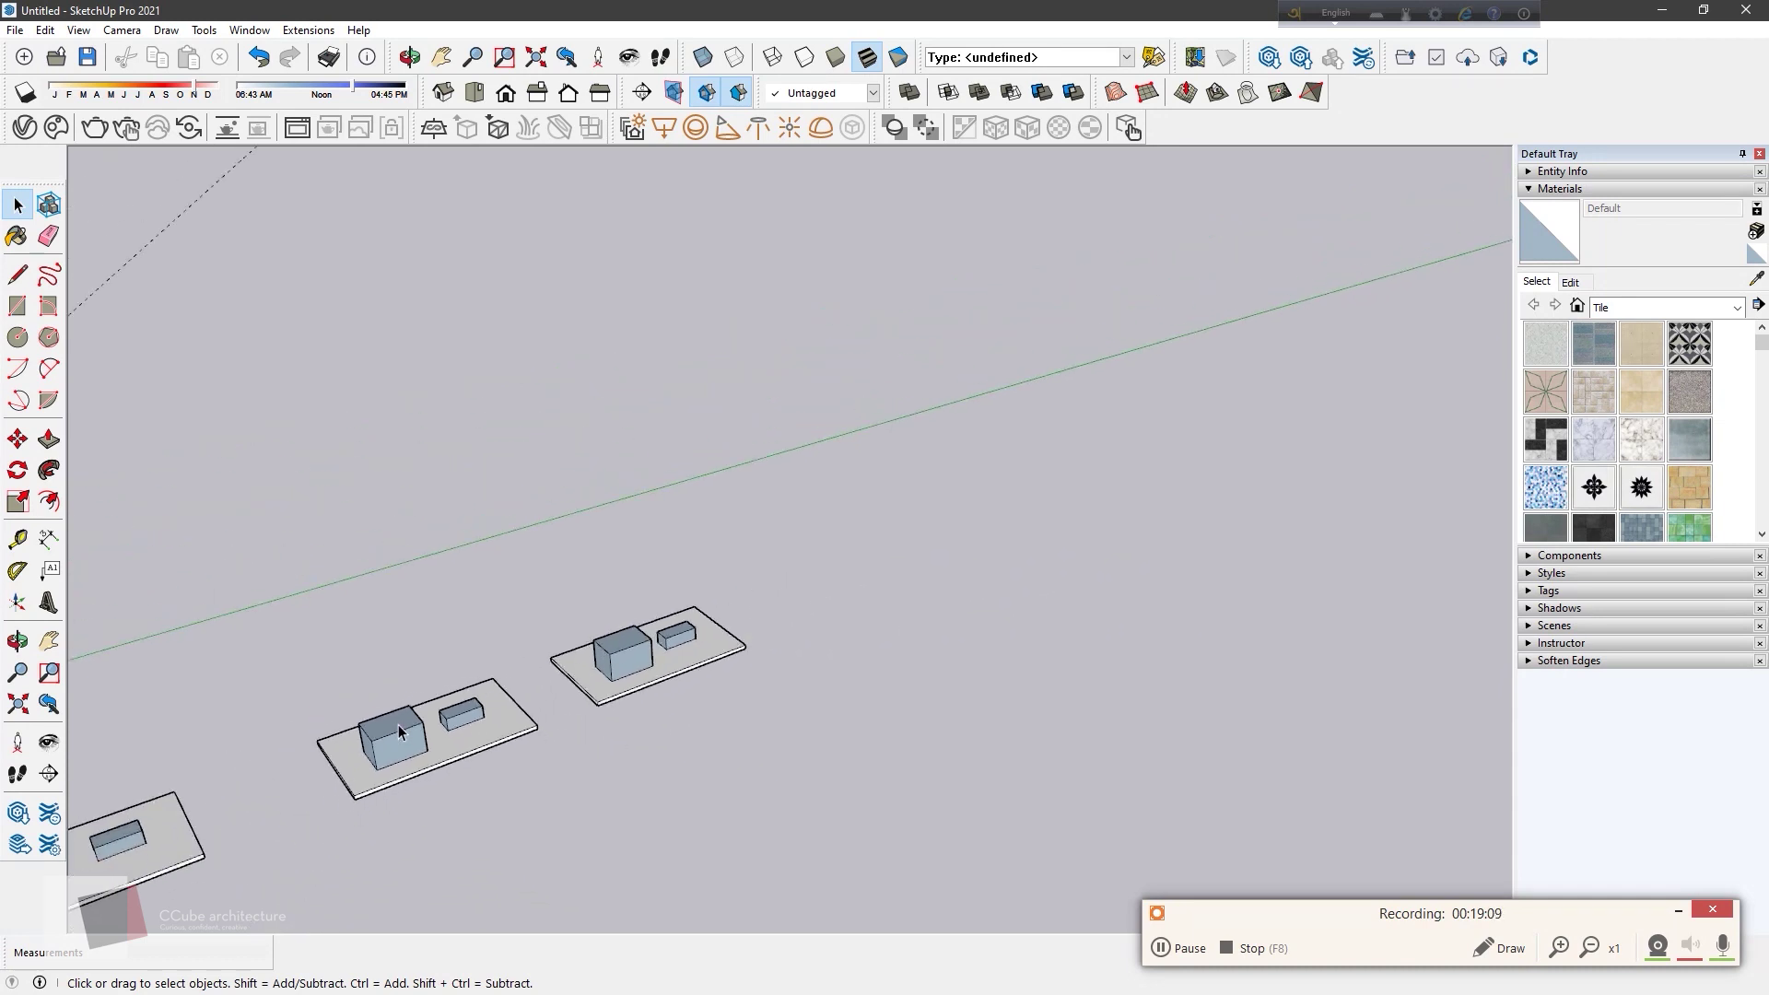
pyautogui.moveTo(399, 730); pyautogui.dragTo(1025, 566, button='middle')
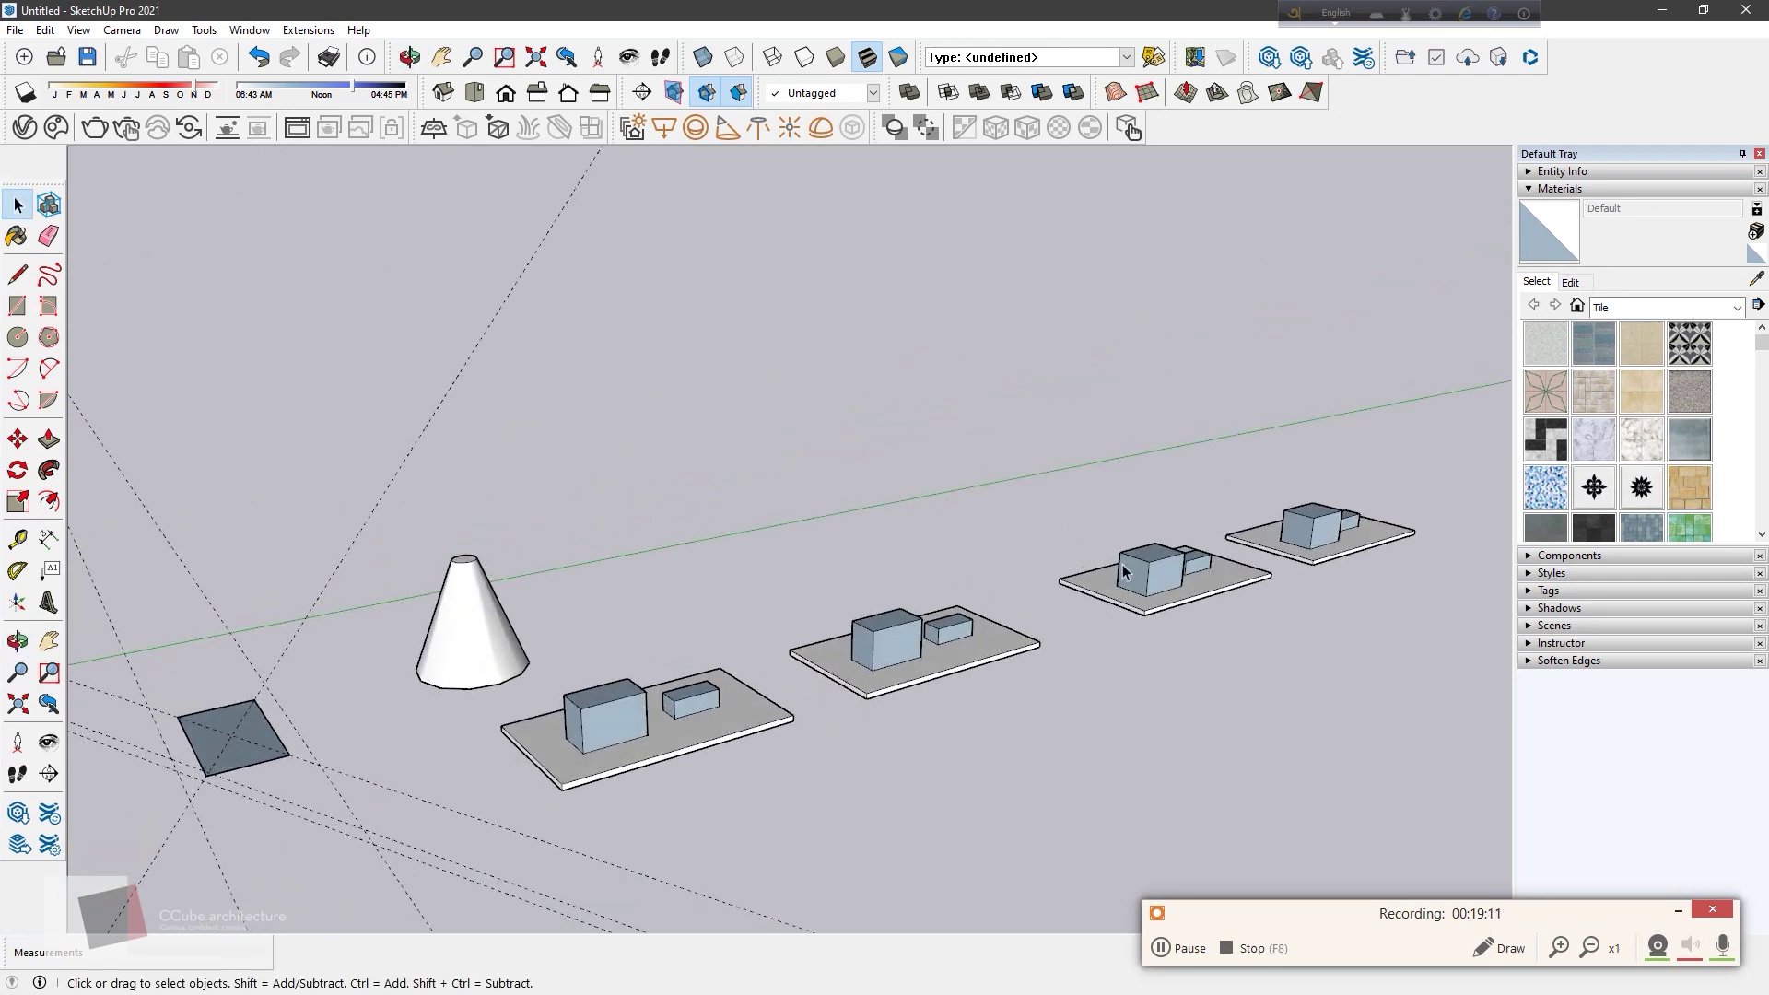